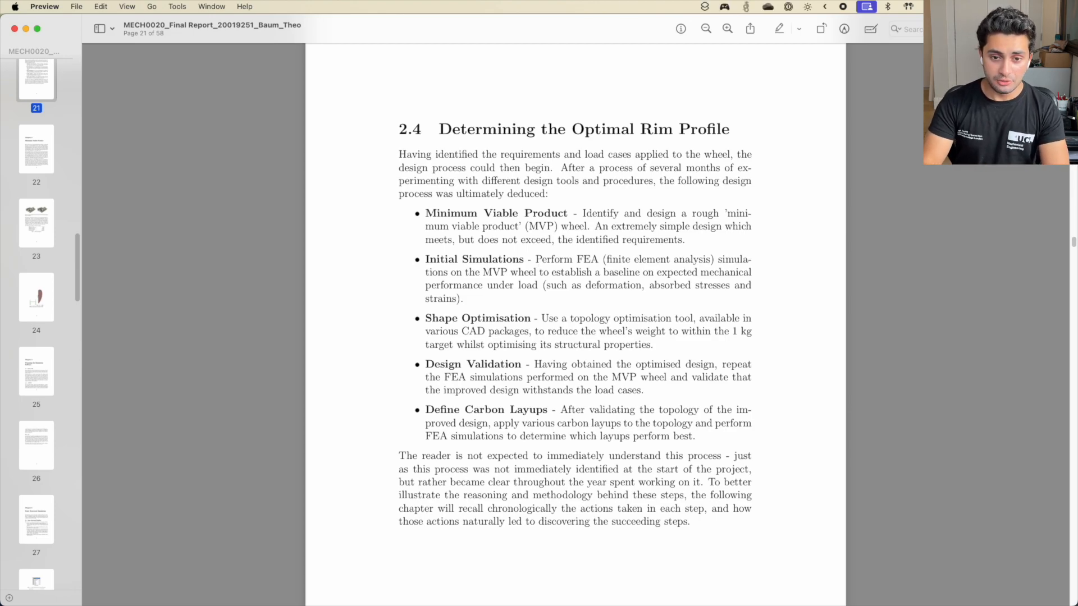
Zoom into report page 21 and highlight the Minimum Viable Product bullet heading
{"action": "key", "text": "super+plus"}
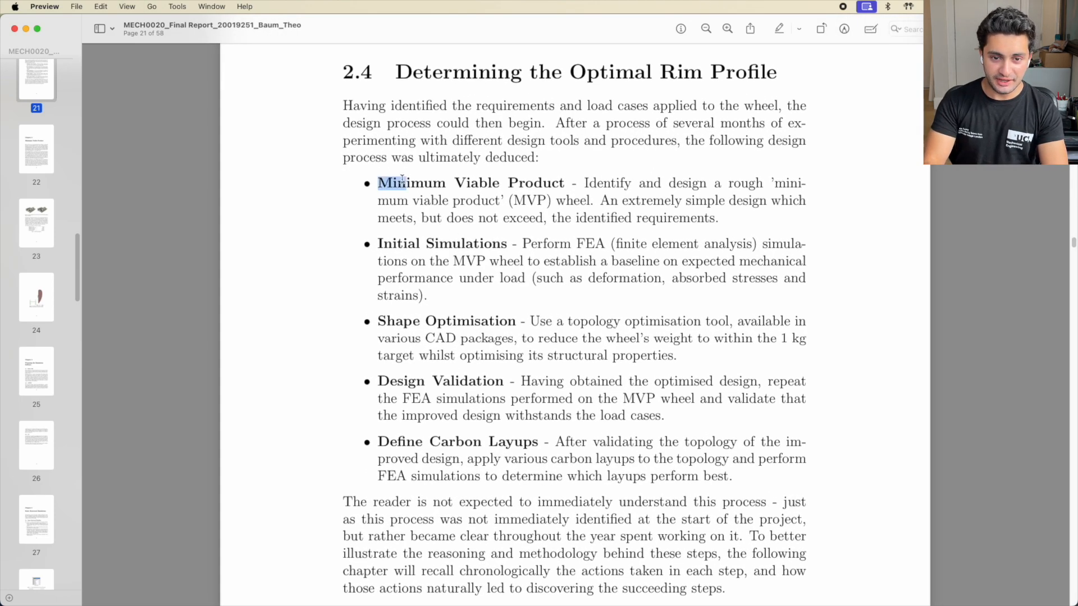
{"action": "left_click_drag", "start_coordinate": [379, 181], "coordinate": [643, 184]}
{"action": "left_click", "coordinate": [764, 210]}
{"action": "scroll", "coordinate": [764, 210], "scroll_direction": "up", "scroll_amount": 2}
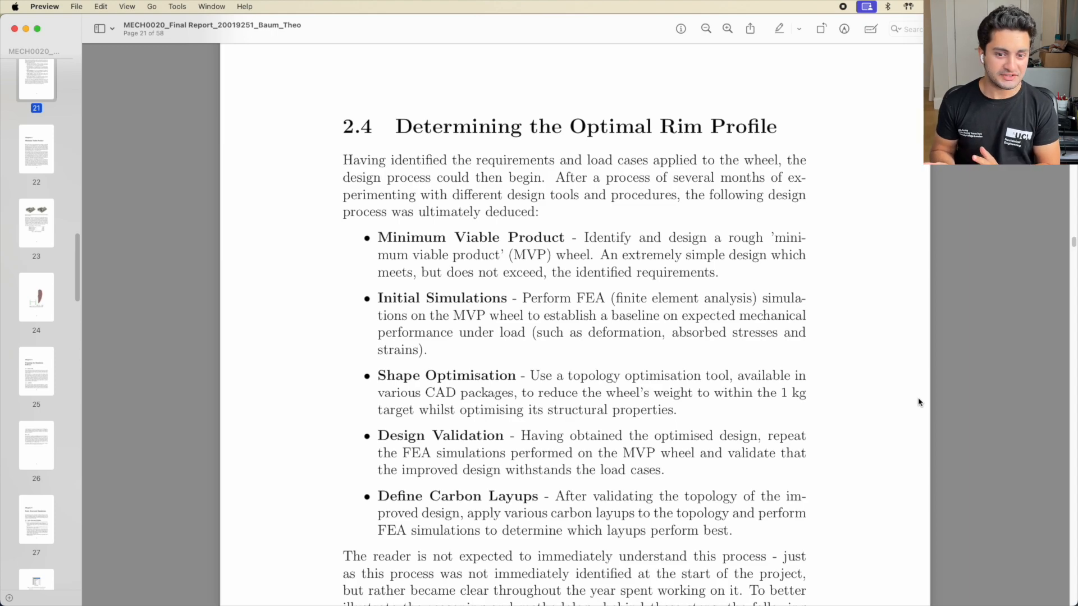
Highlight 'Simulations', the Shape Optimisation heading and 'topology optimisation tool' while reading the list
{"action": "left_click_drag", "start_coordinate": [428, 298], "coordinate": [509, 303]}
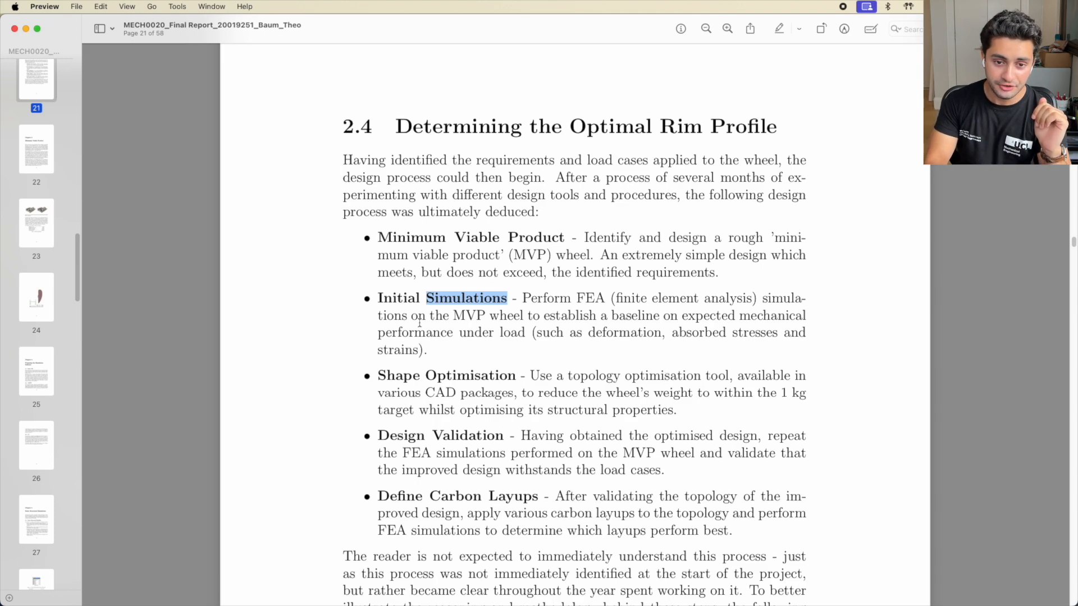
{"action": "scroll", "coordinate": [419, 323], "scroll_direction": "down", "scroll_amount": 3}
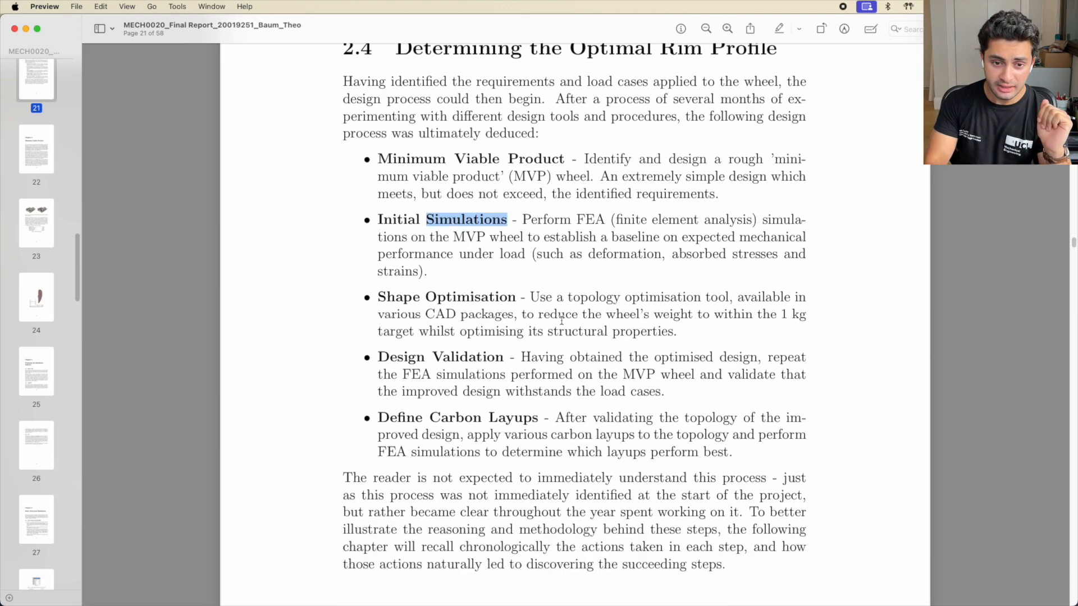
{"action": "left_click_drag", "start_coordinate": [377, 297], "coordinate": [517, 298]}
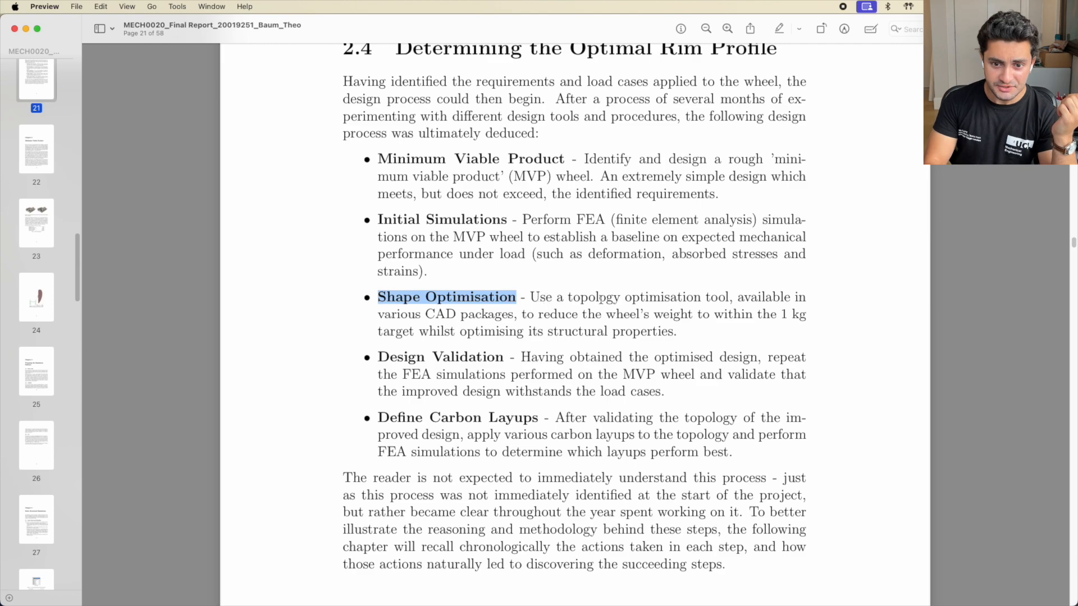
{"action": "left_click_drag", "start_coordinate": [568, 298], "coordinate": [731, 298]}
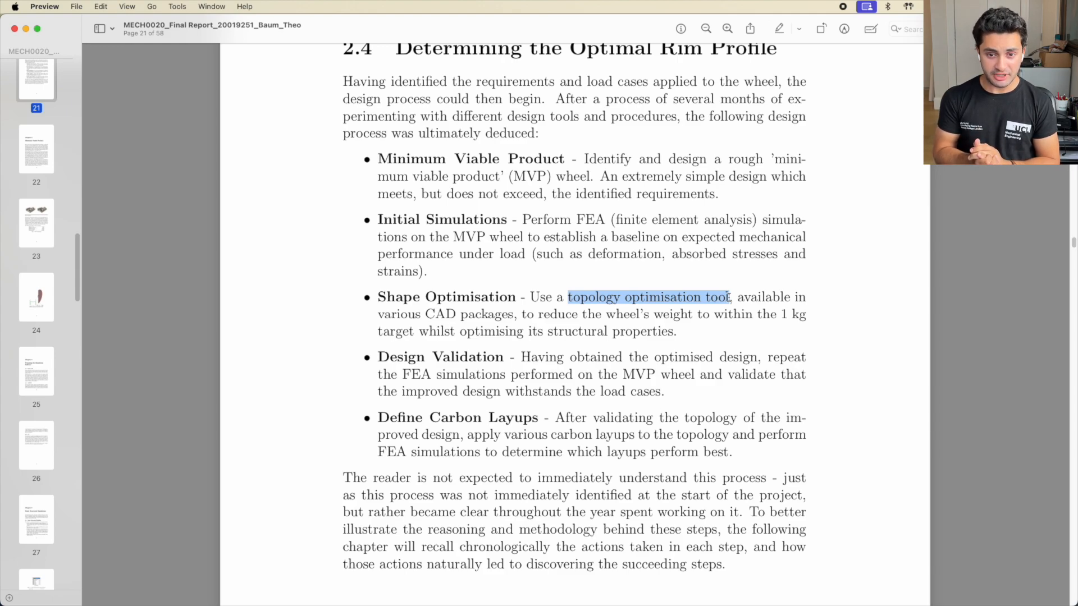
{"action": "scroll", "coordinate": [728, 297], "scroll_direction": "down", "scroll_amount": 3}
{"action": "left_click_drag", "start_coordinate": [379, 264], "coordinate": [503, 265]}
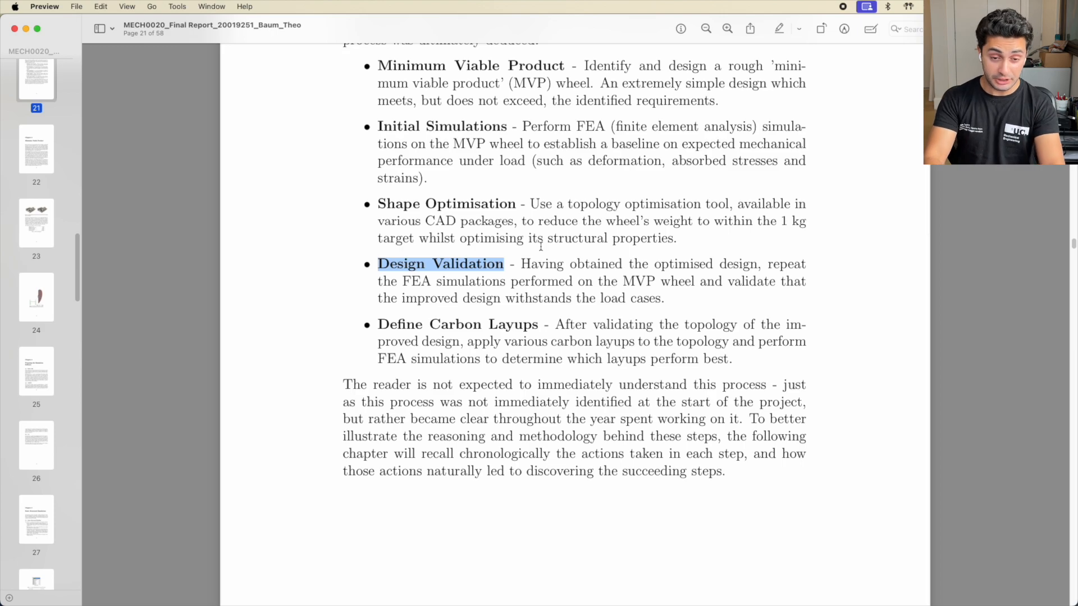
{"action": "scroll", "coordinate": [447, 308], "scroll_direction": "down", "scroll_amount": 3}
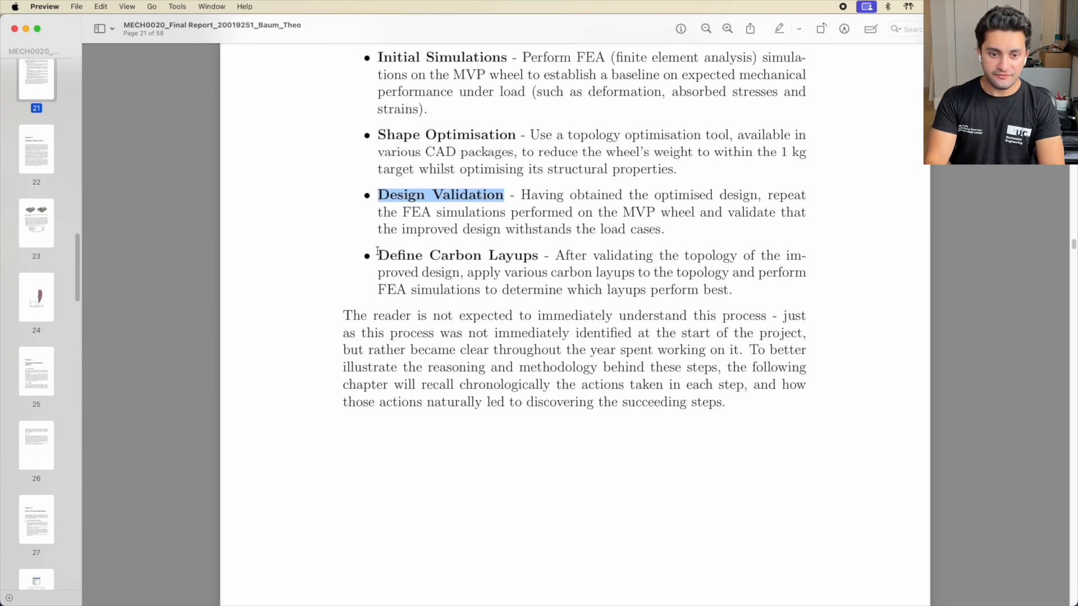
{"action": "left_click_drag", "start_coordinate": [378, 255], "coordinate": [542, 257]}
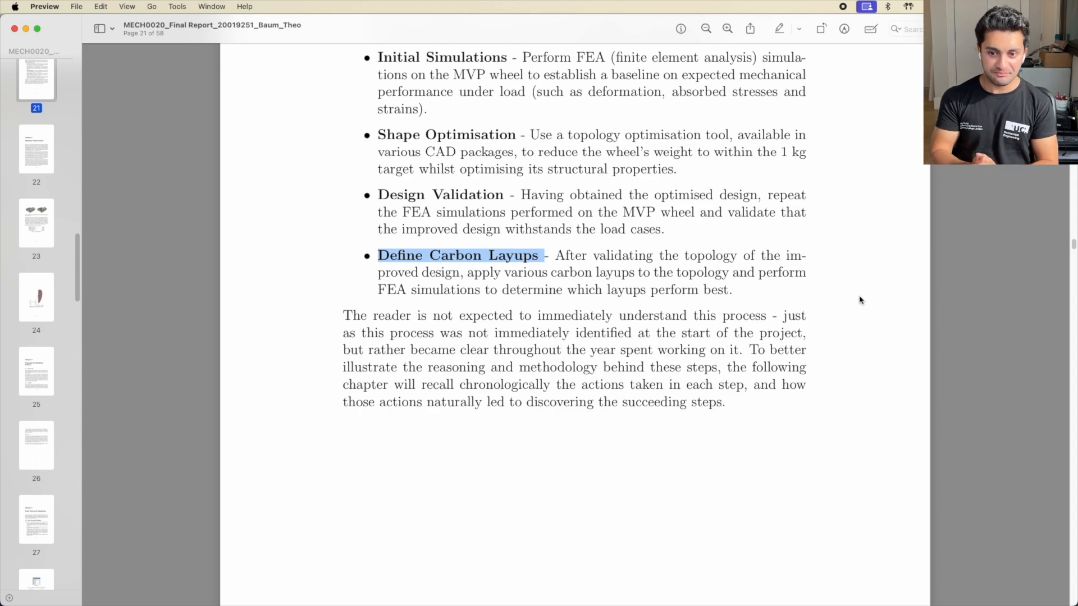
{"action": "scroll", "coordinate": [859, 300], "scroll_direction": "up", "scroll_amount": 3}
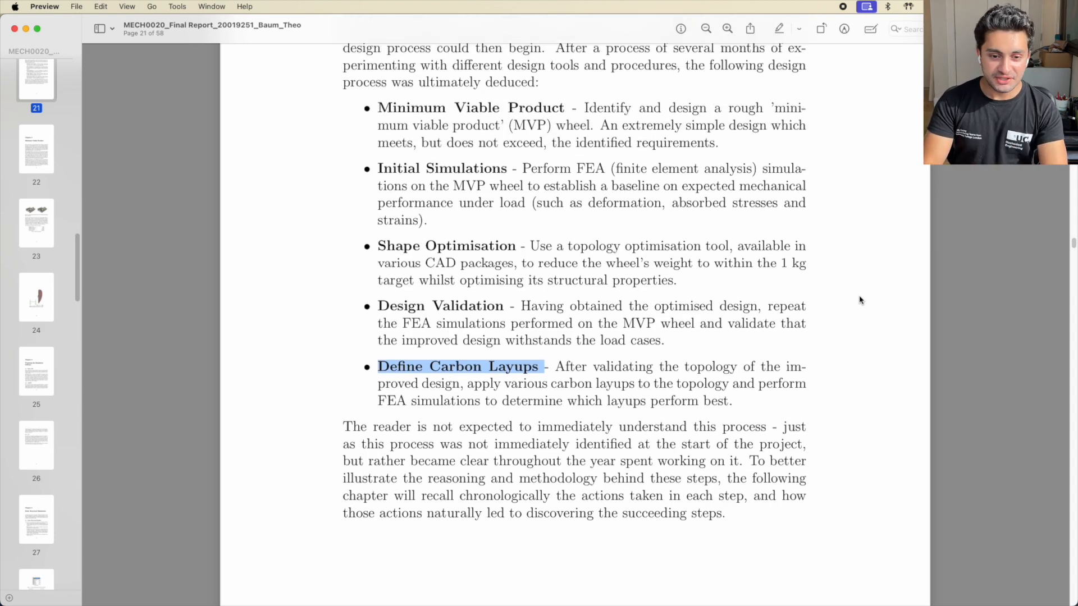
{"action": "scroll", "coordinate": [380, 189], "scroll_direction": "up", "scroll_amount": 4}
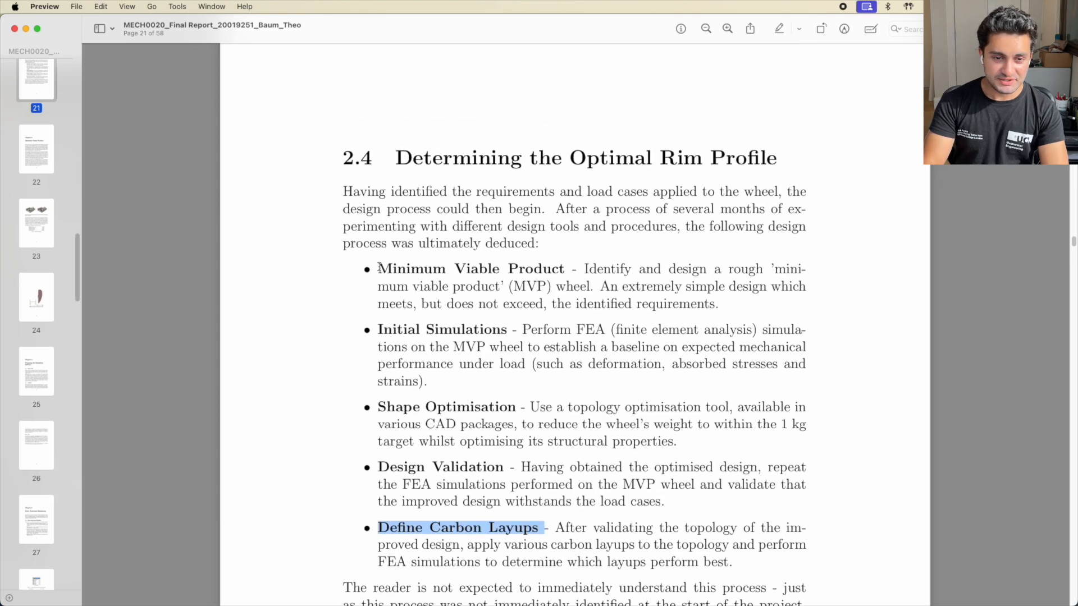
{"action": "left_click_drag", "start_coordinate": [378, 269], "coordinate": [639, 269]}
{"action": "left_click", "coordinate": [636, 270]}
Bring Fusion 360's sectioned hub full-screen, pan and orbit it, then switch to Workbench
{"action": "key", "text": "ctrl+Up"}
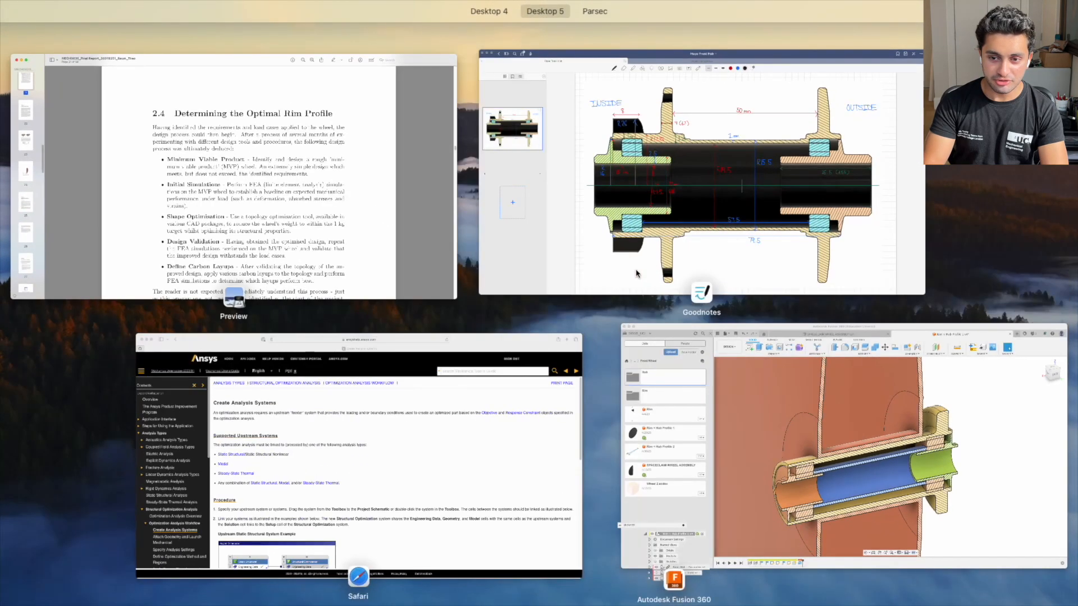
{"action": "left_click", "coordinate": [955, 434]}
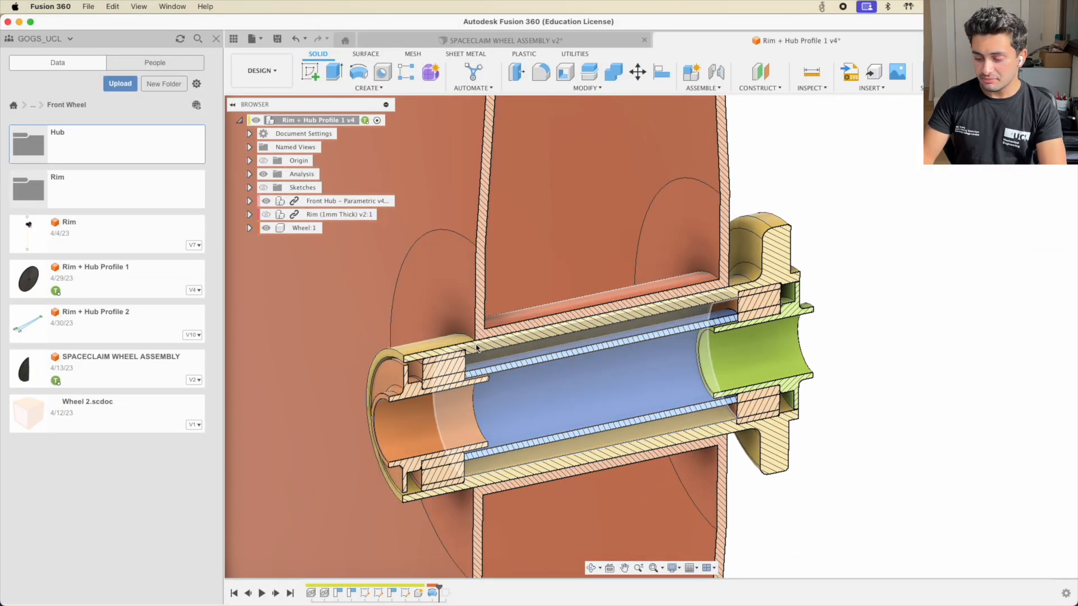
{"action": "middle_click_drag", "start_coordinate": [736, 154], "coordinate": [768, 264]}
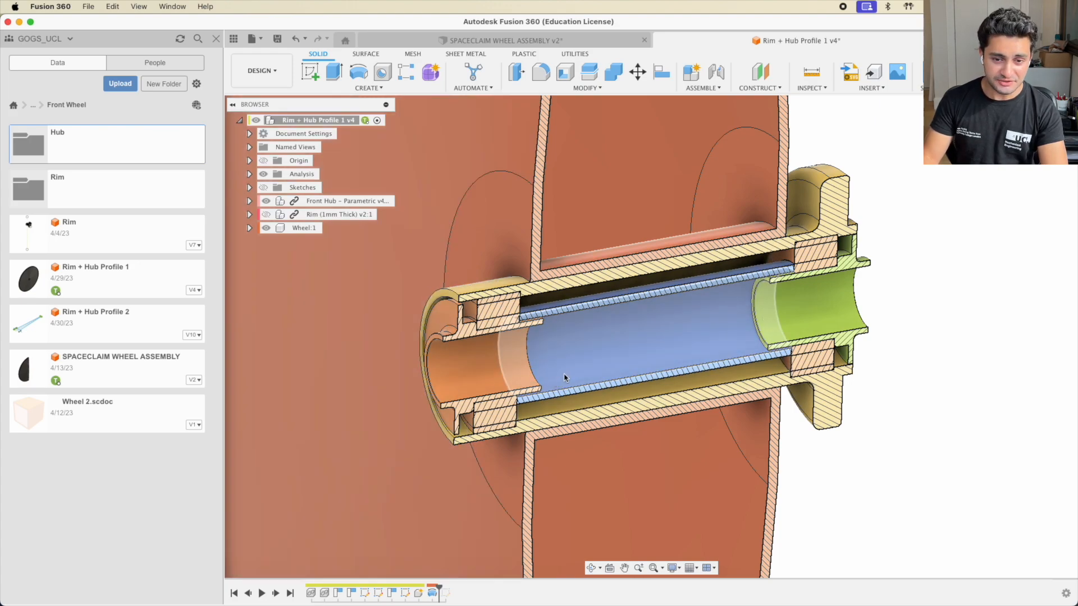
{"action": "middle_click_drag", "start_coordinate": [566, 311], "coordinate": [523, 309], "text": "shift"}
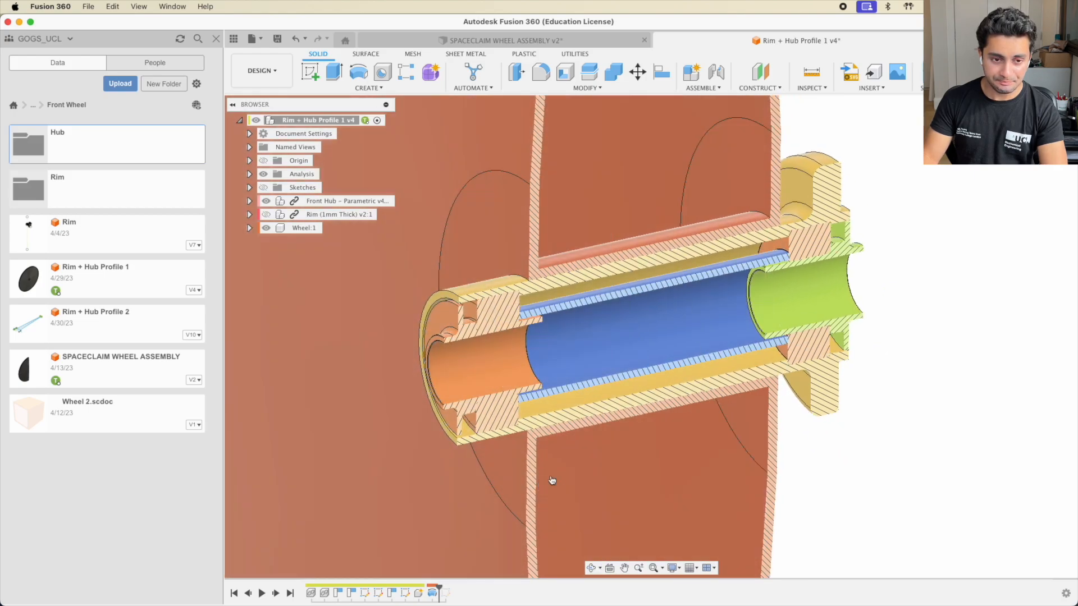
{"action": "key", "text": "super+Tab"}
{"action": "key", "text": "super+Tab"}
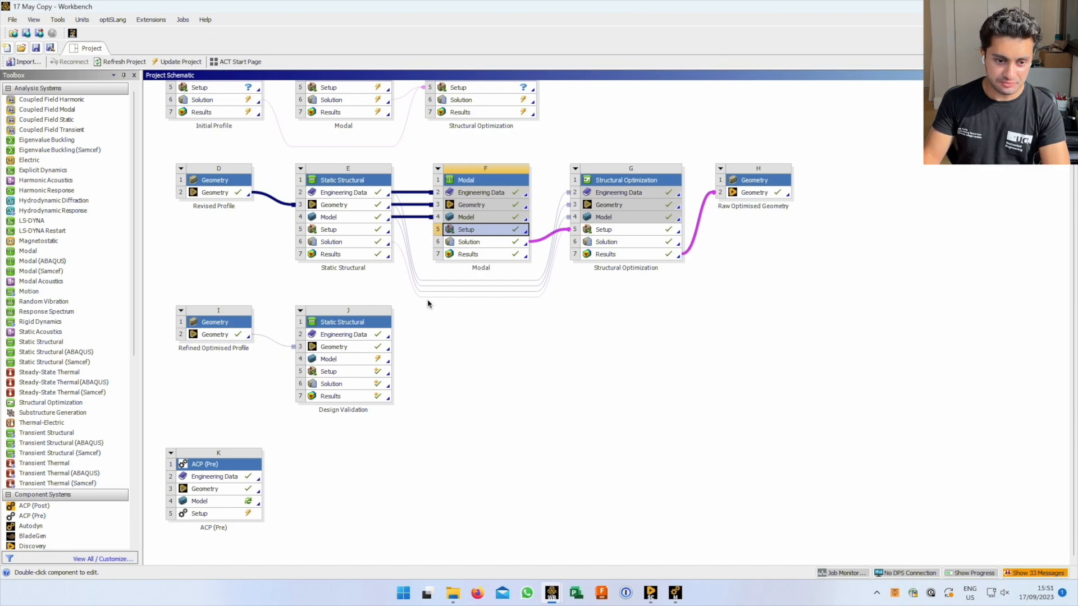
Clear the schematic selection and view the Final Model with UD project, then return to Fusion 360
{"action": "left_click", "coordinate": [504, 438]}
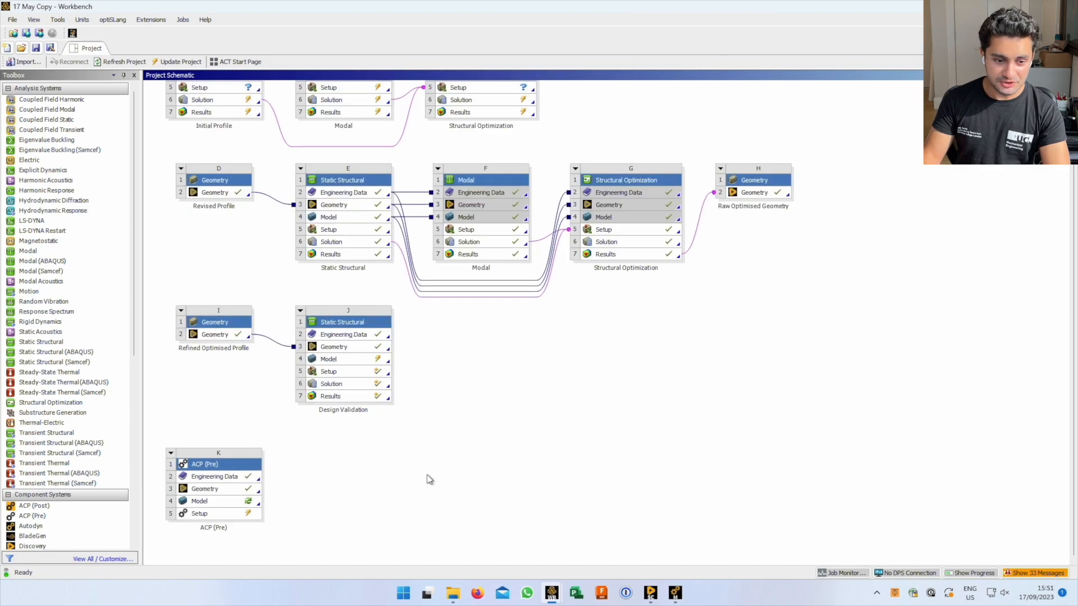
{"action": "key", "text": "alt+Tab"}
{"action": "key", "text": "Tab"}
{"action": "key", "text": "Tab"}
{"action": "key", "text": "Tab"}
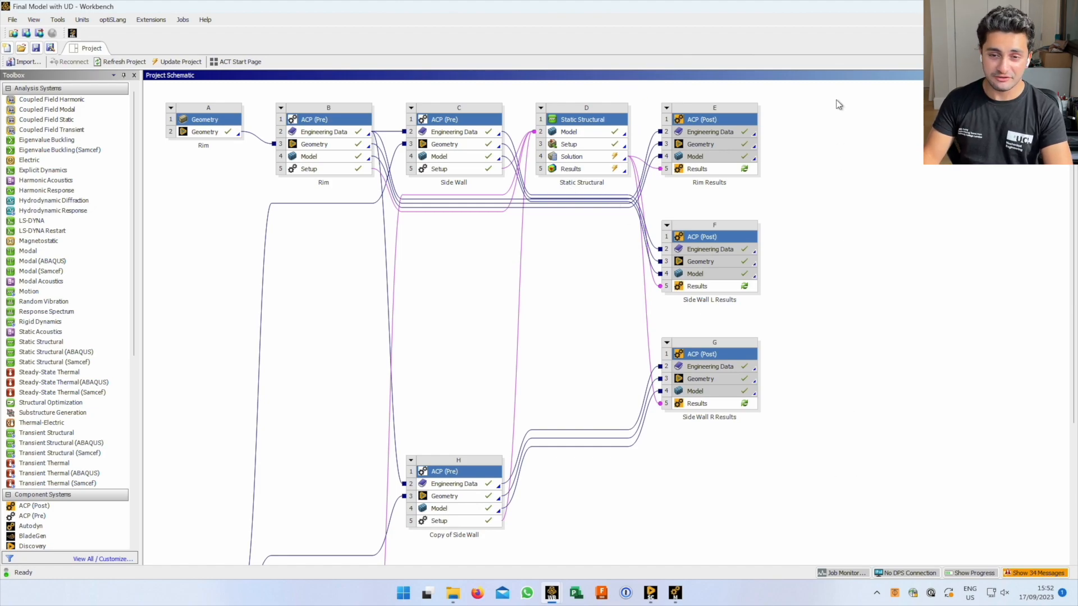
{"action": "key", "text": "alt+Tab"}
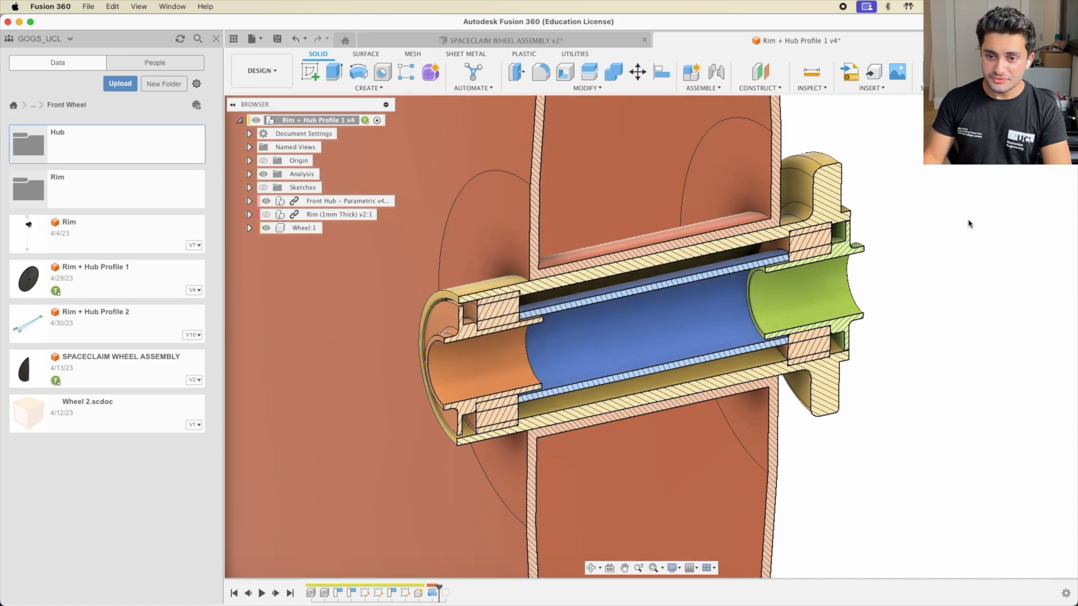
Snap the hub section to a straight side view and check the Rim (1mm Thick) component
{"action": "middle_click_drag", "start_coordinate": [725, 311], "coordinate": [690, 307]}
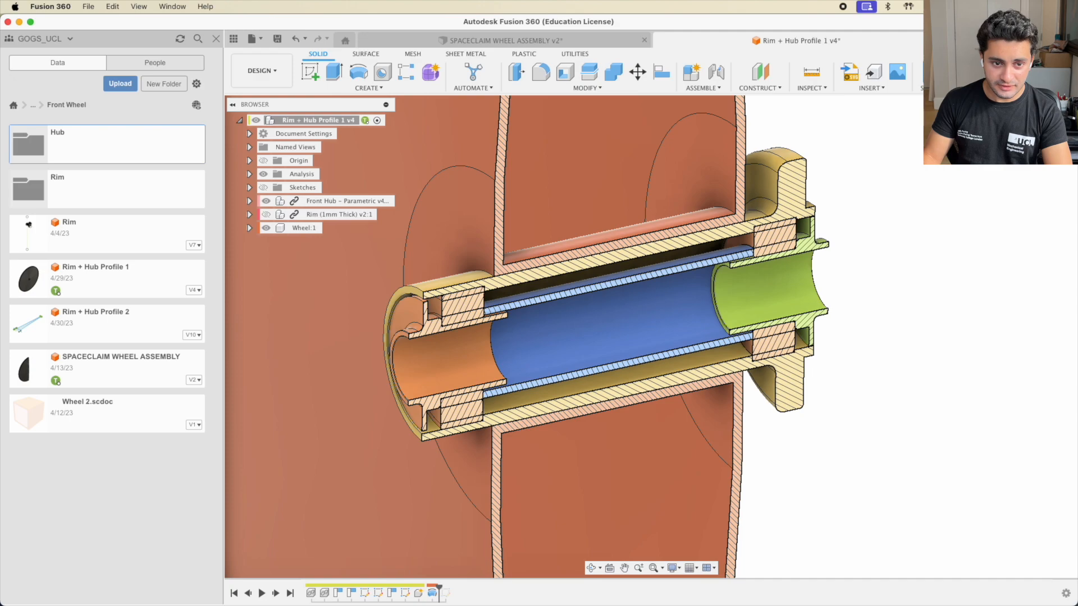
{"action": "left_click", "coordinate": [1042, 128]}
{"action": "middle_click_drag", "start_coordinate": [638, 255], "coordinate": [732, 334]}
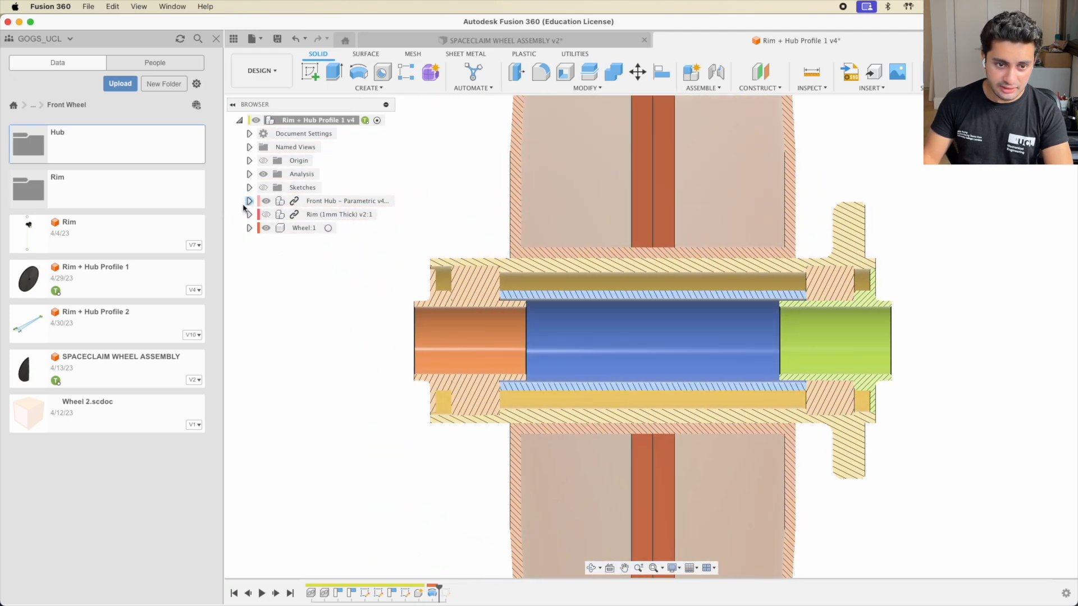
{"action": "left_click", "coordinate": [342, 216]}
{"action": "left_click", "coordinate": [315, 242]}
{"action": "left_click", "coordinate": [249, 215]}
{"action": "left_click", "coordinate": [249, 214]}
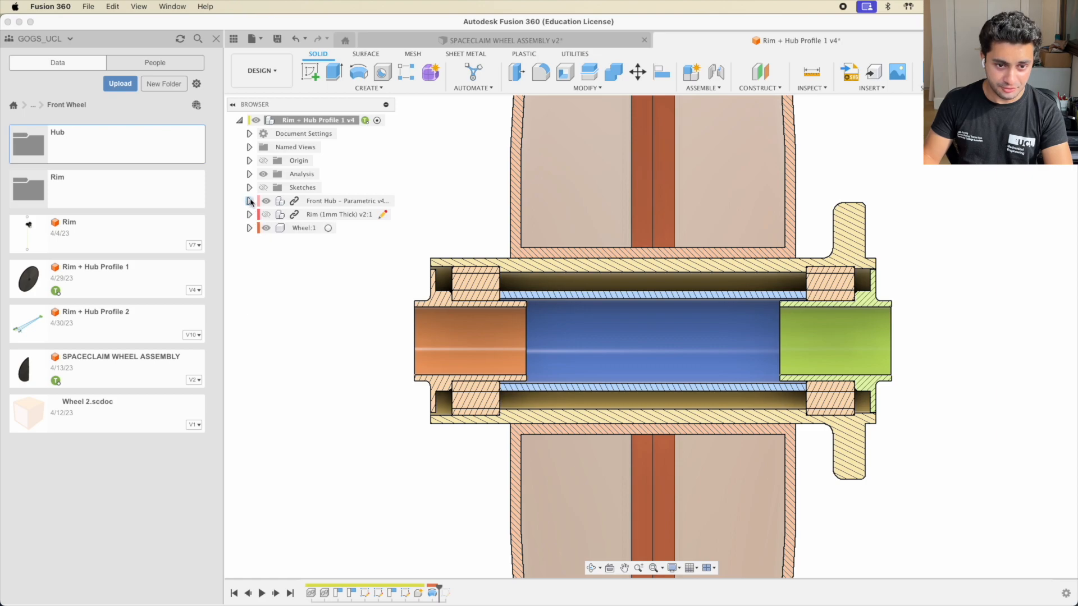
Expand Front Hub's parts, hide Wheel:1 to isolate the hub, and show all windows
{"action": "left_click", "coordinate": [249, 201]}
{"action": "left_click", "coordinate": [357, 203]}
{"action": "left_click", "coordinate": [426, 227]}
{"action": "middle_click_drag", "start_coordinate": [525, 316], "coordinate": [563, 294]}
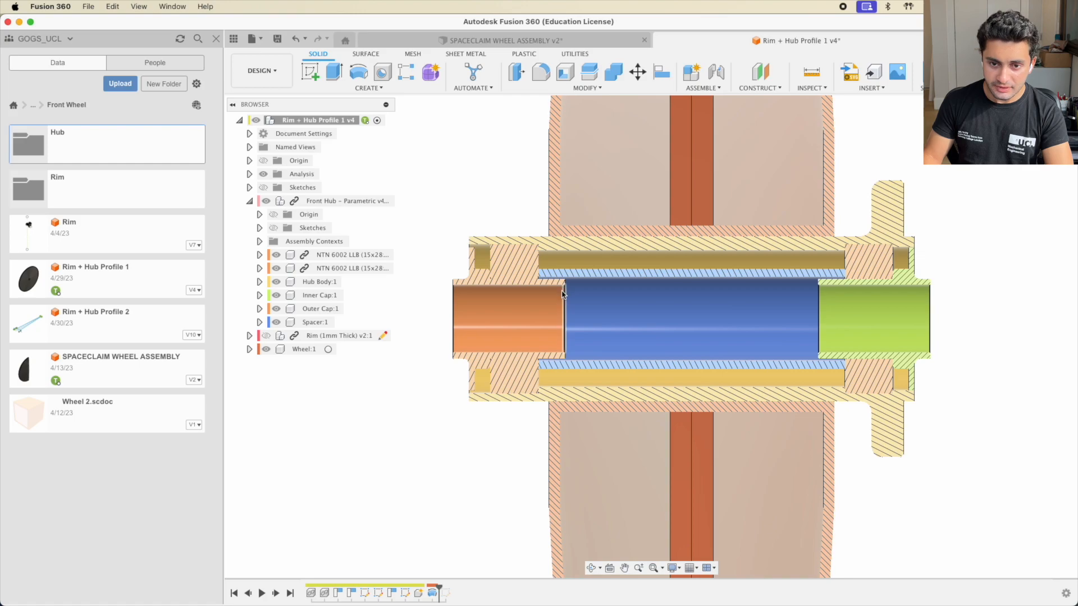
{"action": "scroll", "coordinate": [563, 295], "scroll_direction": "up", "scroll_amount": 1}
{"action": "left_click", "coordinate": [266, 350]}
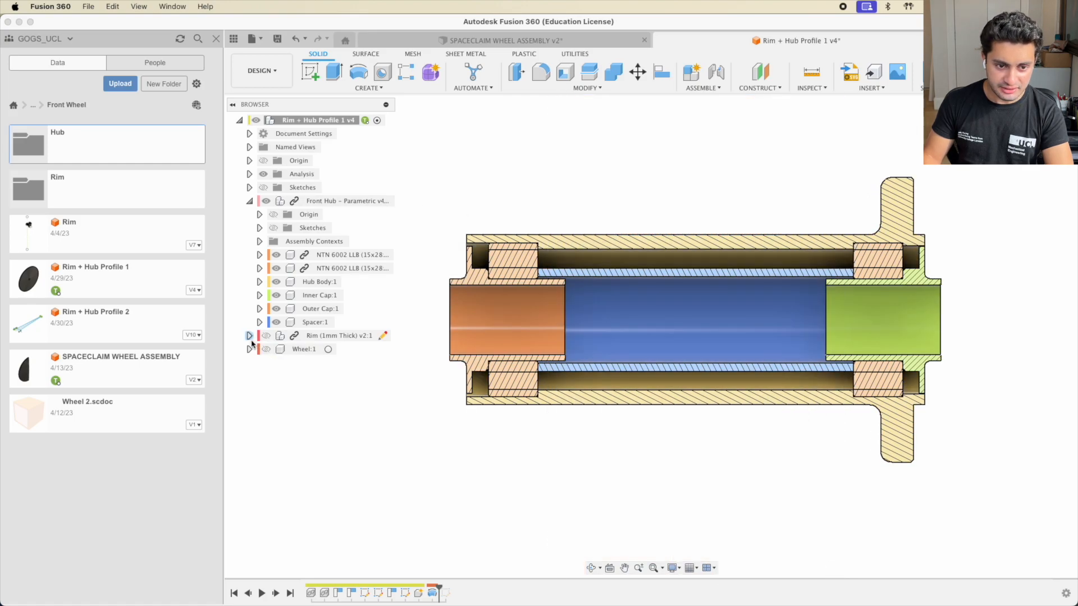
{"action": "middle_click_drag", "start_coordinate": [537, 221], "coordinate": [519, 245]}
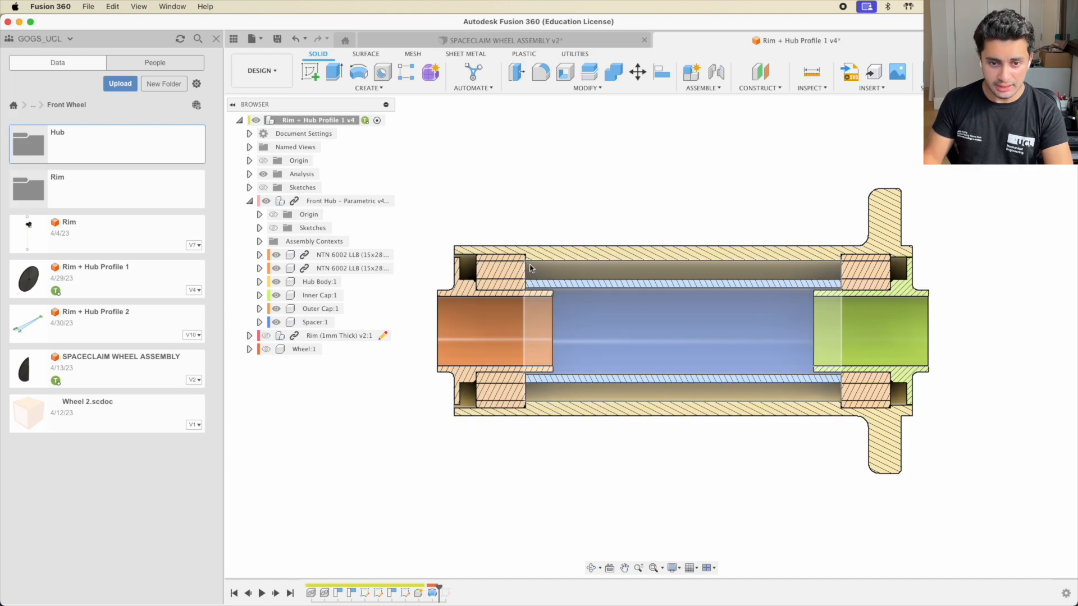
{"action": "middle_click_drag", "start_coordinate": [532, 269], "coordinate": [546, 274]}
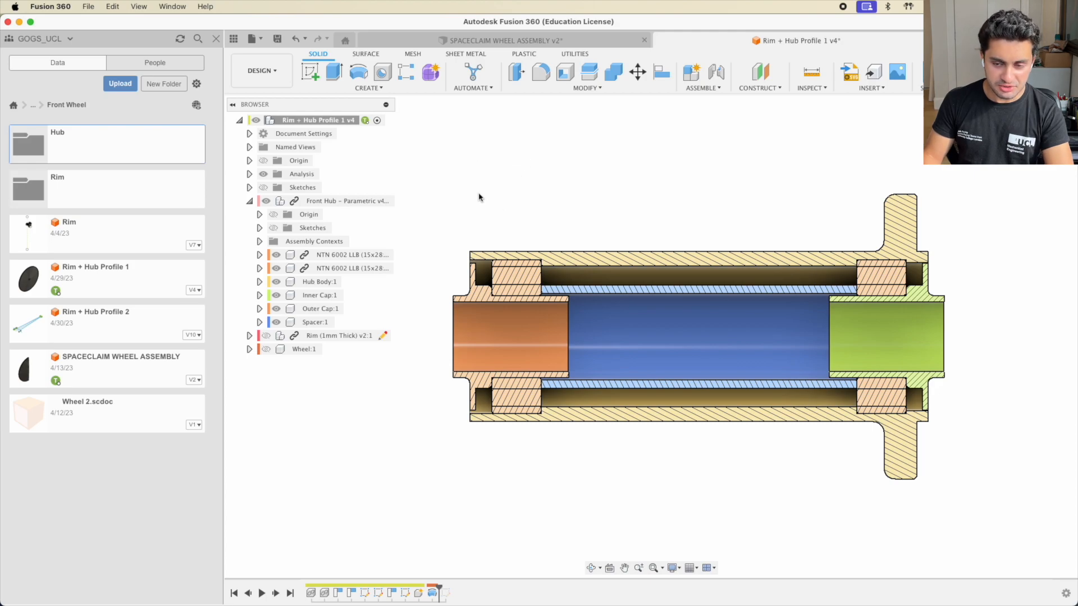
{"action": "key", "text": "ctrl+Up"}
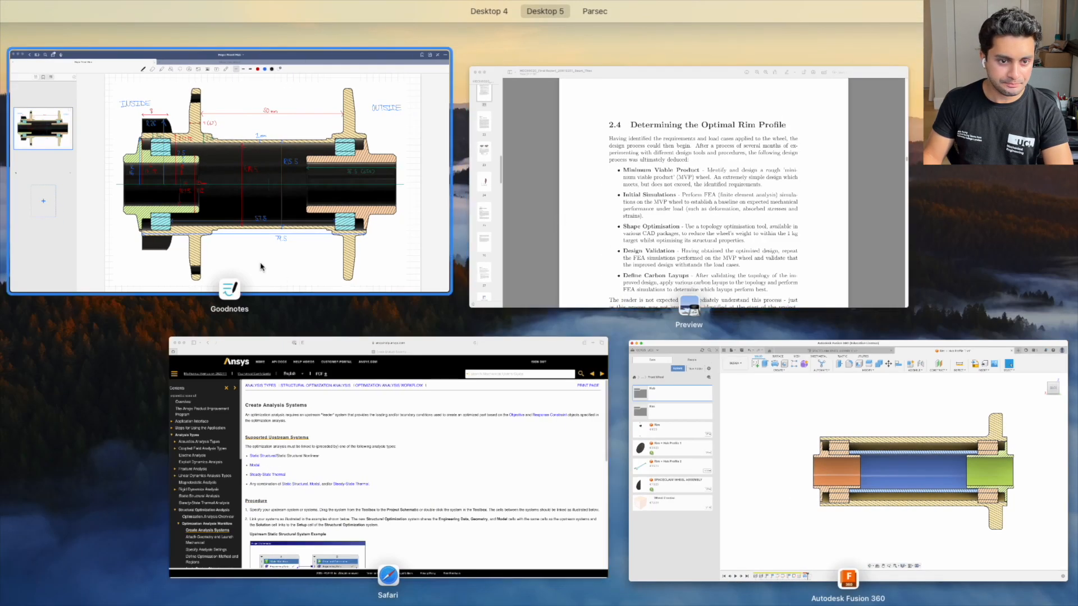
View the Goodnotes Hope Front Hub sketch full-screen, then return to Fusion 360
{"action": "left_click", "coordinate": [292, 253]}
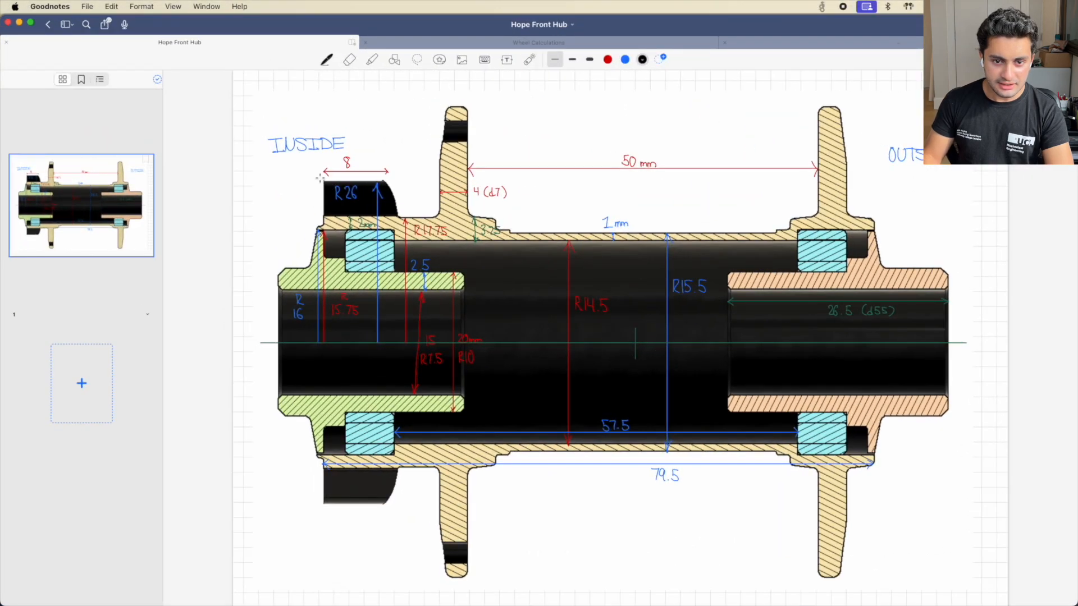
{"action": "scroll", "coordinate": [401, 224], "scroll_direction": "down", "scroll_amount": 2}
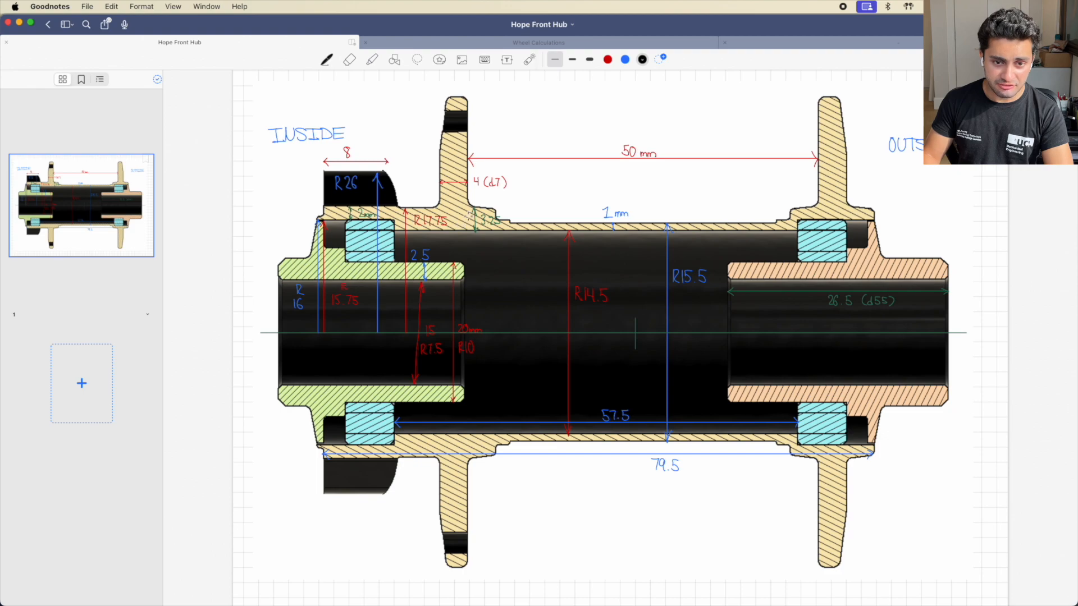
{"action": "key", "text": "super+Tab"}
Pull the orange end cap out of the hub, then undo to reseat it
{"action": "middle_click_drag", "start_coordinate": [501, 277], "coordinate": [558, 306]}
{"action": "scroll", "coordinate": [529, 337], "scroll_direction": "up", "scroll_amount": 5}
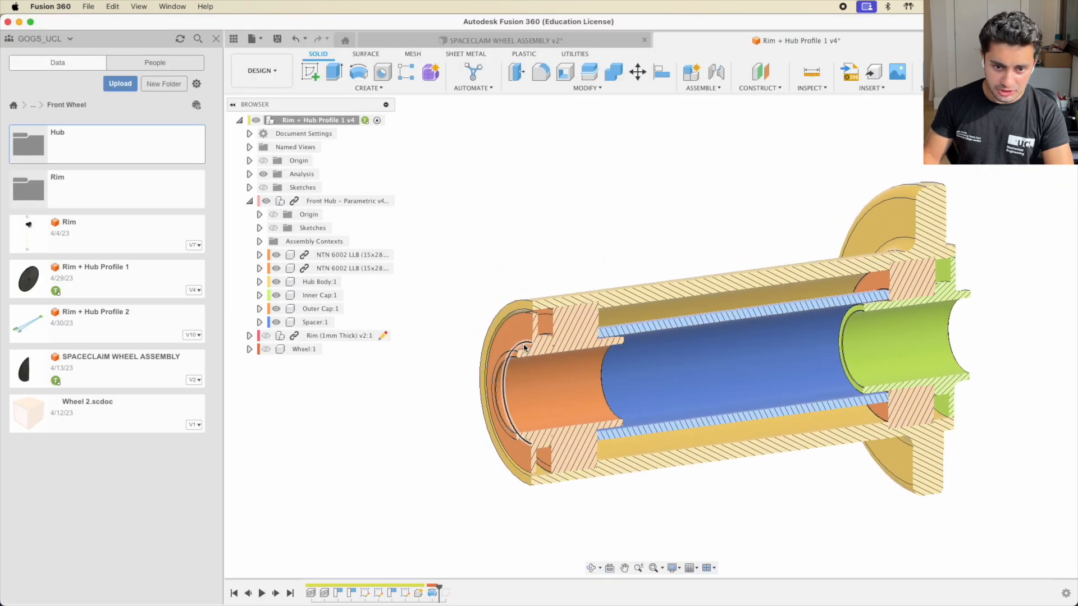
{"action": "left_click_drag", "start_coordinate": [517, 317], "coordinate": [448, 107]}
{"action": "middle_click_drag", "start_coordinate": [682, 193], "coordinate": [701, 302]}
{"action": "left_click_drag", "start_coordinate": [539, 339], "coordinate": [455, 243]}
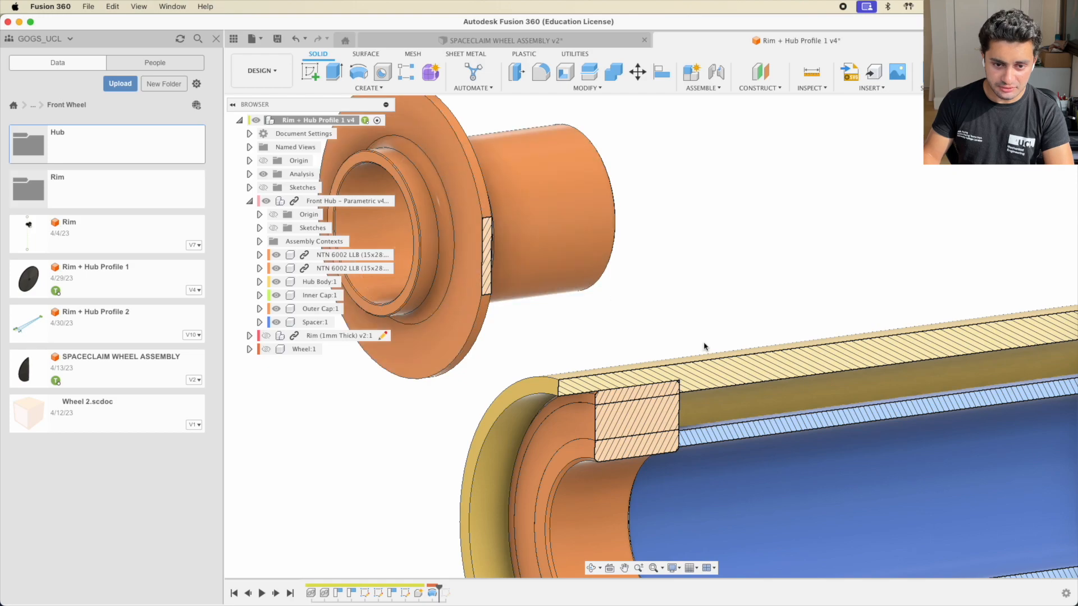
{"action": "key", "text": "super+z"}
{"action": "key", "text": "super+z"}
Re-centre and zoom the hub section, rotating it to a straight side view
{"action": "middle_click_drag", "start_coordinate": [743, 406], "coordinate": [616, 153]}
{"action": "scroll", "coordinate": [602, 303], "scroll_direction": "down", "scroll_amount": 5}
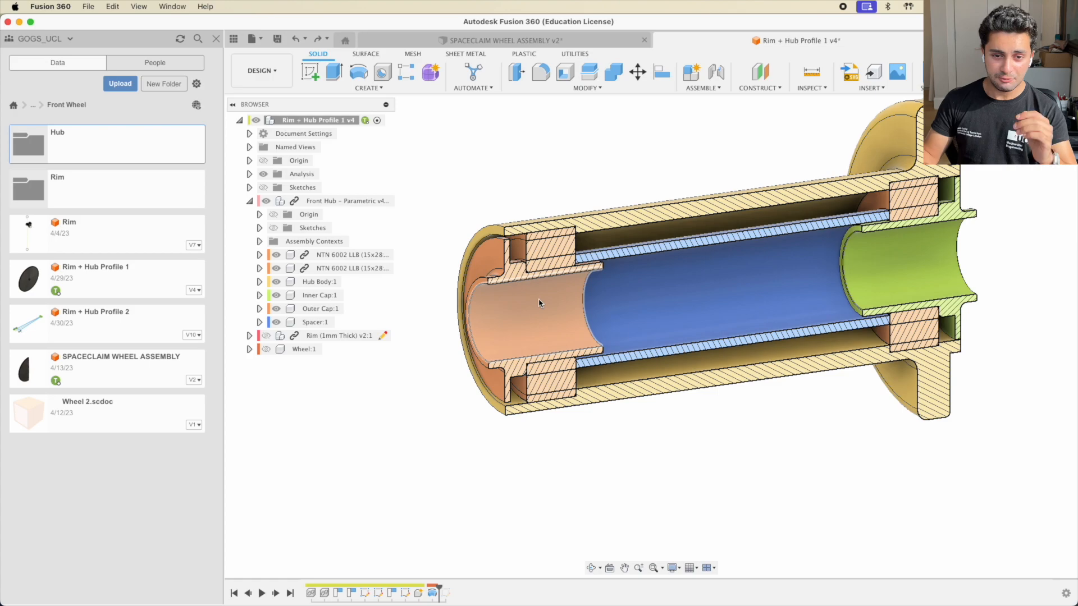
{"action": "scroll", "coordinate": [491, 288], "scroll_direction": "up", "scroll_amount": 2}
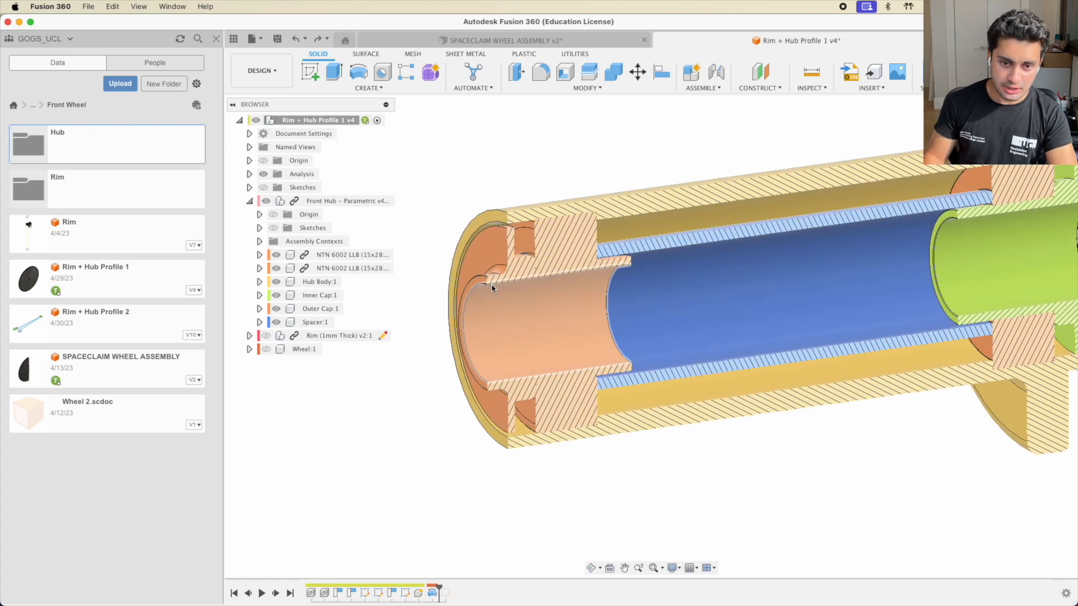
{"action": "scroll", "coordinate": [495, 297], "scroll_direction": "down", "scroll_amount": 3}
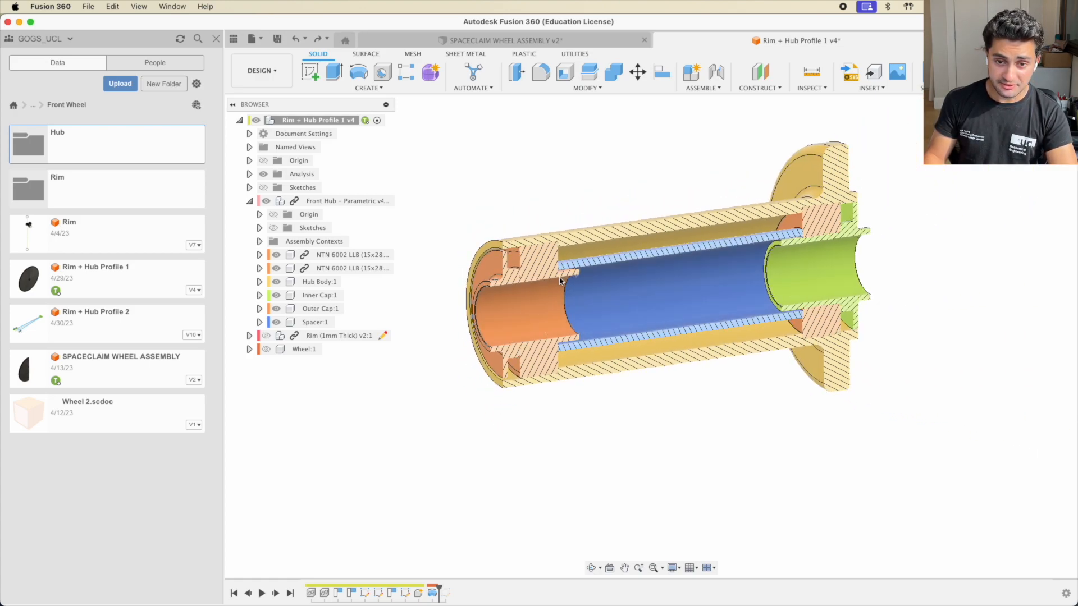
{"action": "scroll", "coordinate": [523, 299], "scroll_direction": "up", "scroll_amount": 2}
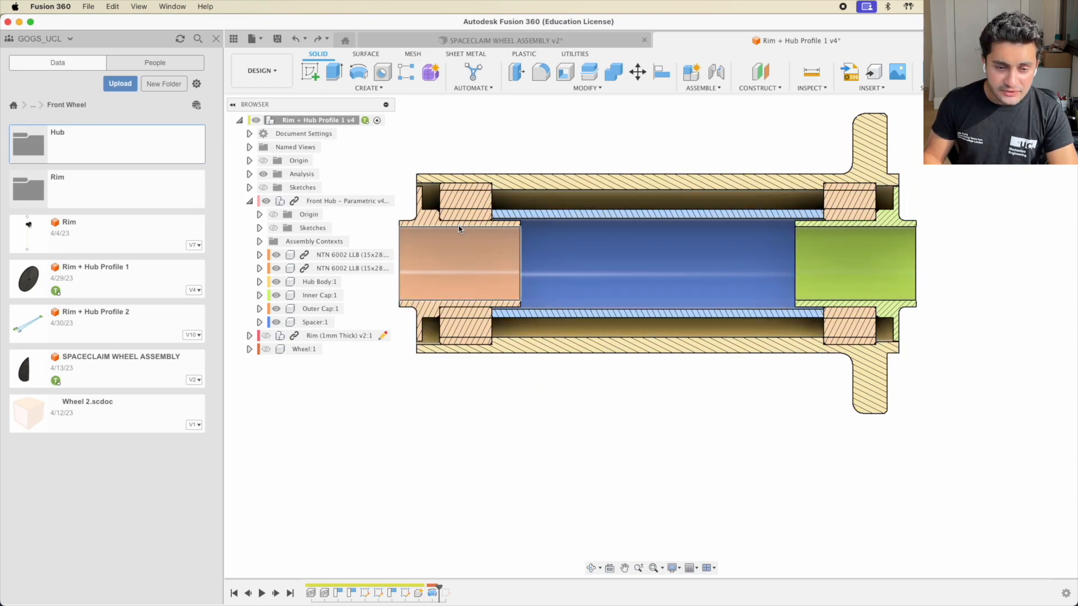
{"action": "middle_click_drag", "start_coordinate": [469, 242], "coordinate": [529, 283]}
{"action": "left_click", "coordinate": [452, 286]}
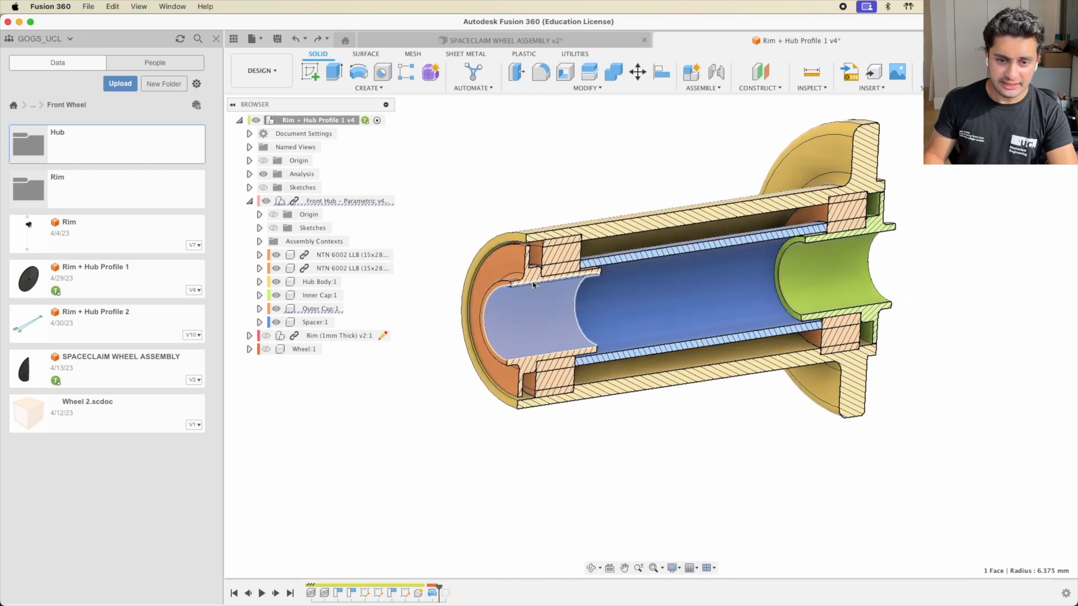
{"action": "left_click", "coordinate": [518, 229]}
{"action": "left_click", "coordinate": [317, 309]}
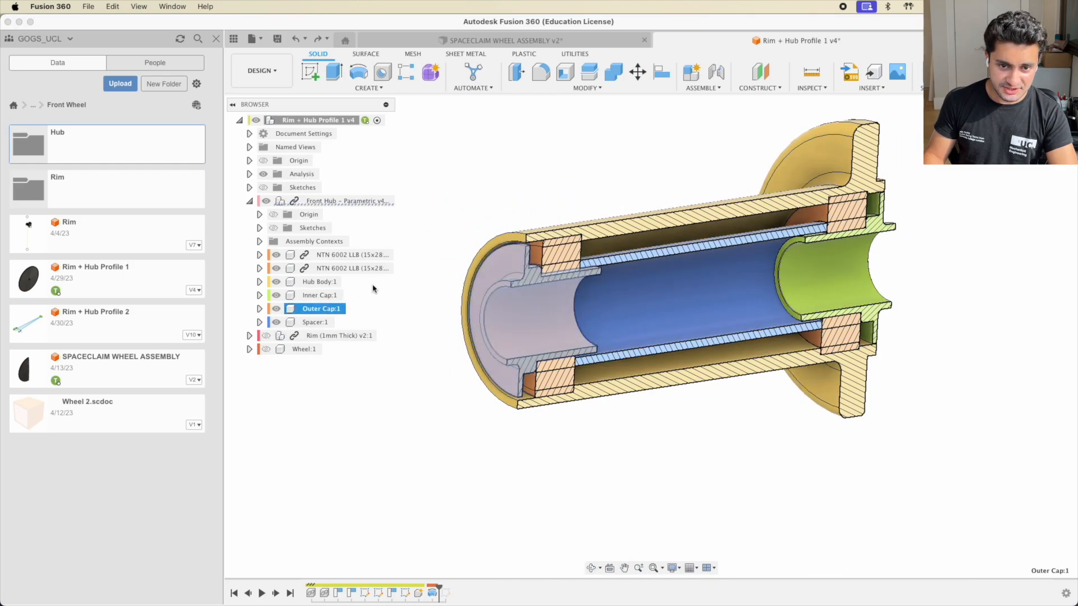
{"action": "left_click", "coordinate": [319, 295], "text": "shift"}
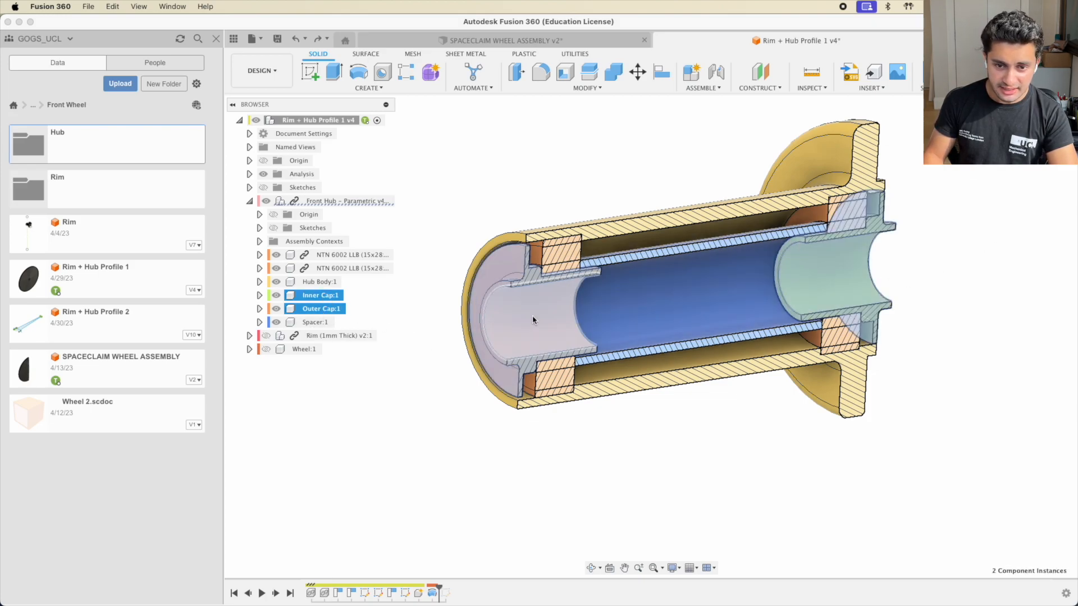
{"action": "left_click", "coordinate": [321, 323], "text": "shift"}
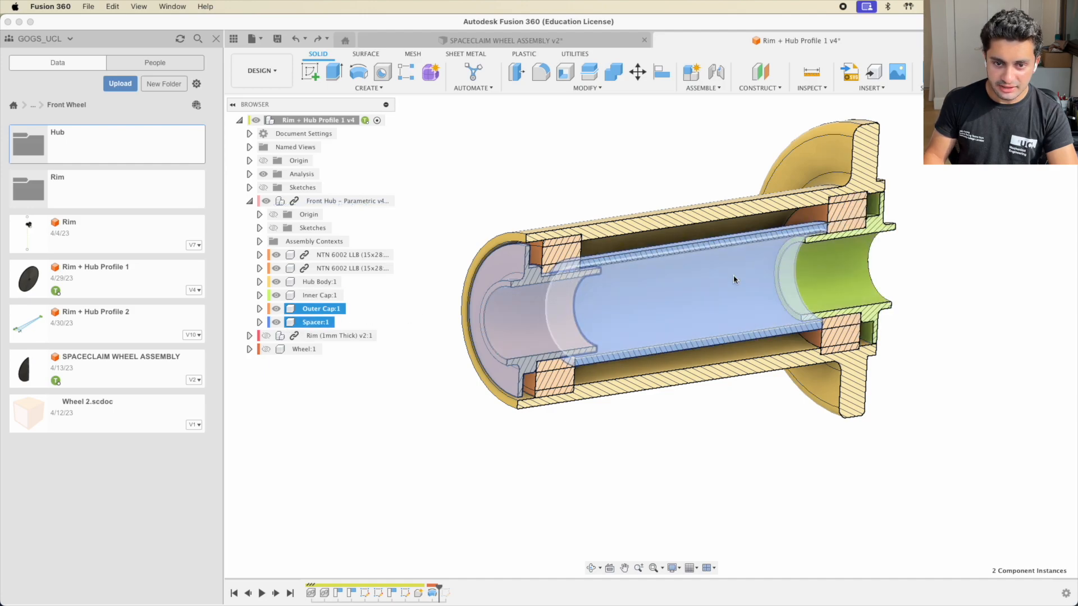
{"action": "scroll", "coordinate": [622, 304], "scroll_direction": "up", "scroll_amount": 5}
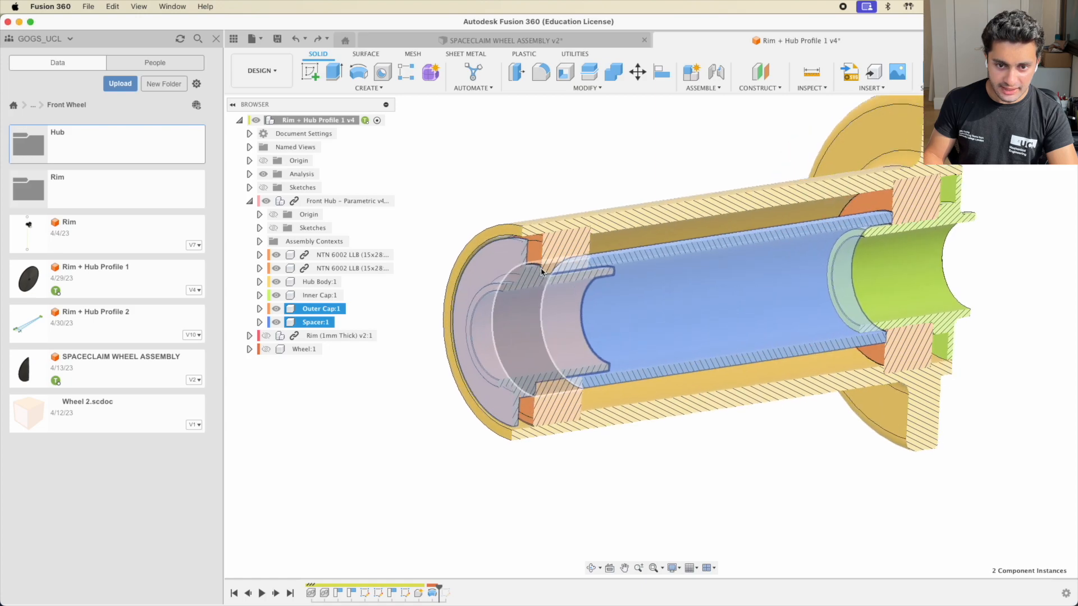
{"action": "scroll", "coordinate": [542, 270], "scroll_direction": "up", "scroll_amount": 2}
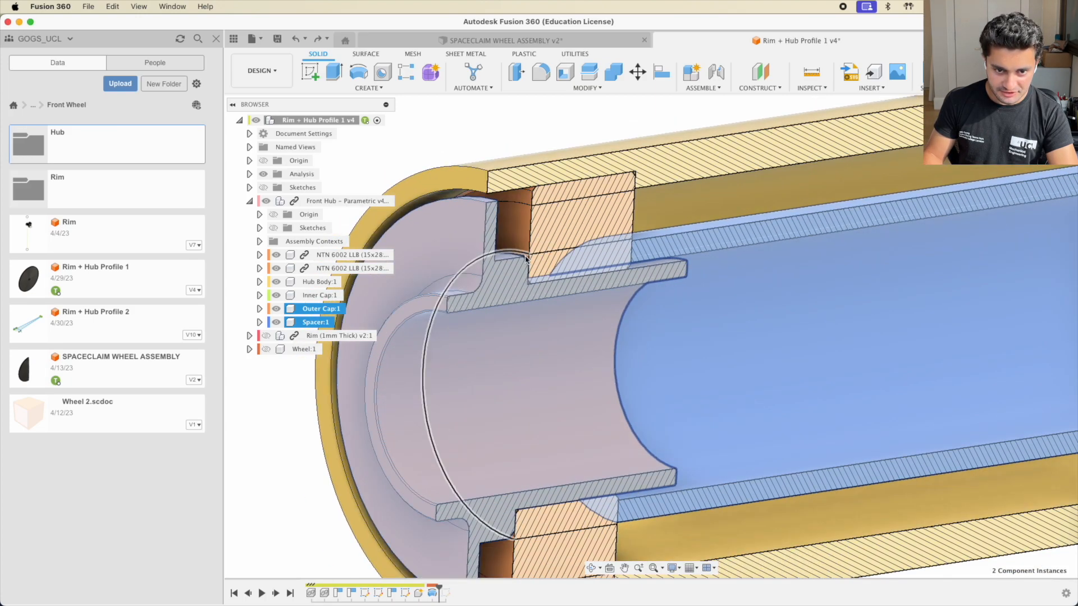
{"action": "scroll", "coordinate": [558, 326], "scroll_direction": "down", "scroll_amount": 8}
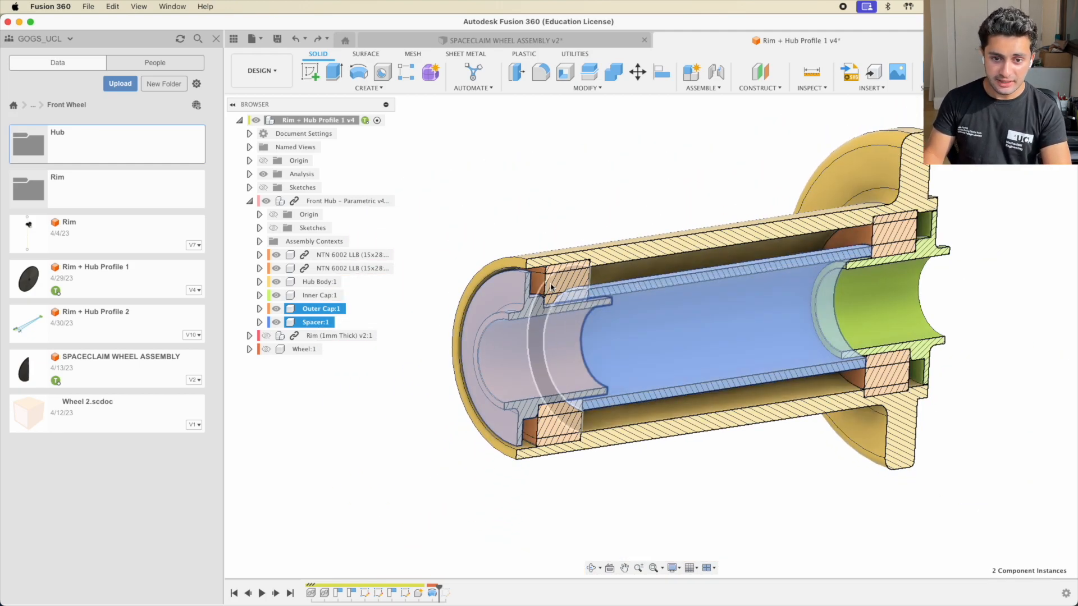
{"action": "scroll", "coordinate": [575, 282], "scroll_direction": "up", "scroll_amount": 3}
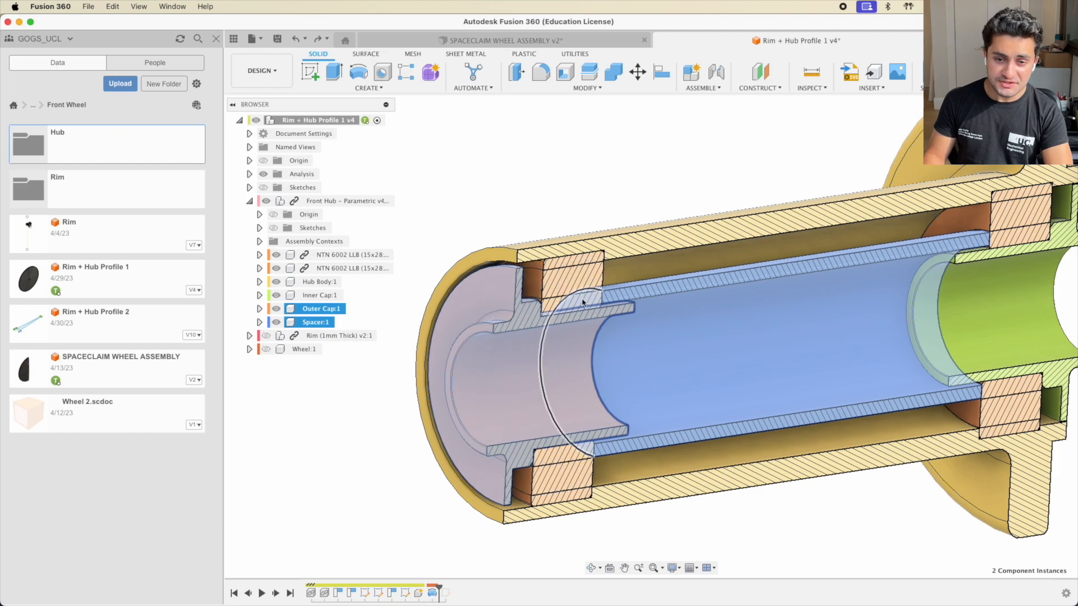
{"action": "scroll", "coordinate": [873, 340], "scroll_direction": "down", "scroll_amount": 3}
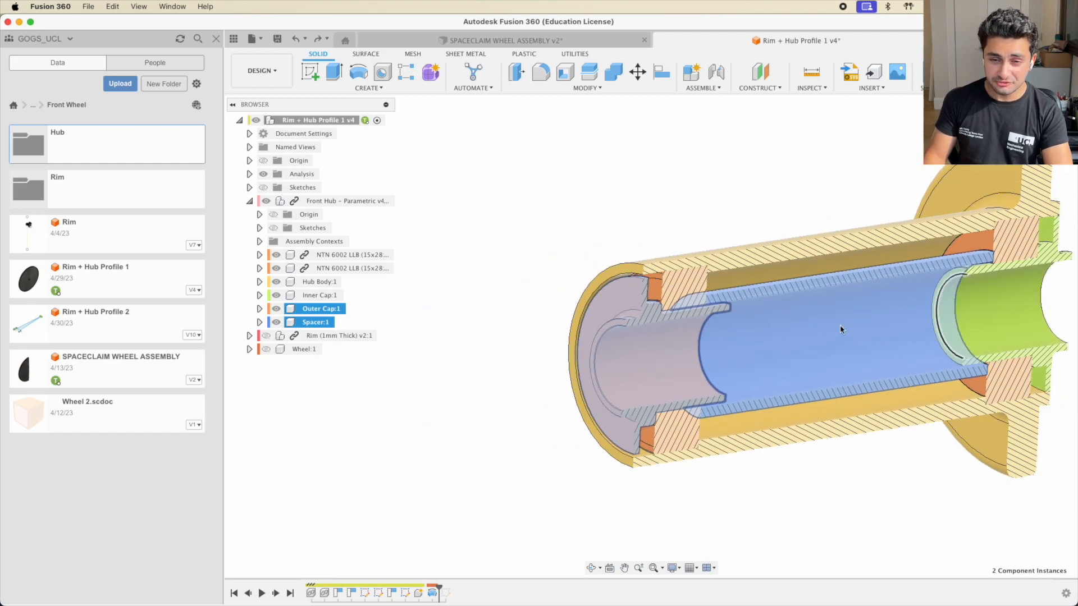
{"action": "scroll", "coordinate": [701, 321], "scroll_direction": "up", "scroll_amount": 5}
{"action": "scroll", "coordinate": [701, 321], "scroll_direction": "down", "scroll_amount": 5}
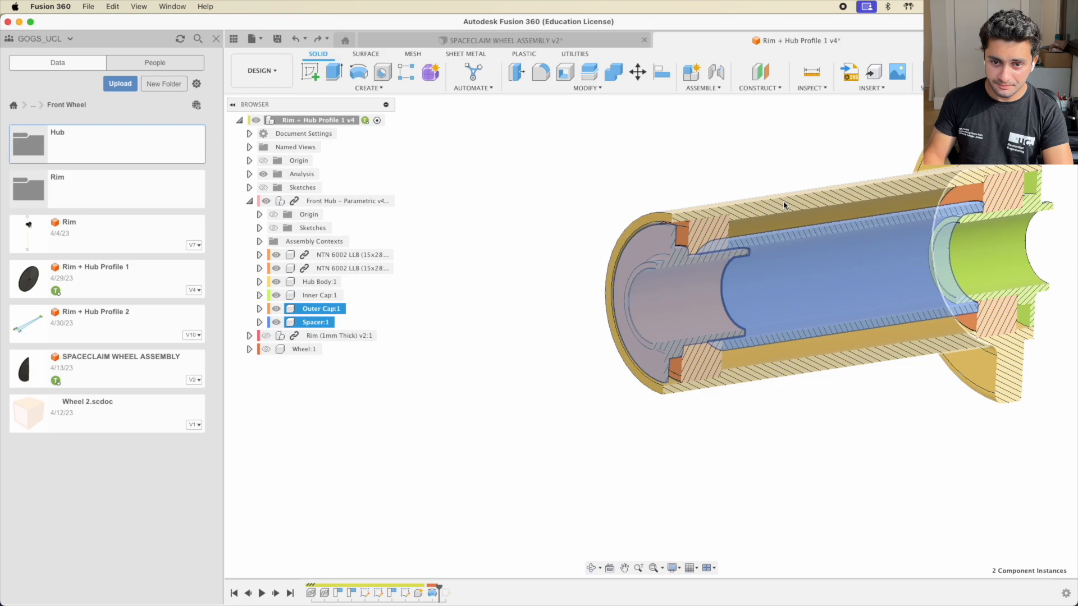
{"action": "key", "text": "Escape"}
{"action": "left_click", "coordinate": [778, 218]}
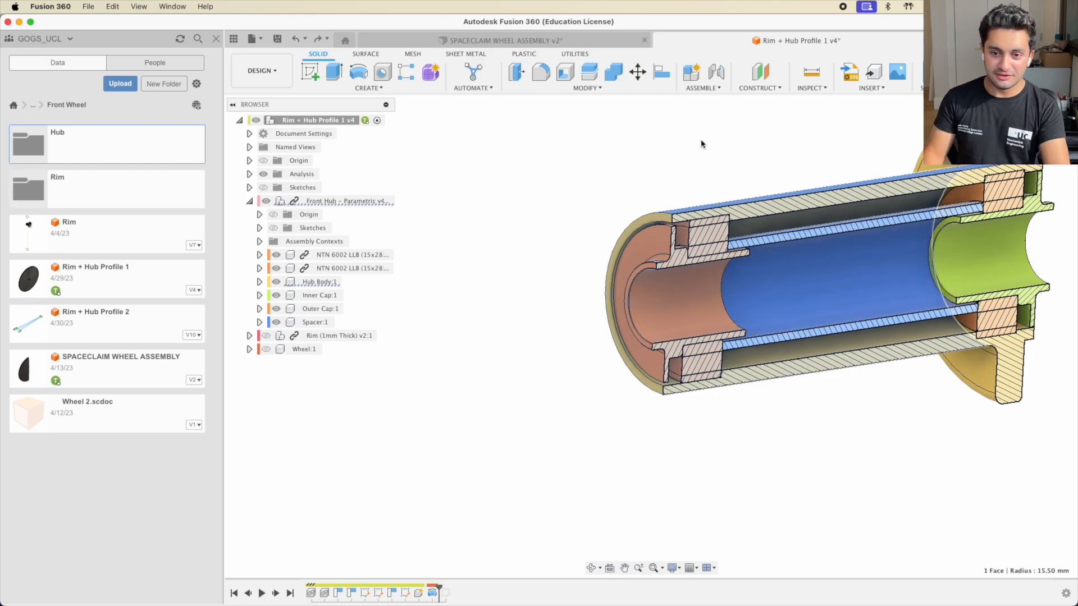
{"action": "scroll", "coordinate": [749, 228], "scroll_direction": "up", "scroll_amount": 3}
{"action": "scroll", "coordinate": [749, 228], "scroll_direction": "down", "scroll_amount": 5}
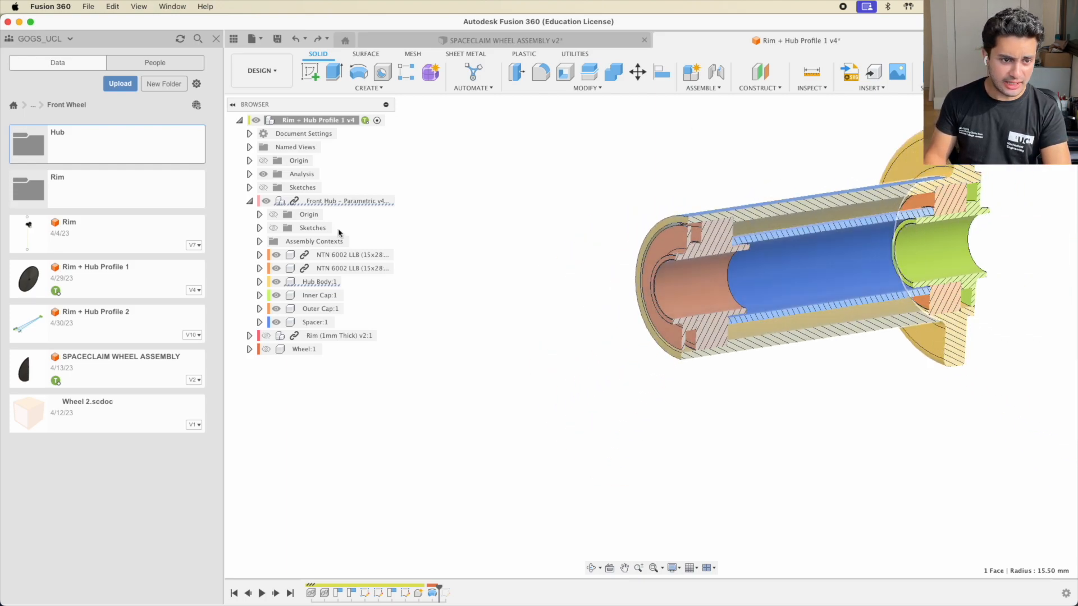
{"action": "middle_click_drag", "start_coordinate": [870, 279], "coordinate": [777, 366], "text": "shift"}
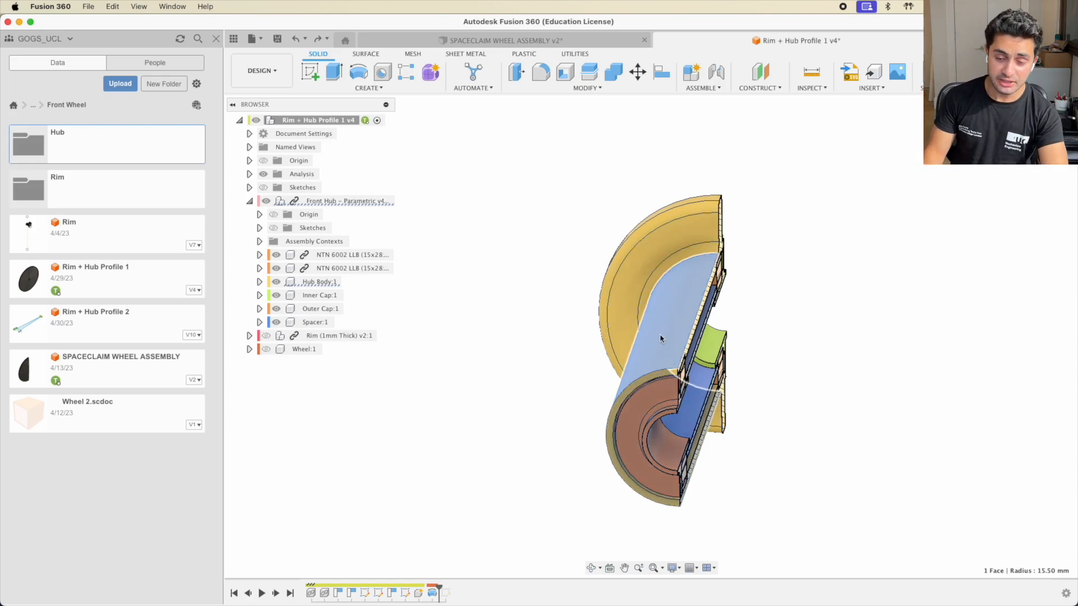
{"action": "middle_click_drag", "start_coordinate": [661, 338], "coordinate": [792, 329], "text": "shift"}
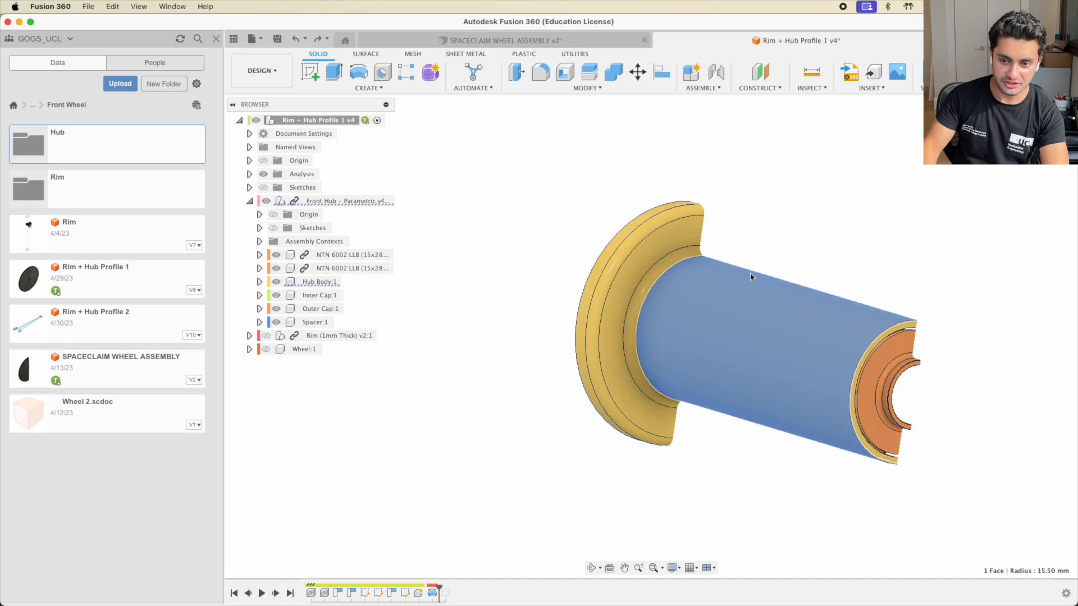
{"action": "middle_click_drag", "start_coordinate": [777, 361], "coordinate": [663, 393], "text": "shift"}
{"action": "left_click", "coordinate": [1015, 166]}
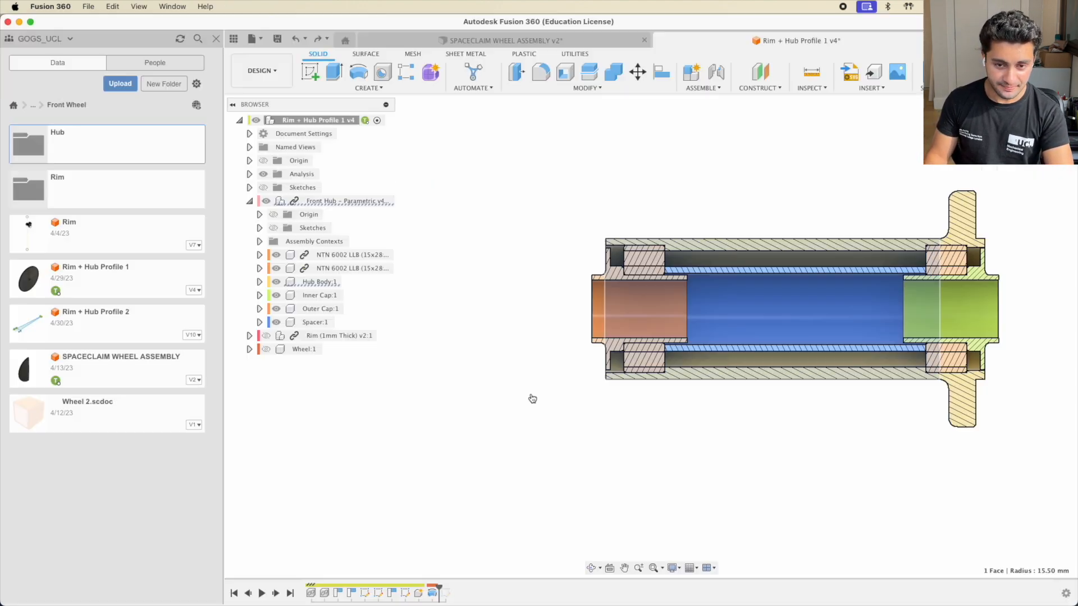
{"action": "mouse_move", "coordinate": [809, 216]}
{"action": "middle_mouse_down"}
{"action": "mouse_move", "coordinate": [660, 252]}
{"action": "mouse_move", "coordinate": [693, 252]}
{"action": "middle_mouse_up"}
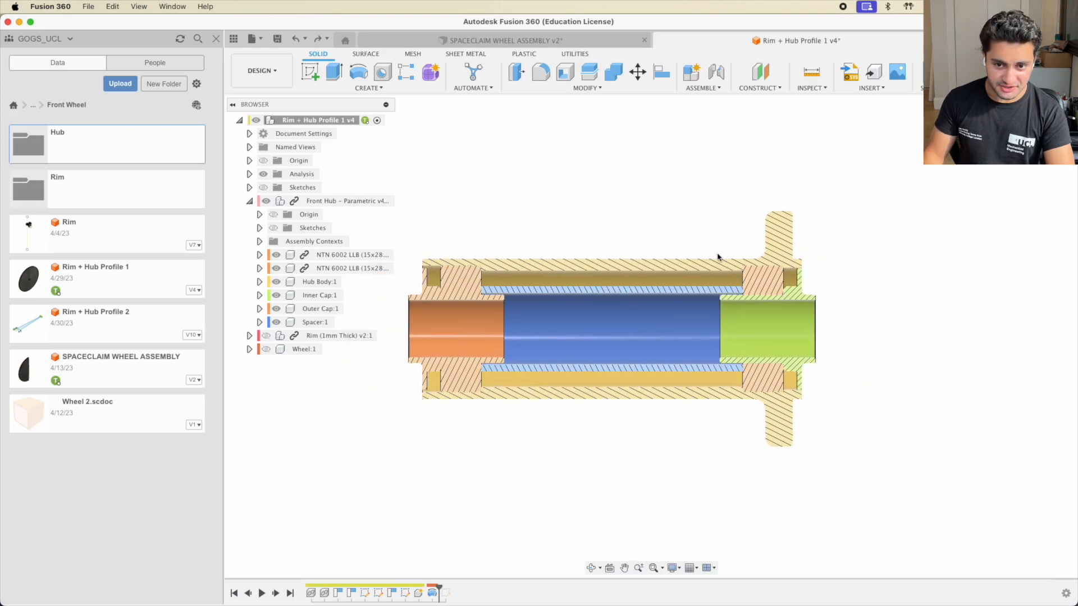
{"action": "scroll", "coordinate": [518, 303], "scroll_direction": "up", "scroll_amount": 1}
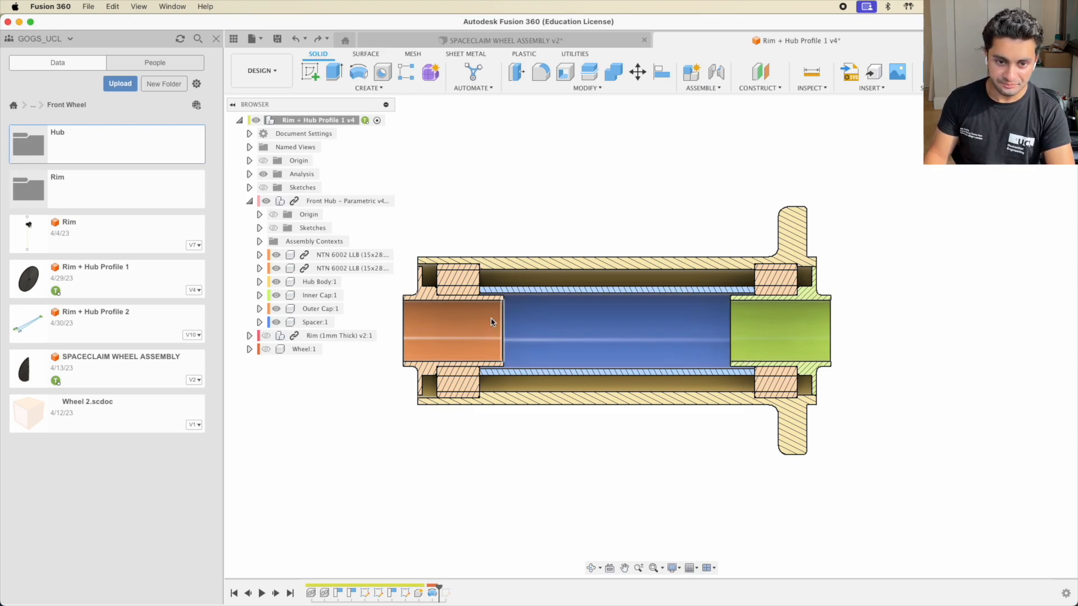
{"action": "key", "text": "super+Tab"}
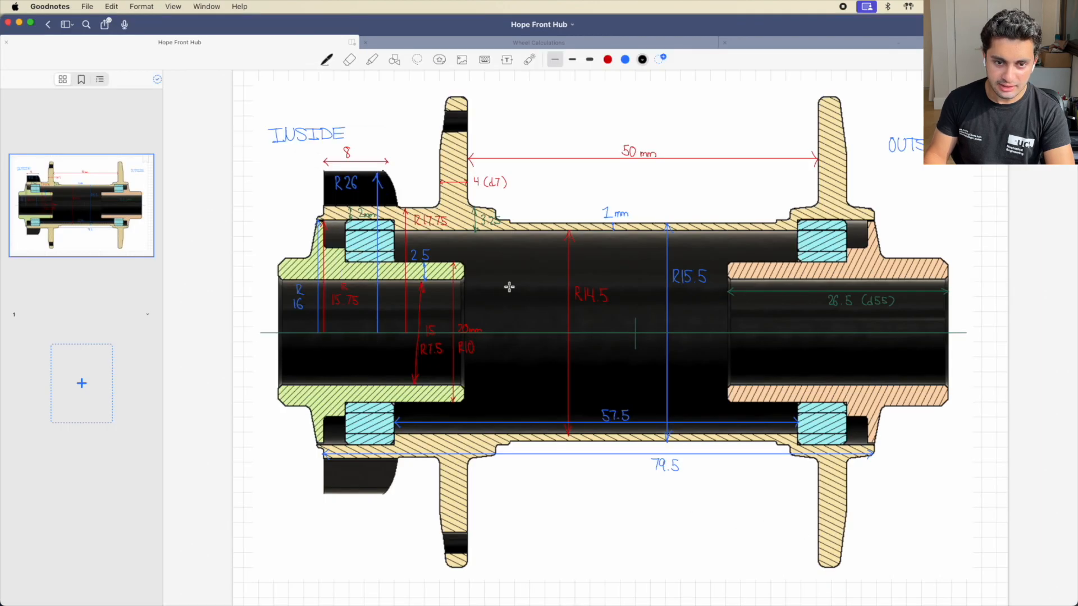
{"action": "scroll", "coordinate": [508, 221], "scroll_direction": "down", "scroll_amount": 1}
{"action": "scroll", "coordinate": [510, 229], "scroll_direction": "up", "scroll_amount": 2}
{"action": "scroll", "coordinate": [562, 310], "scroll_direction": "down", "scroll_amount": 1}
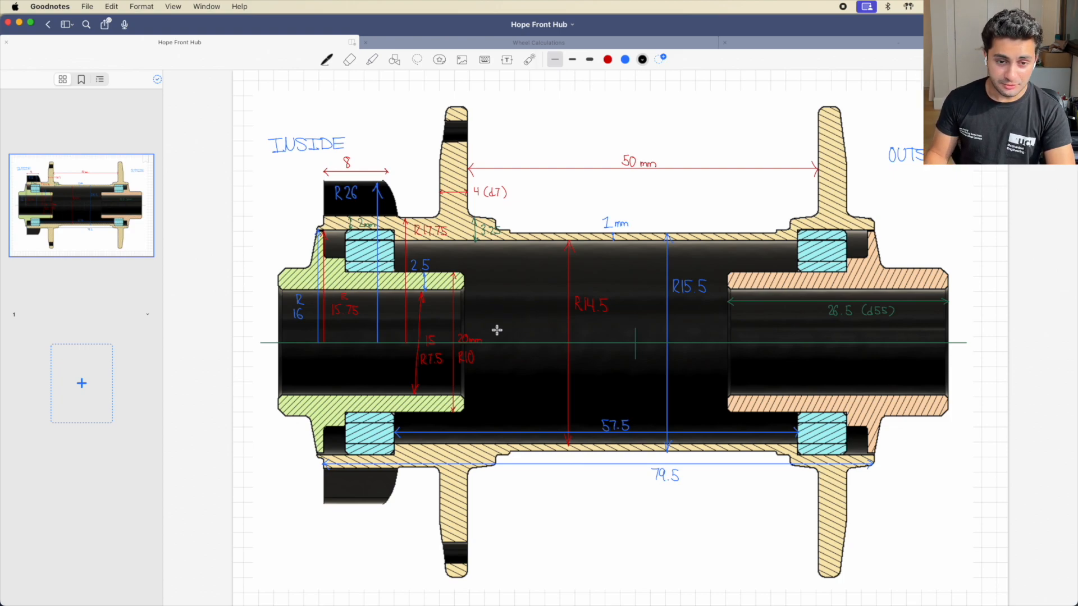
{"action": "key", "text": "super+Tab"}
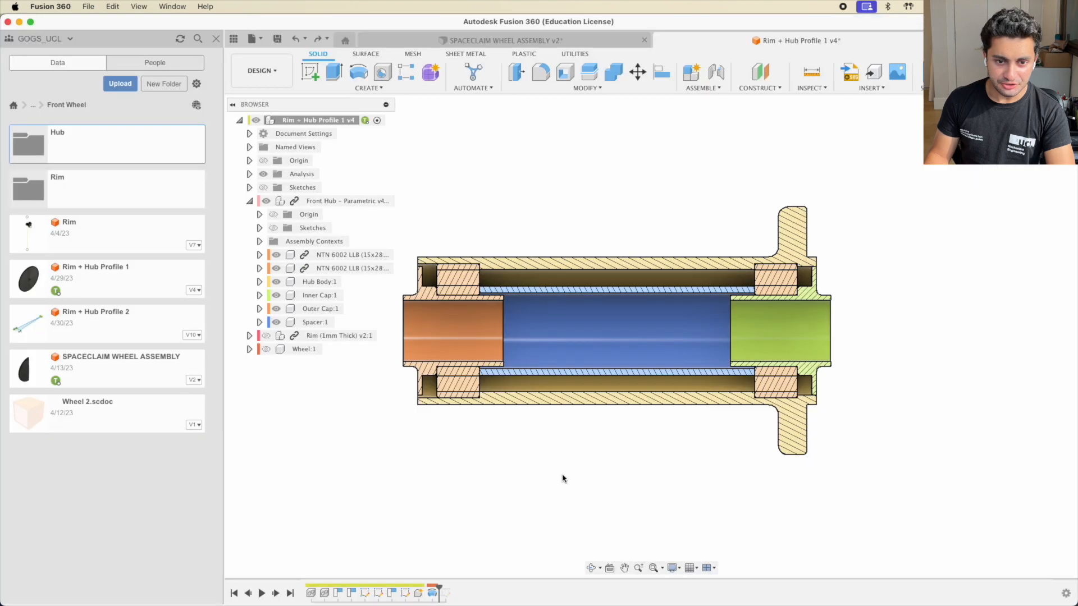
Show the Wheel component in the section alongside the Front Hub
{"action": "scroll", "coordinate": [676, 302], "scroll_direction": "up", "scroll_amount": 3}
{"action": "scroll", "coordinate": [676, 303], "scroll_direction": "down", "scroll_amount": 1}
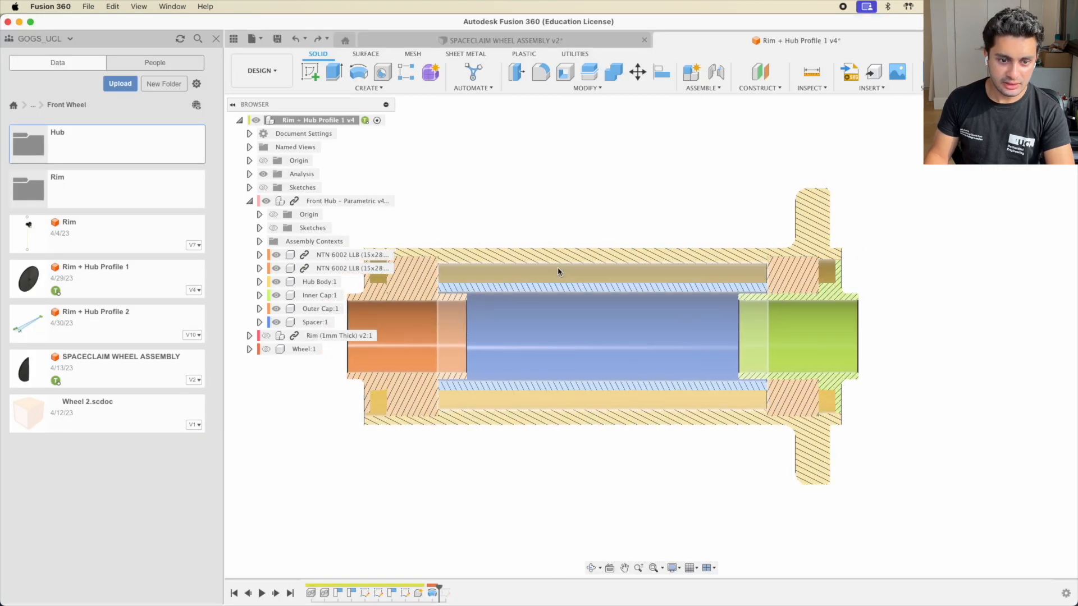
{"action": "left_click", "coordinate": [266, 201]}
{"action": "left_click", "coordinate": [266, 349]}
{"action": "left_click", "coordinate": [266, 201]}
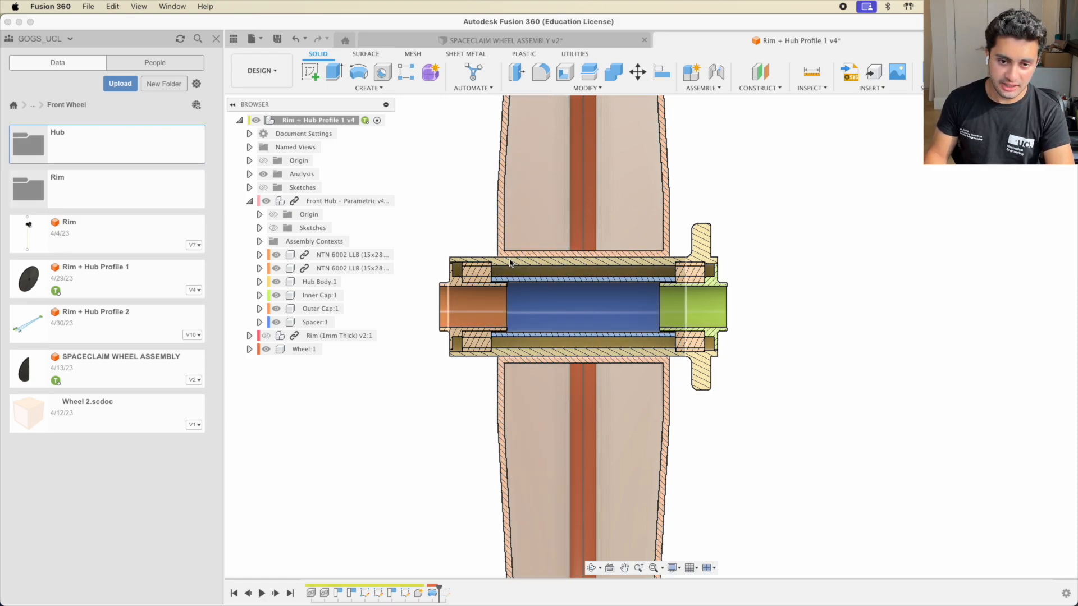
Orbit into an angled 3-D view framing the whole hub and wheel section
{"action": "middle_click_drag", "start_coordinate": [506, 267], "coordinate": [542, 294], "text": "shift"}
{"action": "scroll", "coordinate": [523, 253], "scroll_direction": "up", "scroll_amount": 6}
{"action": "scroll", "coordinate": [523, 252], "scroll_direction": "down", "scroll_amount": 10}
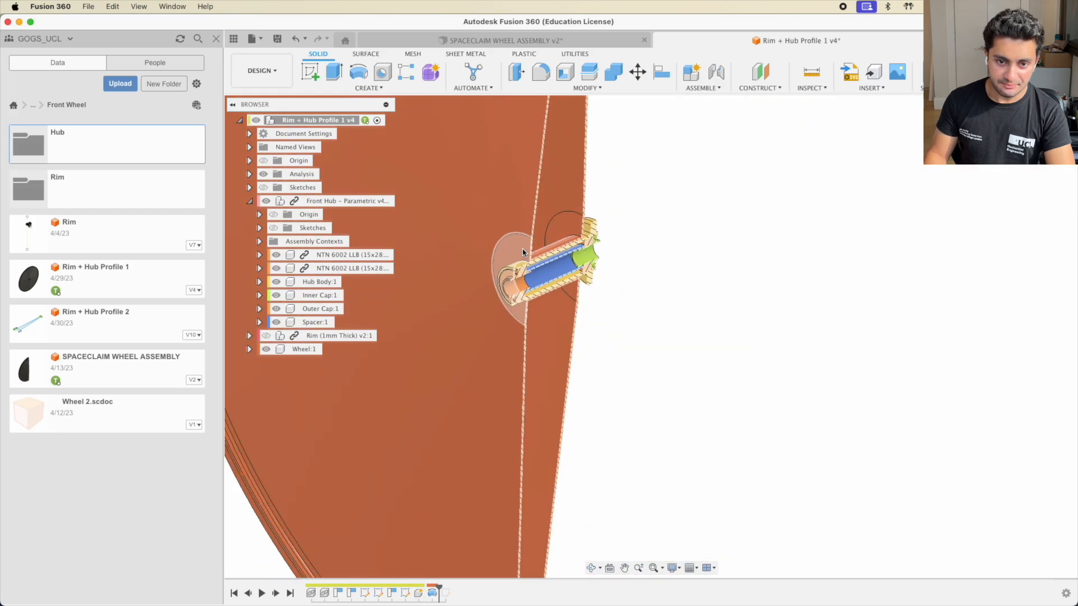
{"action": "middle_click_drag", "start_coordinate": [532, 187], "coordinate": [538, 323]}
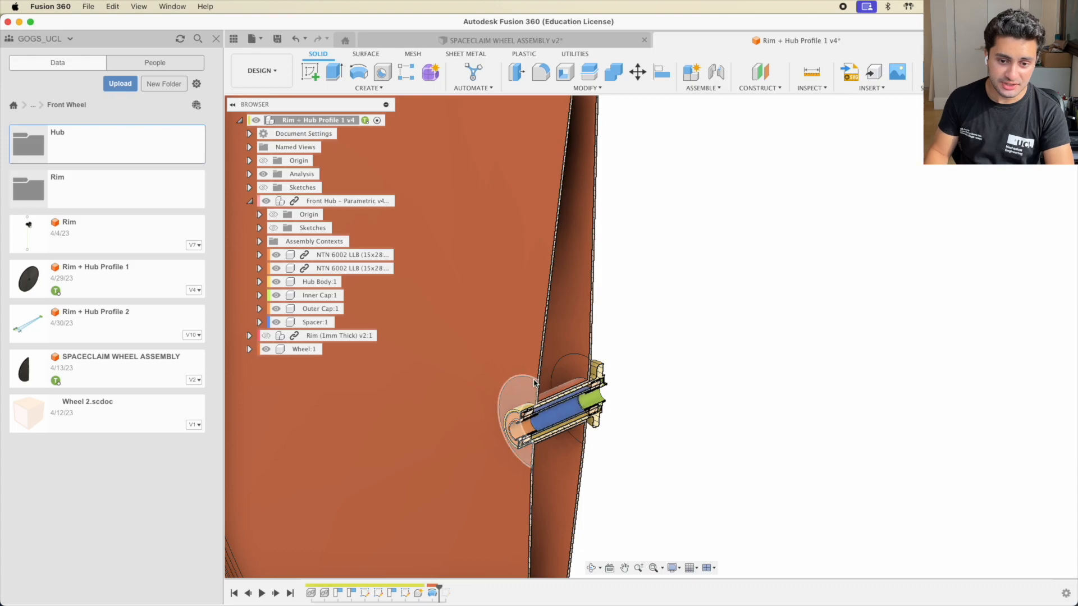
{"action": "scroll", "coordinate": [548, 413], "scroll_direction": "up", "scroll_amount": 5}
{"action": "middle_click_drag", "start_coordinate": [508, 463], "coordinate": [502, 397]}
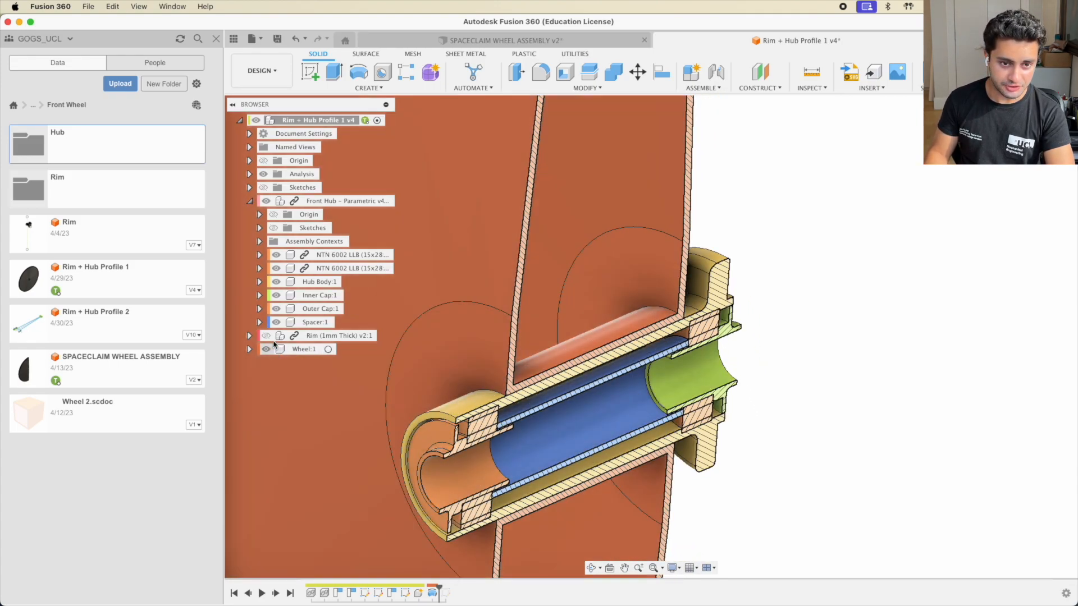
Hide Front Hub and orbit around the sectioned rim's edge and top
{"action": "left_click", "coordinate": [266, 201]}
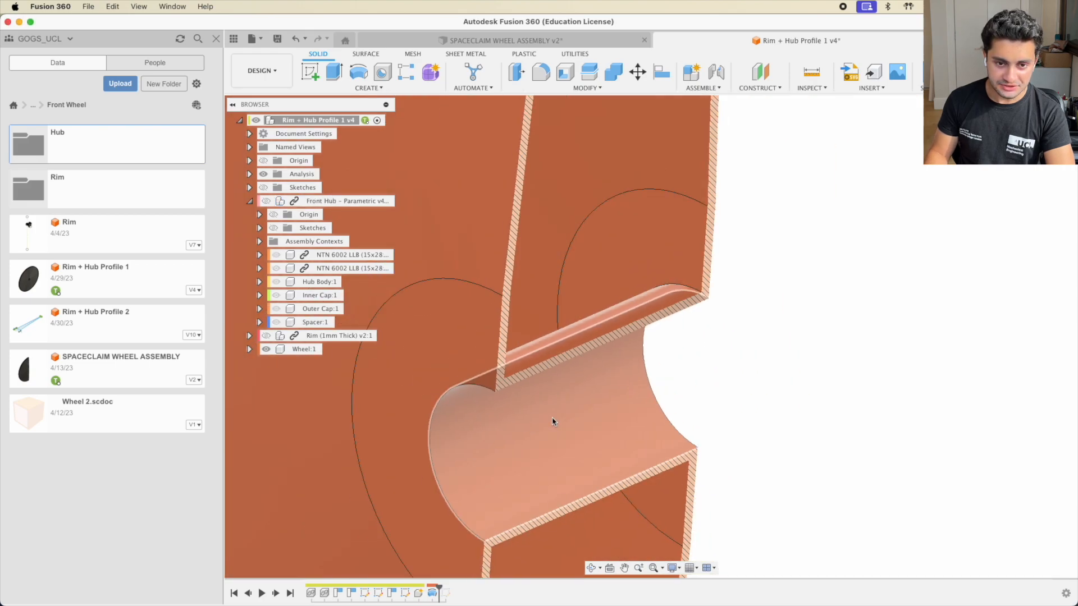
{"action": "scroll", "coordinate": [553, 421], "scroll_direction": "down", "scroll_amount": 6}
{"action": "middle_click_drag", "start_coordinate": [581, 146], "coordinate": [575, 453]}
{"action": "middle_click_drag", "start_coordinate": [569, 385], "coordinate": [549, 358]}
{"action": "middle_click_drag", "start_coordinate": [565, 285], "coordinate": [555, 281], "text": "shift"}
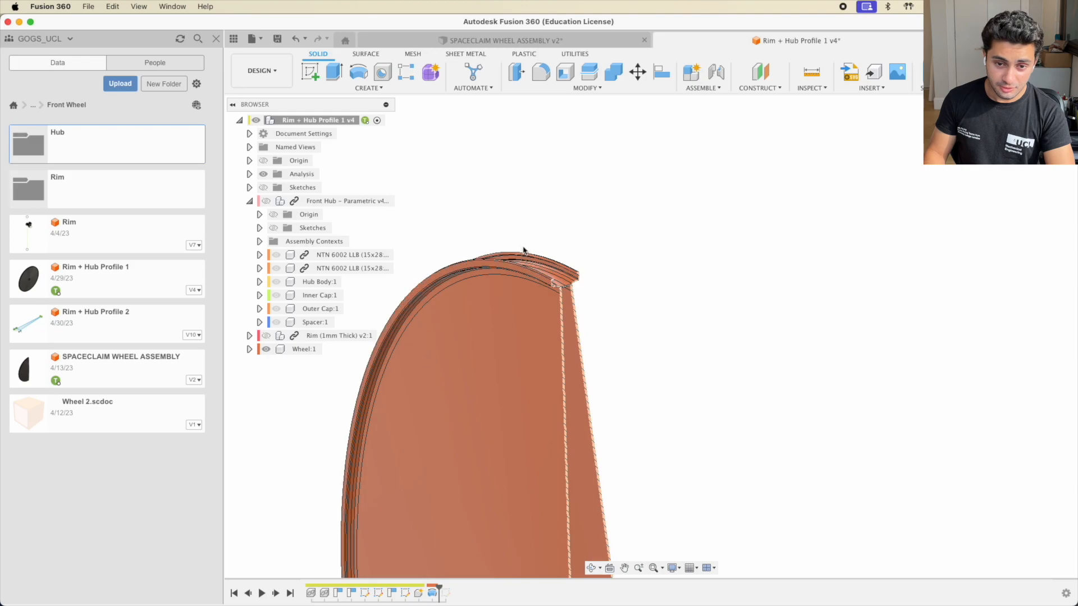
Cancel the accidental Hole command, frame the rim cross-section, and show all windows
{"action": "key", "text": "h"}
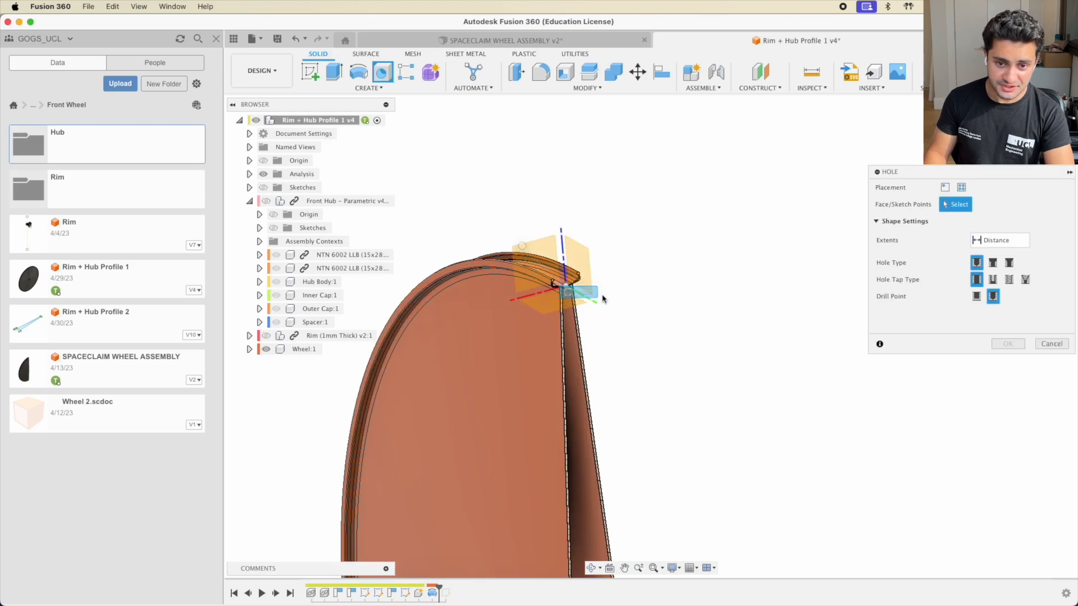
{"action": "left_click", "coordinate": [1051, 344]}
{"action": "scroll", "coordinate": [544, 295], "scroll_direction": "up", "scroll_amount": 4}
{"action": "scroll", "coordinate": [597, 262], "scroll_direction": "up", "scroll_amount": 6}
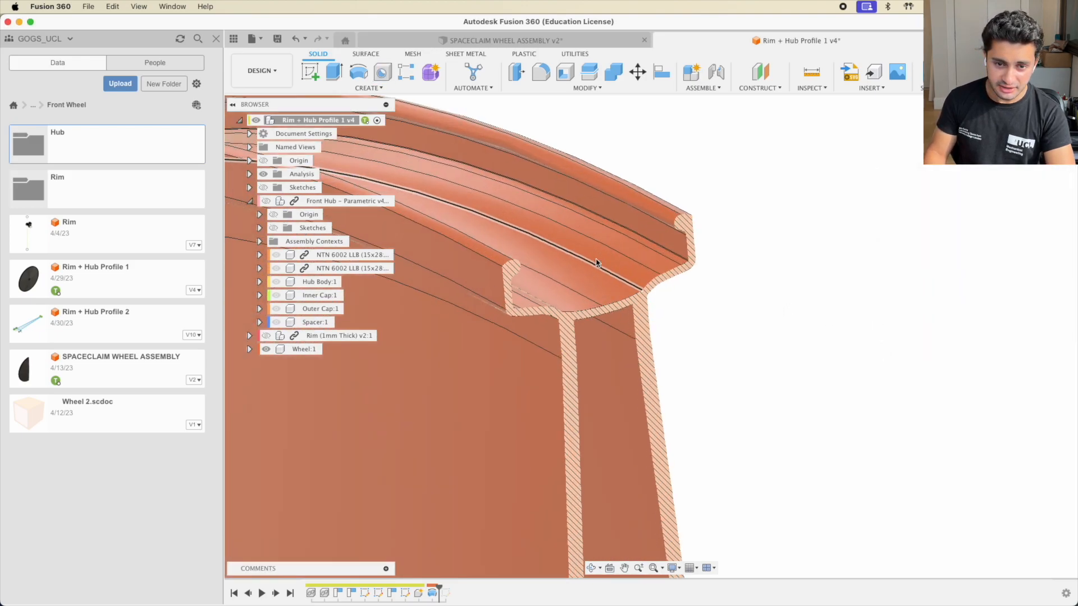
{"action": "middle_click_drag", "start_coordinate": [628, 224], "coordinate": [776, 297]}
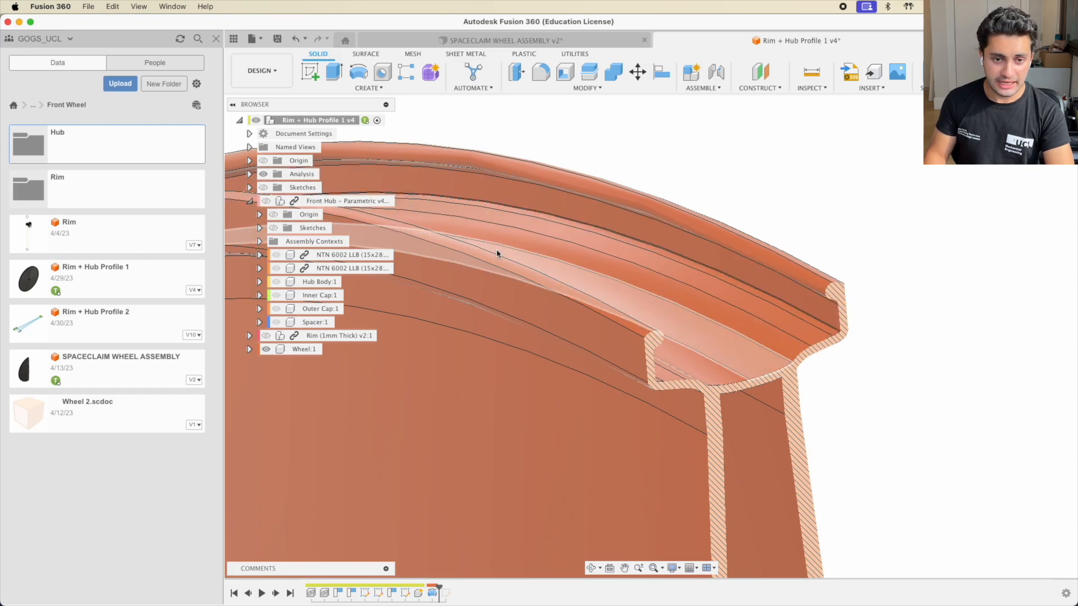
{"action": "key", "text": "ctrl+Up"}
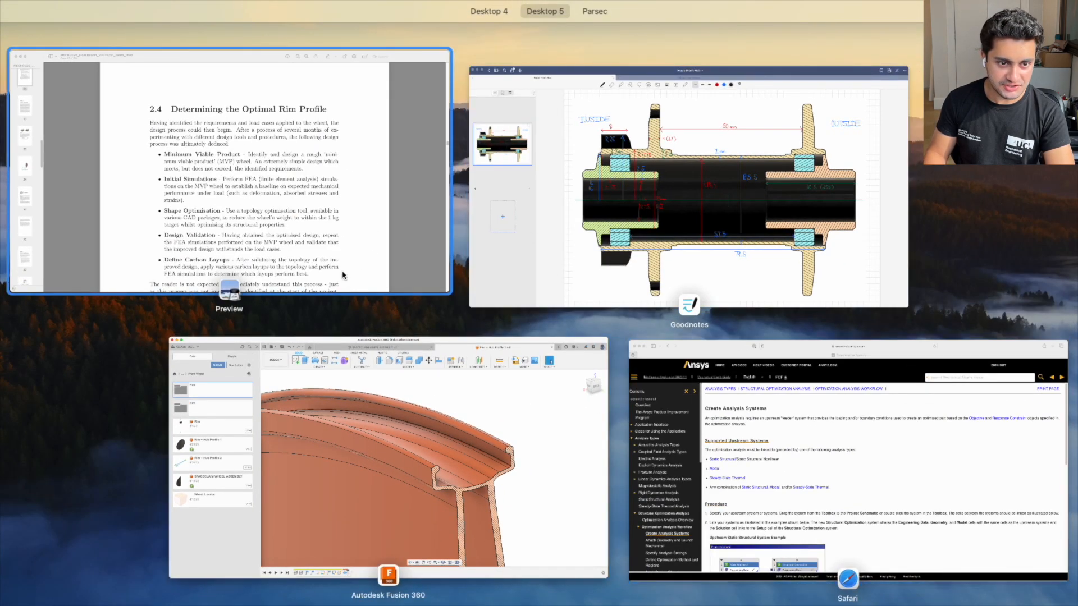
Bring the report forward in Preview and scroll to Figure 2.1's crochet rim profile
{"action": "left_click", "coordinate": [325, 219]}
{"action": "scroll", "coordinate": [655, 332], "scroll_direction": "down", "scroll_amount": 20}
{"action": "scroll", "coordinate": [655, 333], "scroll_direction": "down", "scroll_amount": 3}
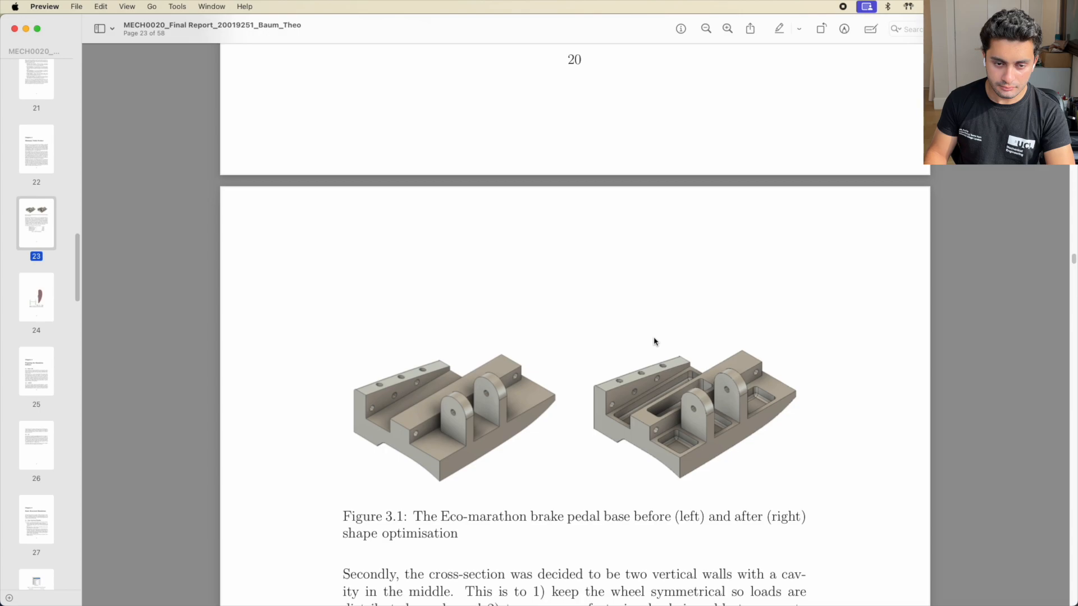
{"action": "scroll", "coordinate": [654, 337], "scroll_direction": "up", "scroll_amount": 15}
{"action": "scroll", "coordinate": [653, 338], "scroll_direction": "up", "scroll_amount": 20}
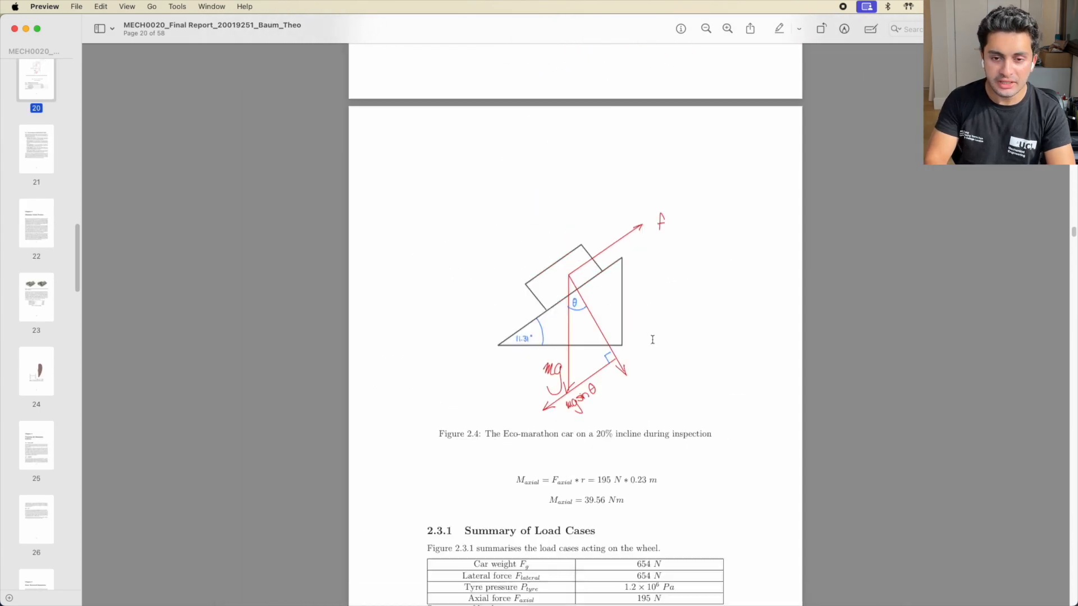
{"action": "scroll", "coordinate": [652, 339], "scroll_direction": "up", "scroll_amount": 3}
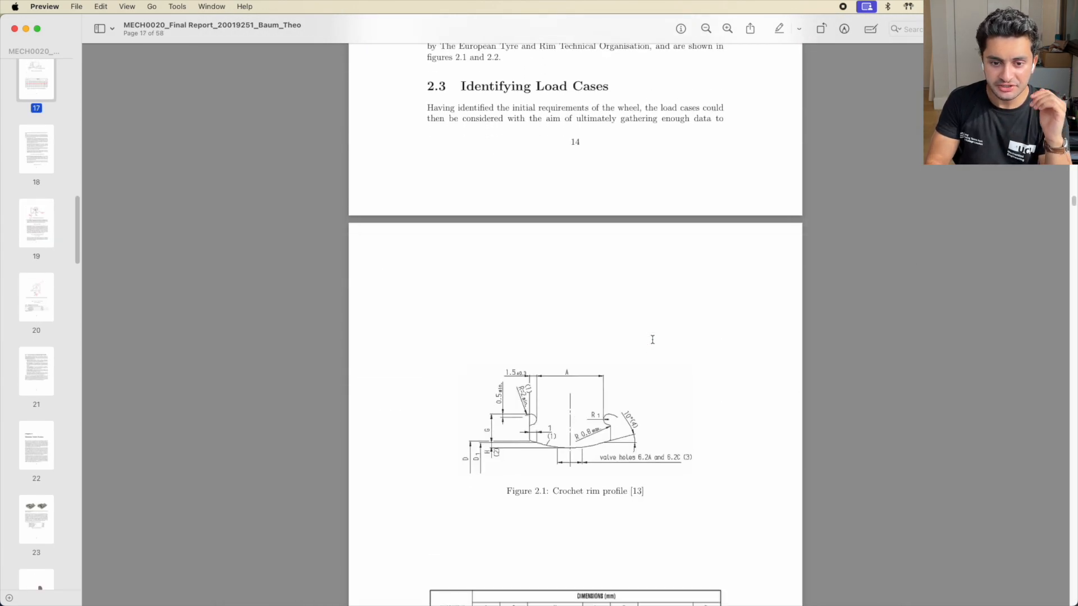
{"action": "scroll", "coordinate": [653, 339], "scroll_direction": "up", "scroll_amount": 5, "text": "ctrl"}
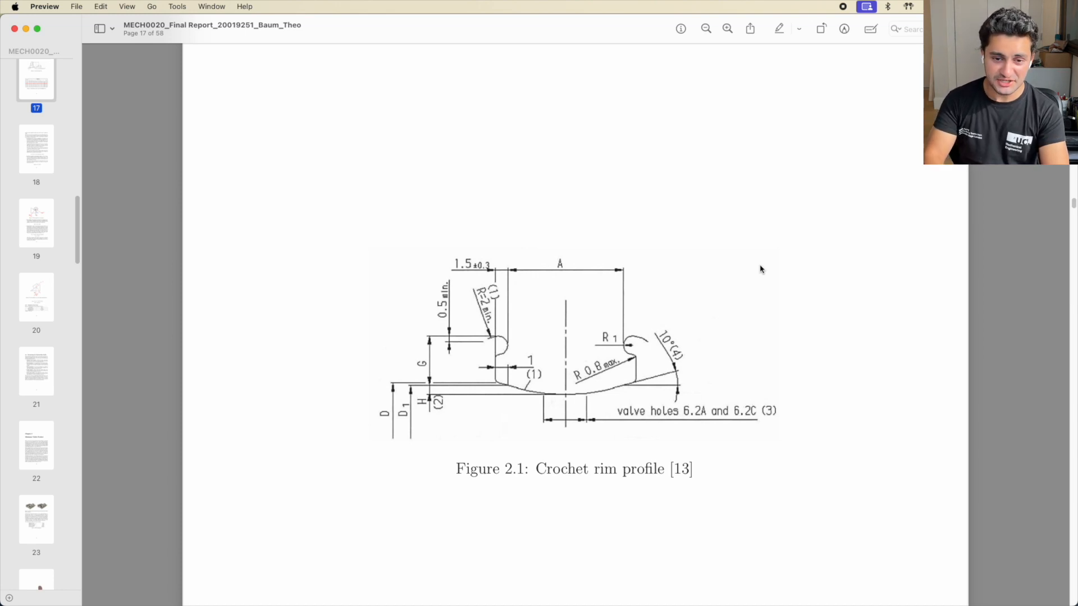
{"action": "scroll", "coordinate": [761, 269], "scroll_direction": "down", "scroll_amount": 15}
{"action": "scroll", "coordinate": [760, 269], "scroll_direction": "up", "scroll_amount": 4}
{"action": "scroll", "coordinate": [761, 269], "scroll_direction": "up", "scroll_amount": 12}
{"action": "scroll", "coordinate": [761, 269], "scroll_direction": "up", "scroll_amount": 3}
Review Figure 2.2's 19C rim dimension table, then return to Fusion 360's sectioned rim
{"action": "scroll", "coordinate": [387, 328], "scroll_direction": "up", "scroll_amount": 3}
{"action": "scroll", "coordinate": [614, 475], "scroll_direction": "down", "scroll_amount": 2}
{"action": "scroll", "coordinate": [615, 475], "scroll_direction": "down", "scroll_amount": 3}
{"action": "scroll", "coordinate": [614, 475], "scroll_direction": "up", "scroll_amount": 3}
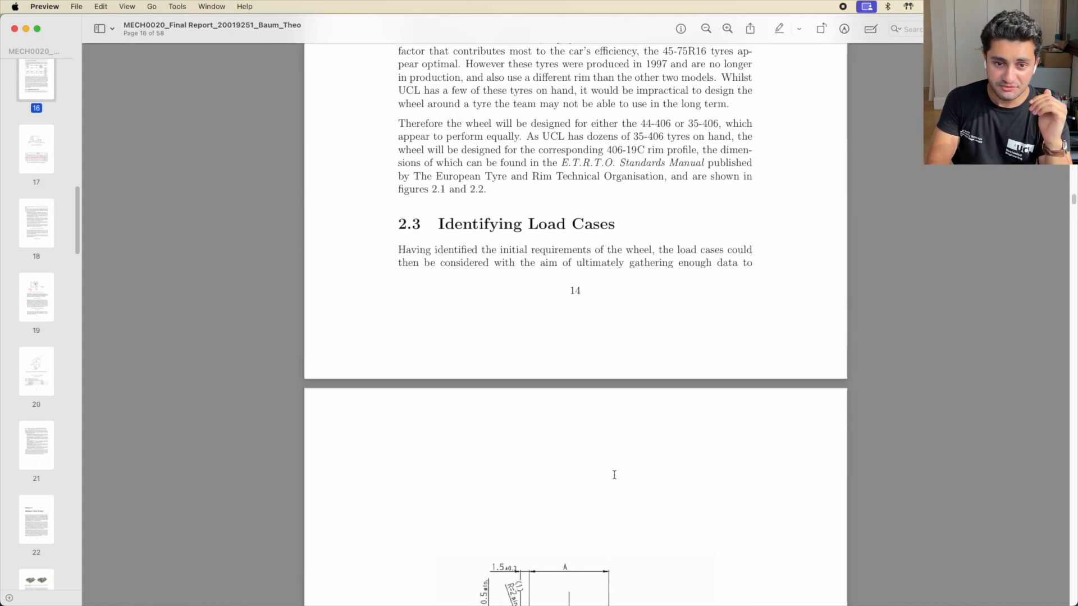
{"action": "scroll", "coordinate": [614, 475], "scroll_direction": "up", "scroll_amount": 3}
{"action": "scroll", "coordinate": [569, 250], "scroll_direction": "up", "scroll_amount": 3}
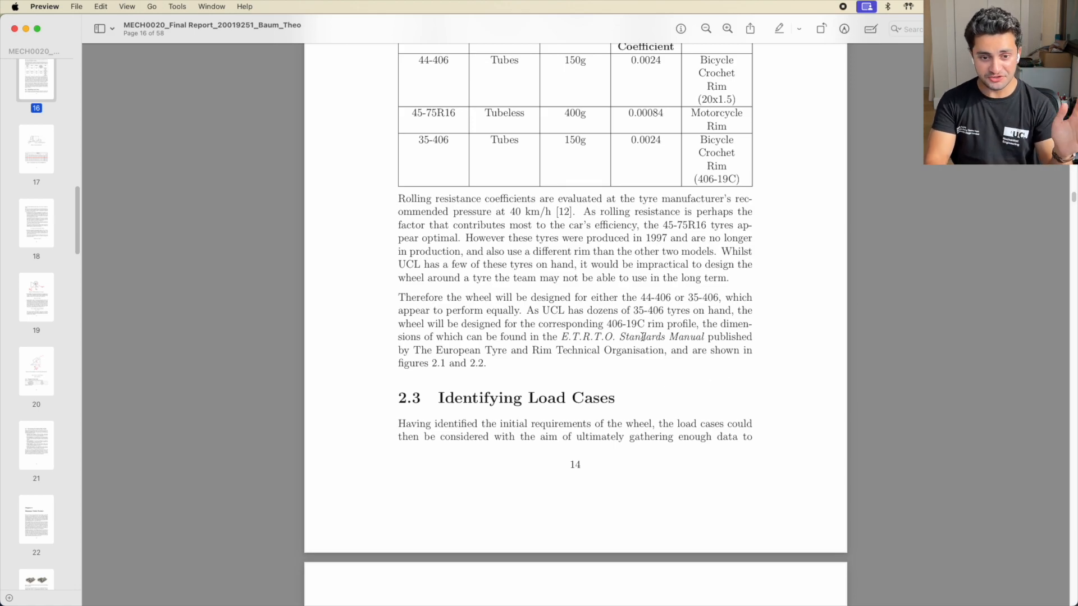
{"action": "scroll", "coordinate": [643, 337], "scroll_direction": "down", "scroll_amount": 15}
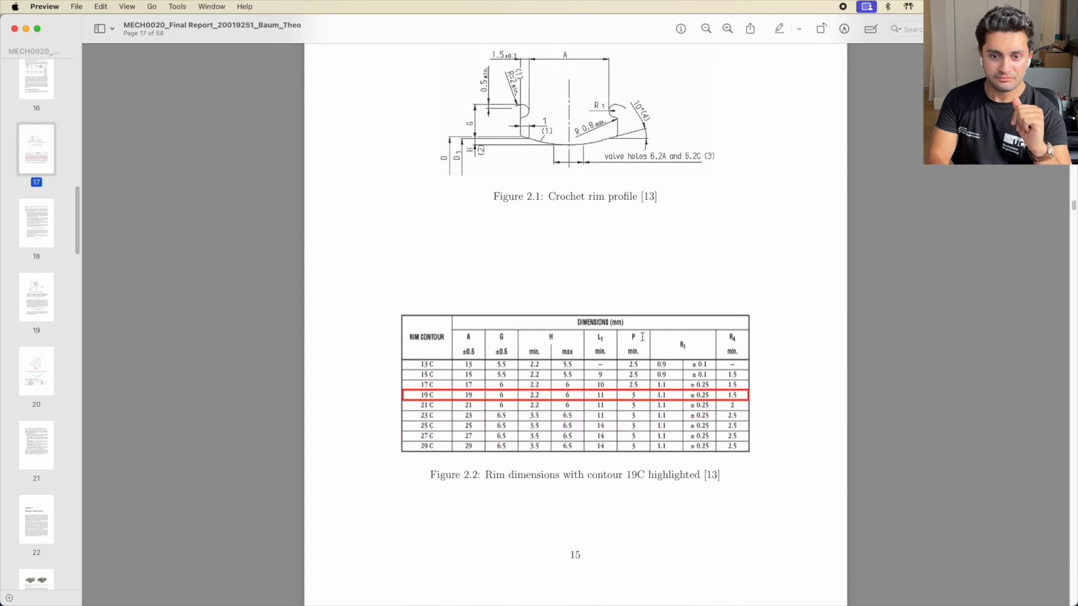
{"action": "scroll", "coordinate": [643, 337], "scroll_direction": "up", "scroll_amount": 9}
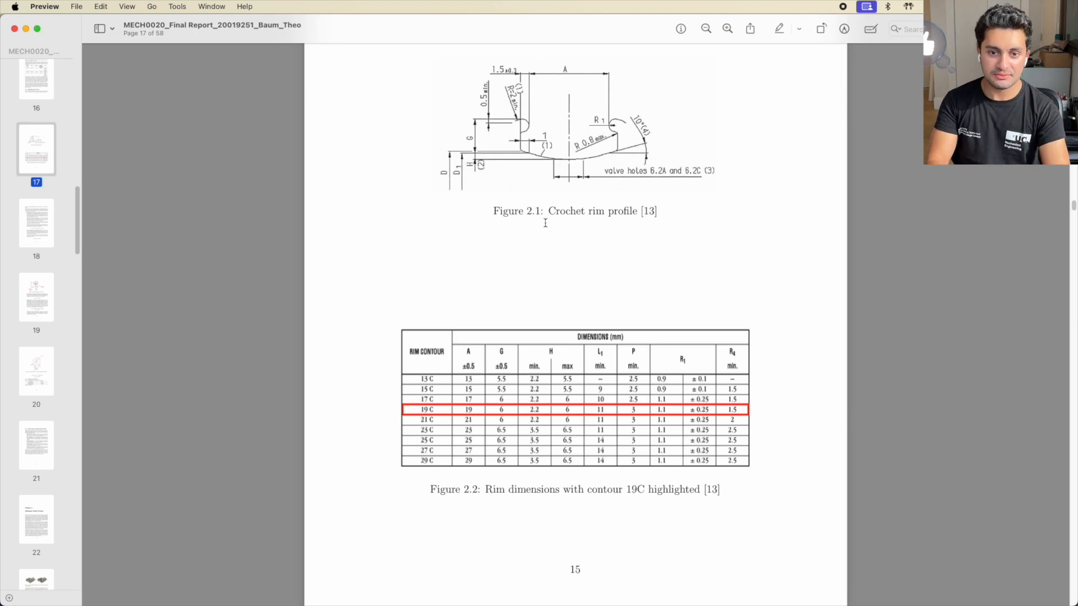
{"action": "scroll", "coordinate": [545, 222], "scroll_direction": "up", "scroll_amount": 5}
{"action": "scroll", "coordinate": [545, 223], "scroll_direction": "up", "scroll_amount": 3, "text": "ctrl"}
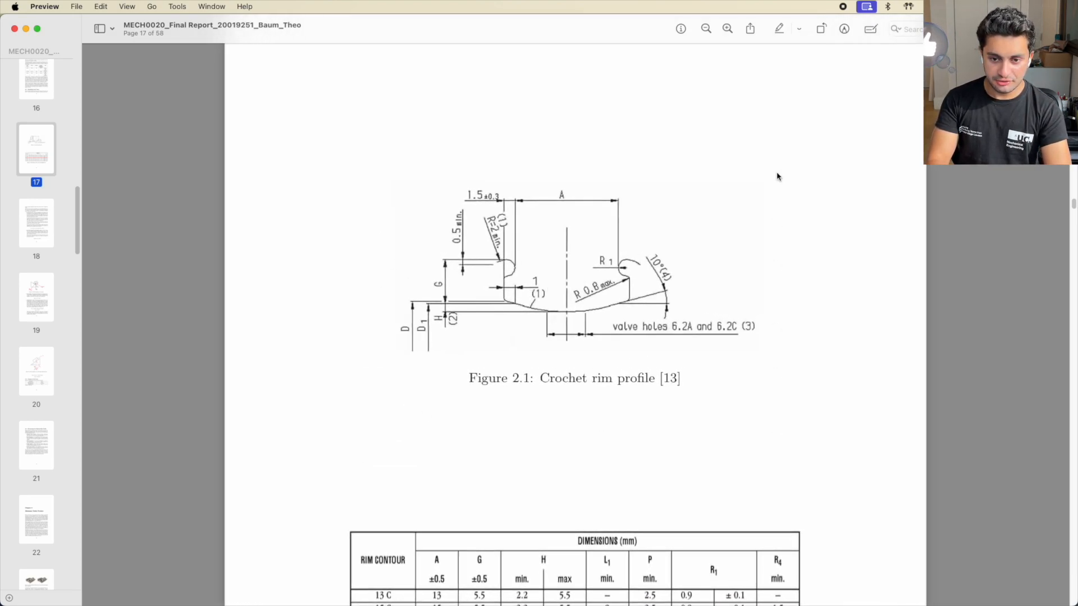
{"action": "key", "text": "super+Tab"}
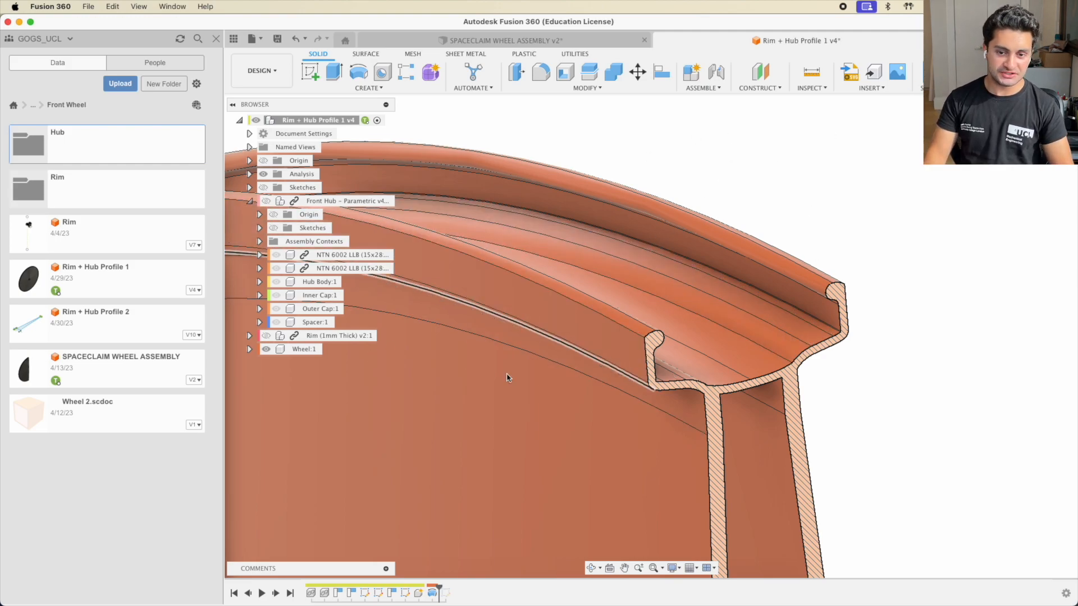
{"action": "middle_click_drag", "start_coordinate": [770, 362], "coordinate": [628, 356], "text": "shift"}
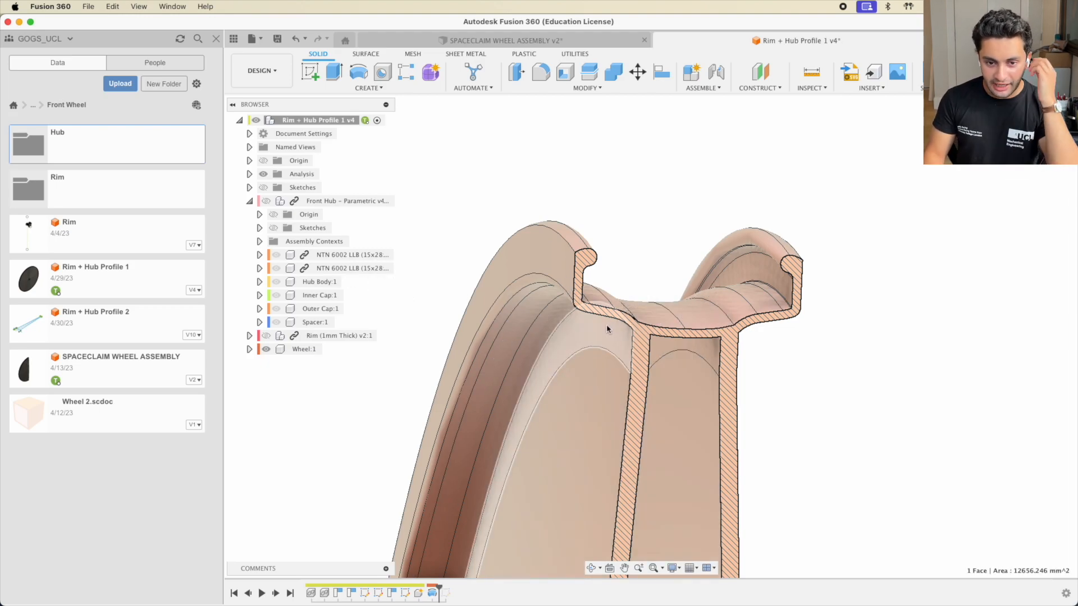
{"action": "left_click", "coordinate": [301, 350]}
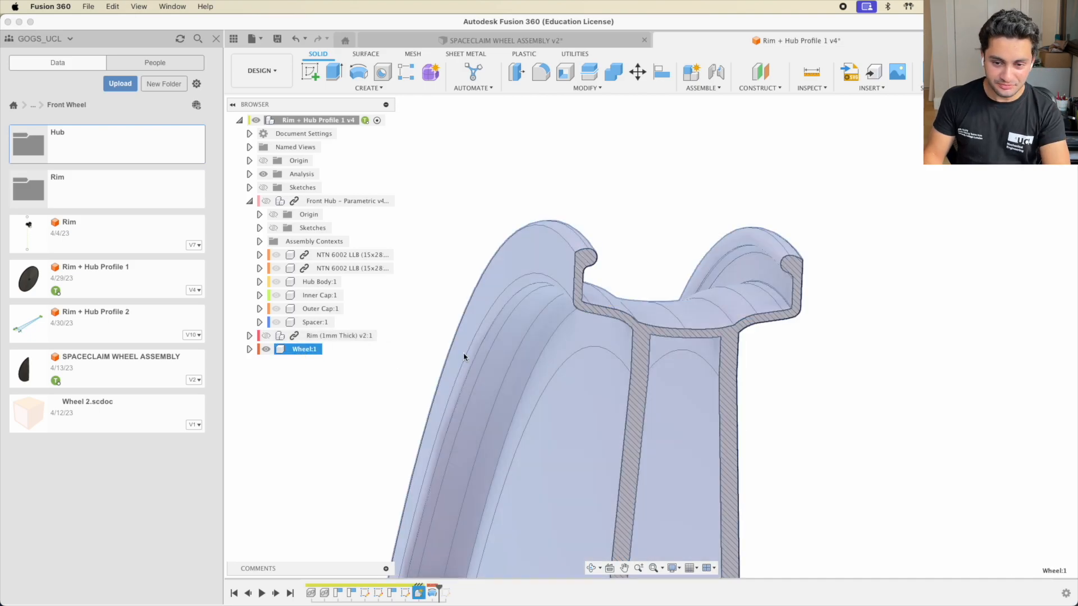
{"action": "left_click", "coordinate": [848, 390]}
{"action": "scroll", "coordinate": [683, 432], "scroll_direction": "up", "scroll_amount": 5}
{"action": "scroll", "coordinate": [682, 432], "scroll_direction": "down", "scroll_amount": 4}
{"action": "middle_click_drag", "start_coordinate": [684, 432], "coordinate": [602, 235]}
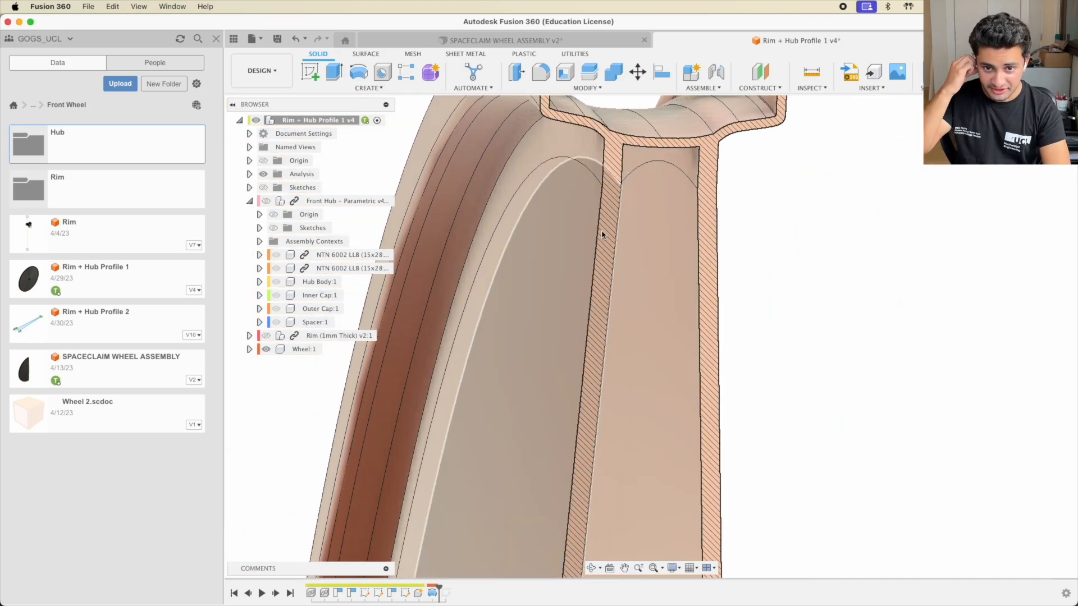
{"action": "scroll", "coordinate": [668, 289], "scroll_direction": "up", "scroll_amount": 2}
{"action": "scroll", "coordinate": [669, 288], "scroll_direction": "down", "scroll_amount": 6}
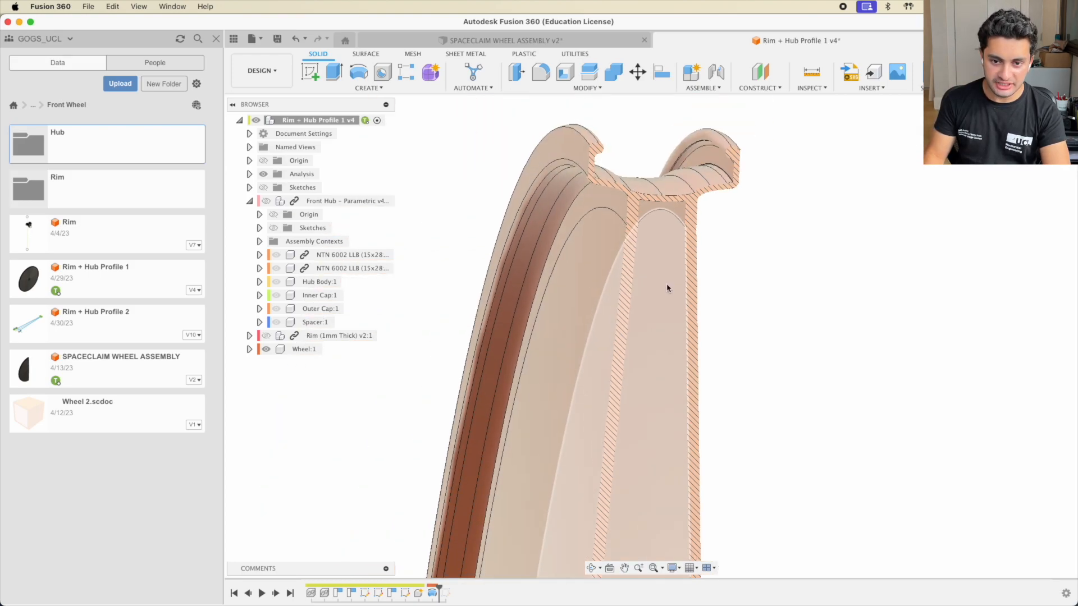
{"action": "middle_click_drag", "start_coordinate": [670, 471], "coordinate": [621, 217]}
{"action": "scroll", "coordinate": [662, 211], "scroll_direction": "down", "scroll_amount": 8}
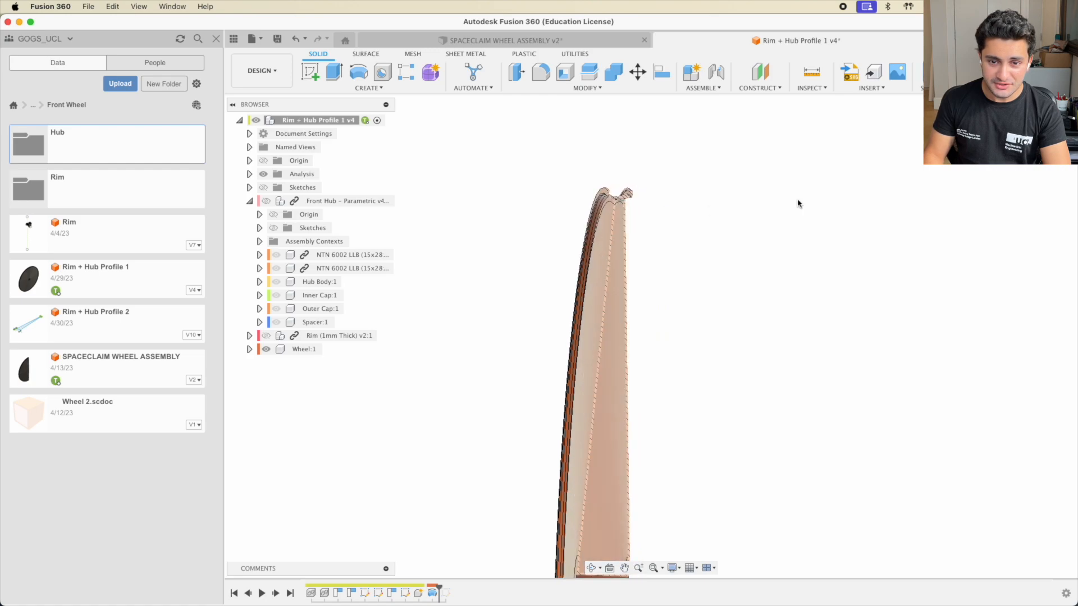
{"action": "left_click", "coordinate": [1040, 134]}
{"action": "scroll", "coordinate": [605, 240], "scroll_direction": "up", "scroll_amount": 3}
{"action": "scroll", "coordinate": [607, 187], "scroll_direction": "up", "scroll_amount": 4}
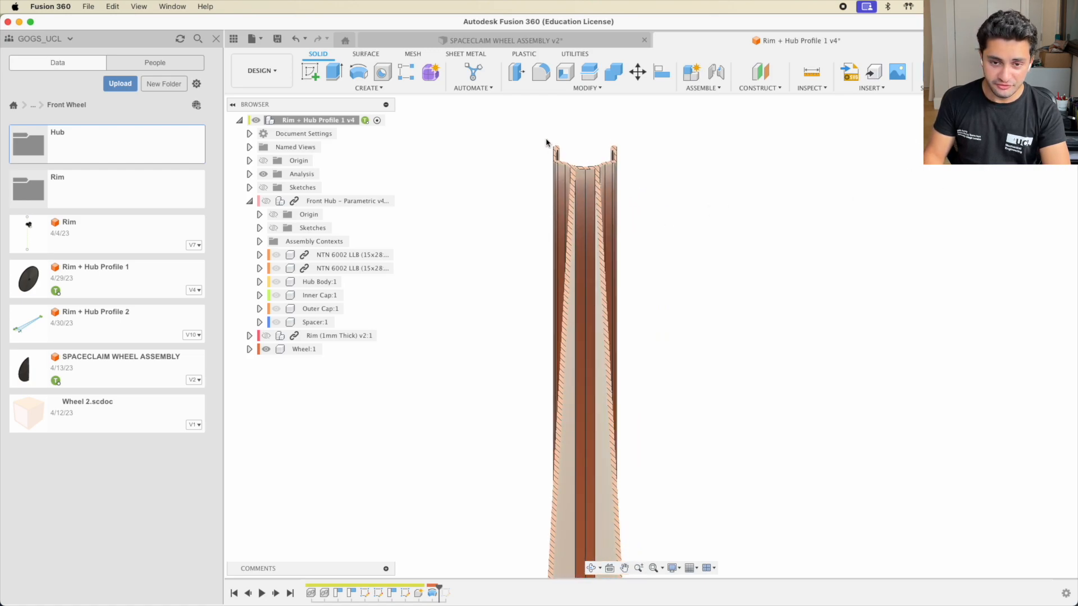
{"action": "scroll", "coordinate": [547, 142], "scroll_direction": "up", "scroll_amount": 4}
{"action": "scroll", "coordinate": [606, 238], "scroll_direction": "up", "scroll_amount": 2}
{"action": "scroll", "coordinate": [606, 238], "scroll_direction": "down", "scroll_amount": 6}
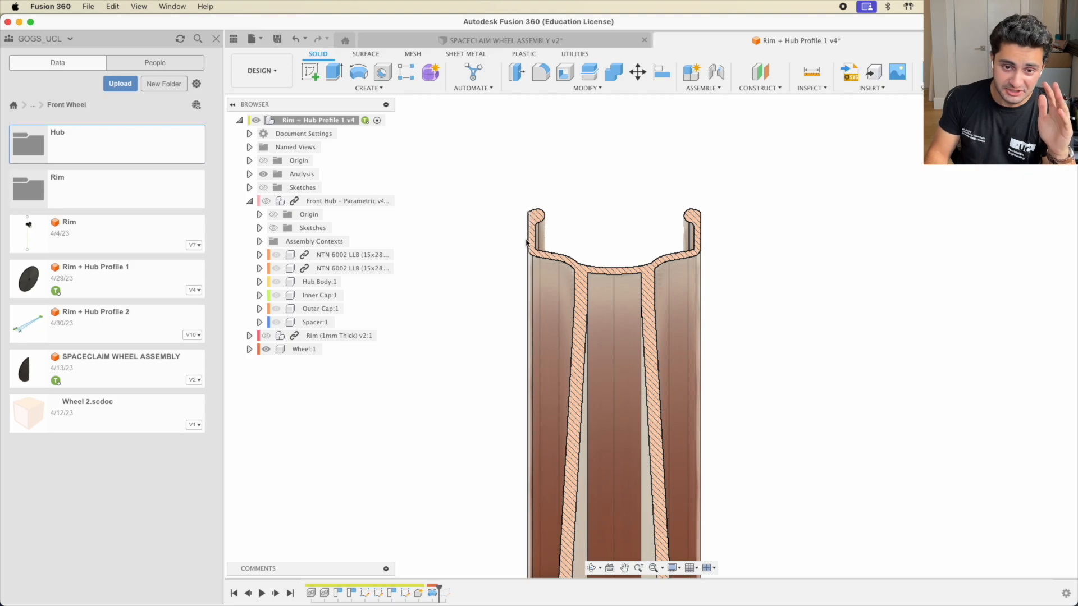
{"action": "scroll", "coordinate": [544, 254], "scroll_direction": "up", "scroll_amount": 1}
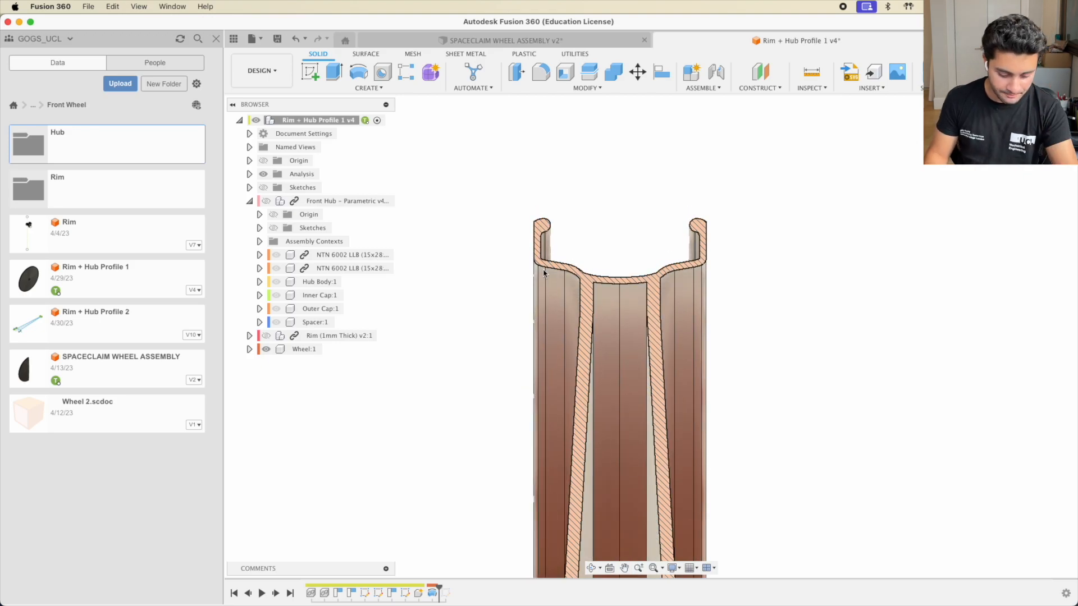
{"action": "scroll", "coordinate": [547, 275], "scroll_direction": "left", "scroll_amount": 5, "text": "shift"}
{"action": "scroll", "coordinate": [554, 289], "scroll_direction": "up", "scroll_amount": 5}
{"action": "scroll", "coordinate": [554, 291], "scroll_direction": "up", "scroll_amount": 1}
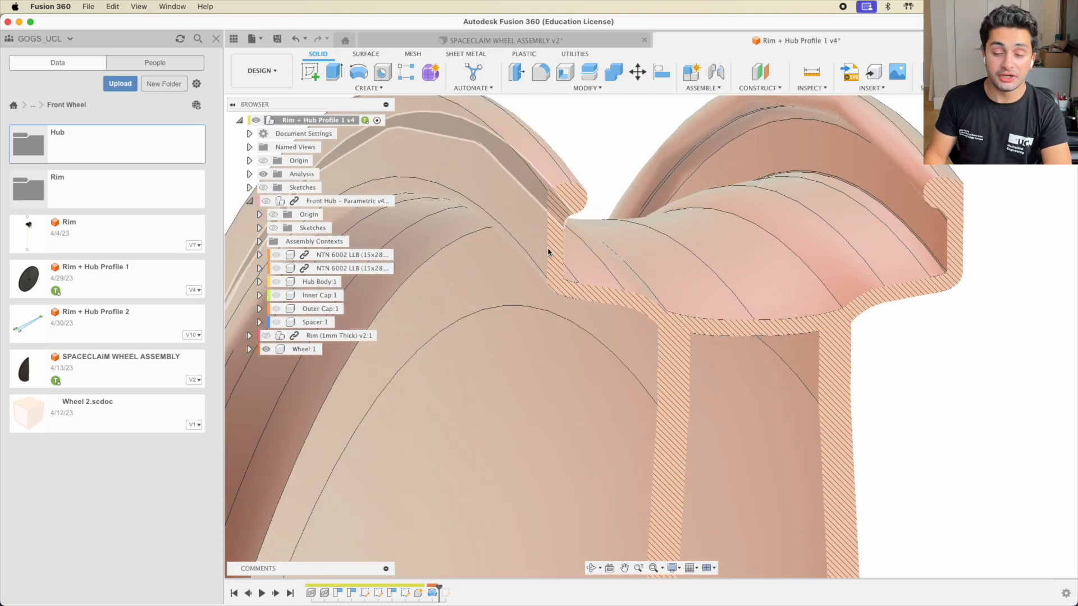
{"action": "scroll", "coordinate": [816, 380], "scroll_direction": "down", "scroll_amount": 2}
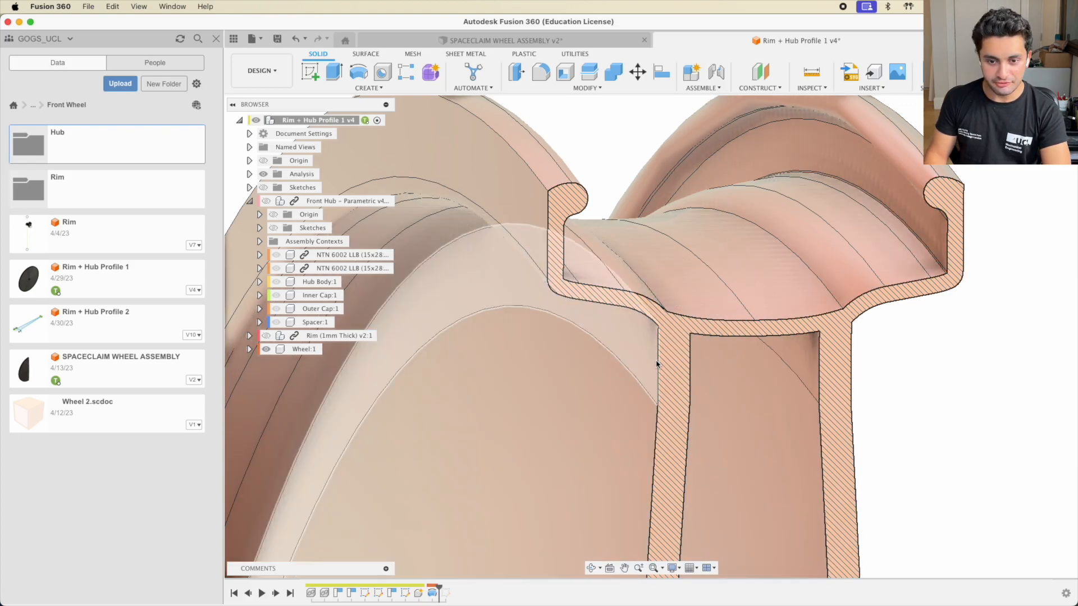
{"action": "scroll", "coordinate": [954, 294], "scroll_direction": "down", "scroll_amount": 3}
{"action": "middle_click_drag", "start_coordinate": [853, 379], "coordinate": [738, 309]}
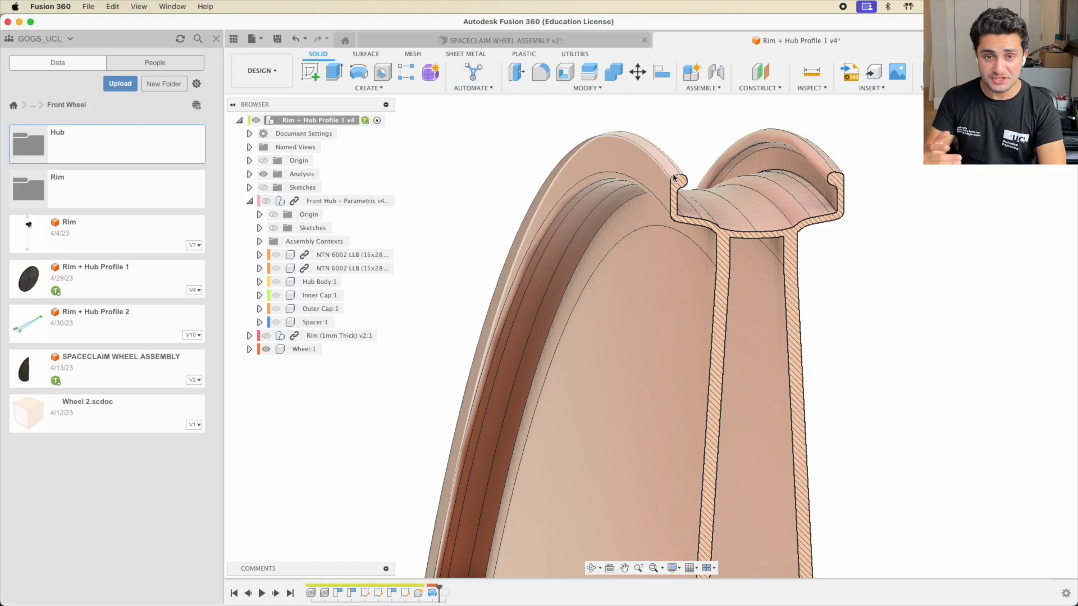
{"action": "scroll", "coordinate": [710, 331], "scroll_direction": "up", "scroll_amount": 10}
{"action": "scroll", "coordinate": [709, 330], "scroll_direction": "down", "scroll_amount": 12}
{"action": "scroll", "coordinate": [537, 230], "scroll_direction": "down", "scroll_amount": 5}
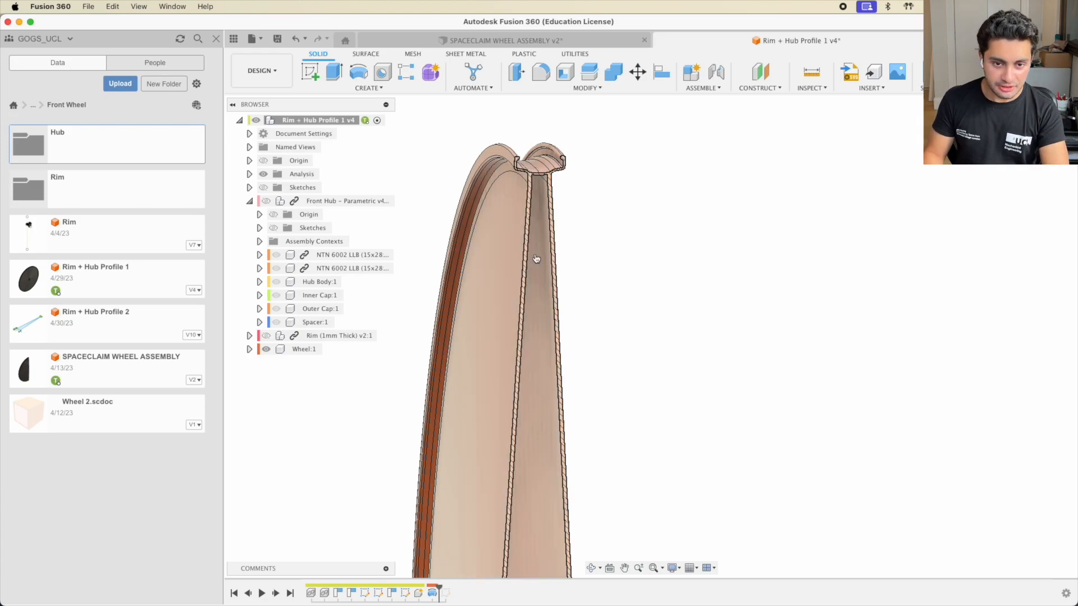
Open the remote Workbench session in Parsec, then disconnect from it
{"action": "key", "text": "ctrl+Up"}
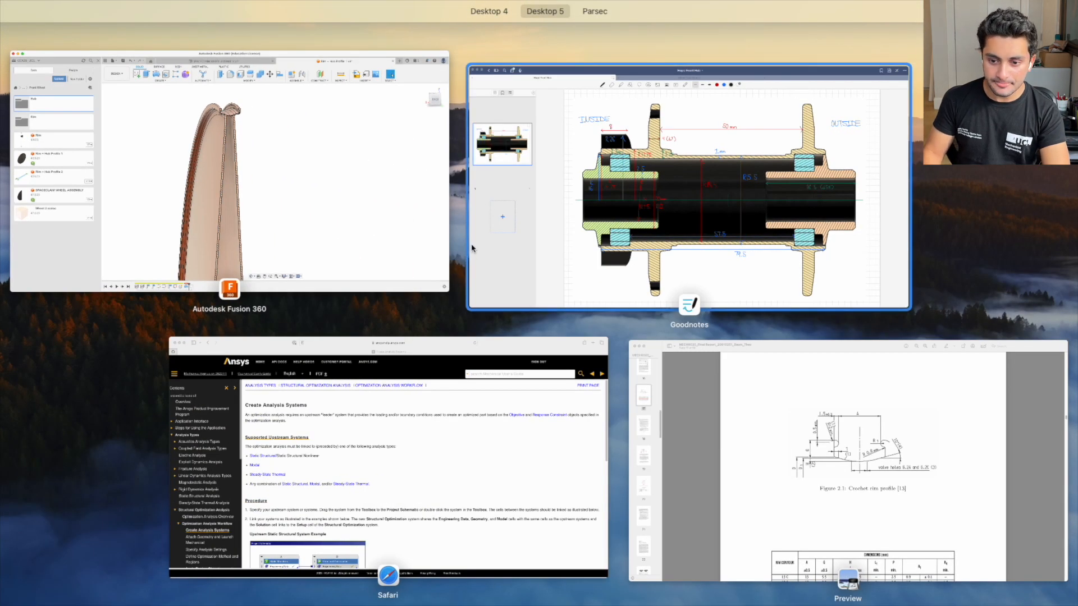
{"action": "key", "text": "ctrl+Right"}
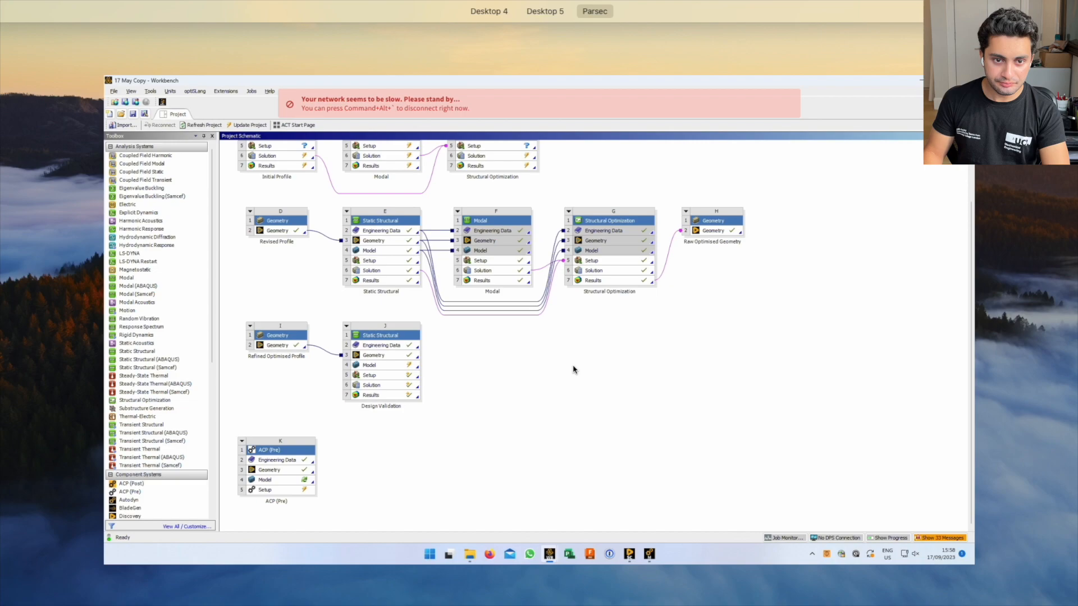
{"action": "left_click", "coordinate": [572, 364]}
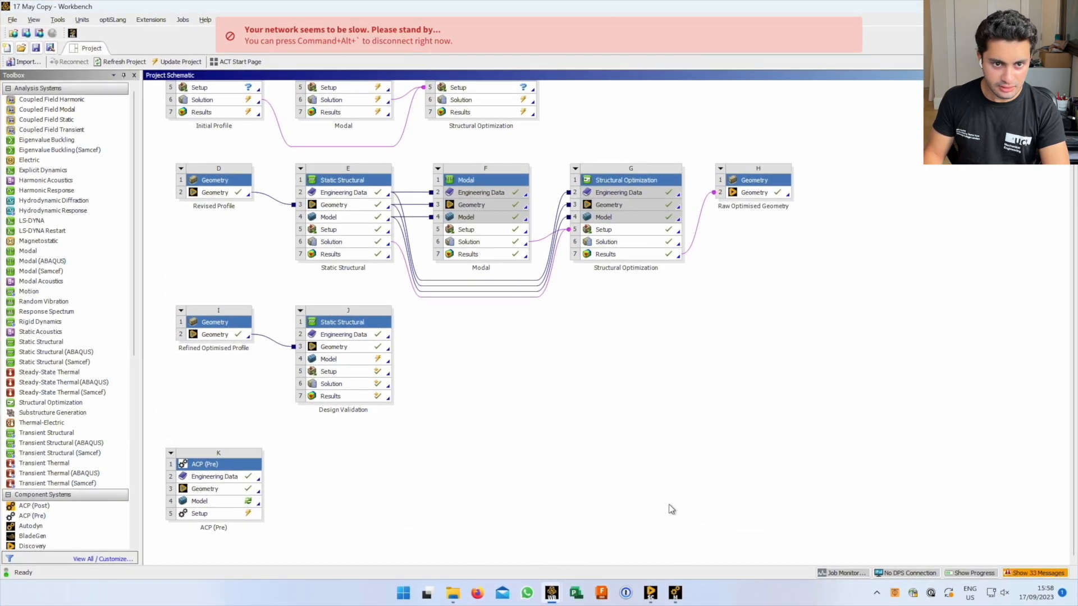
{"action": "key", "text": "super+alt+grave"}
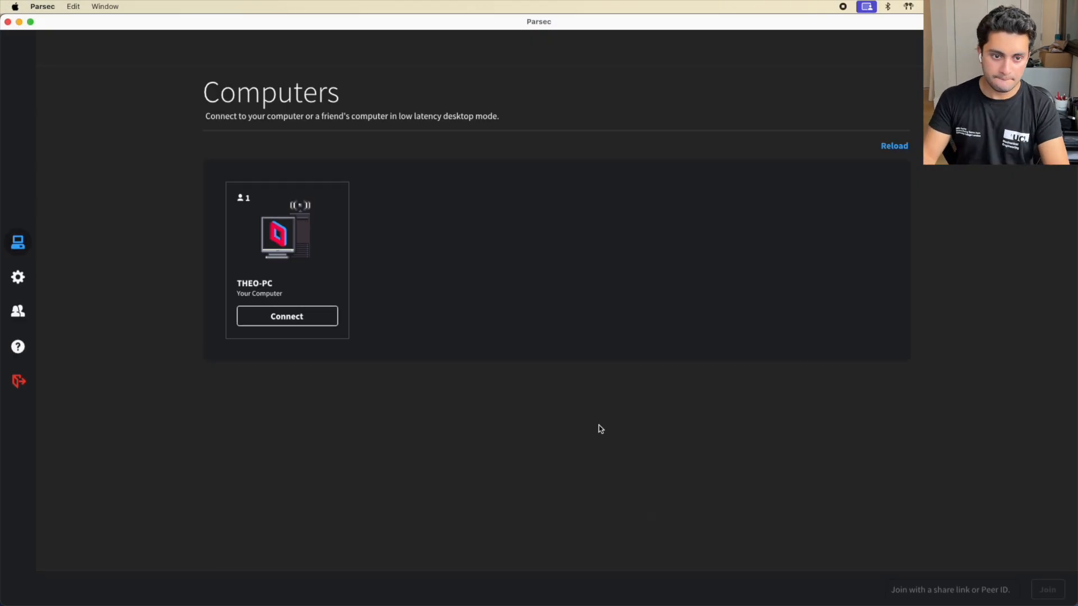
Reload the computer list, reconnect to the remote Windows PC, and return to Fusion 360
{"action": "left_click", "coordinate": [893, 151]}
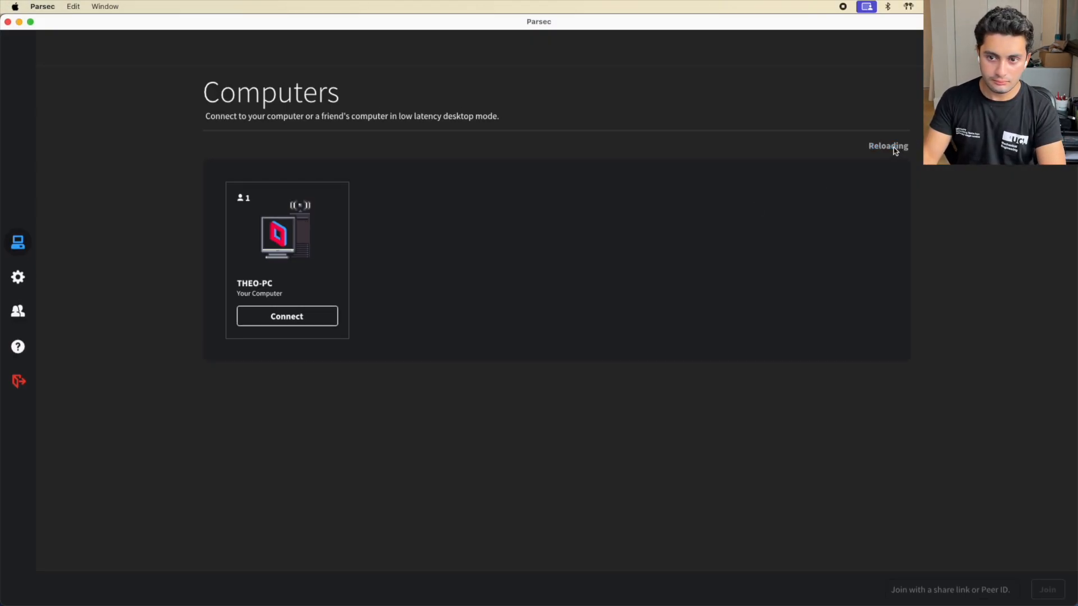
{"action": "left_click", "coordinate": [287, 318]}
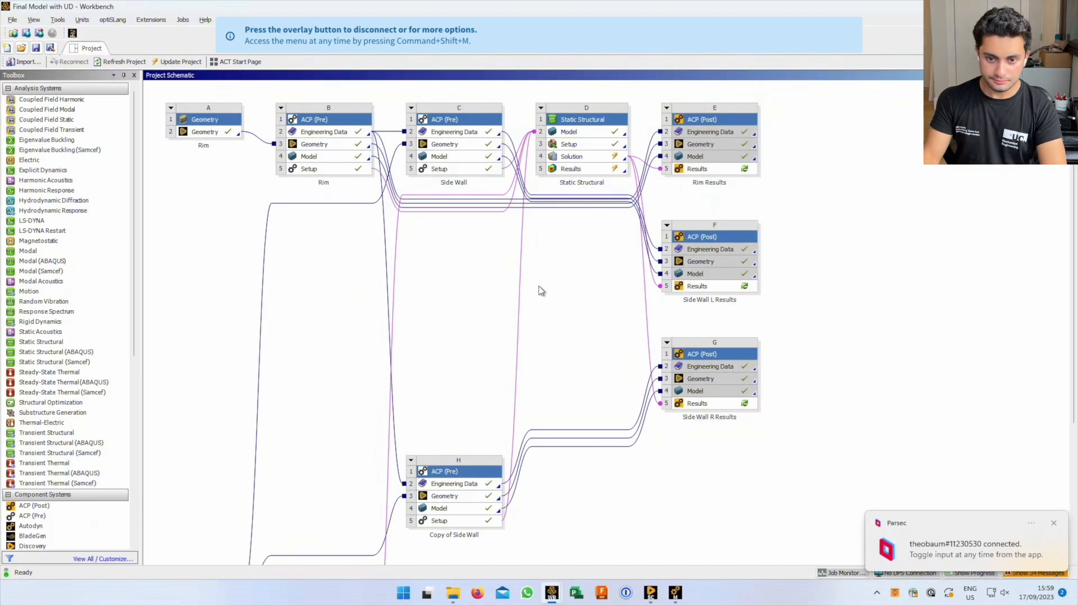
{"action": "key", "text": "ctrl+Left"}
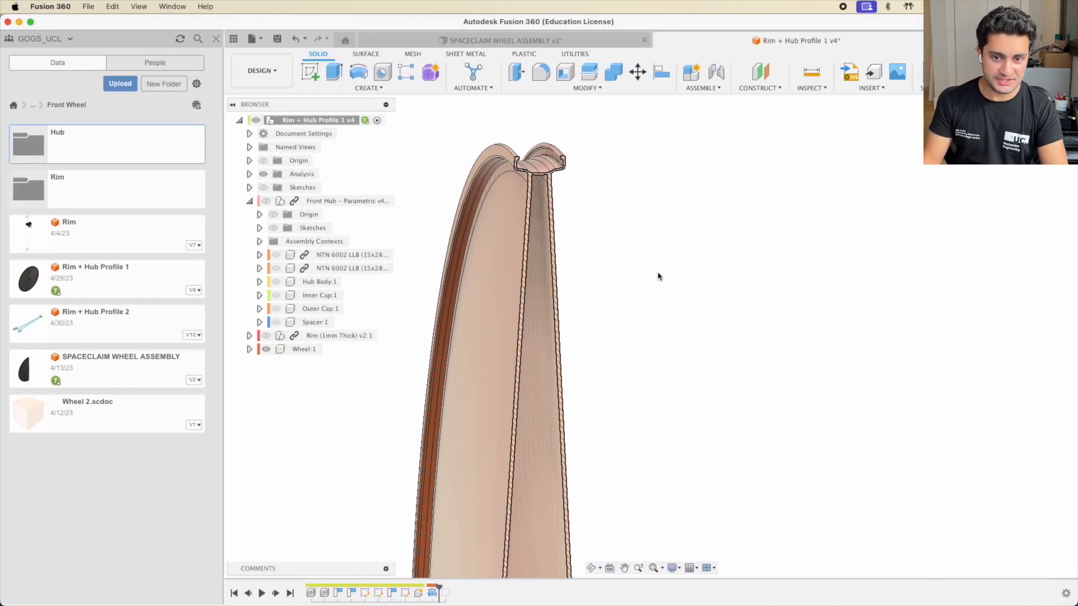
Switch to Preview and scroll the report from the page 17 crochet rim profile onward
{"action": "key", "text": "super+Tab"}
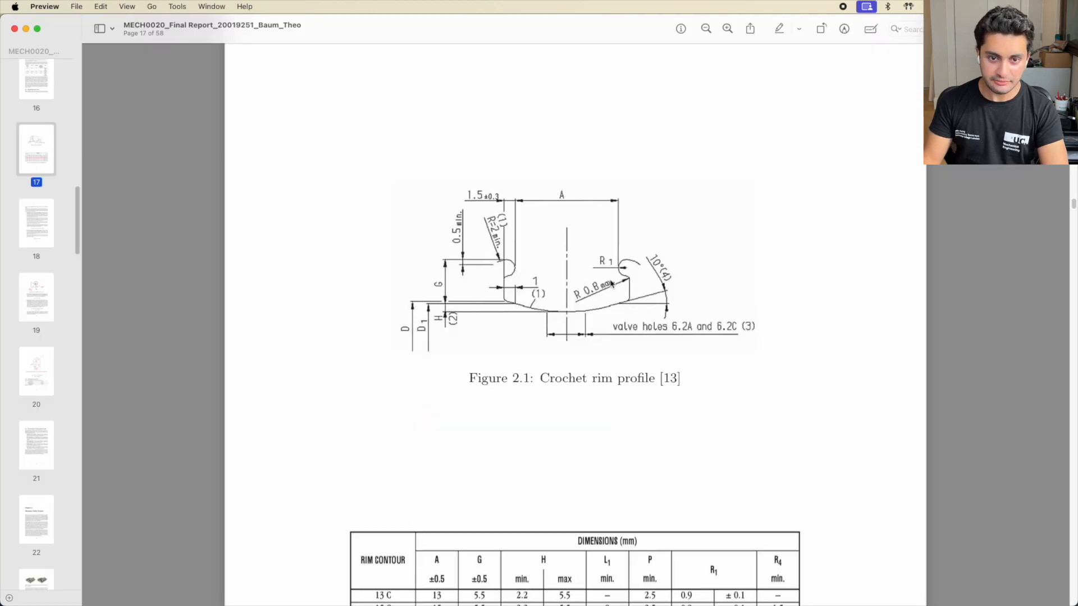
{"action": "scroll", "coordinate": [536, 319], "scroll_direction": "up", "scroll_amount": 1}
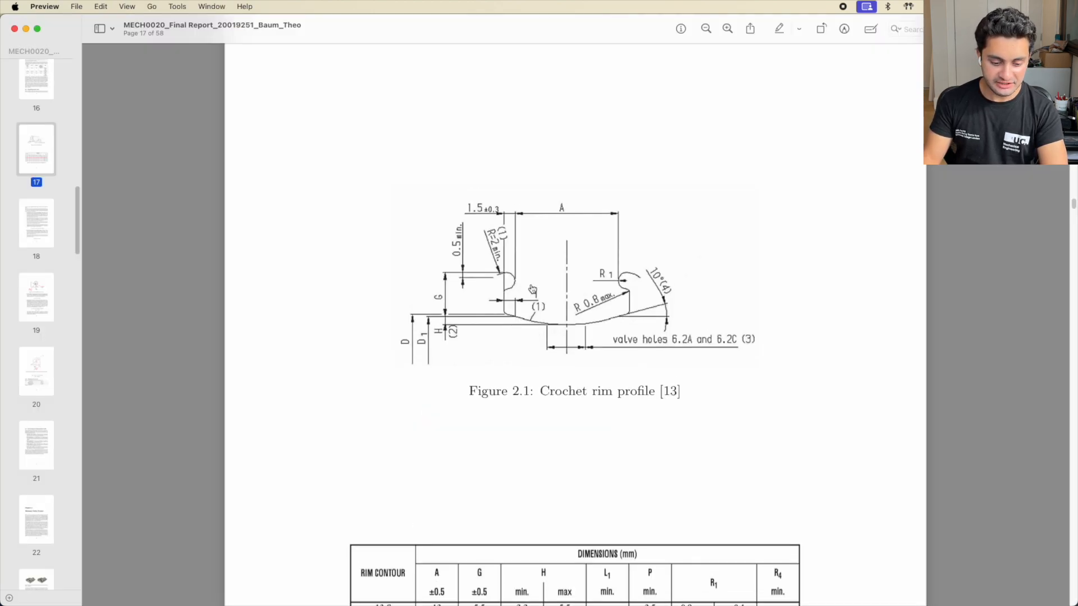
{"action": "scroll", "coordinate": [544, 375], "scroll_direction": "down", "scroll_amount": 15}
{"action": "scroll", "coordinate": [543, 378], "scroll_direction": "down", "scroll_amount": 15}
{"action": "scroll", "coordinate": [545, 384], "scroll_direction": "up", "scroll_amount": 18}
{"action": "scroll", "coordinate": [545, 384], "scroll_direction": "down", "scroll_amount": 5}
{"action": "scroll", "coordinate": [427, 271], "scroll_direction": "up", "scroll_amount": 4}
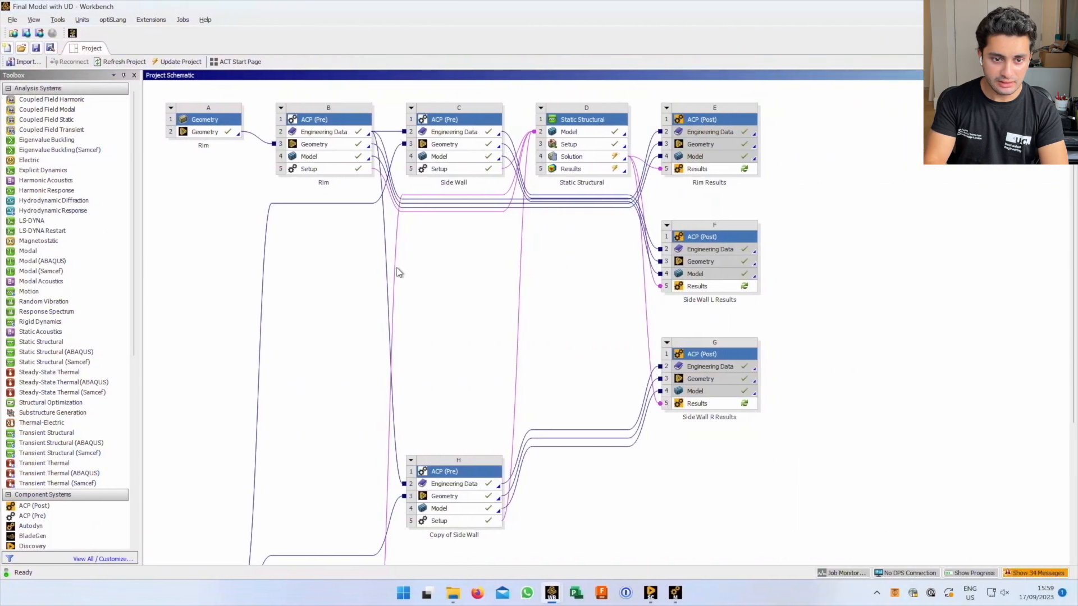
Bring up the 17 May Copy project, view the top of its schematic, then move to Safari's help
{"action": "key", "text": "alt+Tab"}
{"action": "key", "text": "alt+shift+Tab"}
{"action": "key", "text": "alt+Tab"}
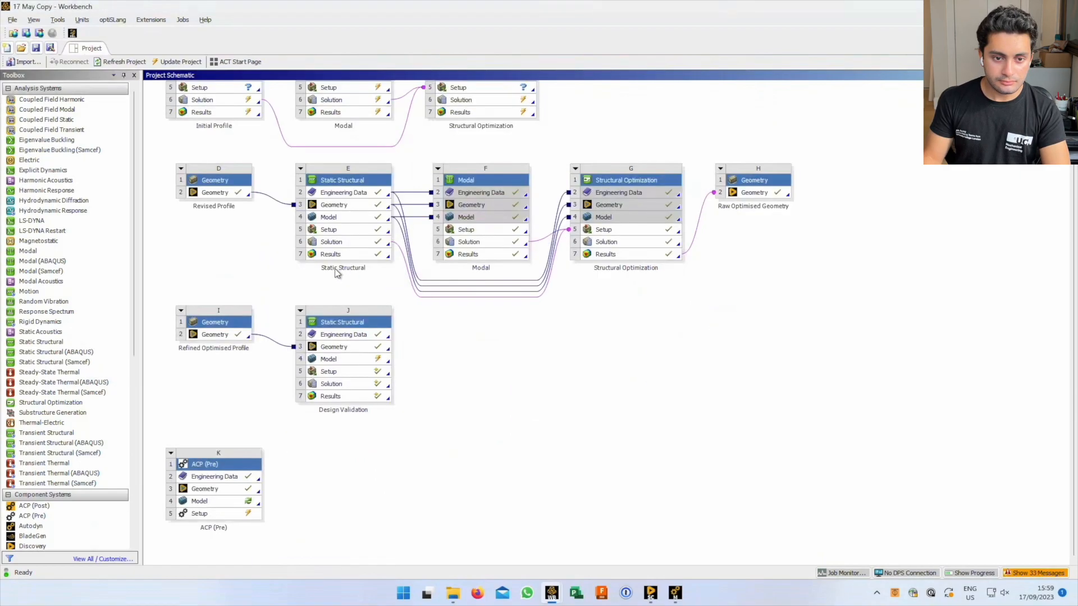
{"action": "scroll", "coordinate": [1071, 226], "scroll_direction": "up", "scroll_amount": 3}
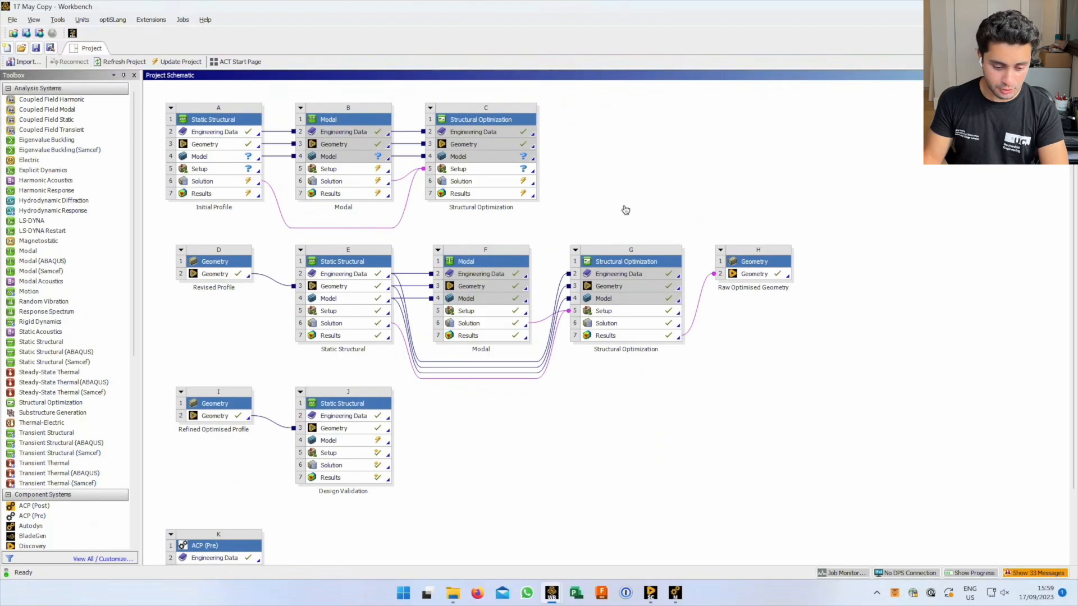
{"action": "key", "text": "ctrl+Left"}
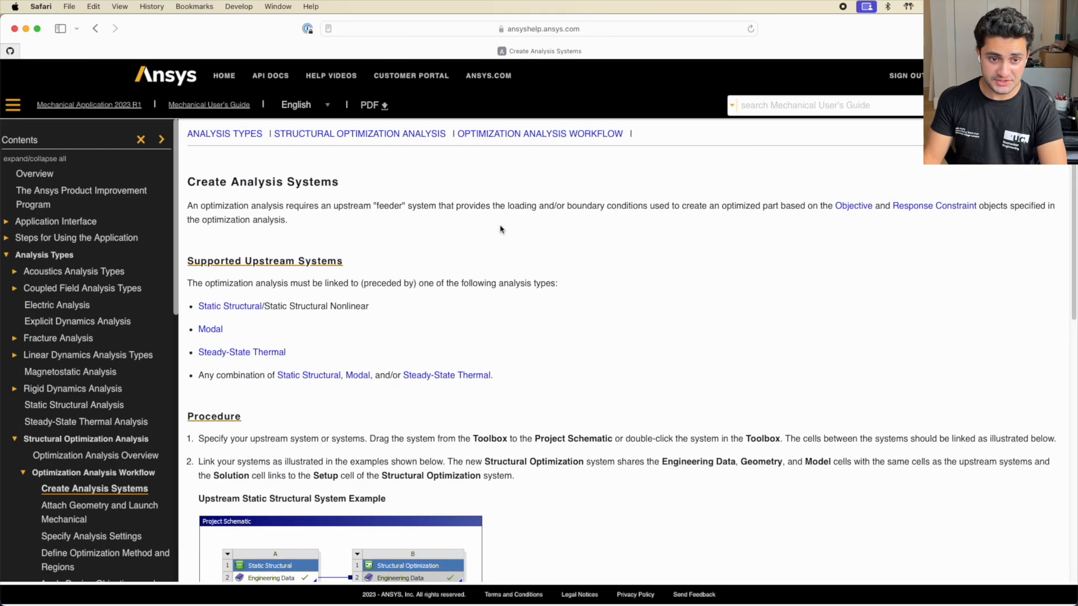
Scroll through the Create Analysis Systems help page and its Contents sidebar
{"action": "scroll", "coordinate": [416, 283], "scroll_direction": "down", "scroll_amount": 5}
{"action": "scroll", "coordinate": [417, 285], "scroll_direction": "up", "scroll_amount": 5}
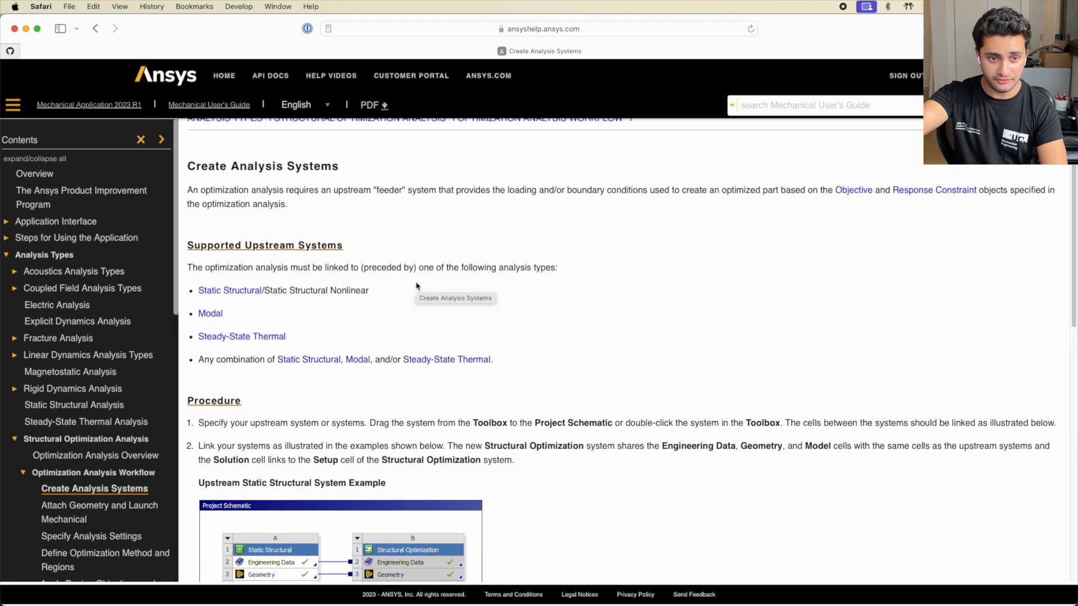
{"action": "scroll", "coordinate": [612, 304], "scroll_direction": "down", "scroll_amount": 1}
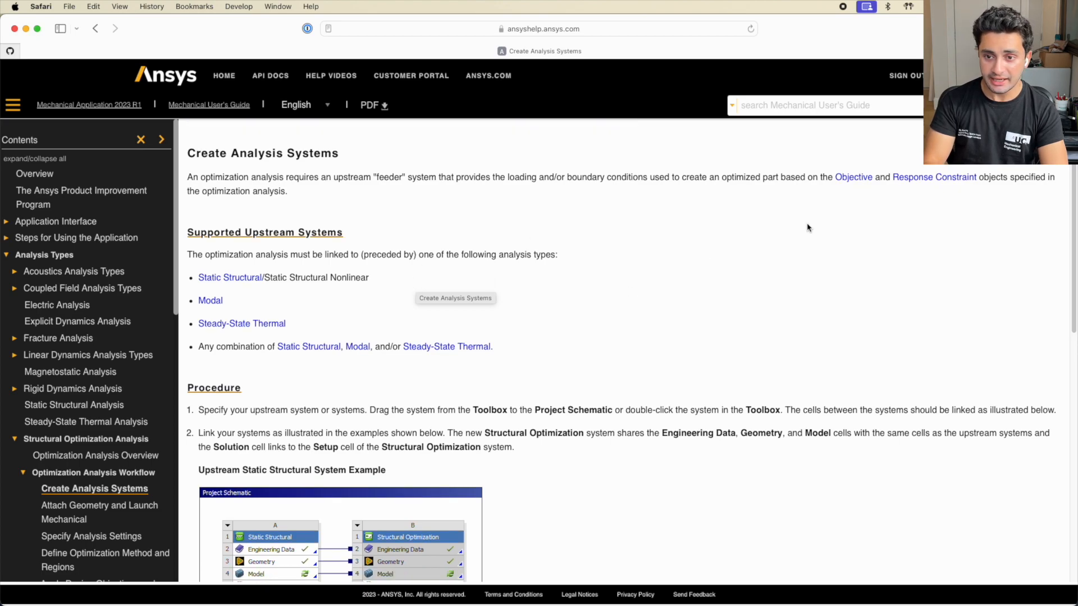
{"action": "scroll", "coordinate": [808, 228], "scroll_direction": "up", "scroll_amount": 2}
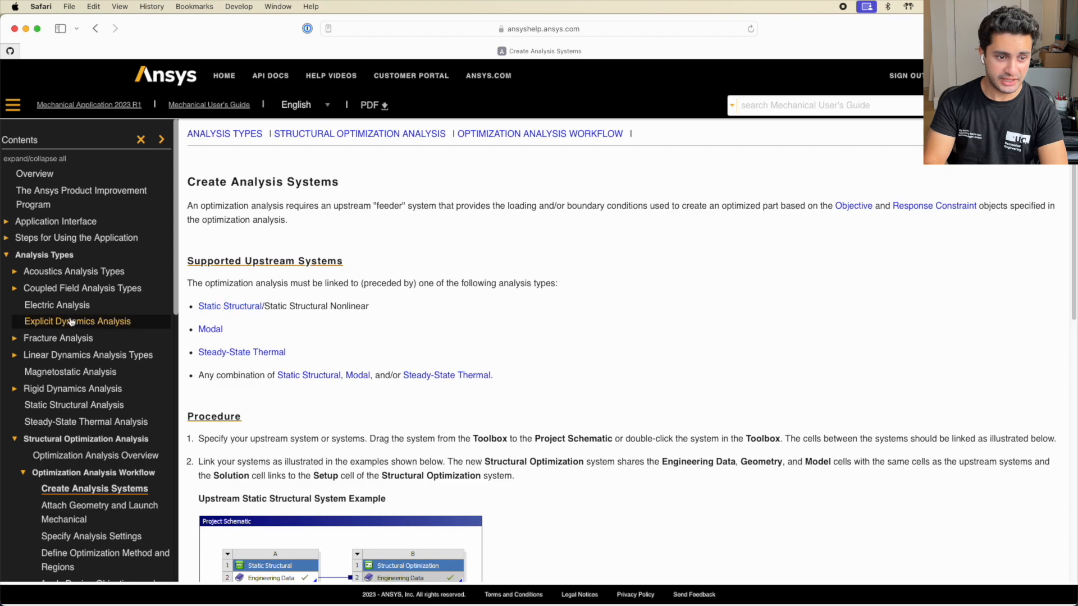
{"action": "scroll", "coordinate": [68, 320], "scroll_direction": "down", "scroll_amount": 10}
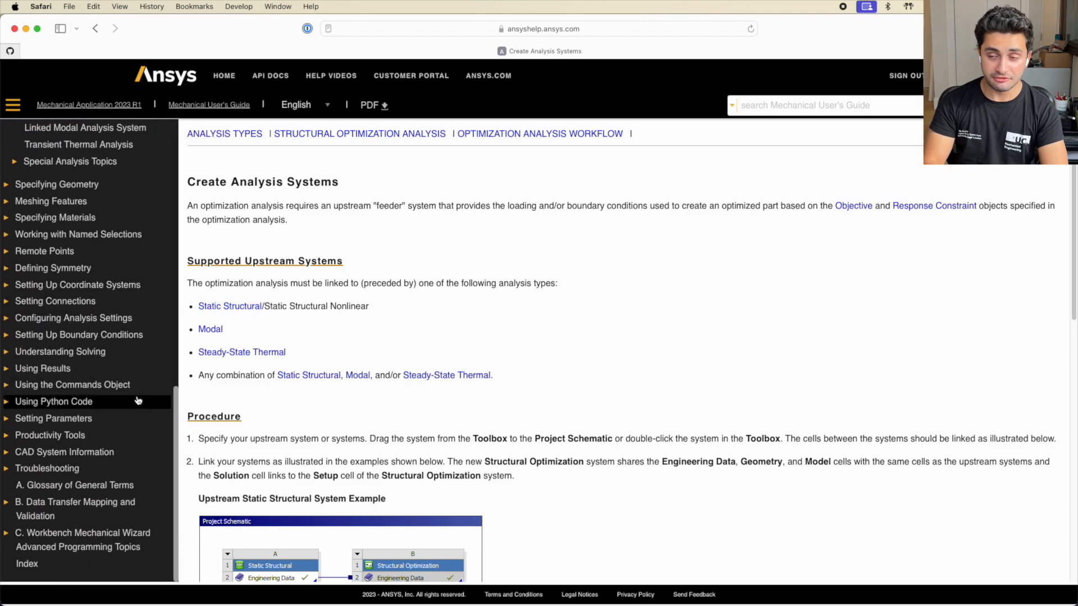
{"action": "scroll", "coordinate": [77, 362], "scroll_direction": "up", "scroll_amount": 10}
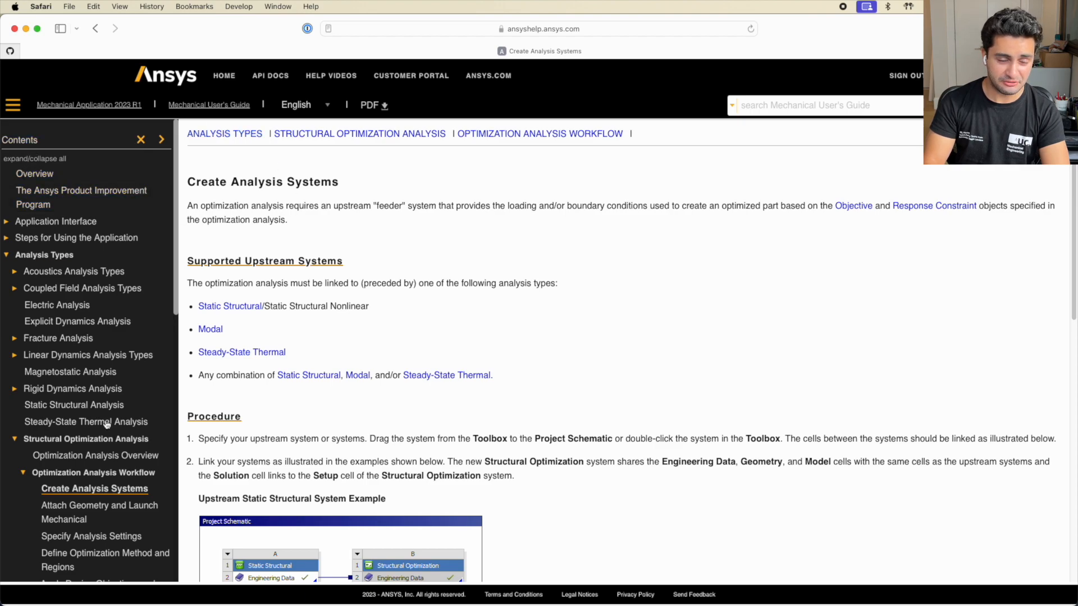
{"action": "scroll", "coordinate": [357, 303], "scroll_direction": "down", "scroll_amount": 4}
{"action": "scroll", "coordinate": [134, 391], "scroll_direction": "down", "scroll_amount": 4}
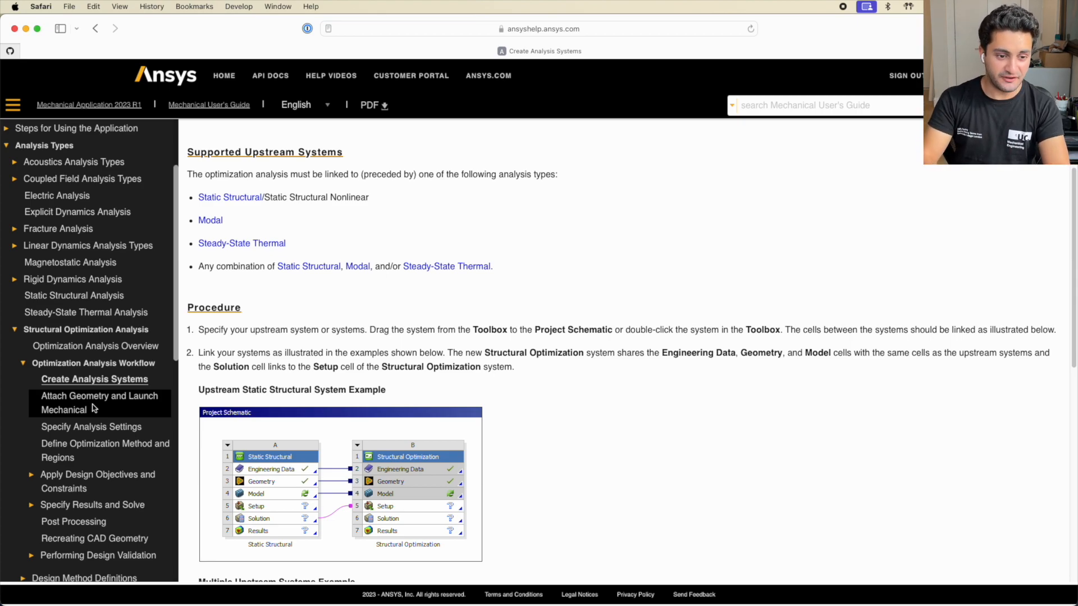
{"action": "scroll", "coordinate": [463, 354], "scroll_direction": "up", "scroll_amount": 4}
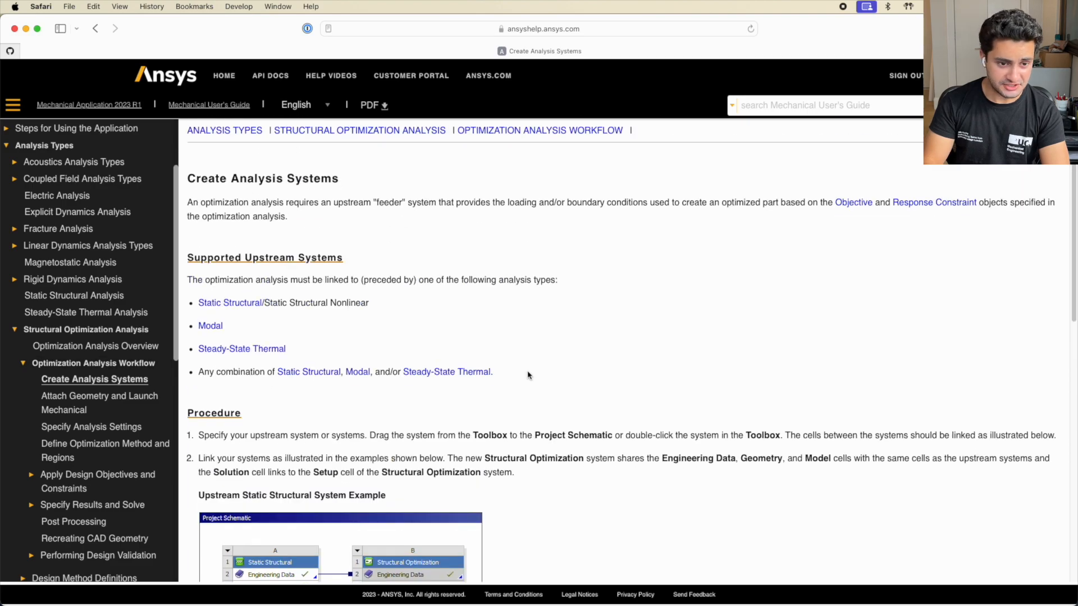
{"action": "scroll", "coordinate": [80, 423], "scroll_direction": "down", "scroll_amount": 2}
{"action": "scroll", "coordinate": [35, 402], "scroll_direction": "up", "scroll_amount": 3}
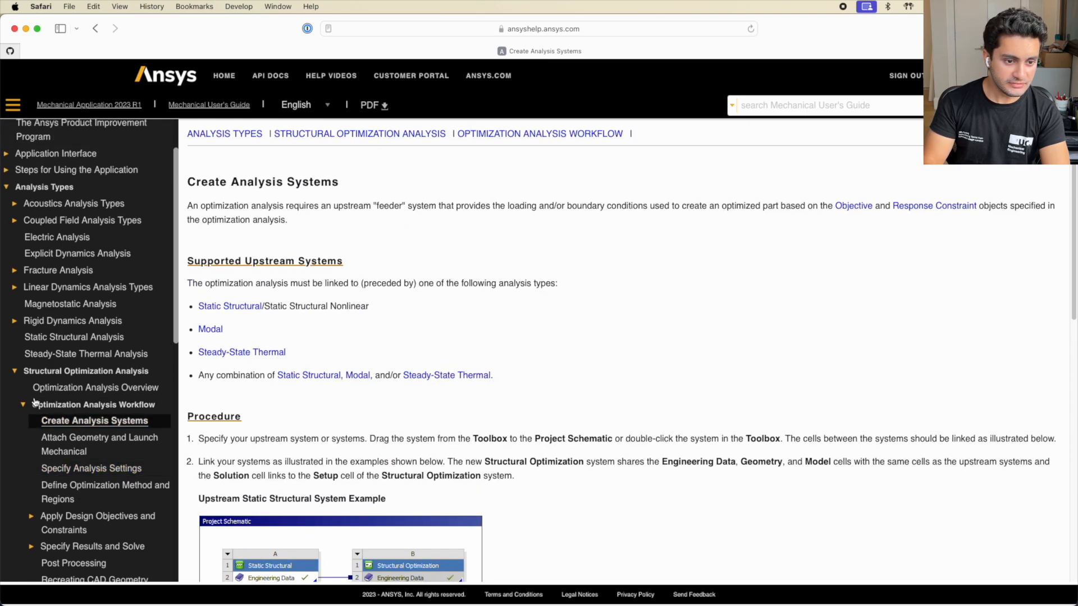
Collapse Structural Optimization Analysis, re-expand Analysis Types in Contents, and open the Analysis Types page
{"action": "left_click", "coordinate": [15, 371]}
{"action": "scroll", "coordinate": [50, 255], "scroll_direction": "up", "scroll_amount": 3}
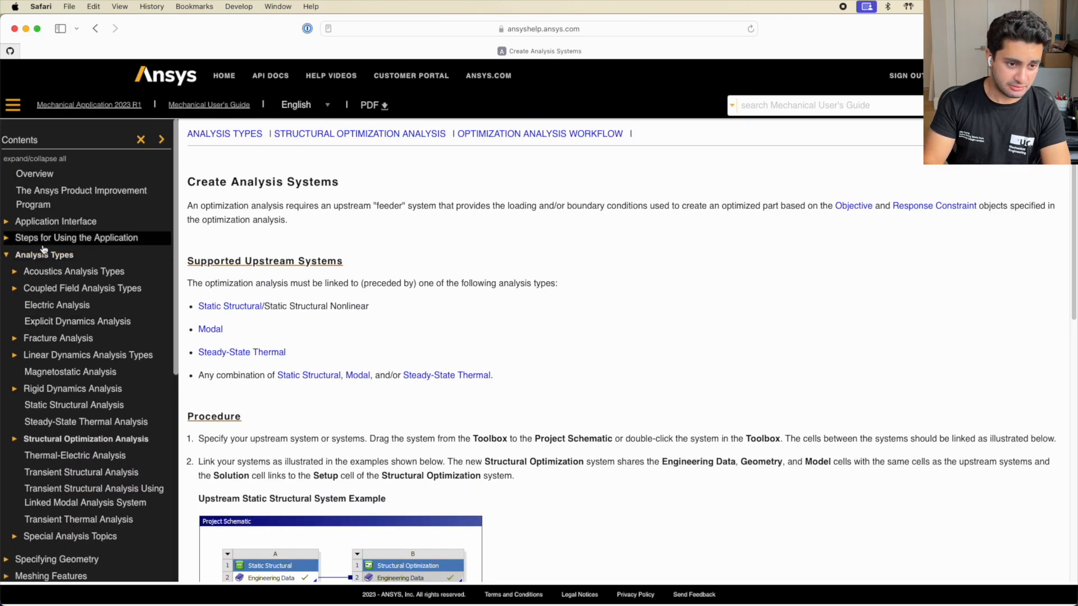
{"action": "left_click", "coordinate": [14, 253]}
{"action": "left_click", "coordinate": [15, 253]}
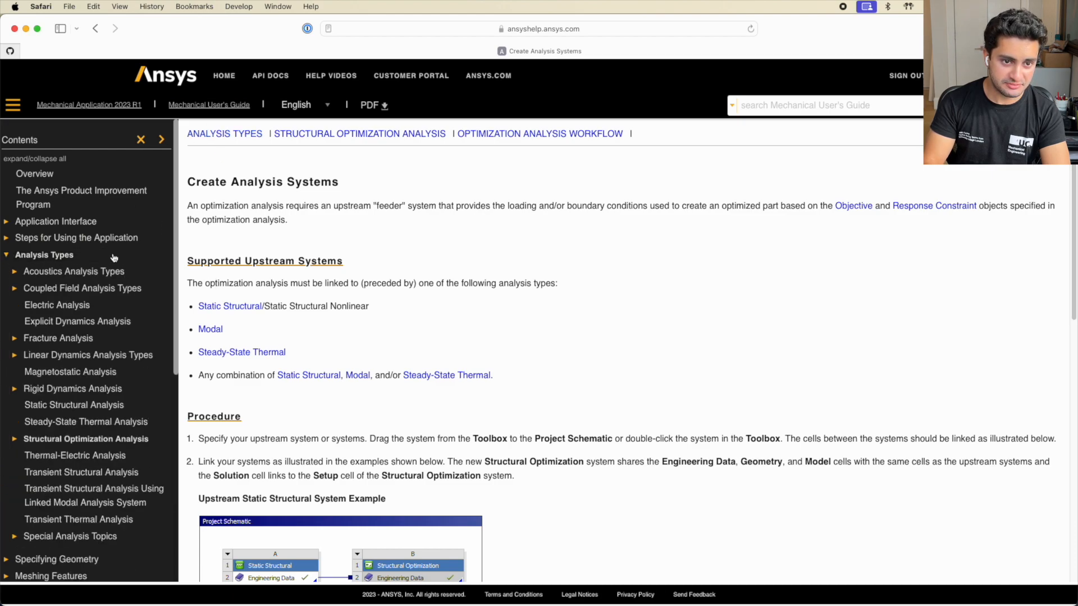
{"action": "scroll", "coordinate": [16, 236], "scroll_direction": "down", "scroll_amount": 3}
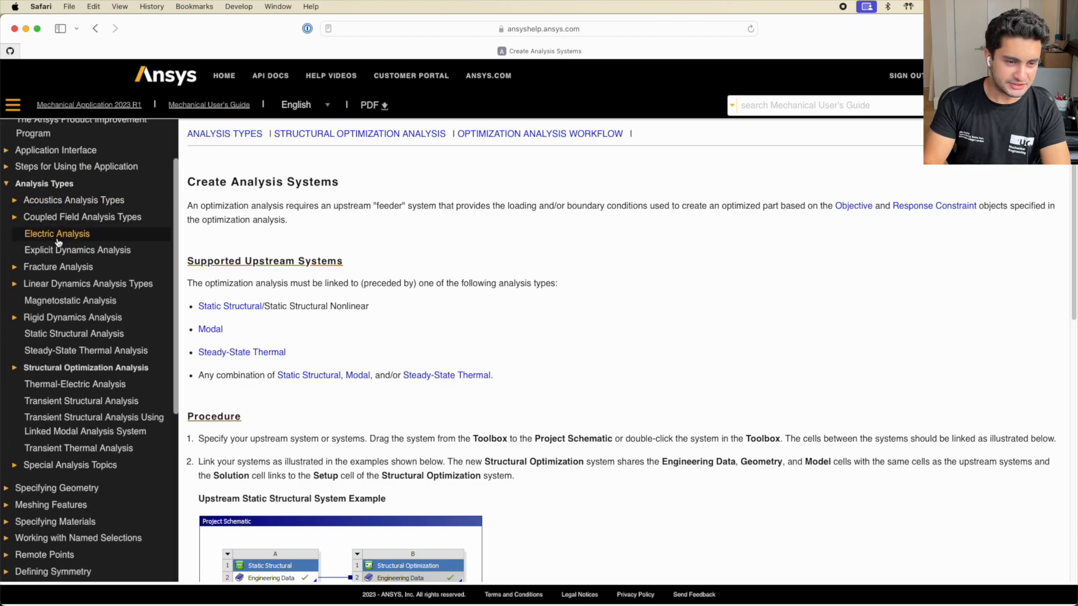
{"action": "left_click", "coordinate": [50, 185]}
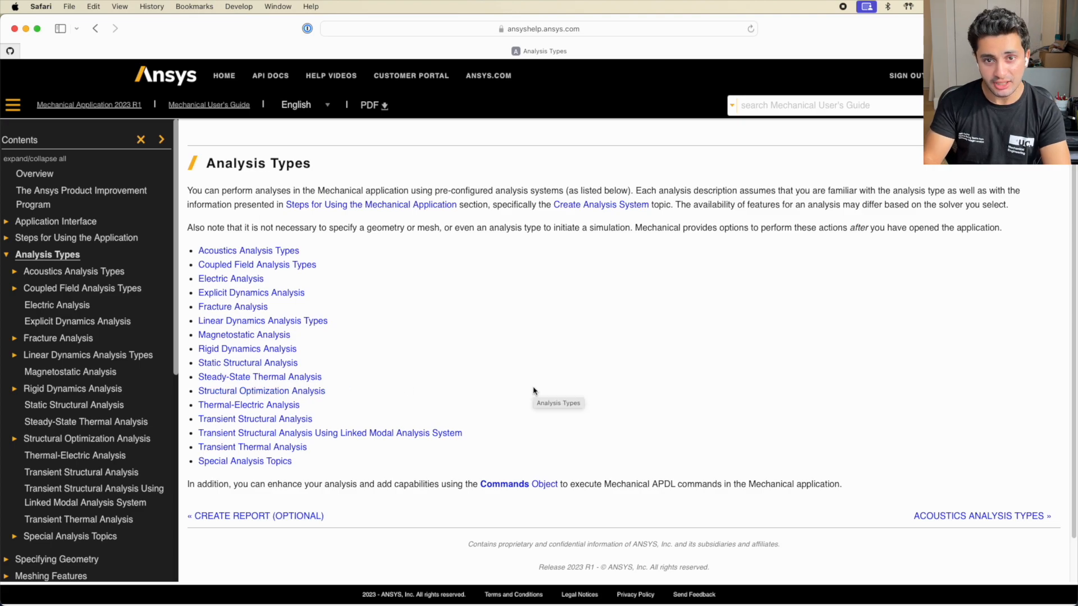
Go from Structural Optimization Analysis to the Optimization Analysis Overview and expand the Workflow subtopics
{"action": "left_click", "coordinate": [324, 392]}
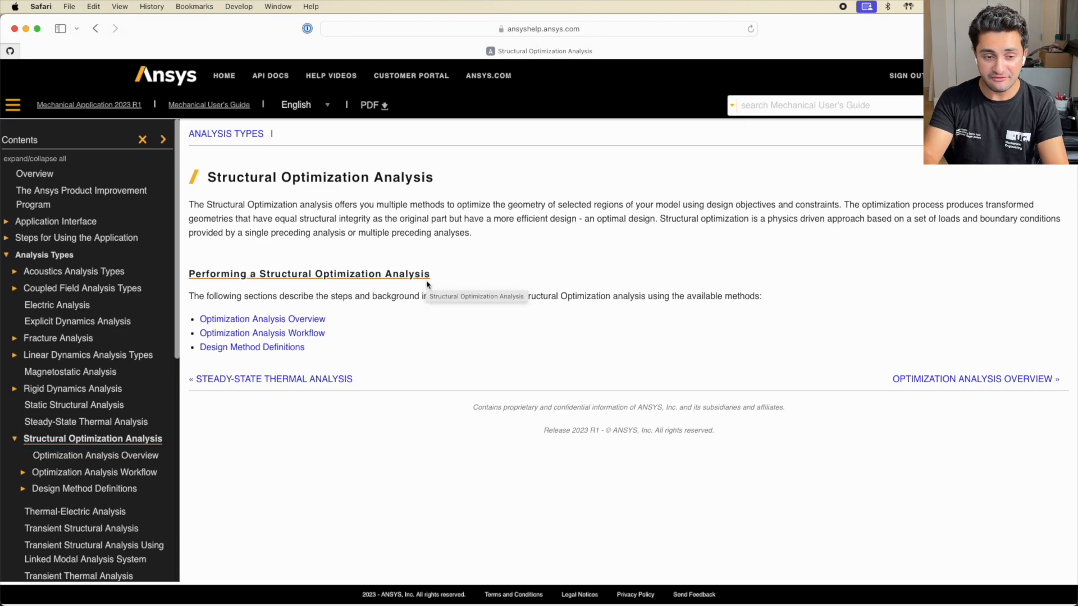
{"action": "left_click", "coordinate": [976, 379]}
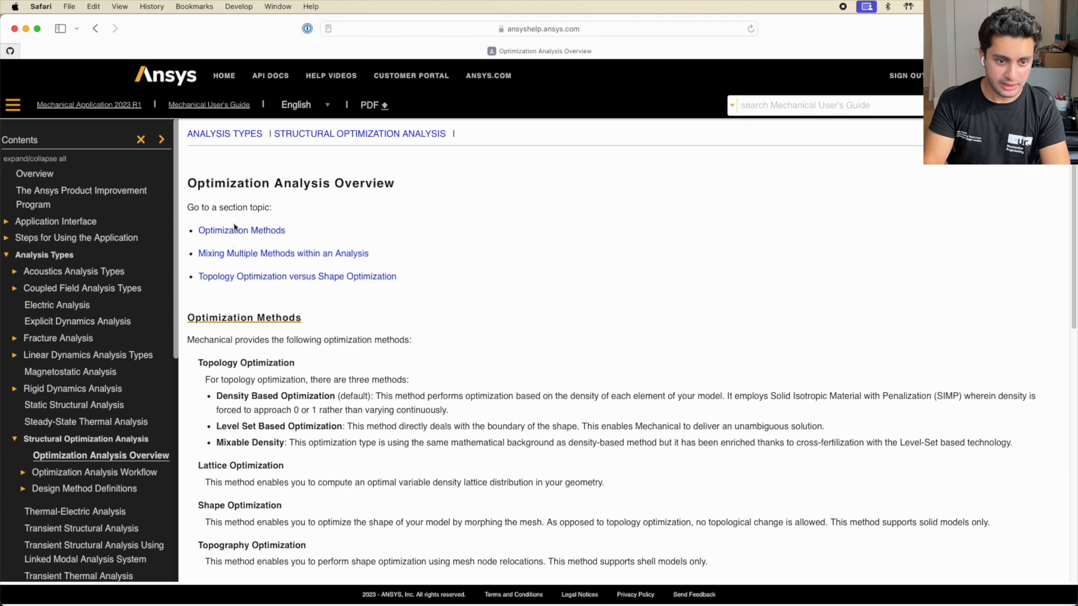
{"action": "scroll", "coordinate": [237, 337], "scroll_direction": "down", "scroll_amount": 2}
{"action": "left_click", "coordinate": [23, 473]}
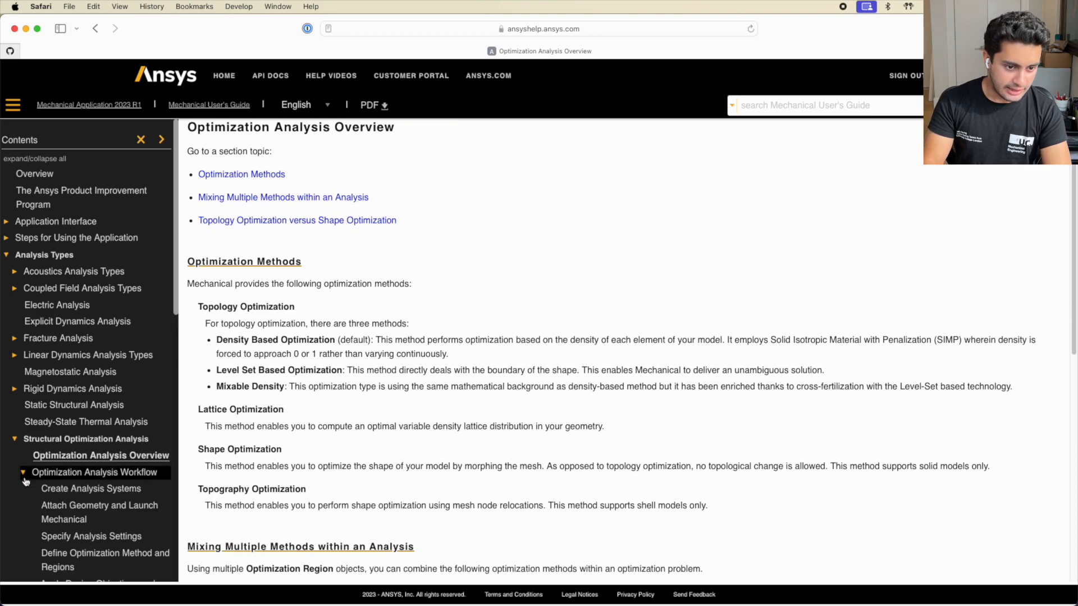
{"action": "scroll", "coordinate": [104, 482], "scroll_direction": "down", "scroll_amount": 3}
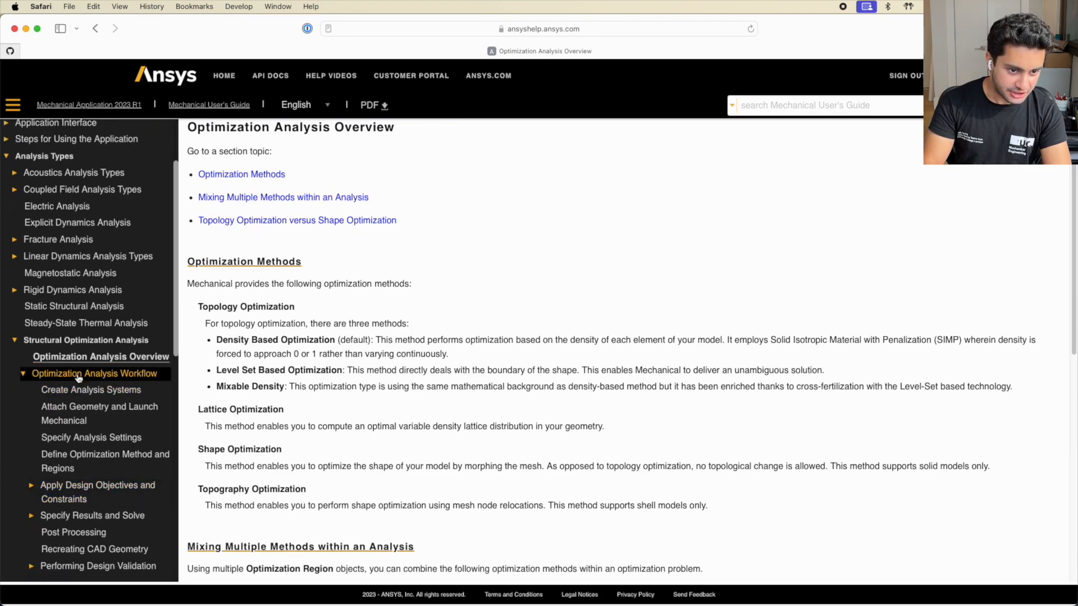
Open Create Analysis Systems via Optimization Analysis Workflow and scroll to the Multiple Upstream Systems Example
{"action": "left_click", "coordinate": [94, 375]}
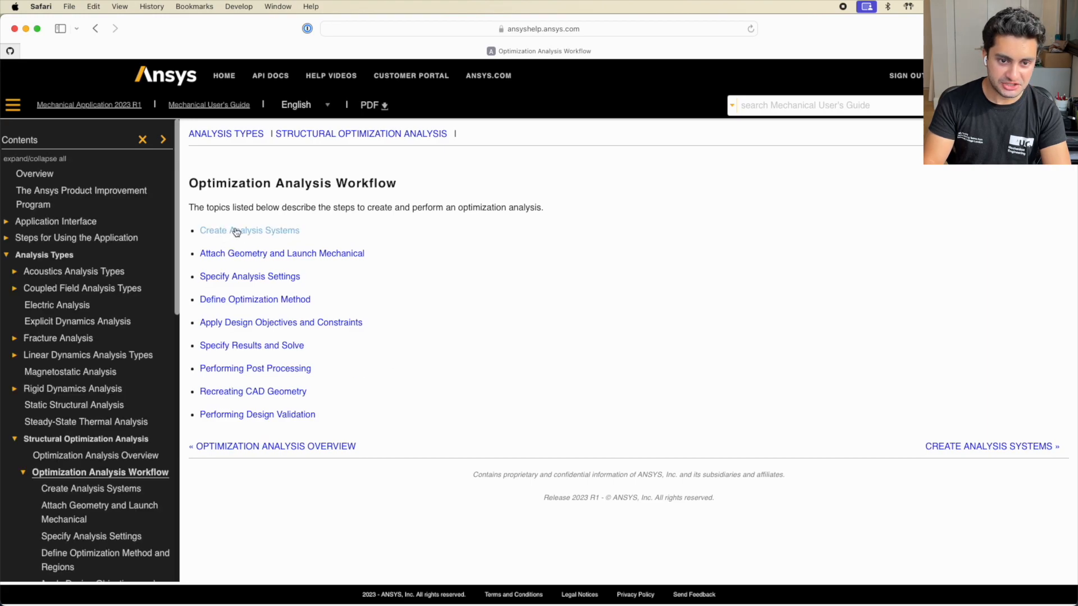
{"action": "left_click", "coordinate": [236, 232]}
{"action": "scroll", "coordinate": [493, 387], "scroll_direction": "down", "scroll_amount": 8}
{"action": "scroll", "coordinate": [493, 387], "scroll_direction": "down", "scroll_amount": 3}
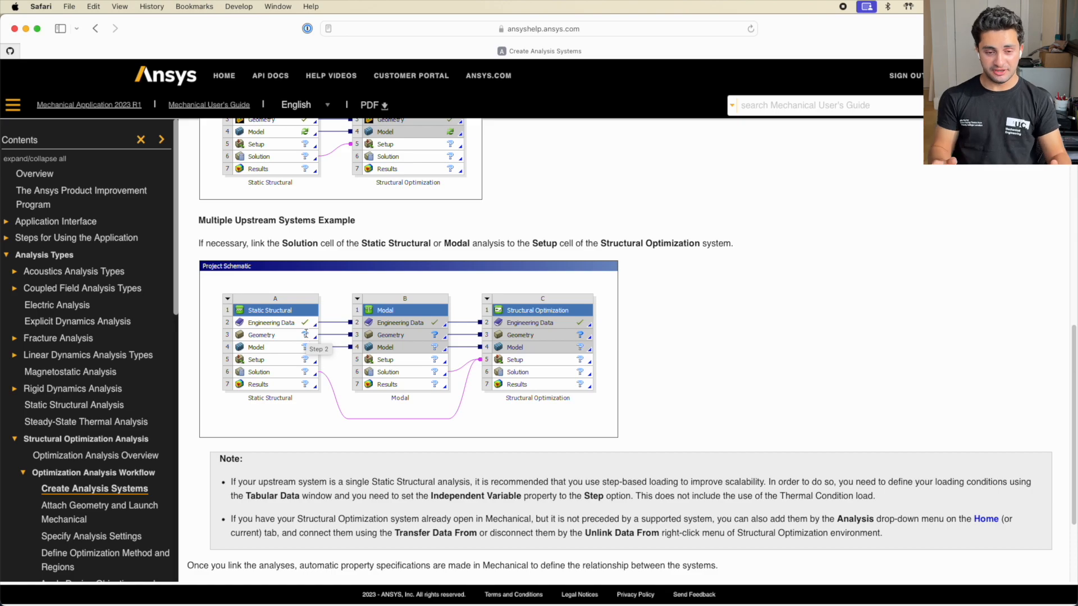
{"action": "scroll", "coordinate": [612, 251], "scroll_direction": "up", "scroll_amount": 5}
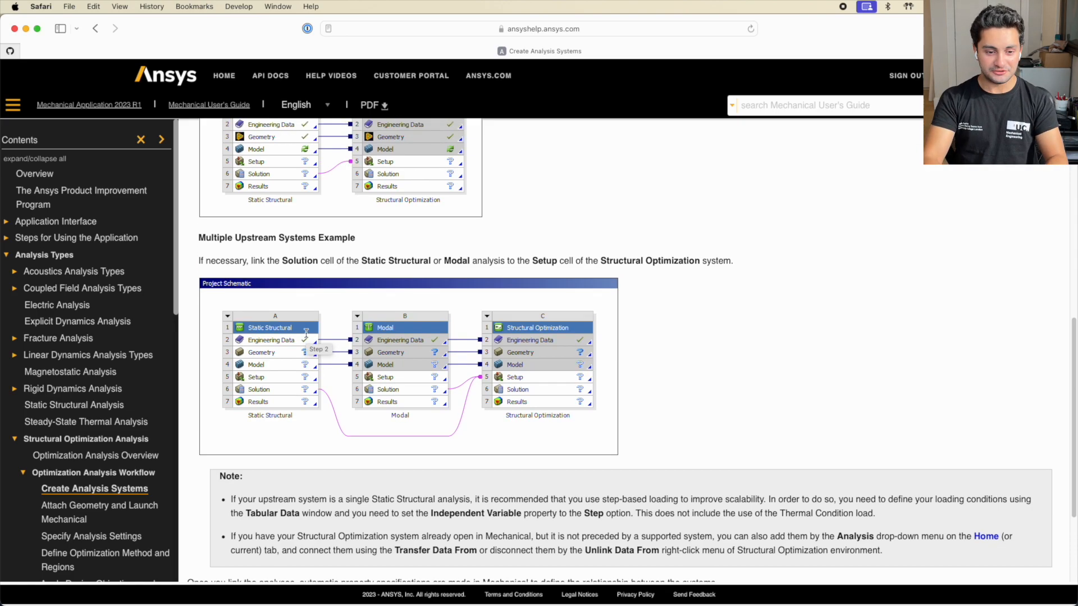
{"action": "scroll", "coordinate": [684, 402], "scroll_direction": "up", "scroll_amount": 5}
{"action": "scroll", "coordinate": [683, 402], "scroll_direction": "down", "scroll_amount": 5}
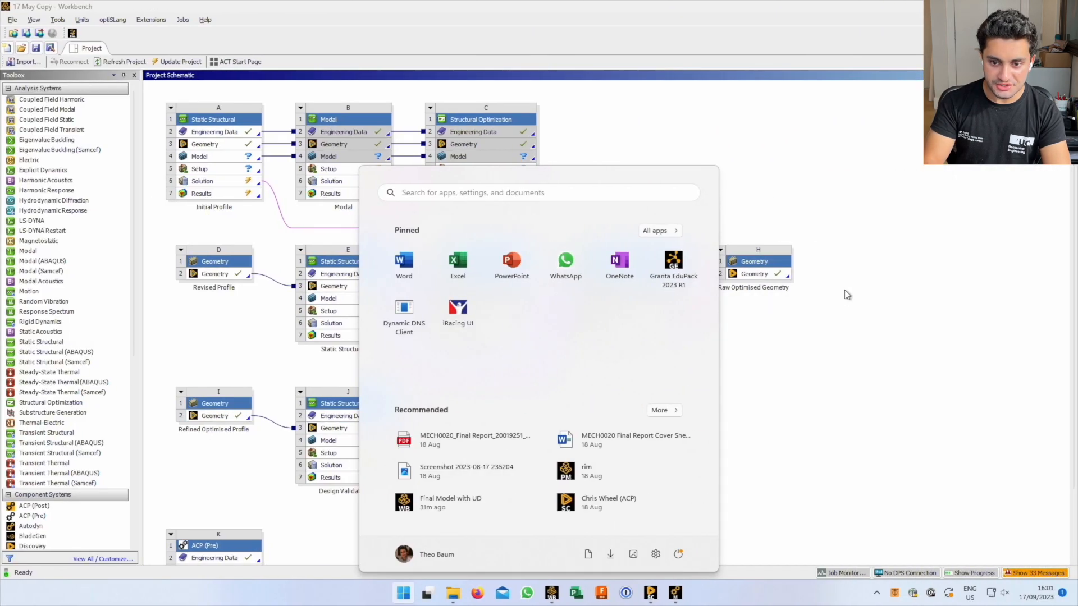
Dismiss the app launcher and save prompt, then scroll the schematic down to ACP (Pre) system K
{"action": "left_click", "coordinate": [864, 295]}
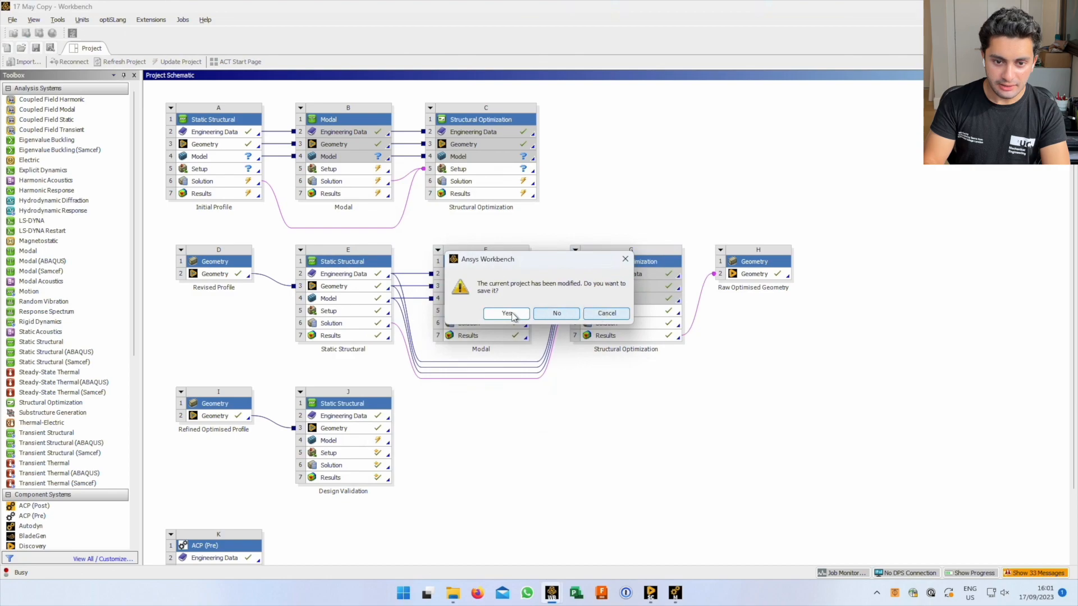
{"action": "left_click", "coordinate": [603, 313]}
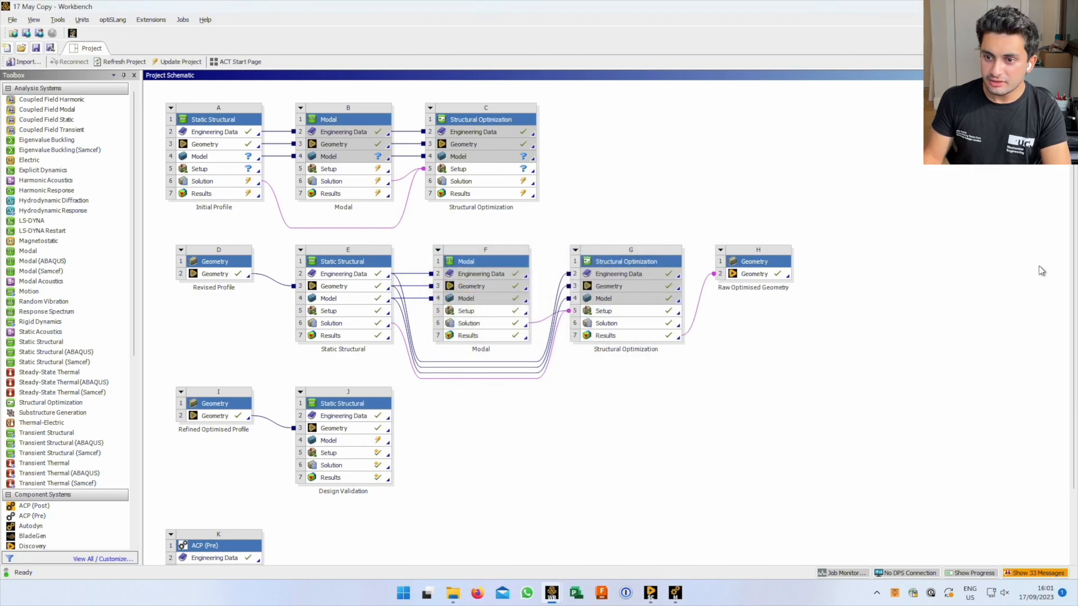
{"action": "scroll", "coordinate": [1052, 417], "scroll_direction": "down", "scroll_amount": 2}
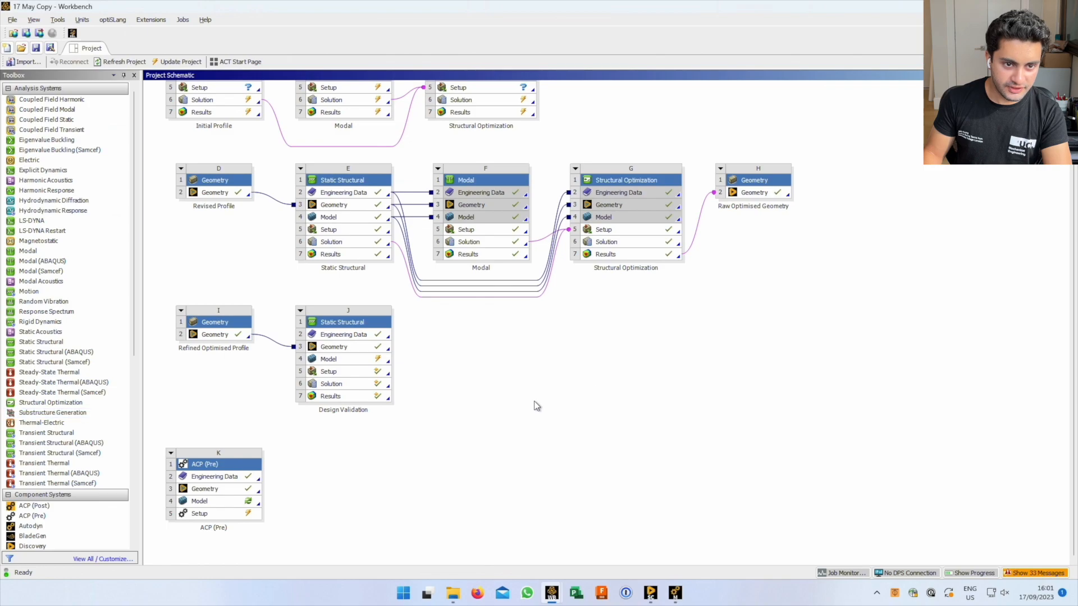
{"action": "mouse_move", "coordinate": [68, 405]}
{"action": "left_mouse_down"}
{"action": "mouse_move", "coordinate": [216, 415]}
{"action": "mouse_move", "coordinate": [56, 380]}
{"action": "mouse_move", "coordinate": [50, 403]}
{"action": "left_mouse_up"}
Add standalone Static Structural system L and link a Structural Optimization system M to its Solution
{"action": "left_click_drag", "start_coordinate": [49, 347], "coordinate": [216, 544]}
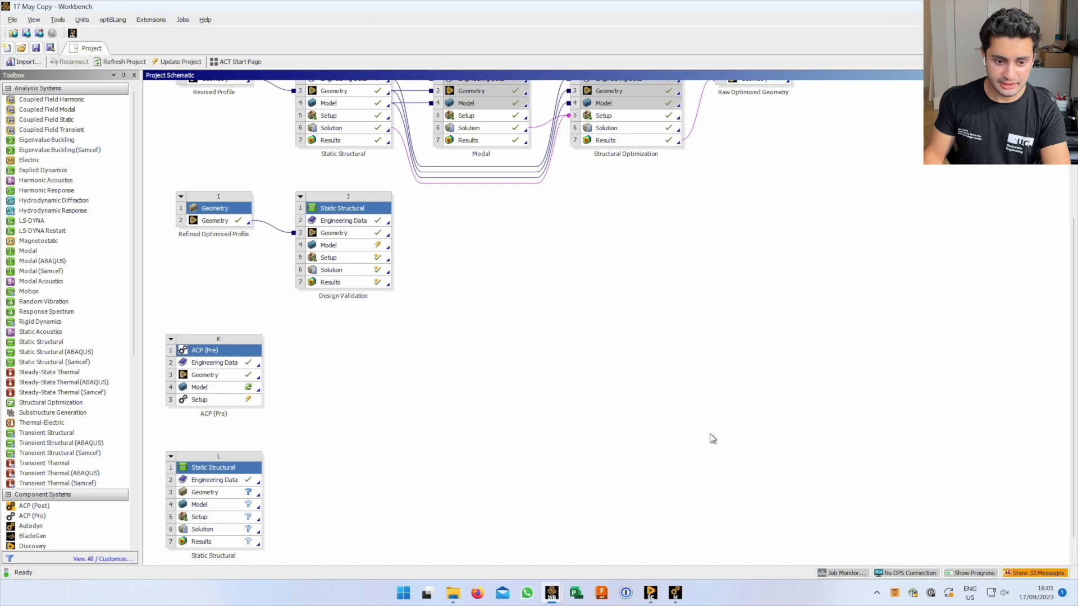
{"action": "scroll", "coordinate": [1072, 393], "scroll_direction": "down", "scroll_amount": 1}
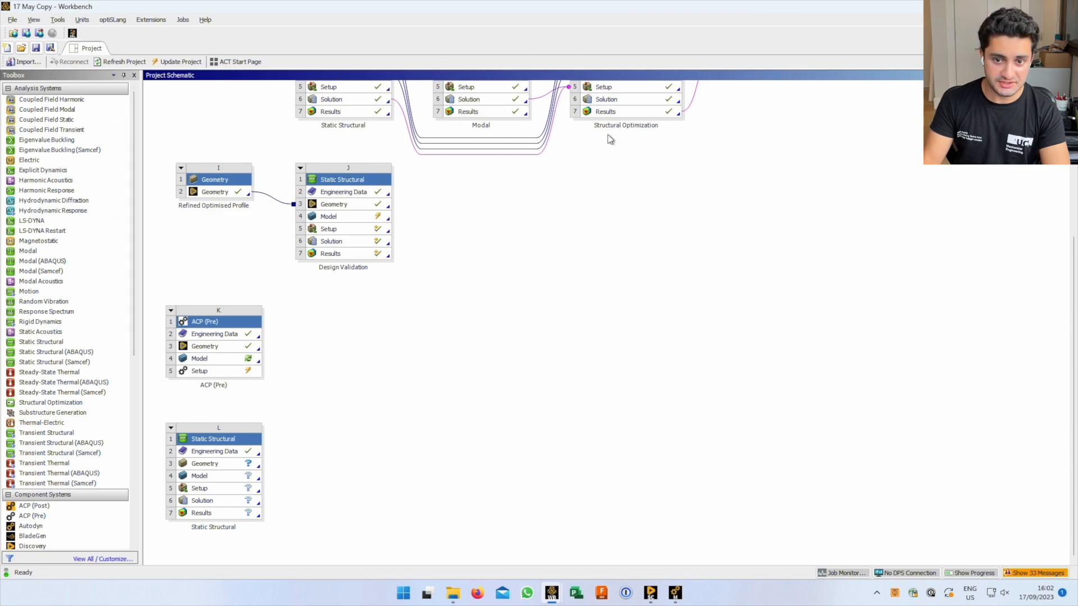
{"action": "left_click_drag", "start_coordinate": [53, 403], "coordinate": [227, 501]}
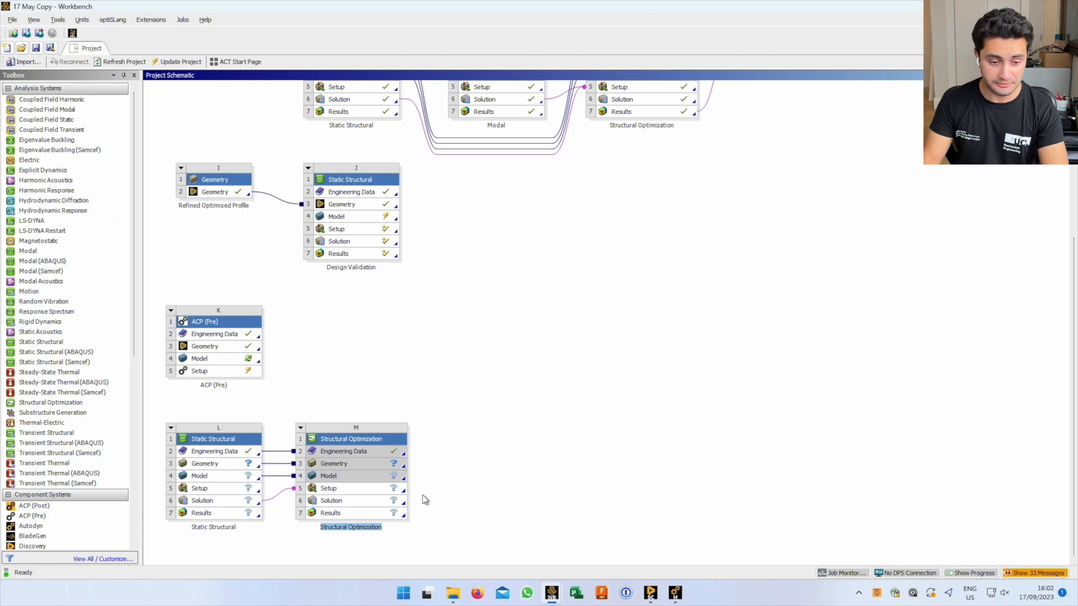
{"action": "left_click", "coordinate": [477, 466]}
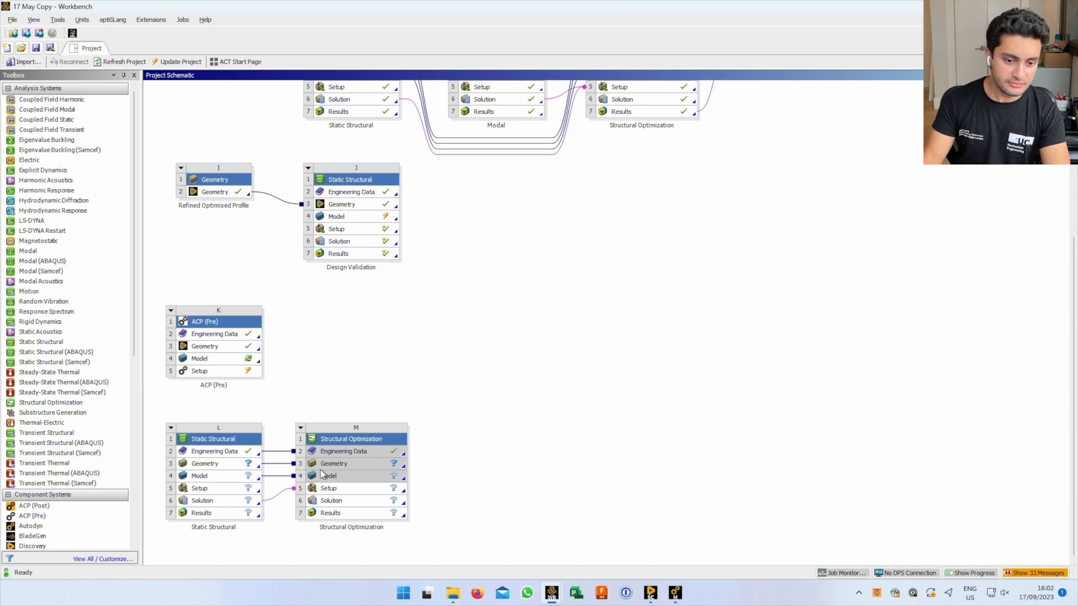
{"action": "left_click", "coordinate": [300, 428]}
Delete Structural Optimization M and link a Modal system M to Static Structural L's Solution
{"action": "left_click", "coordinate": [329, 521]}
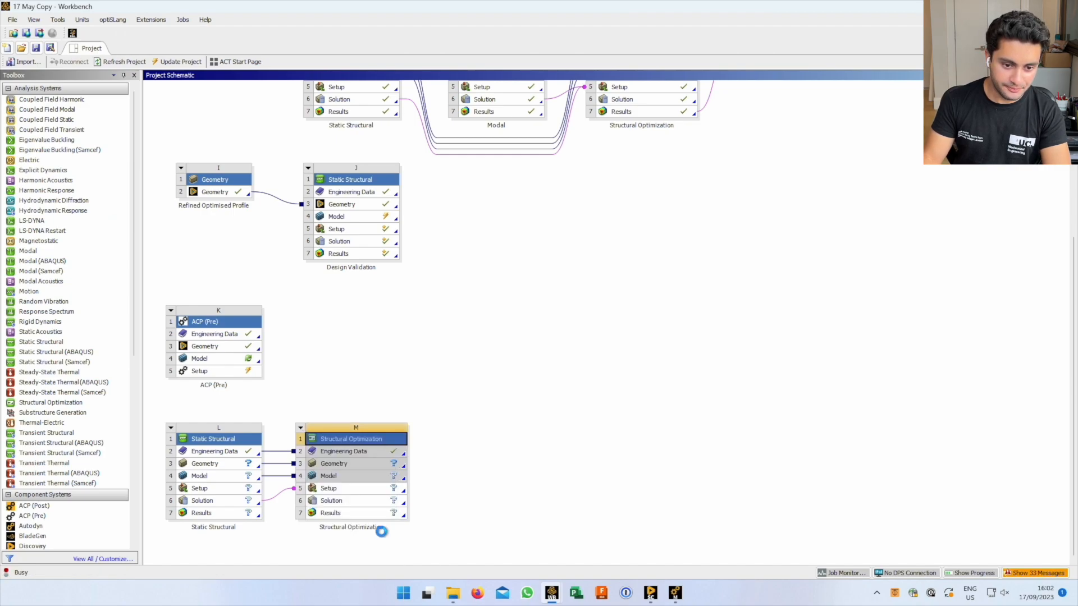
{"action": "left_click", "coordinate": [564, 317]}
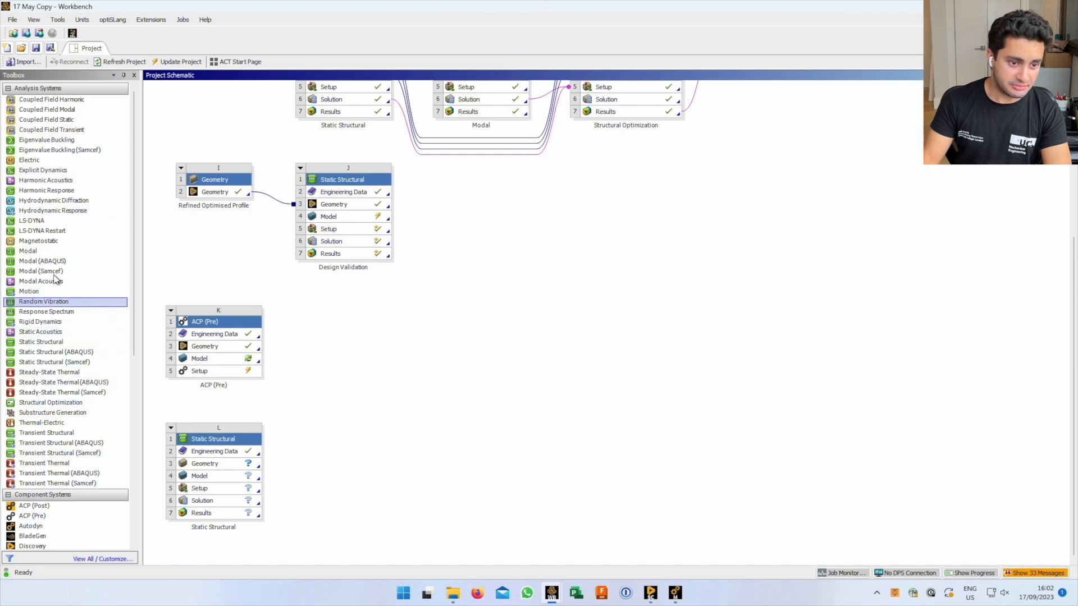
{"action": "left_click_drag", "start_coordinate": [31, 253], "coordinate": [239, 509]}
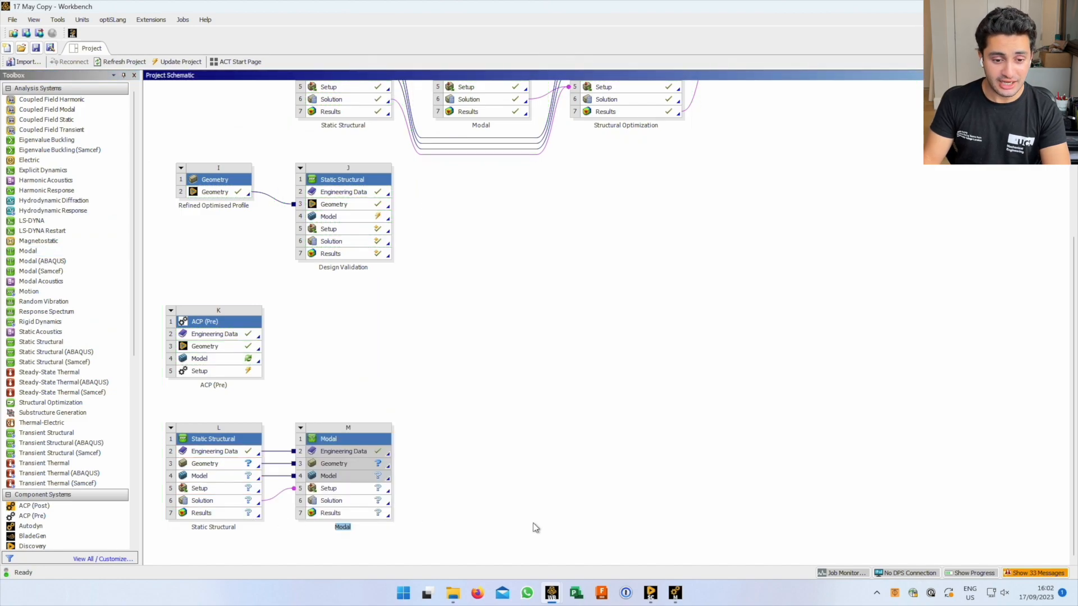
{"action": "left_click", "coordinate": [533, 523]}
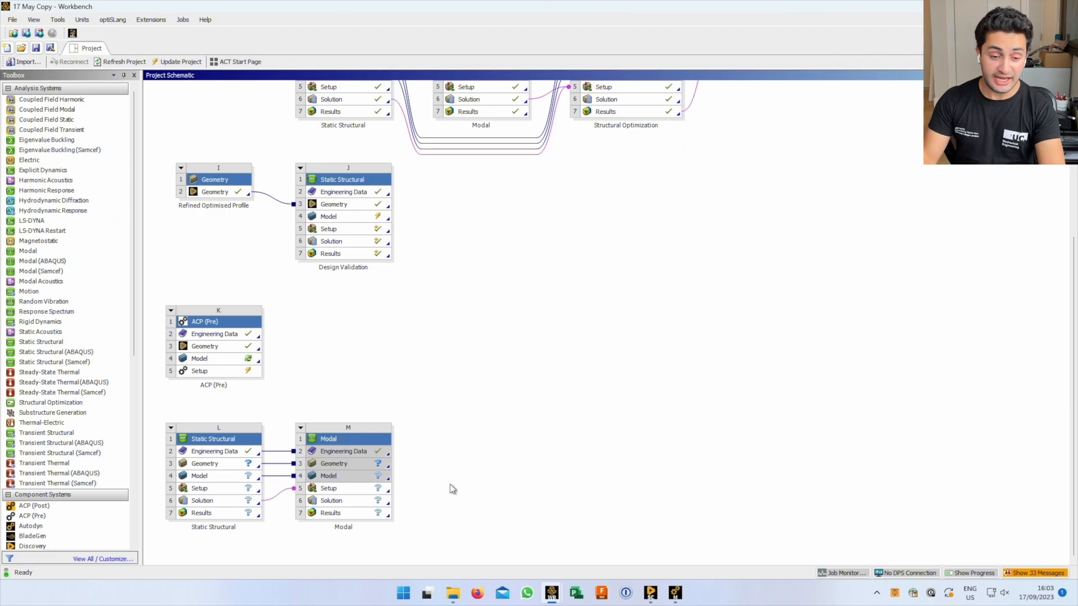
{"action": "key", "text": "ctrl+Left"}
Scroll the Create Analysis Systems help page, then return to Workbench and dismiss the pop-up menu
{"action": "scroll", "coordinate": [630, 506], "scroll_direction": "up", "scroll_amount": 5}
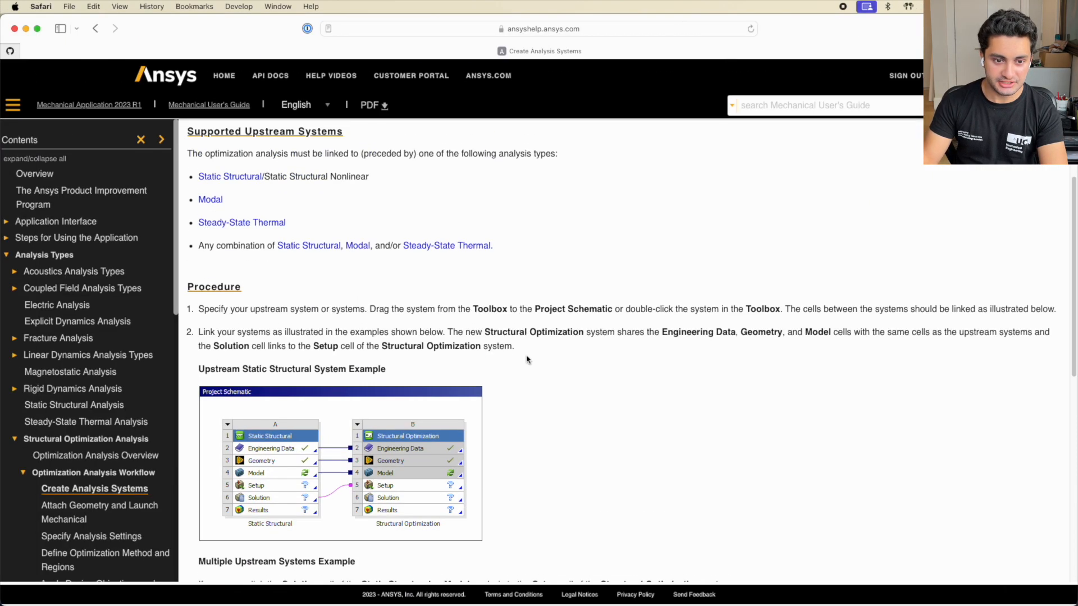
{"action": "scroll", "coordinate": [630, 506], "scroll_direction": "down", "scroll_amount": 10}
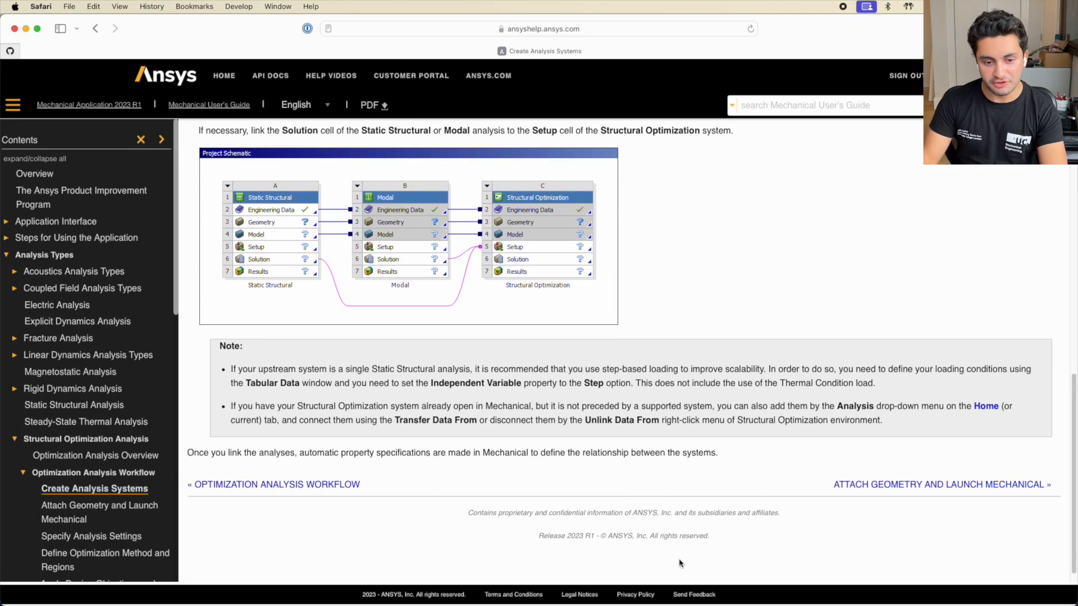
{"action": "key", "text": "super+Tab"}
{"action": "left_click", "coordinate": [337, 366]}
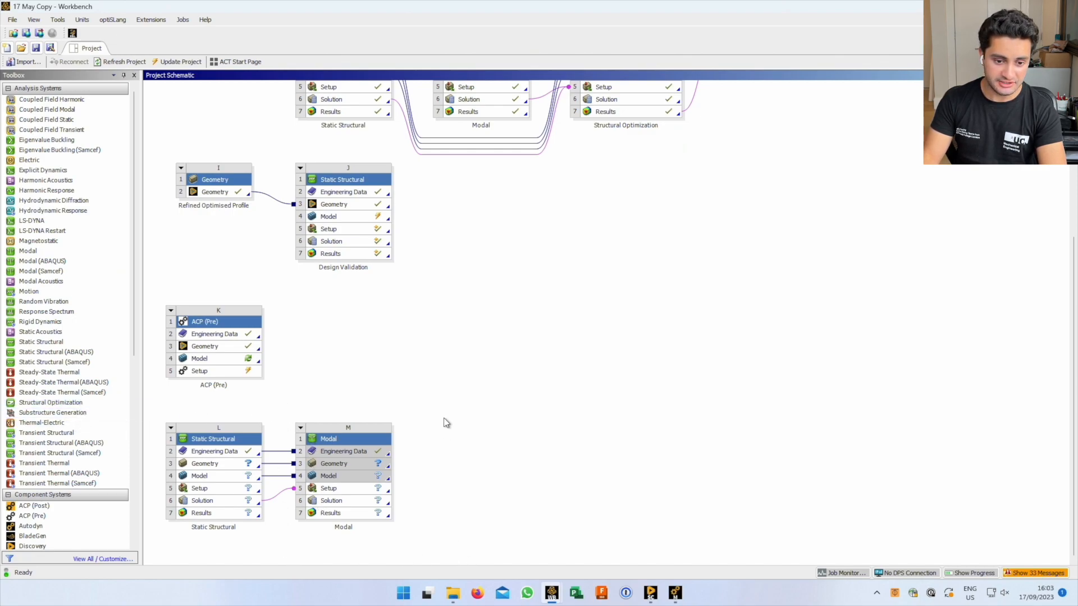
Link a Structural Optimization system N after Modal M with its default name, then view the schematic top
{"action": "left_click_drag", "start_coordinate": [26, 404], "coordinate": [359, 503]}
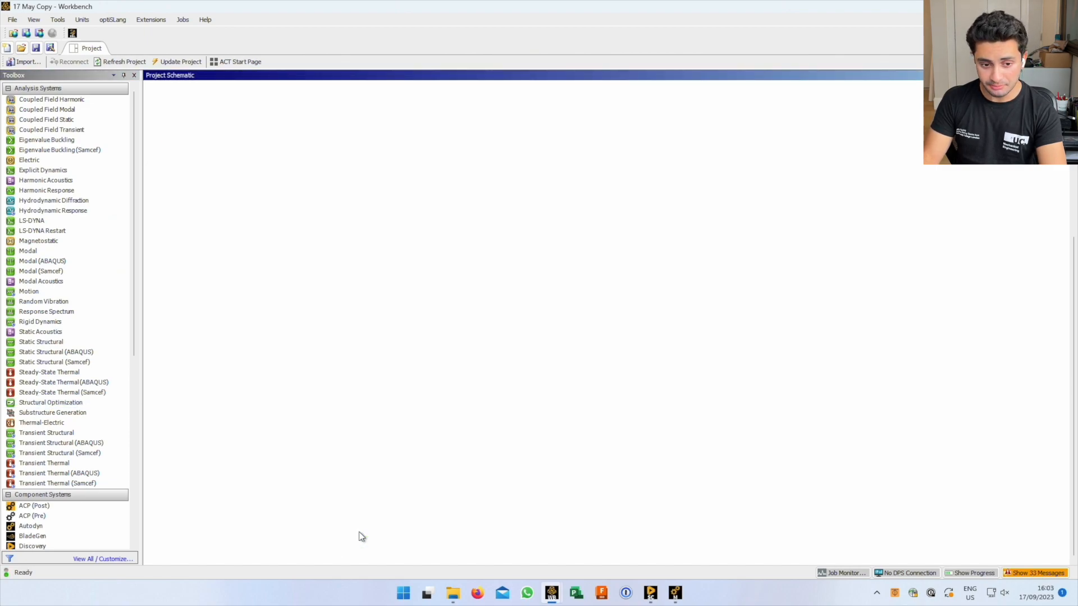
{"action": "left_click", "coordinate": [432, 545]}
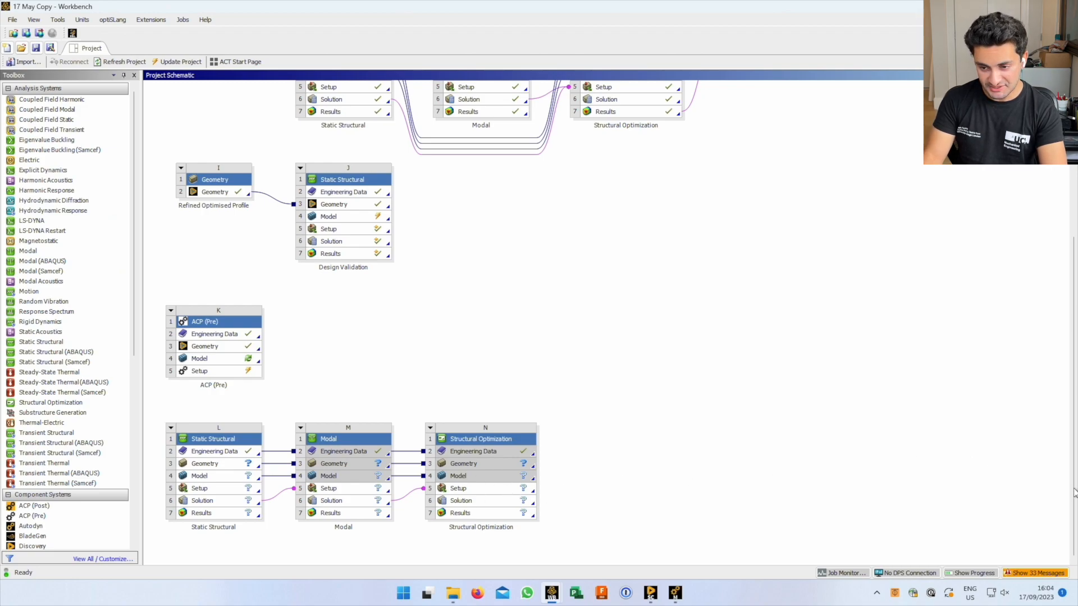
{"action": "scroll", "coordinate": [1068, 382], "scroll_direction": "up", "scroll_amount": 1}
{"action": "scroll", "coordinate": [1067, 383], "scroll_direction": "up", "scroll_amount": 3}
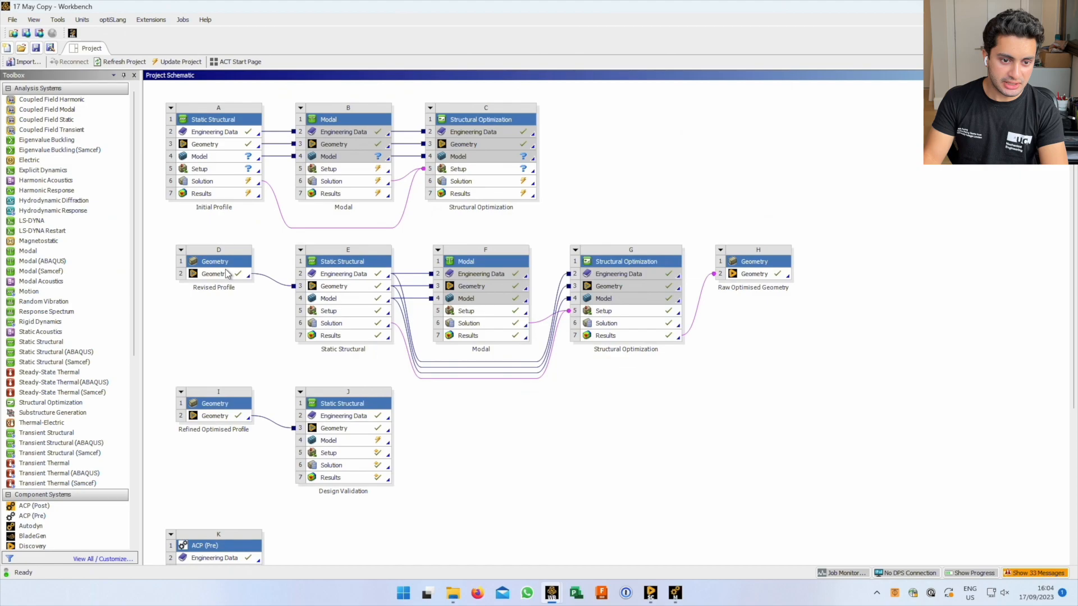
Inspect the geometry context options for systems D and E without choosing anything
{"action": "right_click", "coordinate": [227, 272]}
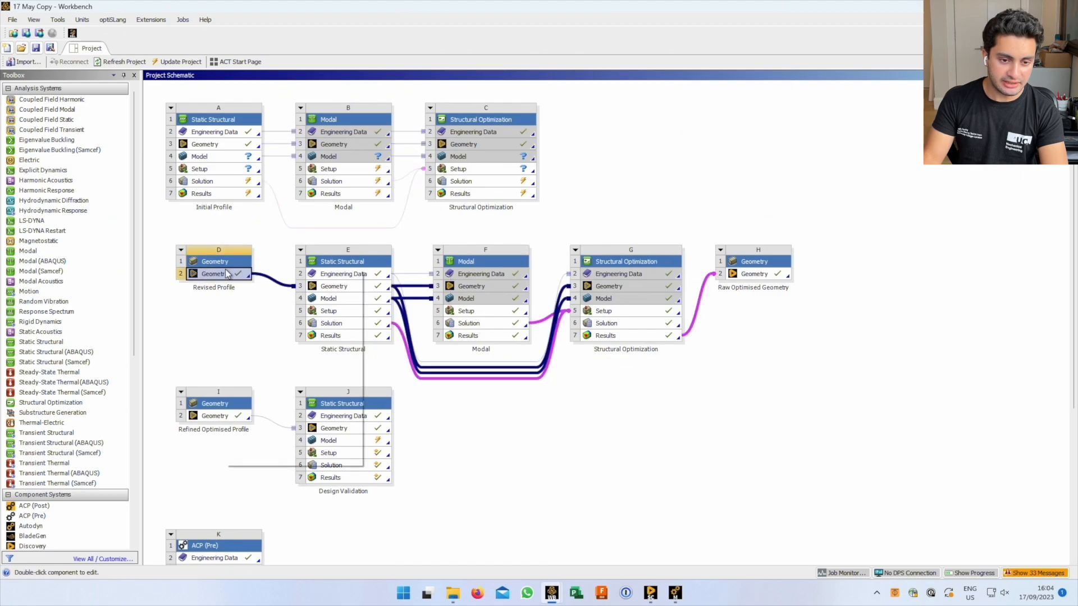
{"action": "left_click", "coordinate": [183, 319]}
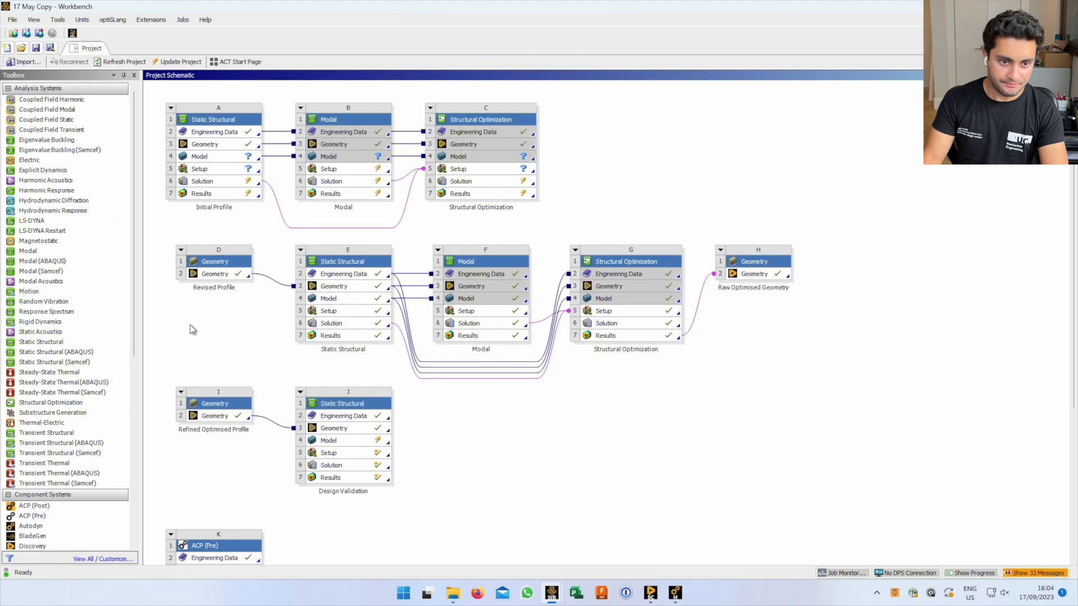
{"action": "right_click", "coordinate": [215, 276]}
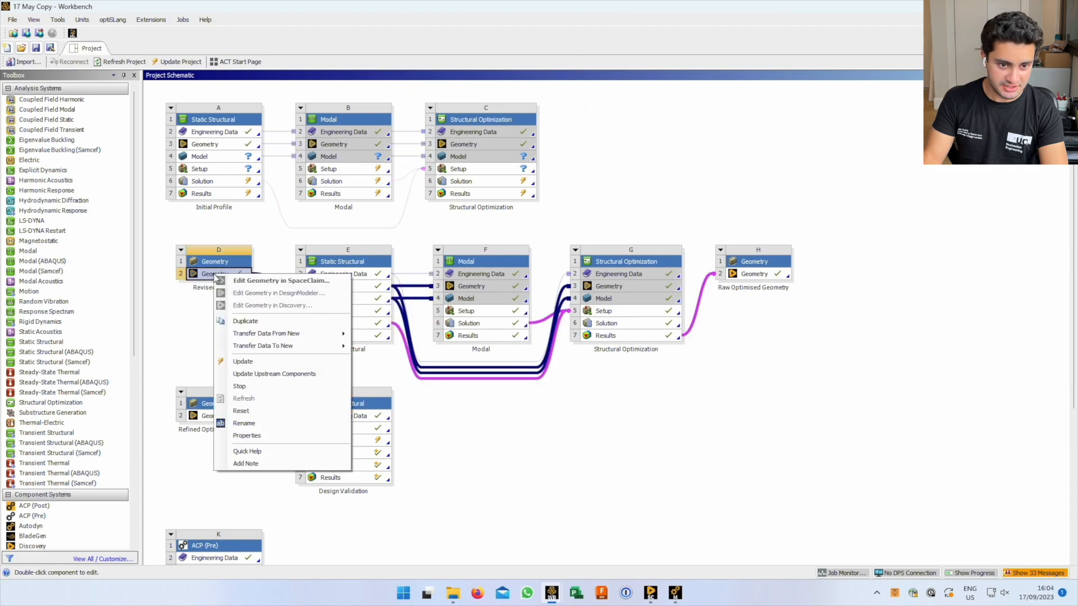
{"action": "left_click", "coordinate": [201, 319]}
{"action": "left_click", "coordinate": [326, 276]}
{"action": "right_click", "coordinate": [325, 286]}
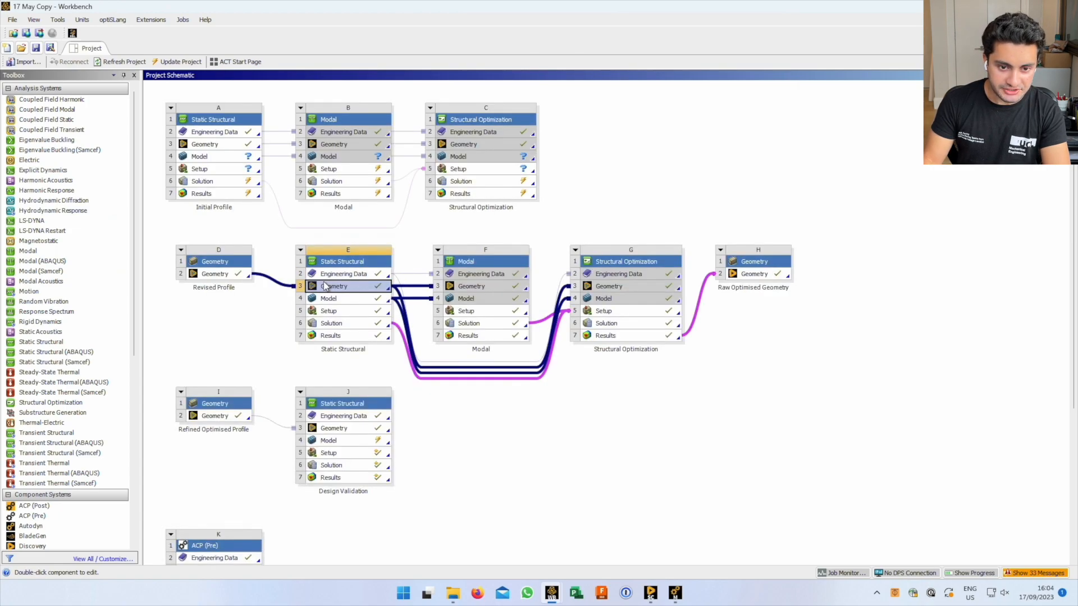
{"action": "left_click", "coordinate": [274, 302]}
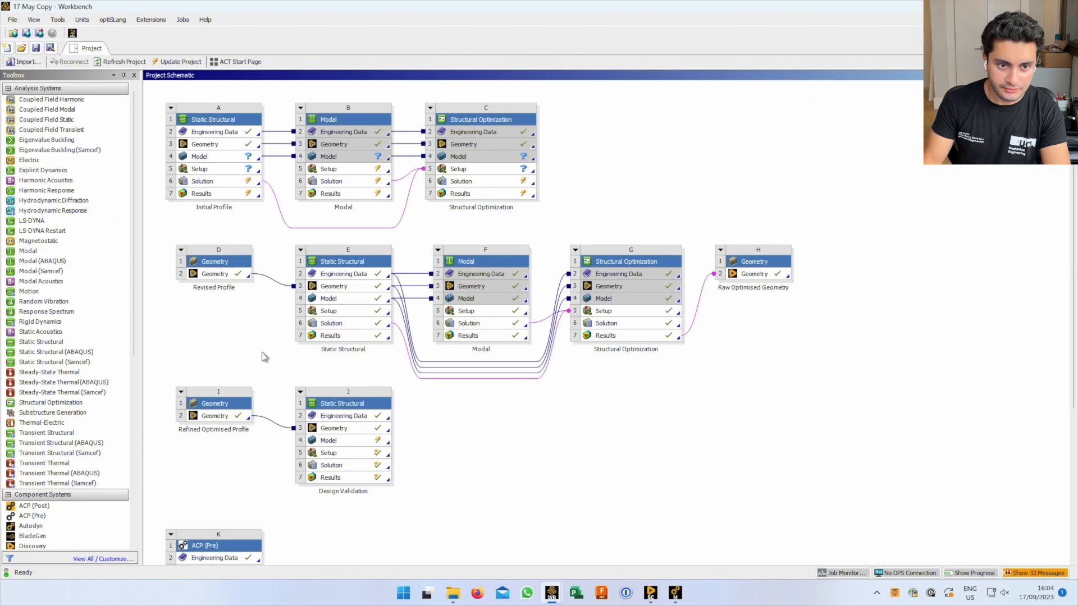
Open Initial Profile system A's geometry in DesignModeler
{"action": "left_click", "coordinate": [227, 147]}
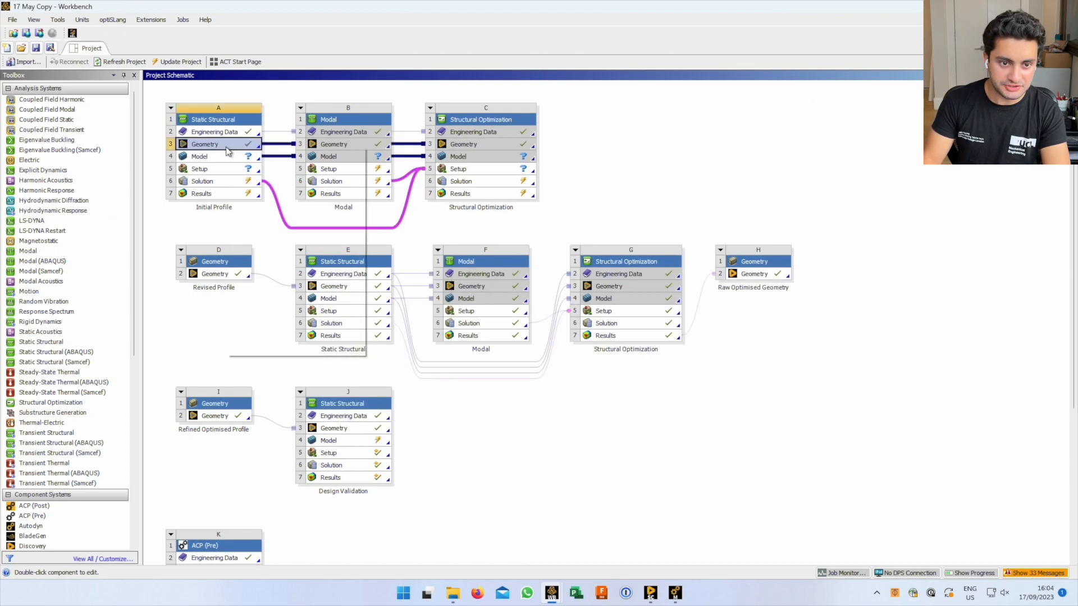
{"action": "right_click", "coordinate": [227, 147]}
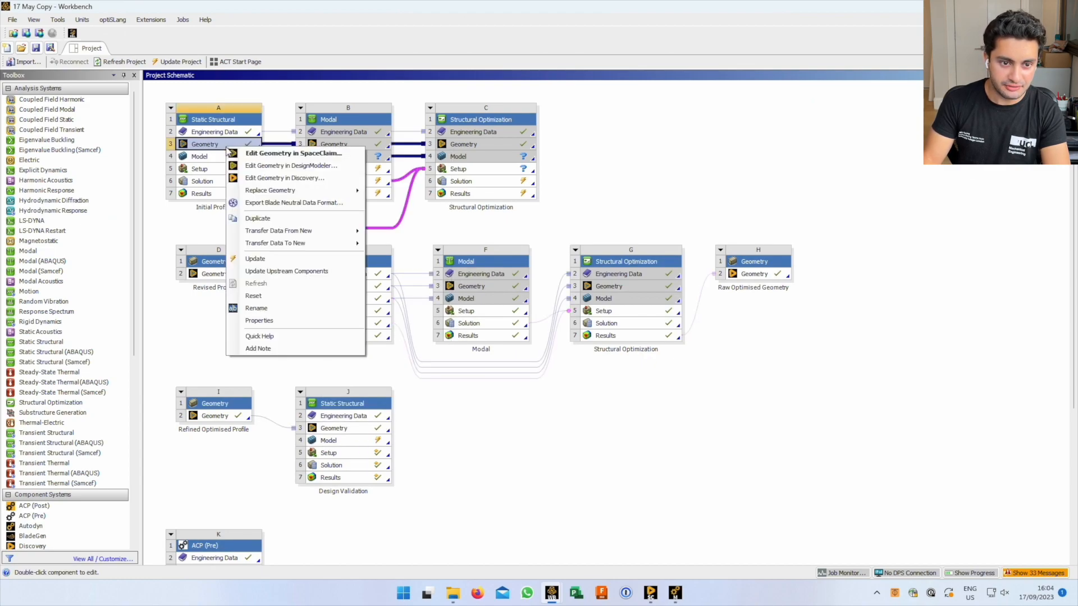
{"action": "left_click", "coordinate": [257, 166]}
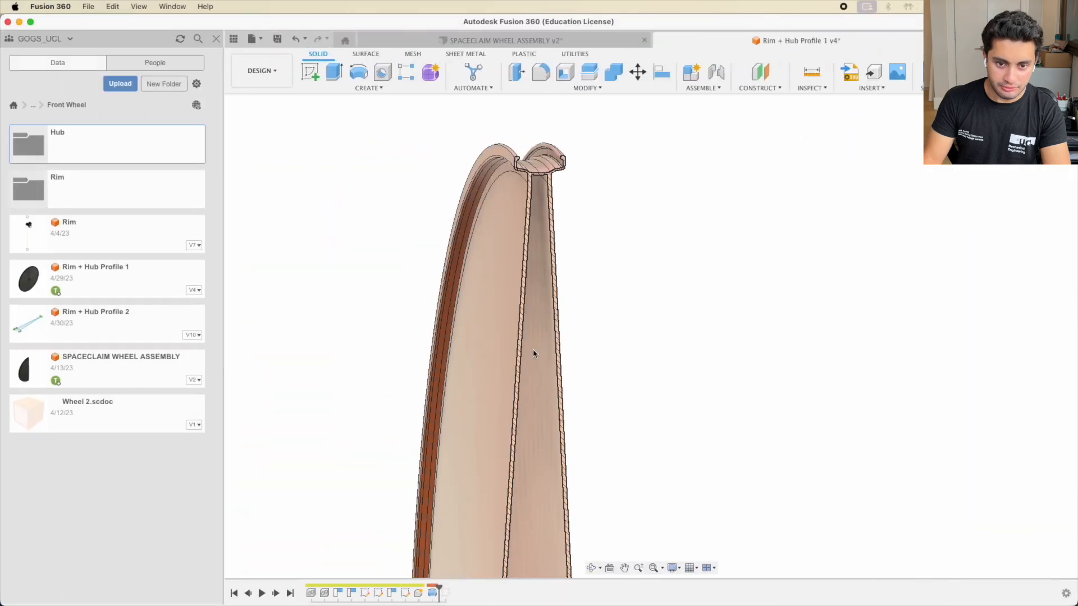
{"action": "middle_click_drag", "start_coordinate": [534, 353], "coordinate": [575, 485], "text": "shift"}
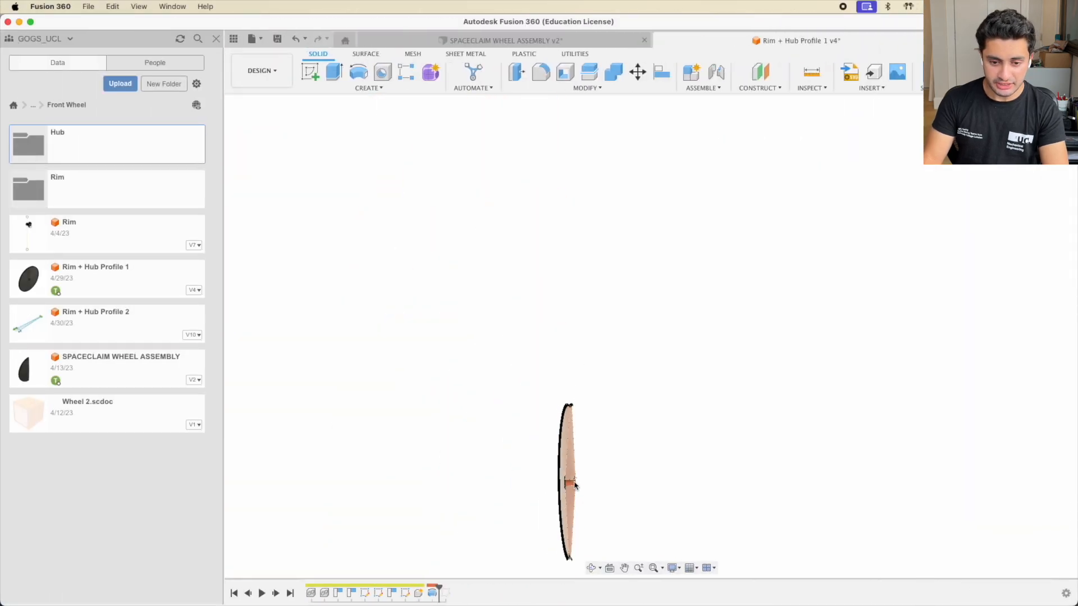
Zoom into the wheel's hub section and pan along the Rim + Hub profile
{"action": "scroll", "coordinate": [569, 491], "scroll_direction": "up", "scroll_amount": 10}
{"action": "middle_click_drag", "start_coordinate": [612, 455], "coordinate": [619, 360]}
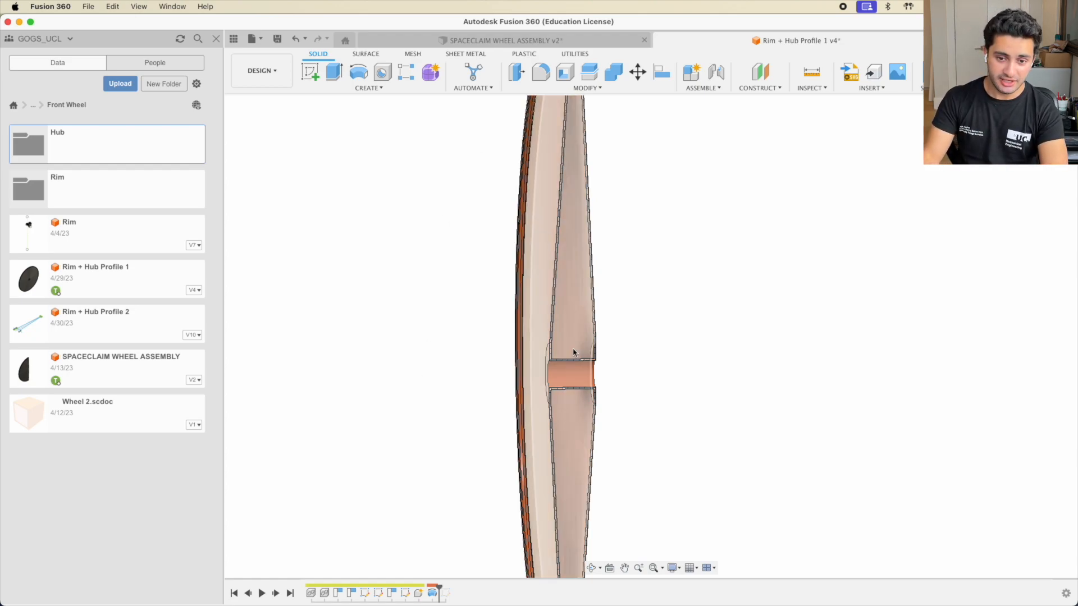
{"action": "mouse_move", "coordinate": [570, 320]}
{"action": "middle_mouse_down"}
{"action": "mouse_move", "coordinate": [583, 351]}
{"action": "mouse_move", "coordinate": [653, 376]}
{"action": "middle_mouse_up"}
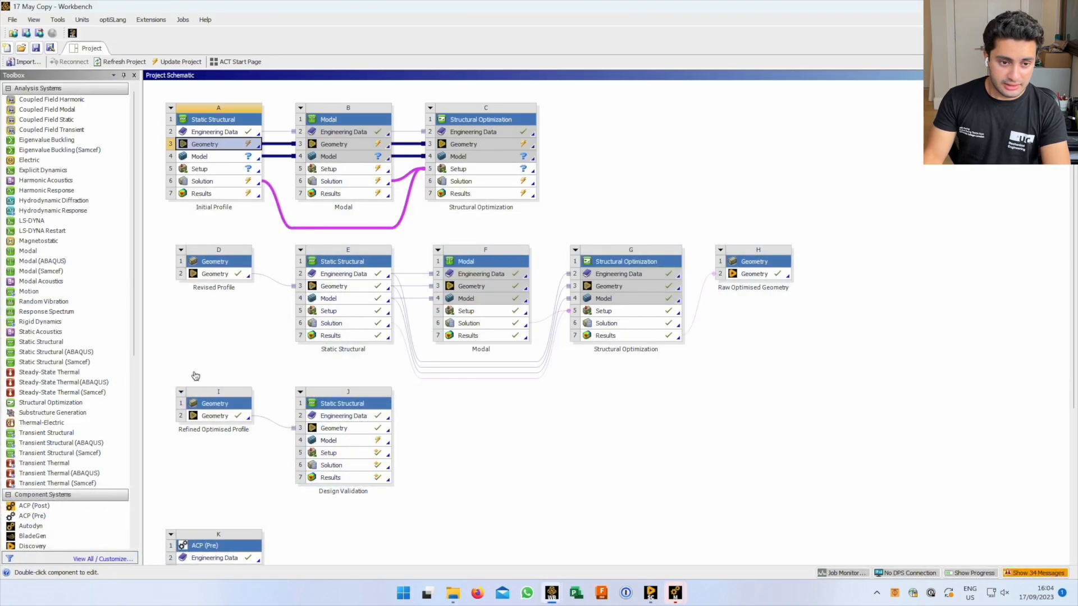
Switch to the 17 May Copy project window and drag a Geometry component onto the schematic
{"action": "key", "text": "super+Tab"}
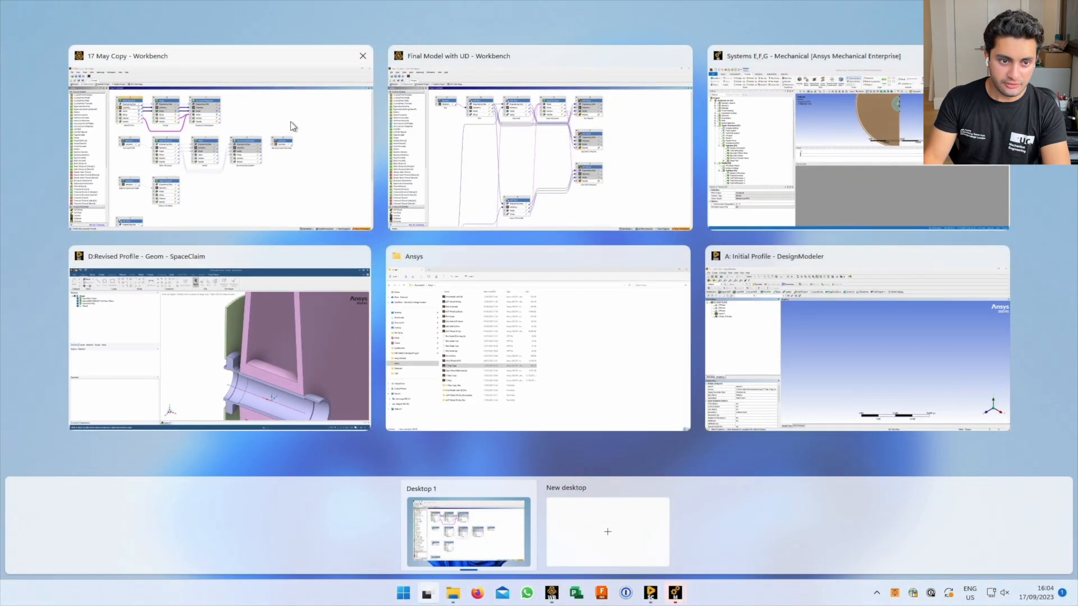
{"action": "left_click", "coordinate": [292, 126]}
{"action": "left_click", "coordinate": [243, 343]}
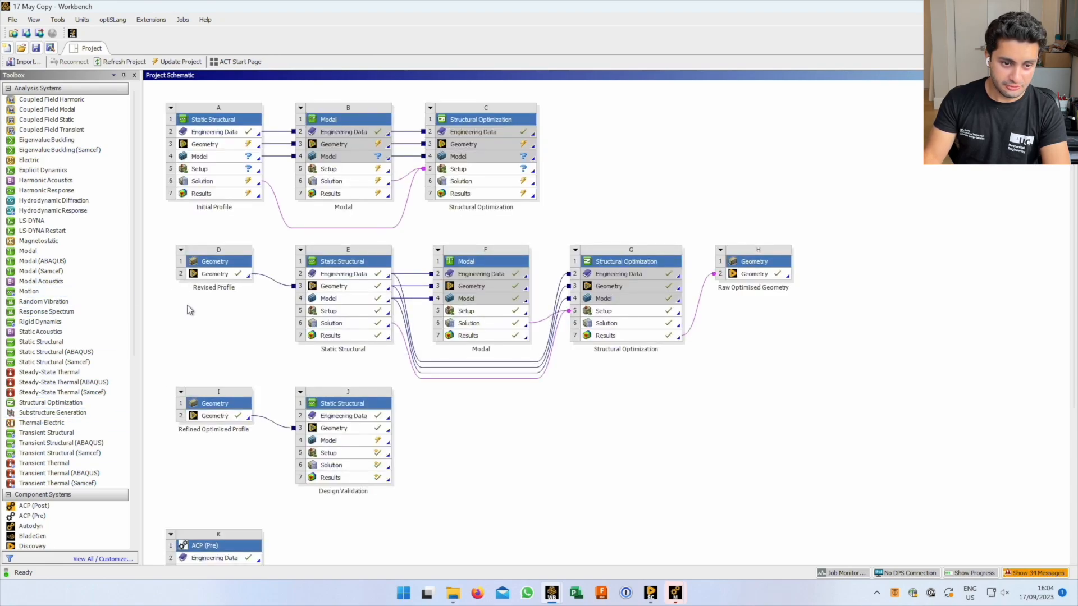
{"action": "scroll", "coordinate": [80, 433], "scroll_direction": "down", "scroll_amount": 1}
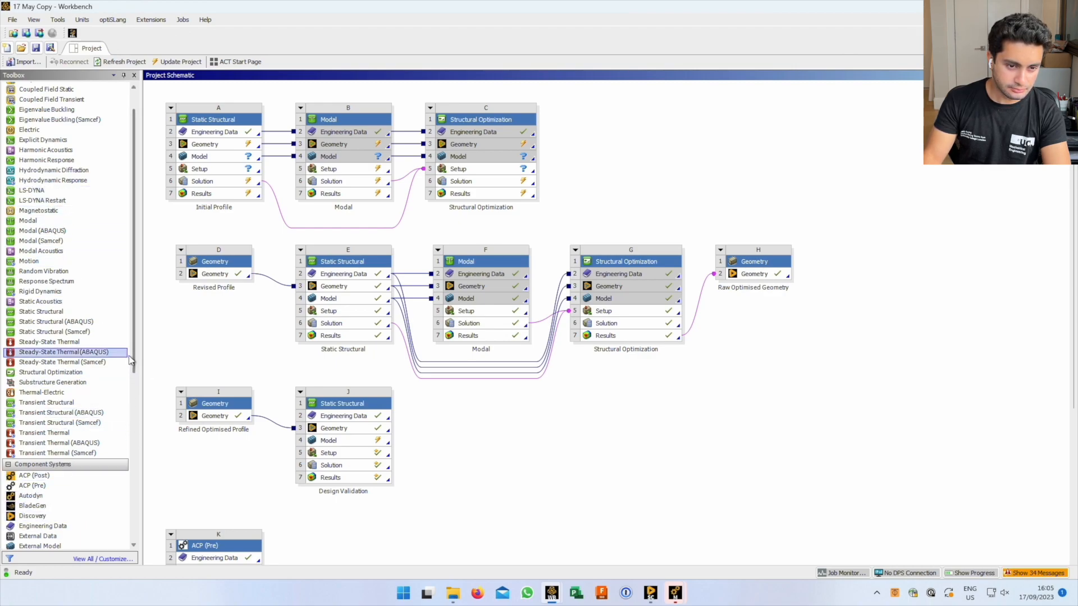
{"action": "left_click_drag", "start_coordinate": [135, 353], "coordinate": [134, 499]}
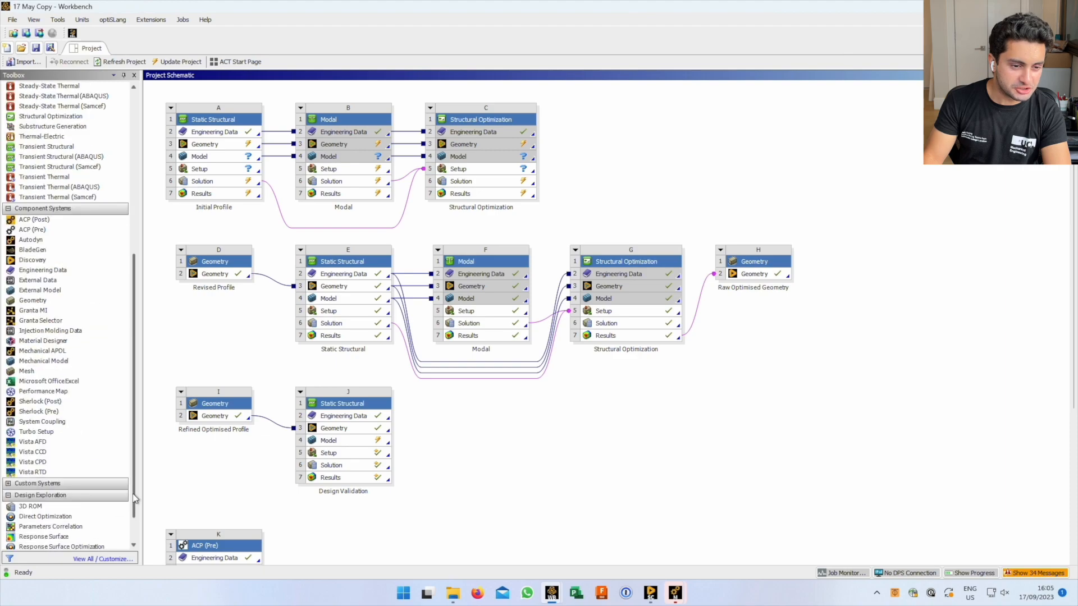
{"action": "left_click_drag", "start_coordinate": [22, 302], "coordinate": [193, 337]}
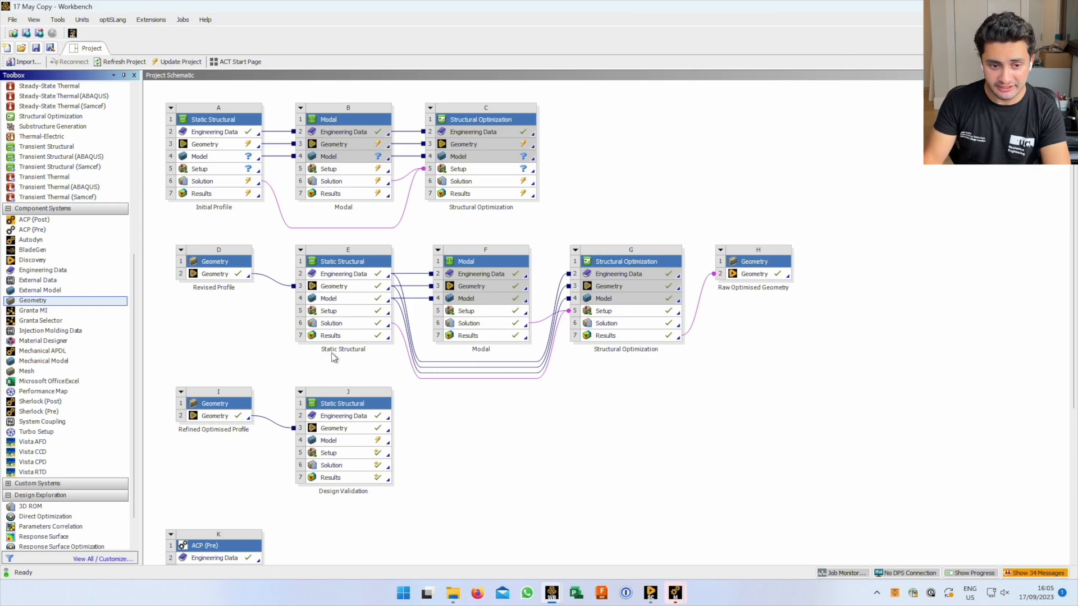
Look at system E's geometry options without choosing one, deselect it, and open the window switcher
{"action": "left_click", "coordinate": [348, 286]}
{"action": "right_click", "coordinate": [348, 286]}
{"action": "key", "text": "Escape"}
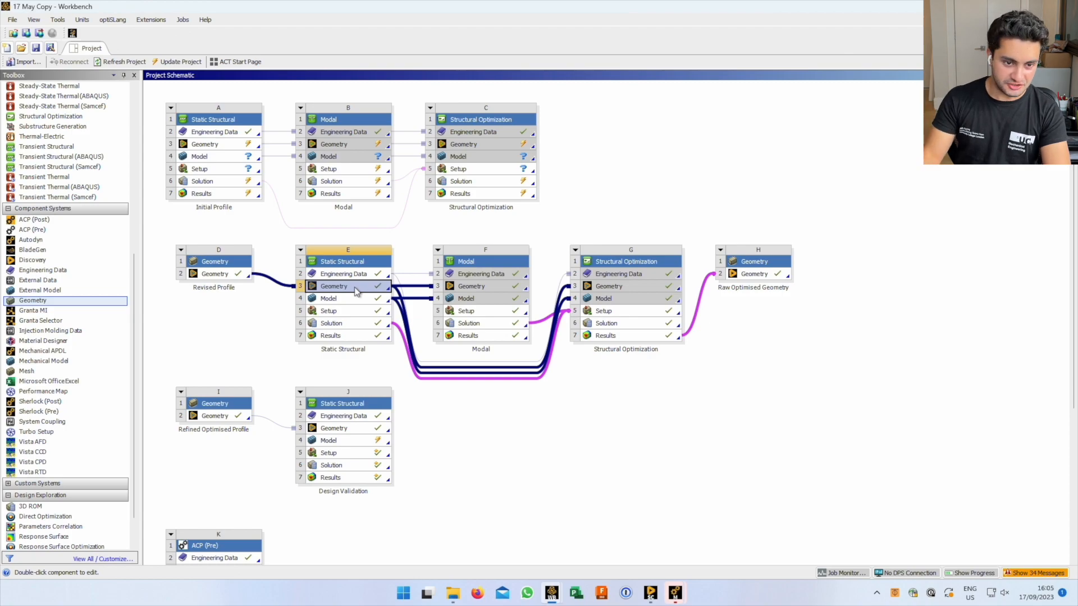
{"action": "left_click", "coordinate": [259, 309]}
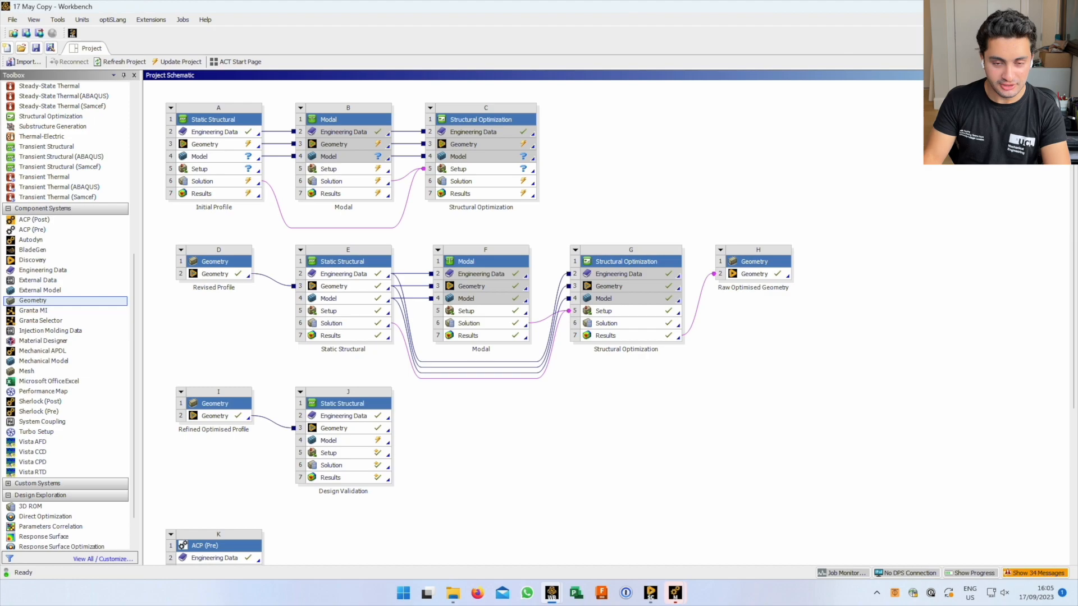
{"action": "key", "text": "alt+Tab"}
{"action": "key", "text": "alt+Tab"}
{"action": "key", "text": "alt+Tab"}
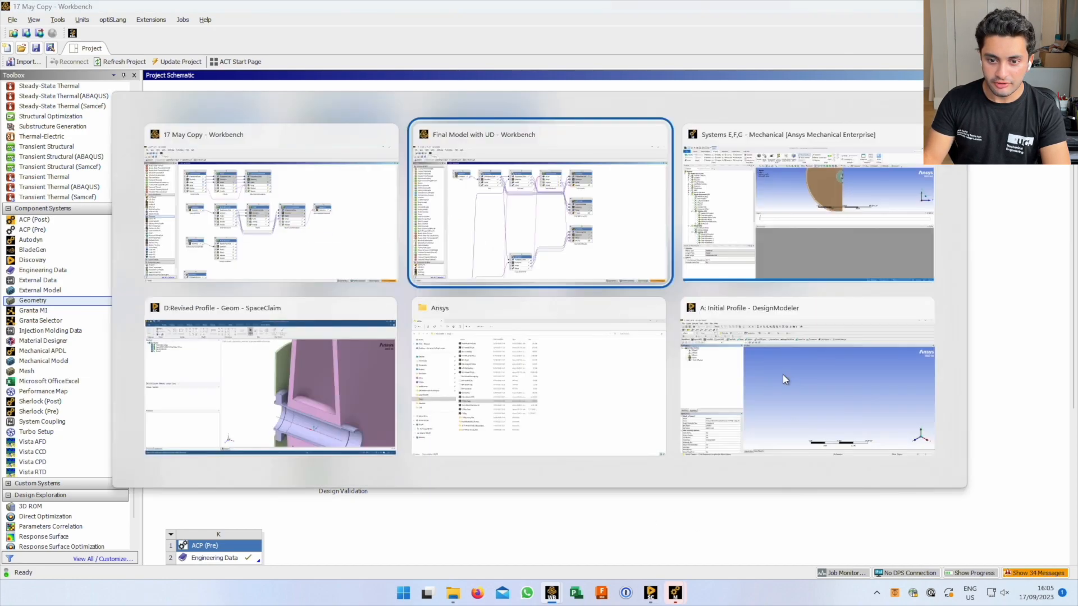
Bring the Initial Profile DesignModeler window forward, then return to the 17 May Copy schematic
{"action": "left_click", "coordinate": [798, 382]}
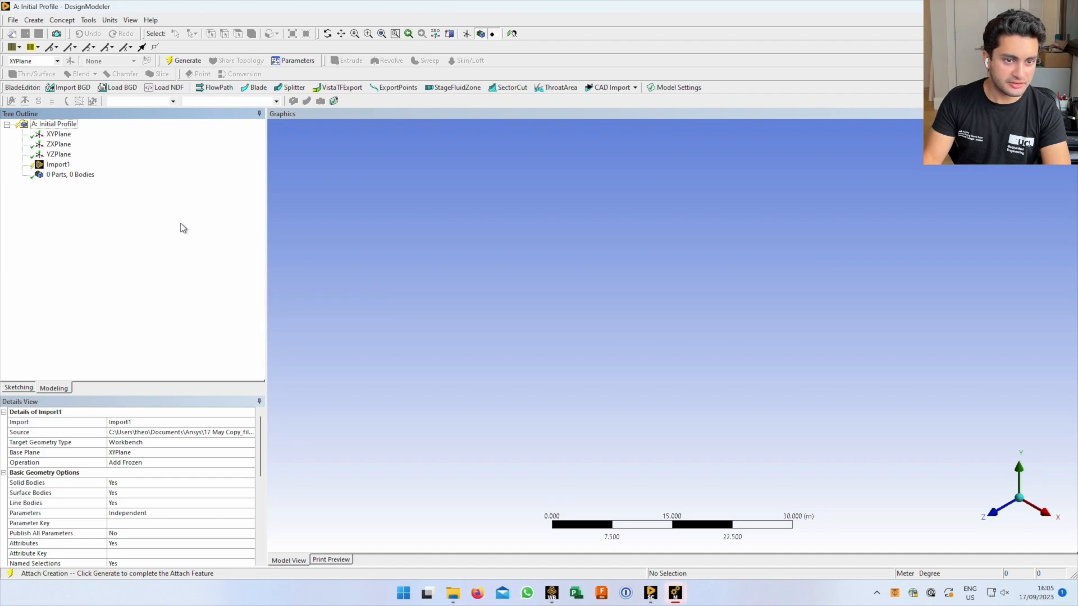
{"action": "key", "text": "alt+Tab"}
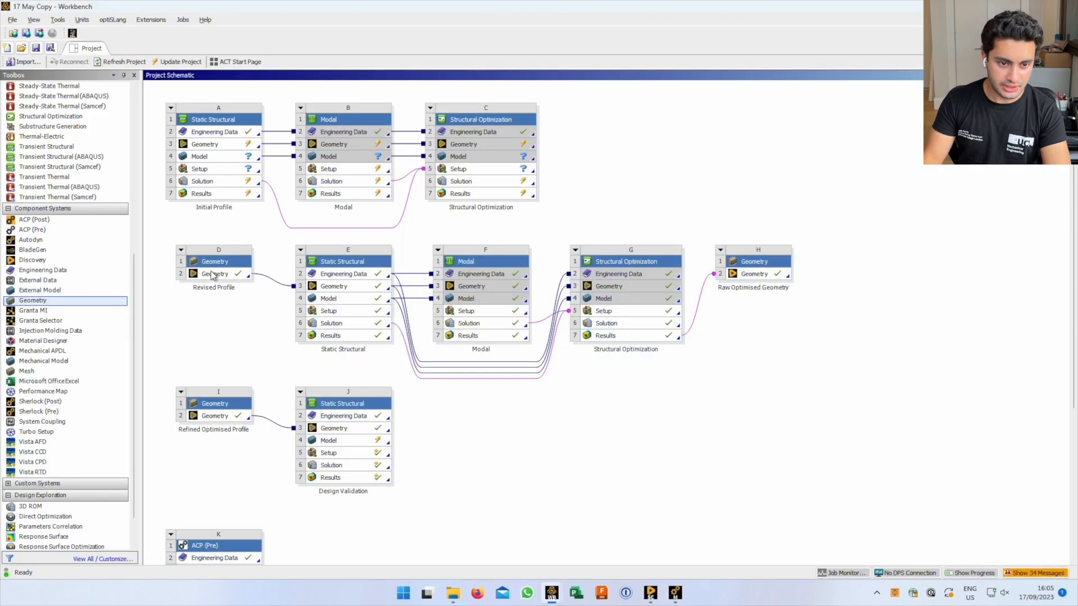
{"action": "left_click", "coordinate": [213, 274]}
Review the Revised Profile geometry's edit options without choosing any, then open the window switcher
{"action": "right_click", "coordinate": [214, 275]}
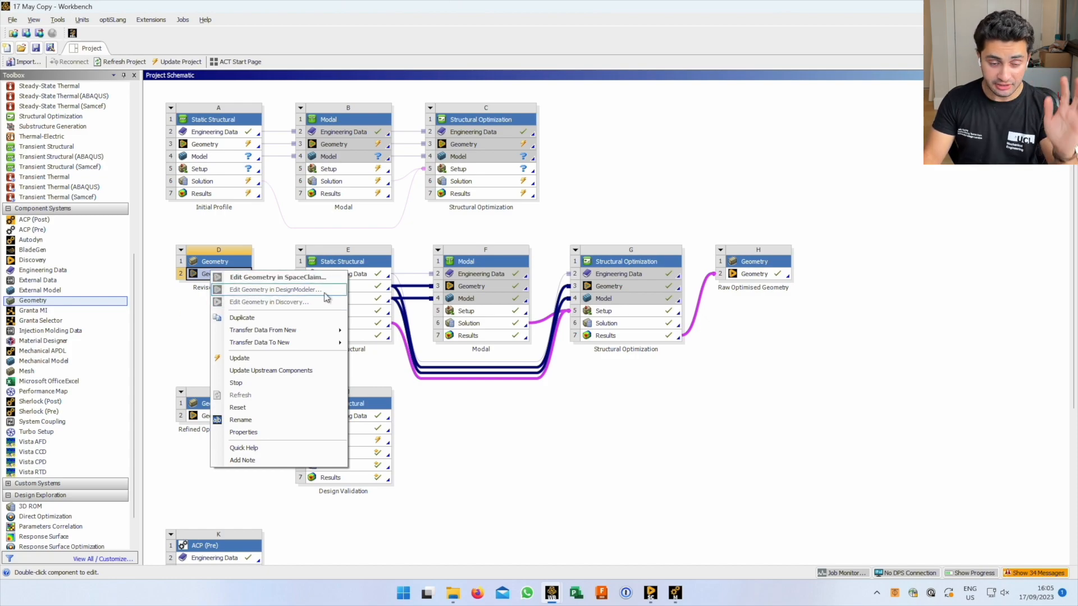
{"action": "left_click", "coordinate": [534, 438]}
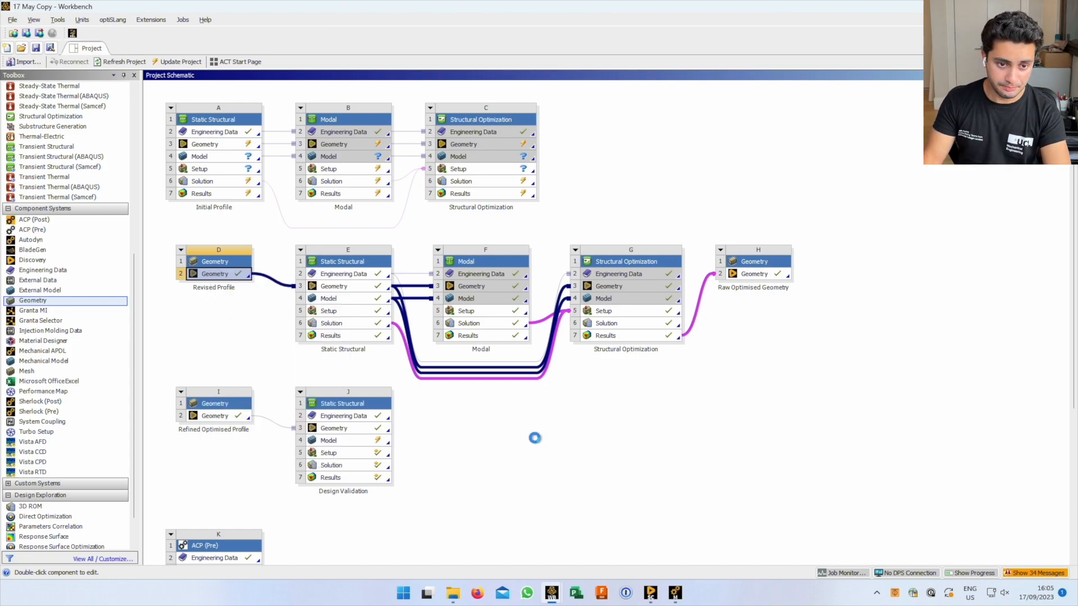
{"action": "left_click", "coordinate": [225, 279]}
{"action": "right_click", "coordinate": [224, 274]}
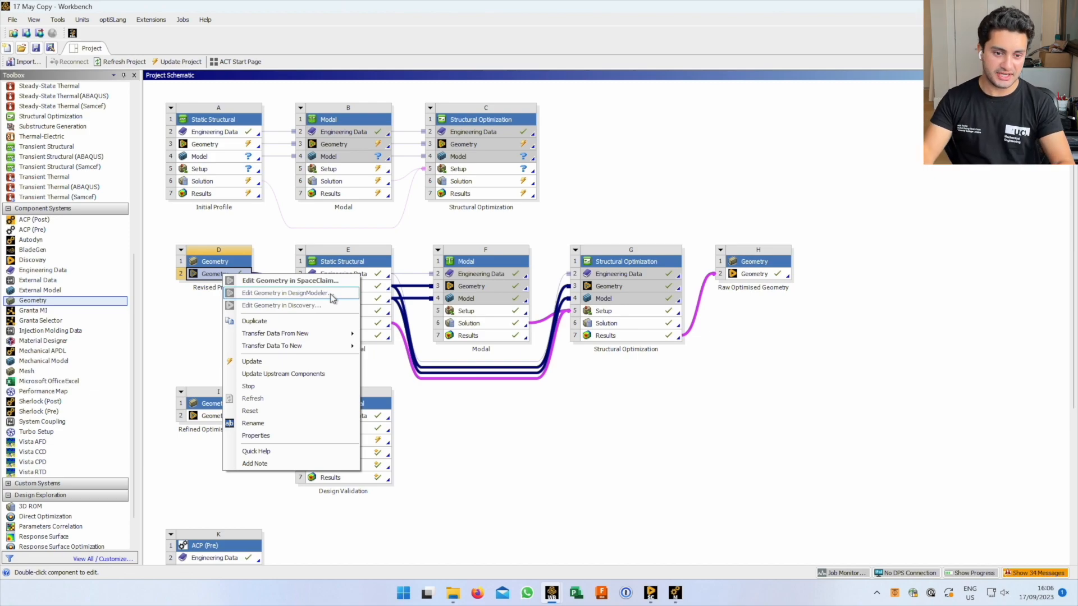
{"action": "left_click", "coordinate": [534, 468]}
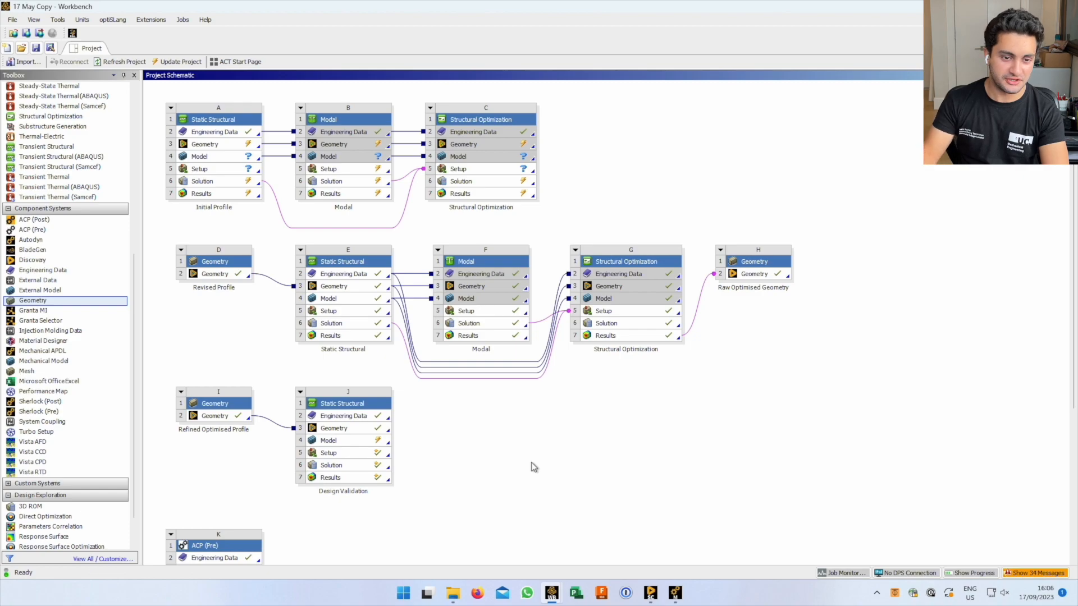
{"action": "key", "text": "alt+Tab"}
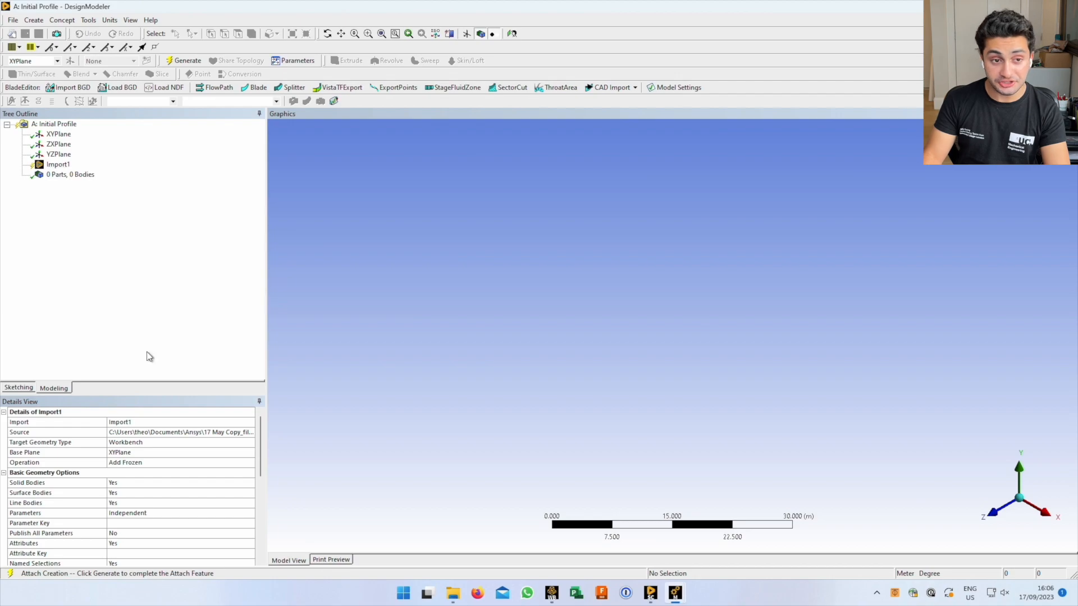
Generate the imported Initial Profile geometry and switch back to DesignModeler
{"action": "left_click", "coordinate": [183, 61]}
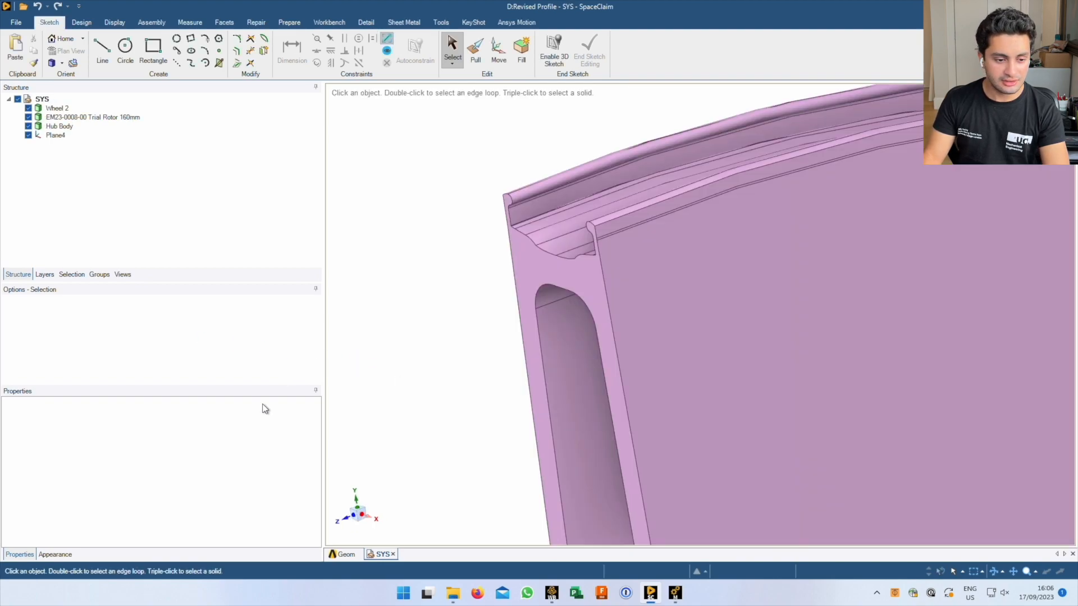
{"action": "key", "text": "alt+Tab"}
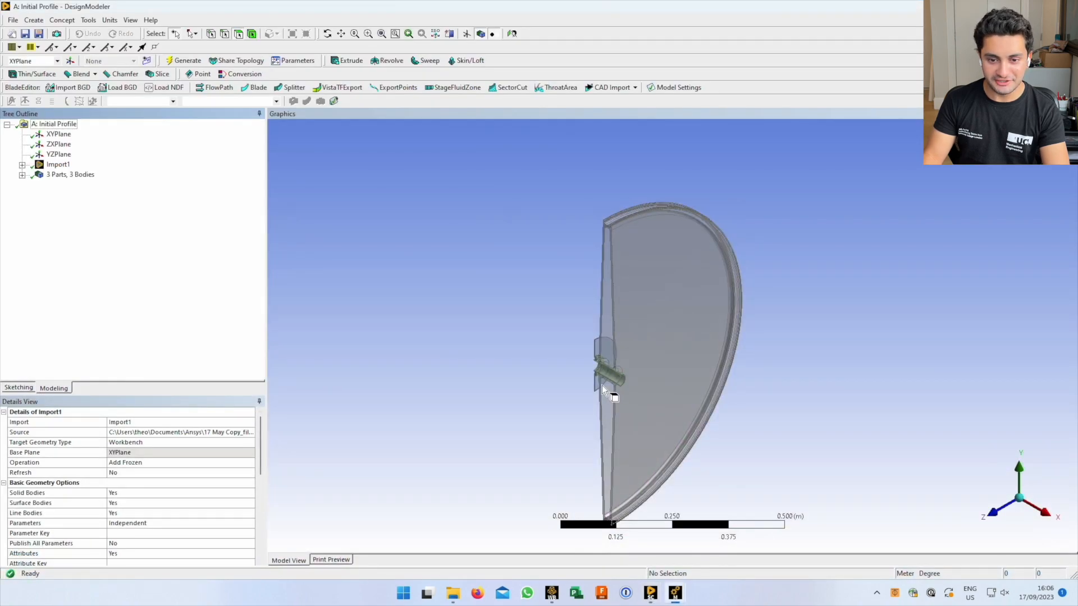
{"action": "scroll", "coordinate": [602, 387], "scroll_direction": "down", "scroll_amount": 1}
{"action": "scroll", "coordinate": [611, 368], "scroll_direction": "up", "scroll_amount": 1}
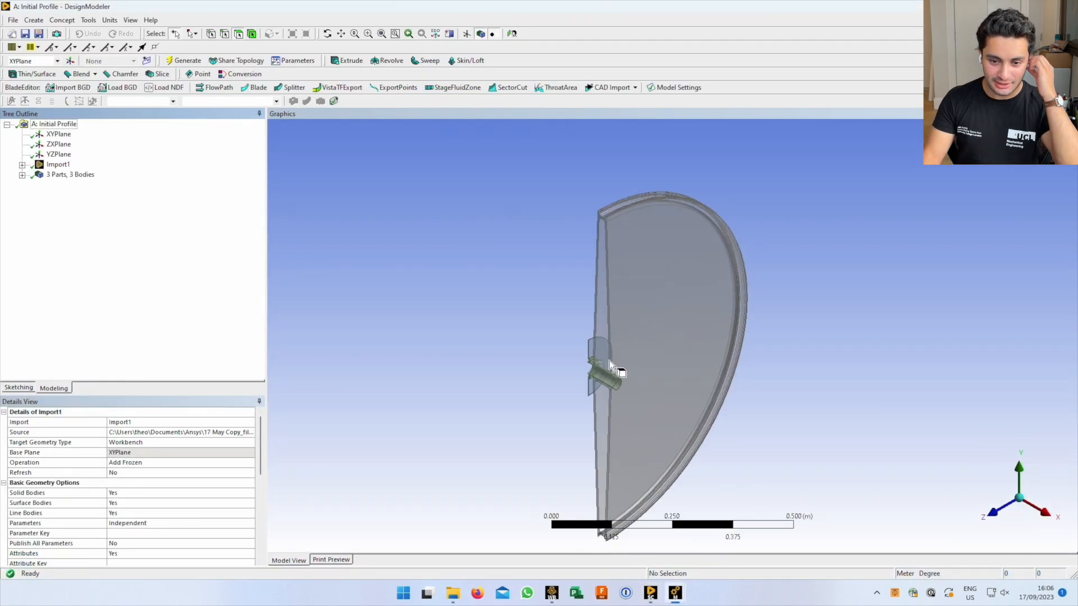
{"action": "scroll", "coordinate": [498, 306], "scroll_direction": "up", "scroll_amount": 1}
Rotate, zoom and pan the view to centre on the wheel rim
{"action": "middle_click_drag", "start_coordinate": [567, 274], "coordinate": [593, 354]}
{"action": "scroll", "coordinate": [588, 252], "scroll_direction": "up", "scroll_amount": 1}
{"action": "scroll", "coordinate": [526, 228], "scroll_direction": "up", "scroll_amount": 1}
{"action": "middle_click_drag", "start_coordinate": [546, 265], "coordinate": [596, 348], "text": "ctrl"}
{"action": "scroll", "coordinate": [644, 373], "scroll_direction": "up", "scroll_amount": 2}
{"action": "middle_click_drag", "start_coordinate": [544, 258], "coordinate": [594, 347], "text": "ctrl"}
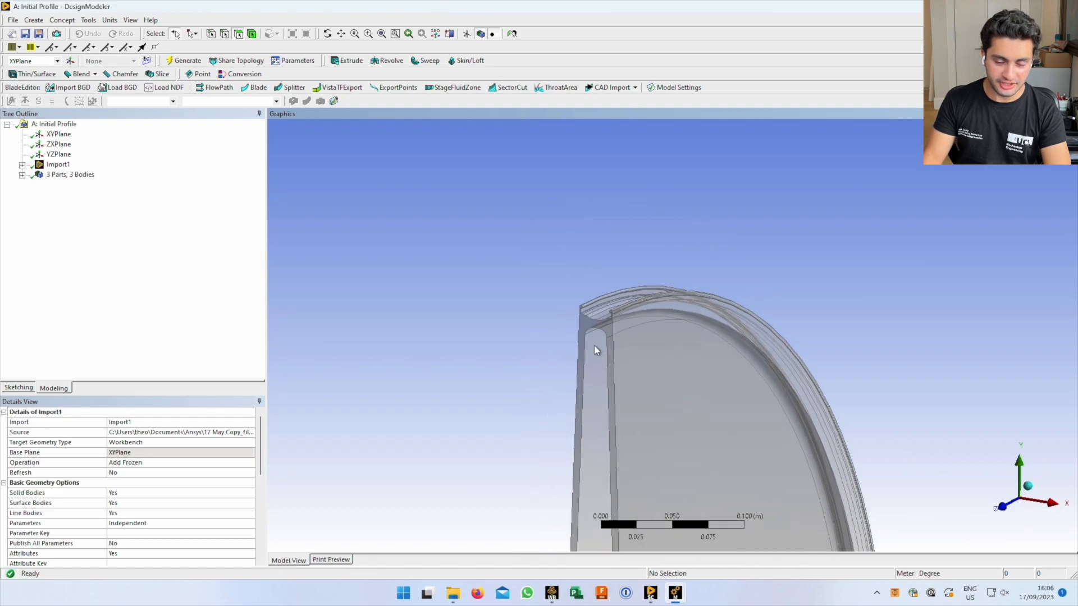
{"action": "scroll", "coordinate": [577, 307], "scroll_direction": "up", "scroll_amount": 1}
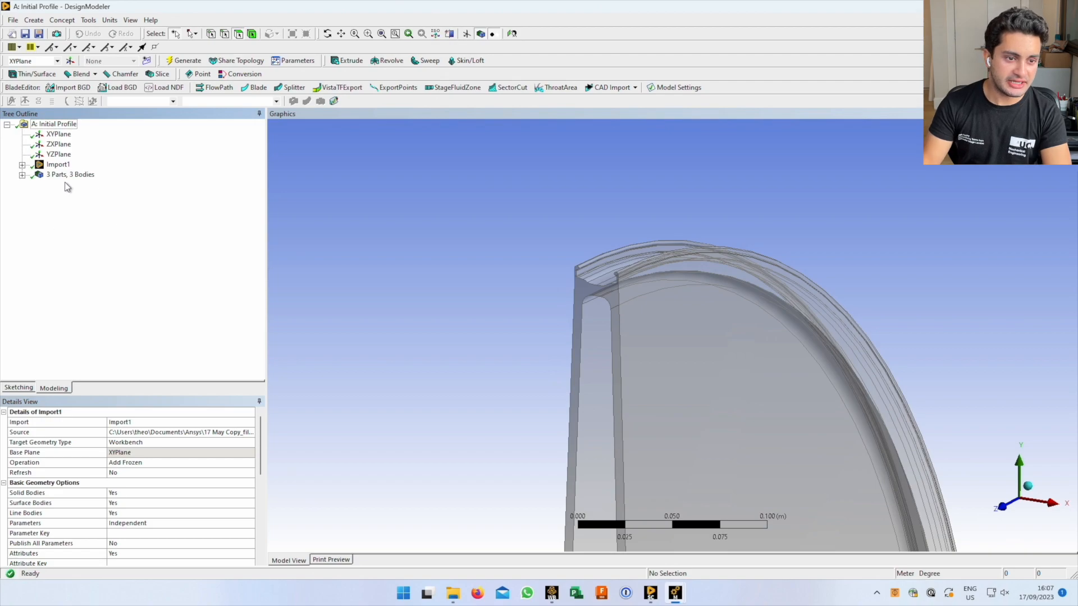
Add a Symmetry1 feature from Tools > Symmetry and show its settings
{"action": "left_click", "coordinate": [89, 20]}
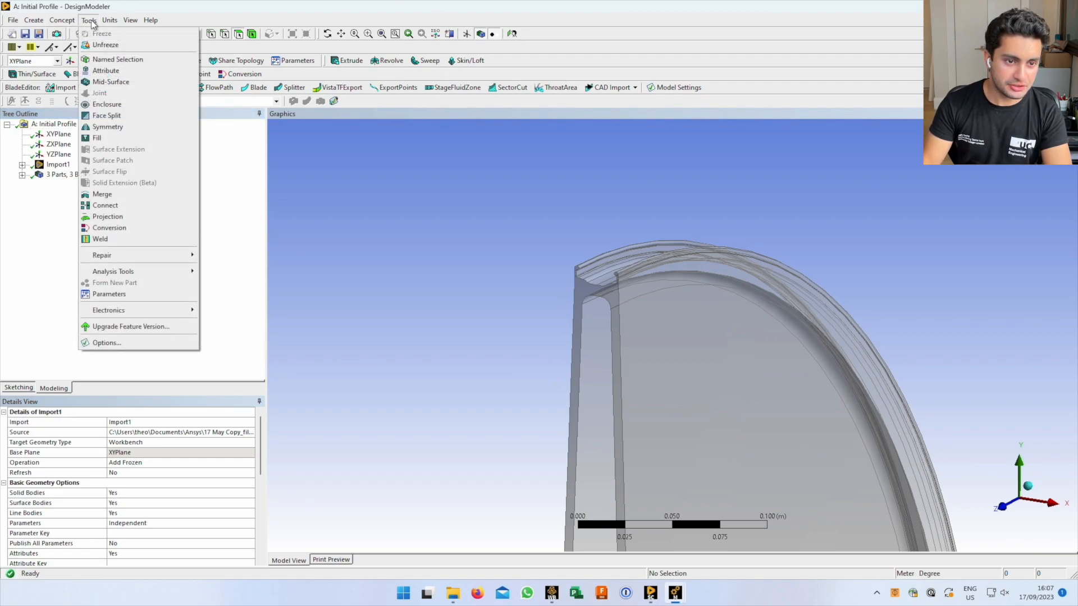
{"action": "left_click", "coordinate": [107, 127]}
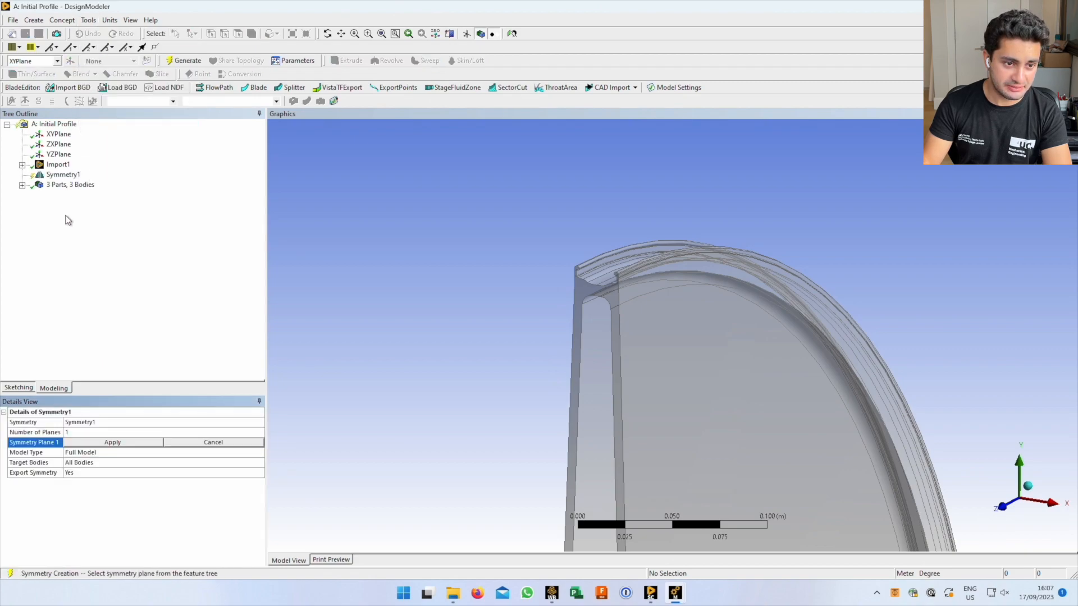
{"action": "left_click", "coordinate": [63, 176]}
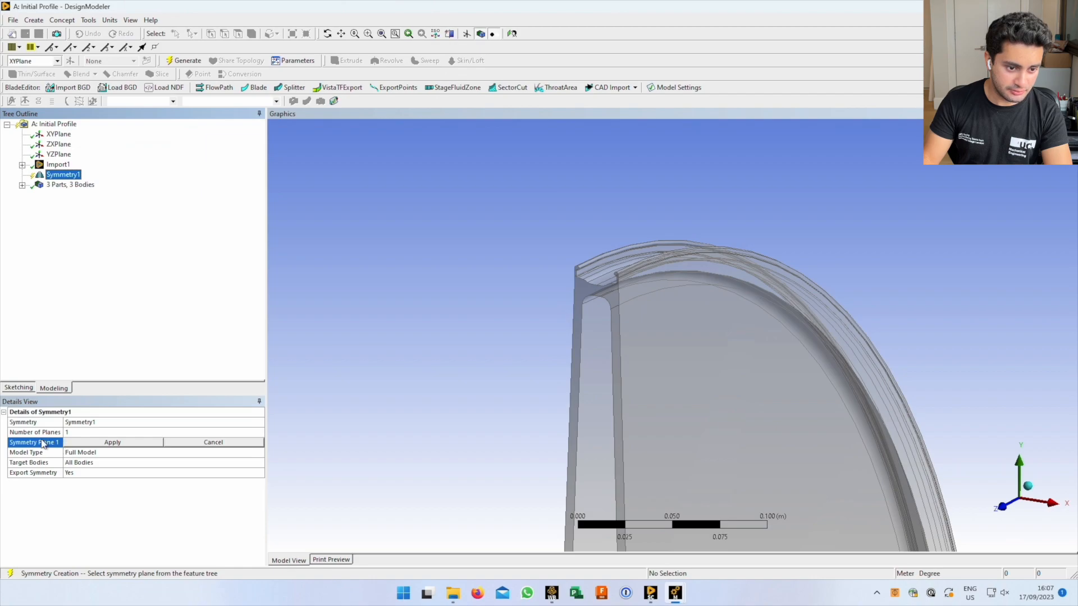
{"action": "middle_click_drag", "start_coordinate": [584, 310], "coordinate": [616, 400]}
{"action": "scroll", "coordinate": [615, 399], "scroll_direction": "down", "scroll_amount": 1}
{"action": "scroll", "coordinate": [615, 399], "scroll_direction": "up", "scroll_amount": 2}
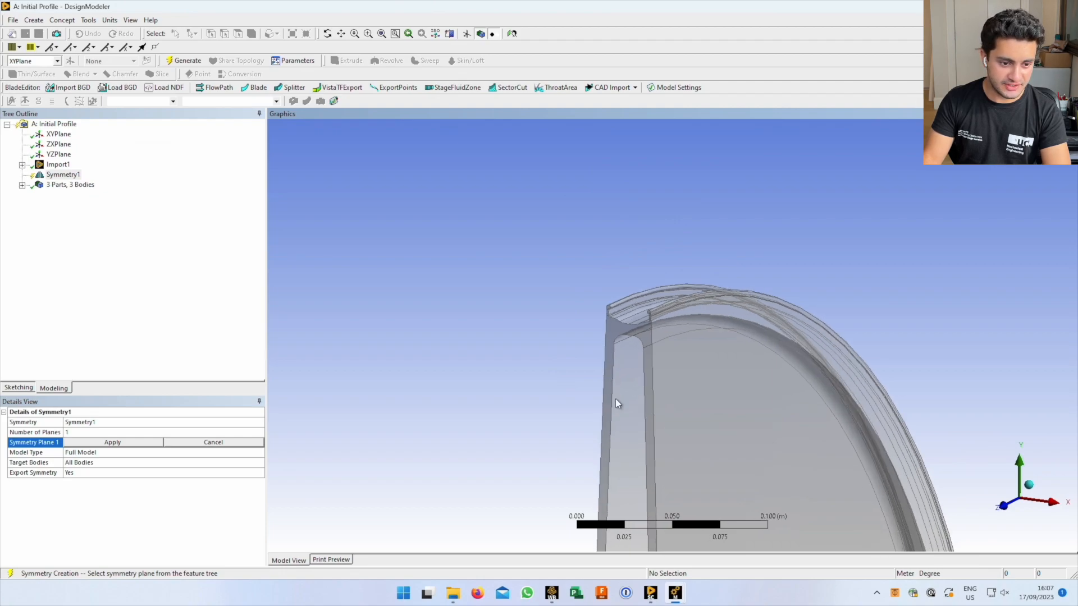
{"action": "scroll", "coordinate": [601, 321], "scroll_direction": "up", "scroll_amount": 1}
{"action": "scroll", "coordinate": [596, 328], "scroll_direction": "up", "scroll_amount": 1}
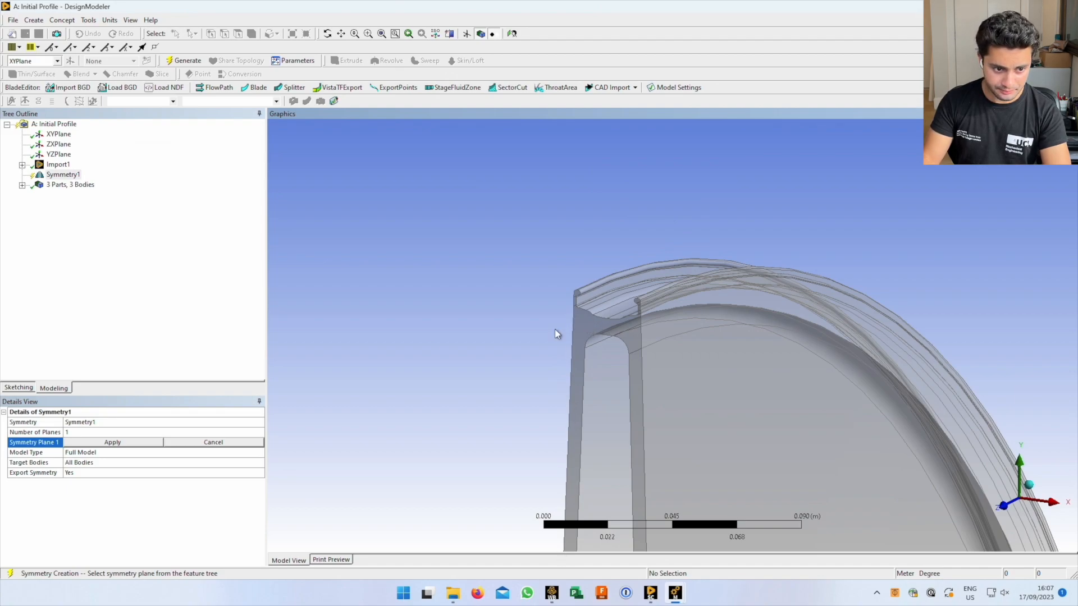
Activate the Symmetry Plane 1 field, bring the wheel hub into view, and expand Import1
{"action": "left_click", "coordinate": [134, 438]}
{"action": "left_click", "coordinate": [121, 444]}
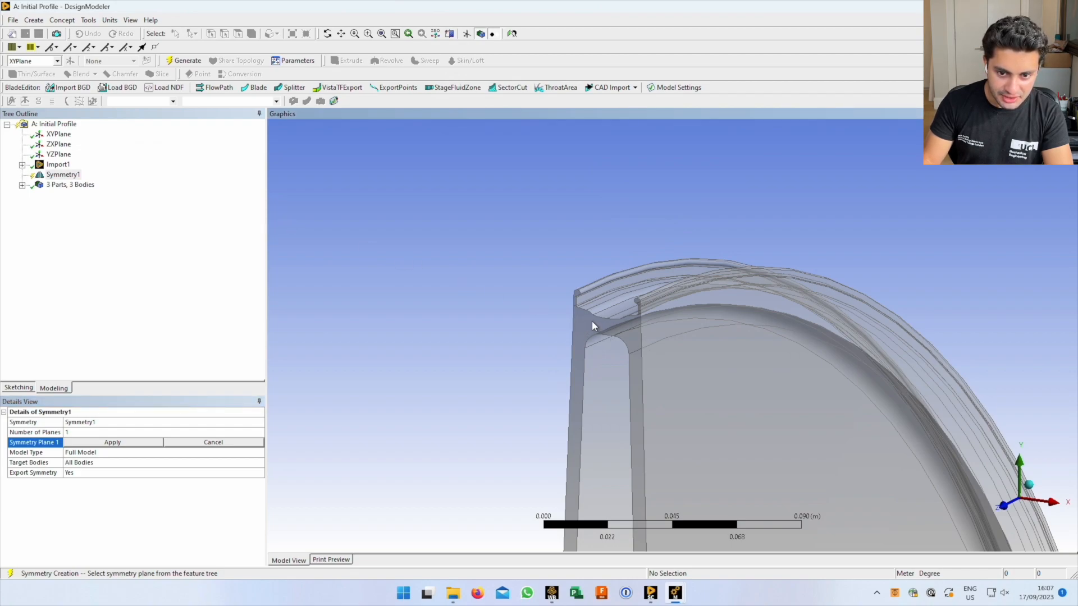
{"action": "scroll", "coordinate": [596, 504], "scroll_direction": "down", "scroll_amount": 5}
{"action": "middle_click_drag", "start_coordinate": [633, 323], "coordinate": [646, 147], "text": "ctrl"}
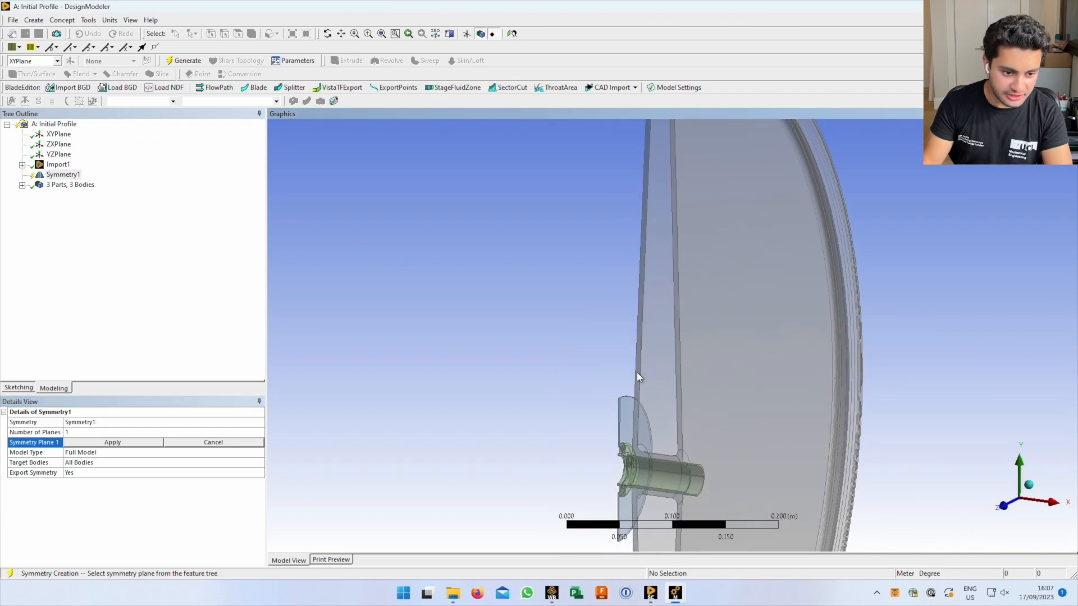
{"action": "middle_click_drag", "start_coordinate": [639, 370], "coordinate": [628, 273], "text": "ctrl"}
{"action": "scroll", "coordinate": [628, 335], "scroll_direction": "up", "scroll_amount": 4}
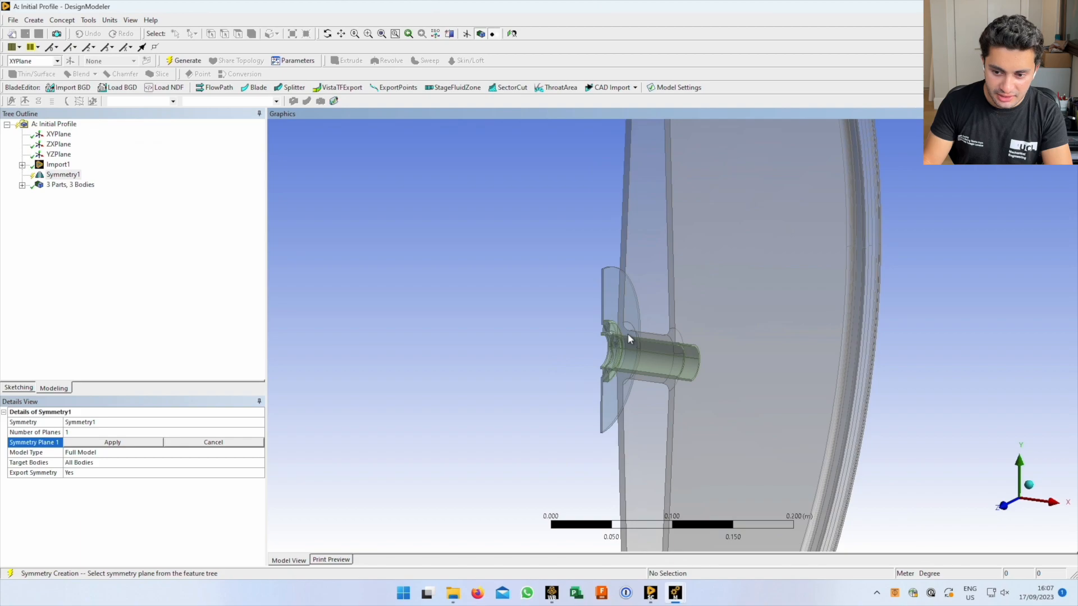
{"action": "scroll", "coordinate": [615, 339], "scroll_direction": "up", "scroll_amount": 2}
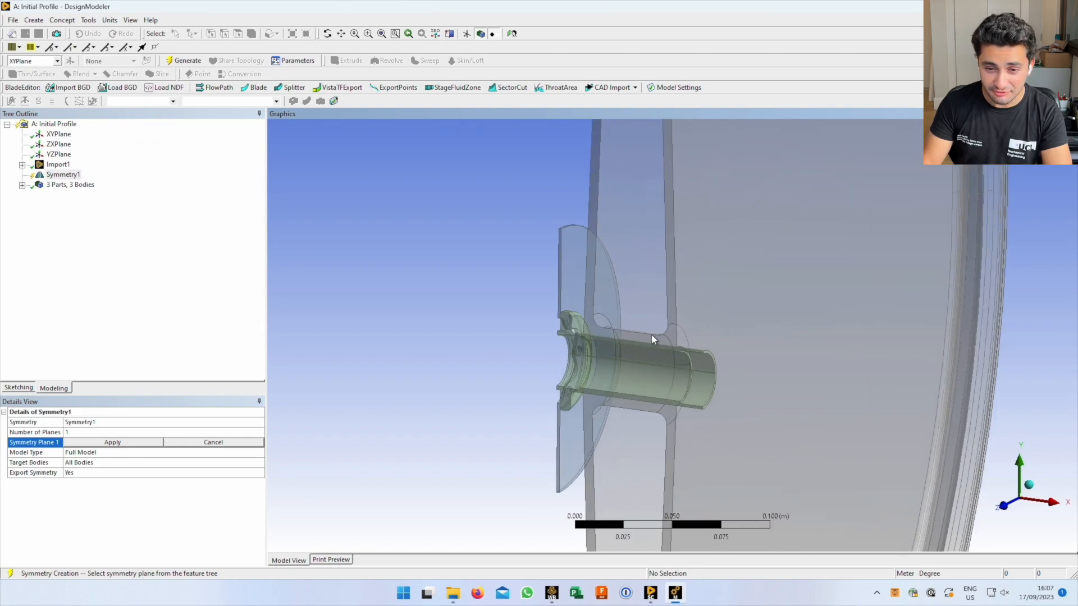
{"action": "scroll", "coordinate": [666, 335], "scroll_direction": "up", "scroll_amount": 2}
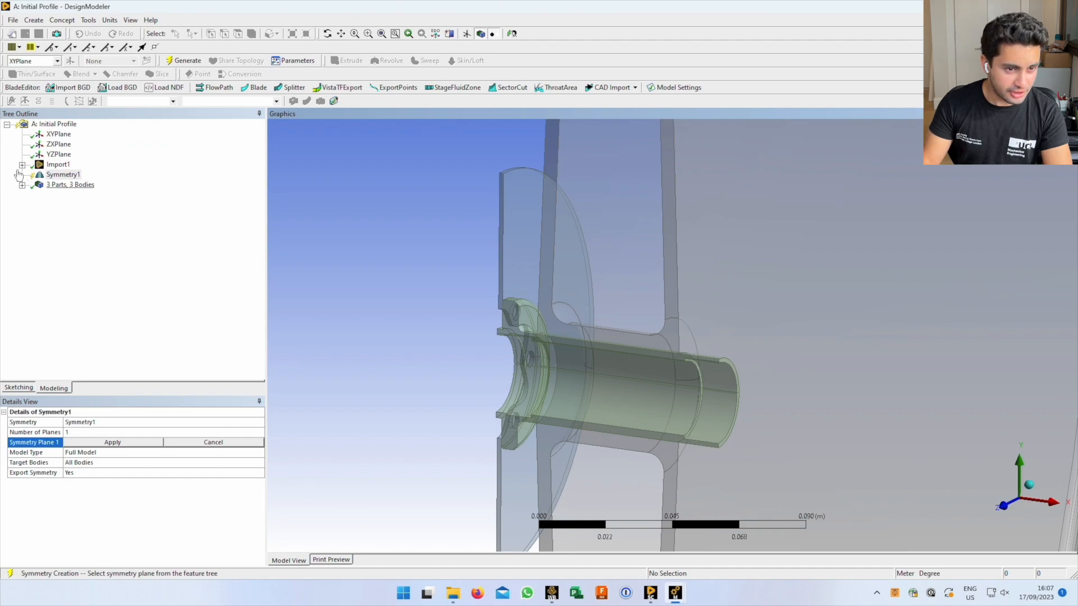
{"action": "left_click", "coordinate": [22, 165]}
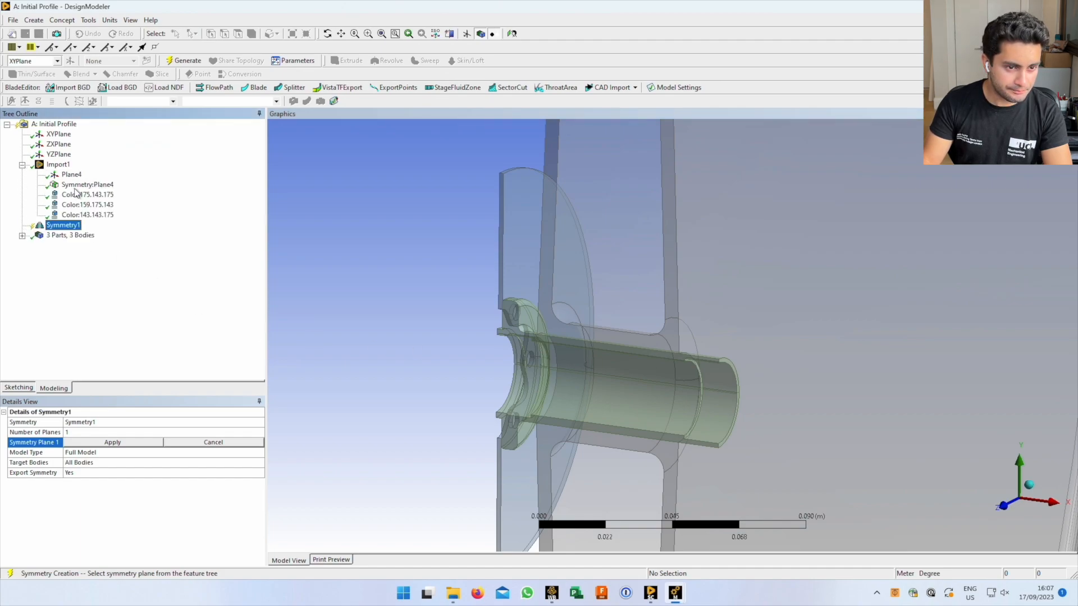
Assign Symmetry:Plane4 from the tree as Symmetry Plane 1 of Symmetry1
{"action": "left_click", "coordinate": [79, 185]}
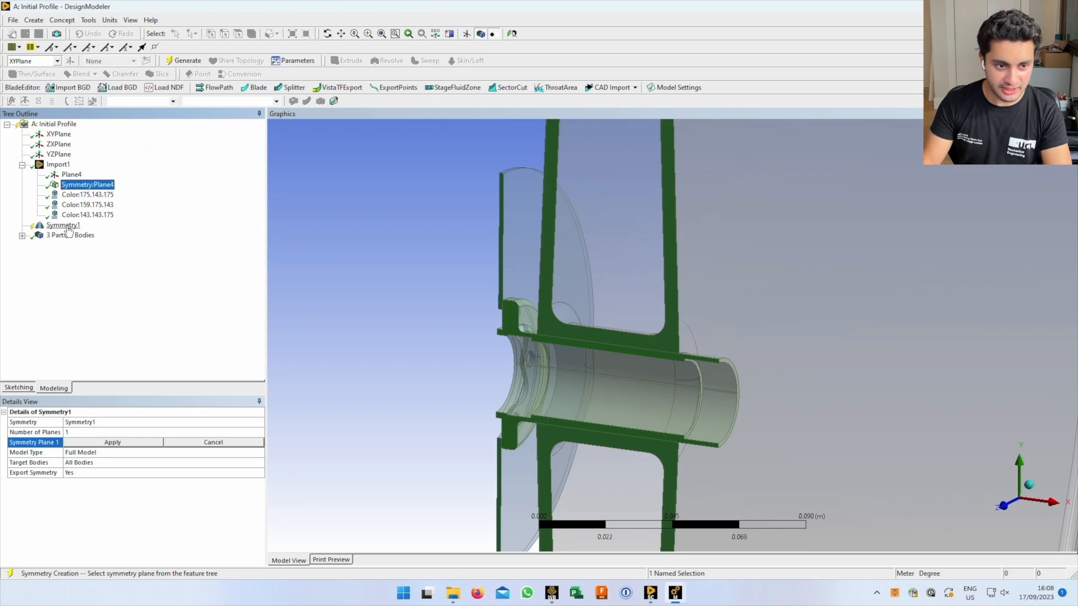
{"action": "left_click", "coordinate": [61, 227]}
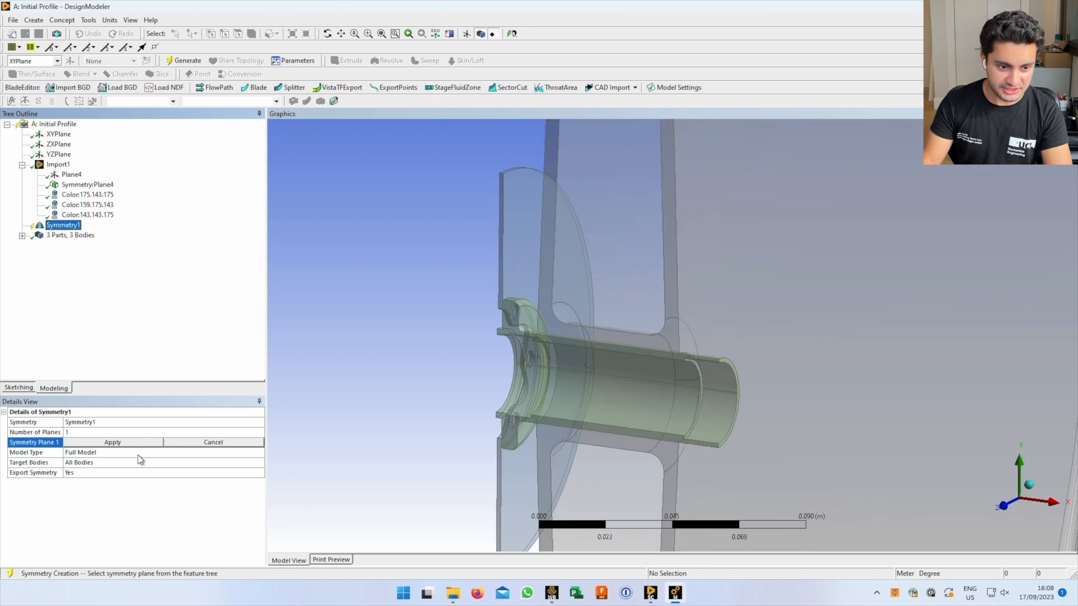
{"action": "left_click", "coordinate": [113, 433]}
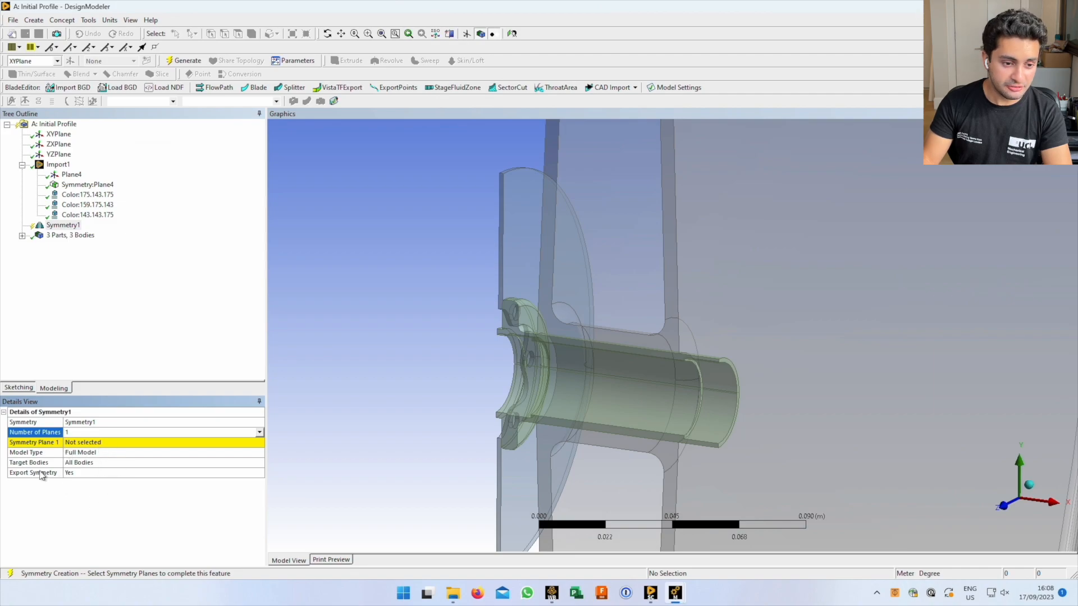
{"action": "left_click", "coordinate": [104, 444]}
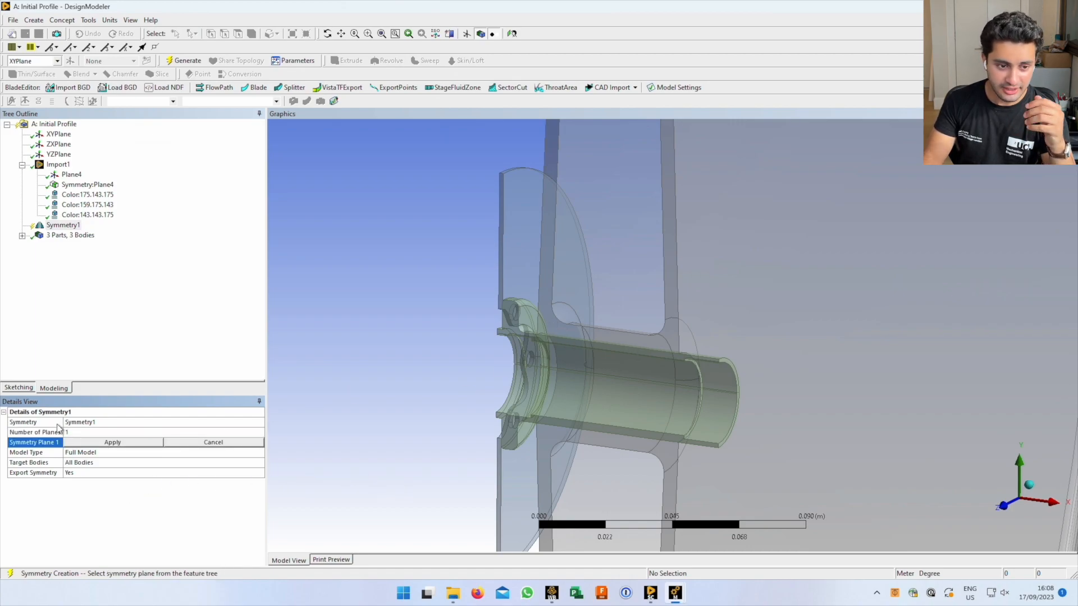
{"action": "left_click", "coordinate": [87, 185]}
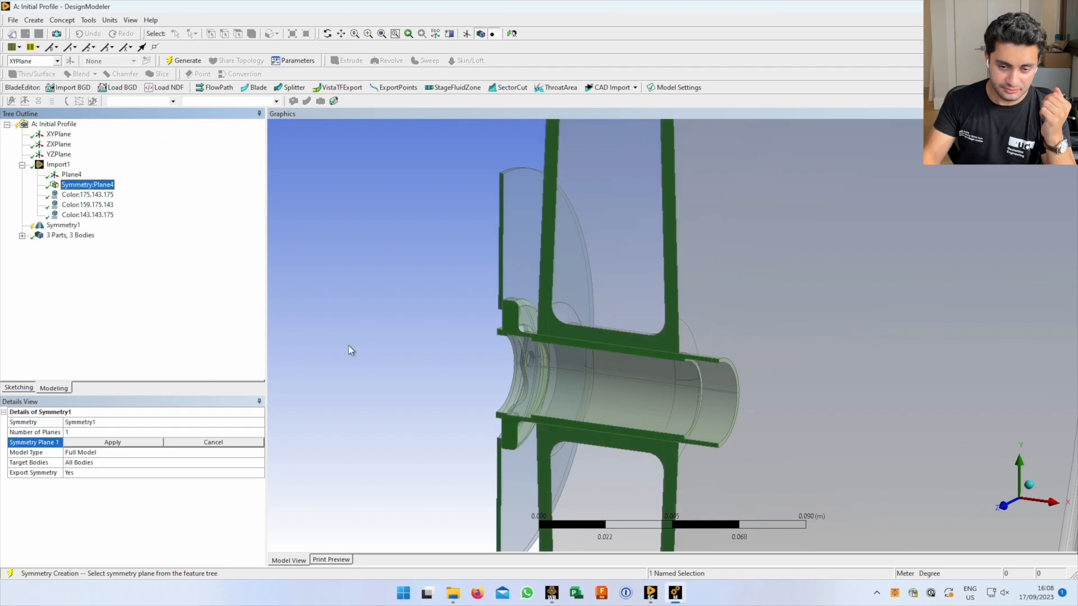
{"action": "scroll", "coordinate": [536, 368], "scroll_direction": "down", "scroll_amount": 1}
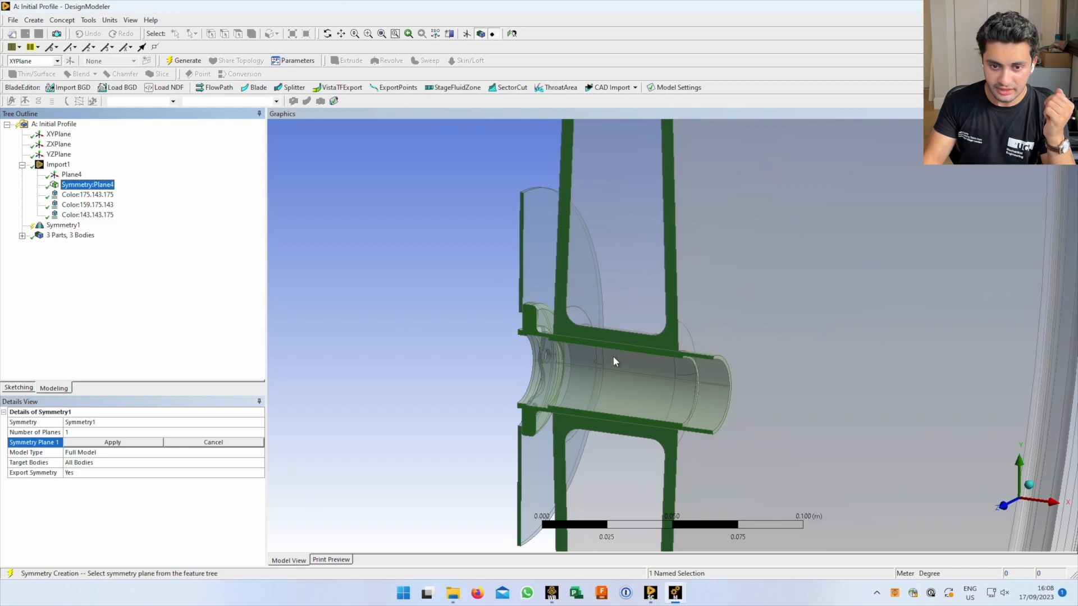
{"action": "scroll", "coordinate": [615, 362], "scroll_direction": "down", "scroll_amount": 3}
{"action": "scroll", "coordinate": [616, 368], "scroll_direction": "down", "scroll_amount": 1}
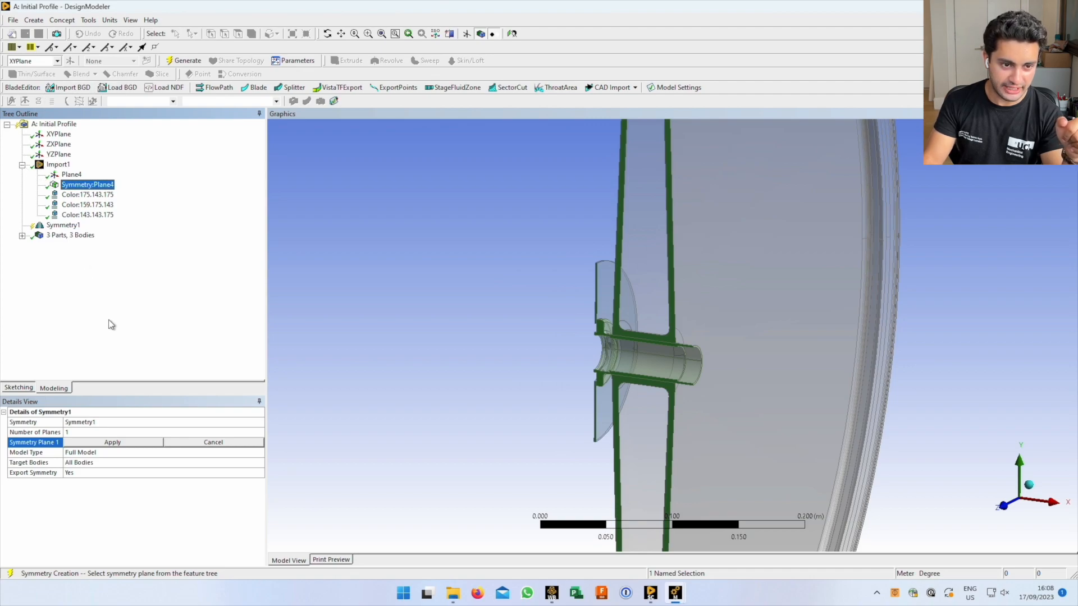
{"action": "left_click", "coordinate": [70, 175]}
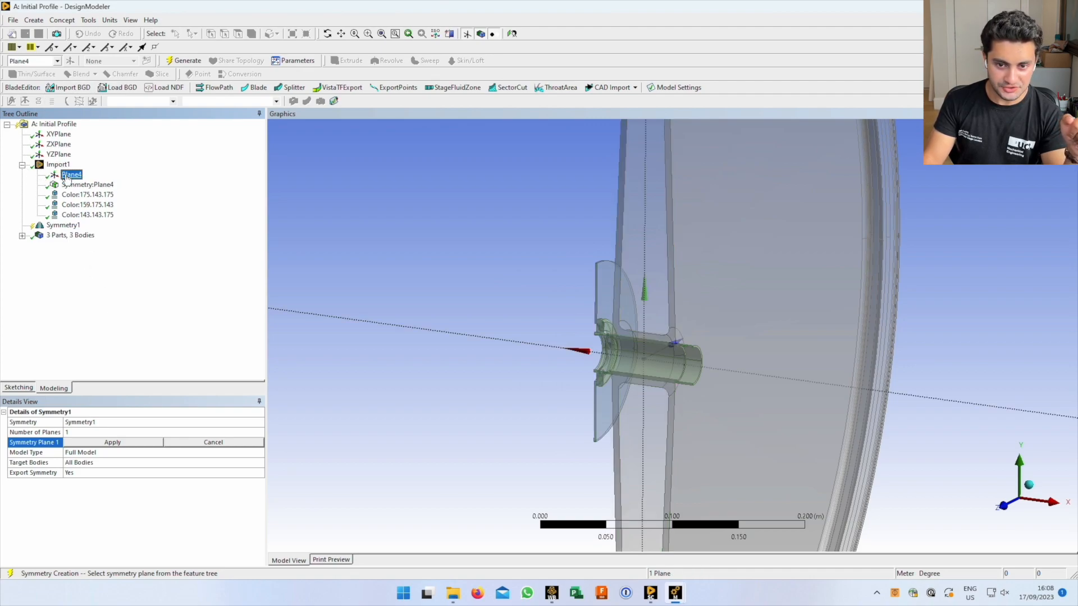
{"action": "left_click", "coordinate": [69, 185]}
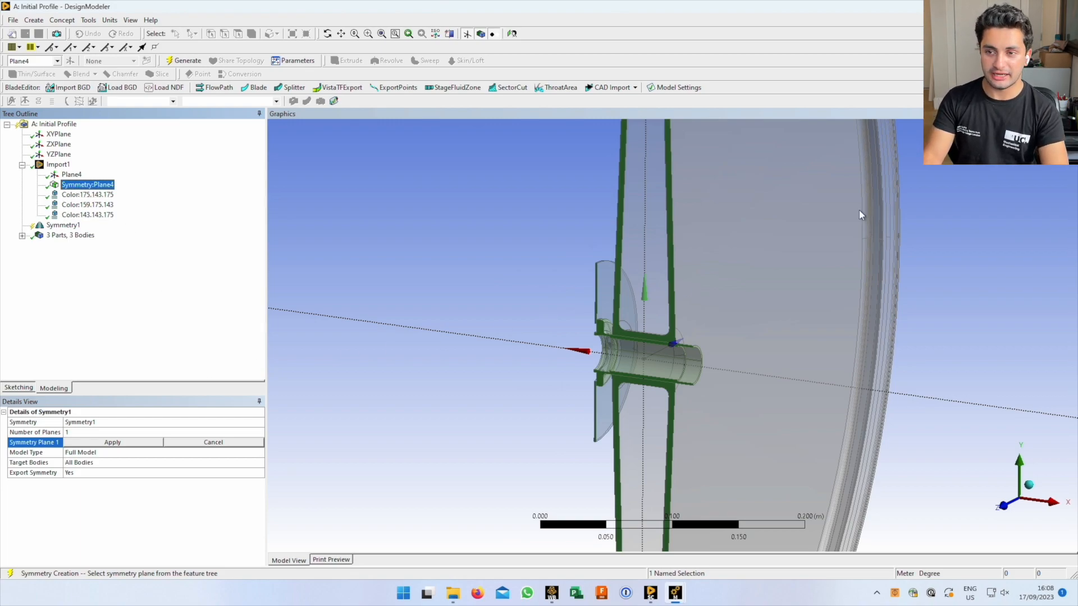
Regenerate Symmetry1 with F5 and switch to the Workbench project window
{"action": "key", "text": "F5"}
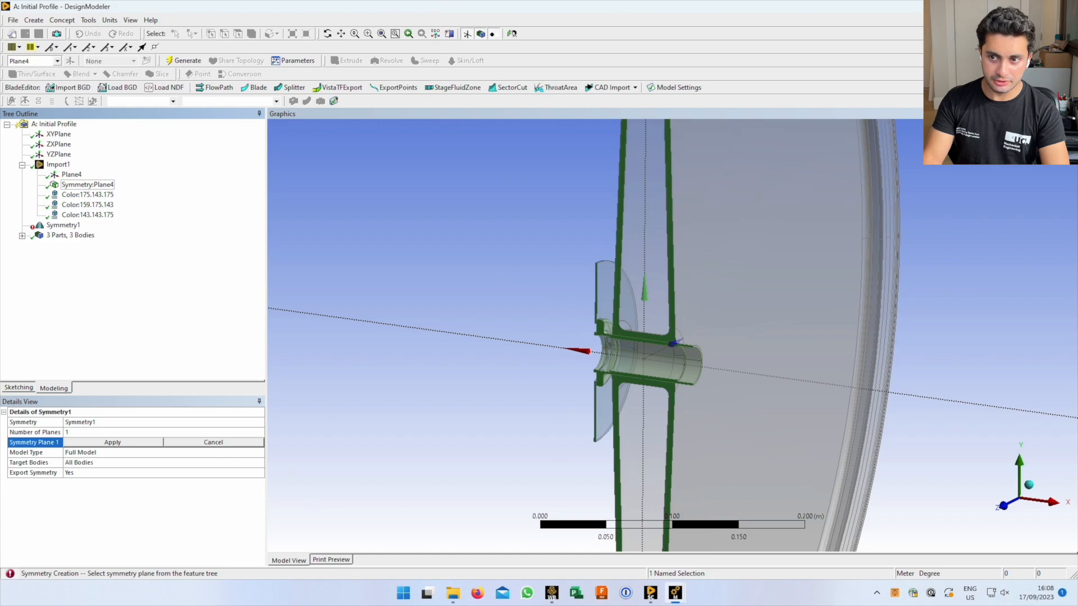
{"action": "key", "text": "alt+Tab"}
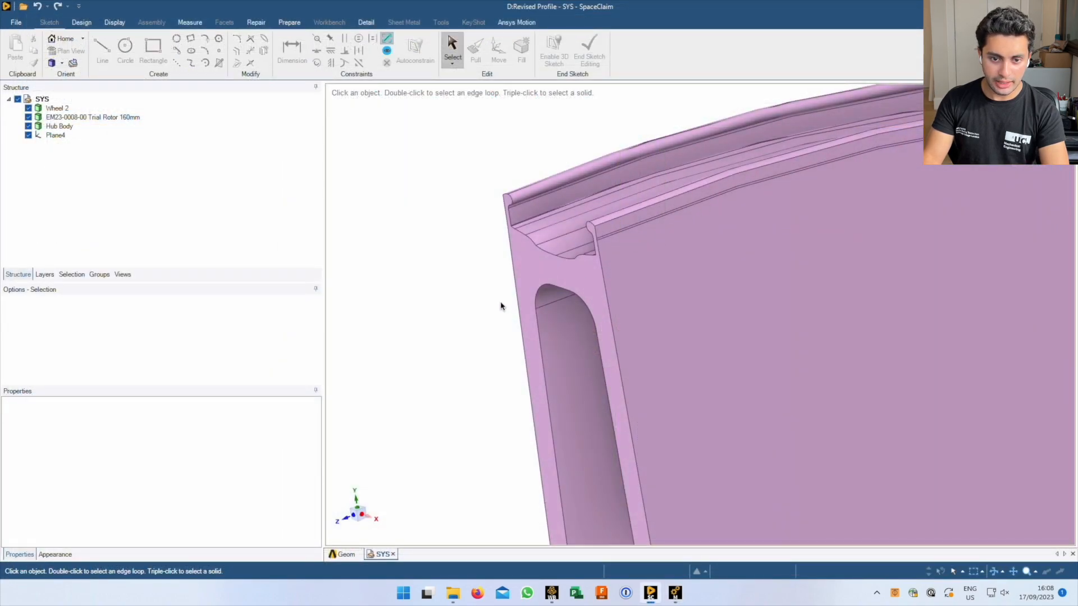
{"action": "key", "text": "alt+Tab"}
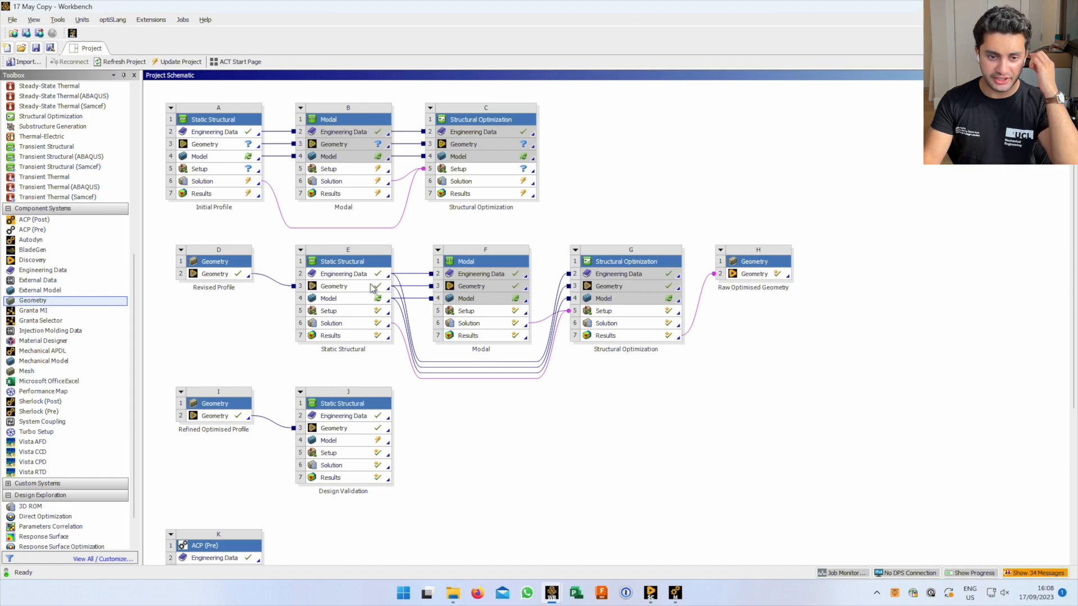
Check which systems share E's Engineering Data, then open it for systems E, F and G
{"action": "left_click", "coordinate": [358, 276]}
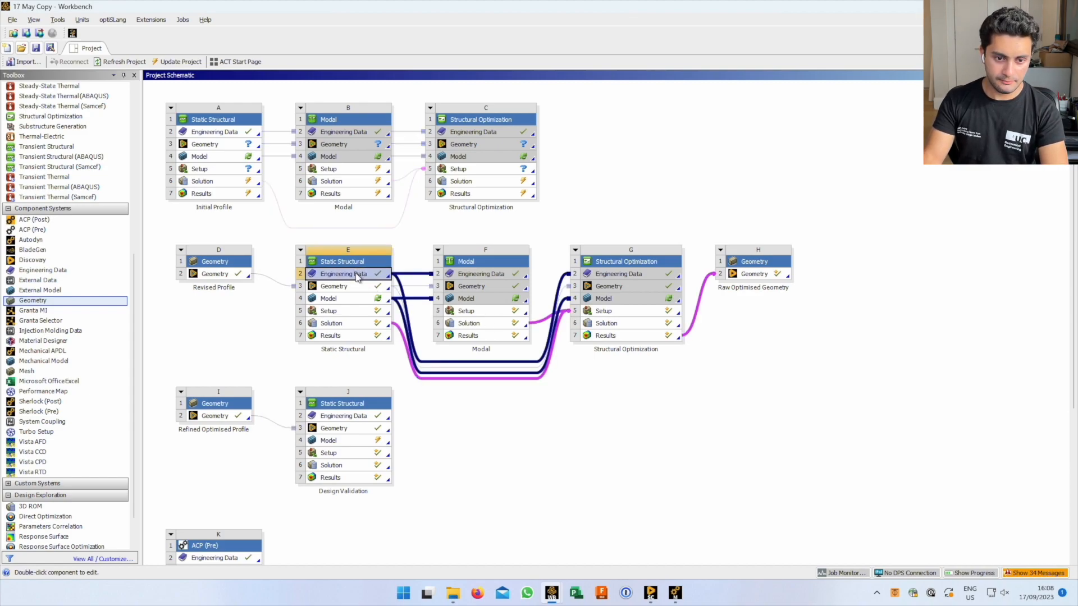
{"action": "left_click", "coordinate": [268, 341]}
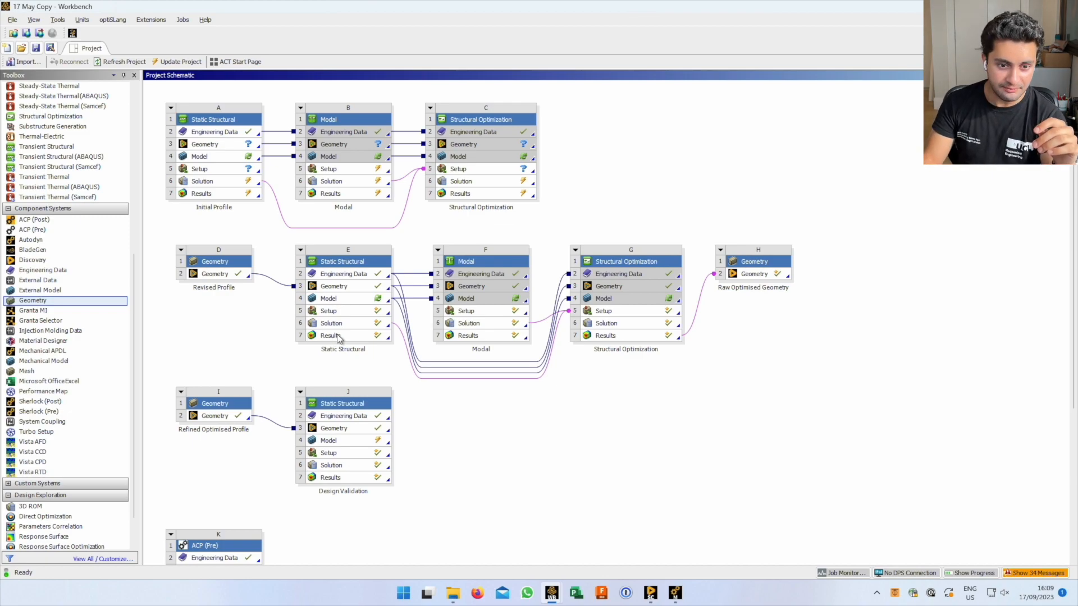
{"action": "double_click", "coordinate": [334, 298]}
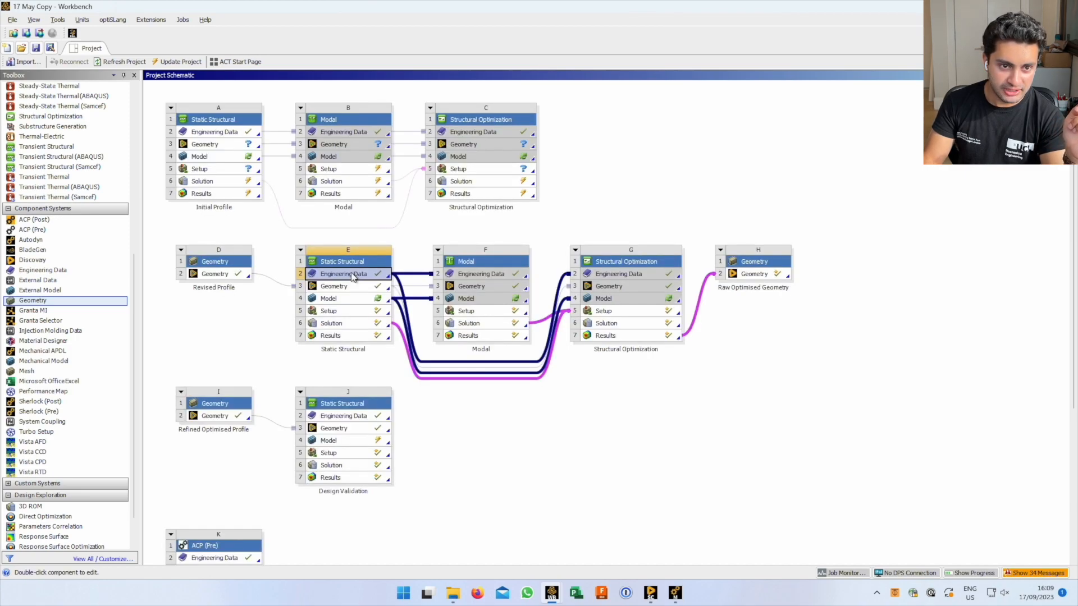
{"action": "double_click", "coordinate": [352, 274]}
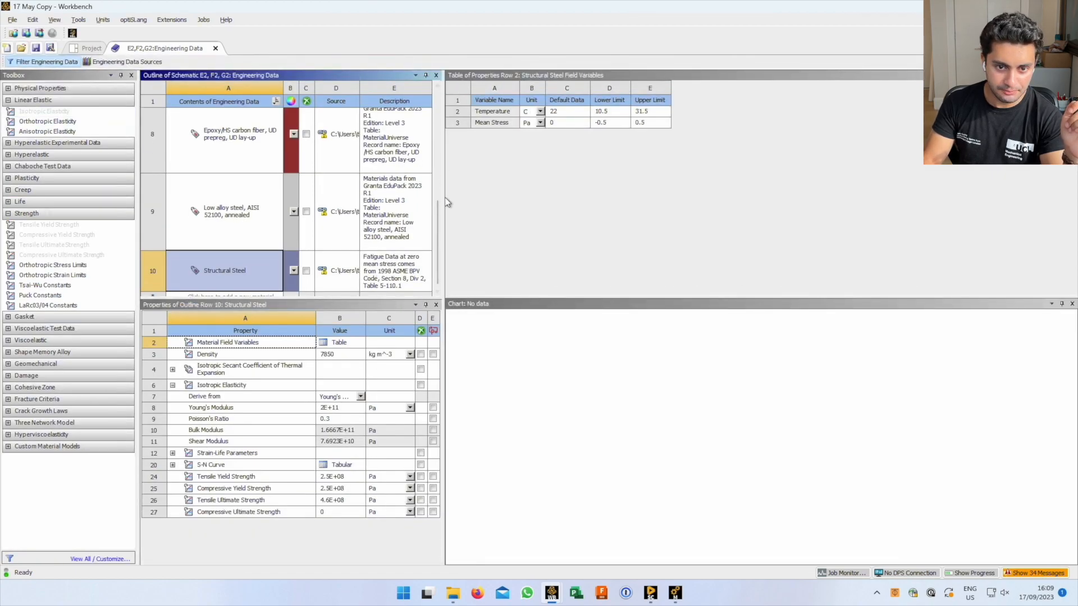
Widen and heighten the materials outline to show more rows and full descriptions
{"action": "left_click_drag", "start_coordinate": [444, 196], "coordinate": [793, 208]}
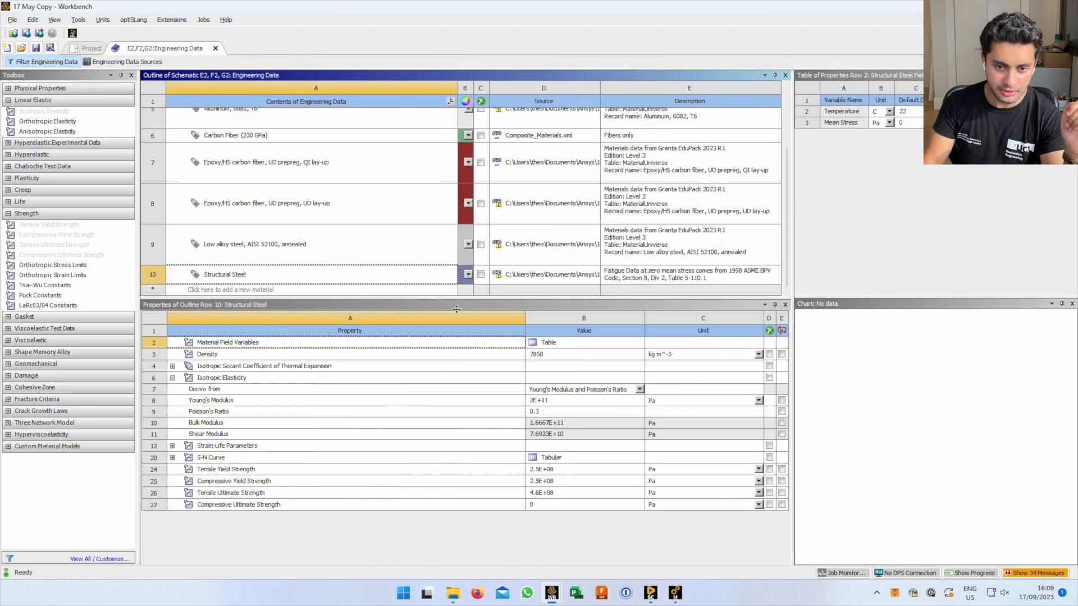
{"action": "left_click_drag", "start_coordinate": [465, 298], "coordinate": [464, 378]}
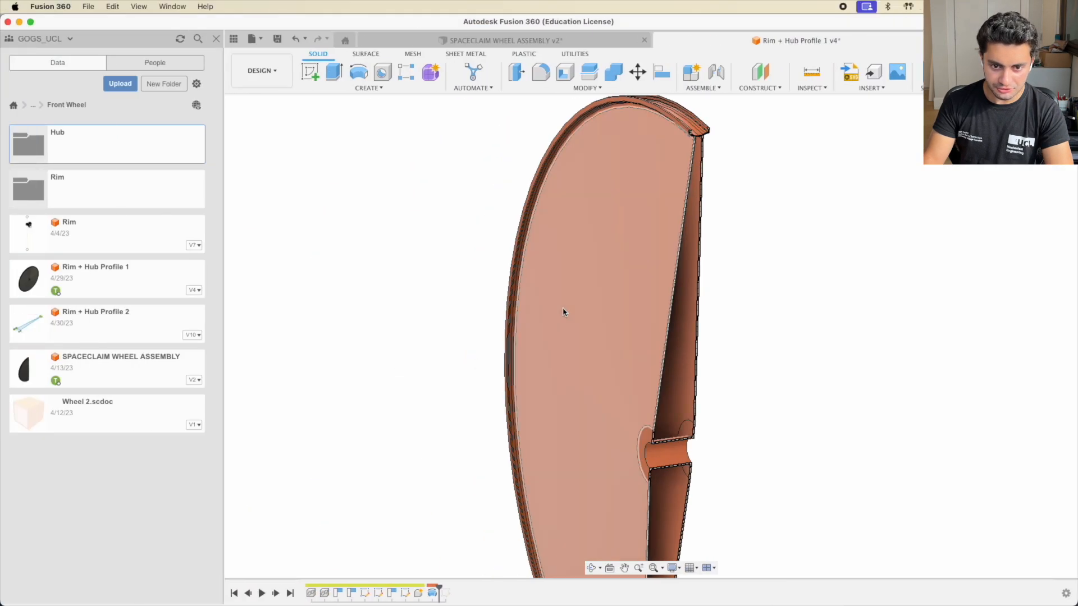
{"action": "scroll", "coordinate": [675, 442], "scroll_direction": "up", "scroll_amount": 3}
{"action": "middle_click_drag", "start_coordinate": [662, 482], "coordinate": [750, 377]}
{"action": "scroll", "coordinate": [730, 387], "scroll_direction": "up", "scroll_amount": 2}
{"action": "scroll", "coordinate": [686, 425], "scroll_direction": "down", "scroll_amount": 10}
{"action": "scroll", "coordinate": [678, 416], "scroll_direction": "up", "scroll_amount": 8}
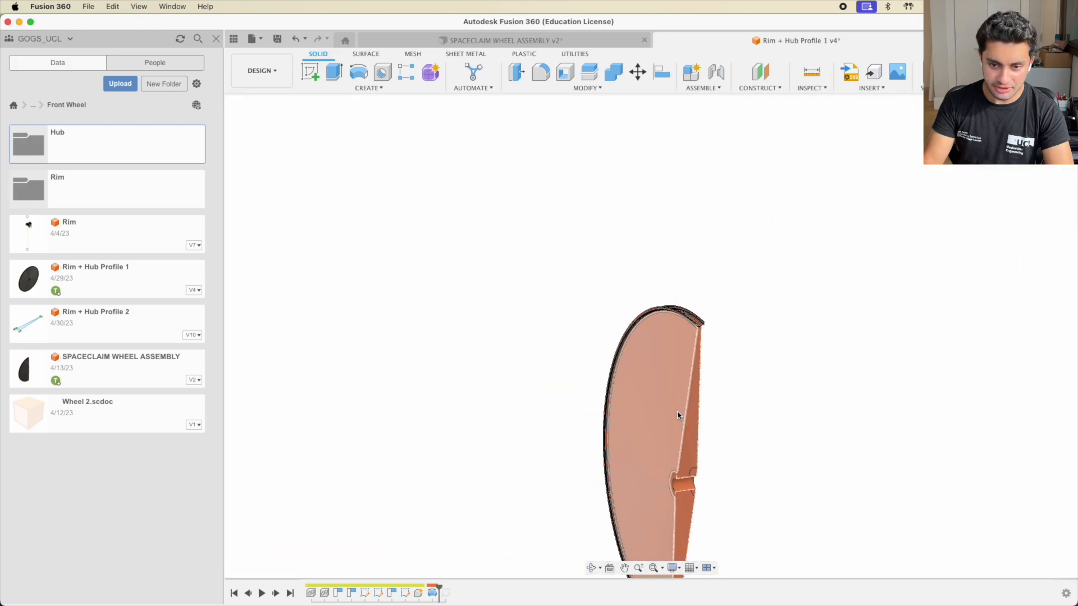
{"action": "left_click", "coordinate": [700, 235]}
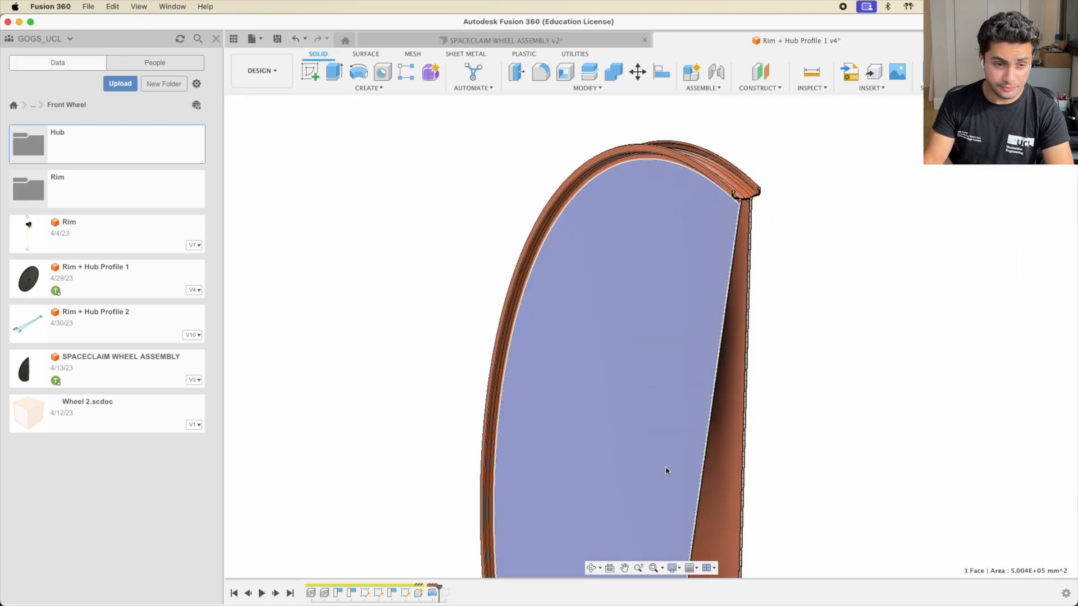
{"action": "left_click", "coordinate": [276, 335]}
{"action": "middle_click_drag", "start_coordinate": [669, 414], "coordinate": [638, 386]}
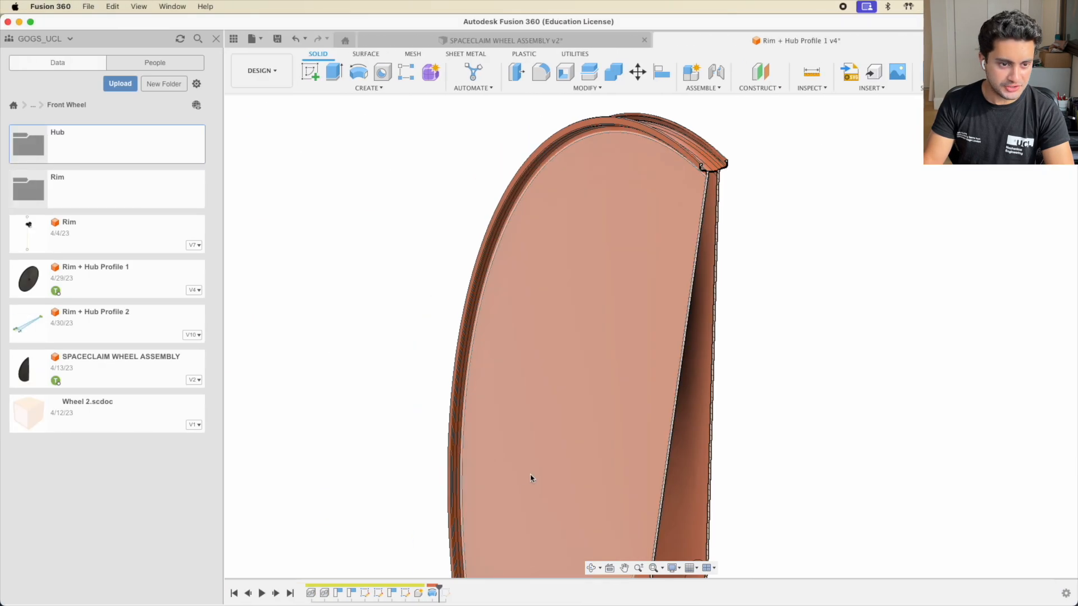
Glance at the Engineering Data Sources libraries, then go back to the Project schematic
{"action": "middle_click_drag", "start_coordinate": [532, 477], "coordinate": [528, 421], "text": "shift"}
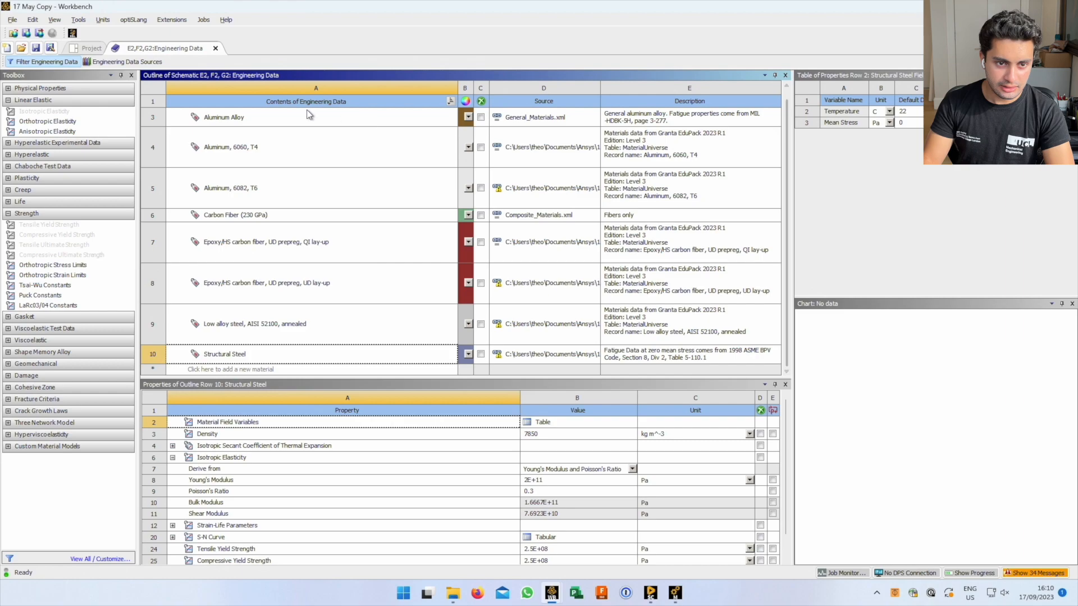
{"action": "left_click", "coordinate": [122, 63]}
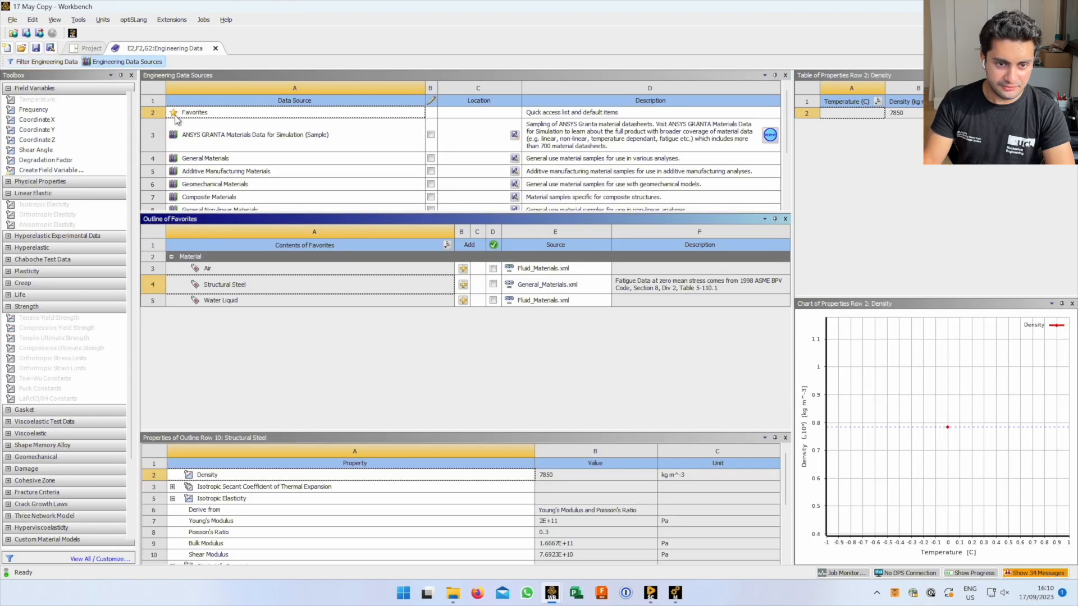
{"action": "left_click", "coordinate": [90, 48]}
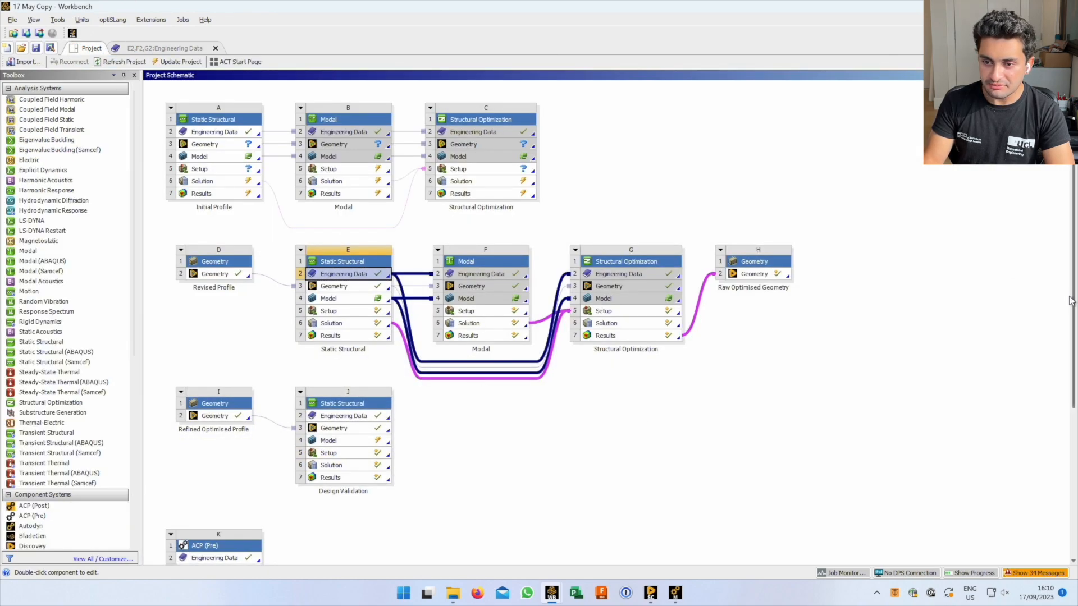
{"action": "scroll", "coordinate": [1048, 516], "scroll_direction": "down", "scroll_amount": 4}
Open system L's Engineering Data and browse the Composite Materials library's carbon and E-glass epoxies
{"action": "double_click", "coordinate": [202, 453]}
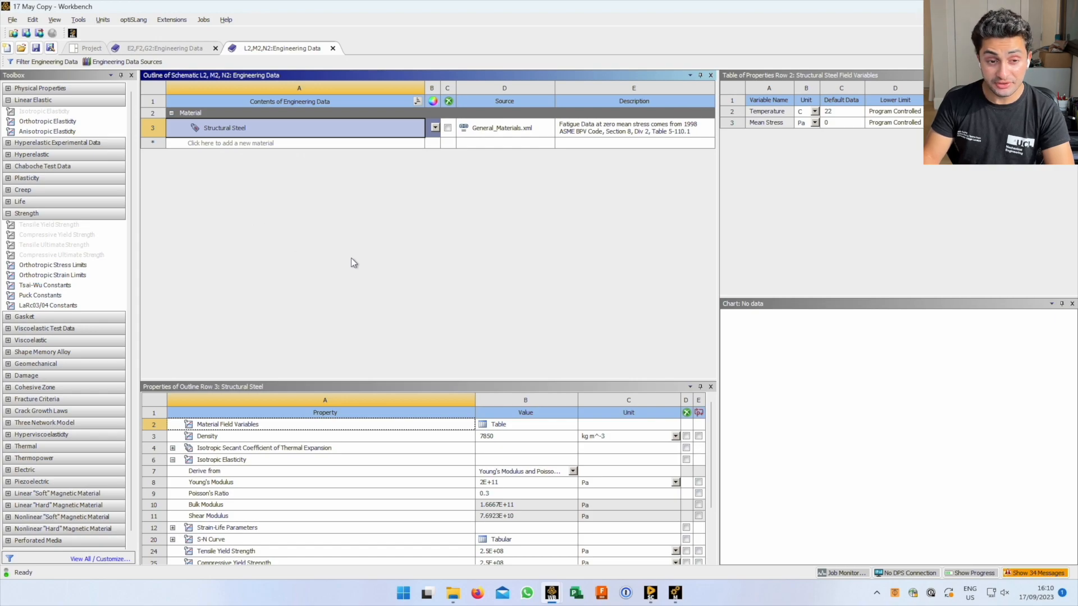
{"action": "left_click", "coordinate": [119, 62]}
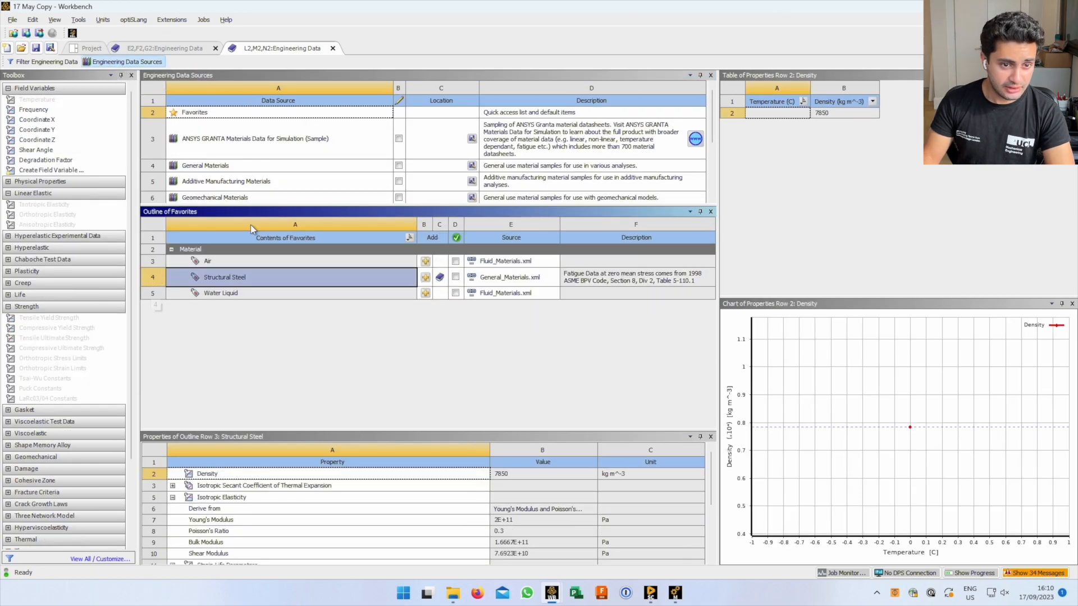
{"action": "left_click_drag", "start_coordinate": [274, 205], "coordinate": [260, 302]}
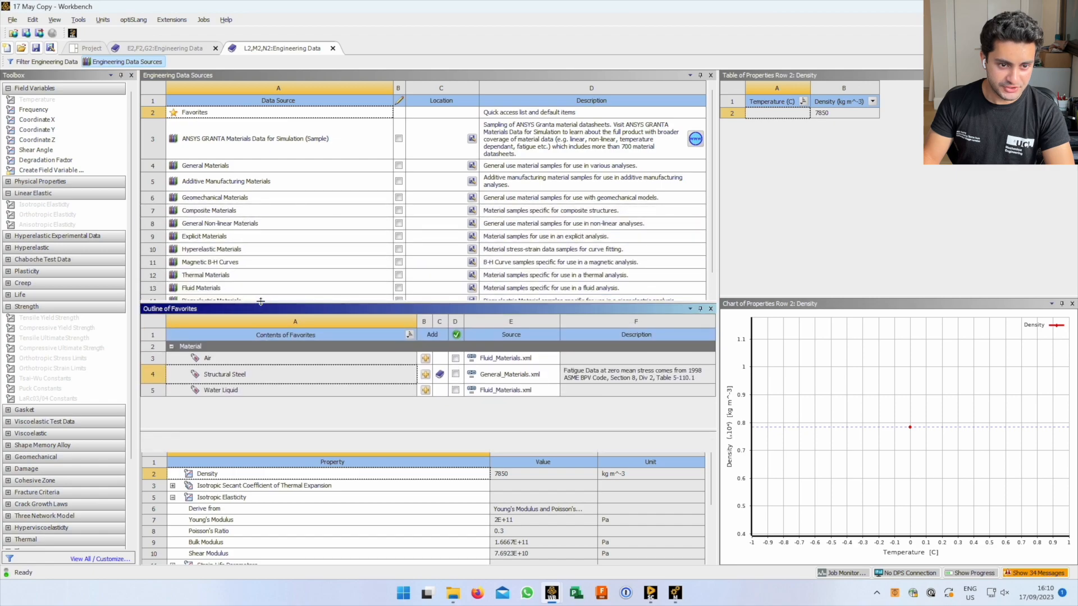
{"action": "scroll", "coordinate": [603, 180], "scroll_direction": "down", "scroll_amount": 2}
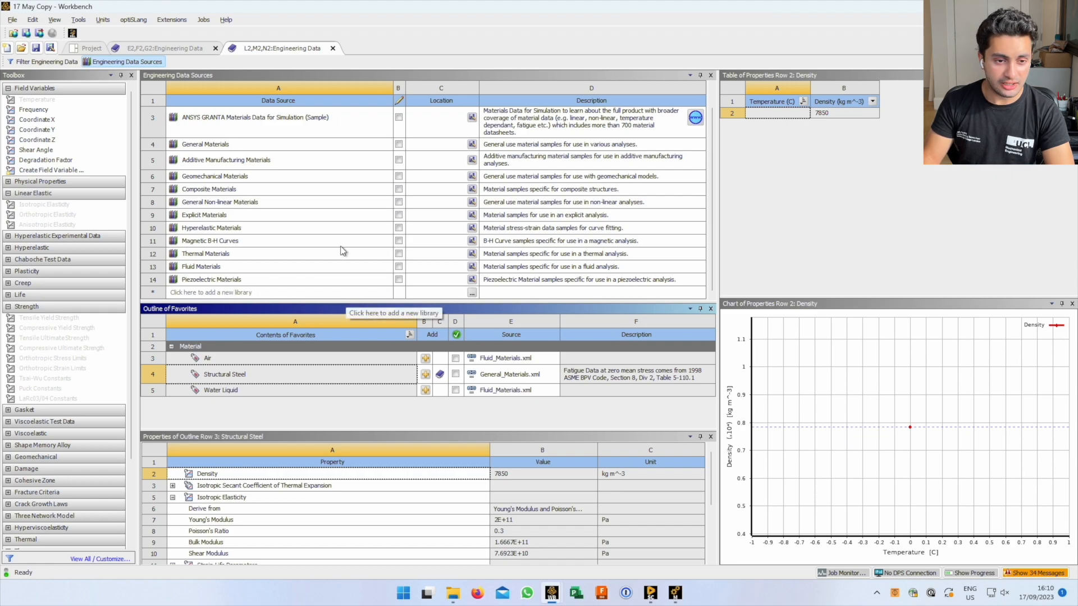
{"action": "left_click", "coordinate": [214, 190]}
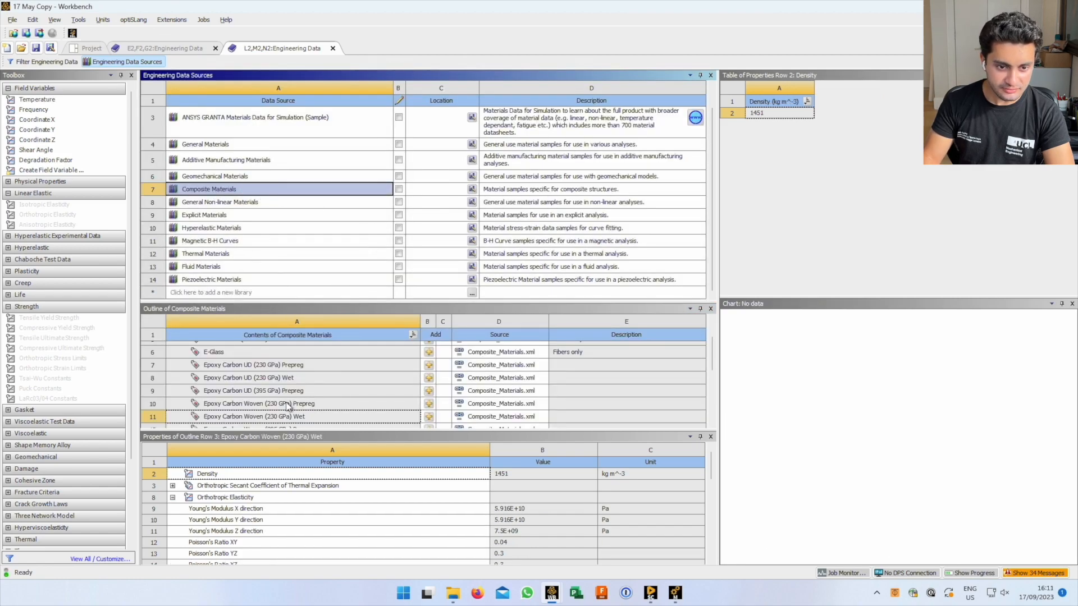
{"action": "scroll", "coordinate": [706, 417], "scroll_direction": "down", "scroll_amount": 3}
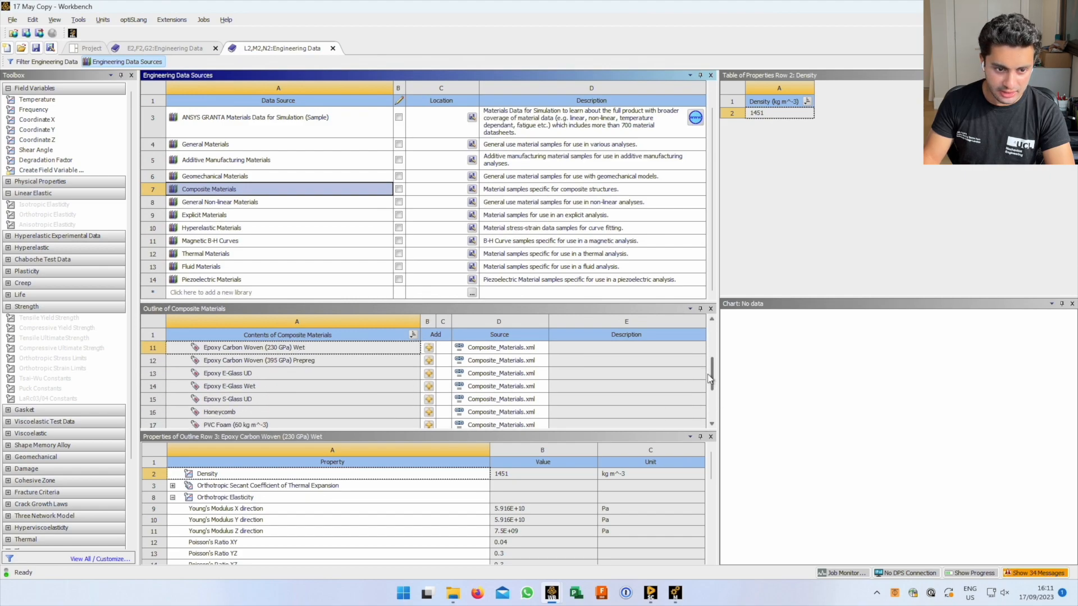
{"action": "mouse_move", "coordinate": [712, 387]}
{"action": "left_mouse_down"}
{"action": "mouse_move", "coordinate": [713, 328]}
{"action": "mouse_move", "coordinate": [712, 372]}
{"action": "left_mouse_up"}
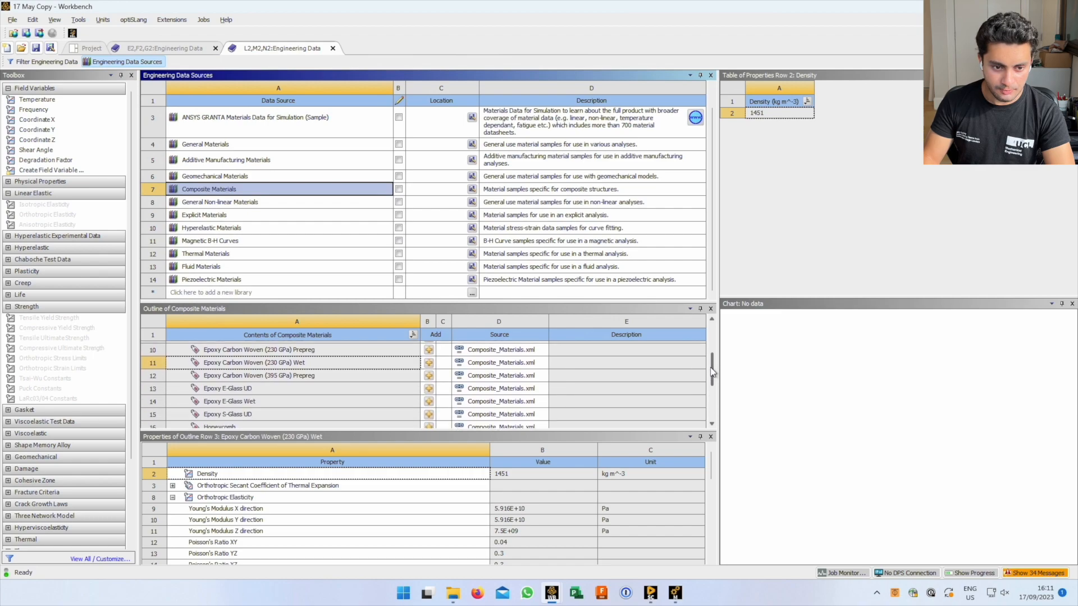
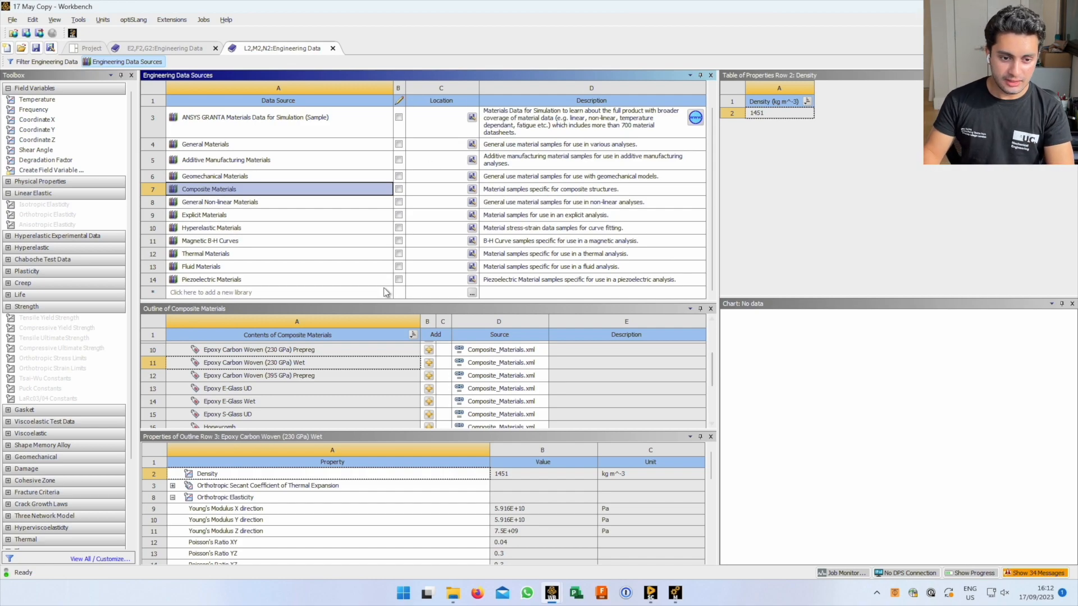
Show Epoxy Carbon Woven (395 GPa) Prepreg properties in the Composite Materials library
{"action": "left_click", "coordinate": [318, 376]}
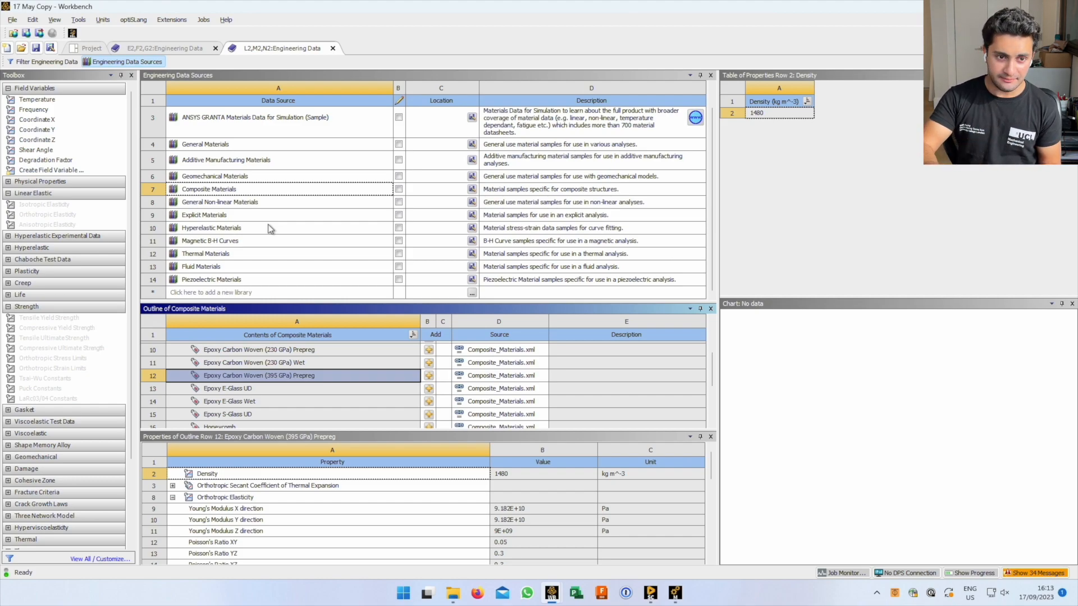
{"action": "left_click", "coordinate": [293, 192]}
{"action": "left_click", "coordinate": [296, 240]}
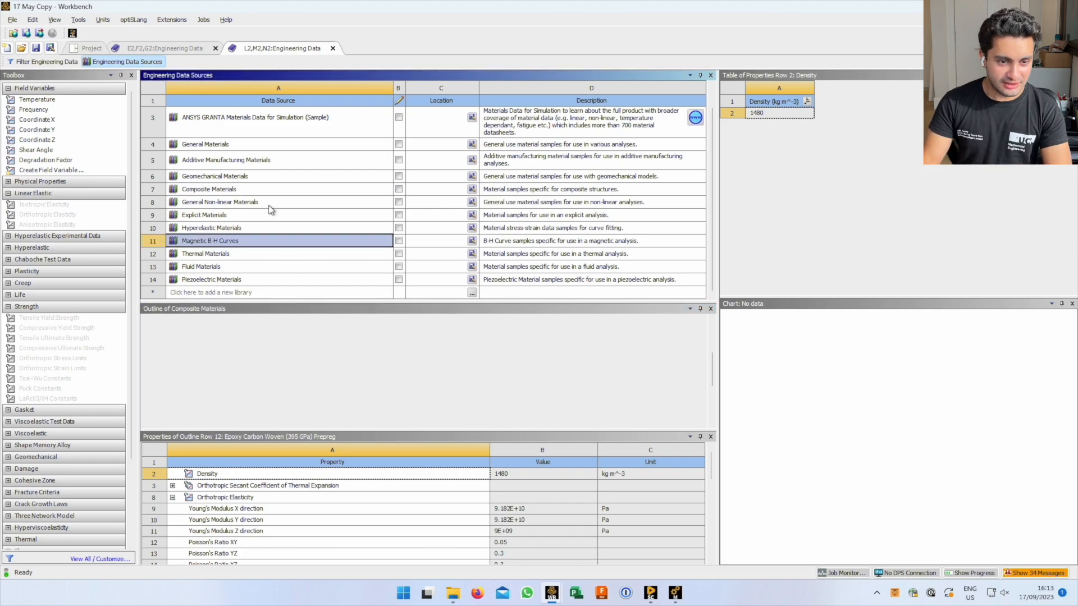
{"action": "left_click", "coordinate": [268, 188]}
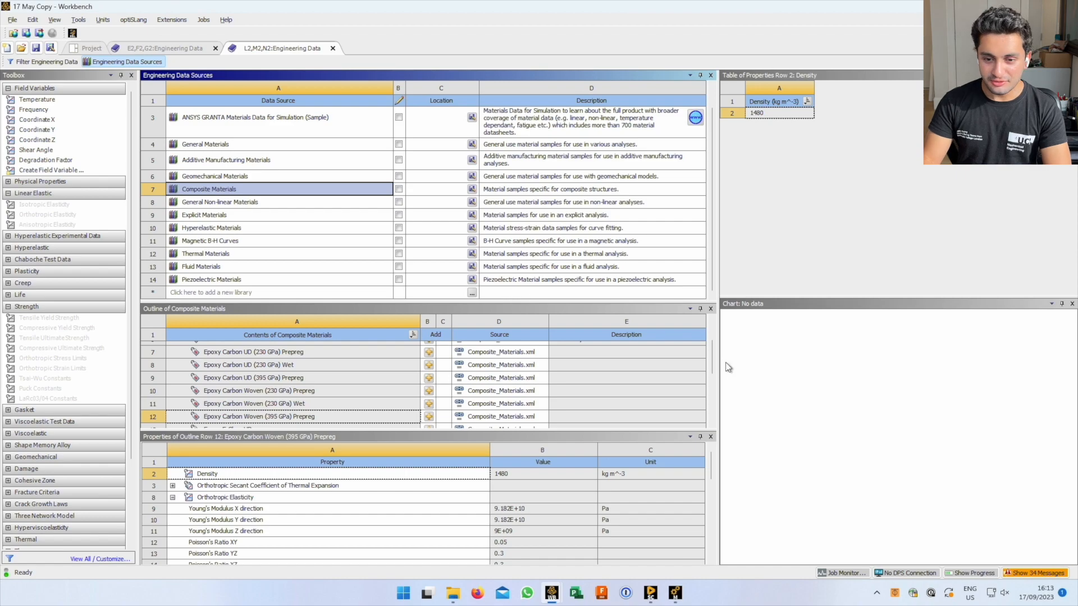
{"action": "mouse_move", "coordinate": [712, 359]}
{"action": "left_mouse_down"}
{"action": "mouse_move", "coordinate": [712, 375]}
{"action": "mouse_move", "coordinate": [712, 366]}
{"action": "left_mouse_up"}
Compare Epoxy Carbon Woven (230 GPa) Wet, then view Epoxy E-Glass UD (density 2000 kg m^-3)
{"action": "left_click", "coordinate": [314, 384]}
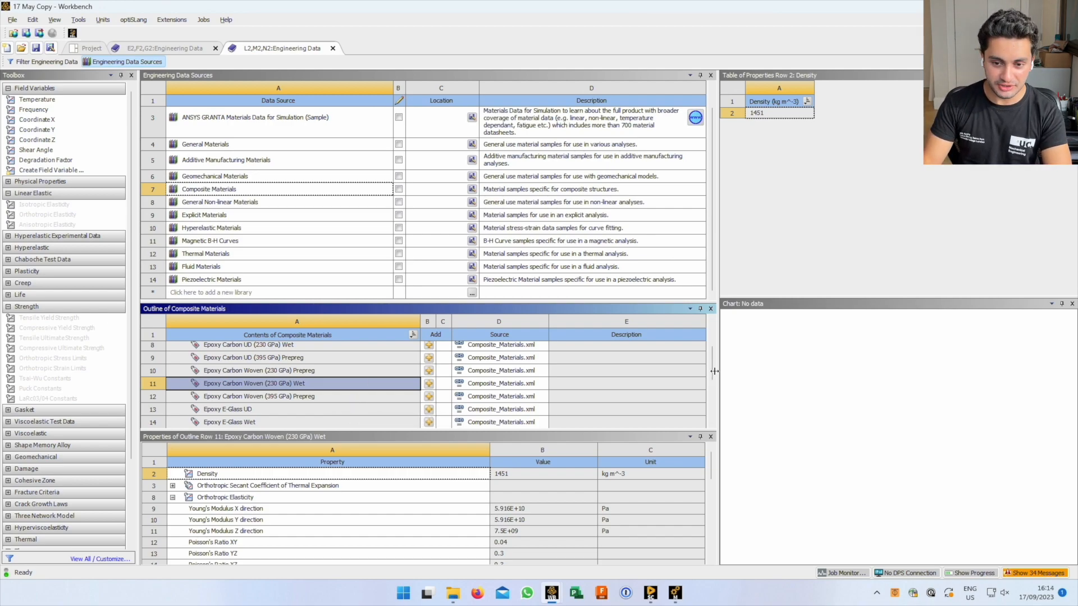
{"action": "scroll", "coordinate": [704, 336], "scroll_direction": "up", "scroll_amount": 5}
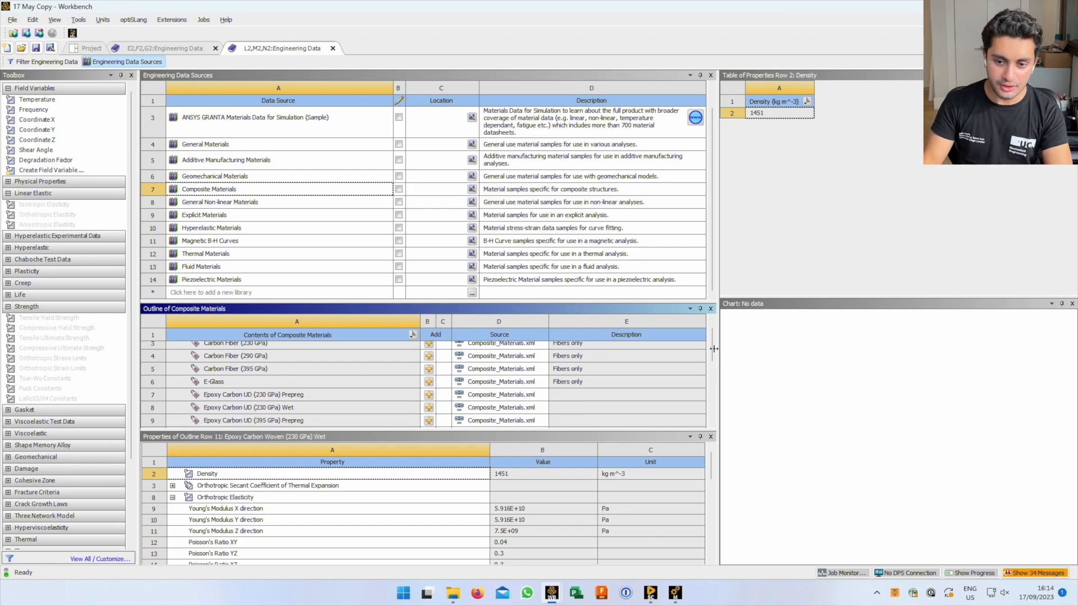
{"action": "left_click_drag", "start_coordinate": [712, 347], "coordinate": [719, 383]}
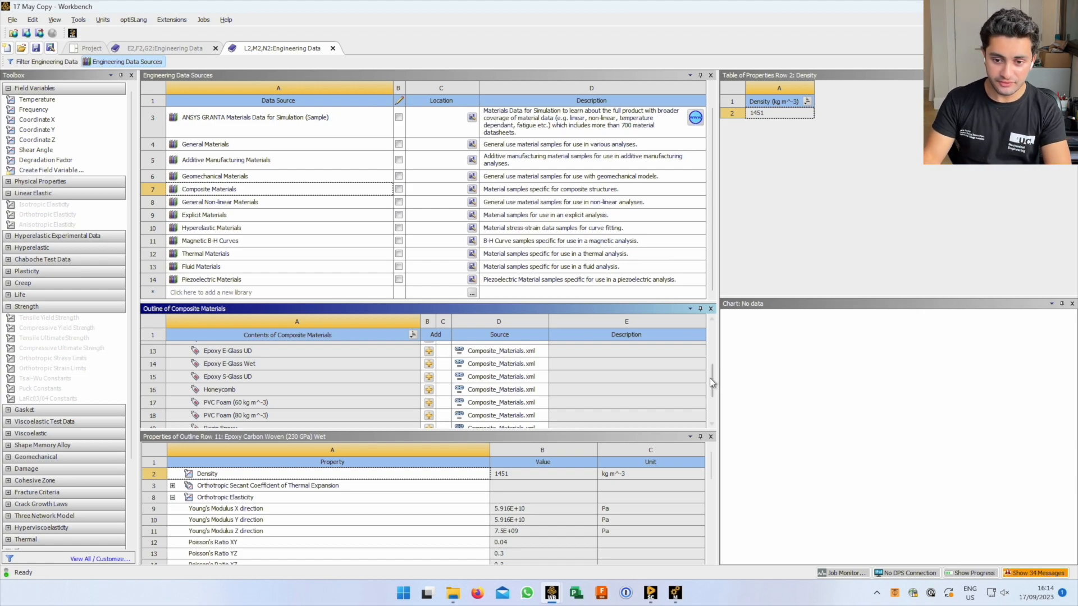
{"action": "scroll", "coordinate": [715, 386], "scroll_direction": "down", "scroll_amount": 1}
{"action": "mouse_move", "coordinate": [714, 387]}
{"action": "left_mouse_down"}
{"action": "mouse_move", "coordinate": [714, 415]}
{"action": "mouse_move", "coordinate": [722, 373]}
{"action": "left_mouse_up"}
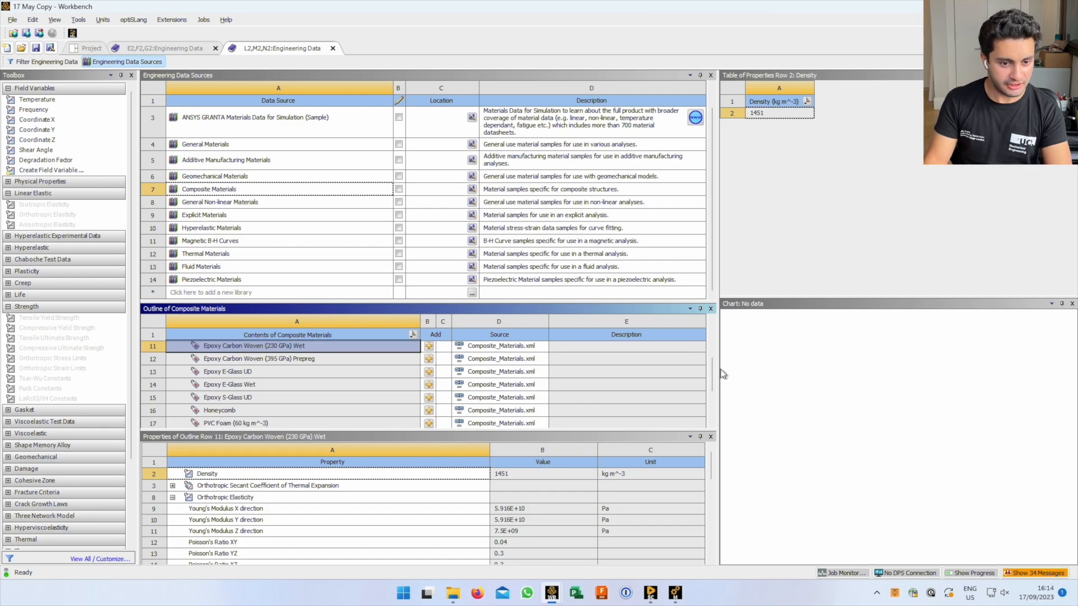
{"action": "left_click", "coordinate": [328, 373]}
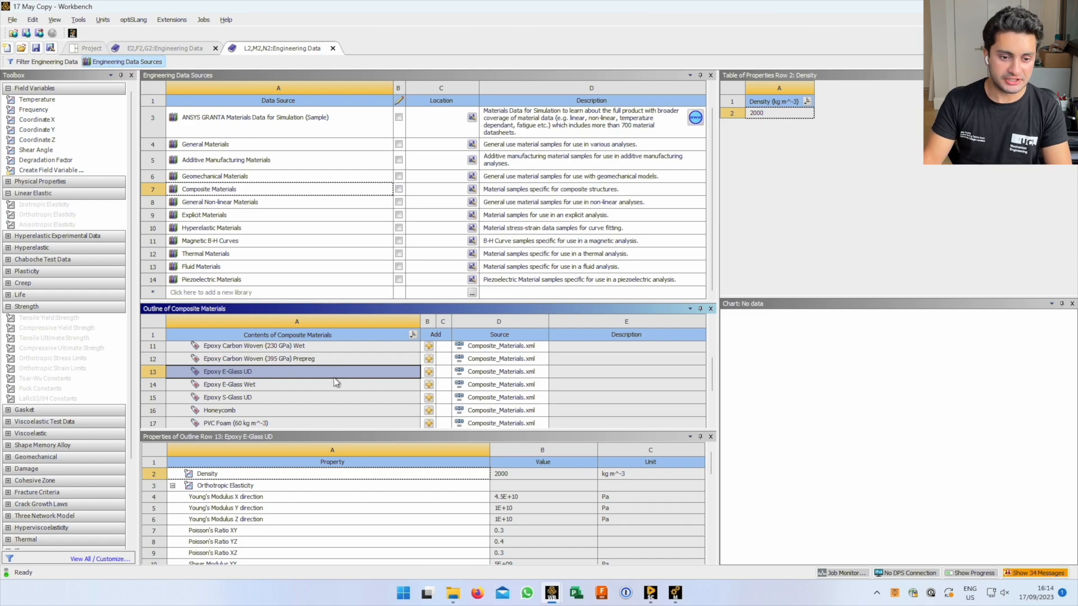
Compare Epoxy S-Glass UD with Epoxy Carbon Woven (395 GPa) Prepreg properties
{"action": "left_click", "coordinate": [351, 383]}
{"action": "left_click", "coordinate": [283, 400]}
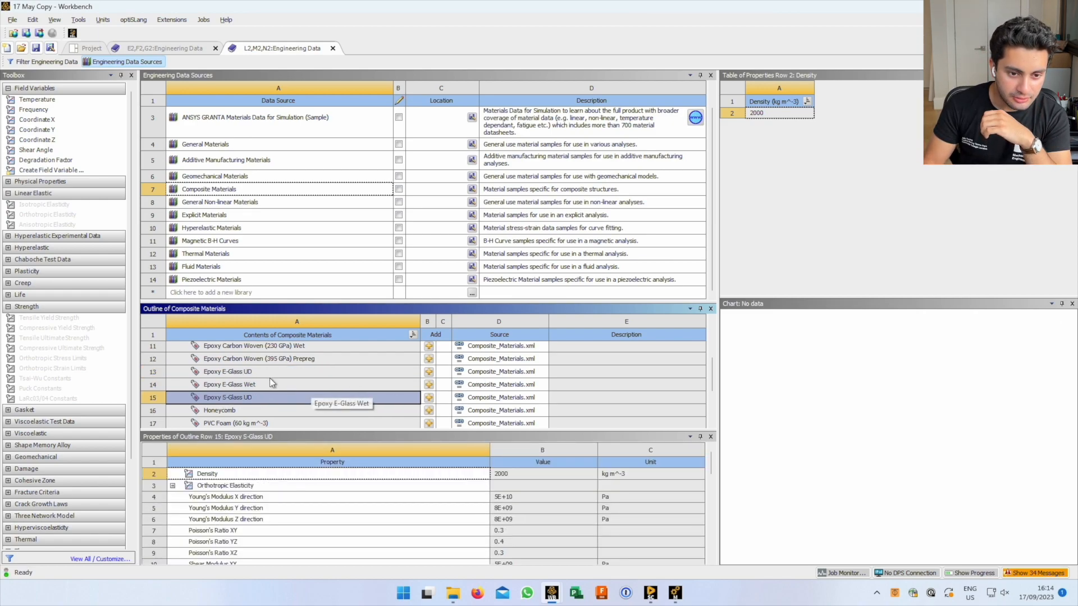
{"action": "left_click", "coordinate": [287, 359]}
{"action": "left_click_drag", "start_coordinate": [715, 375], "coordinate": [714, 357]}
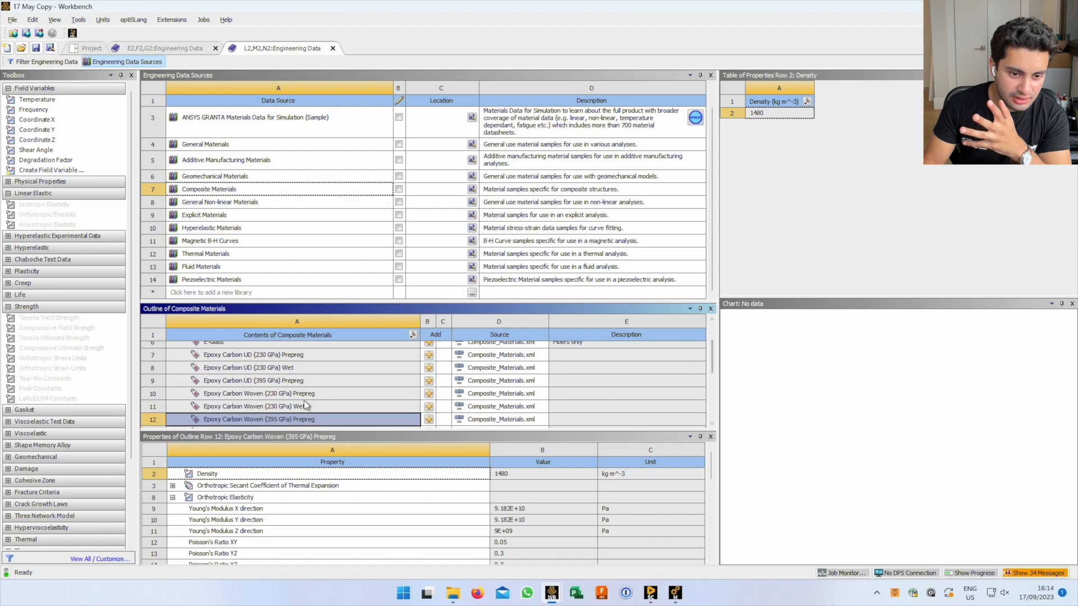
Compare the woven carbon variants and settle on Epoxy Carbon Woven (230 GPa) Prepreg
{"action": "left_click", "coordinate": [320, 393]}
{"action": "left_click", "coordinate": [324, 408]}
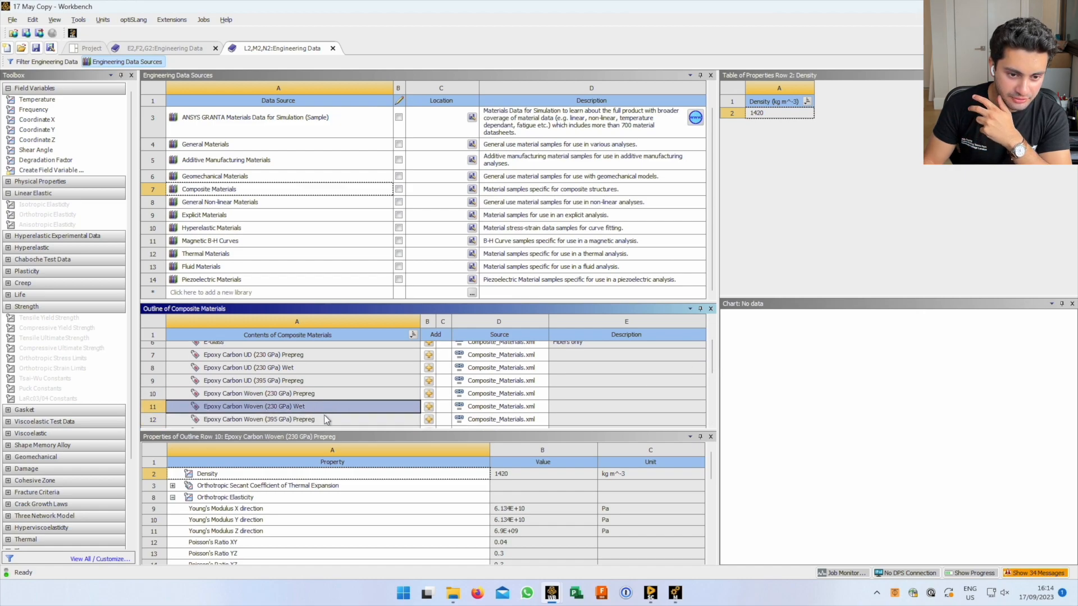
{"action": "left_click", "coordinate": [325, 420]}
{"action": "left_click", "coordinate": [330, 406]}
{"action": "left_click", "coordinate": [332, 398]}
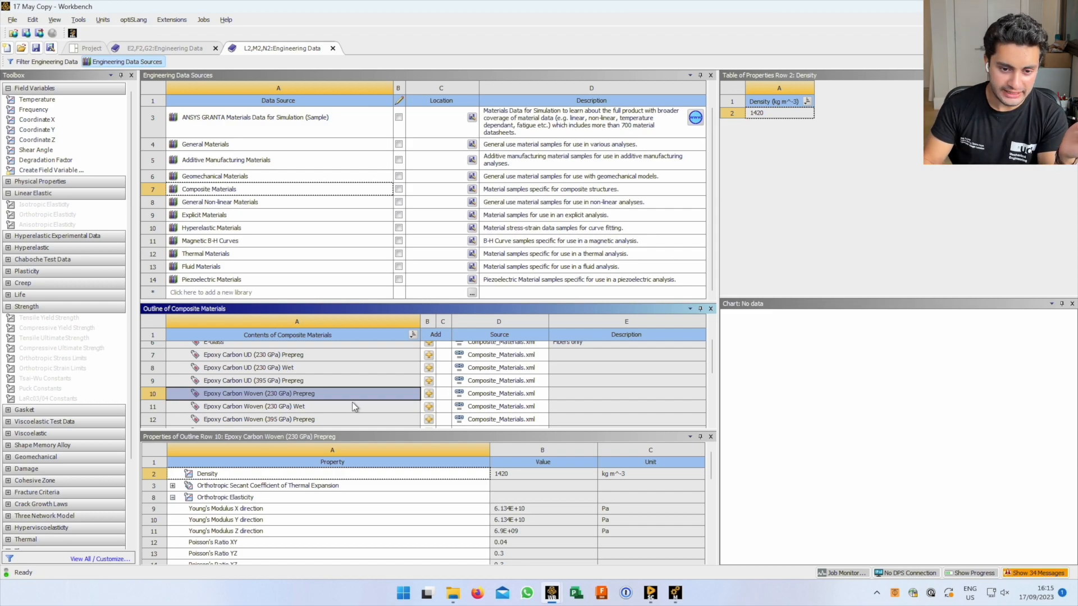
{"action": "left_click", "coordinate": [352, 407]}
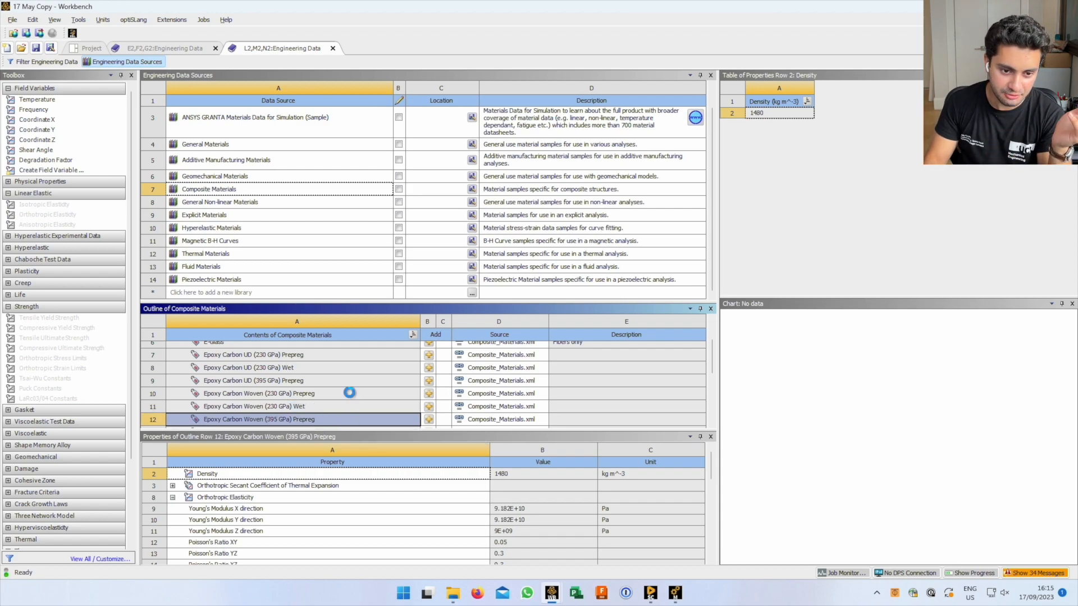
{"action": "left_click", "coordinate": [349, 394]}
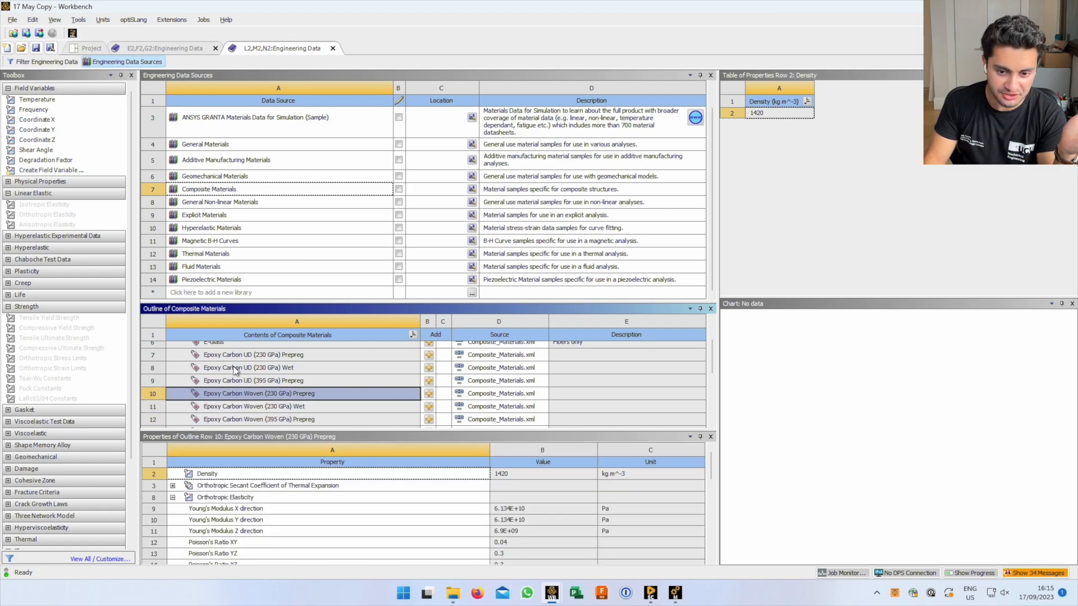
Add Epoxy Carbon Woven (230 GPa) Prepreg to the project and view it there
{"action": "left_click", "coordinate": [431, 396]}
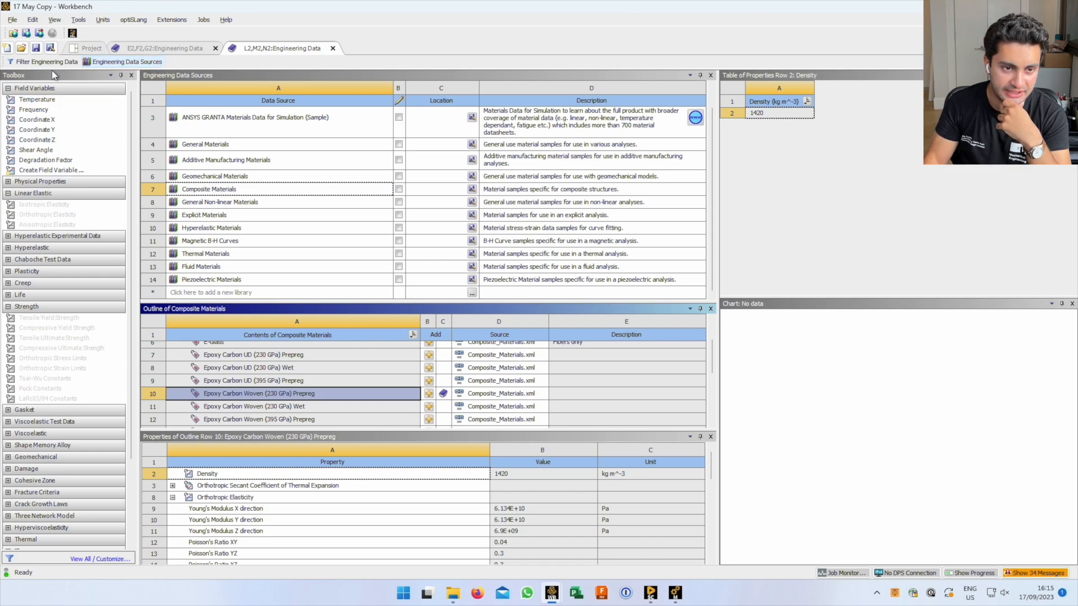
{"action": "left_click", "coordinate": [105, 62]}
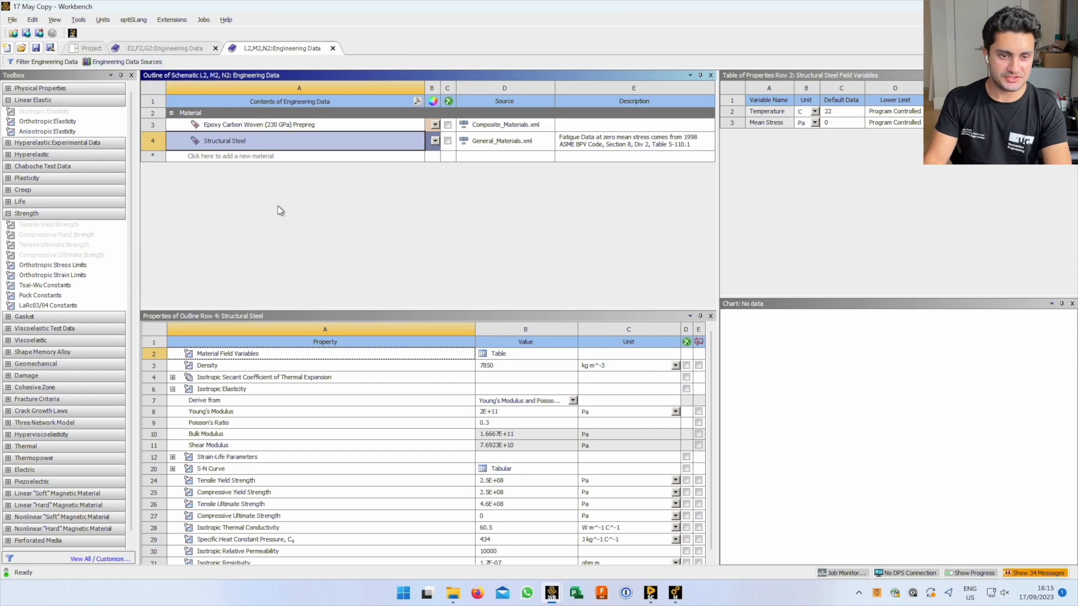
{"action": "left_click", "coordinate": [268, 126]}
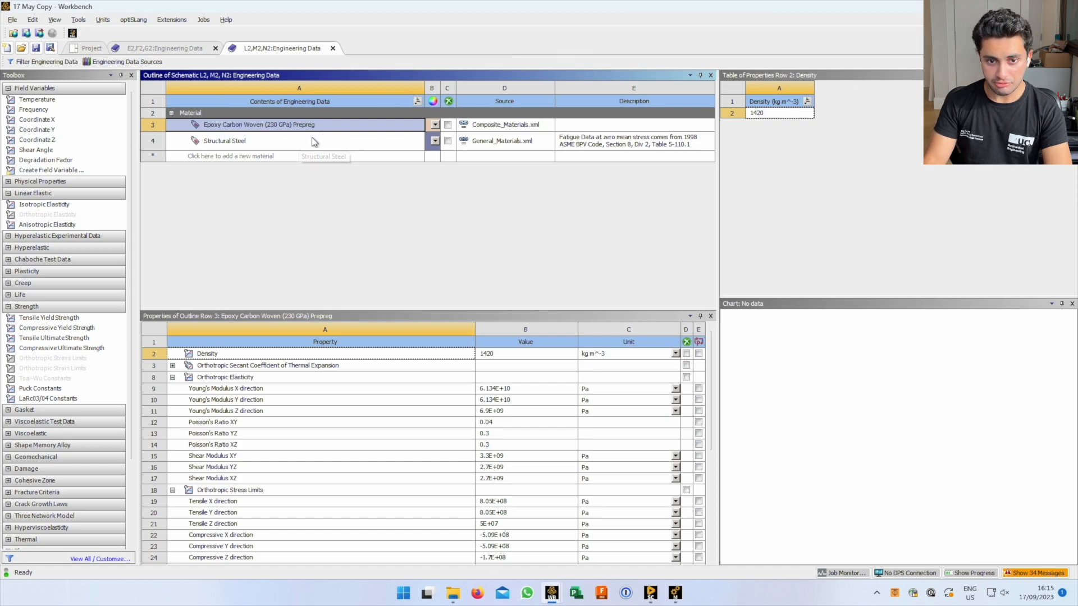
Delete Structural Steel from the project materials and show the material libraries again
{"action": "left_click", "coordinate": [217, 144]}
{"action": "right_click", "coordinate": [218, 145]}
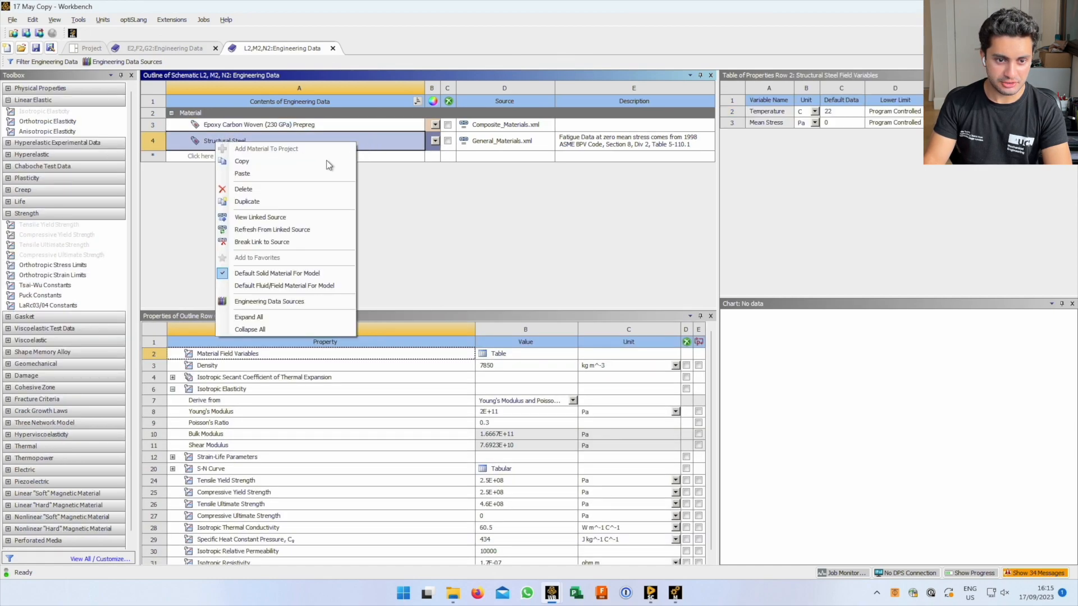
{"action": "left_click", "coordinate": [291, 189]}
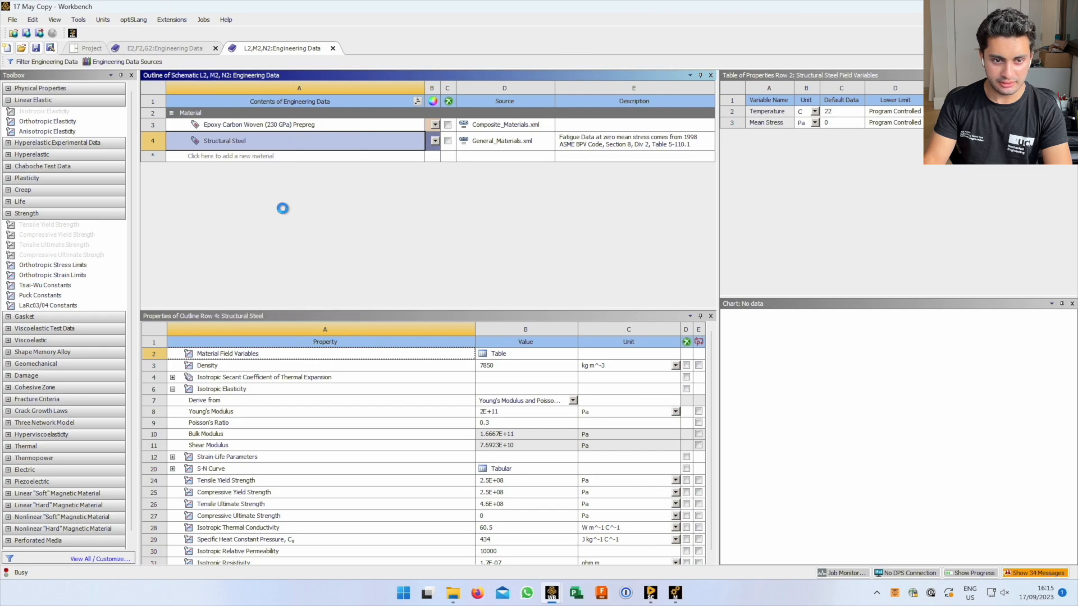
{"action": "left_click", "coordinate": [247, 139]}
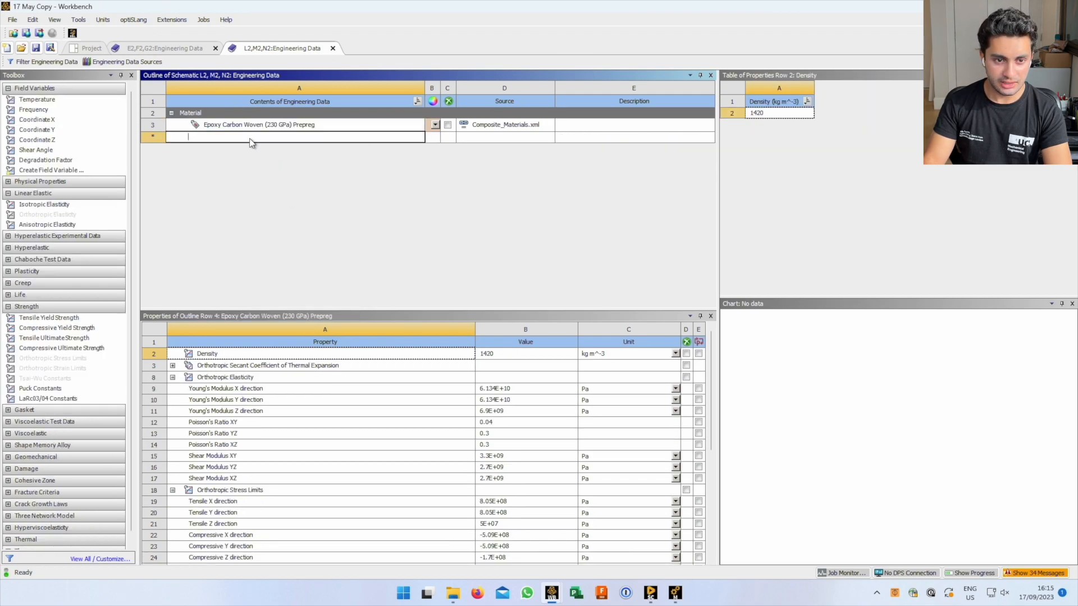
{"action": "left_click", "coordinate": [127, 61]}
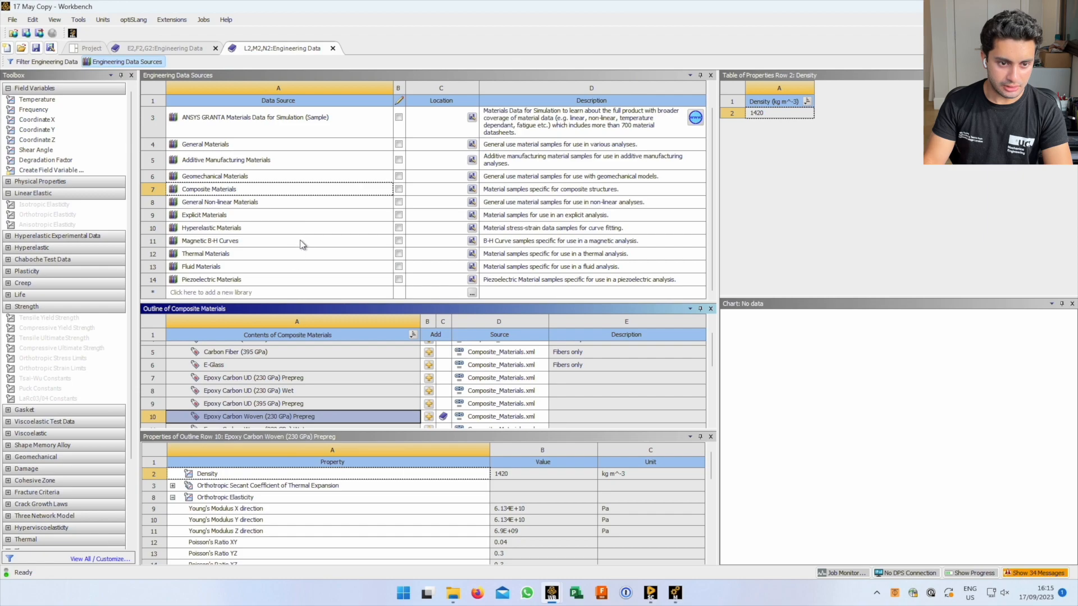
Add Aluminum Alloy from the General Materials library to the project
{"action": "left_click", "coordinate": [249, 148]}
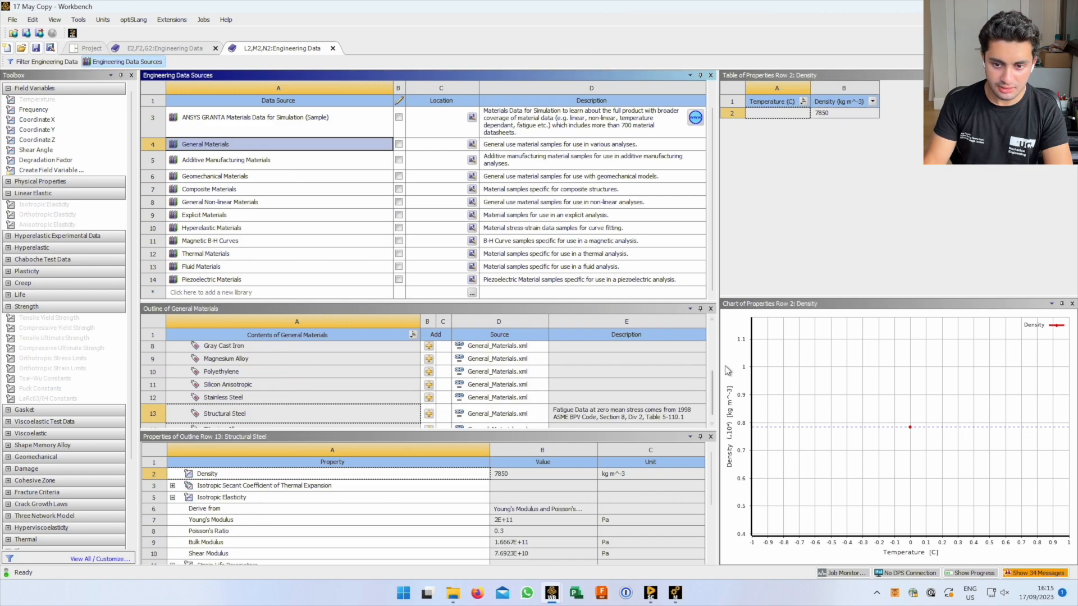
{"action": "scroll", "coordinate": [713, 419], "scroll_direction": "down", "scroll_amount": 1}
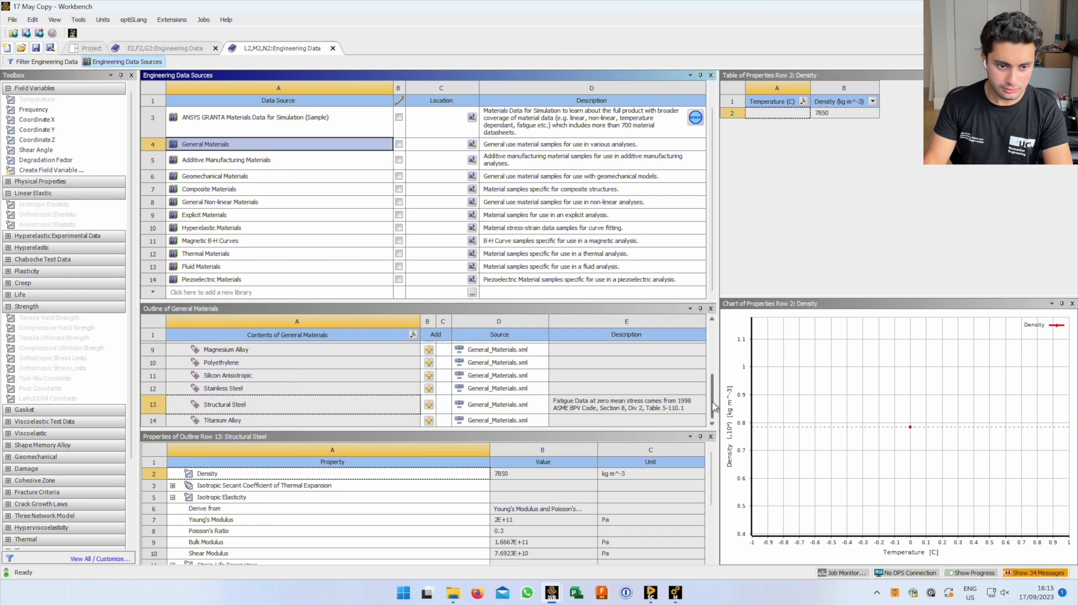
{"action": "left_click_drag", "start_coordinate": [713, 397], "coordinate": [709, 331]}
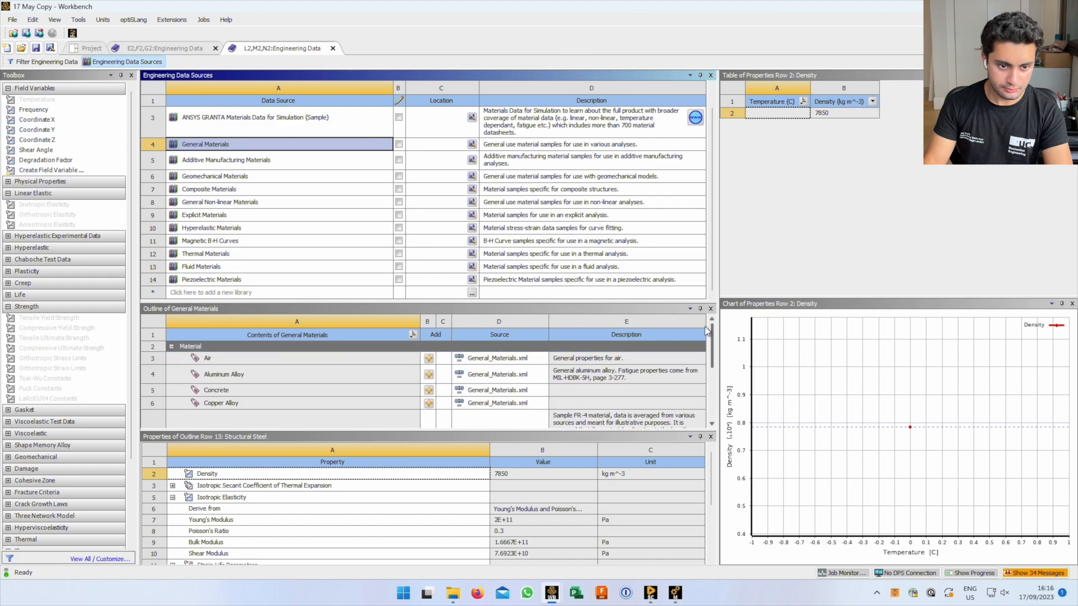
{"action": "left_click", "coordinate": [428, 376]}
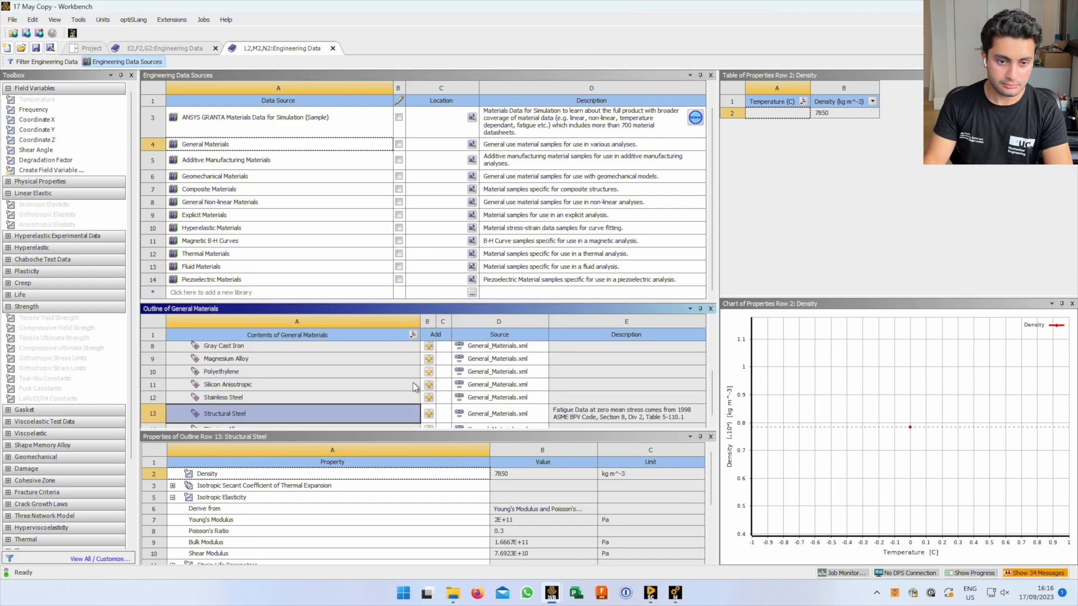
Start a new project material and expand the Gasket, Viscoelastic and Shape Memory Alloy property groups
{"action": "left_click", "coordinate": [160, 62]}
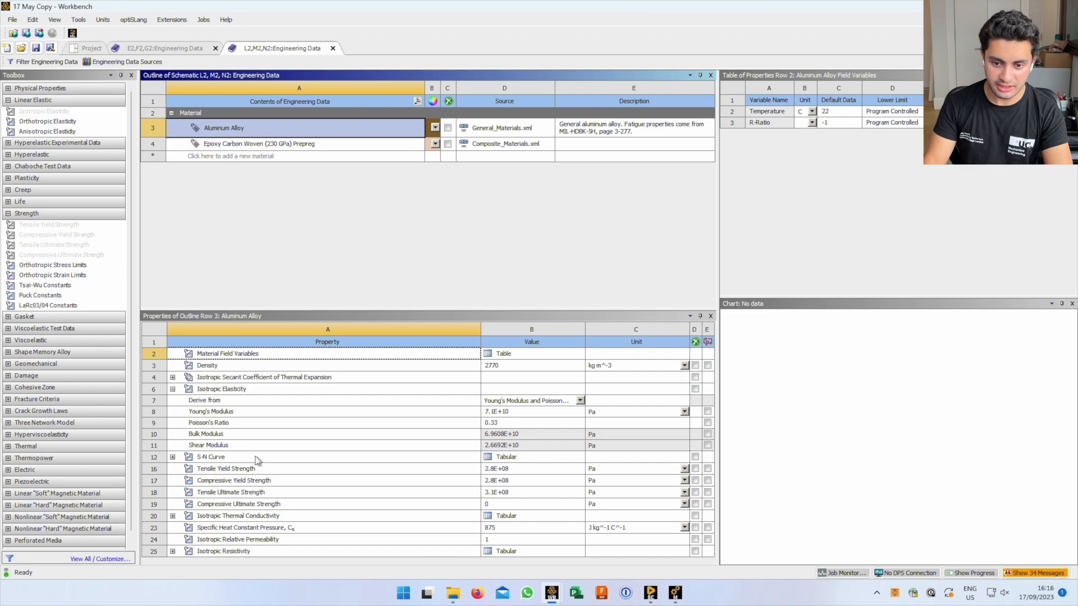
{"action": "left_click", "coordinate": [270, 160]}
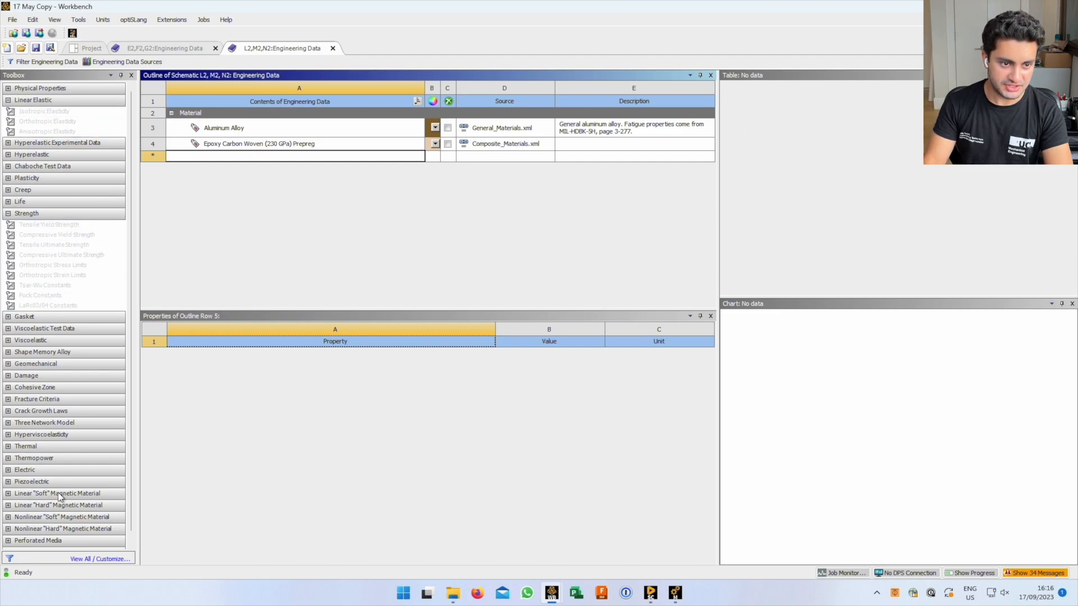
{"action": "left_click", "coordinate": [10, 159]}
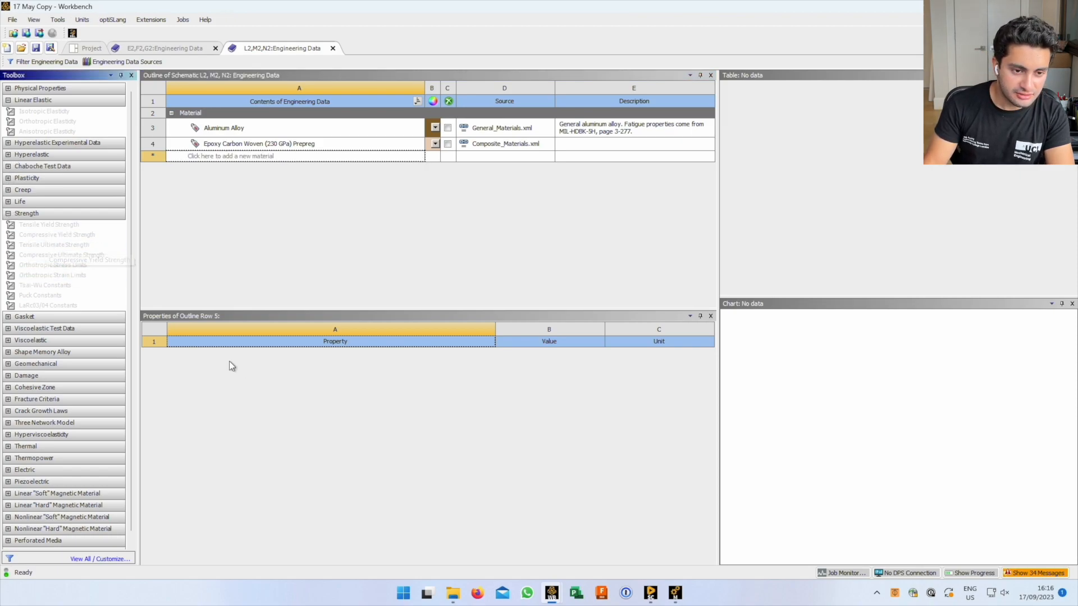
{"action": "left_click", "coordinate": [8, 317]}
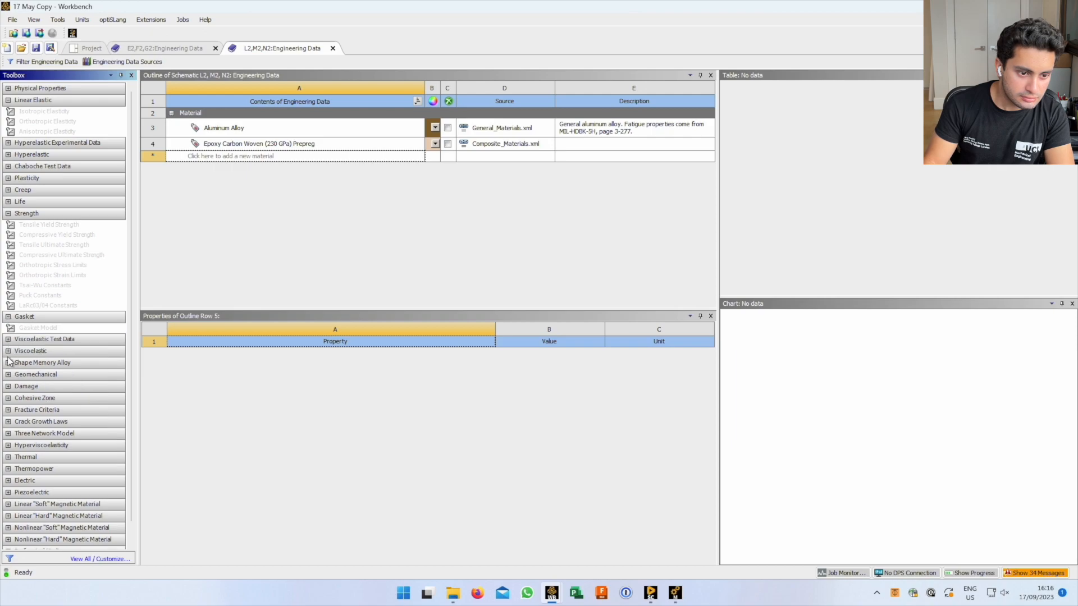
{"action": "left_click", "coordinate": [8, 352]}
{"action": "left_click", "coordinate": [8, 414]}
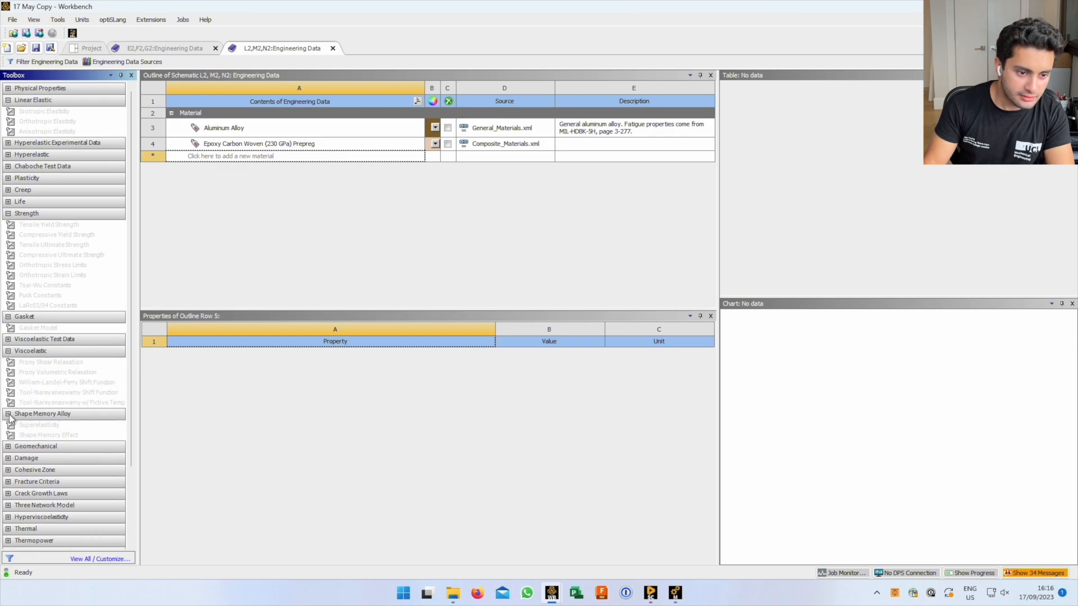
{"action": "scroll", "coordinate": [57, 469], "scroll_direction": "down", "scroll_amount": 2}
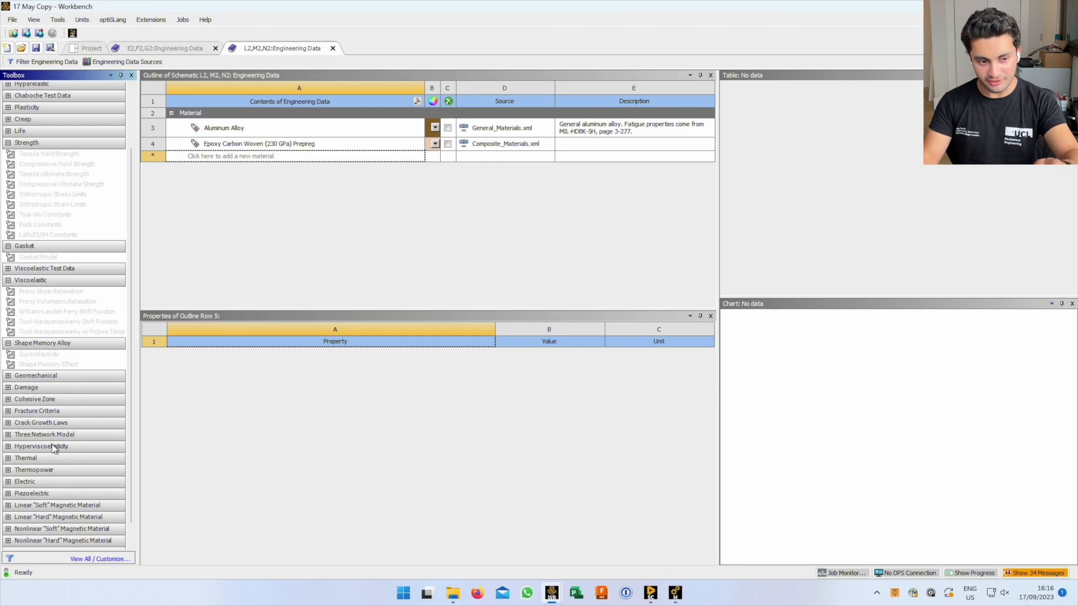
{"action": "left_click", "coordinate": [259, 249]}
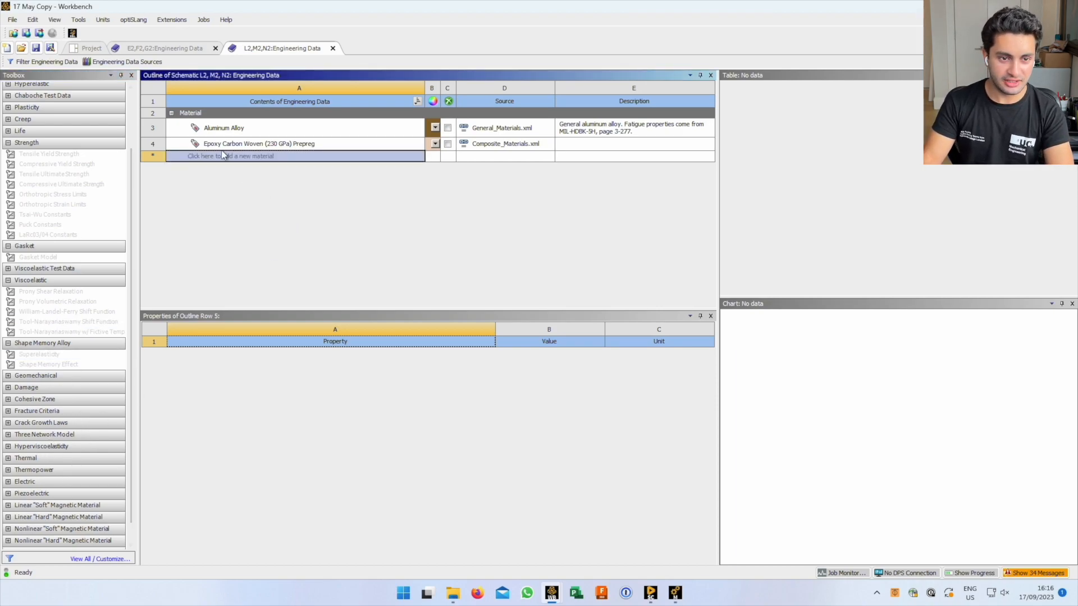
Switch to the E2, F2, G2 Engineering Data and view Aluminum 6060 T4 properties (density 2699.8 kg m^-3)
{"action": "left_click", "coordinate": [148, 48]}
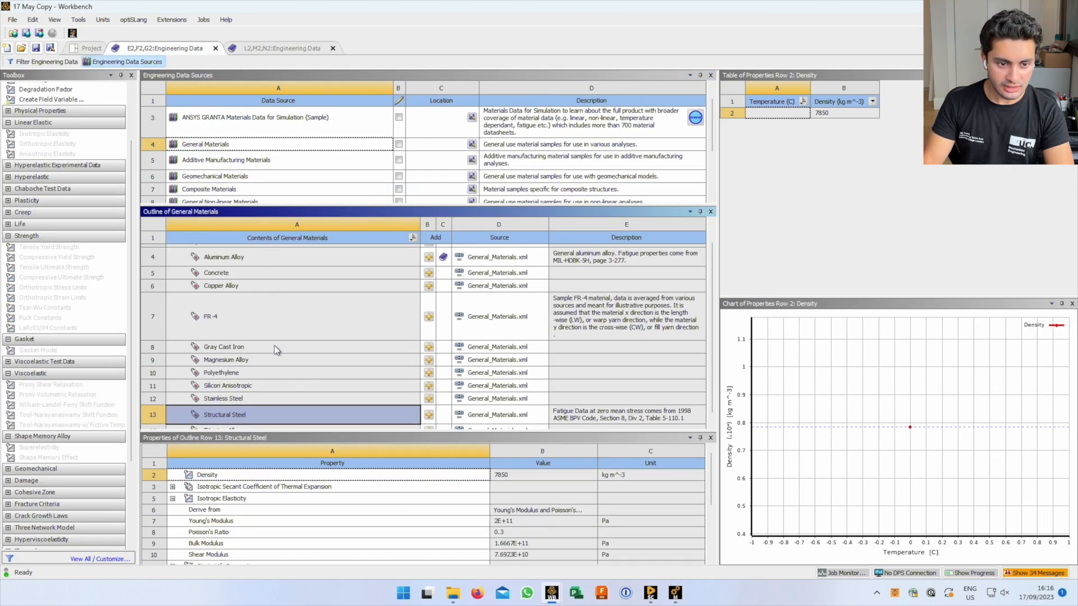
{"action": "scroll", "coordinate": [711, 332], "scroll_direction": "up", "scroll_amount": 3}
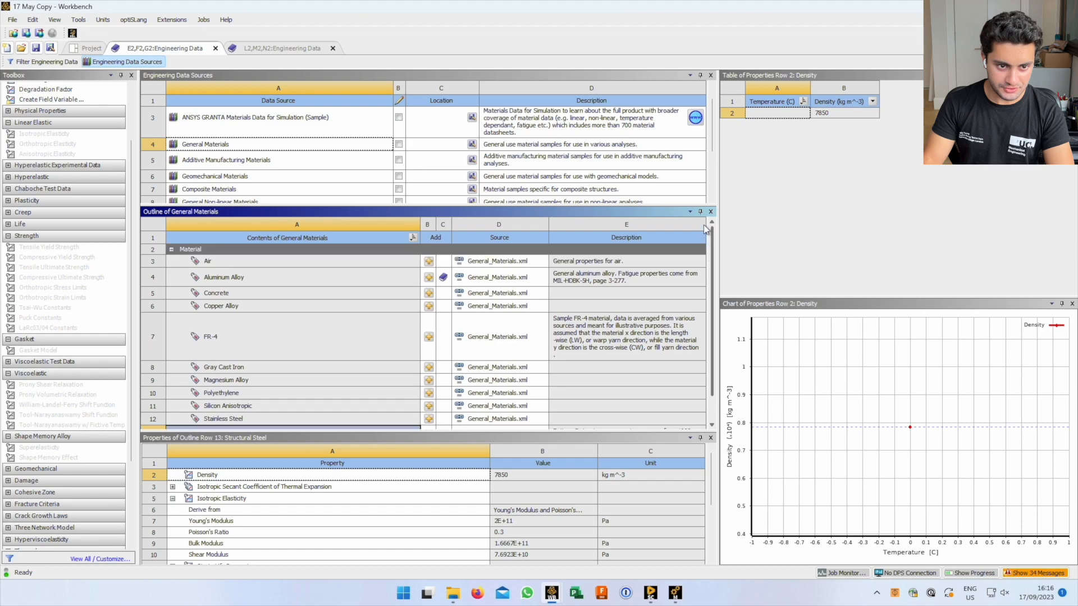
{"action": "left_click", "coordinate": [140, 63]}
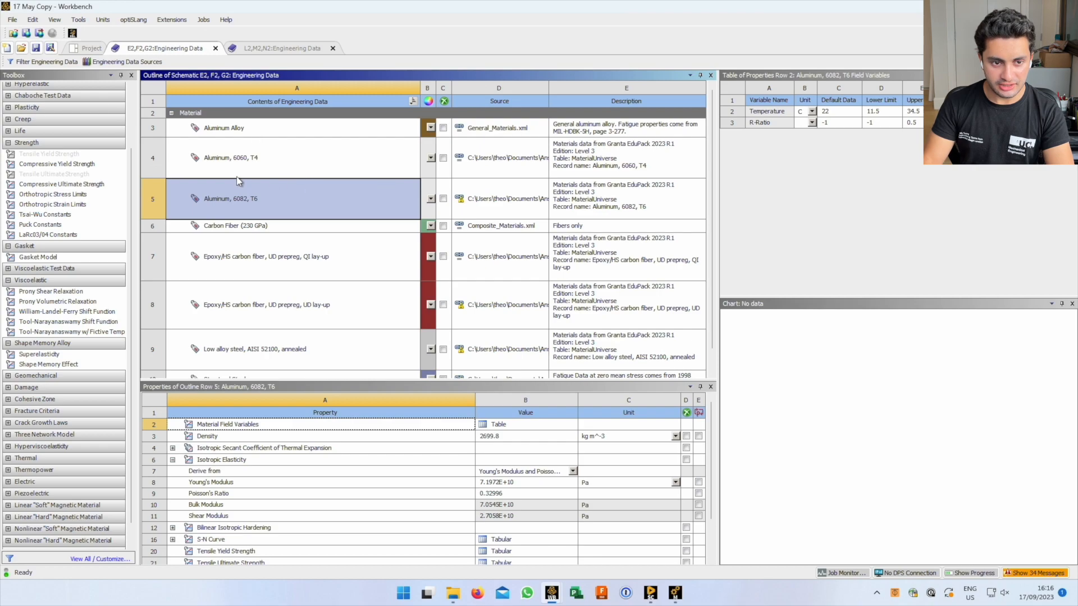
{"action": "left_click", "coordinate": [241, 134]}
{"action": "right_click", "coordinate": [242, 136]}
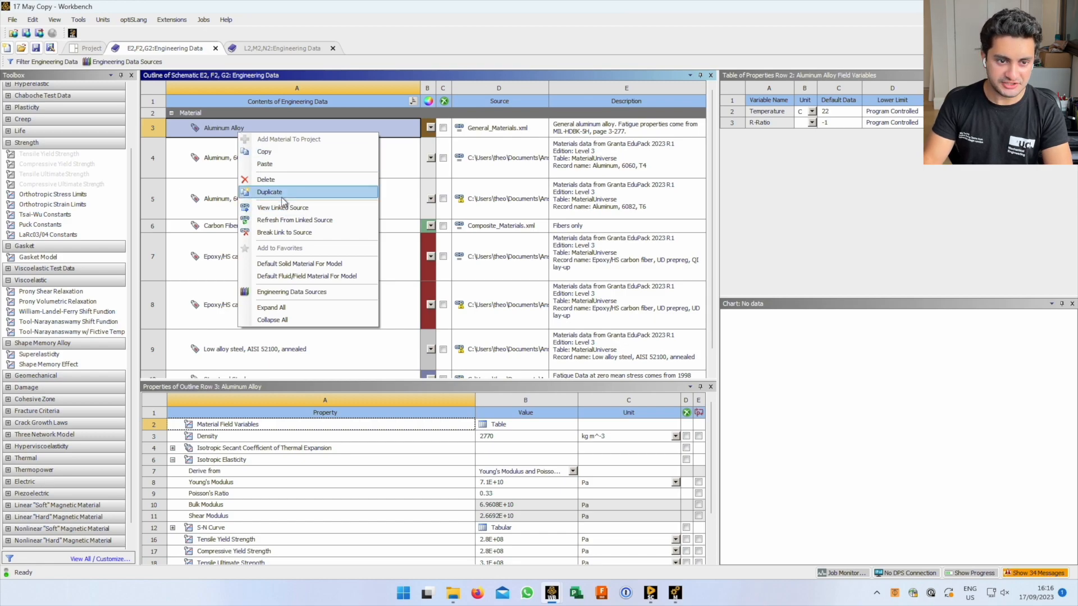
{"action": "left_click", "coordinate": [235, 166]}
{"action": "left_click", "coordinate": [223, 158]}
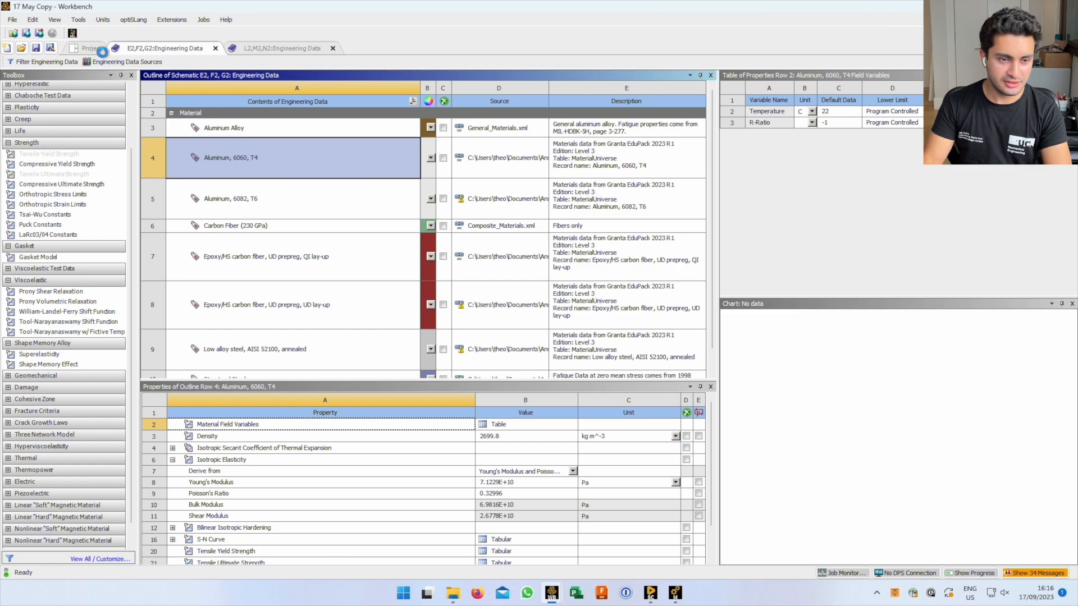
Select system E's Model cell and bring the Systems E, F, G Mechanical window forward
{"action": "left_click", "coordinate": [93, 49]}
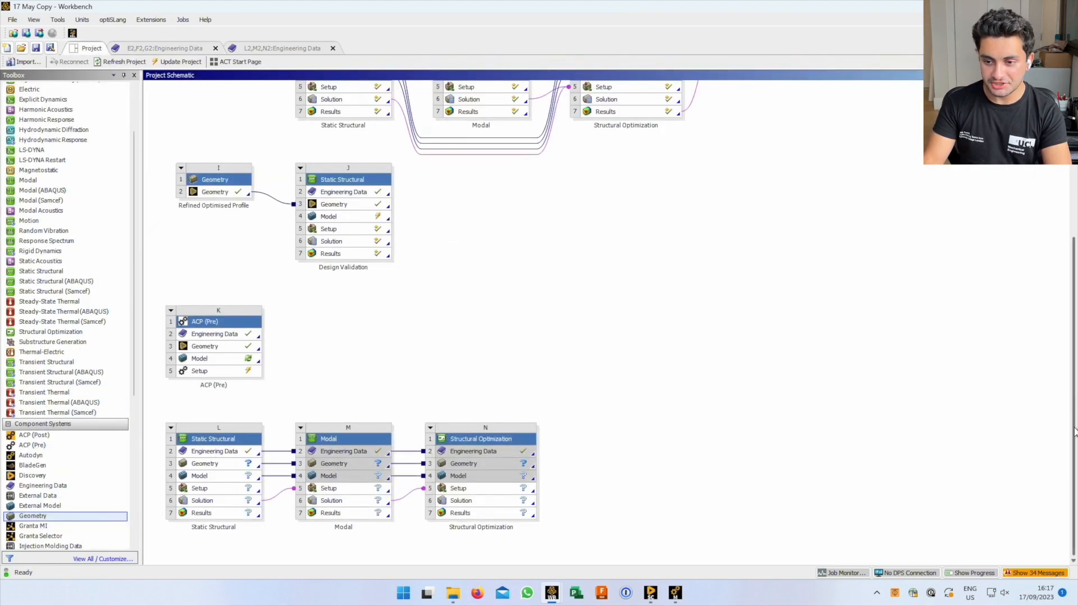
{"action": "scroll", "coordinate": [1062, 304], "scroll_direction": "up", "scroll_amount": 5}
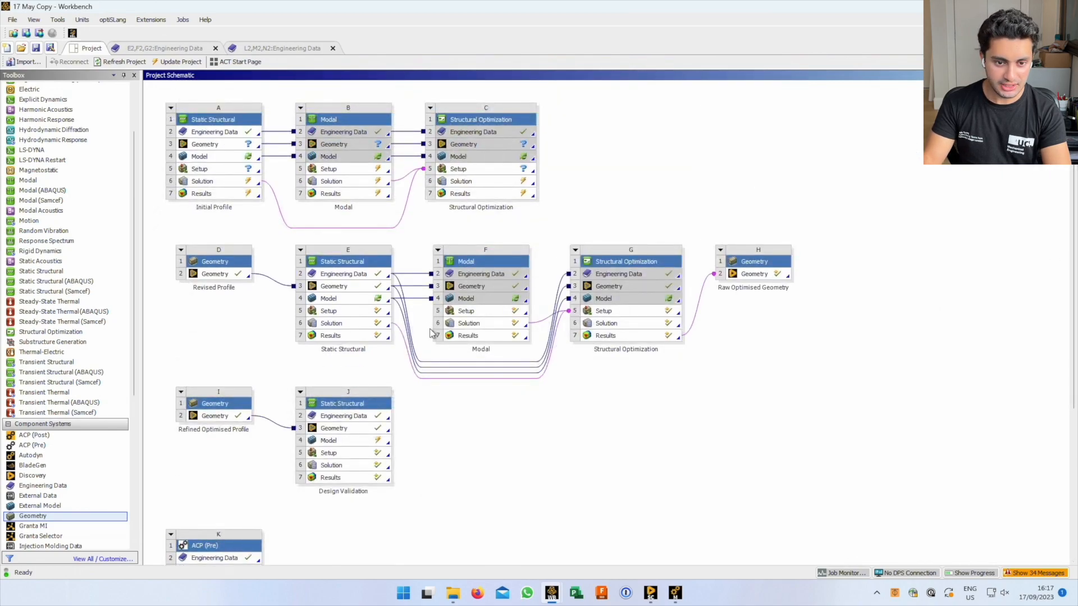
{"action": "left_click", "coordinate": [332, 302]}
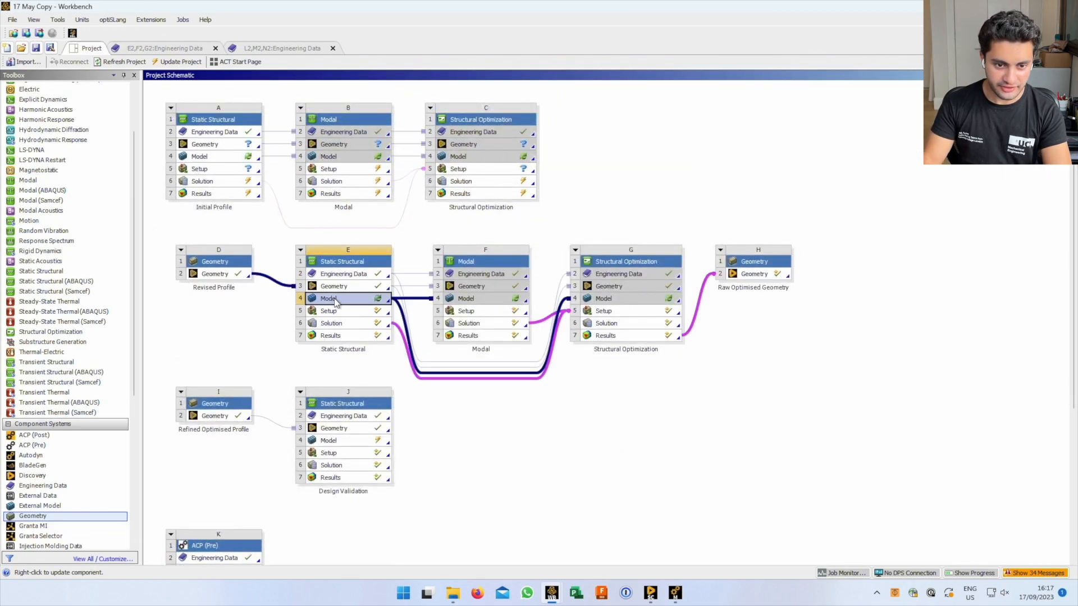
{"action": "key", "text": "alt"}
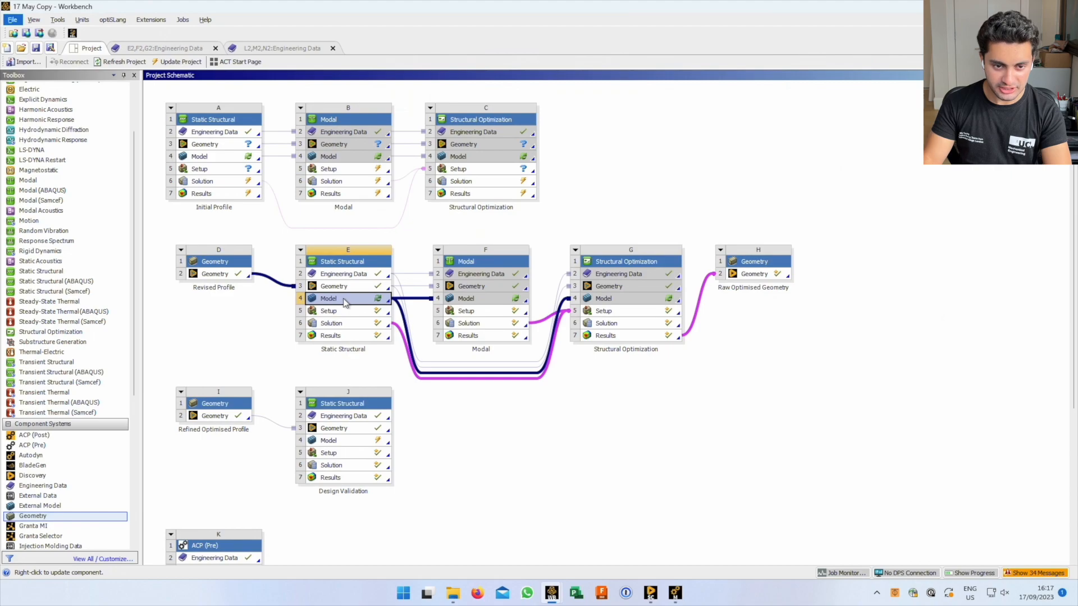
{"action": "key", "text": "alt+Tab"}
{"action": "left_click", "coordinate": [692, 314]}
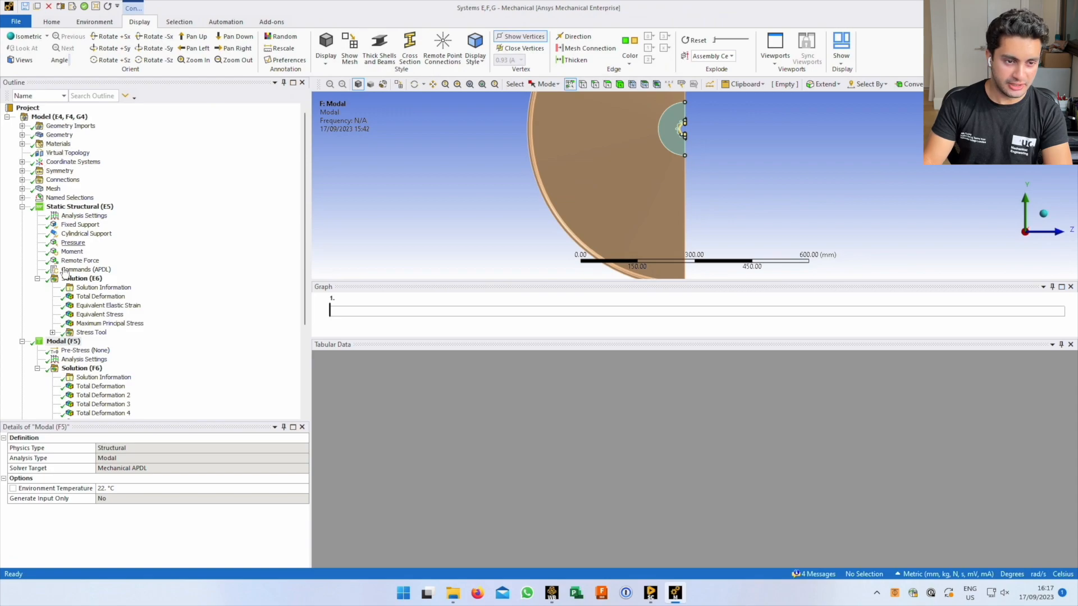
Collapse the Modal, Structural Optimization and Static Structural branches in the Outline
{"action": "left_click", "coordinate": [22, 342]}
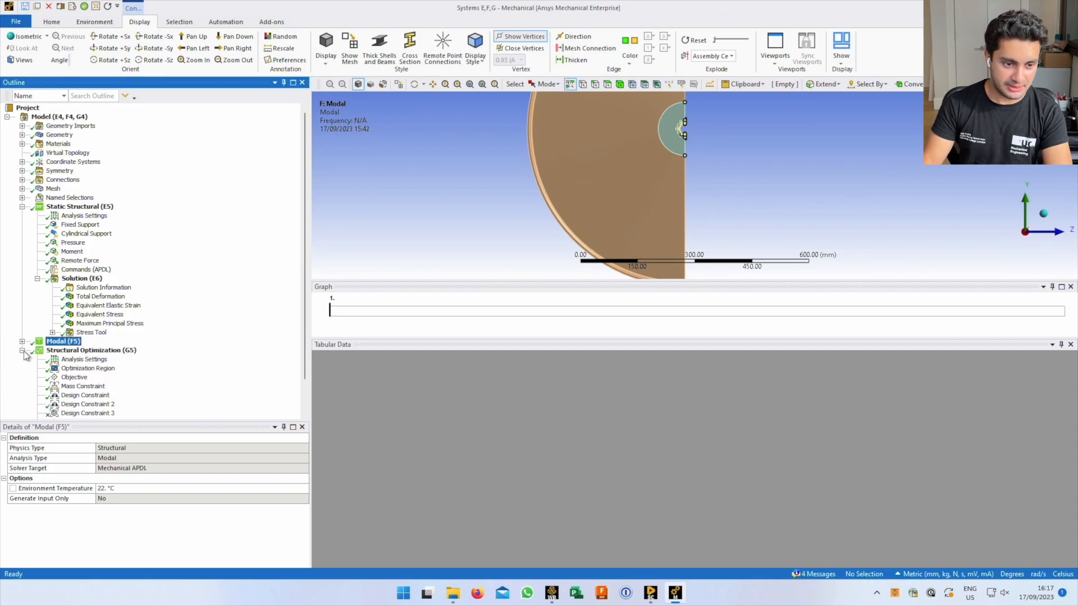
{"action": "left_click", "coordinate": [22, 350]}
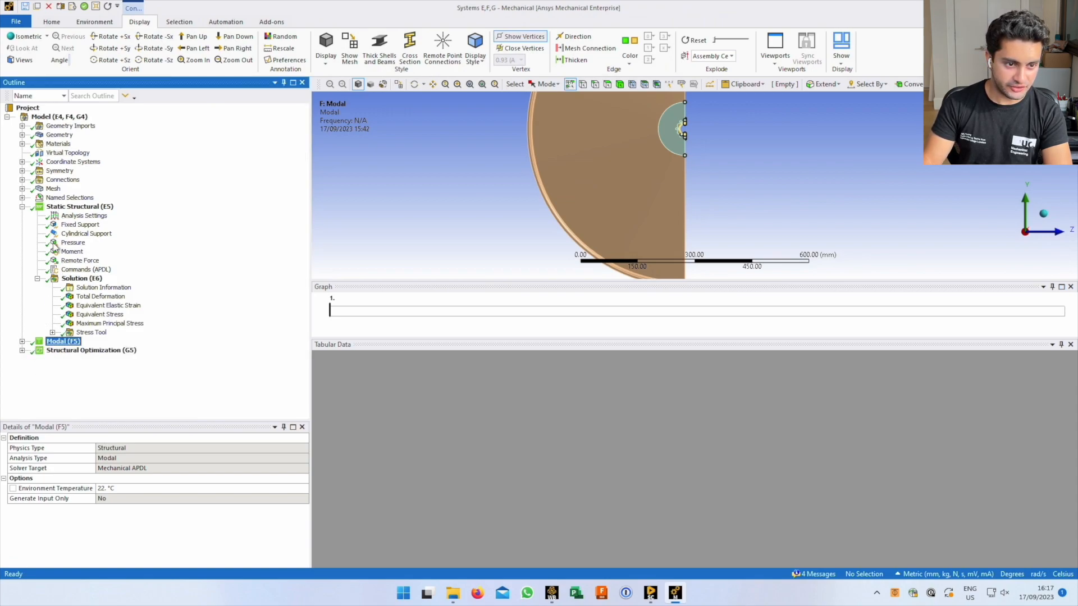
{"action": "left_click", "coordinate": [22, 207]}
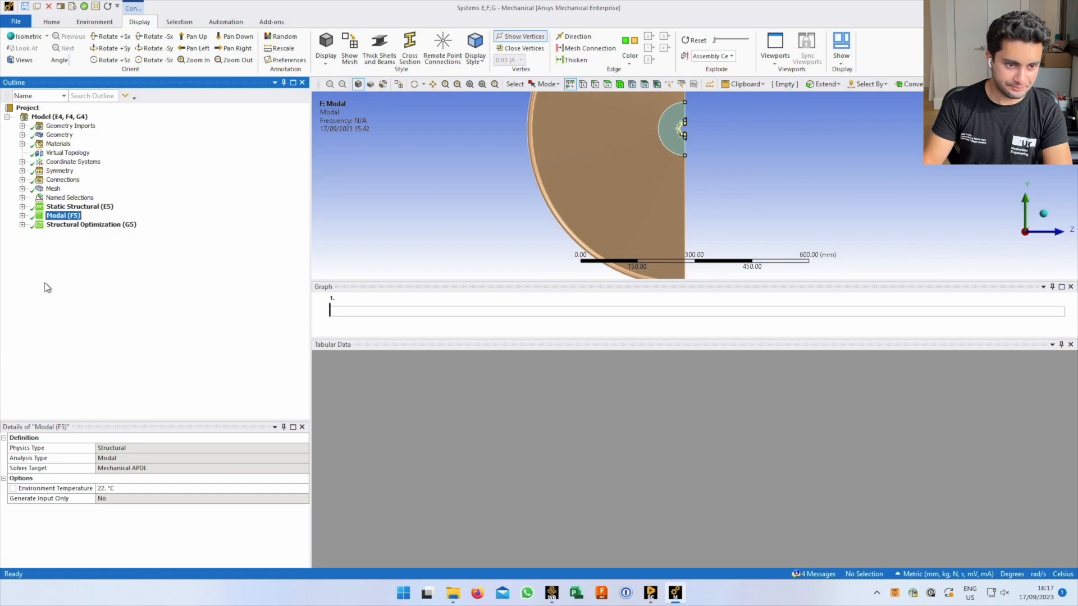
{"action": "left_click", "coordinate": [27, 108]}
{"action": "left_click", "coordinate": [36, 115]}
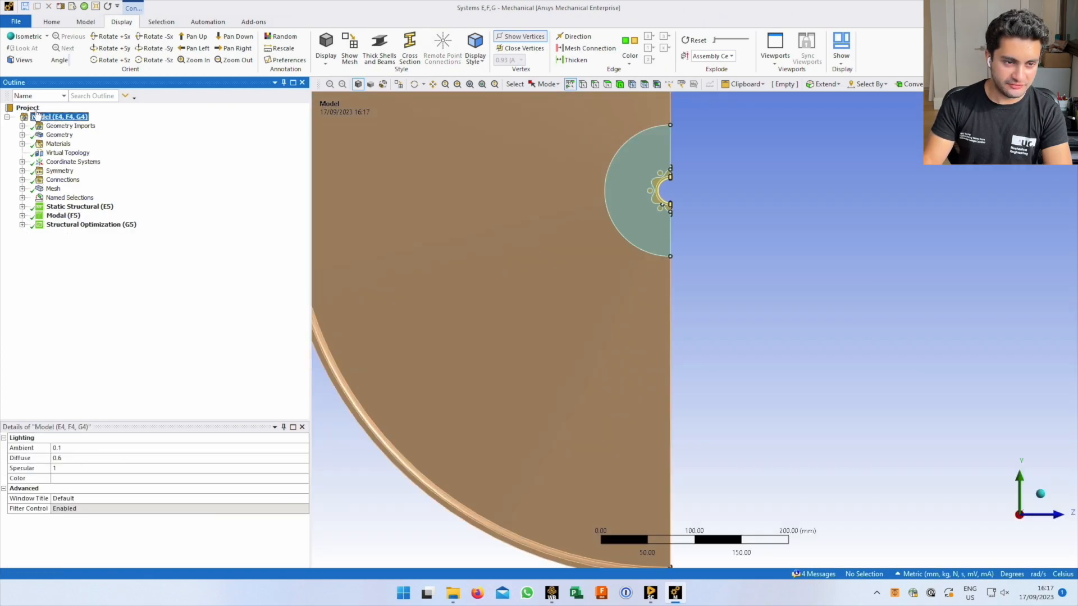
Leave the Project's Save Project Before and After Solution at Yes, and reselect the Model
{"action": "left_click", "coordinate": [29, 108]}
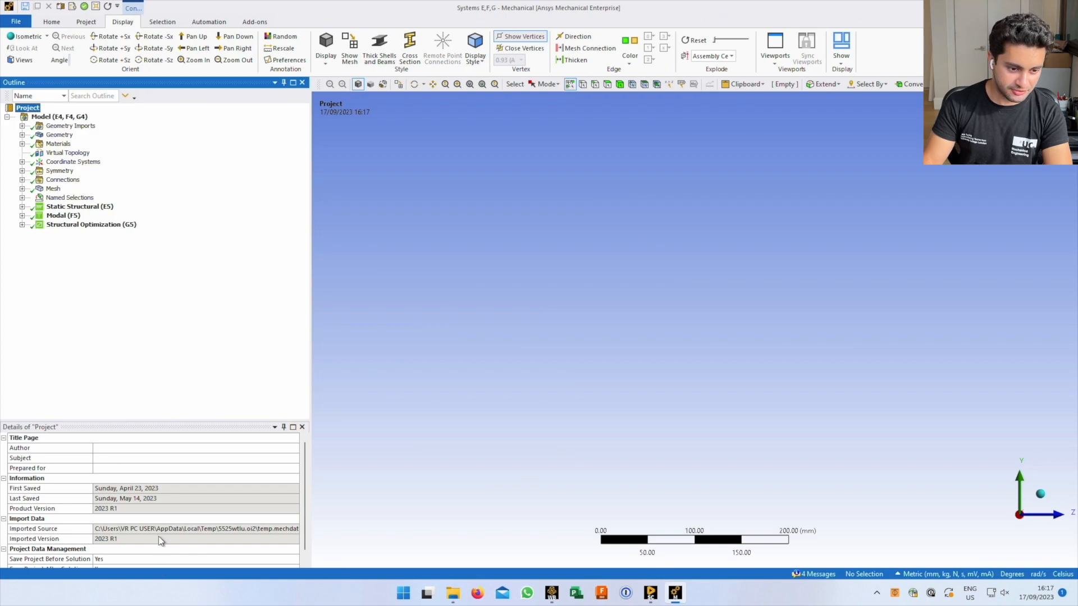
{"action": "scroll", "coordinate": [166, 522], "scroll_direction": "down", "scroll_amount": 1}
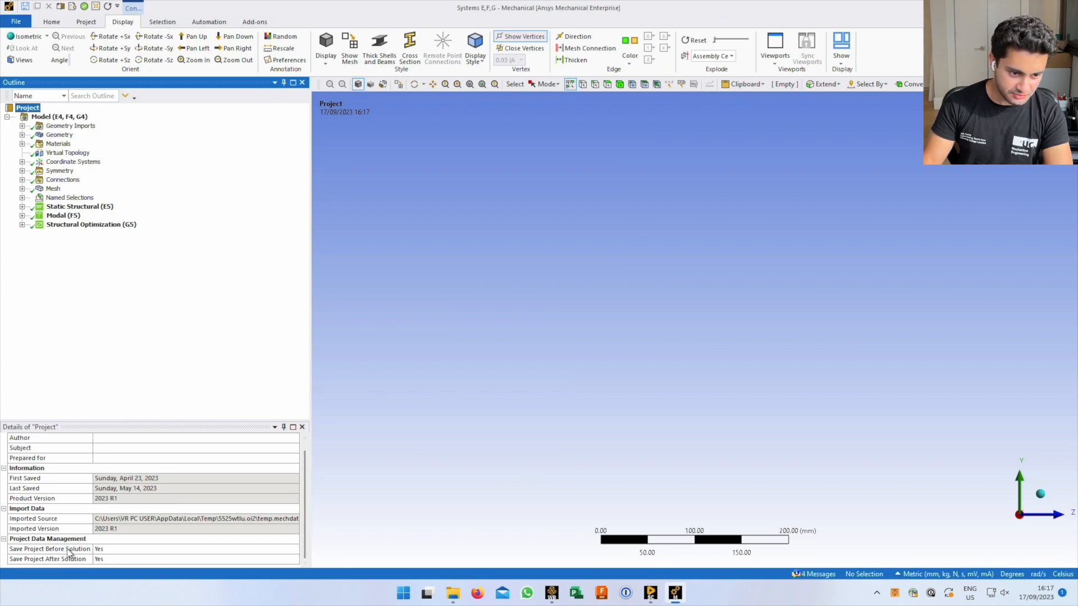
{"action": "left_click", "coordinate": [115, 550]}
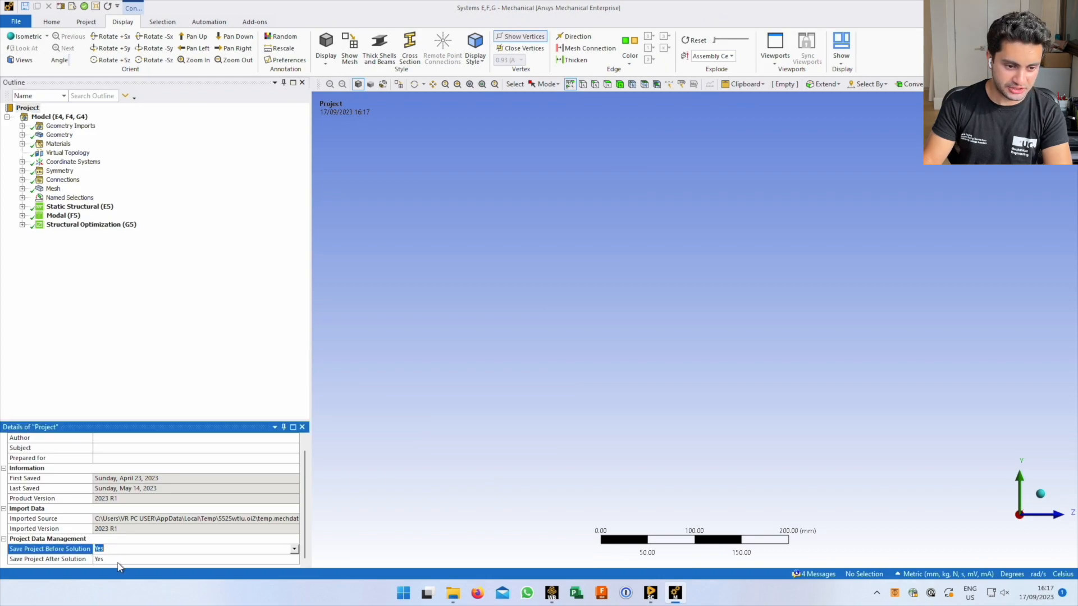
{"action": "left_click", "coordinate": [126, 560]}
{"action": "left_click", "coordinate": [157, 542]}
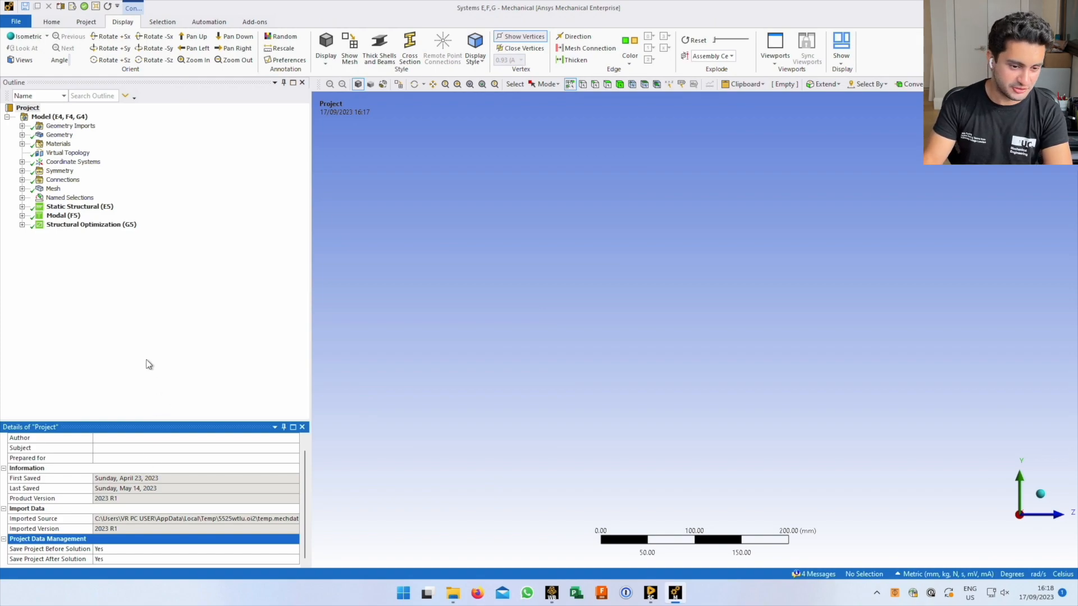
{"action": "left_click", "coordinate": [116, 369]}
{"action": "left_click", "coordinate": [56, 117]}
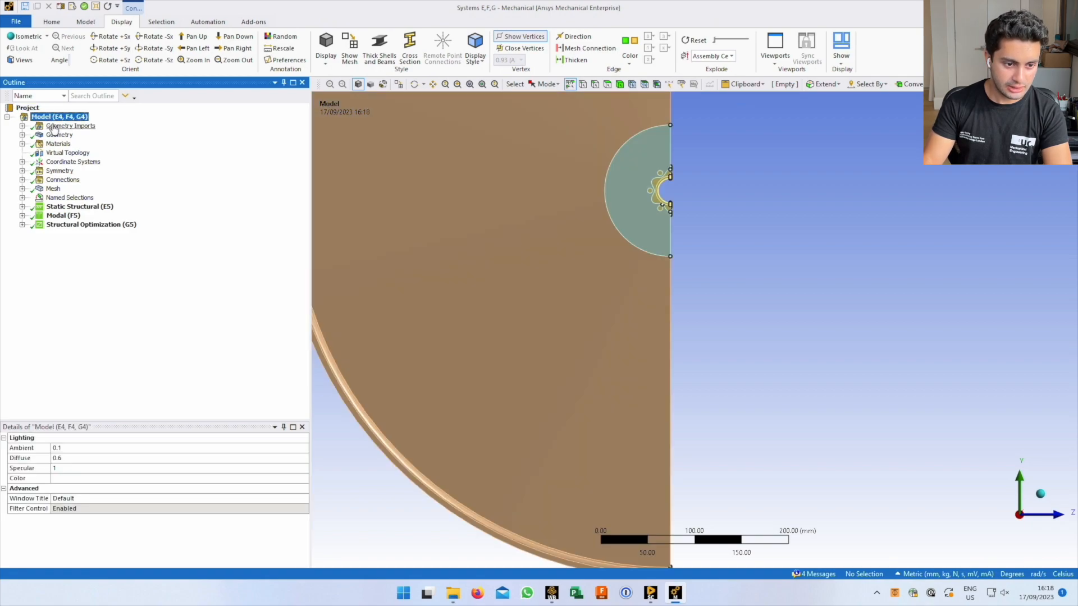
Expand Geometry Imports to view the Geometry Import and rotate the wheel side-on
{"action": "left_click", "coordinate": [54, 127]}
{"action": "left_click", "coordinate": [21, 126]}
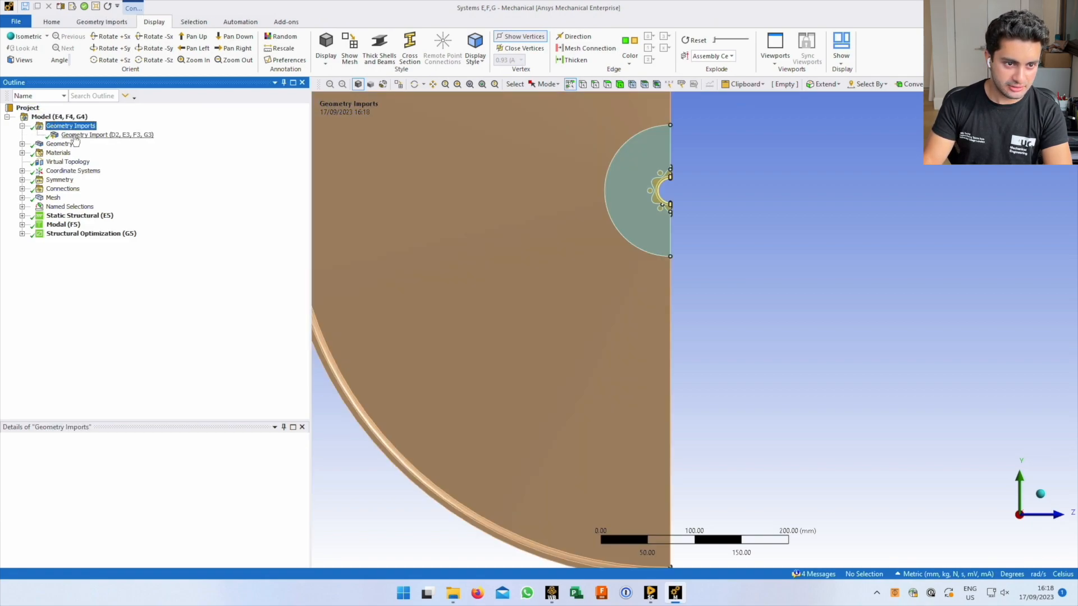
{"action": "left_click", "coordinate": [75, 135]}
{"action": "middle_click_drag", "start_coordinate": [556, 242], "coordinate": [618, 337]}
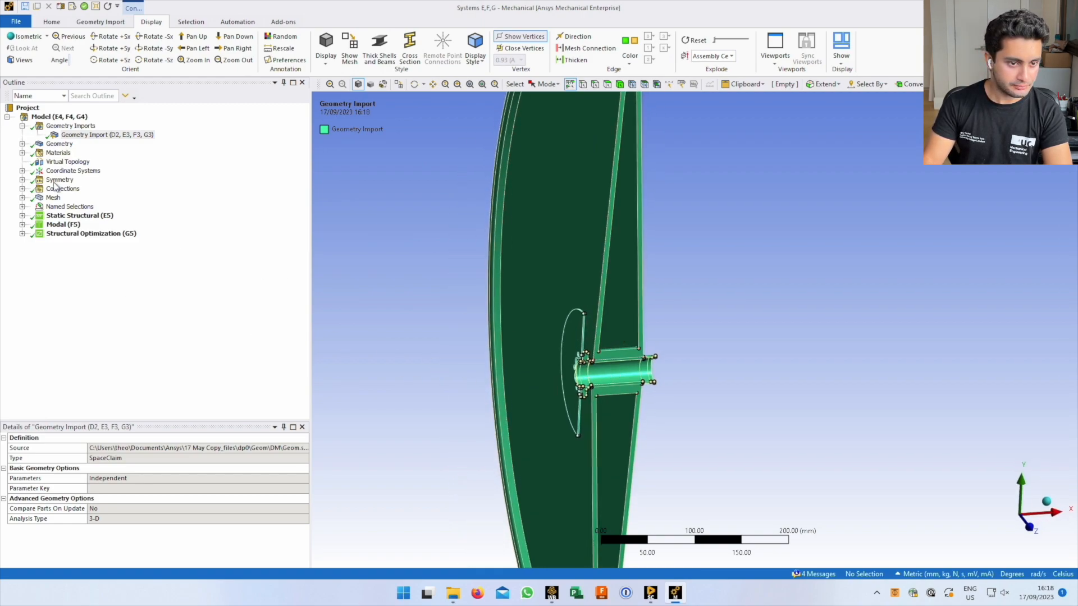
{"action": "left_click", "coordinate": [23, 126]}
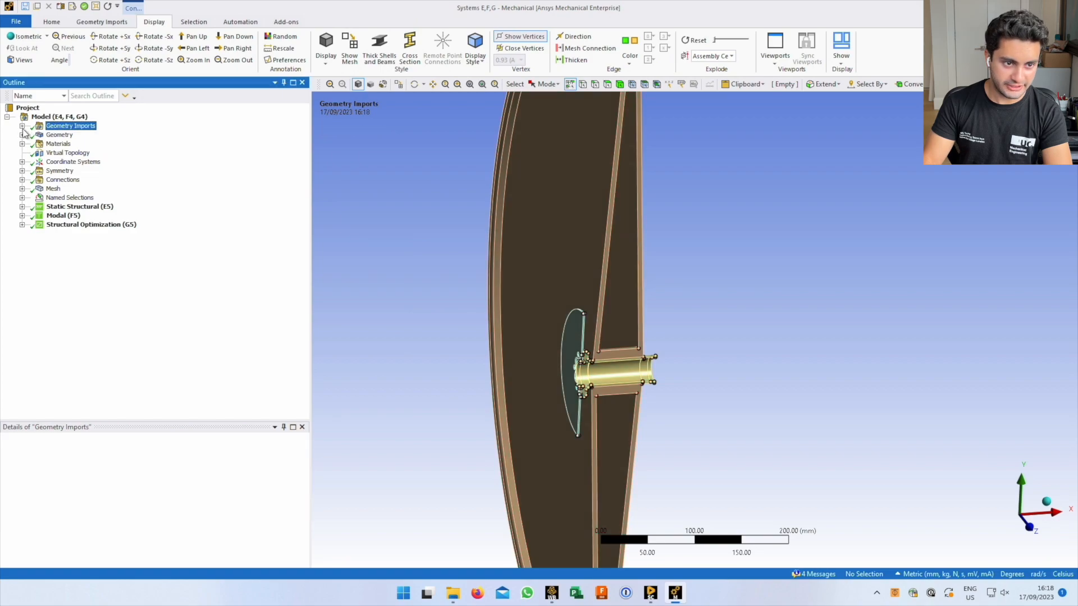
Expand Geometry and select New Wheel and Trial Rotor 160mm for material assignment
{"action": "left_click", "coordinate": [22, 135]}
{"action": "left_click", "coordinate": [59, 135]}
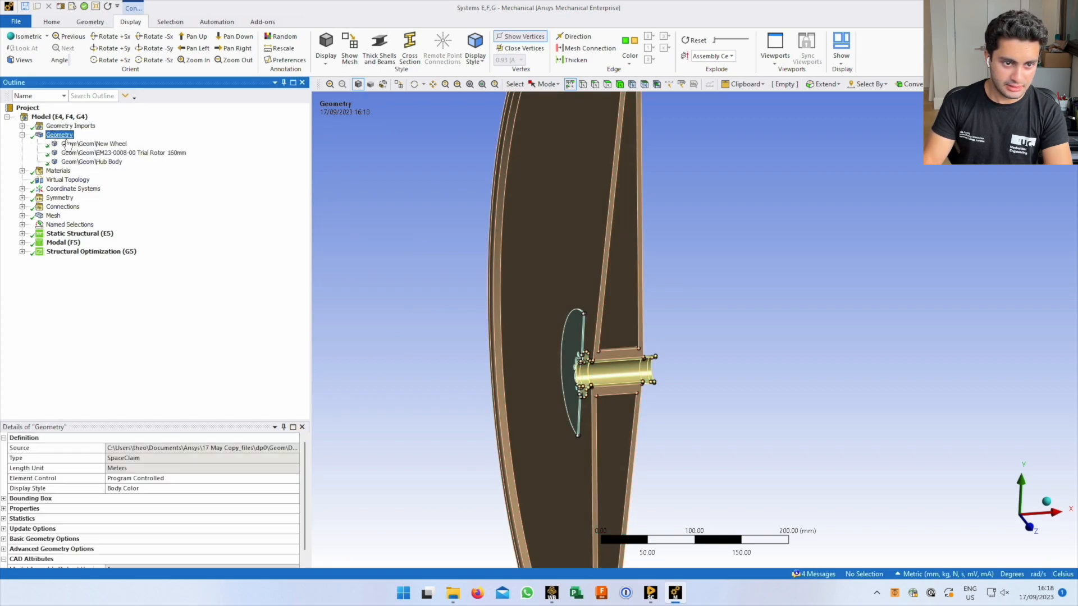
{"action": "left_click", "coordinate": [97, 145]}
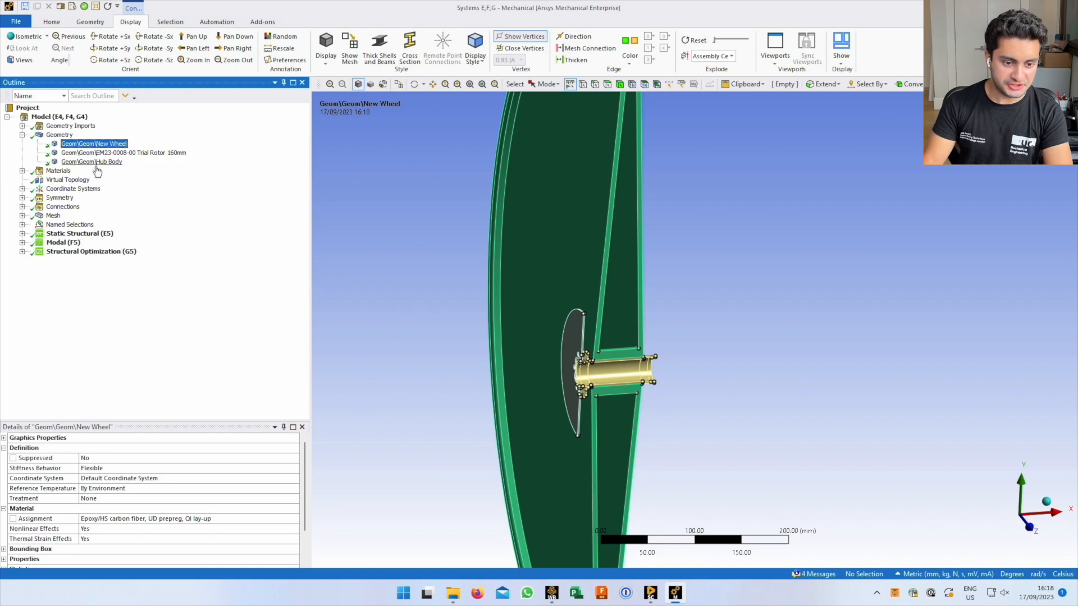
{"action": "left_click", "coordinate": [88, 154]}
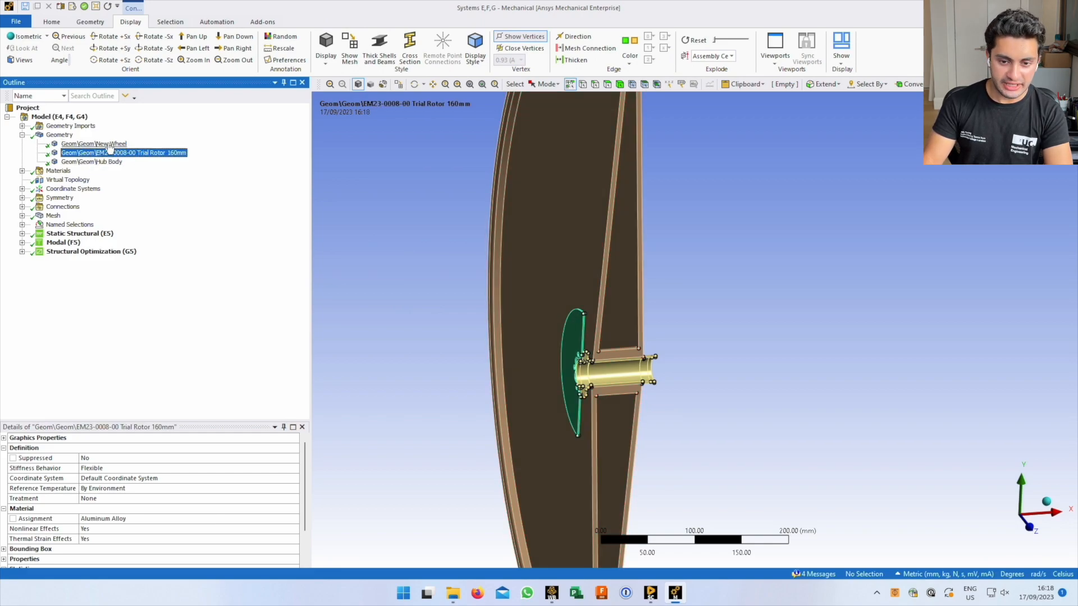
{"action": "left_click", "coordinate": [110, 145], "text": "ctrl"}
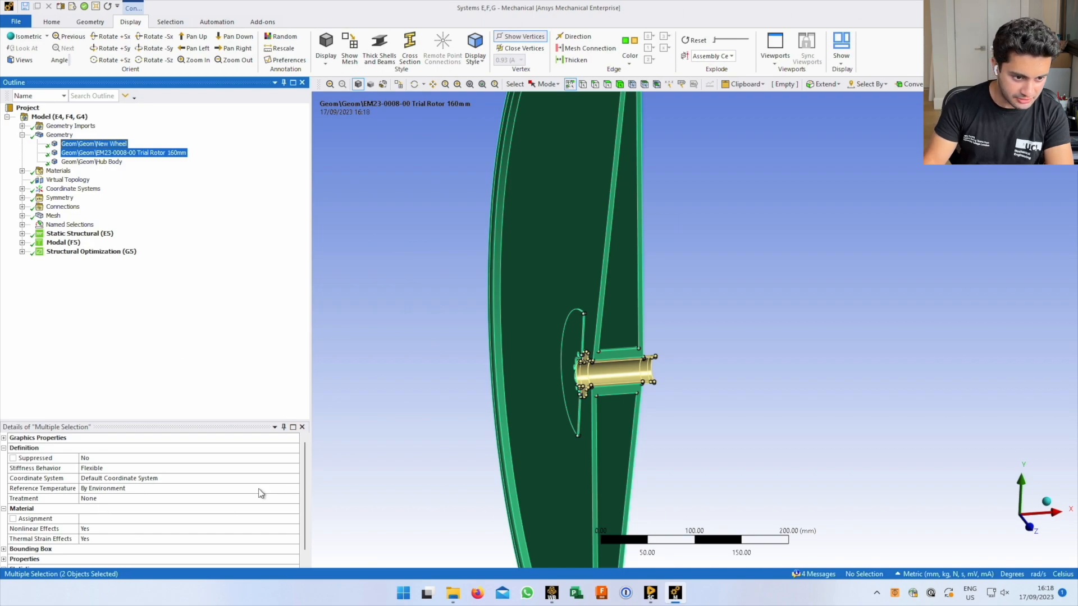
{"action": "scroll", "coordinate": [93, 525], "scroll_direction": "down", "scroll_amount": 1}
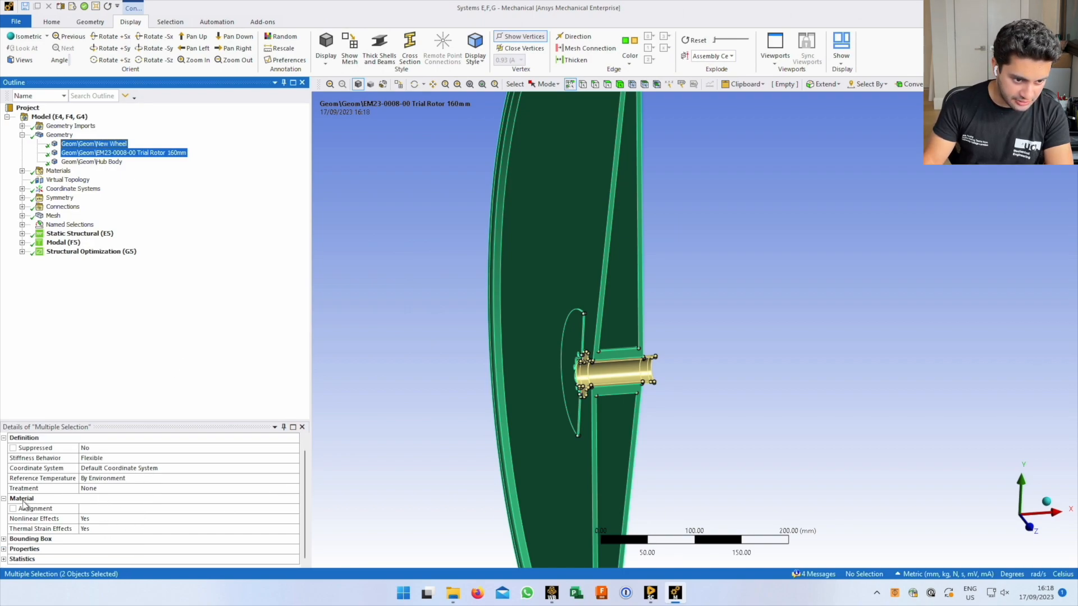
{"action": "left_click", "coordinate": [180, 509]}
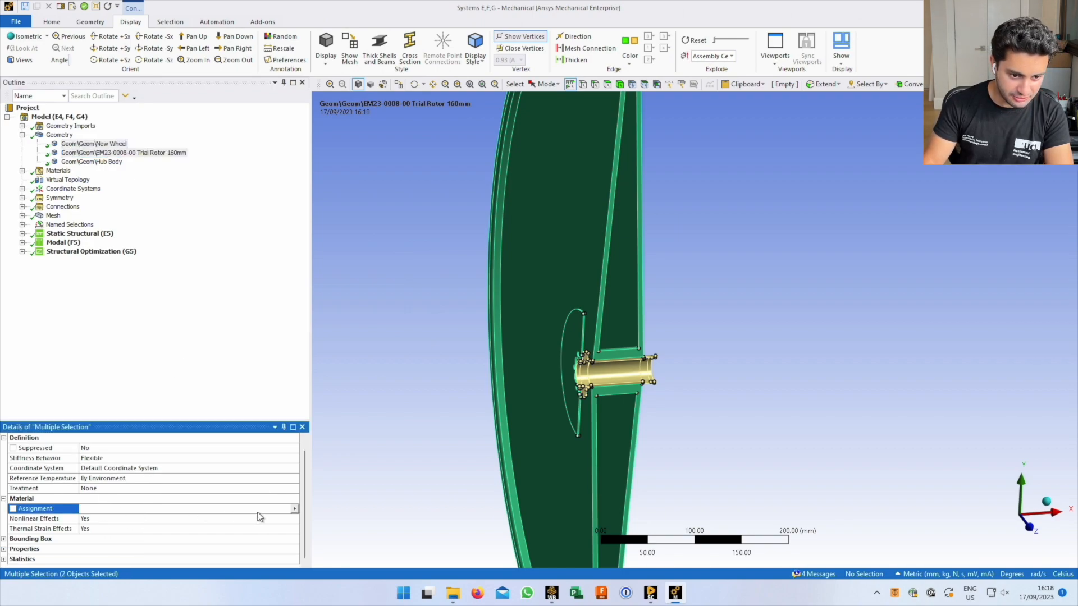
Assign Epoxy/HS carbon fiber, UD prepreg, UD lay-up to both bodies; confirm Hub Body stays Aluminum Alloy
{"action": "left_click", "coordinate": [295, 510]}
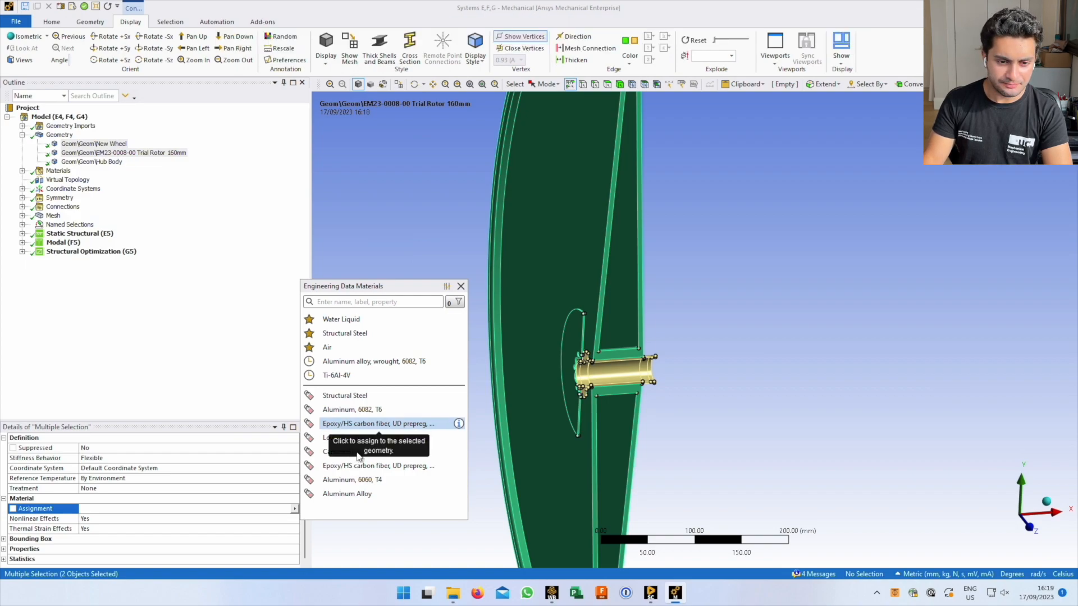
{"action": "left_click", "coordinate": [358, 464]}
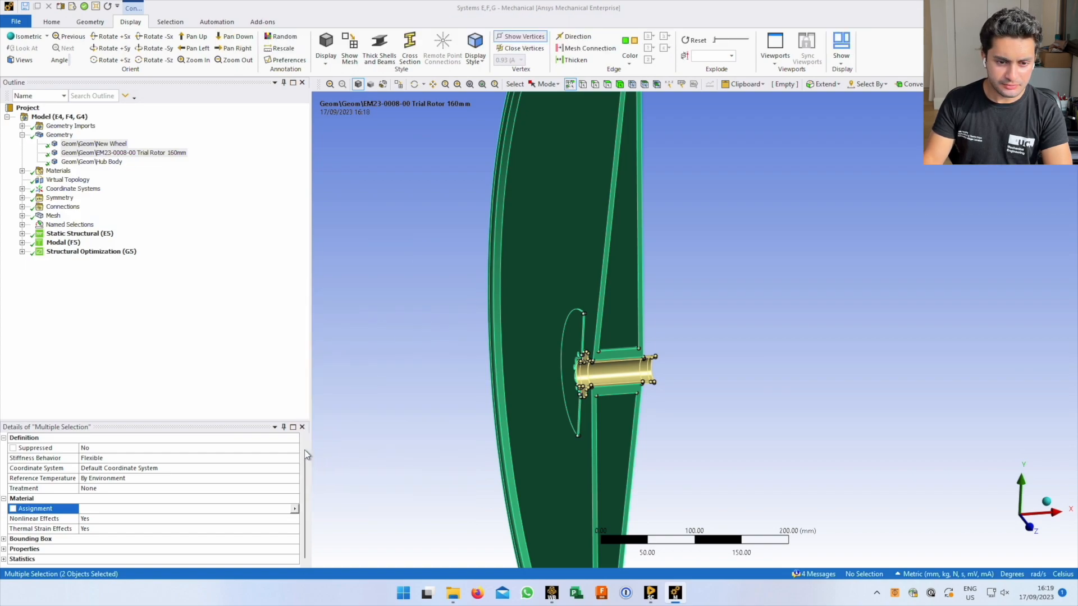
{"action": "left_click", "coordinate": [104, 164]}
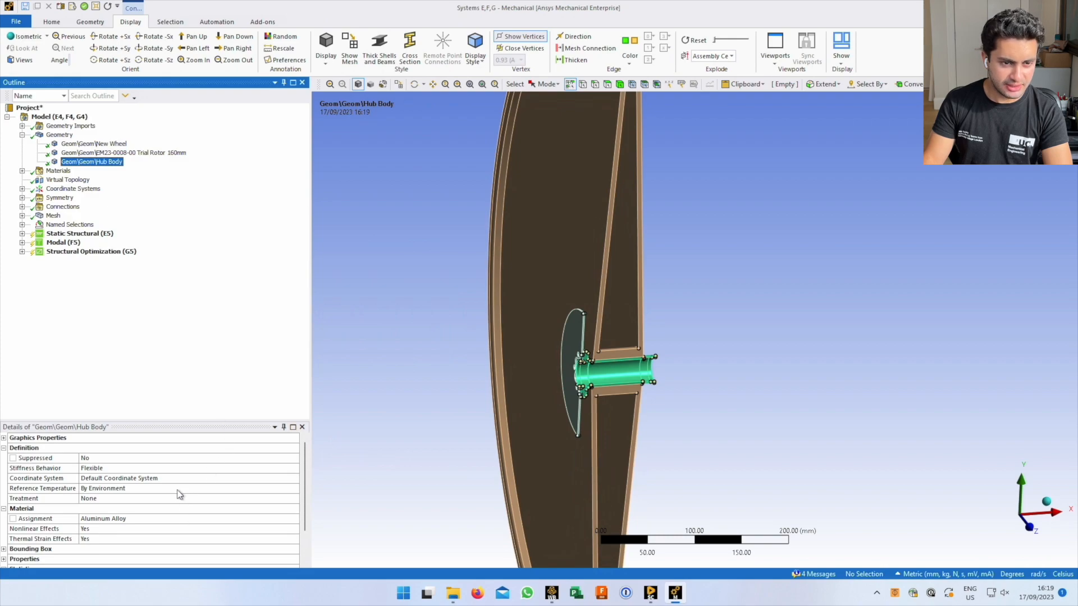
{"action": "left_click", "coordinate": [209, 519]}
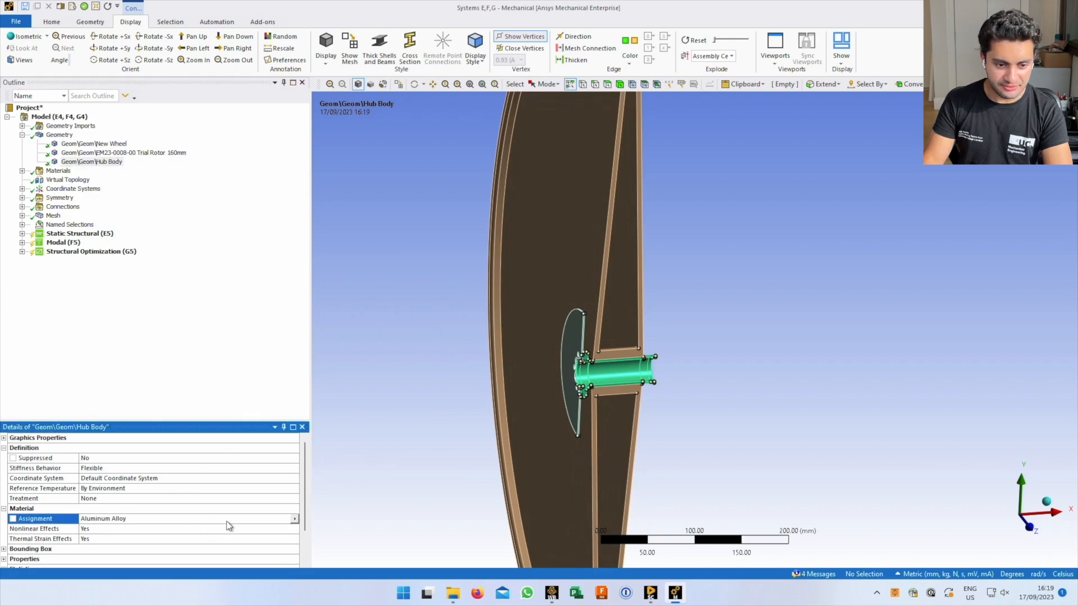
{"action": "left_click", "coordinate": [295, 520]}
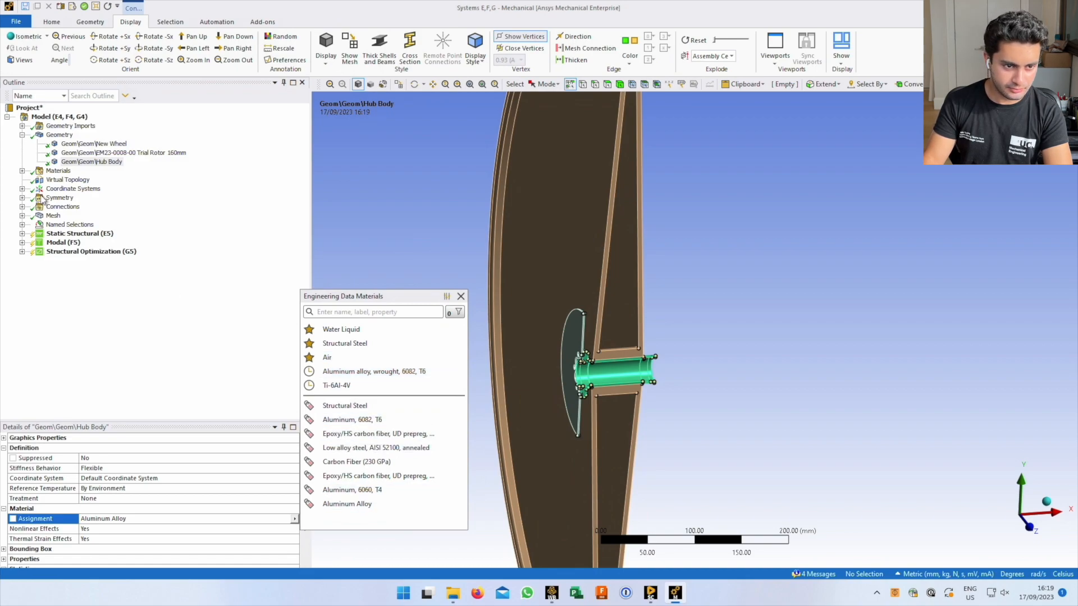
{"action": "left_click", "coordinate": [74, 306]}
Expand Hub Body's Statistics and Properties (12749 mm³, 3.5314e-002 kg), then the Materials branch
{"action": "scroll", "coordinate": [105, 516], "scroll_direction": "down", "scroll_amount": 3}
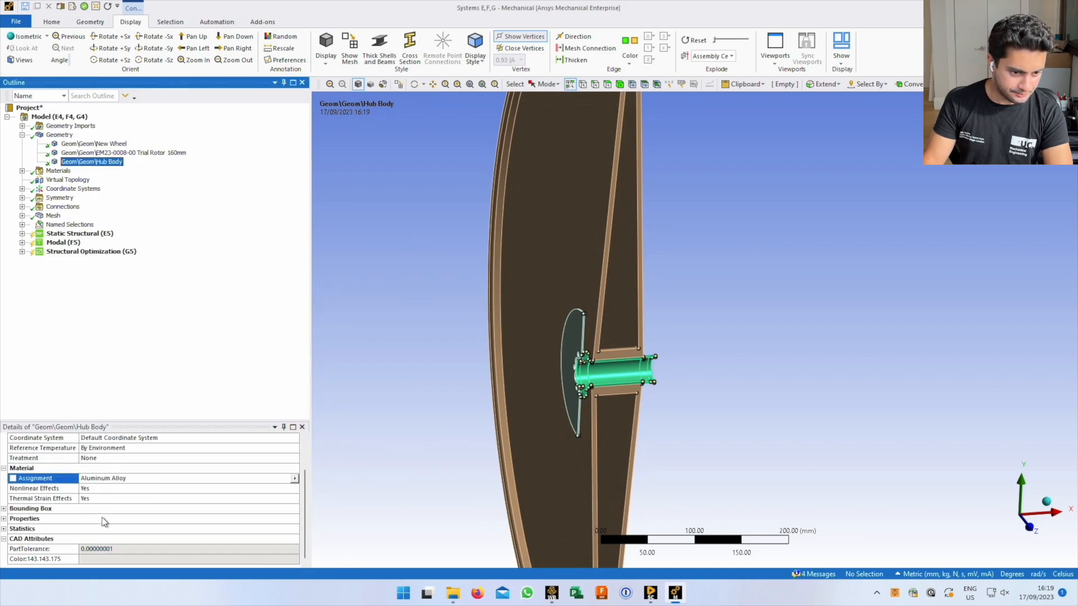
{"action": "left_click", "coordinate": [3, 529]}
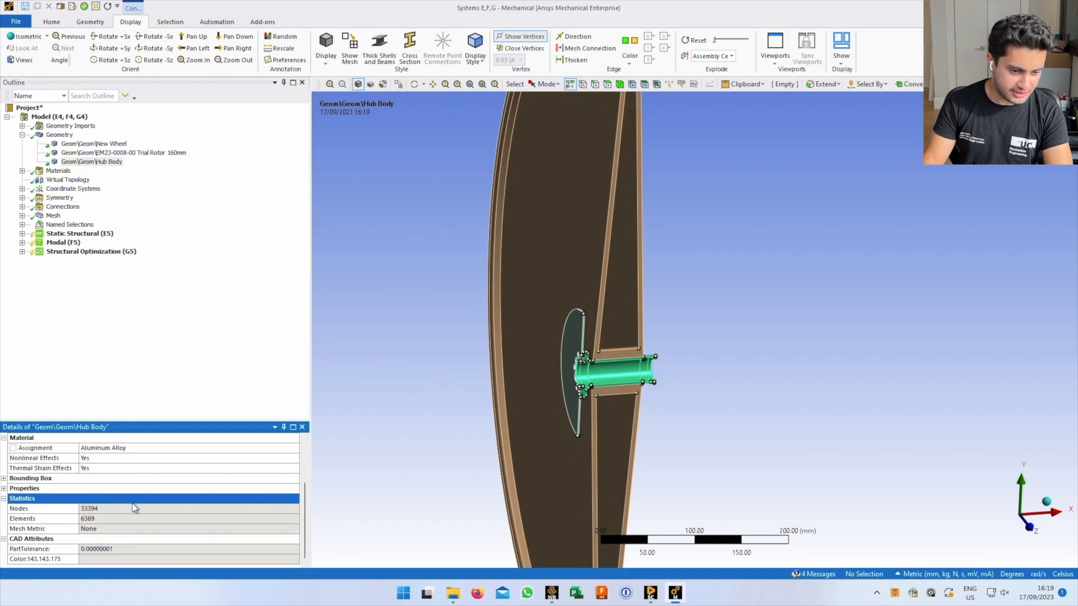
{"action": "scroll", "coordinate": [130, 512], "scroll_direction": "up", "scroll_amount": 3}
{"action": "scroll", "coordinate": [129, 513], "scroll_direction": "up", "scroll_amount": 1}
{"action": "left_click", "coordinate": [4, 559]}
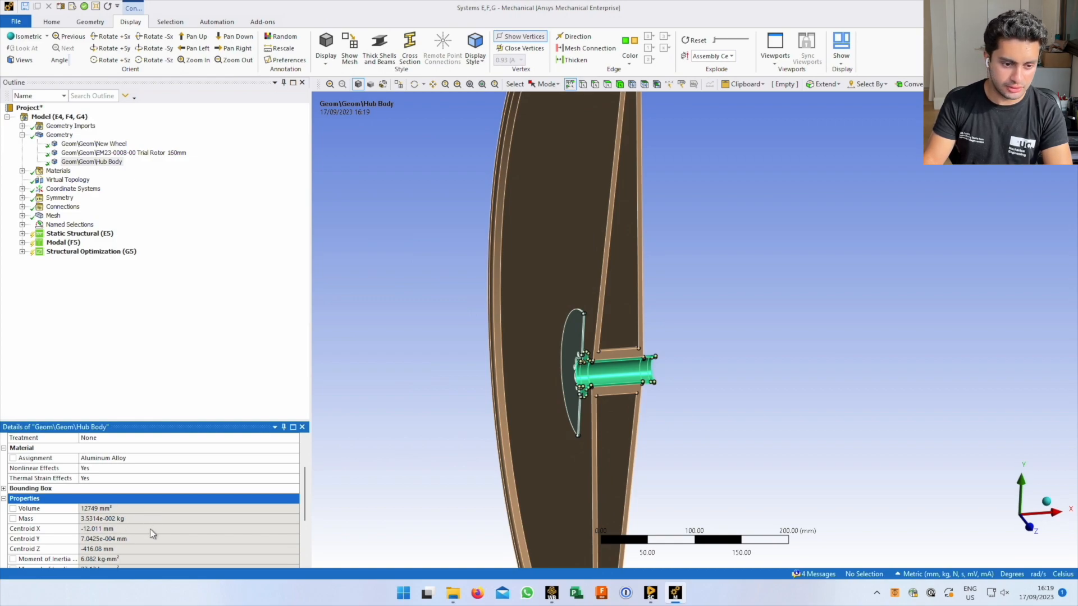
{"action": "scroll", "coordinate": [146, 542], "scroll_direction": "down", "scroll_amount": 3}
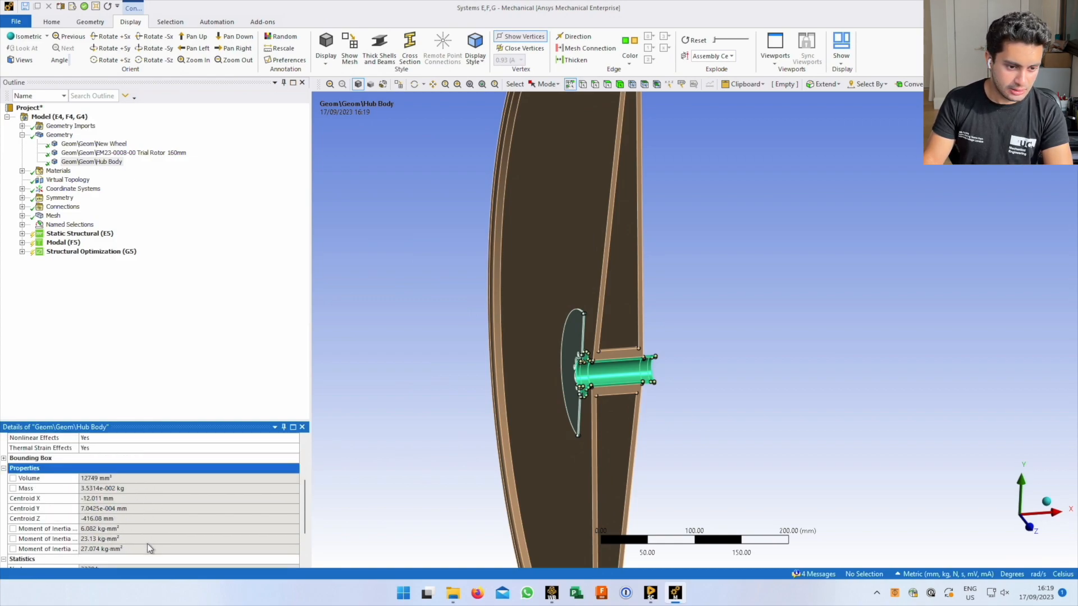
{"action": "scroll", "coordinate": [187, 534], "scroll_direction": "up", "scroll_amount": 5}
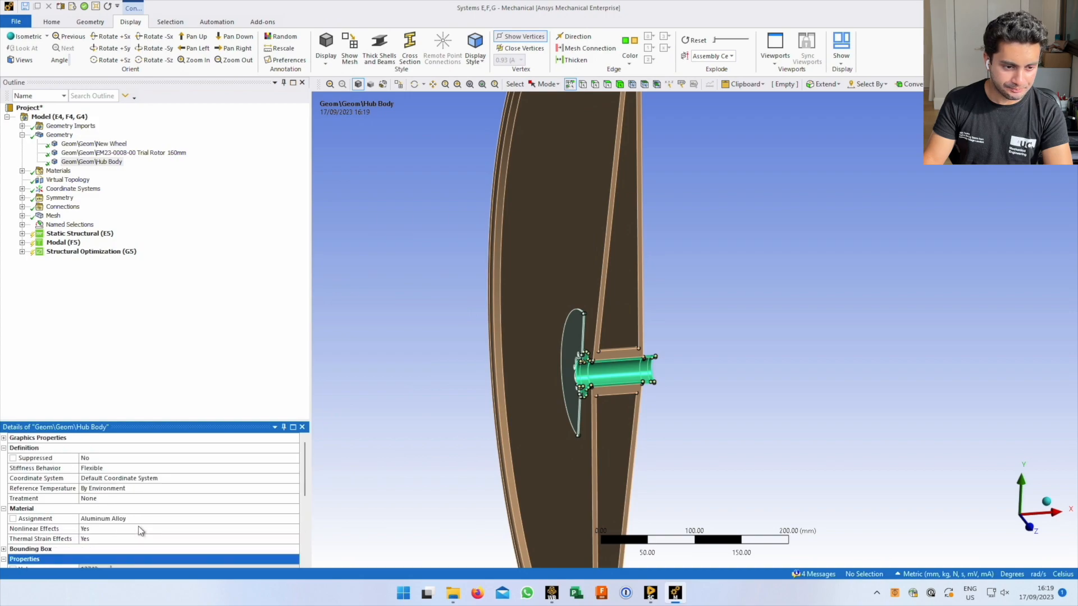
{"action": "left_click", "coordinate": [22, 171]}
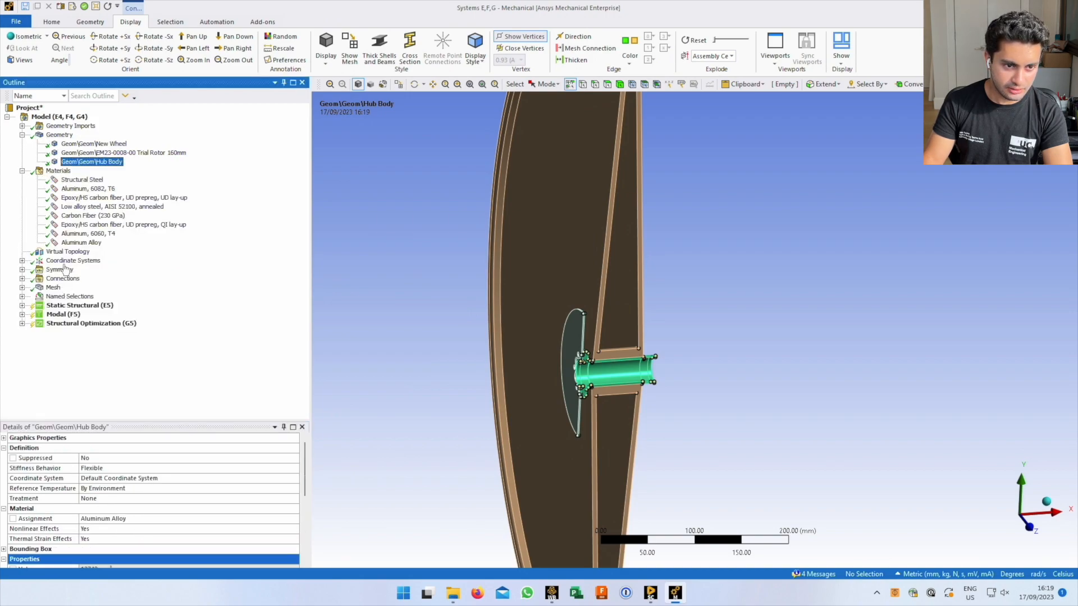
Collapse Materials, select Virtual Topology and zoom in on the rim region
{"action": "left_click", "coordinate": [23, 172]}
{"action": "left_click", "coordinate": [67, 179]}
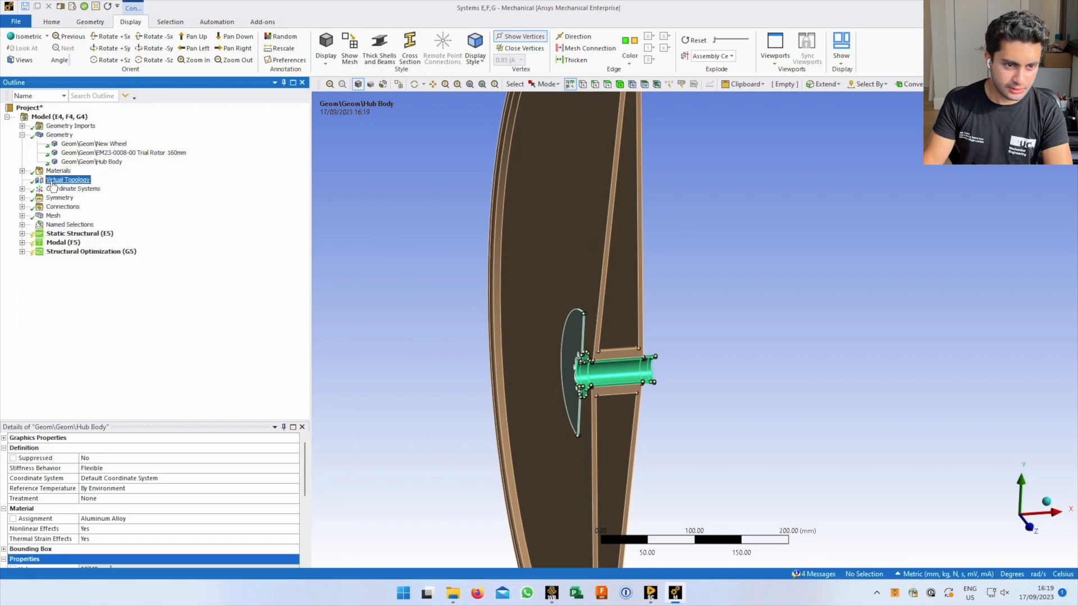
{"action": "middle_click_drag", "start_coordinate": [604, 248], "coordinate": [590, 351], "text": "ctrl"}
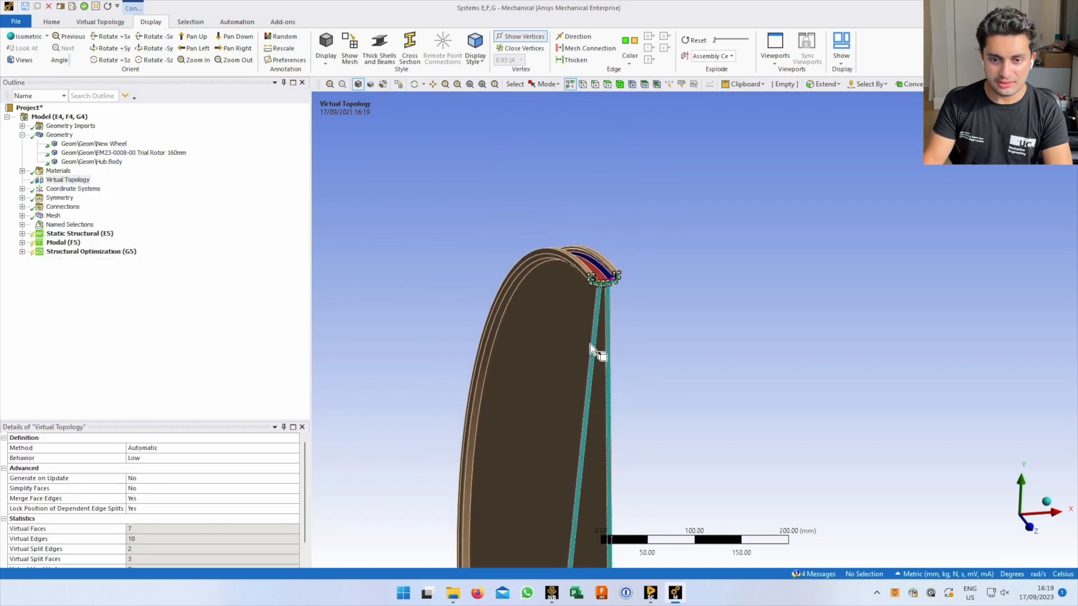
{"action": "middle_click_drag", "start_coordinate": [598, 283], "coordinate": [575, 272]}
{"action": "right_click_drag", "start_coordinate": [584, 267], "coordinate": [650, 309]}
{"action": "middle_click_drag", "start_coordinate": [598, 246], "coordinate": [513, 318], "text": "ctrl"}
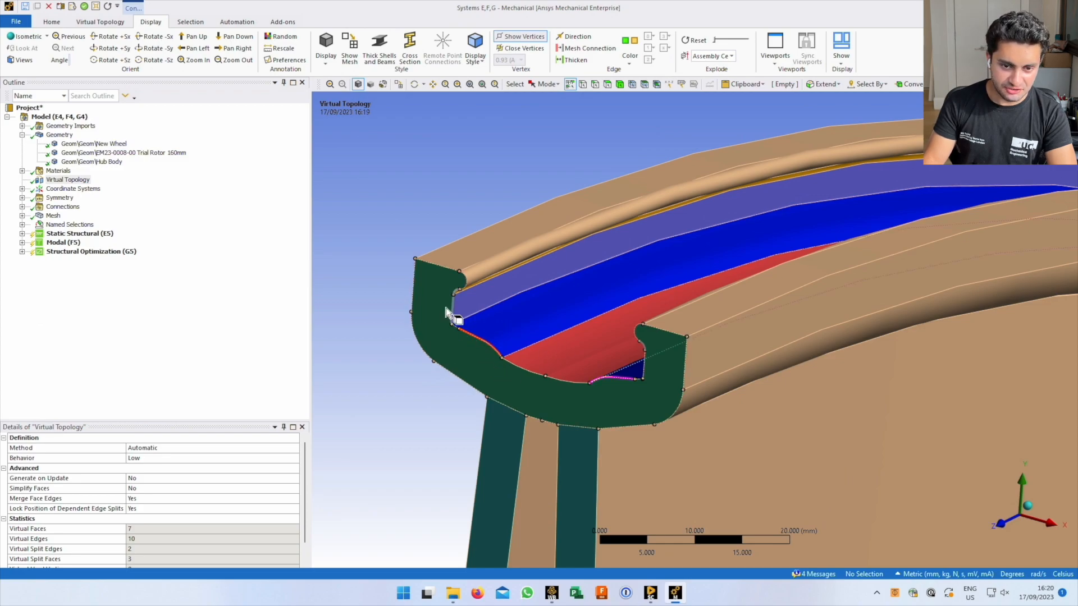
Orbit to the rim channel cross-section and show the mesh quality results (max skewness 0.904)
{"action": "mouse_move", "coordinate": [445, 308]}
{"action": "middle_mouse_down"}
{"action": "mouse_move", "coordinate": [452, 331]}
{"action": "mouse_move", "coordinate": [472, 309]}
{"action": "mouse_move", "coordinate": [527, 315]}
{"action": "mouse_move", "coordinate": [542, 335]}
{"action": "mouse_move", "coordinate": [517, 315]}
{"action": "mouse_move", "coordinate": [453, 308]}
{"action": "middle_mouse_up"}
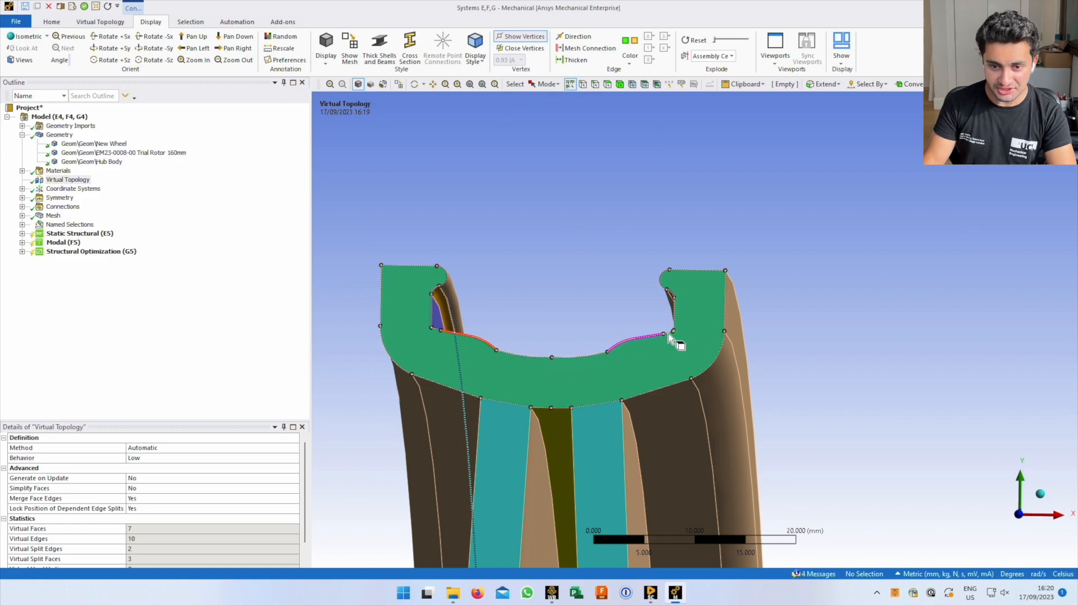
{"action": "middle_click_drag", "start_coordinate": [468, 363], "coordinate": [500, 375]}
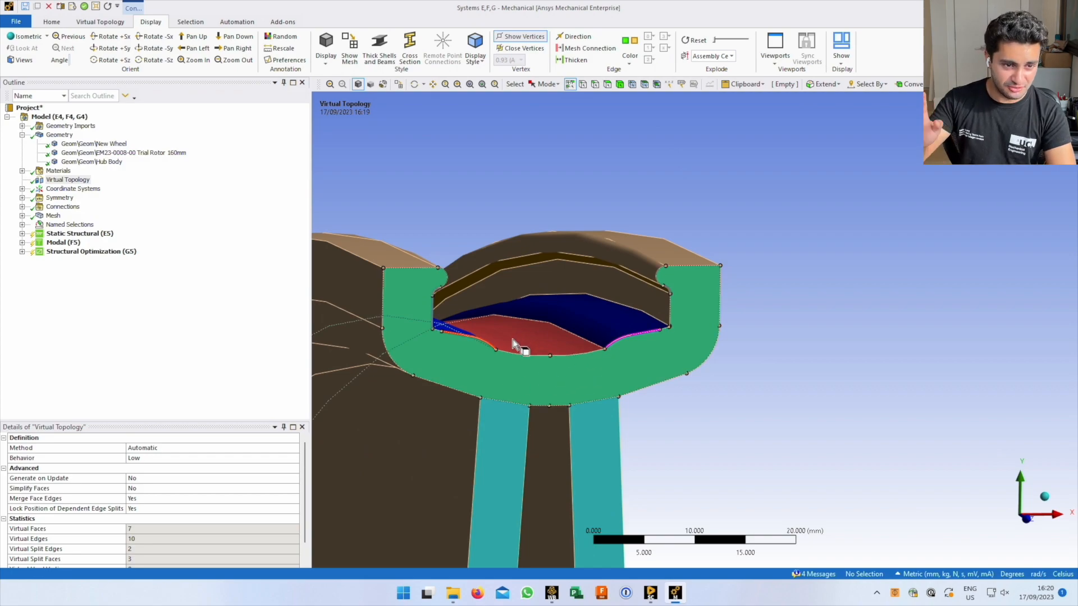
{"action": "mouse_move", "coordinate": [623, 385]}
{"action": "middle_mouse_down", "text": "ctrl"}
{"action": "mouse_move", "coordinate": [677, 433]}
{"action": "mouse_move", "coordinate": [594, 375]}
{"action": "mouse_move", "coordinate": [582, 392]}
{"action": "mouse_move", "coordinate": [643, 380]}
{"action": "middle_mouse_up", "text": "ctrl"}
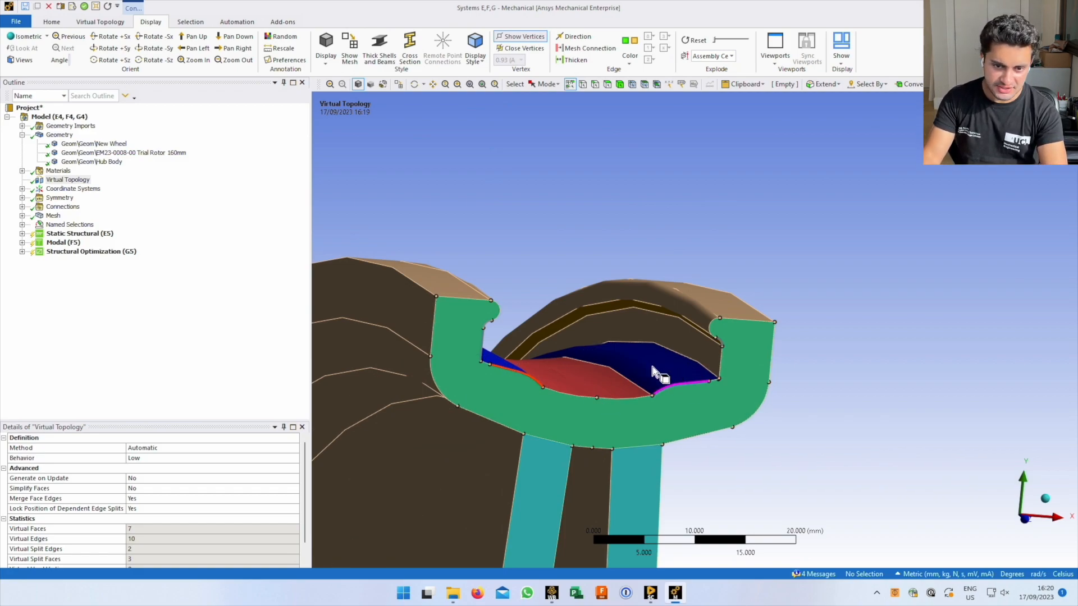
{"action": "middle_click_drag", "start_coordinate": [588, 405], "coordinate": [525, 385]}
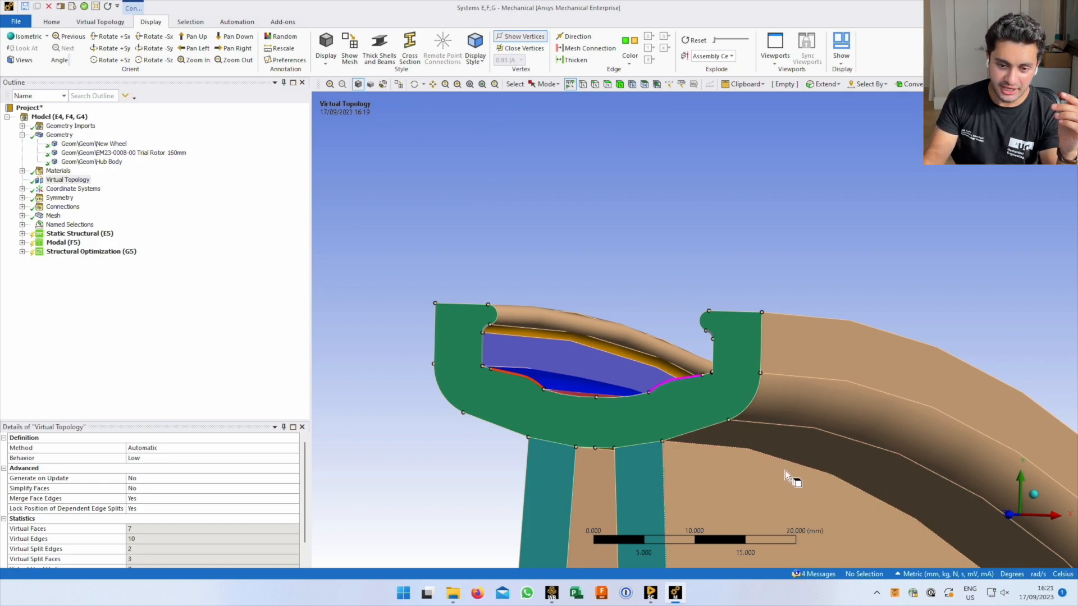
{"action": "scroll", "coordinate": [786, 474], "scroll_direction": "down", "scroll_amount": 4}
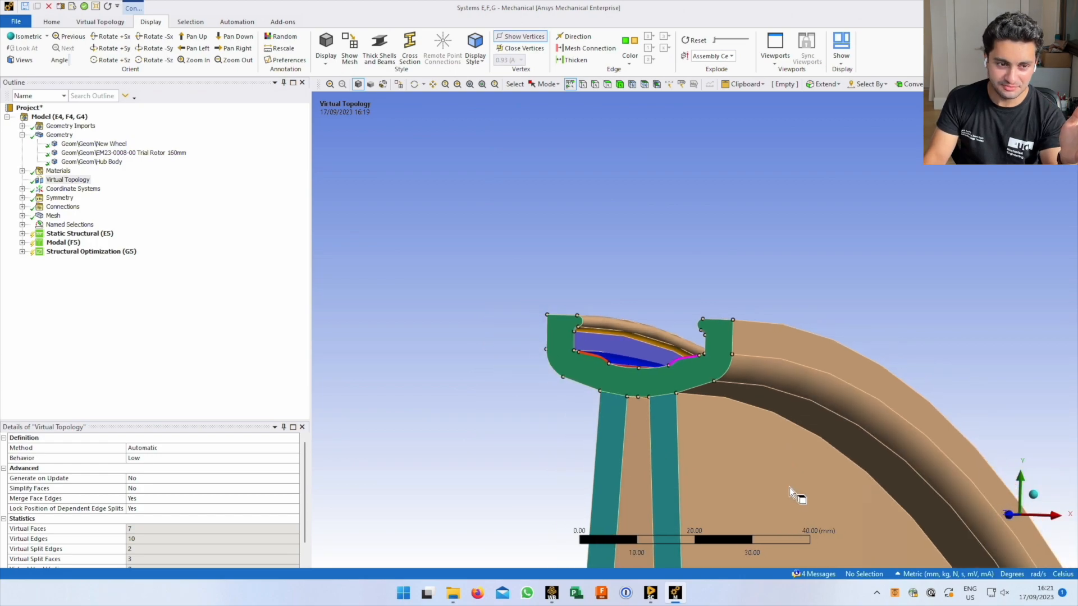
{"action": "left_click", "coordinate": [54, 215]}
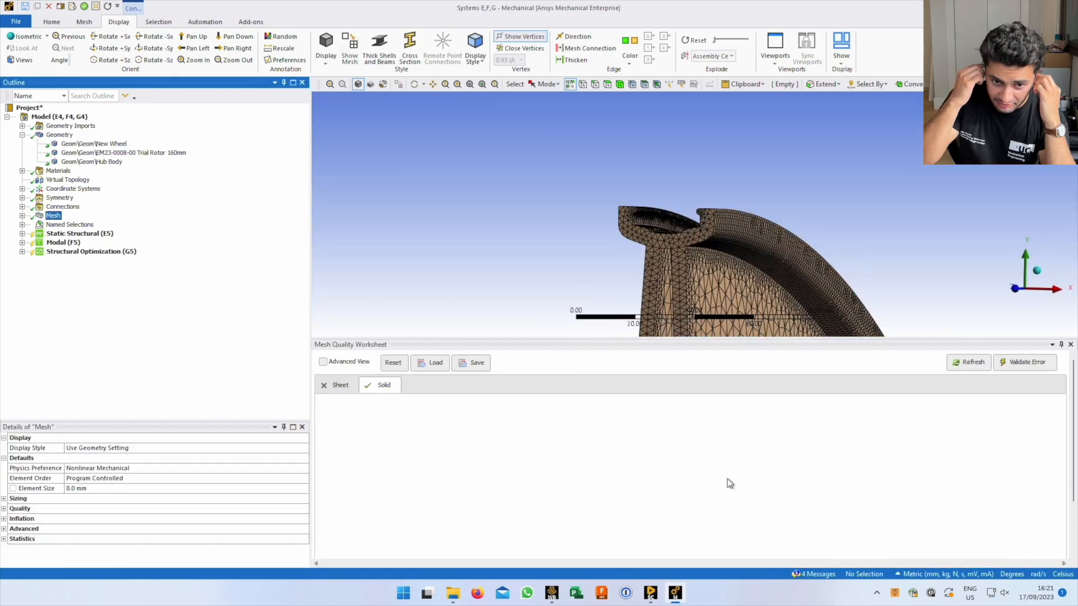
Close the Mesh Quality Worksheet, zoom in on the meshed rim channel, and select Virtual Topology
{"action": "left_click", "coordinate": [1070, 344]}
{"action": "middle_click_drag", "start_coordinate": [736, 399], "coordinate": [646, 413]}
{"action": "scroll", "coordinate": [601, 355], "scroll_direction": "up", "scroll_amount": 5}
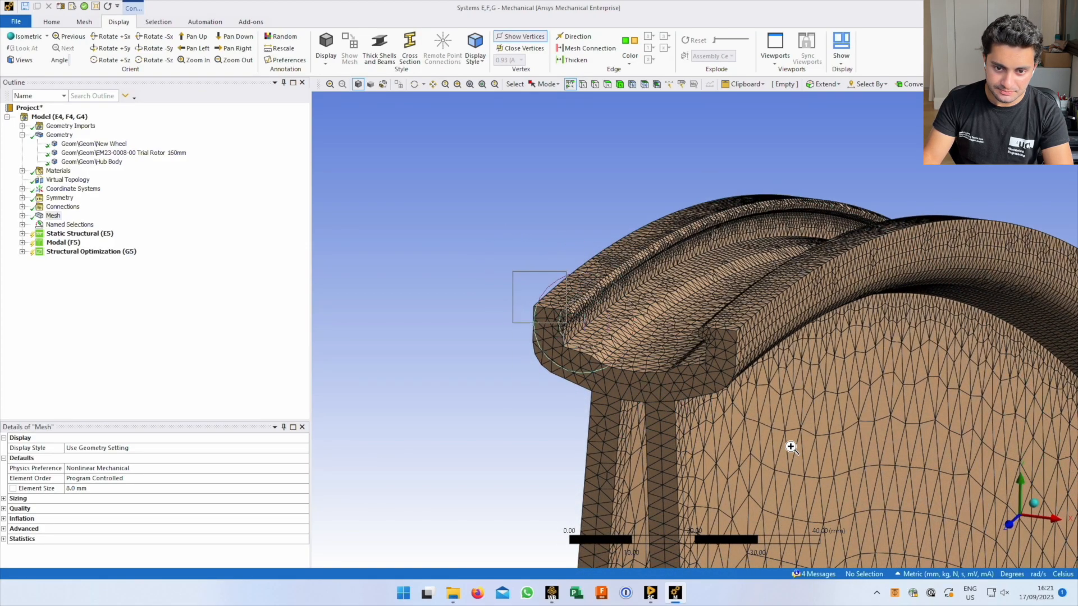
{"action": "scroll", "coordinate": [551, 298], "scroll_direction": "up", "scroll_amount": 5}
{"action": "middle_click_drag", "start_coordinate": [551, 297], "coordinate": [563, 336], "text": "ctrl"}
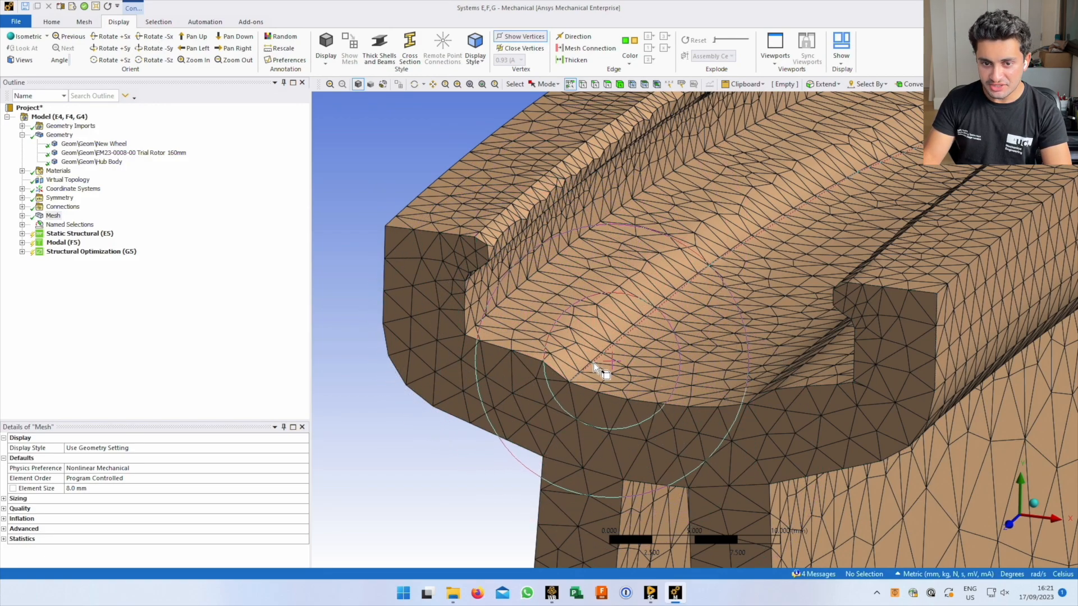
{"action": "scroll", "coordinate": [588, 363], "scroll_direction": "up", "scroll_amount": 1}
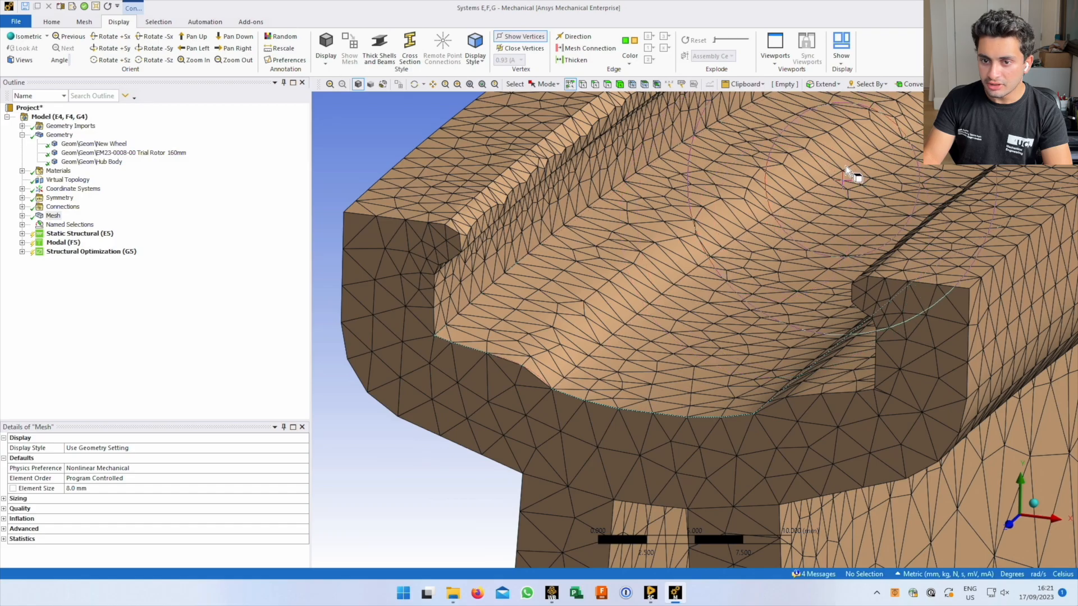
{"action": "mouse_move", "coordinate": [585, 365]}
{"action": "middle_mouse_down"}
{"action": "mouse_move", "coordinate": [602, 356]}
{"action": "mouse_move", "coordinate": [585, 356]}
{"action": "mouse_move", "coordinate": [582, 371]}
{"action": "middle_mouse_up"}
{"action": "middle_click_drag", "start_coordinate": [530, 399], "coordinate": [464, 382]}
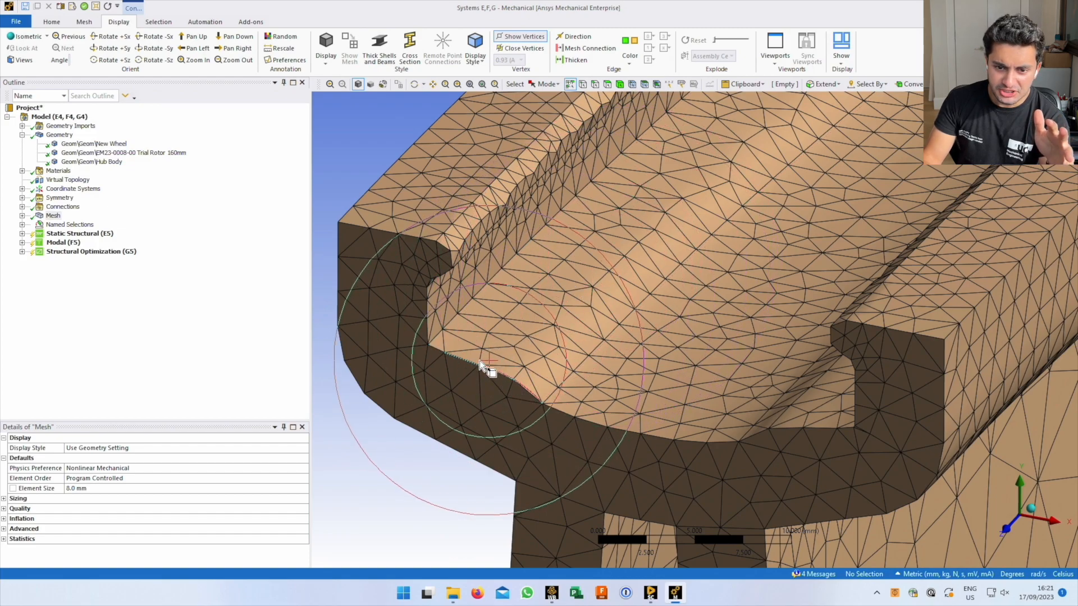
{"action": "middle_click_drag", "start_coordinate": [503, 352], "coordinate": [528, 337]}
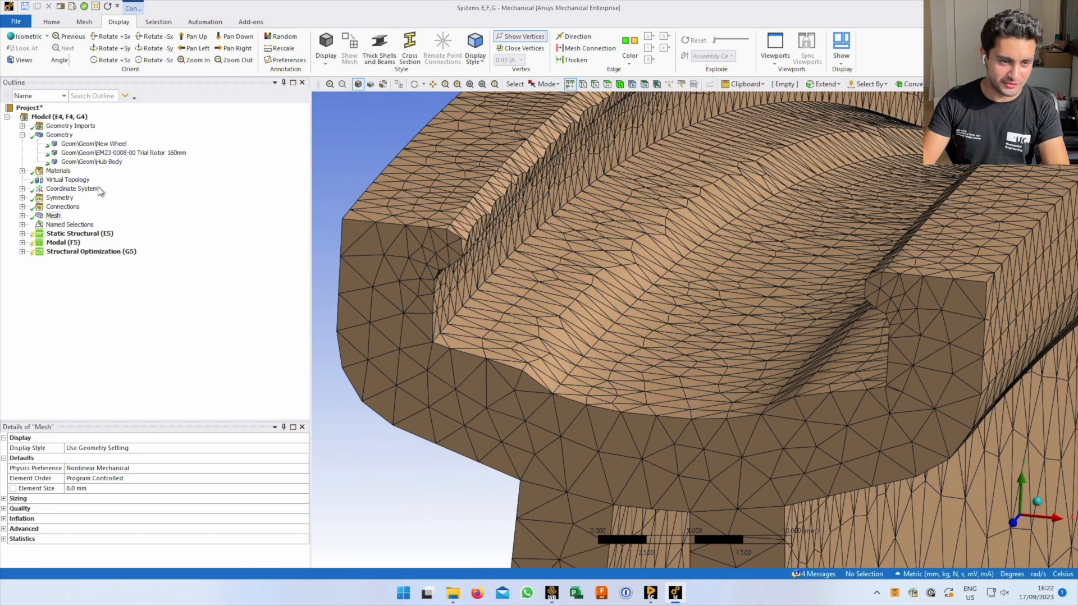
{"action": "left_click", "coordinate": [68, 179]}
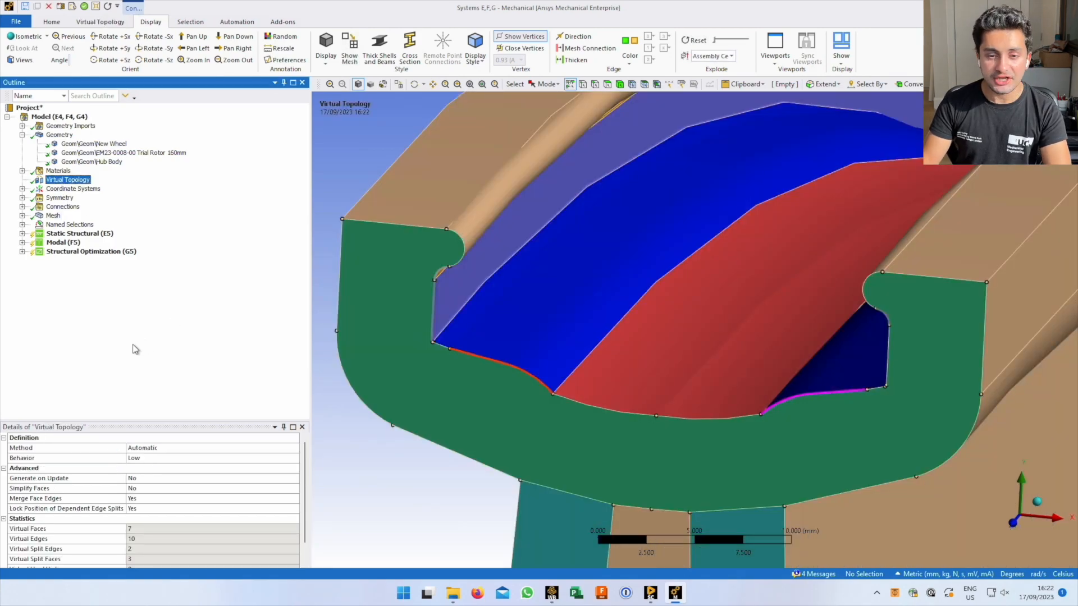
Delete all virtual cells from Virtual Topology and confirm
{"action": "middle_click_drag", "start_coordinate": [591, 448], "coordinate": [571, 396]}
{"action": "right_click", "coordinate": [83, 181]}
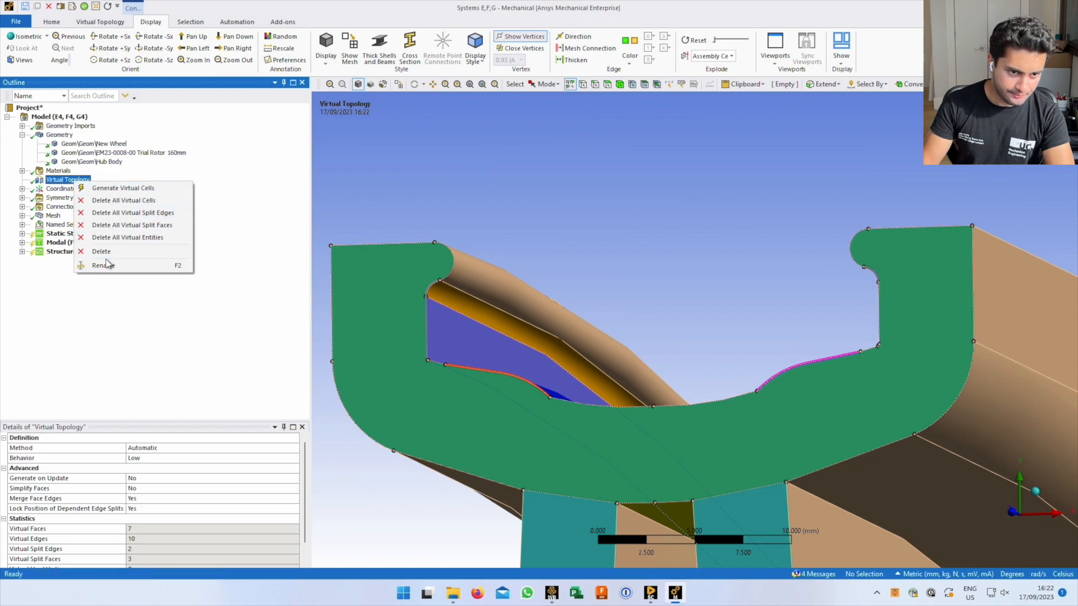
{"action": "left_click", "coordinate": [137, 200]}
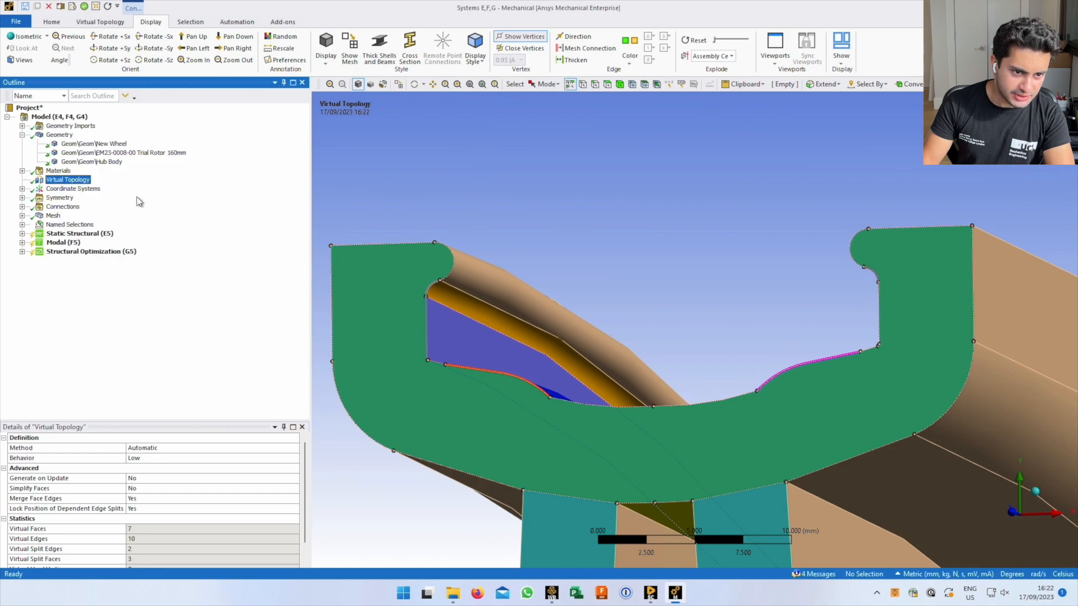
{"action": "left_click", "coordinate": [542, 335]}
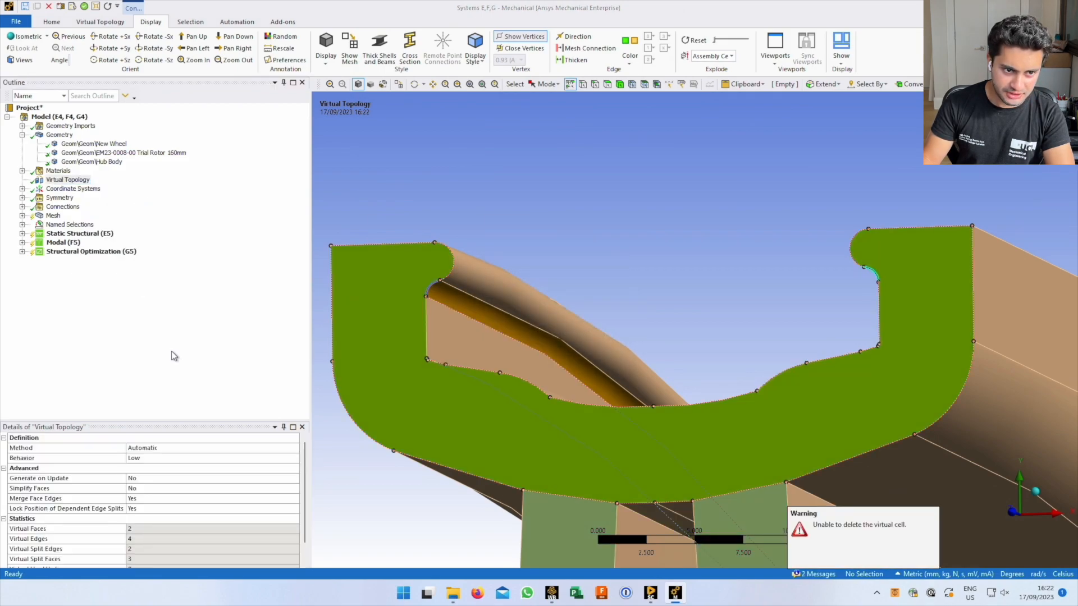
Delete the Virtual Topology branch itself and confirm the removal
{"action": "middle_click_drag", "start_coordinate": [547, 397], "coordinate": [531, 424]}
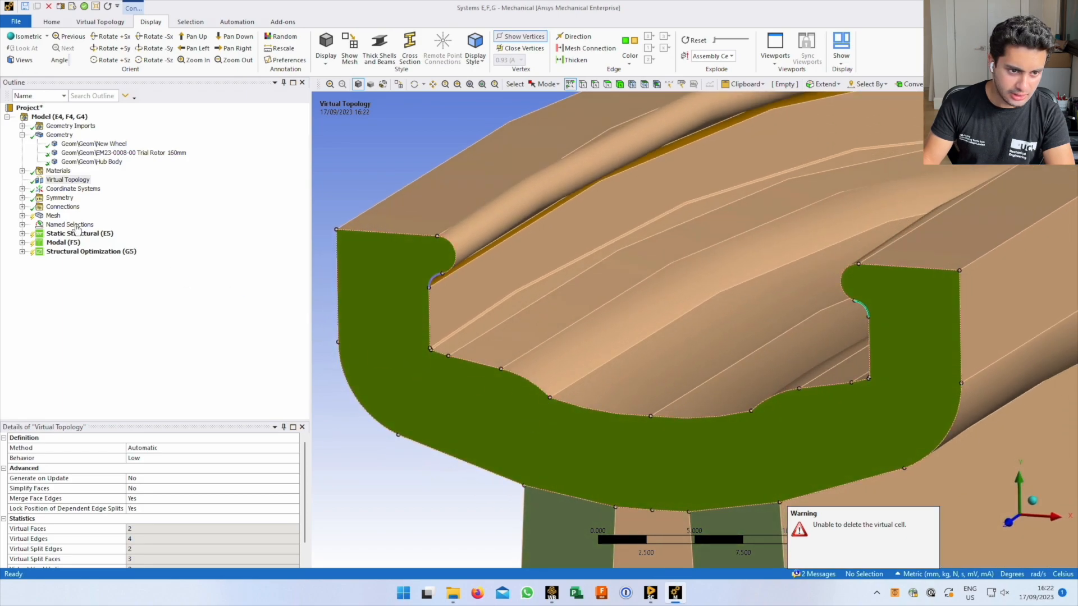
{"action": "right_click", "coordinate": [64, 182]}
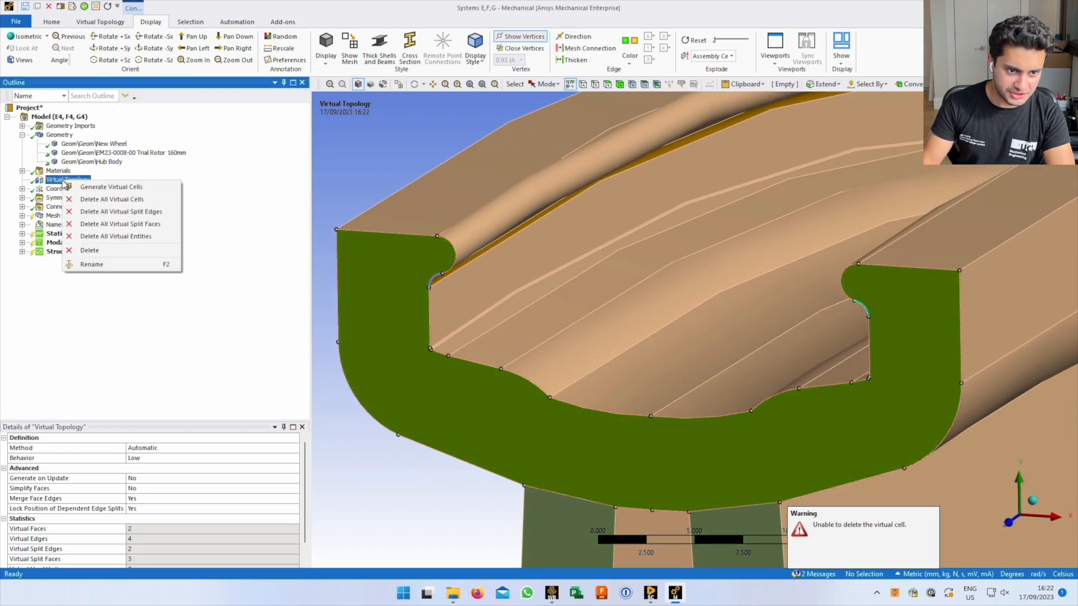
{"action": "left_click", "coordinate": [89, 250]}
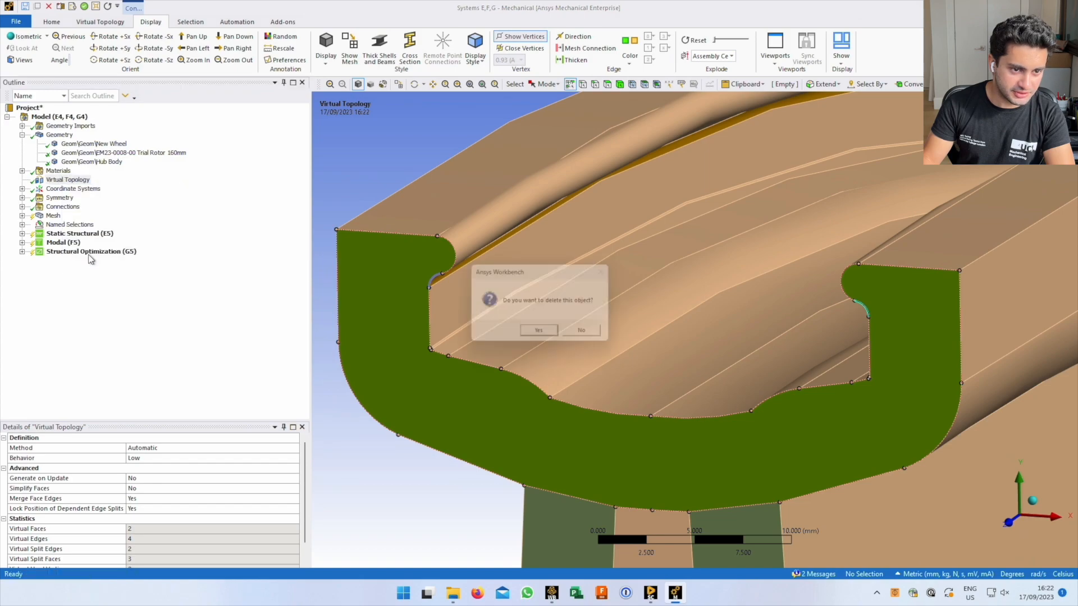
{"action": "left_click", "coordinate": [542, 335]}
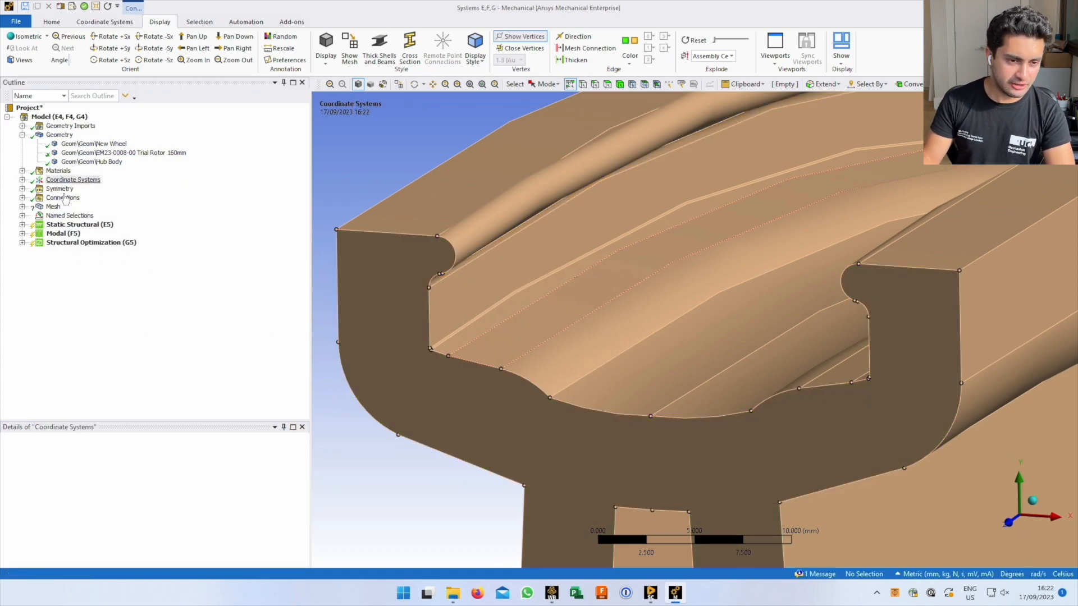
Insert a new Virtual Topology object under Model in the Outline
{"action": "left_click", "coordinate": [49, 120]}
{"action": "right_click", "coordinate": [50, 121]}
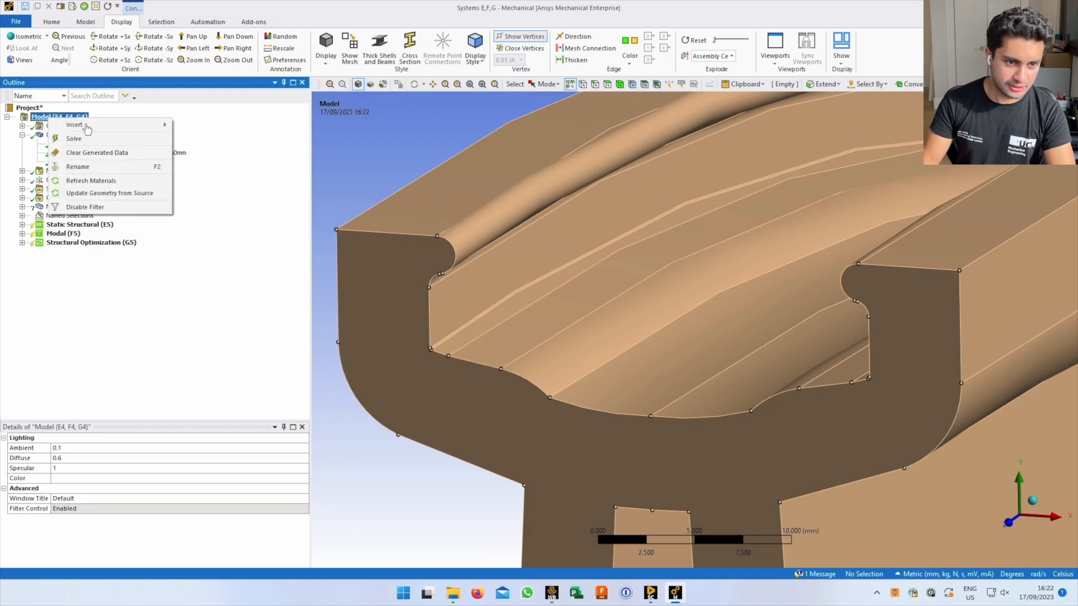
{"action": "mouse_move", "coordinate": [89, 129]}
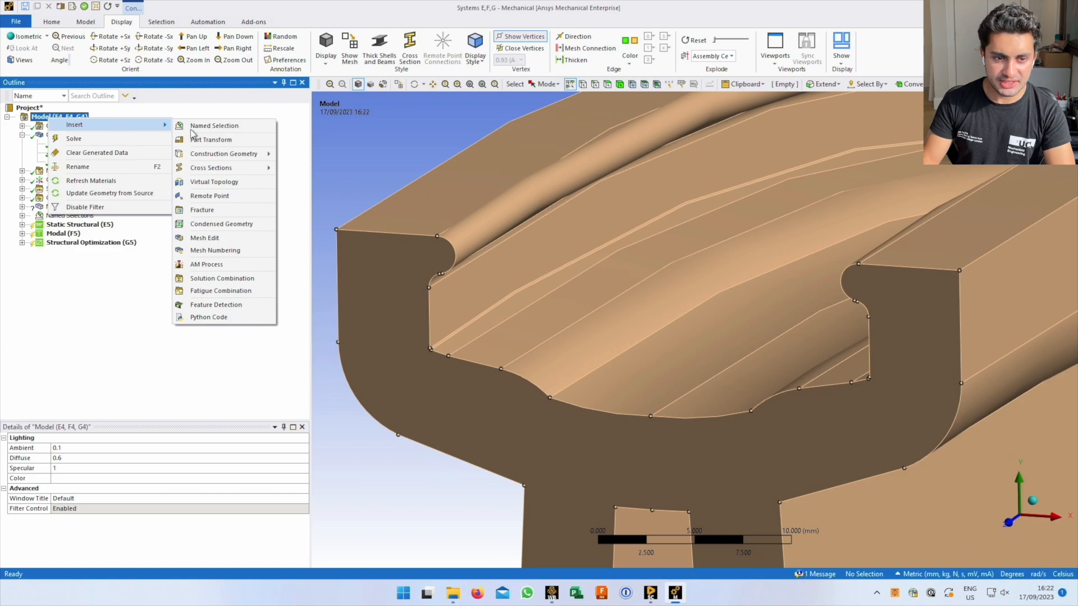
{"action": "left_click", "coordinate": [212, 187]}
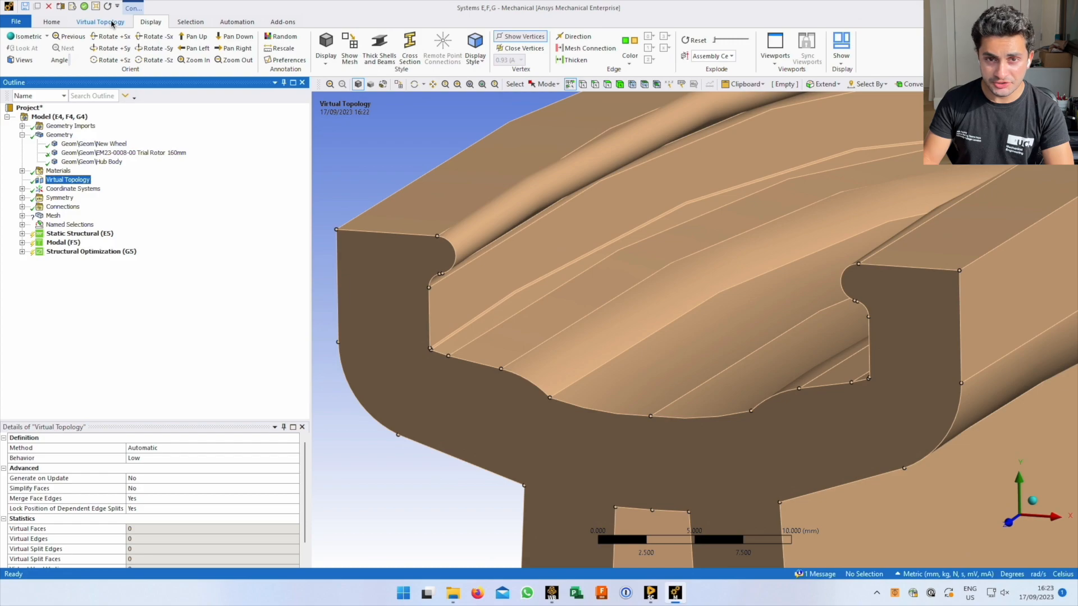
Browse the Home and Display tabs and the colouring options without changing anything
{"action": "left_click", "coordinate": [51, 22]}
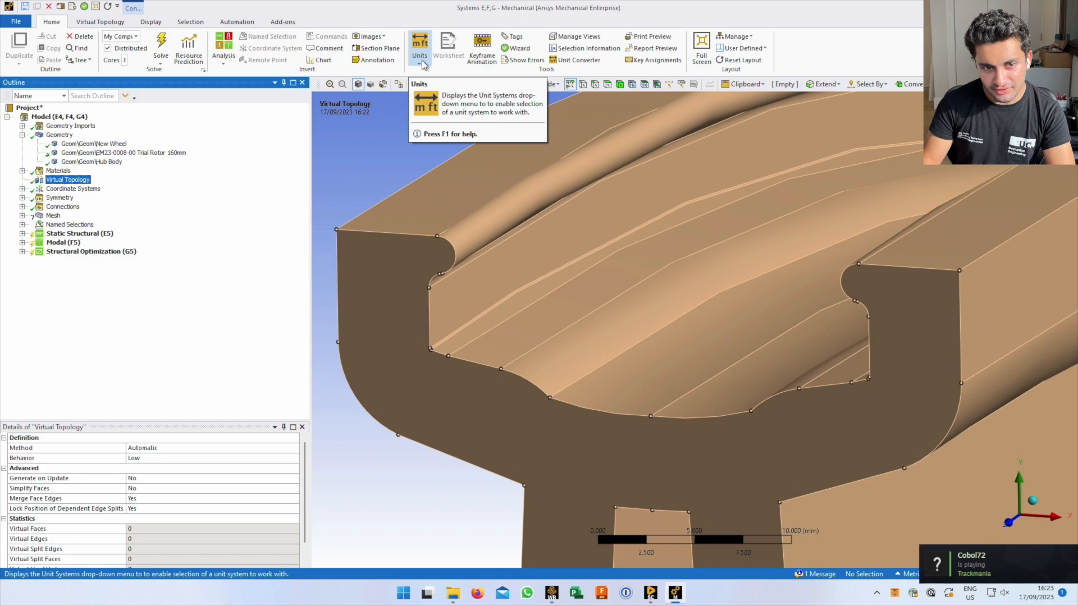
{"action": "left_click", "coordinate": [150, 23]}
{"action": "left_click", "coordinate": [475, 60]}
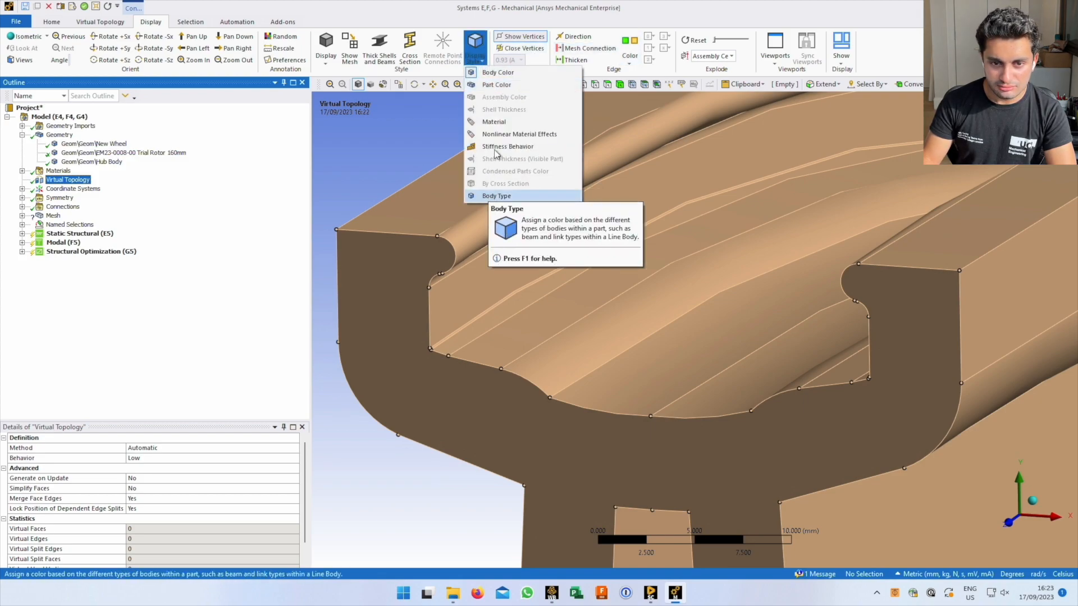
{"action": "left_click", "coordinate": [477, 58]}
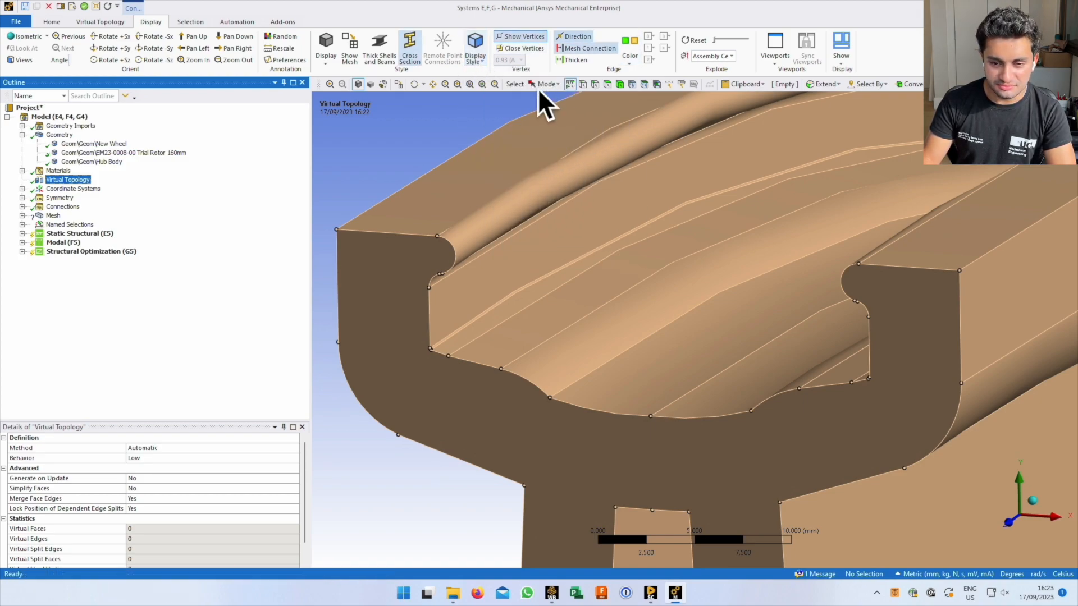
Try Shaded Exterior and Wireframe, return to Shaded Exterior and Edges, then bring up Virtual Topology tools
{"action": "left_click", "coordinate": [327, 63]}
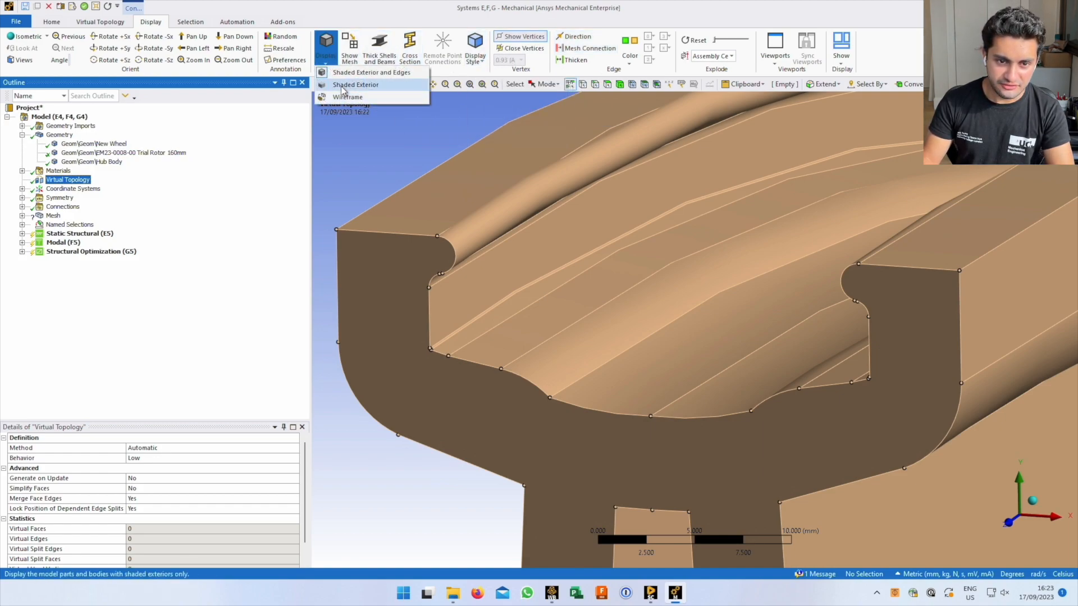
{"action": "left_click", "coordinate": [356, 85]}
{"action": "left_click", "coordinate": [326, 49]}
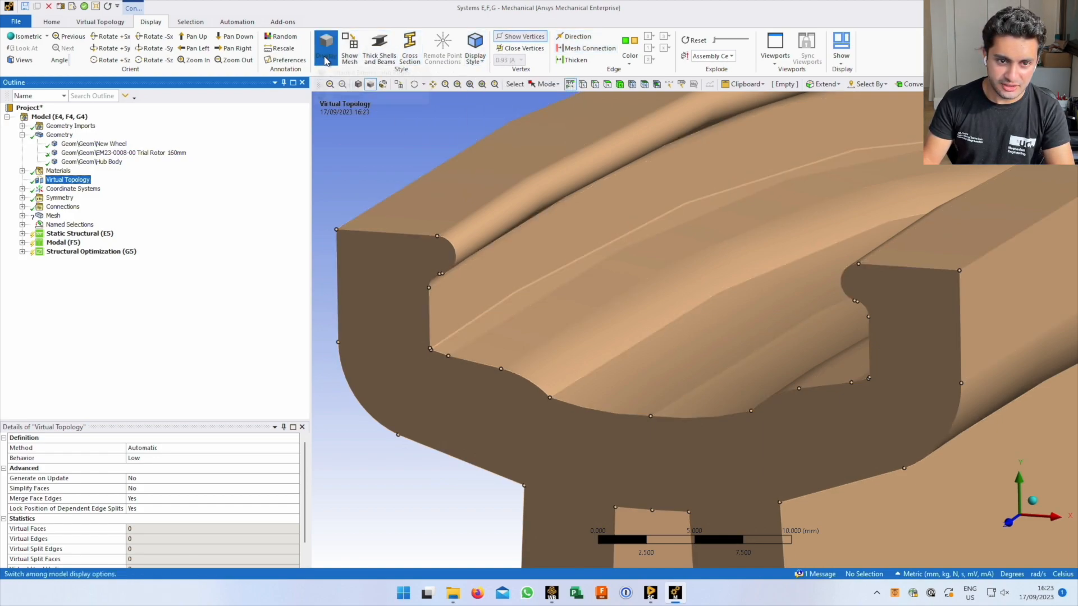
{"action": "left_click", "coordinate": [348, 97]}
{"action": "left_click", "coordinate": [326, 51]}
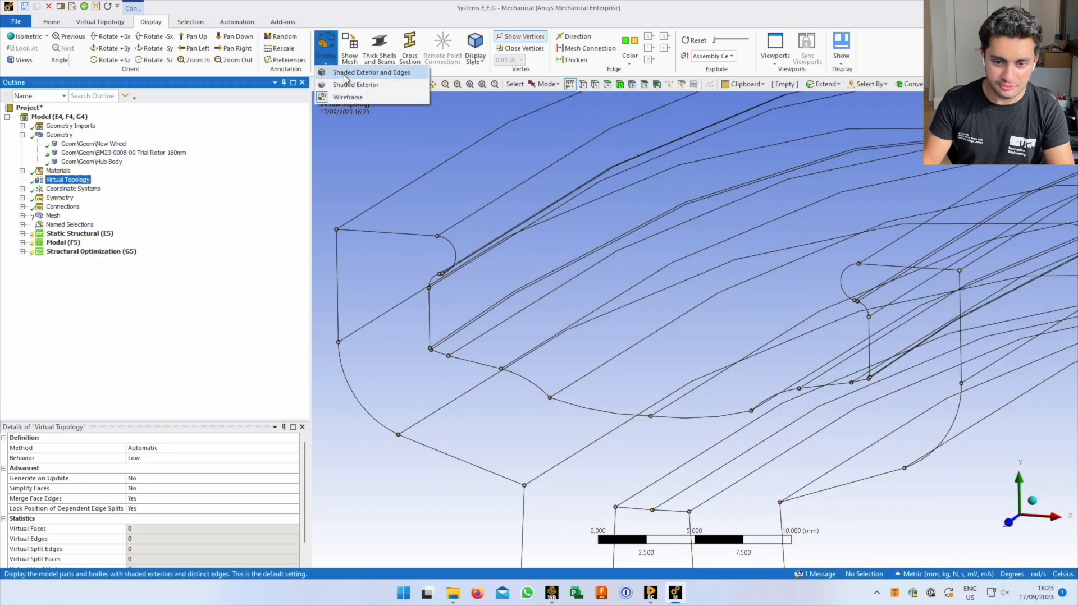
{"action": "left_click", "coordinate": [345, 74]}
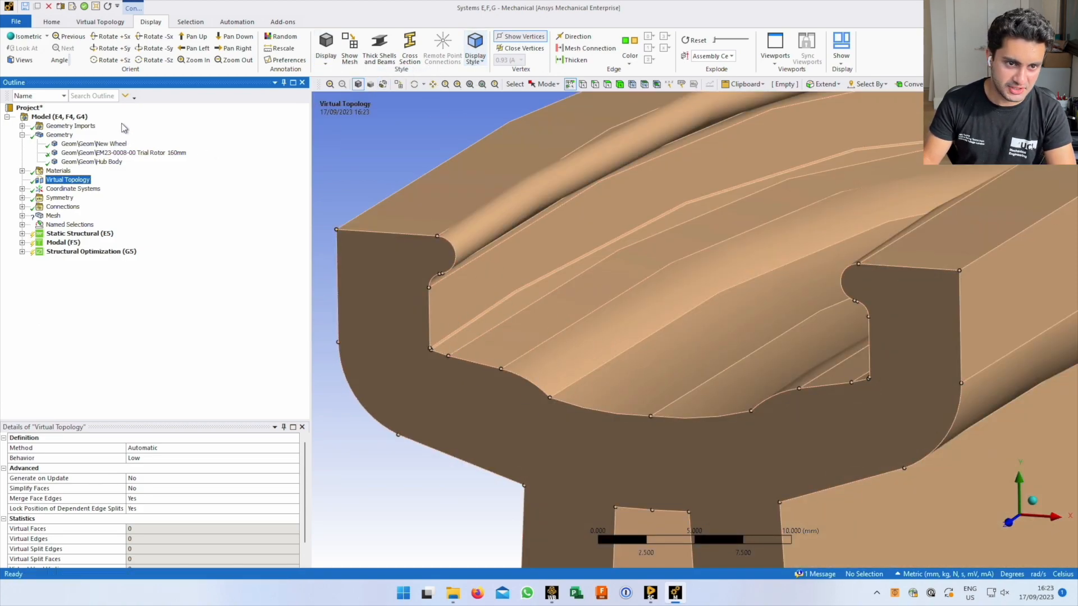
{"action": "left_click", "coordinate": [190, 22]}
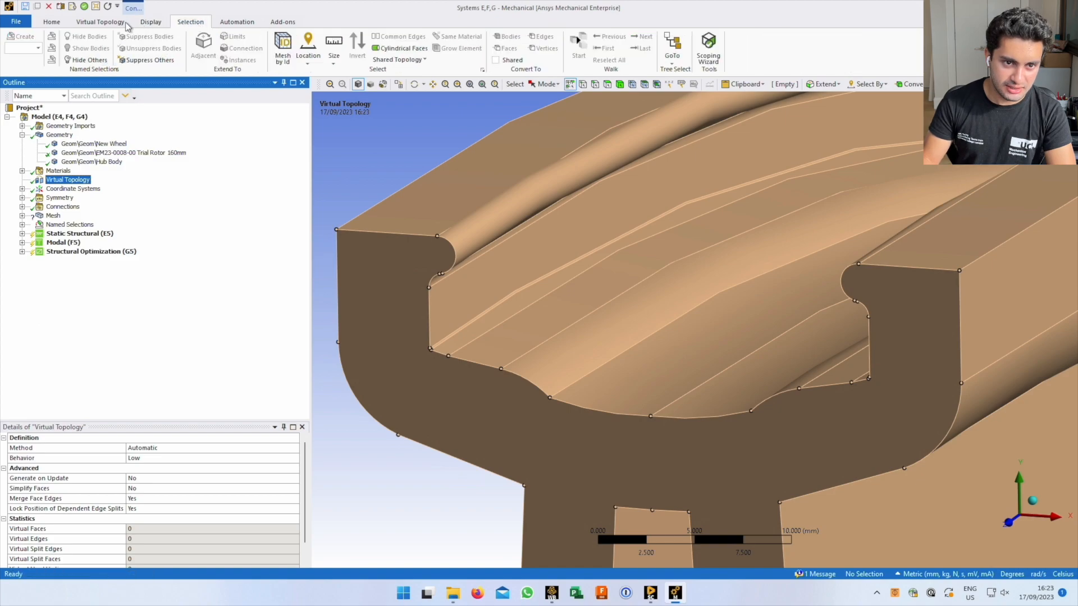
{"action": "left_click", "coordinate": [90, 24]}
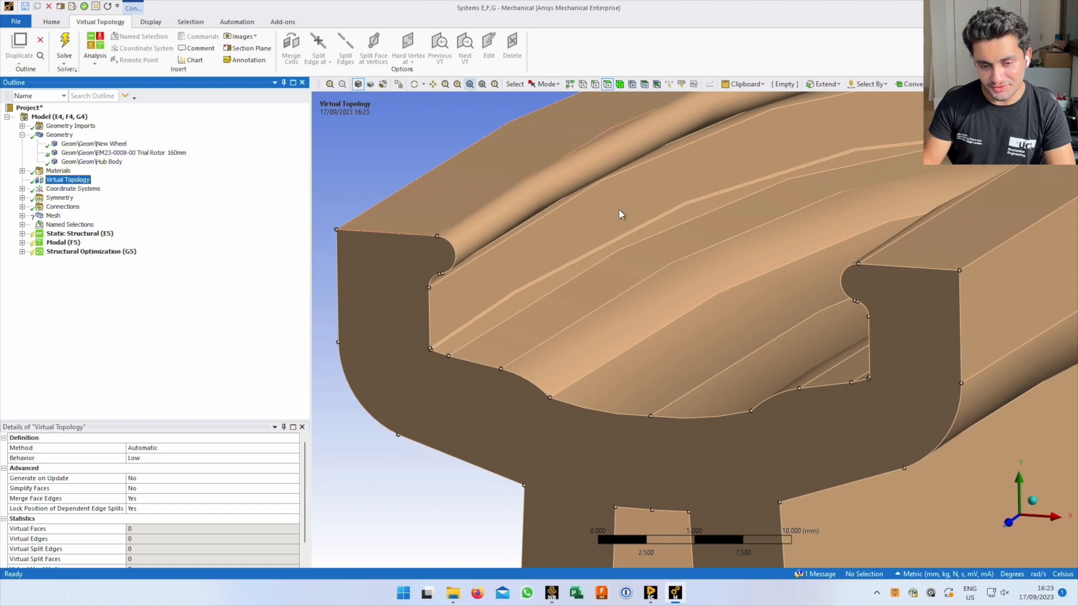
Merge three thin faces of the rim channel floor into one virtual face
{"action": "scroll", "coordinate": [457, 352], "scroll_direction": "down", "scroll_amount": 1}
{"action": "scroll", "coordinate": [453, 355], "scroll_direction": "up", "scroll_amount": 4}
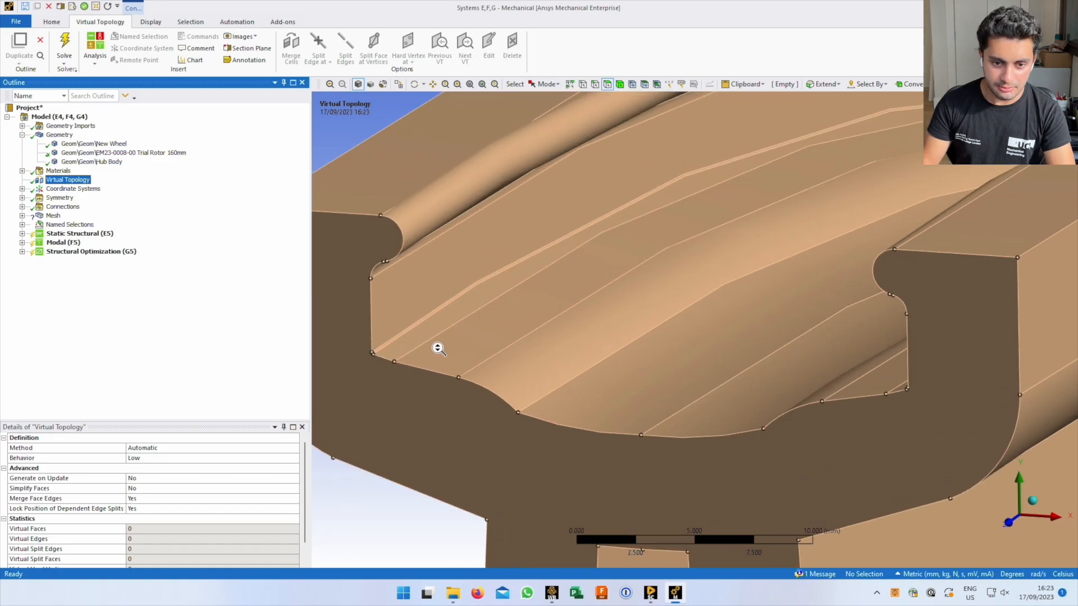
{"action": "middle_click_drag", "start_coordinate": [478, 316], "coordinate": [757, 329], "text": "ctrl"}
{"action": "right_click_drag", "start_coordinate": [549, 308], "coordinate": [899, 483]}
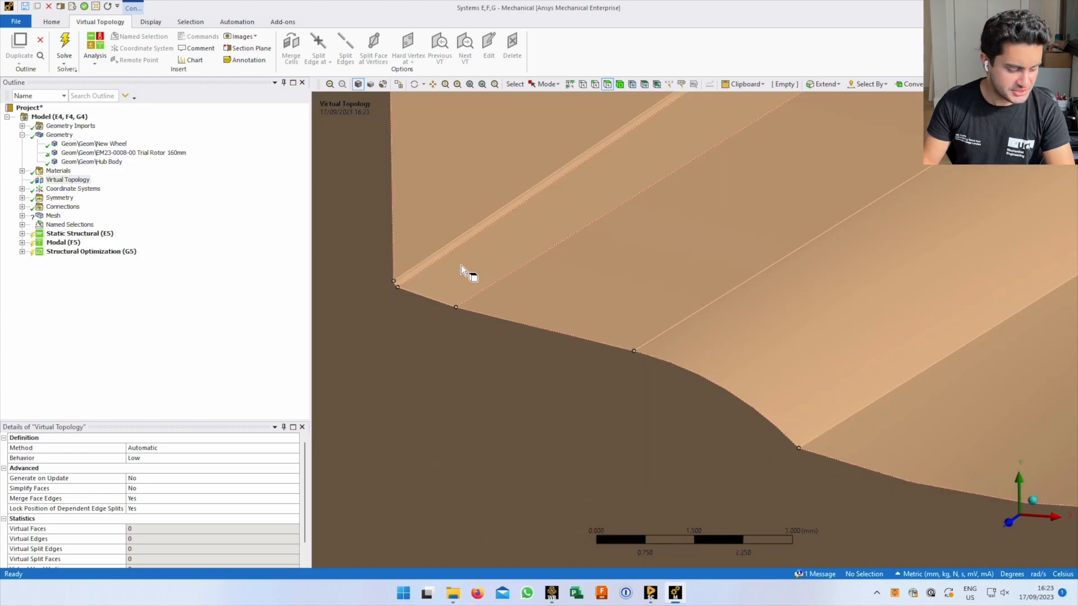
{"action": "mouse_move", "coordinate": [513, 260]}
{"action": "middle_mouse_down", "text": "ctrl"}
{"action": "mouse_move", "coordinate": [455, 315]}
{"action": "mouse_move", "coordinate": [471, 306]}
{"action": "mouse_move", "coordinate": [447, 308]}
{"action": "mouse_move", "coordinate": [616, 313]}
{"action": "middle_mouse_up", "text": "ctrl"}
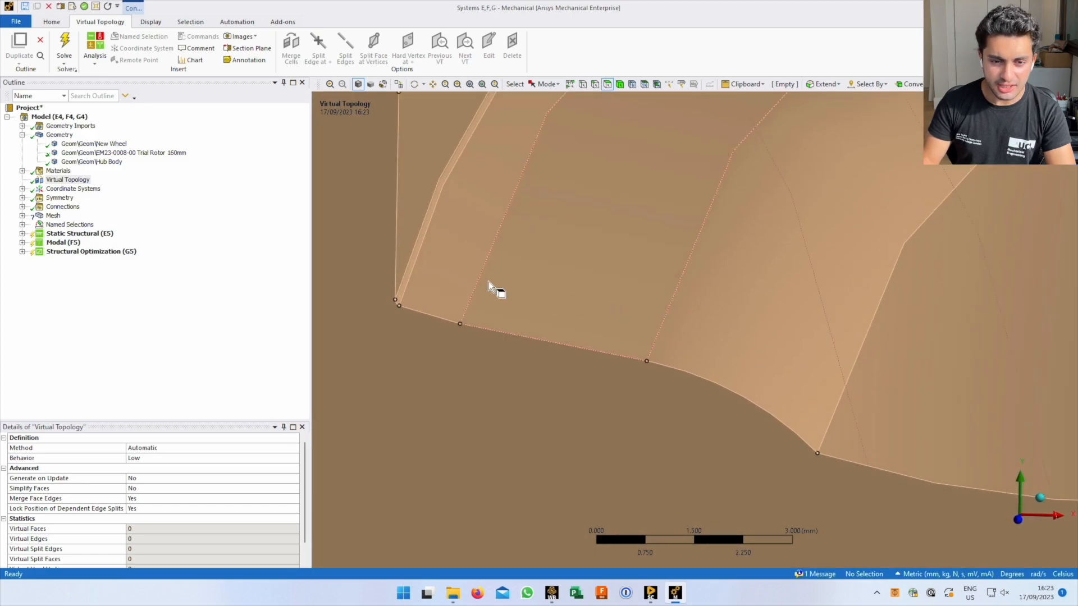
{"action": "left_click", "coordinate": [464, 247]}
{"action": "left_click", "coordinate": [595, 258], "text": "ctrl"}
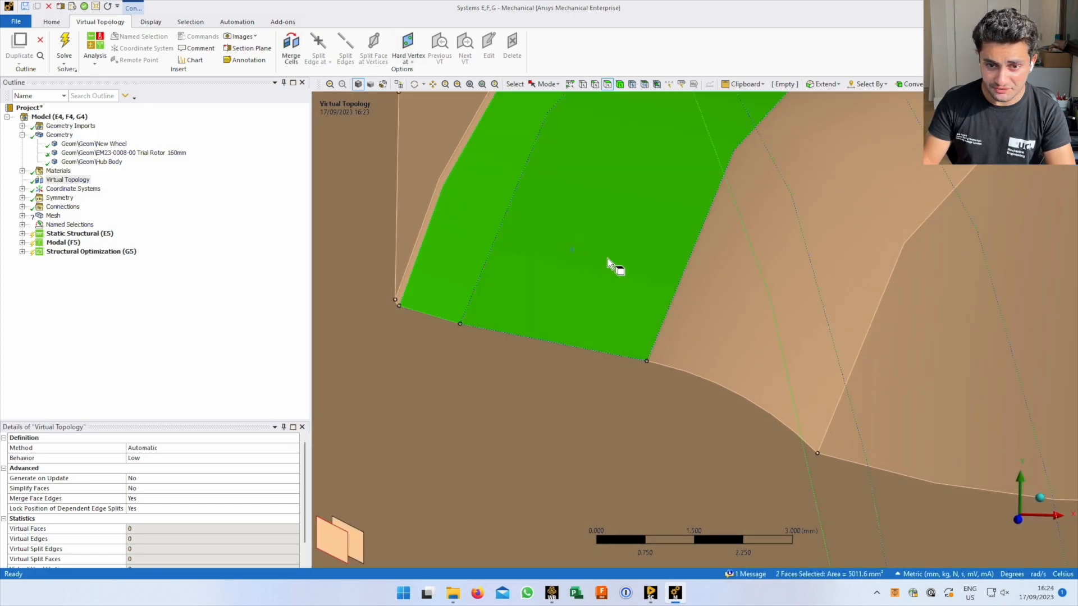
{"action": "left_click", "coordinate": [721, 317], "text": "ctrl"}
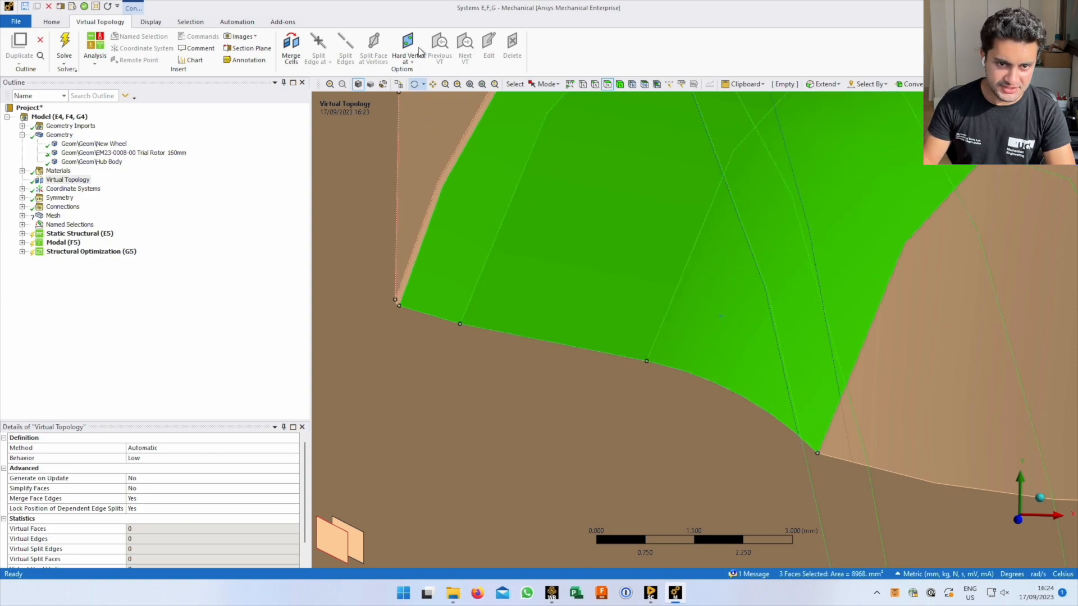
{"action": "left_click", "coordinate": [292, 46]}
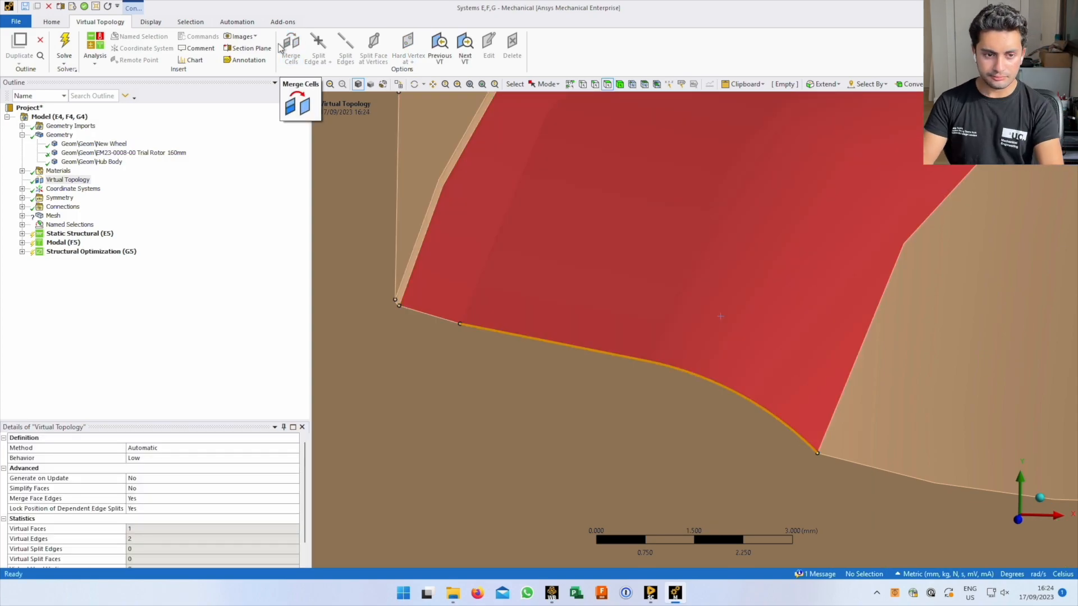
Merge the two faces beside the merged face into another virtual face
{"action": "scroll", "coordinate": [643, 238], "scroll_direction": "up", "scroll_amount": 1}
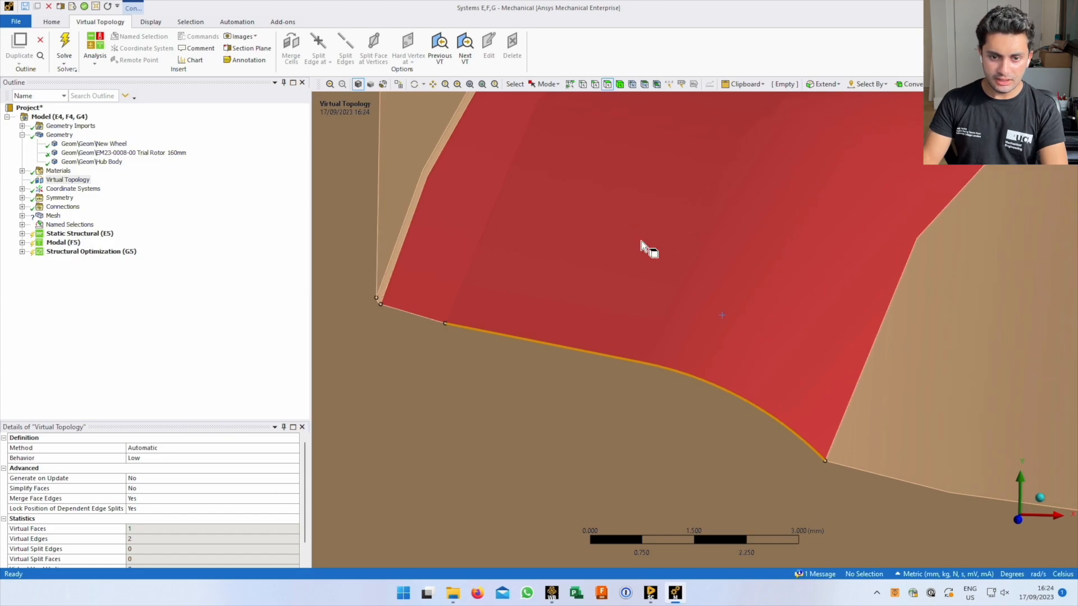
{"action": "scroll", "coordinate": [674, 239], "scroll_direction": "down", "scroll_amount": 1}
{"action": "scroll", "coordinate": [786, 265], "scroll_direction": "down", "scroll_amount": 1}
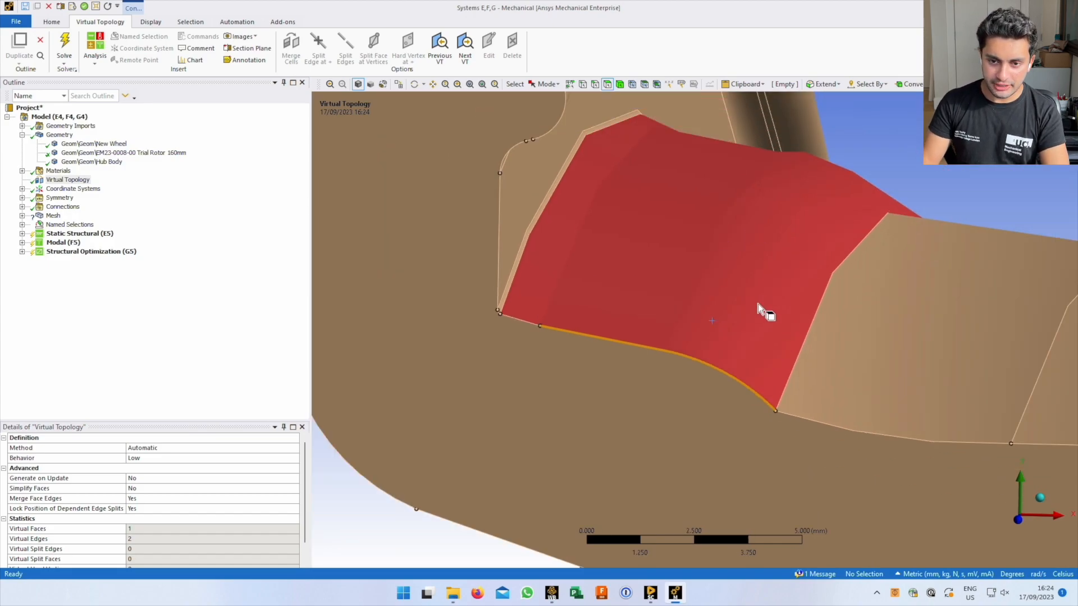
{"action": "middle_click_drag", "start_coordinate": [762, 256], "coordinate": [503, 251]}
{"action": "middle_click_drag", "start_coordinate": [751, 386], "coordinate": [725, 387]}
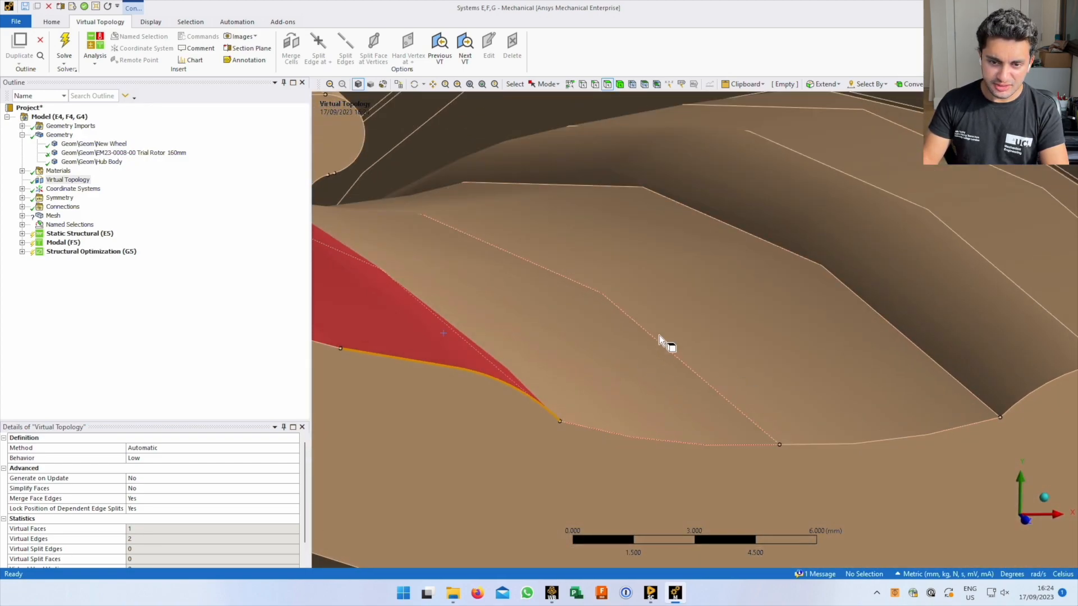
{"action": "middle_click_drag", "start_coordinate": [644, 352], "coordinate": [599, 370]}
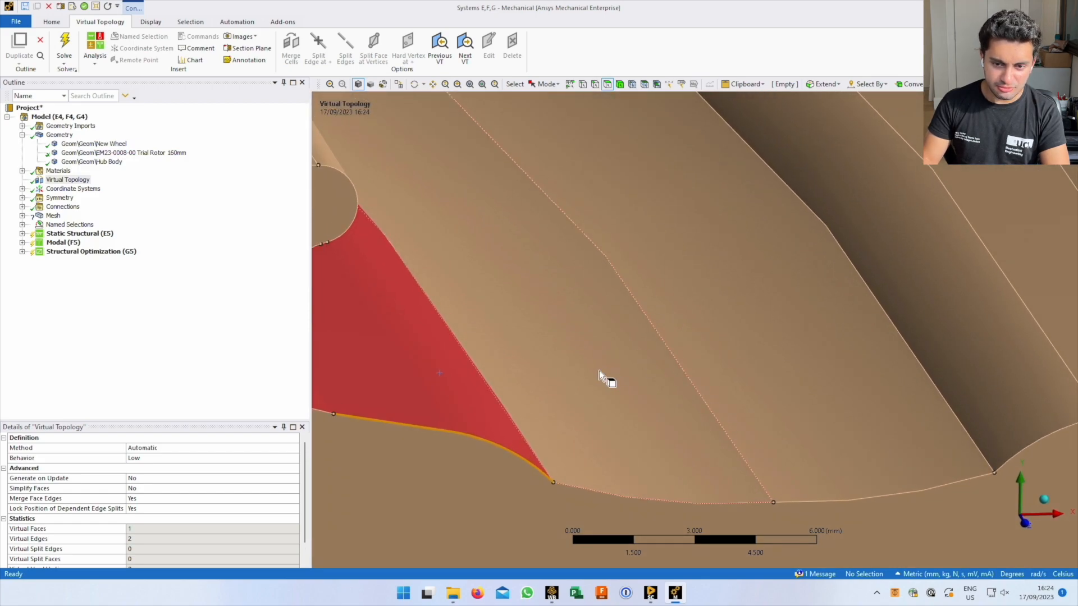
{"action": "left_click", "coordinate": [598, 370]}
{"action": "left_click", "coordinate": [786, 342], "text": "ctrl"}
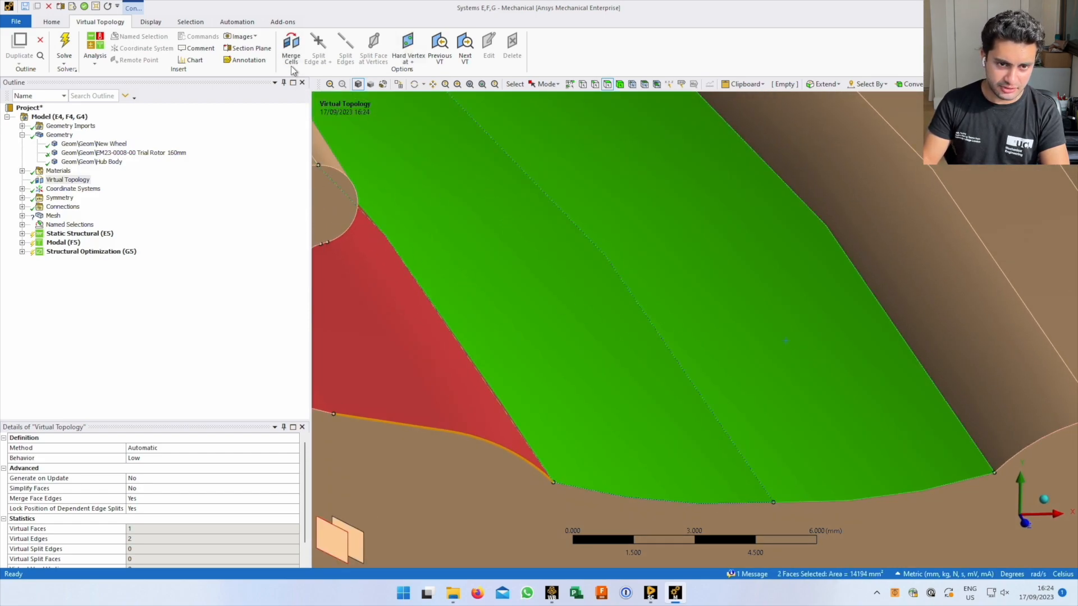
{"action": "left_click", "coordinate": [290, 49]}
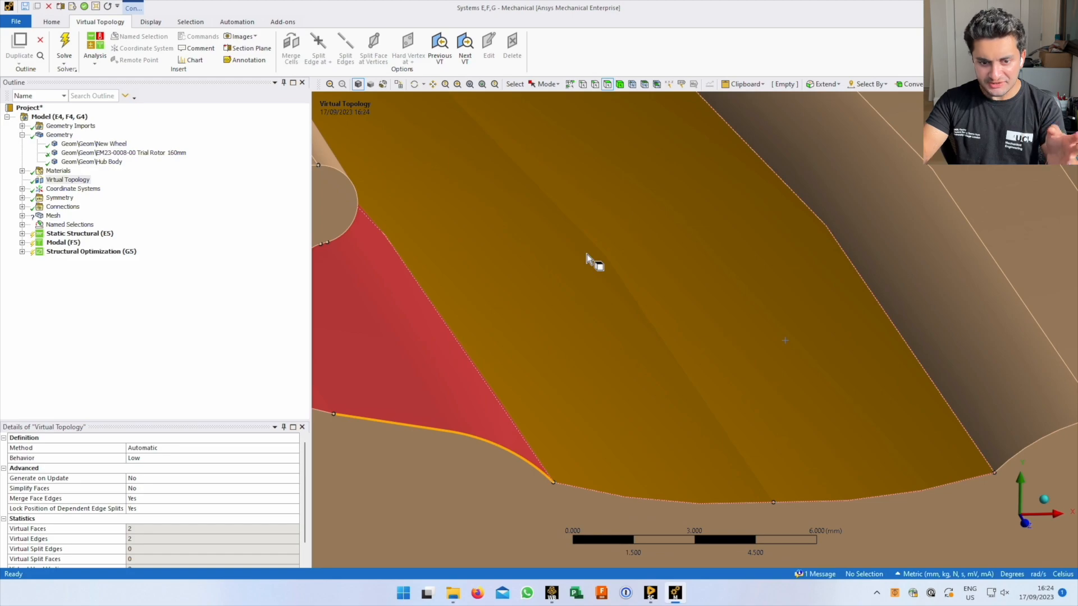
Merge the three faces on the channel's right flank into one virtual face
{"action": "scroll", "coordinate": [585, 292], "scroll_direction": "down", "scroll_amount": 5}
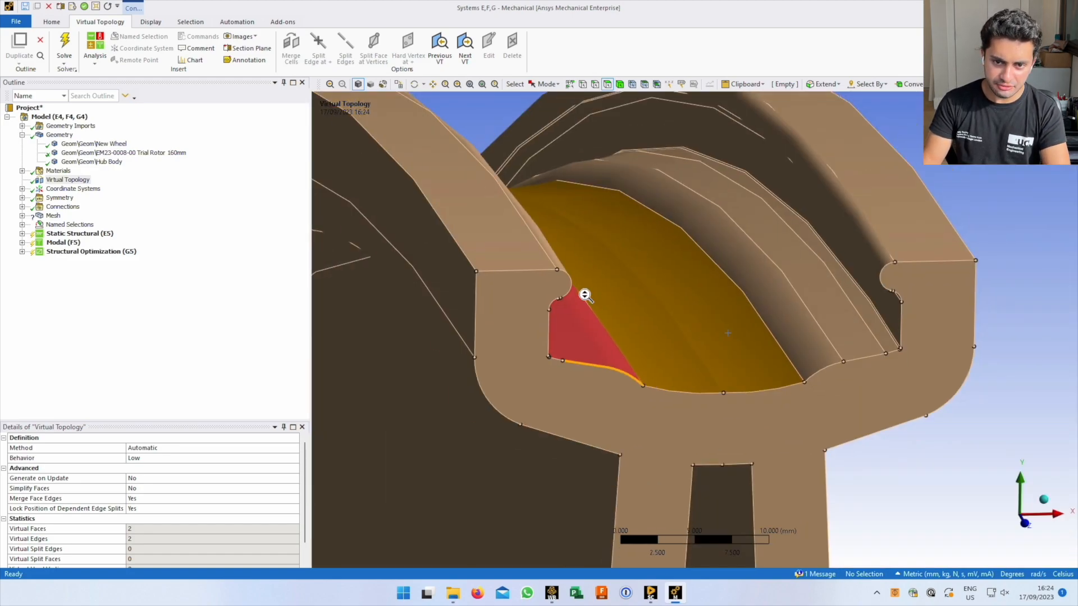
{"action": "scroll", "coordinate": [811, 331], "scroll_direction": "up", "scroll_amount": 3}
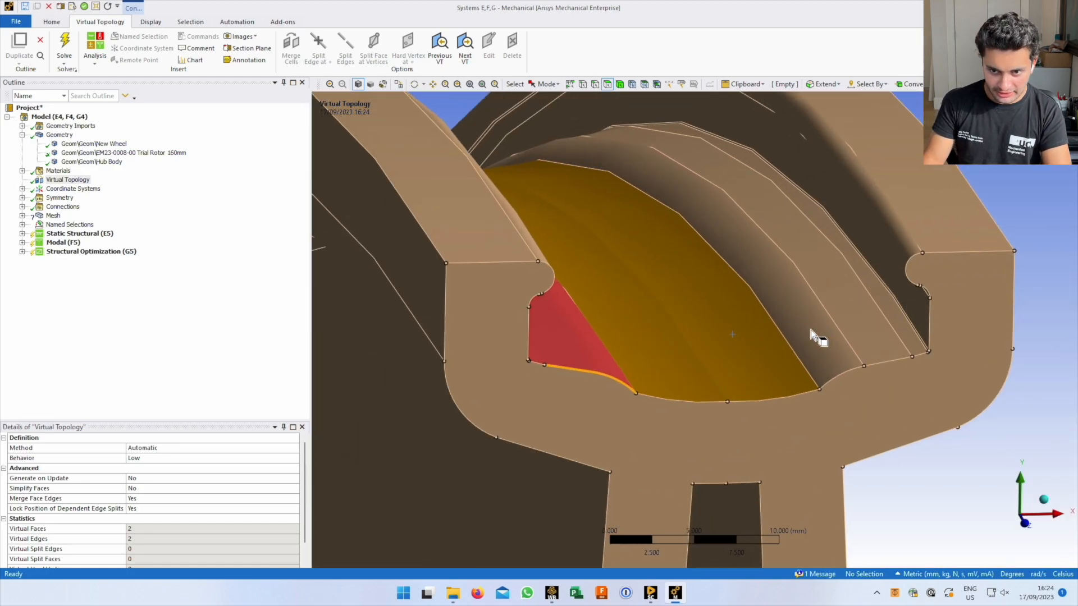
{"action": "scroll", "coordinate": [747, 296], "scroll_direction": "up", "scroll_amount": 3}
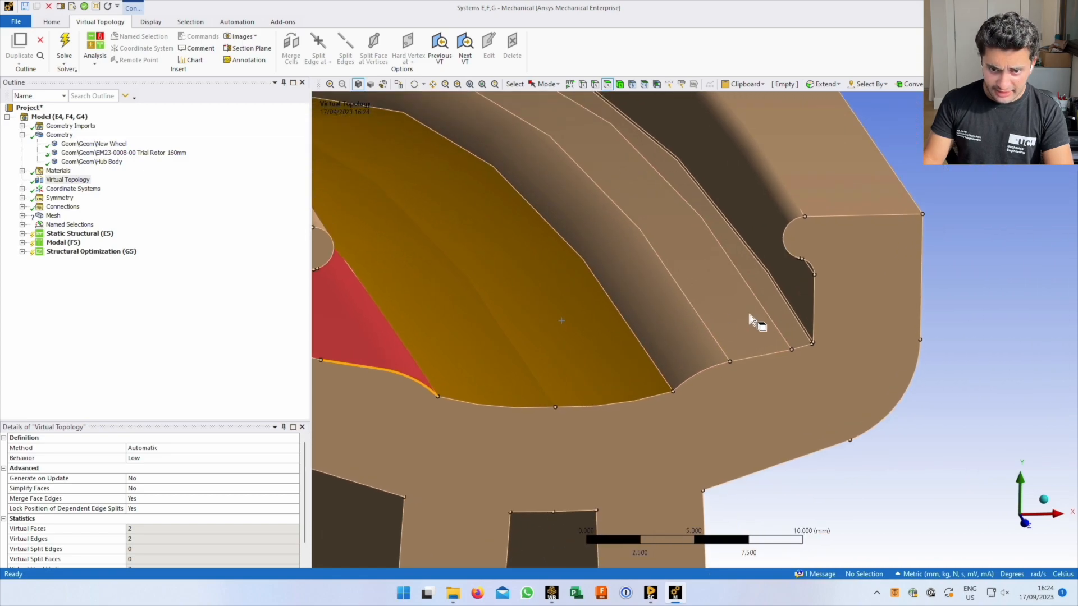
{"action": "left_click", "coordinate": [804, 316]}
{"action": "left_click", "coordinate": [746, 332], "text": "ctrl"}
{"action": "left_click", "coordinate": [678, 349], "text": "ctrl"}
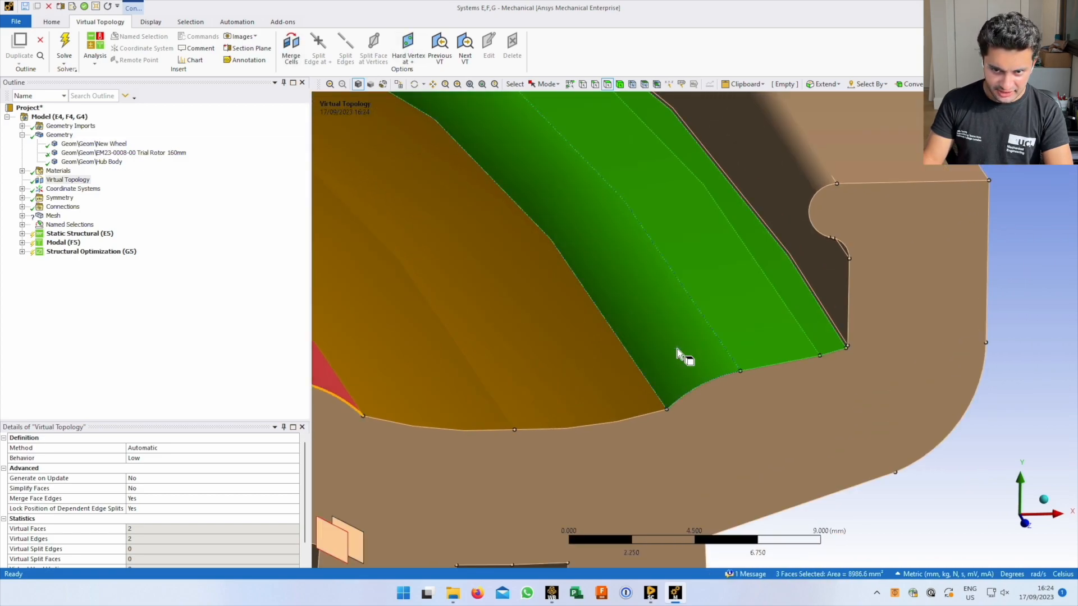
{"action": "left_click", "coordinate": [293, 45]}
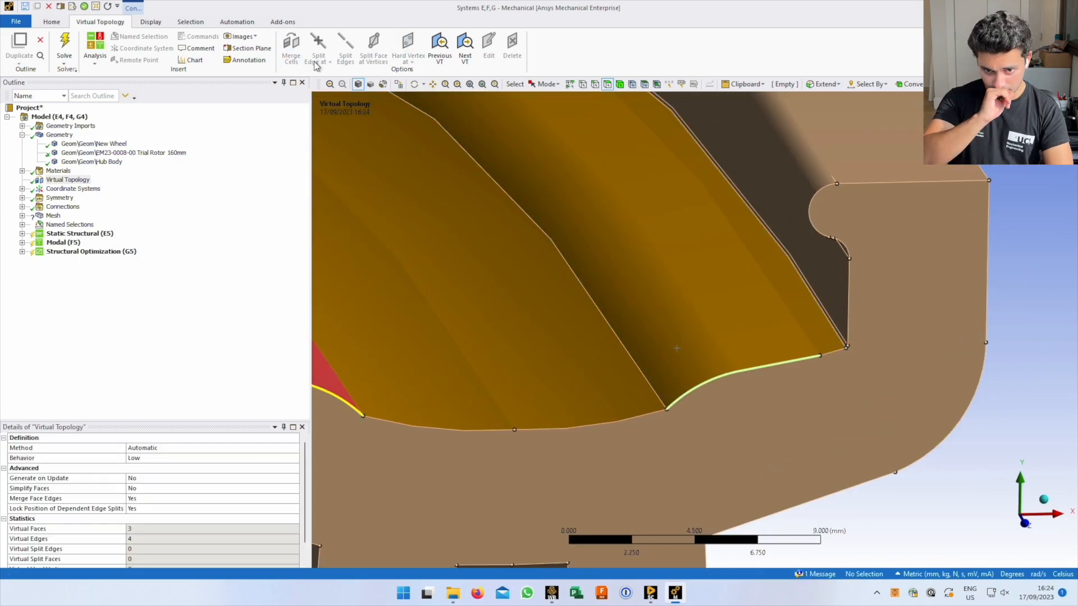
Close in on the rim cross-section and show the mesh with its quality worksheet
{"action": "scroll", "coordinate": [642, 399], "scroll_direction": "down", "scroll_amount": 10}
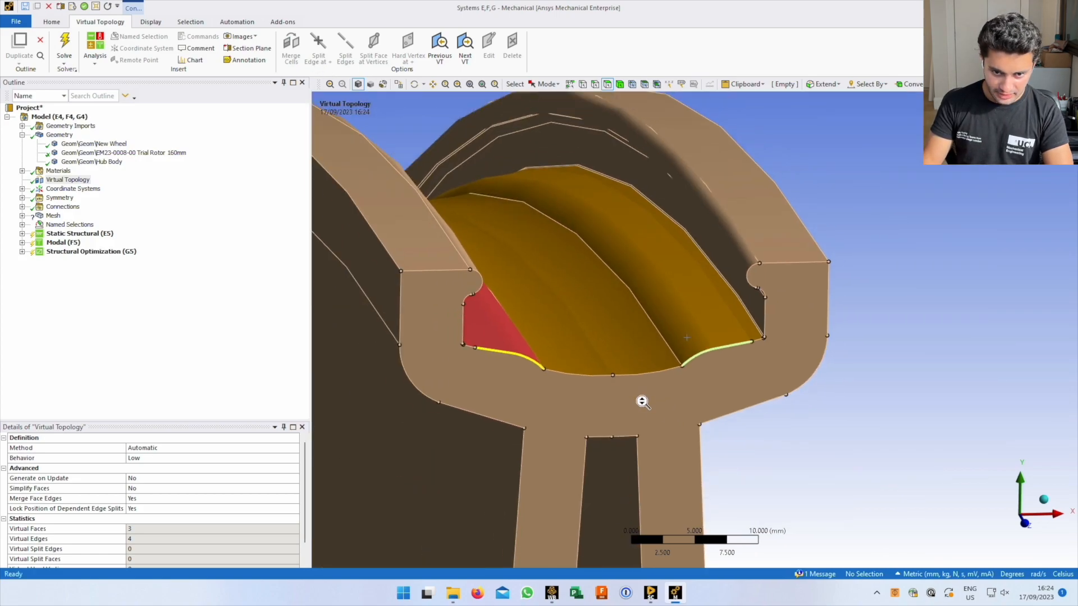
{"action": "scroll", "coordinate": [641, 402], "scroll_direction": "down", "scroll_amount": 1}
{"action": "middle_click_drag", "start_coordinate": [697, 417], "coordinate": [698, 253], "text": "ctrl"}
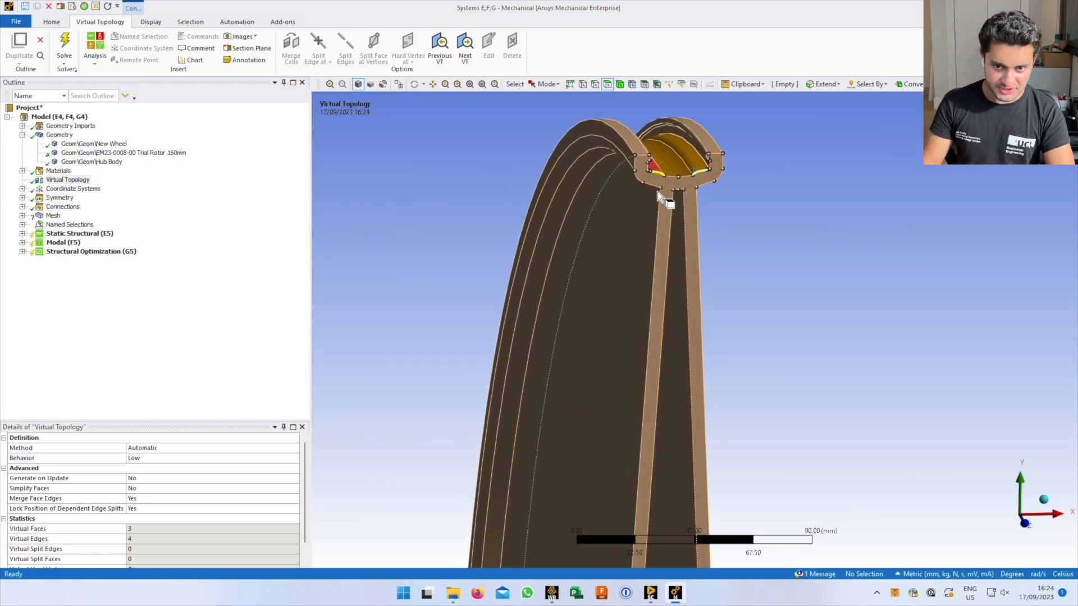
{"action": "middle_click_drag", "start_coordinate": [713, 182], "coordinate": [639, 296]}
{"action": "scroll", "coordinate": [663, 176], "scroll_direction": "up", "scroll_amount": 2}
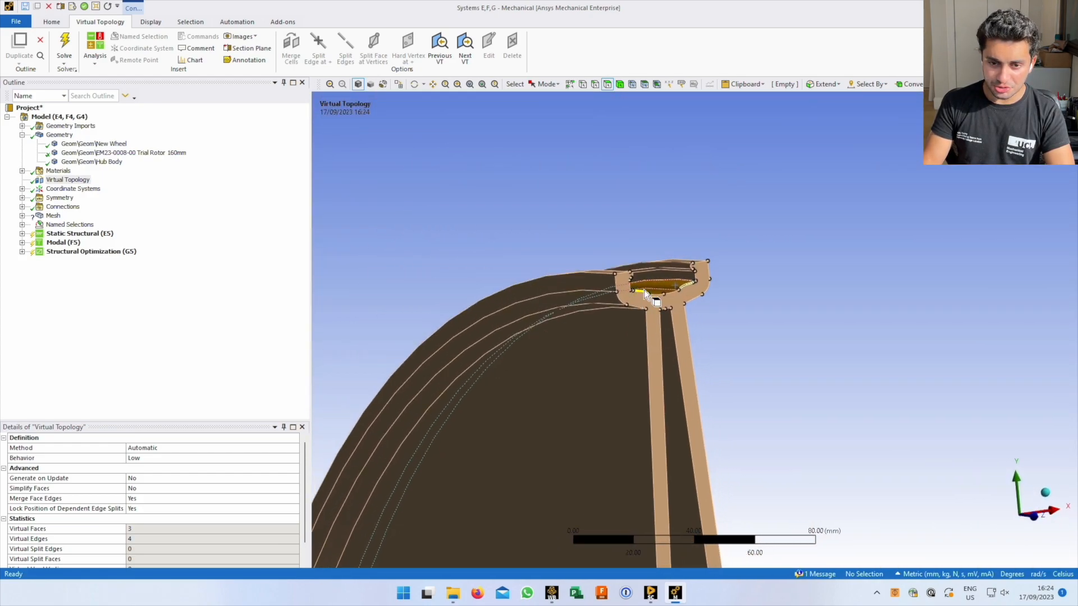
{"action": "scroll", "coordinate": [650, 280], "scroll_direction": "up", "scroll_amount": 5}
{"action": "mouse_move", "coordinate": [564, 251]}
{"action": "middle_mouse_down"}
{"action": "mouse_move", "coordinate": [591, 173]}
{"action": "mouse_move", "coordinate": [595, 255]}
{"action": "mouse_move", "coordinate": [562, 239]}
{"action": "mouse_move", "coordinate": [494, 233]}
{"action": "mouse_move", "coordinate": [464, 267]}
{"action": "mouse_move", "coordinate": [562, 255]}
{"action": "middle_mouse_up"}
{"action": "scroll", "coordinate": [564, 253], "scroll_direction": "up", "scroll_amount": 5}
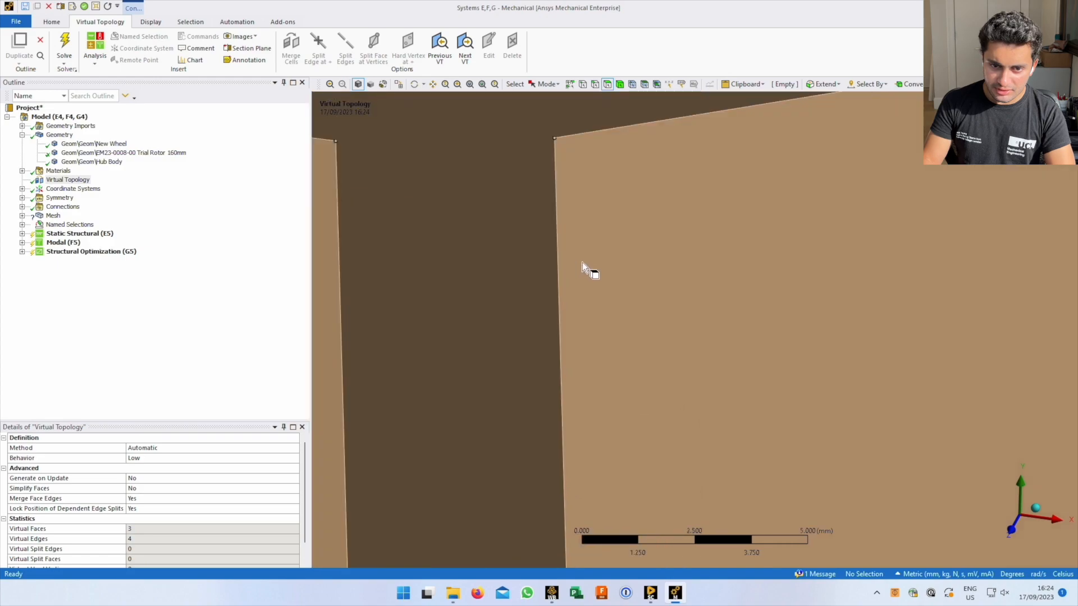
{"action": "middle_click_drag", "start_coordinate": [491, 186], "coordinate": [660, 346], "text": "ctrl"}
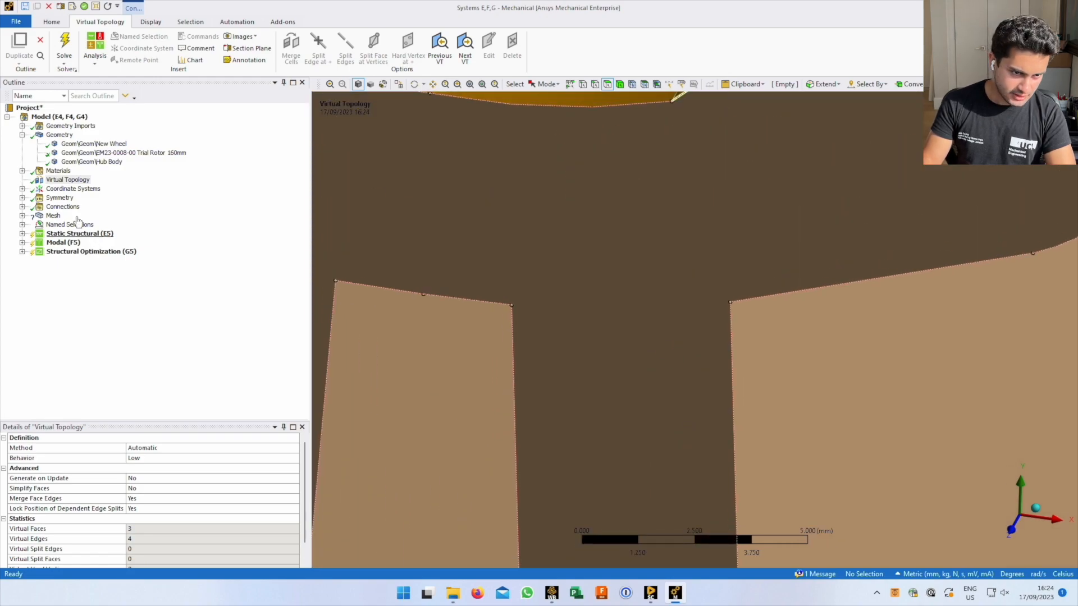
{"action": "scroll", "coordinate": [645, 291], "scroll_direction": "down", "scroll_amount": 2}
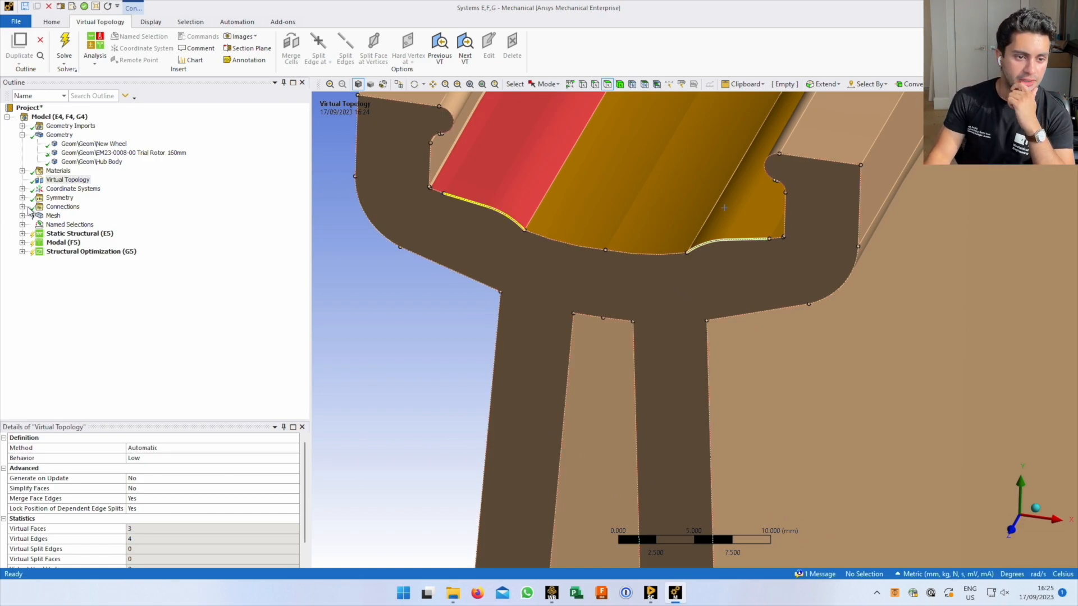
{"action": "left_click", "coordinate": [53, 215]}
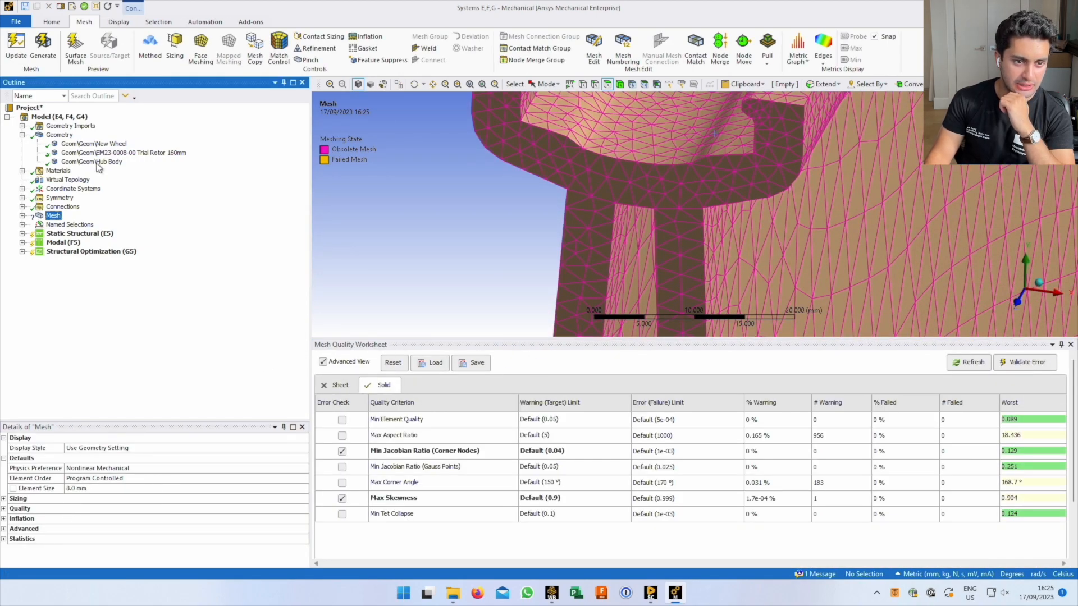
List the five sizings under Mesh, close the quality worksheet, and view 1mm Small Components
{"action": "left_click", "coordinate": [22, 216]}
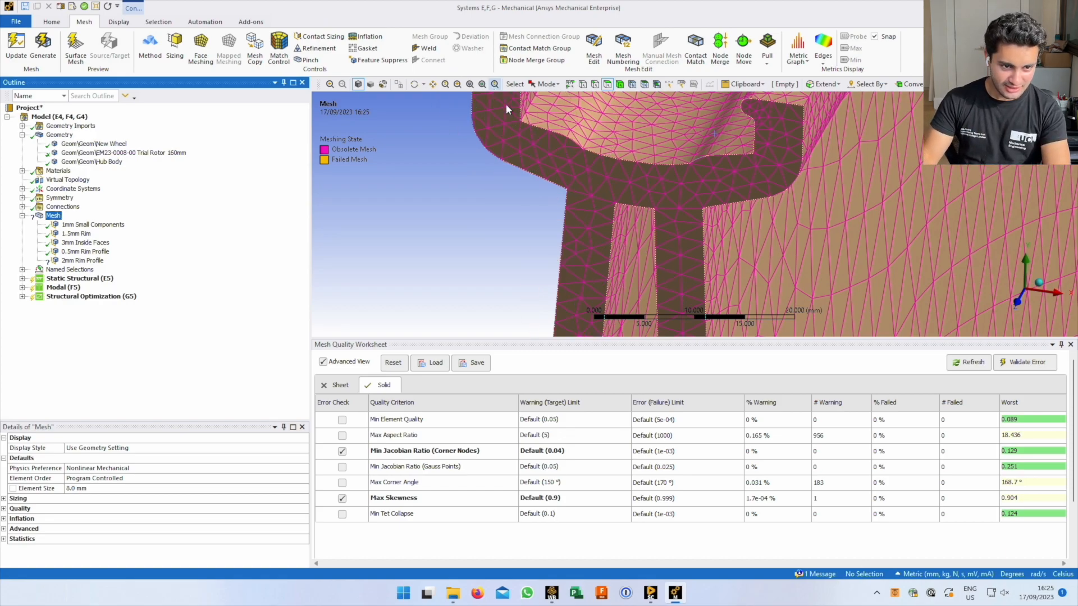
{"action": "left_click", "coordinate": [1071, 345]}
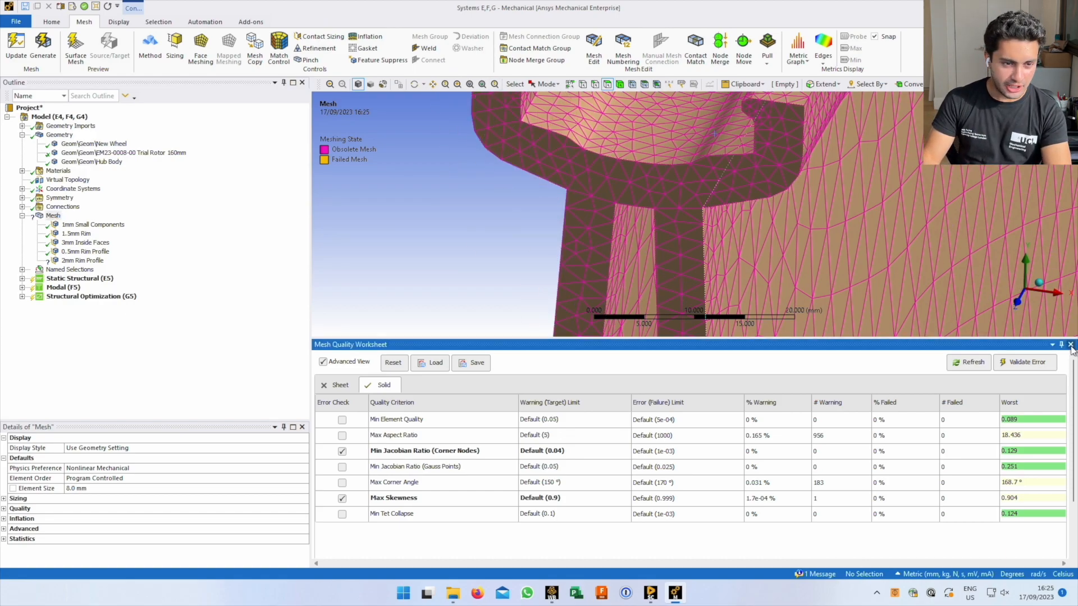
{"action": "left_click", "coordinate": [77, 226]}
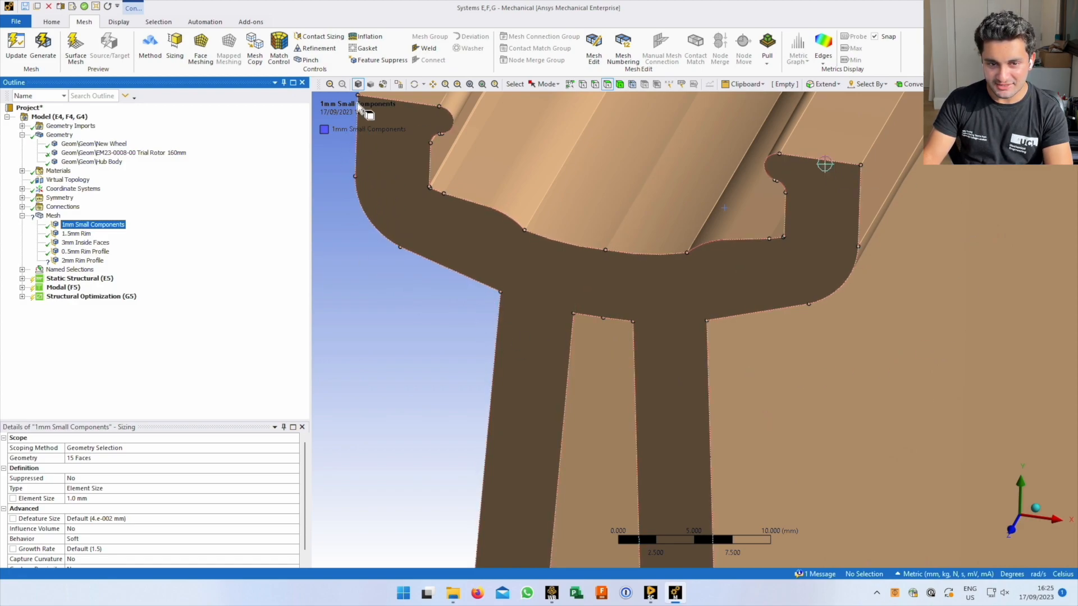
Review the 1.5mm Rim, 3mm Inside Faces, 0.5mm Rim Profile and 2mm Rim Profile sizings
{"action": "left_click", "coordinate": [82, 237]}
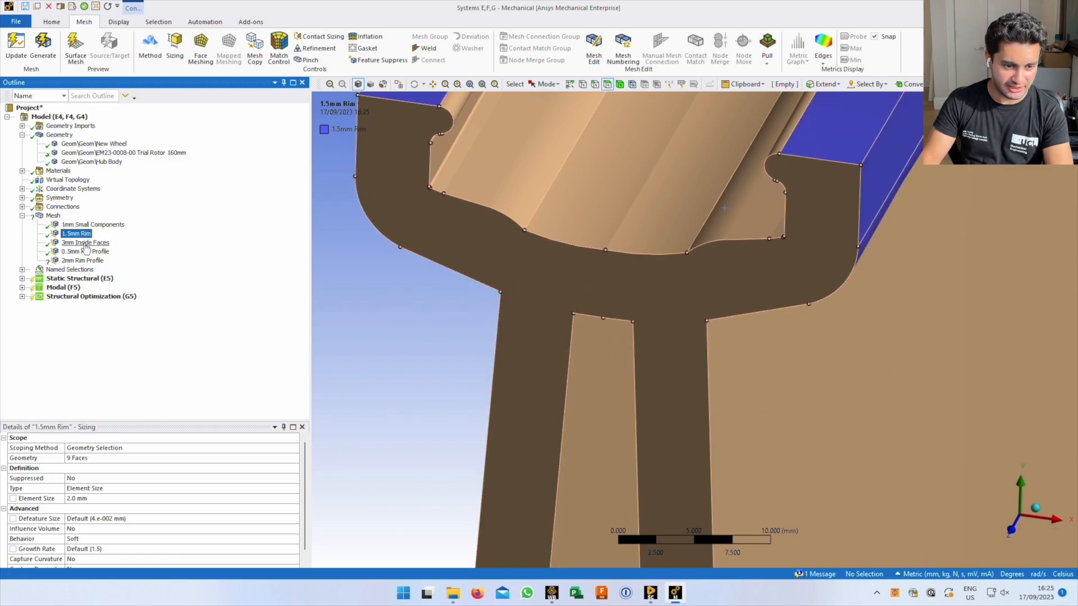
{"action": "left_click", "coordinate": [85, 243]}
{"action": "left_click", "coordinate": [87, 253]}
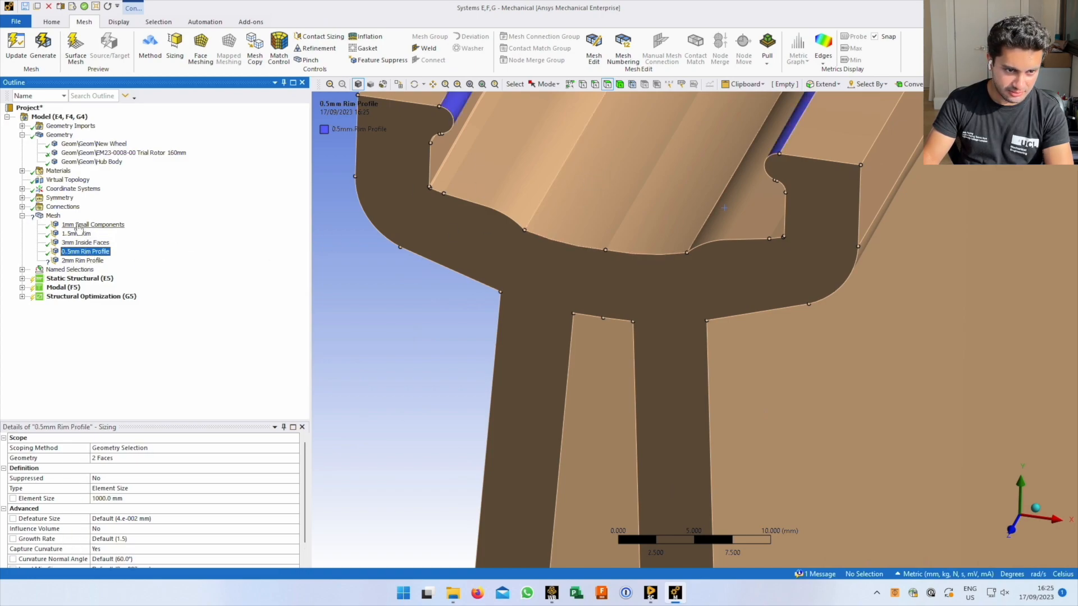
{"action": "key", "text": "Up"}
{"action": "key", "text": "Up"}
{"action": "key", "text": "Up"}
{"action": "key", "text": "Down"}
{"action": "key", "text": "Down"}
{"action": "left_click", "coordinate": [84, 261]}
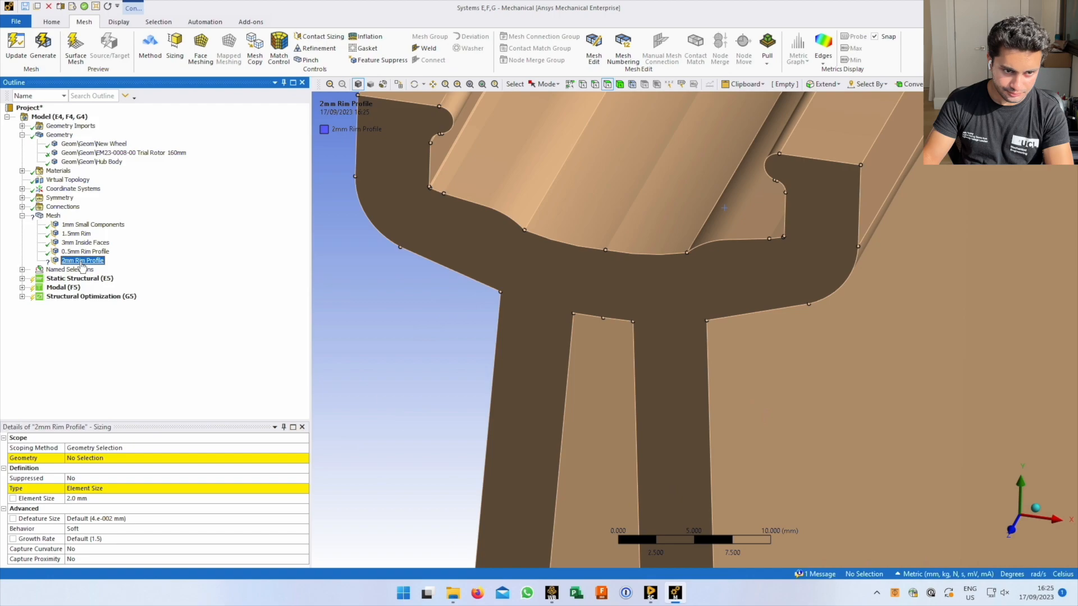
Rotate and pan the rim, then show the Virtual Topology settings with its virtual face
{"action": "middle_click_drag", "start_coordinate": [585, 284], "coordinate": [577, 306]}
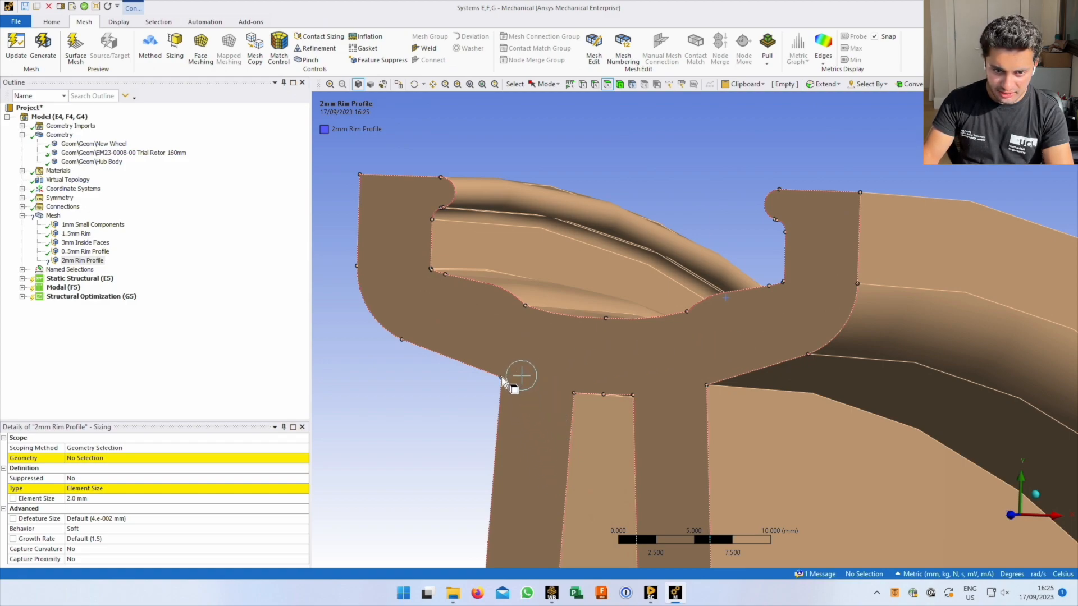
{"action": "middle_click_drag", "start_coordinate": [544, 352], "coordinate": [596, 350], "text": "ctrl"}
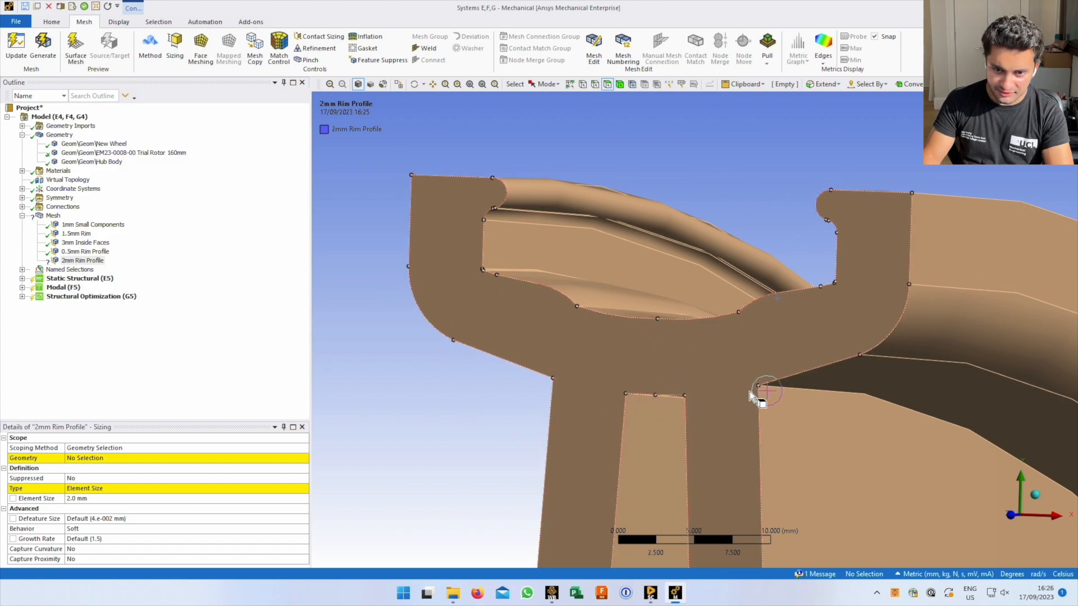
{"action": "left_click", "coordinate": [75, 182]}
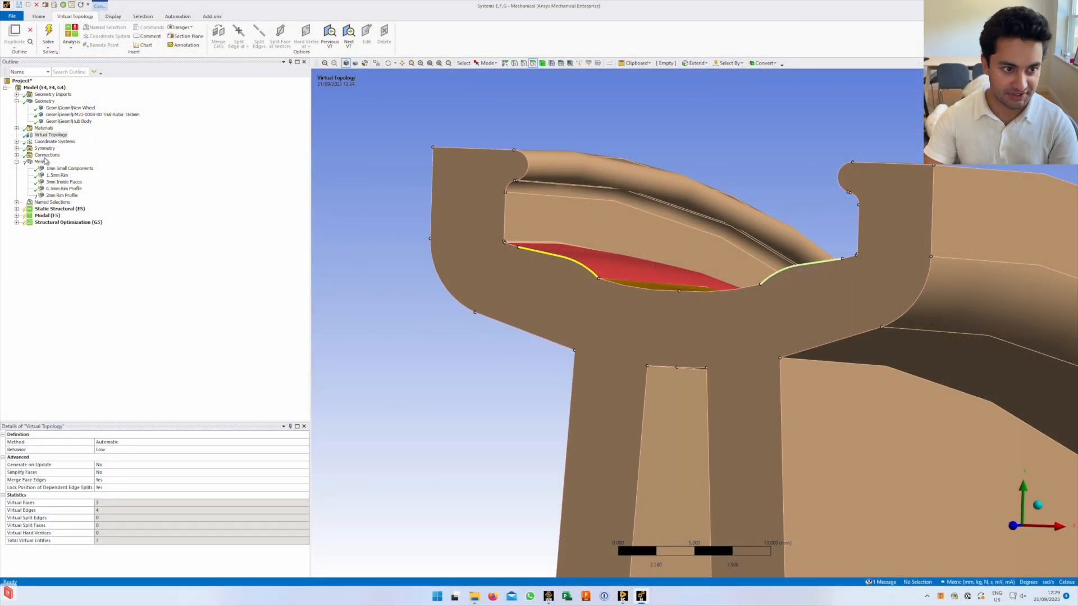
In Vertex mode, pick the two vertices 5.0311 mm apart at the left spoke junction
{"action": "left_click", "coordinate": [52, 136]}
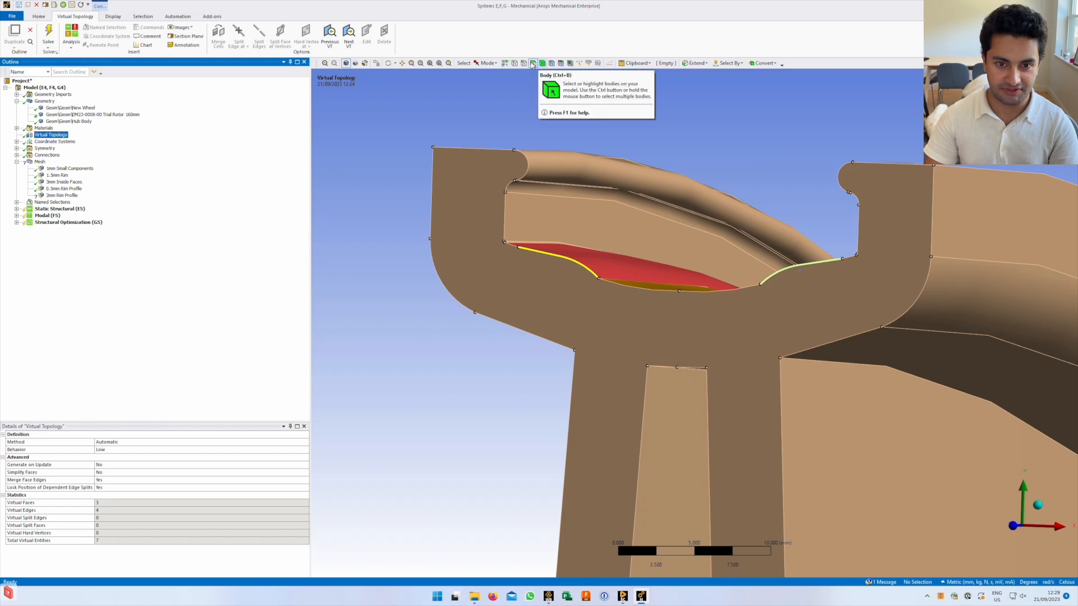
{"action": "left_click", "coordinate": [515, 63]}
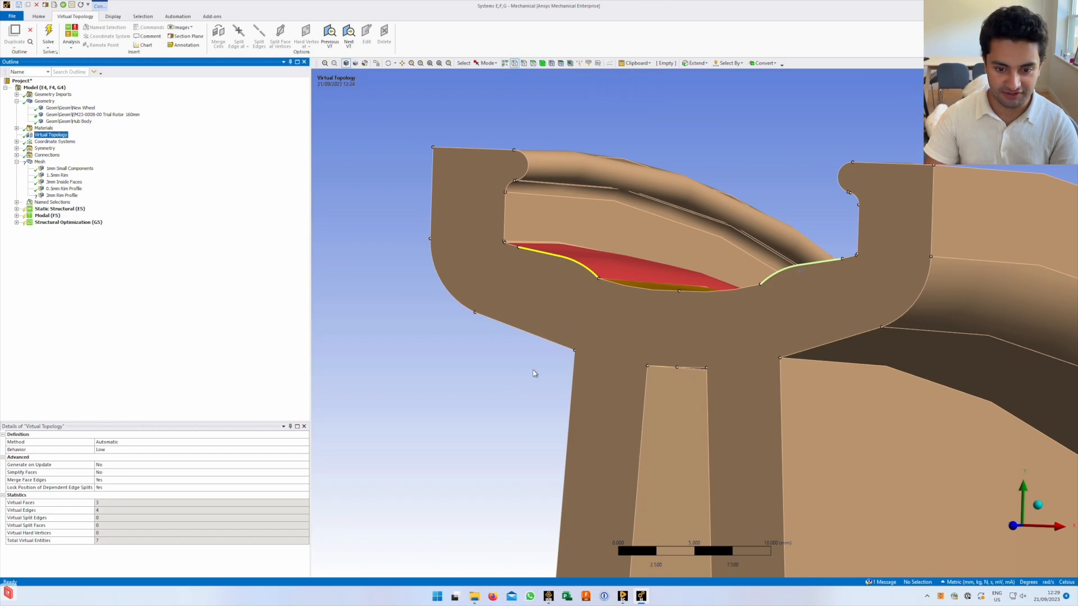
{"action": "scroll", "coordinate": [534, 373], "scroll_direction": "up", "scroll_amount": 5}
{"action": "scroll", "coordinate": [489, 400], "scroll_direction": "down", "scroll_amount": 4}
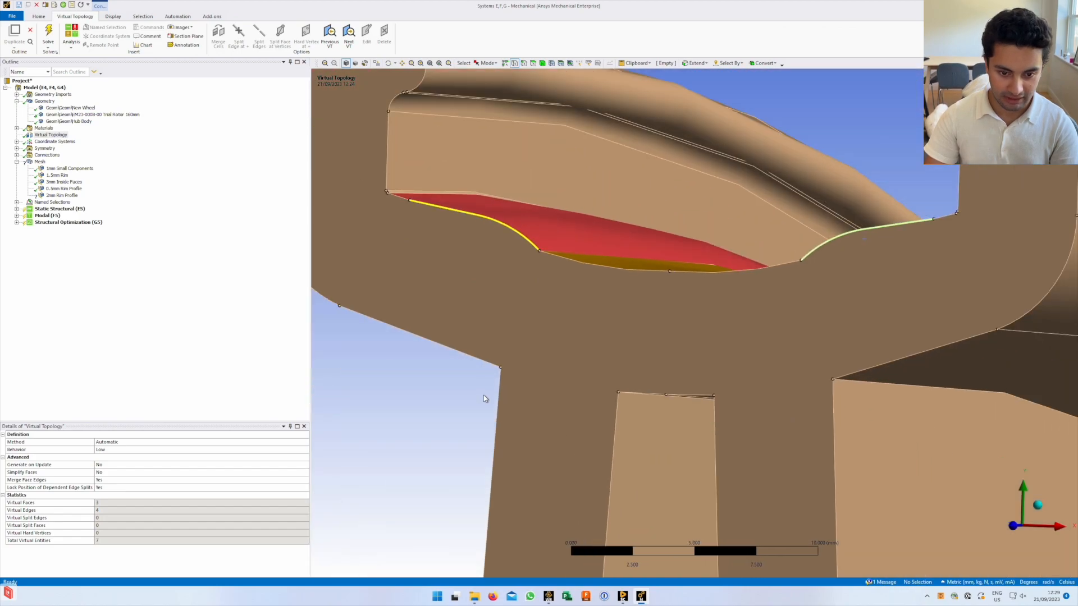
{"action": "middle_click_drag", "start_coordinate": [505, 374], "coordinate": [554, 344], "text": "ctrl"}
{"action": "left_click", "coordinate": [550, 340]}
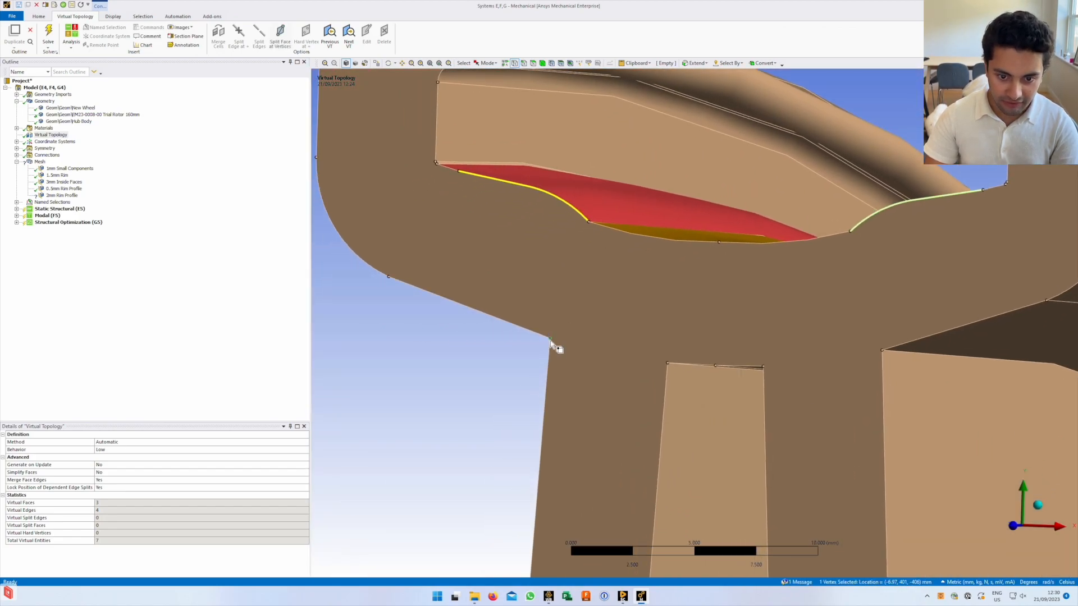
{"action": "left_click", "coordinate": [668, 364], "text": "ctrl"}
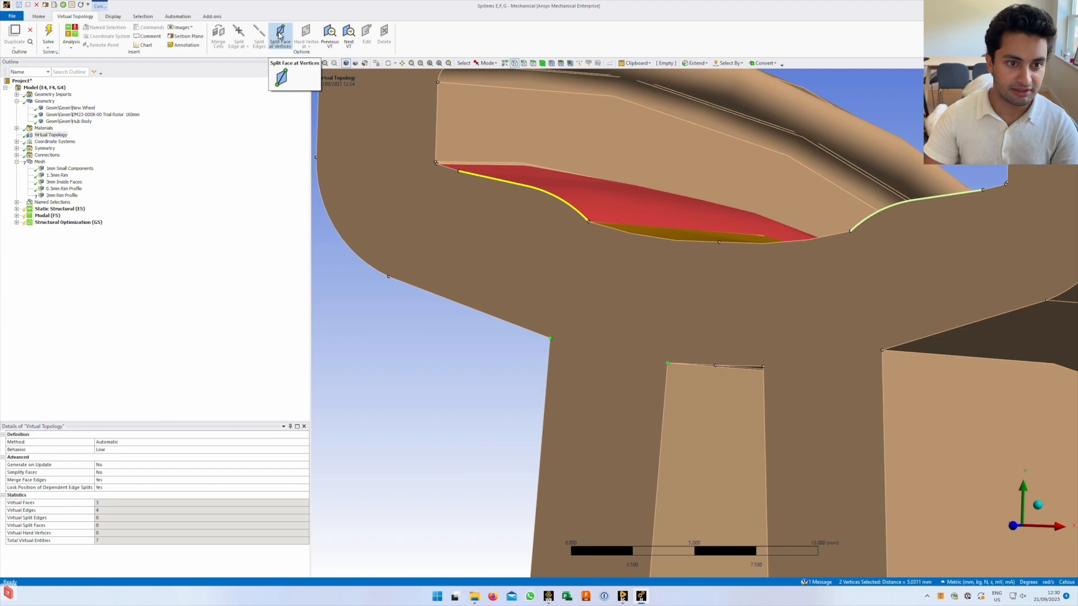
Split the face at the left-spoke vertices, then at the two right-spoke vertices
{"action": "left_click", "coordinate": [280, 35]}
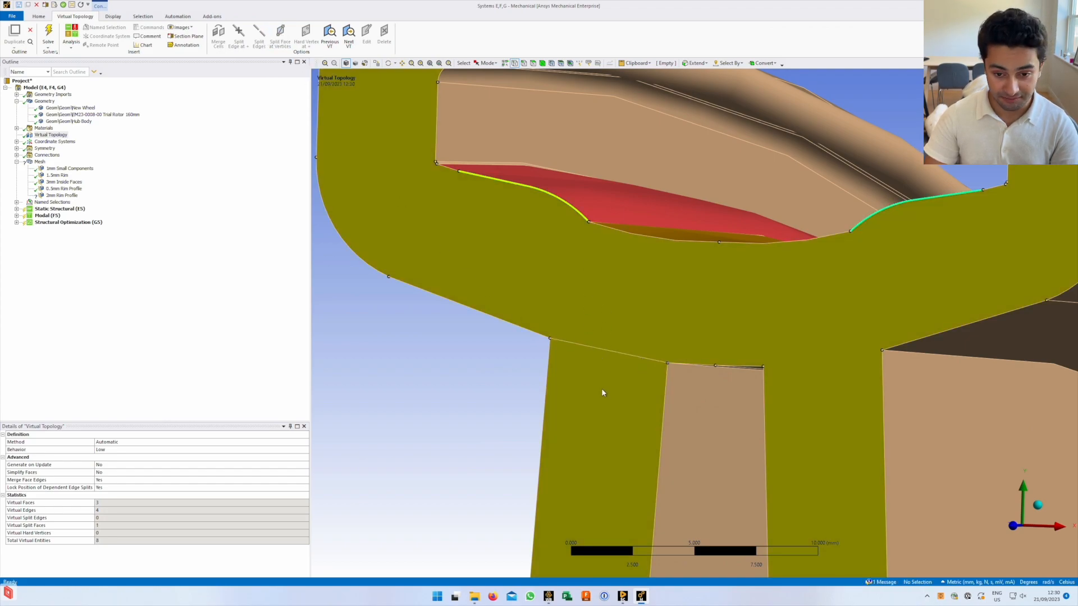
{"action": "left_click", "coordinate": [765, 367]}
{"action": "left_click", "coordinate": [883, 351], "text": "ctrl"}
{"action": "left_click", "coordinate": [280, 35]}
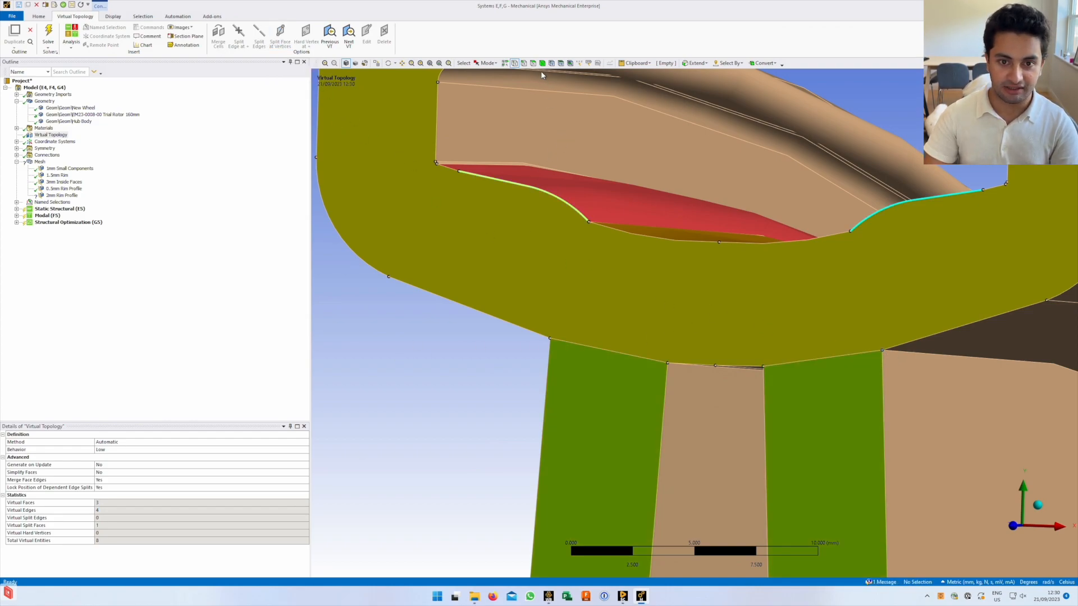
Check the split spoke face and U-shaped rim face, then view the 1.5mm Rim sizing
{"action": "left_click", "coordinate": [533, 63]}
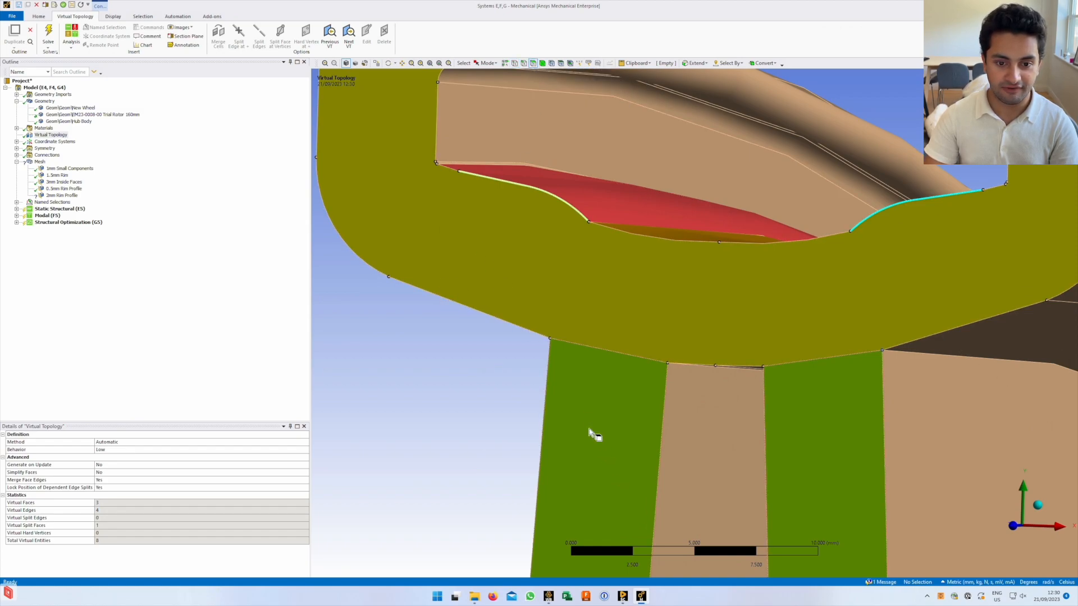
{"action": "left_click", "coordinate": [589, 432]}
{"action": "scroll", "coordinate": [531, 447], "scroll_direction": "down", "scroll_amount": 2}
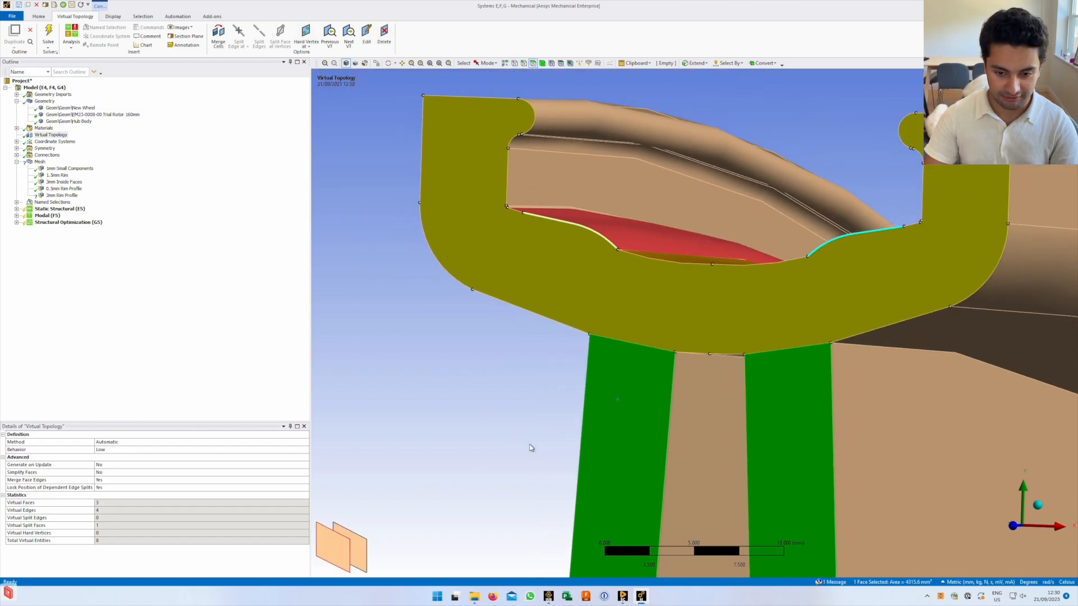
{"action": "scroll", "coordinate": [550, 444], "scroll_direction": "down", "scroll_amount": 2}
{"action": "left_click", "coordinate": [603, 285]}
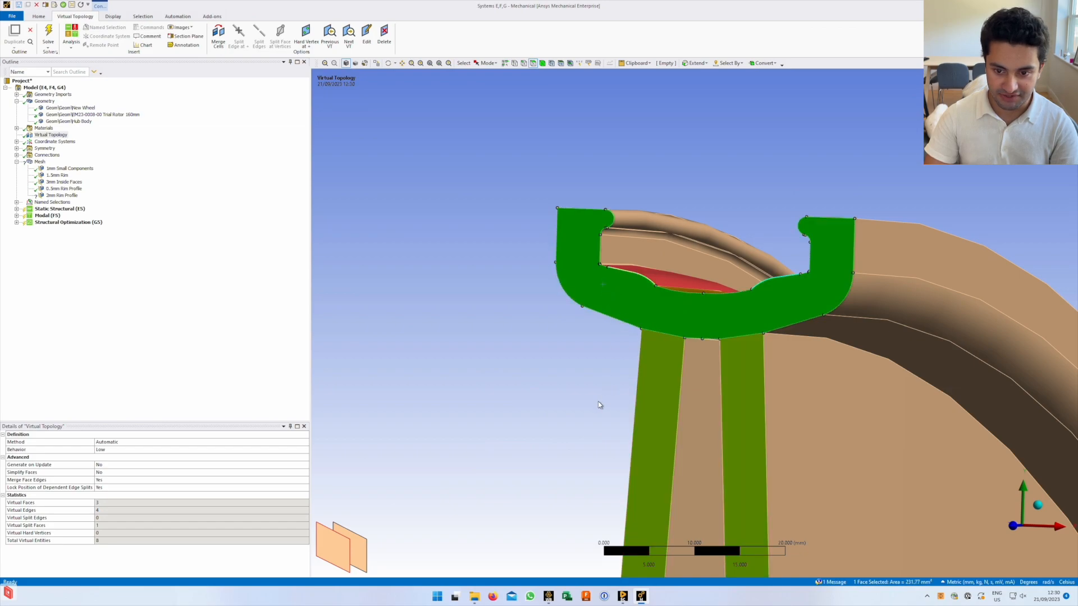
{"action": "left_click", "coordinate": [581, 428]}
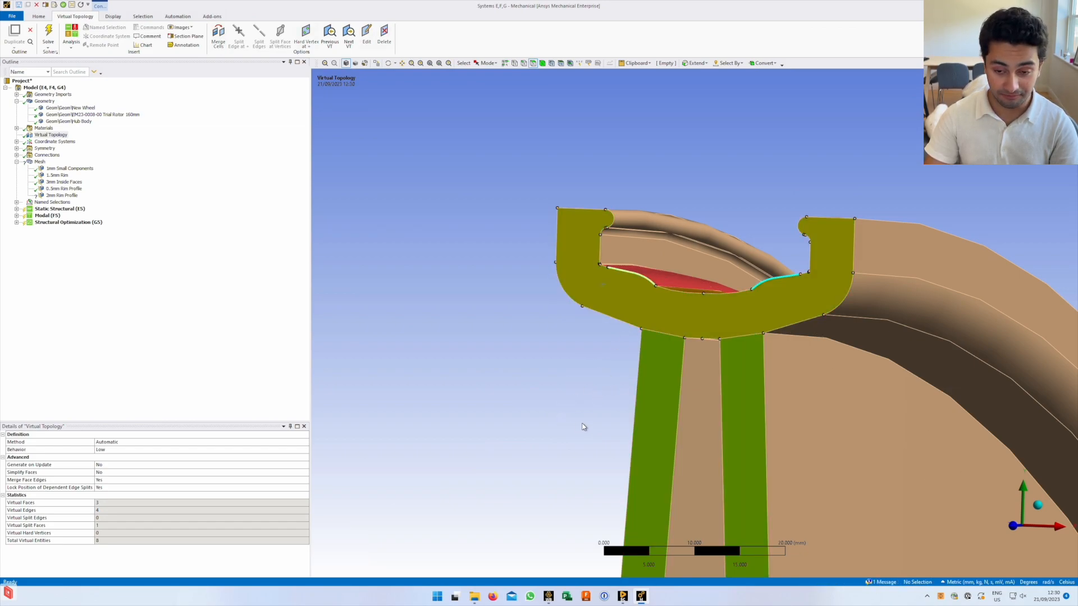
{"action": "middle_click_drag", "start_coordinate": [662, 305], "coordinate": [612, 342]}
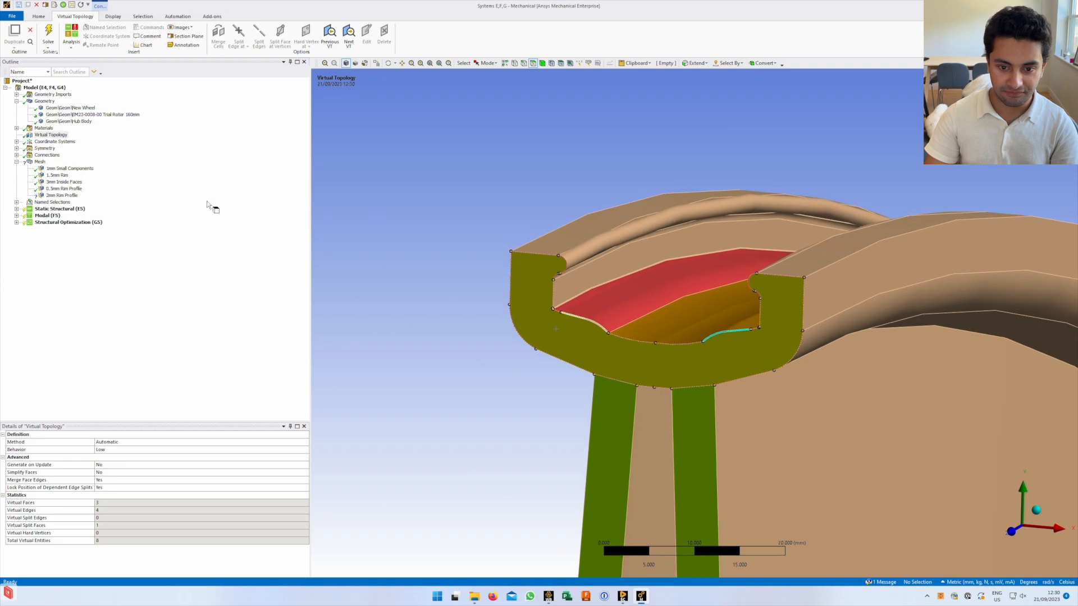
{"action": "left_click", "coordinate": [65, 174]}
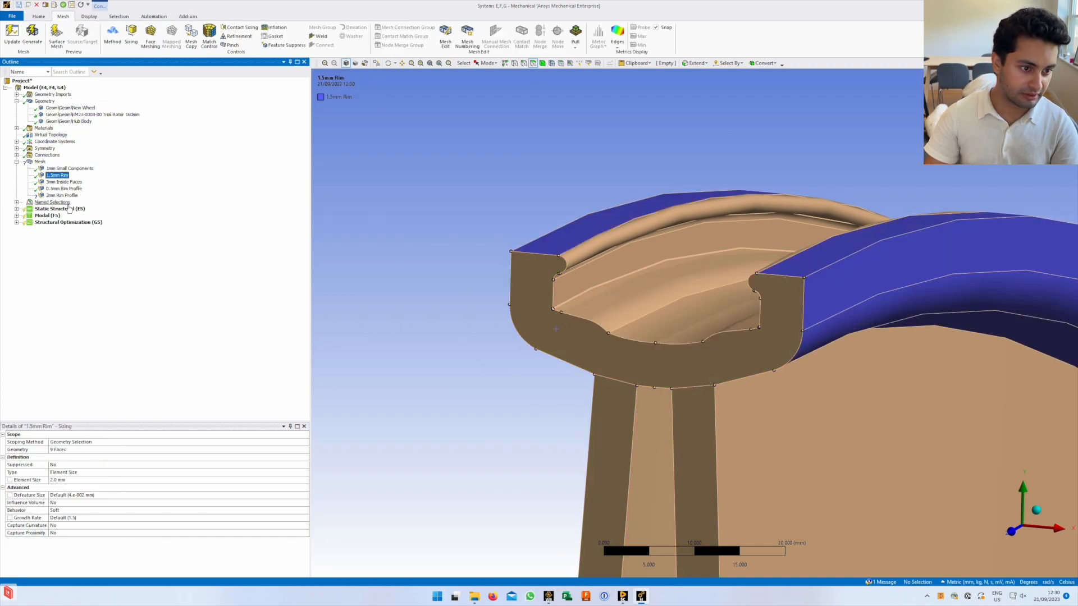
Select all five mesh sizing controls under Mesh and delete them, confirming with Yes
{"action": "left_click", "coordinate": [67, 189]}
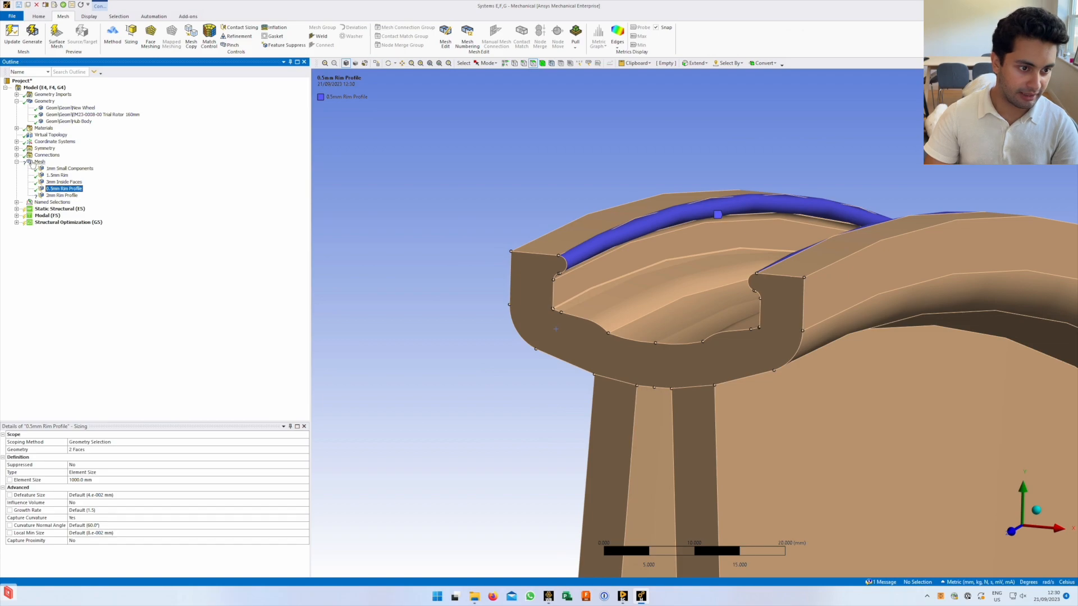
{"action": "left_click", "coordinate": [39, 162]}
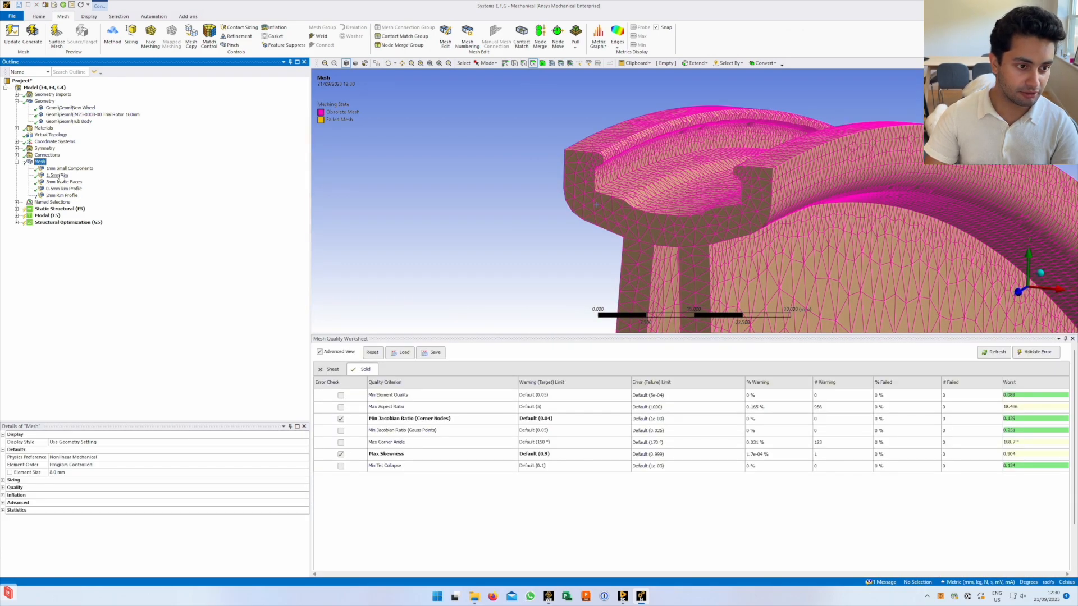
{"action": "left_click", "coordinate": [70, 168]}
{"action": "left_click", "coordinate": [62, 196], "text": "shift"}
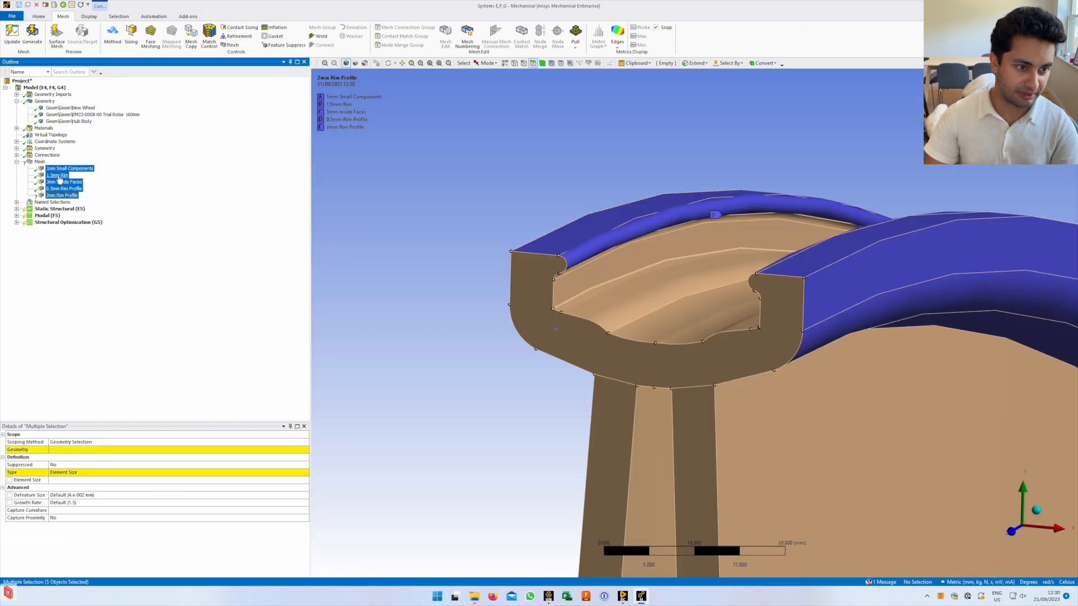
{"action": "right_click", "coordinate": [59, 177]}
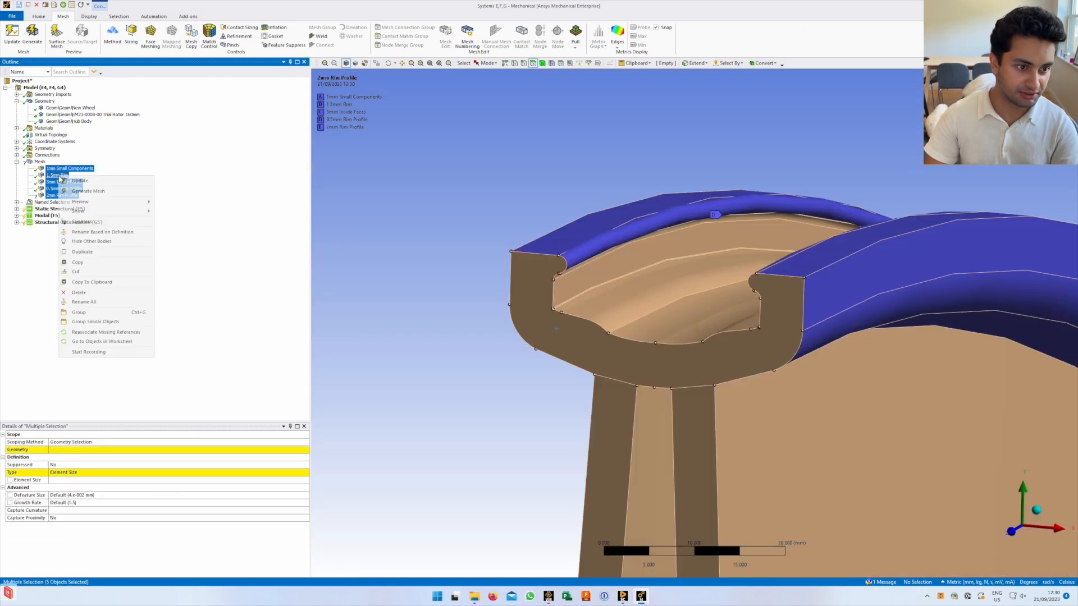
{"action": "left_click", "coordinate": [79, 292]}
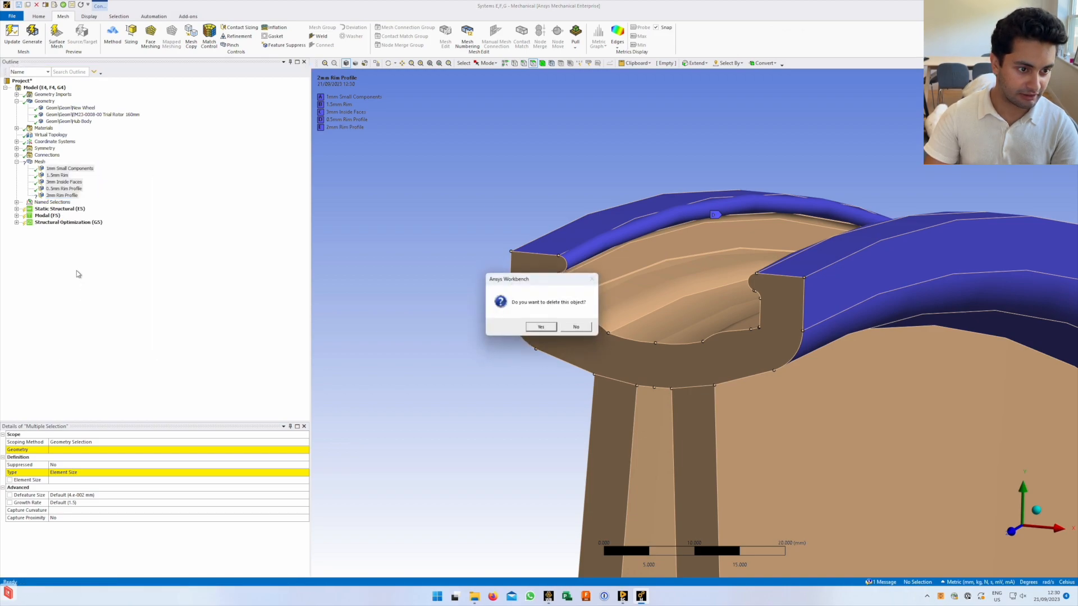
{"action": "left_click", "coordinate": [542, 328]}
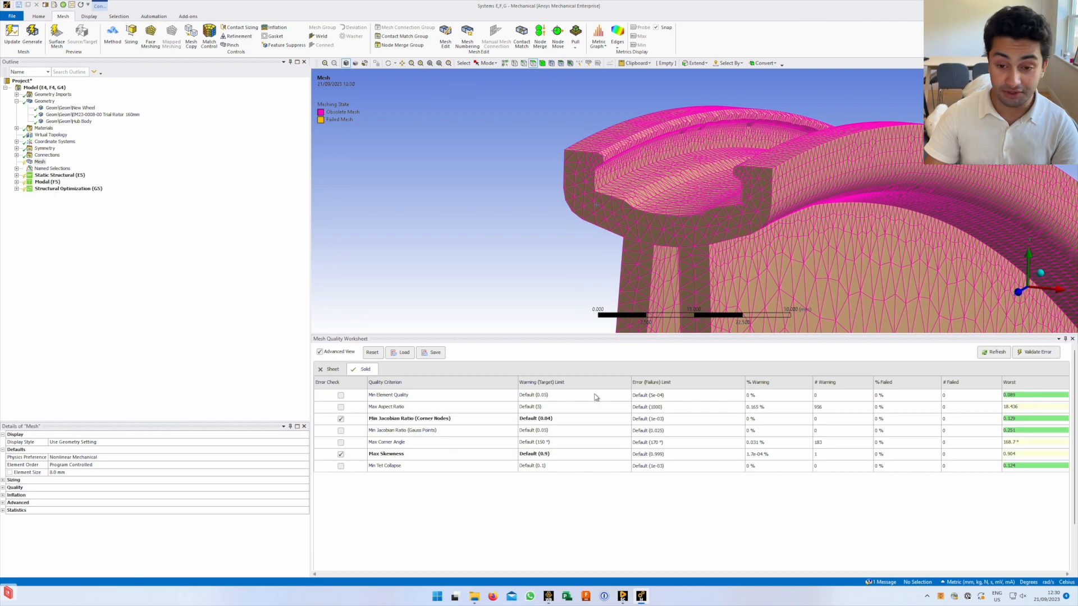
Select Mesh, re-dock its details pane, and expand the global Sizing settings
{"action": "left_click", "coordinate": [40, 162]}
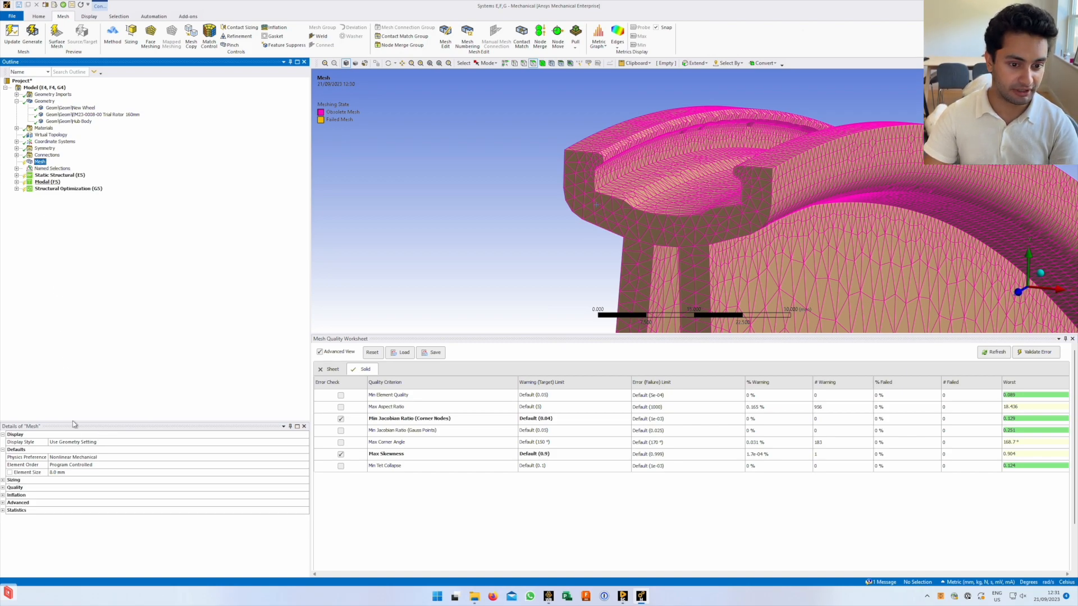
{"action": "double_click", "coordinate": [38, 427]}
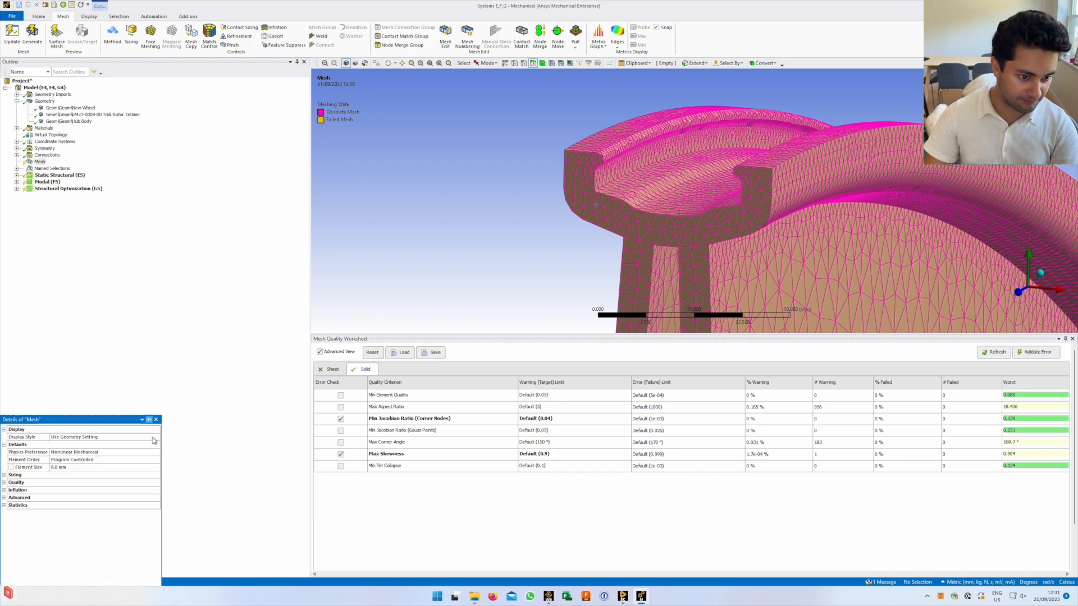
{"action": "left_click_drag", "start_coordinate": [82, 419], "coordinate": [155, 336]}
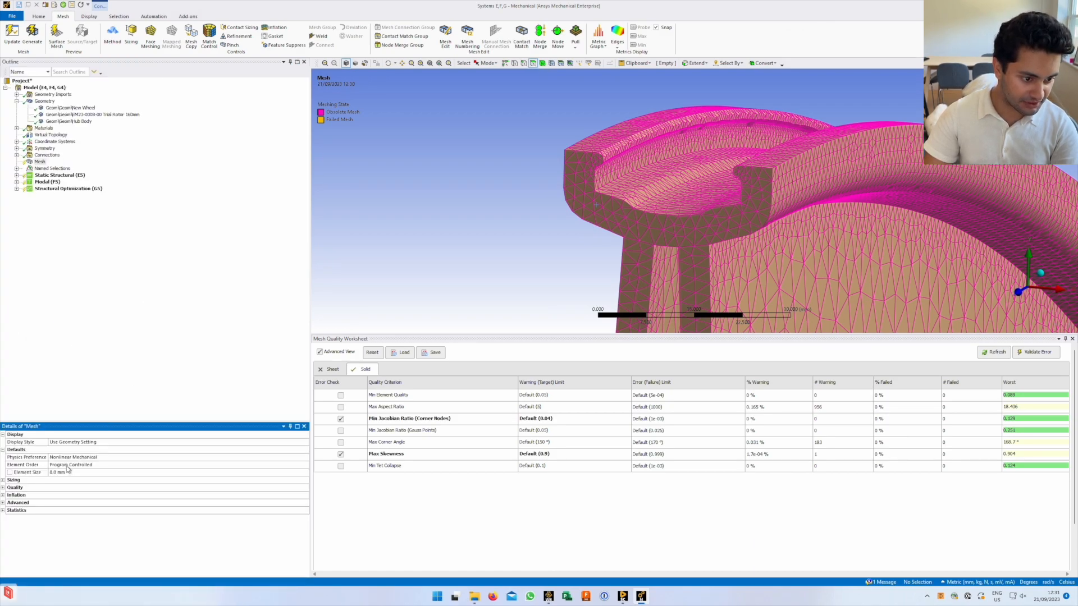
{"action": "left_click", "coordinate": [3, 480]}
{"action": "scroll", "coordinate": [95, 519], "scroll_direction": "down", "scroll_amount": 1}
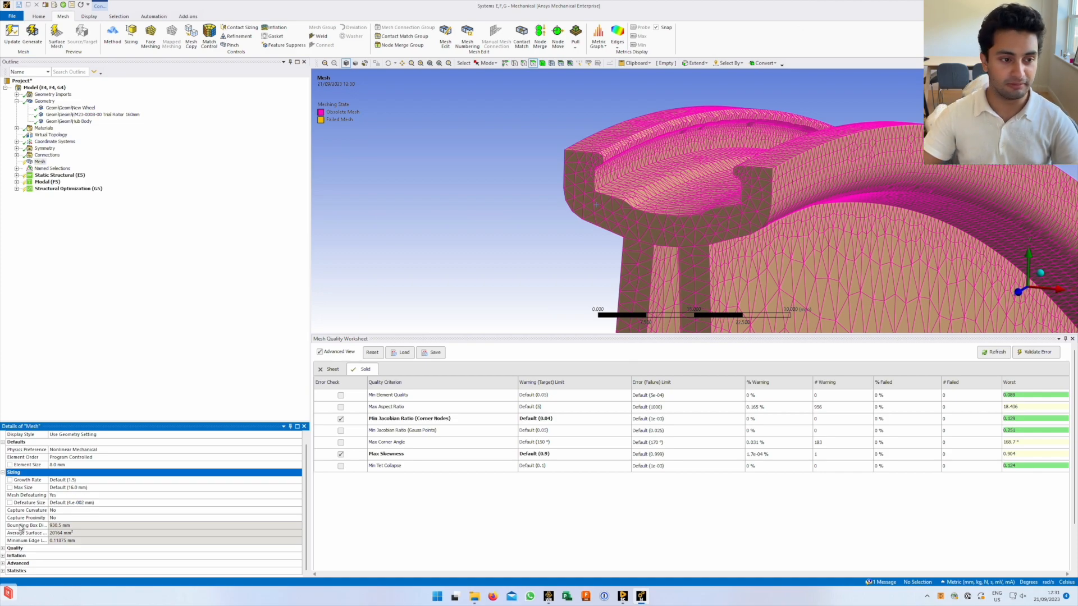
Insert a Sizing control under Mesh, try picking three rim faces, then cancel
{"action": "right_click", "coordinate": [42, 165]}
{"action": "mouse_move", "coordinate": [114, 172]}
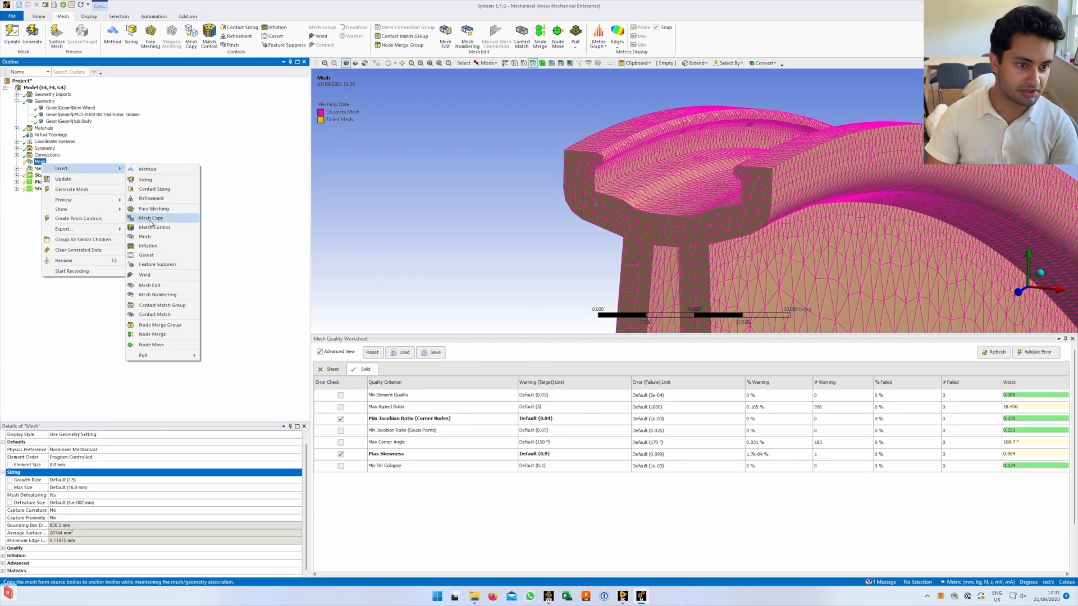
{"action": "left_click", "coordinate": [156, 182]}
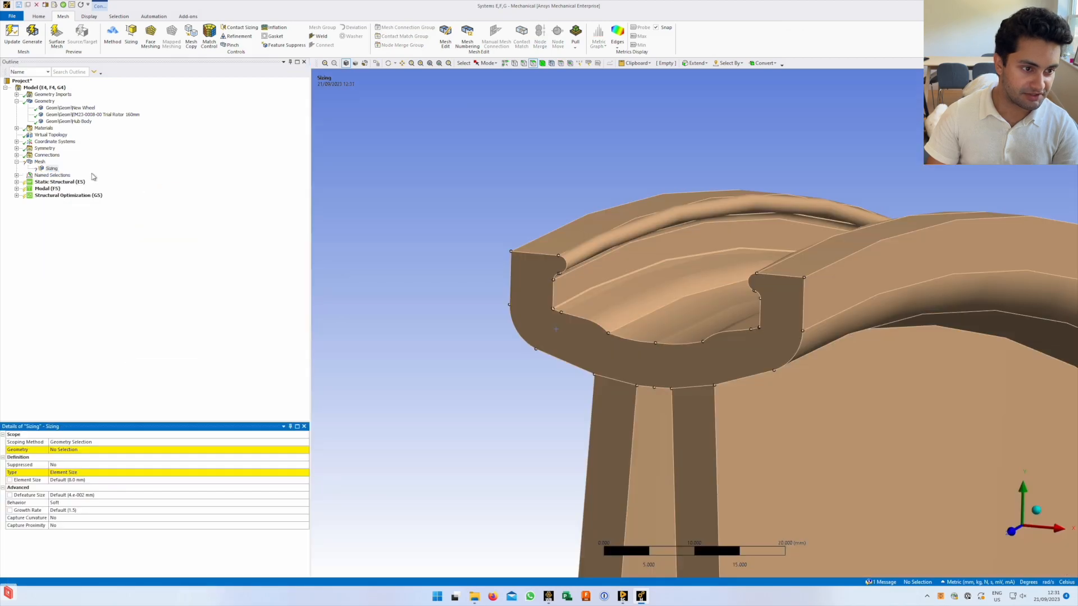
{"action": "left_click", "coordinate": [84, 451]}
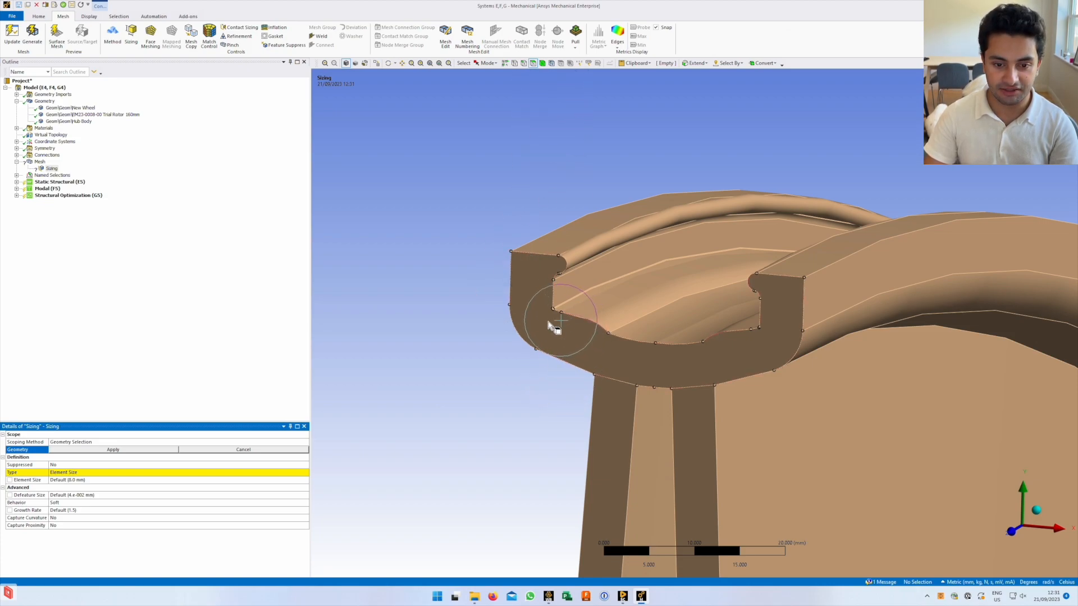
{"action": "left_click", "coordinate": [550, 325]}
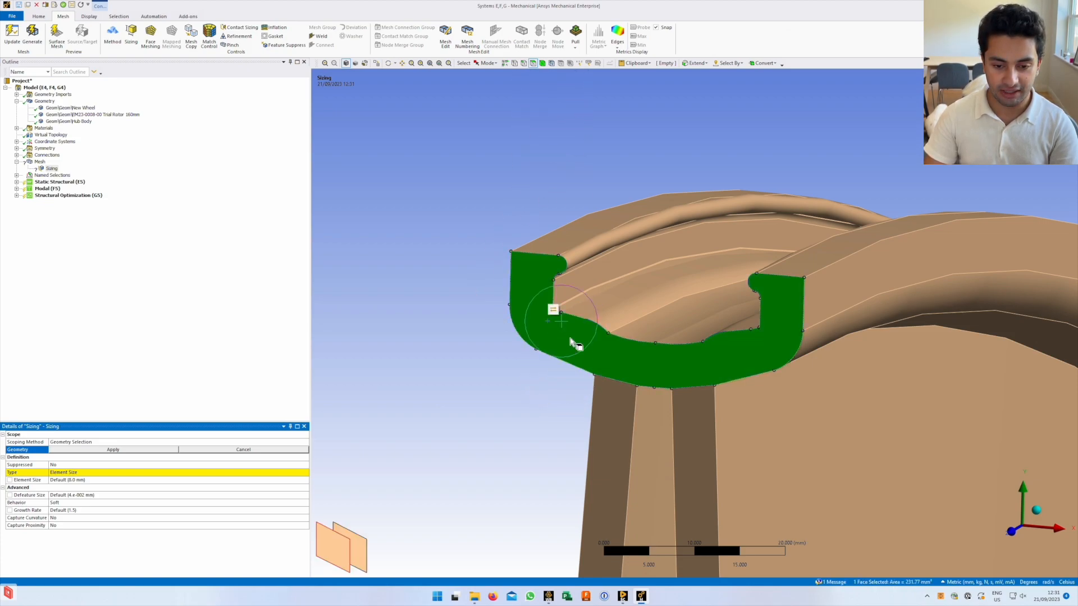
{"action": "left_click", "coordinate": [559, 244], "text": "ctrl"}
{"action": "left_click", "coordinate": [799, 272], "text": "ctrl"}
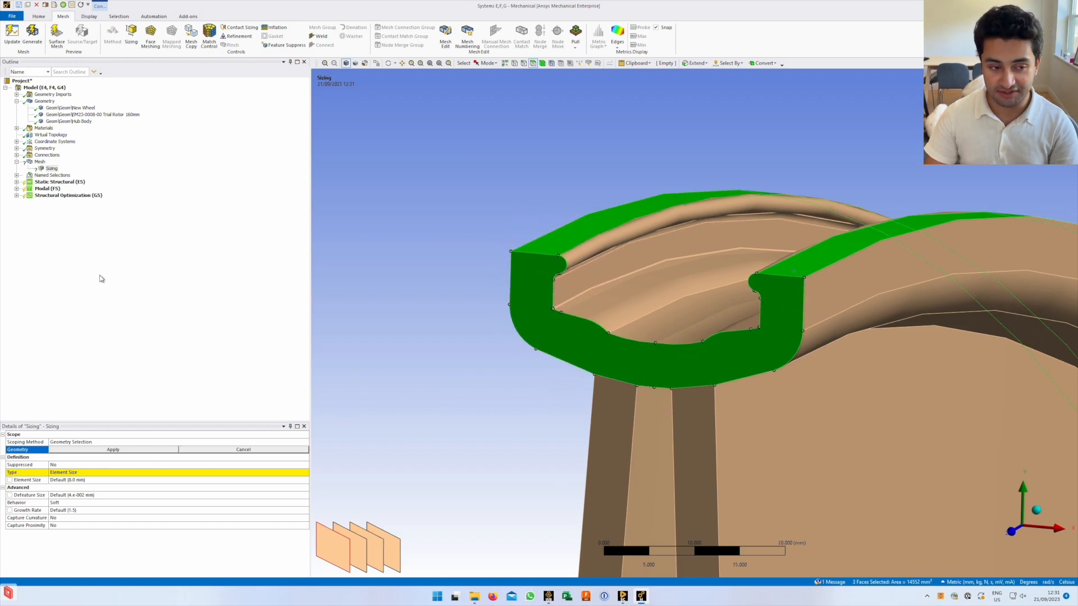
{"action": "left_click", "coordinate": [261, 453]}
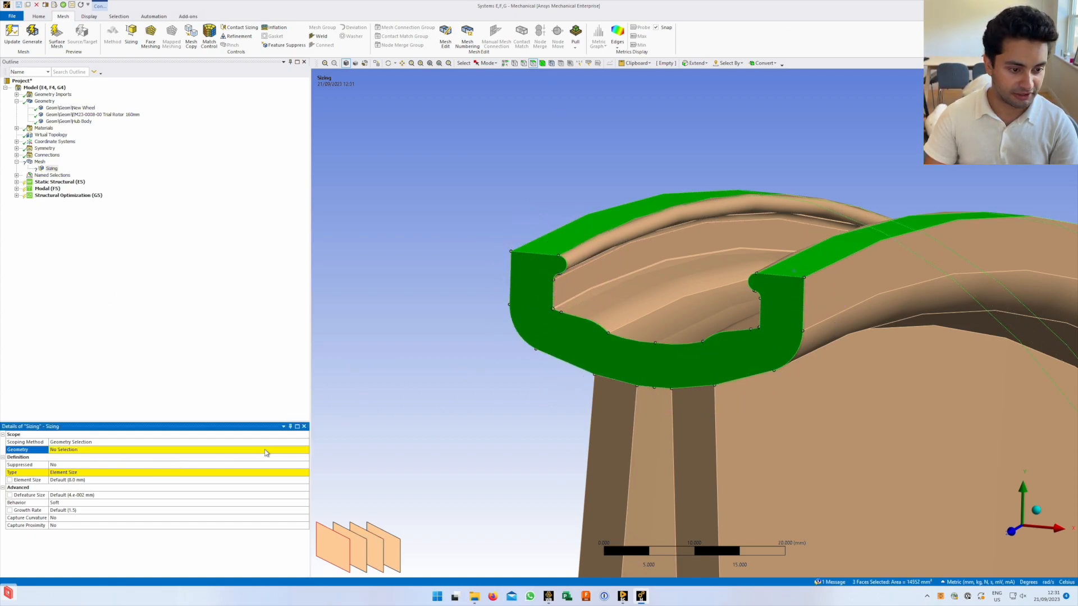
Check the Sizing's Scoping Method options and expand the Named Selections group
{"action": "left_click", "coordinate": [279, 443]}
{"action": "left_click", "coordinate": [306, 443]}
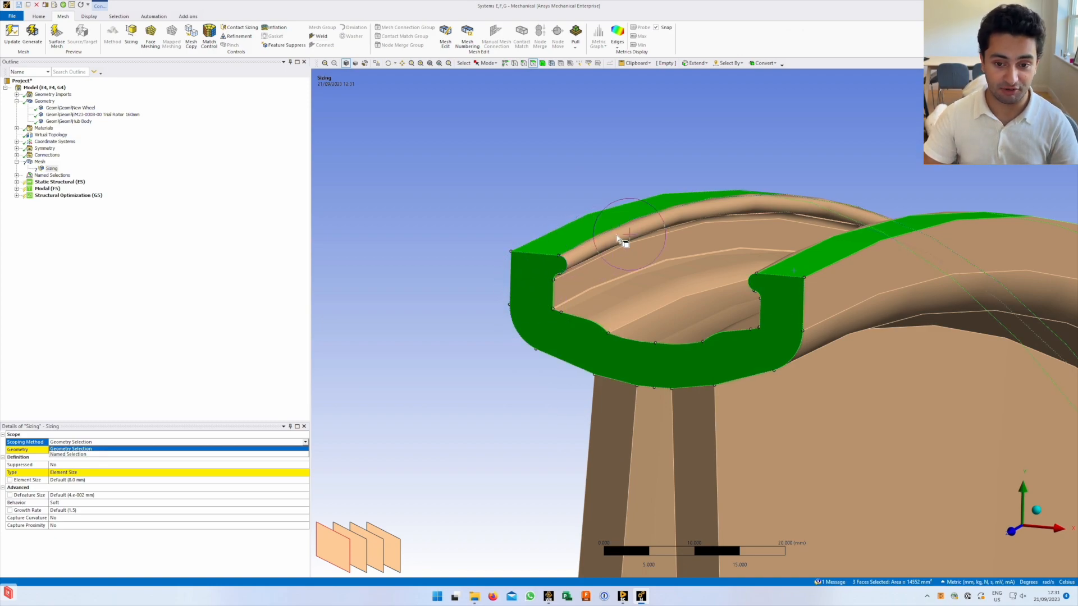
{"action": "left_click", "coordinate": [96, 390]}
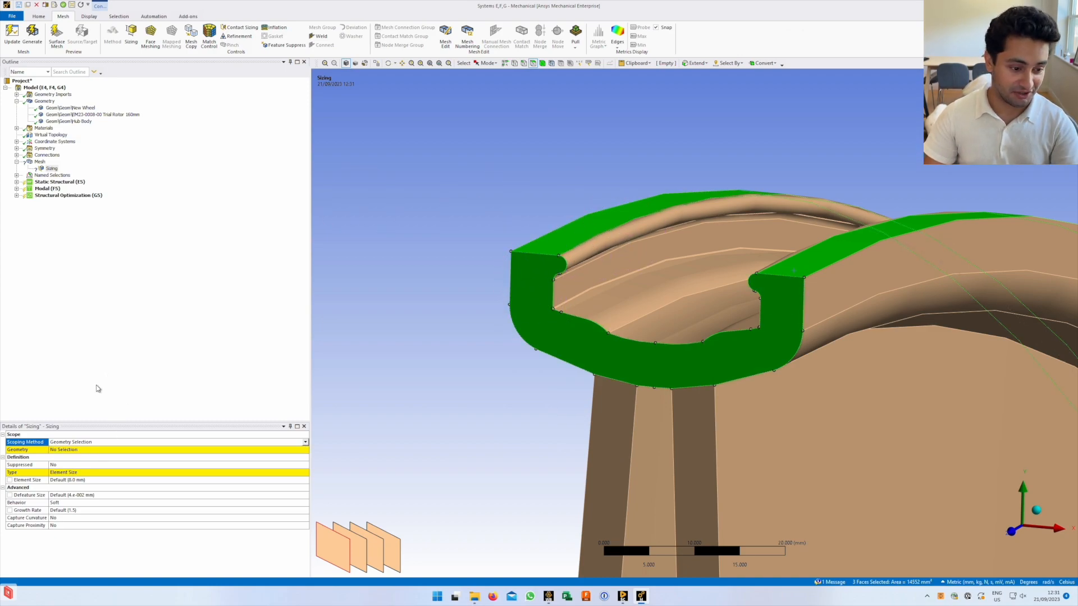
{"action": "left_click", "coordinate": [16, 175]}
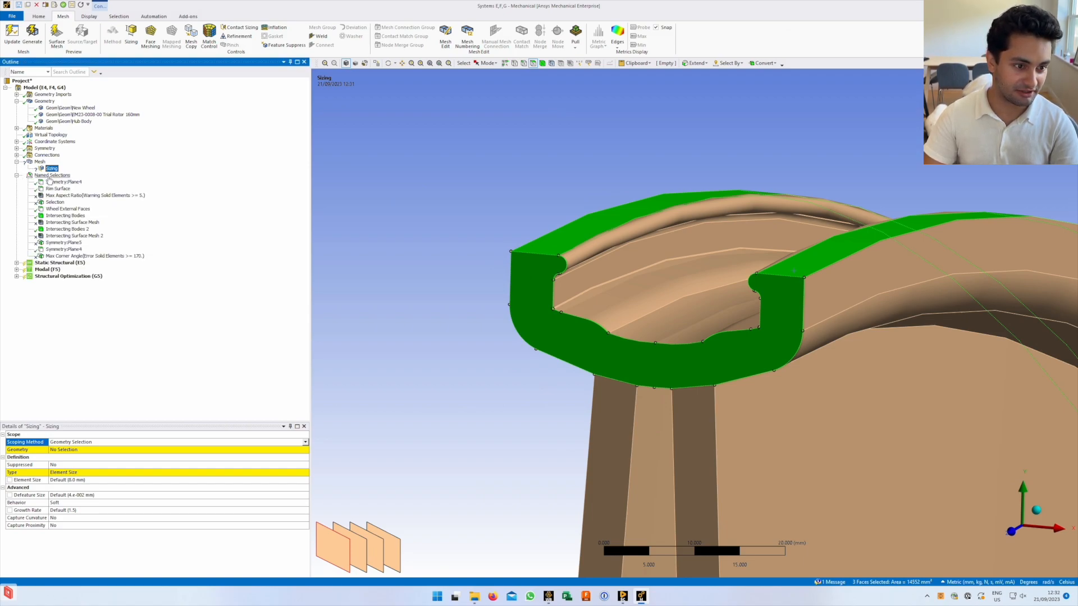
{"action": "left_click", "coordinate": [51, 175]}
{"action": "right_click", "coordinate": [51, 176]}
Insert a new named selection and set its geometry to only the rim's cross-section end face
{"action": "mouse_move", "coordinate": [79, 180]}
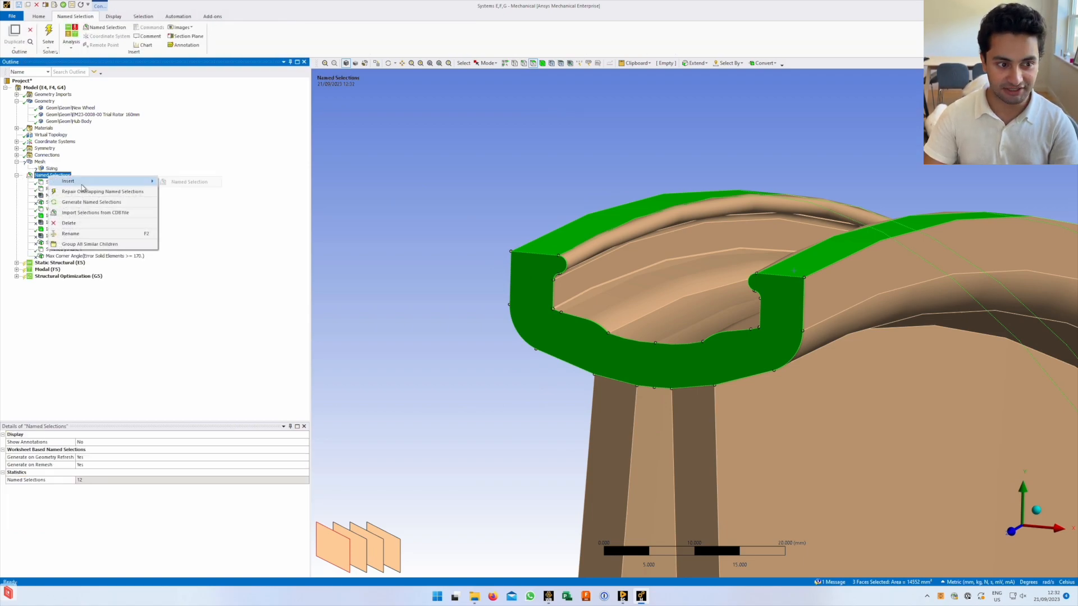
{"action": "left_click", "coordinate": [177, 186]}
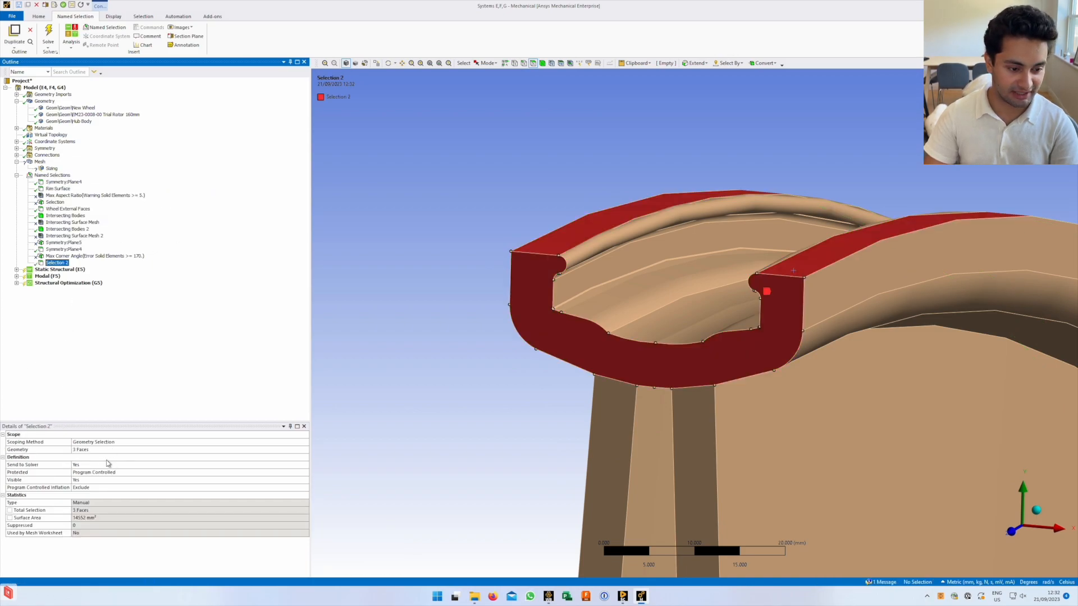
{"action": "left_click", "coordinate": [124, 450]}
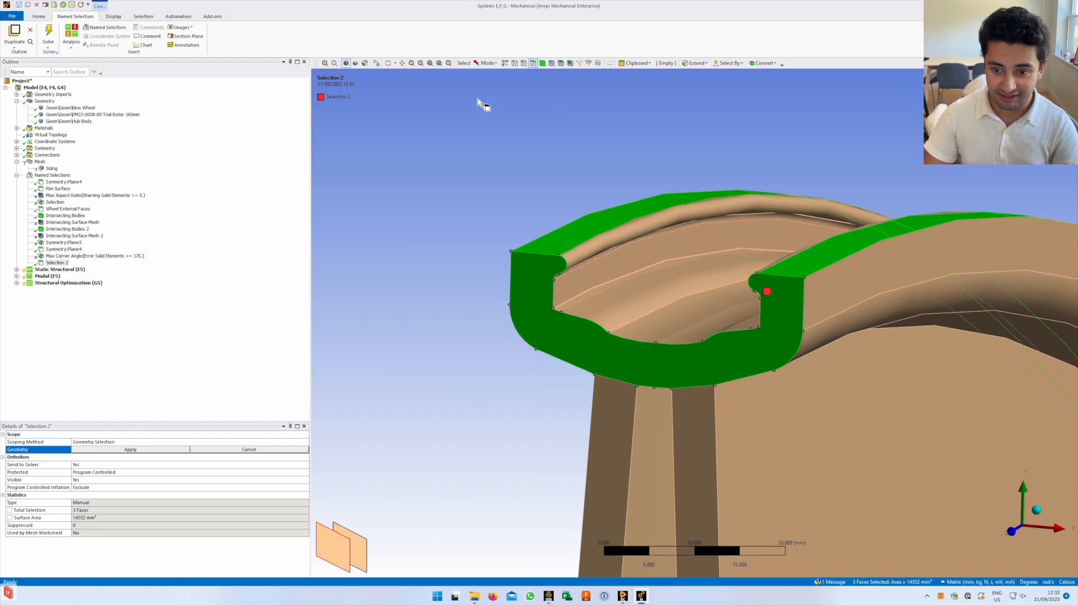
{"action": "right_click", "coordinate": [477, 141]}
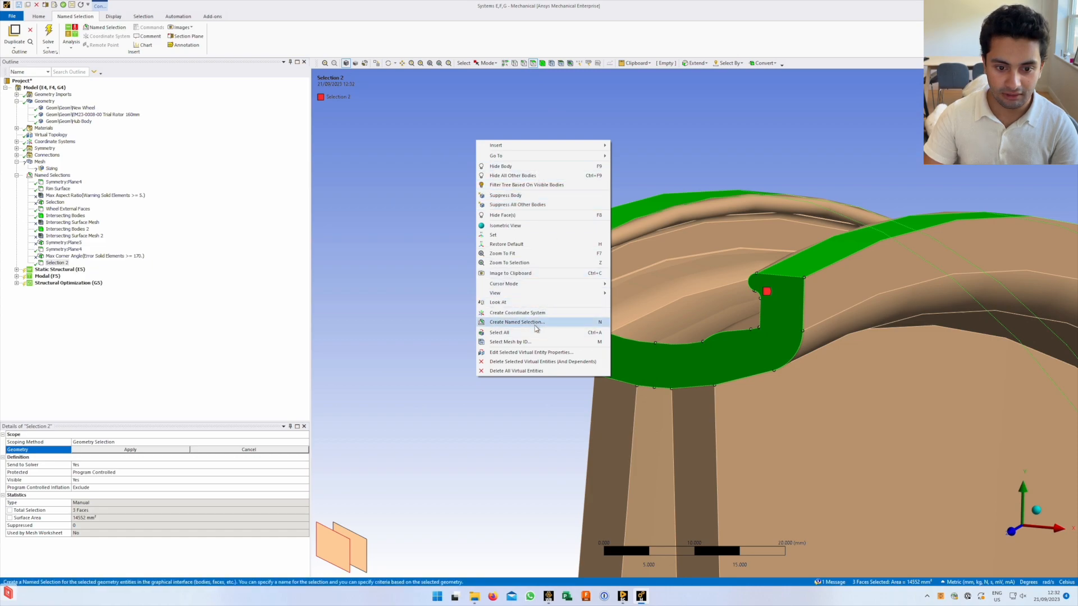
{"action": "left_click", "coordinate": [439, 284]}
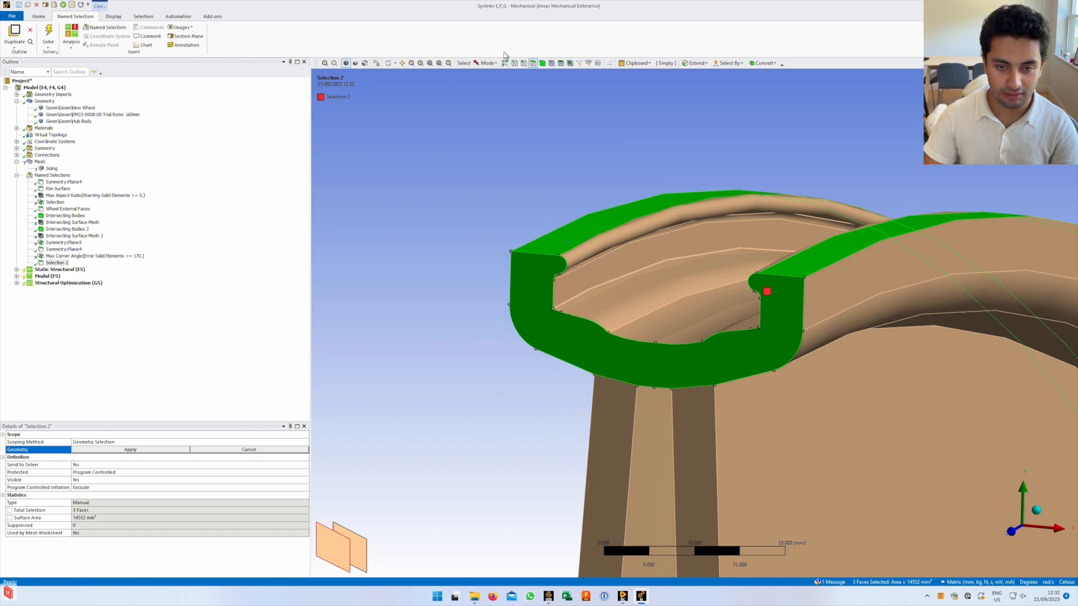
{"action": "left_click", "coordinate": [237, 451]}
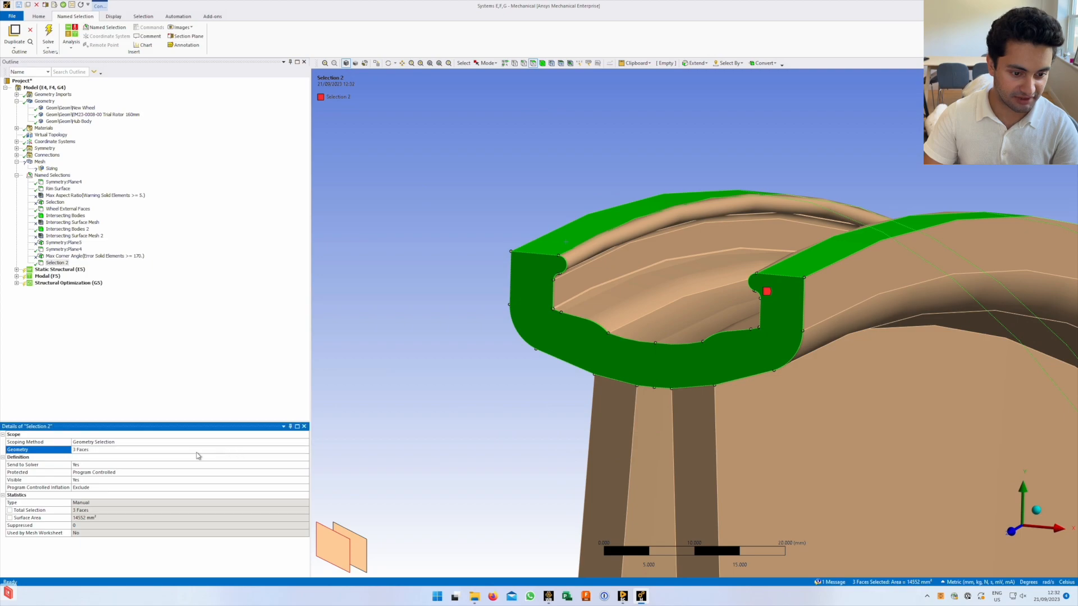
{"action": "left_click", "coordinate": [135, 450]}
{"action": "left_click", "coordinate": [541, 320]}
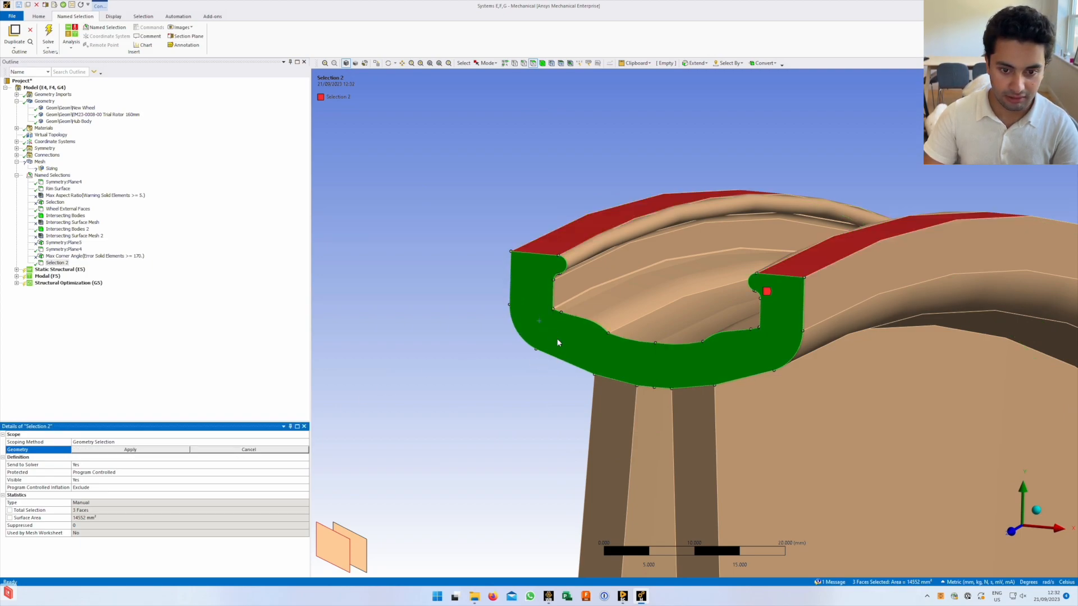
{"action": "left_click", "coordinate": [130, 451]}
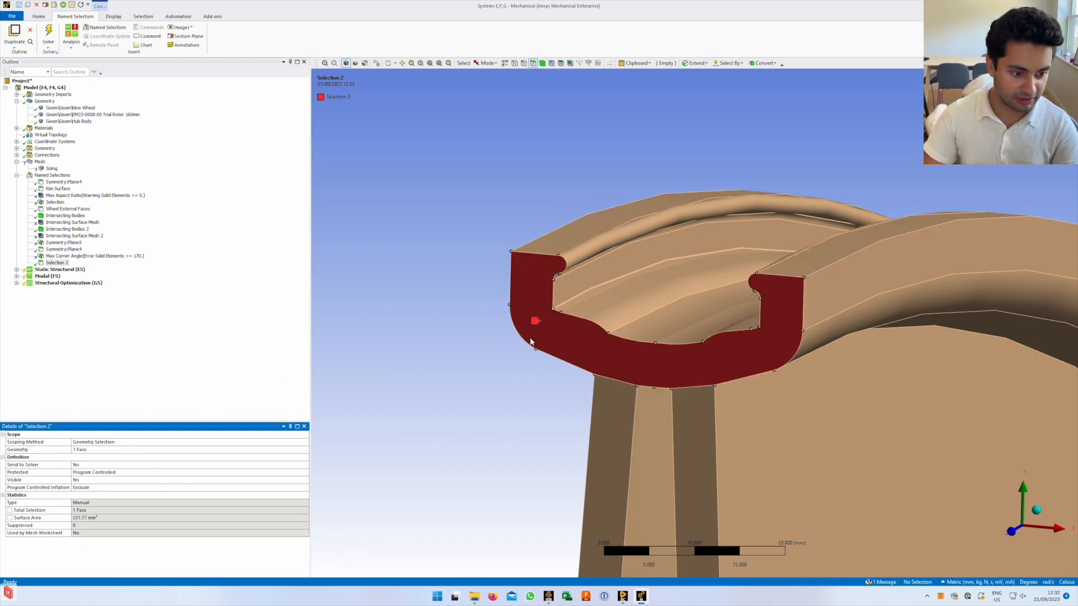
Rename Selection 2 to 'Rim face'
{"action": "right_click", "coordinate": [65, 265]}
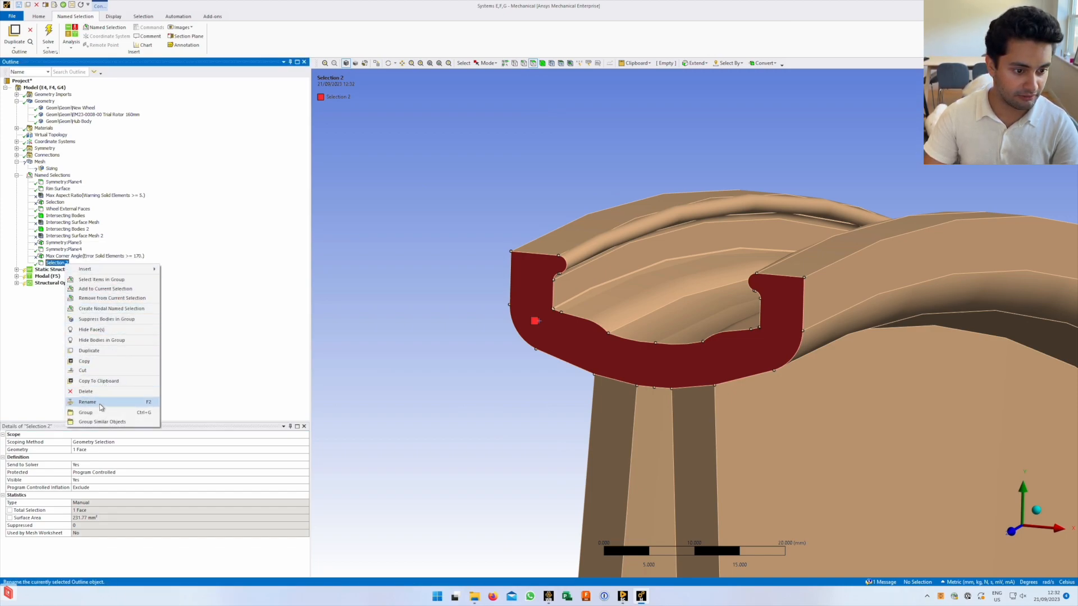
{"action": "left_click", "coordinate": [184, 365]}
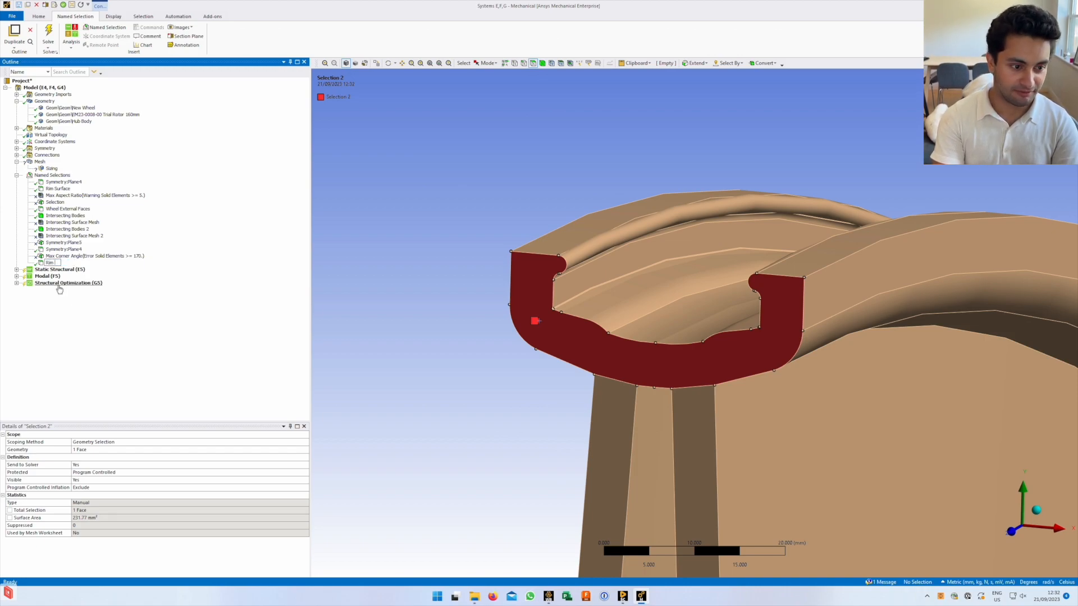
{"action": "key", "text": "Return"}
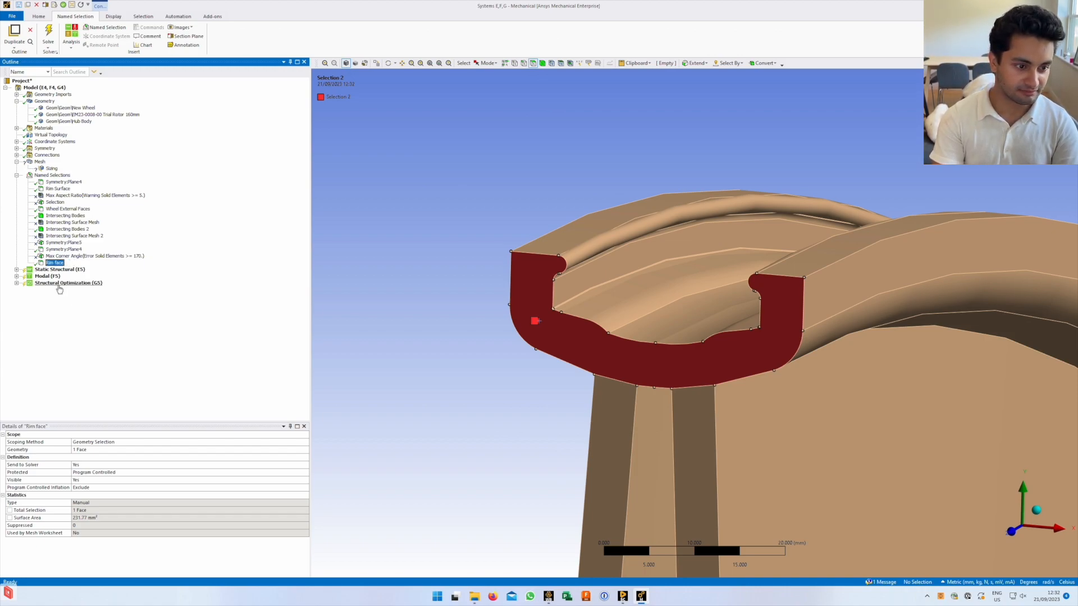
{"action": "left_click", "coordinate": [51, 168]}
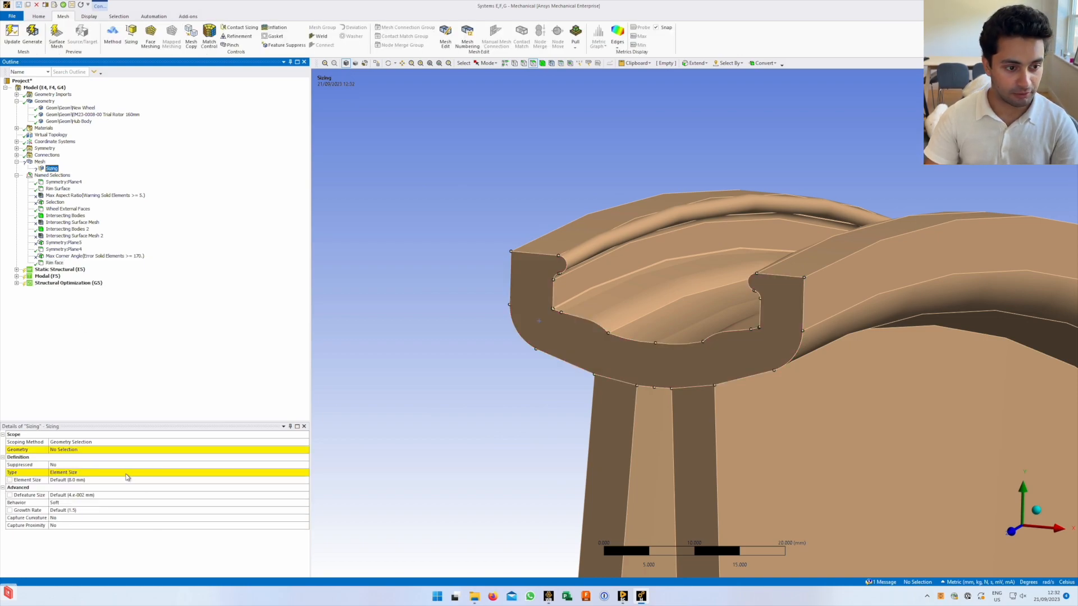
Scope the Sizing by Named Selection and choose 'Rim face', making it a Face Sizing
{"action": "left_click", "coordinate": [112, 450]}
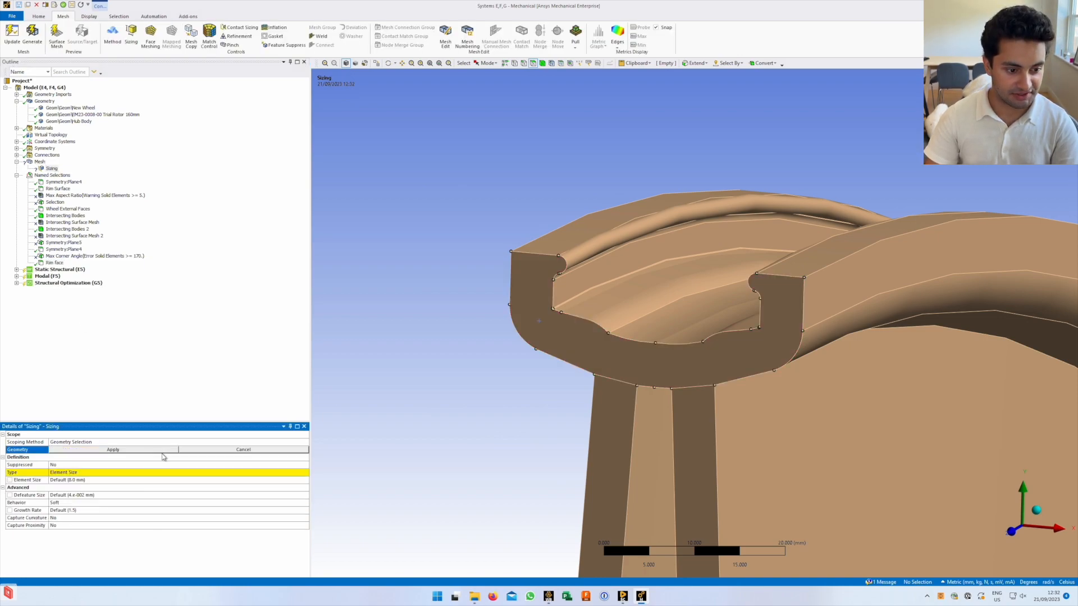
{"action": "left_click", "coordinate": [207, 450]}
{"action": "left_click", "coordinate": [305, 442]}
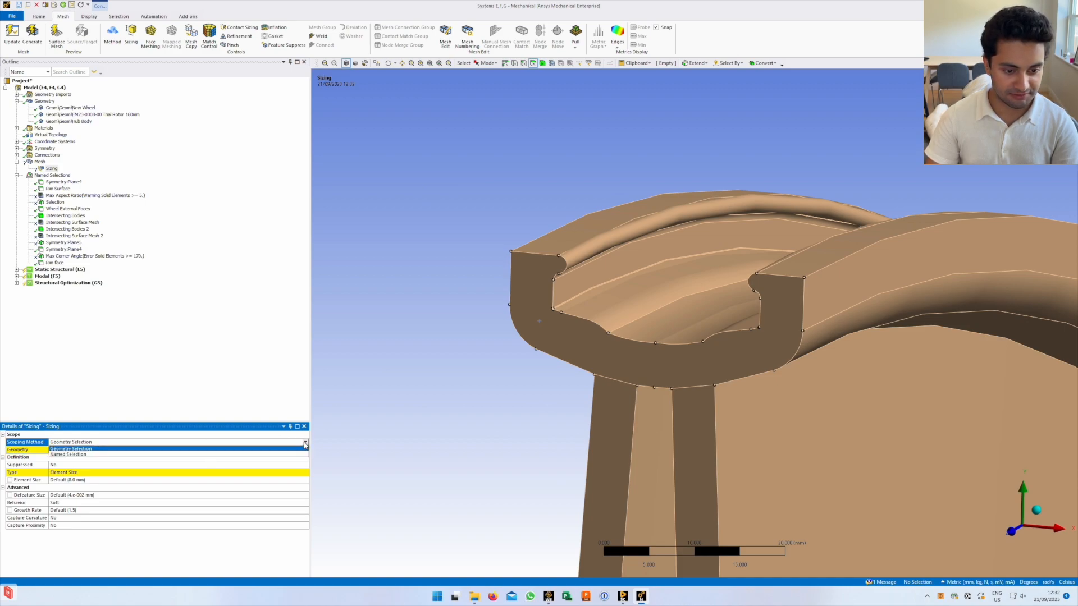
{"action": "left_click", "coordinate": [172, 454]}
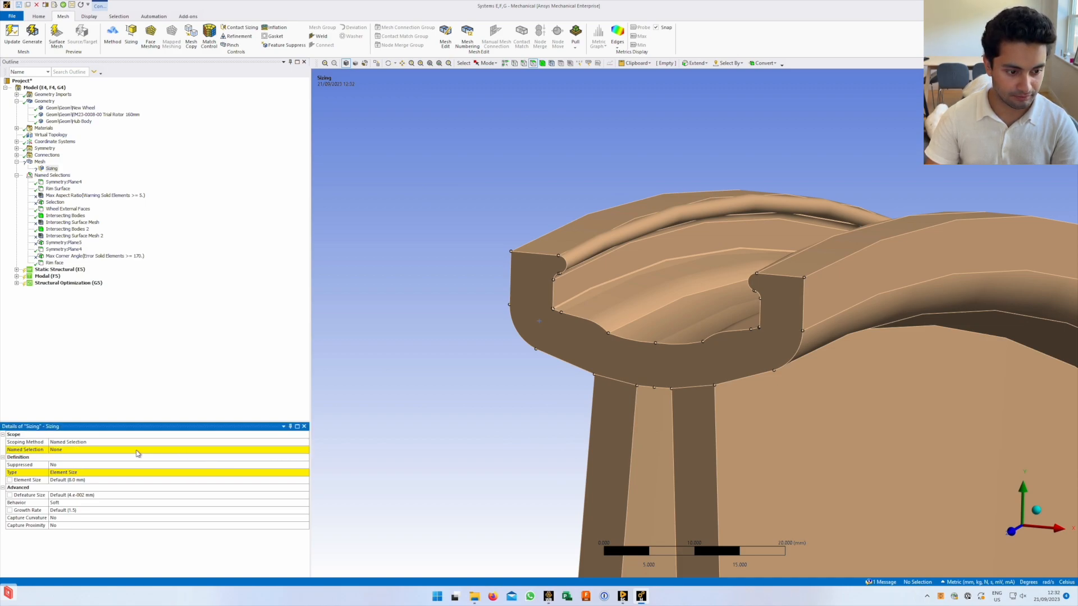
{"action": "left_click", "coordinate": [137, 451]}
{"action": "left_click", "coordinate": [305, 450]}
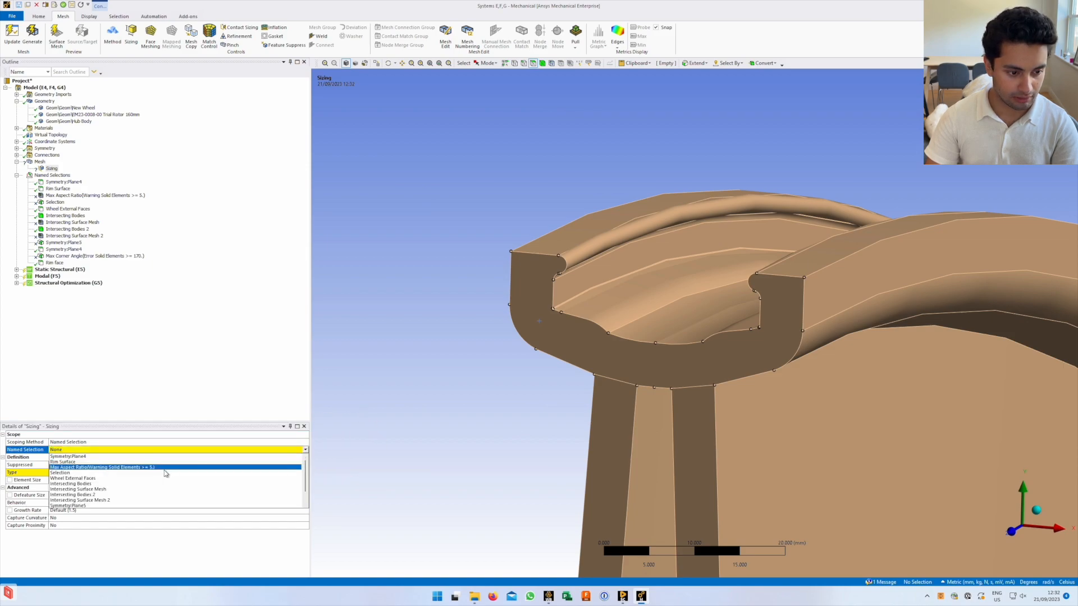
{"action": "scroll", "coordinate": [118, 500], "scroll_direction": "down", "scroll_amount": 1}
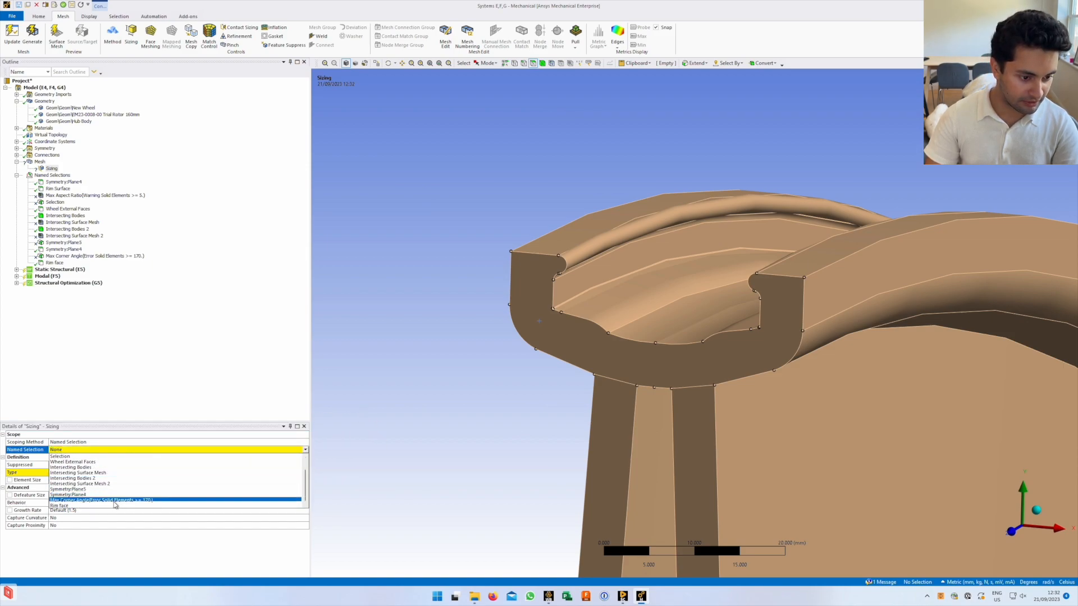
{"action": "left_click", "coordinate": [107, 506]}
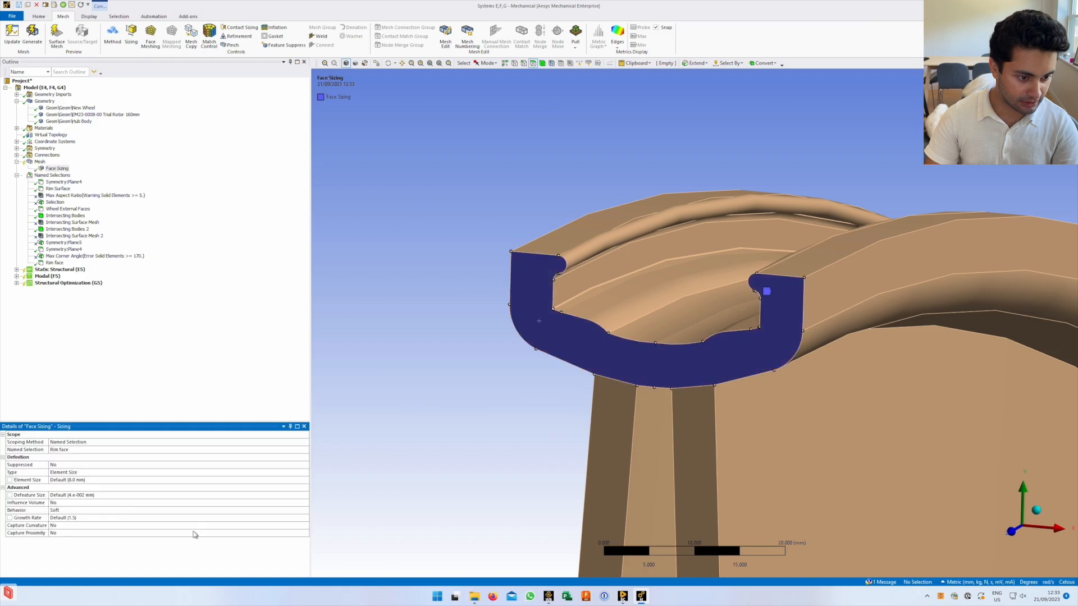
Enter a 3 mm element size for the Rim face sizing
{"action": "left_click", "coordinate": [90, 481]}
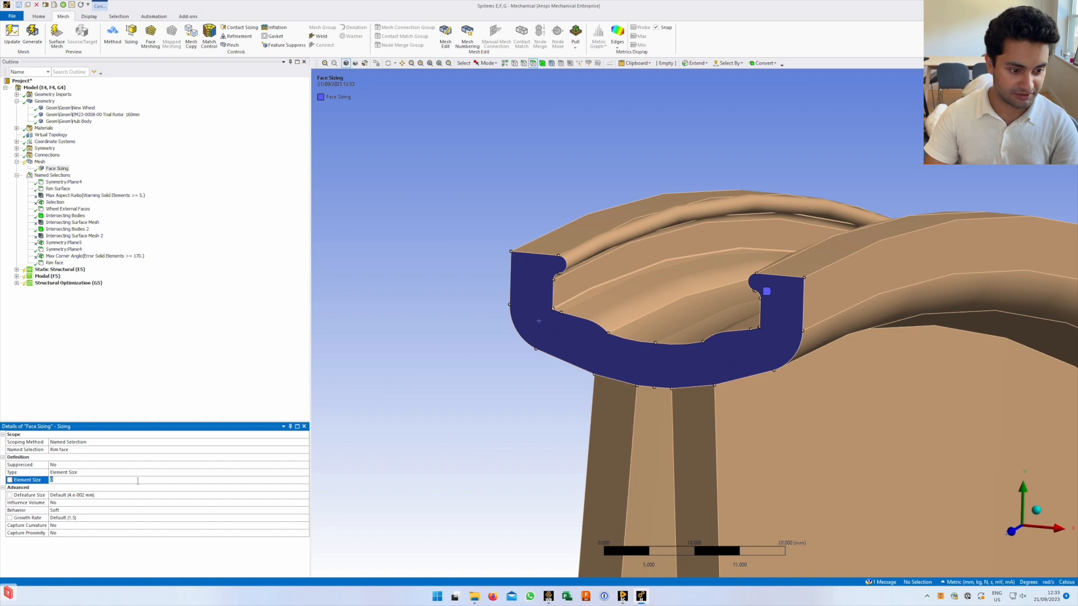
{"action": "middle_click_drag", "start_coordinate": [523, 277], "coordinate": [541, 294]}
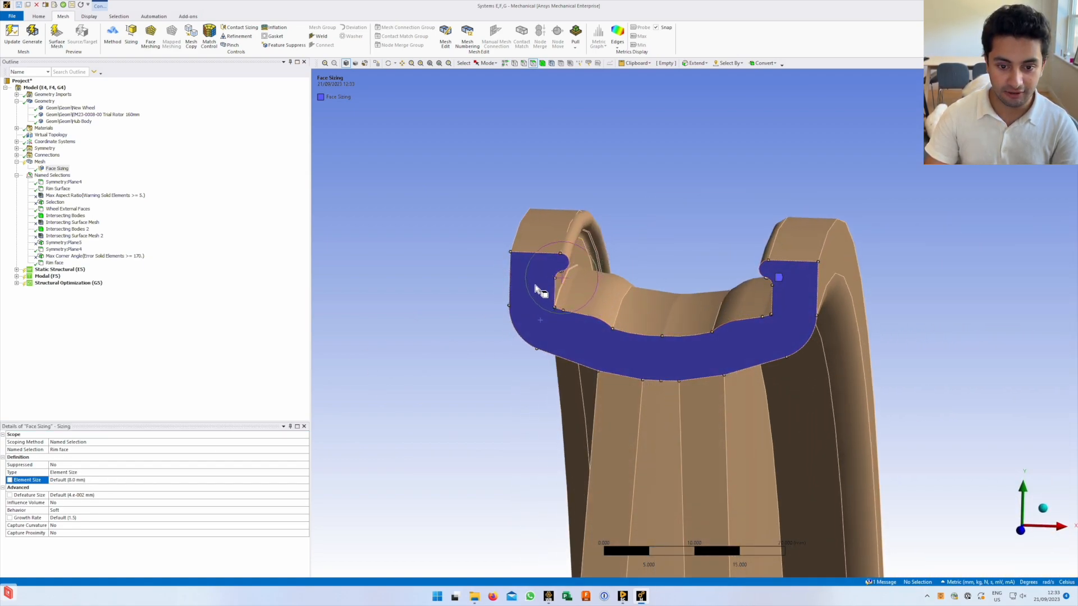
{"action": "scroll", "coordinate": [516, 296], "scroll_direction": "up", "scroll_amount": 3}
{"action": "scroll", "coordinate": [441, 292], "scroll_direction": "up", "scroll_amount": 3}
{"action": "middle_click_drag", "start_coordinate": [440, 296], "coordinate": [480, 271], "text": "ctrl"}
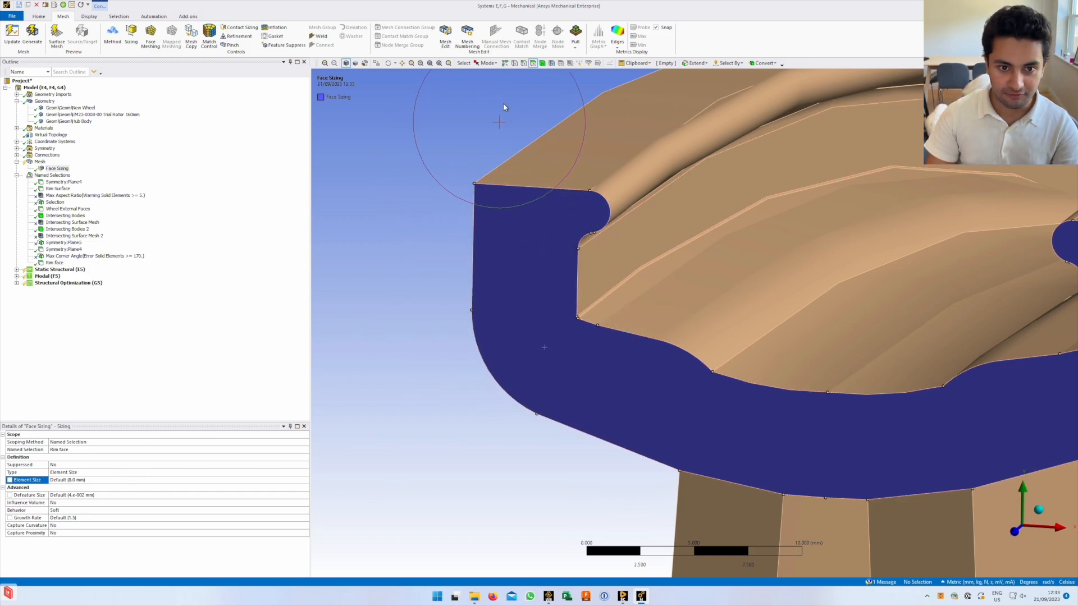
{"action": "left_click", "coordinate": [91, 481]}
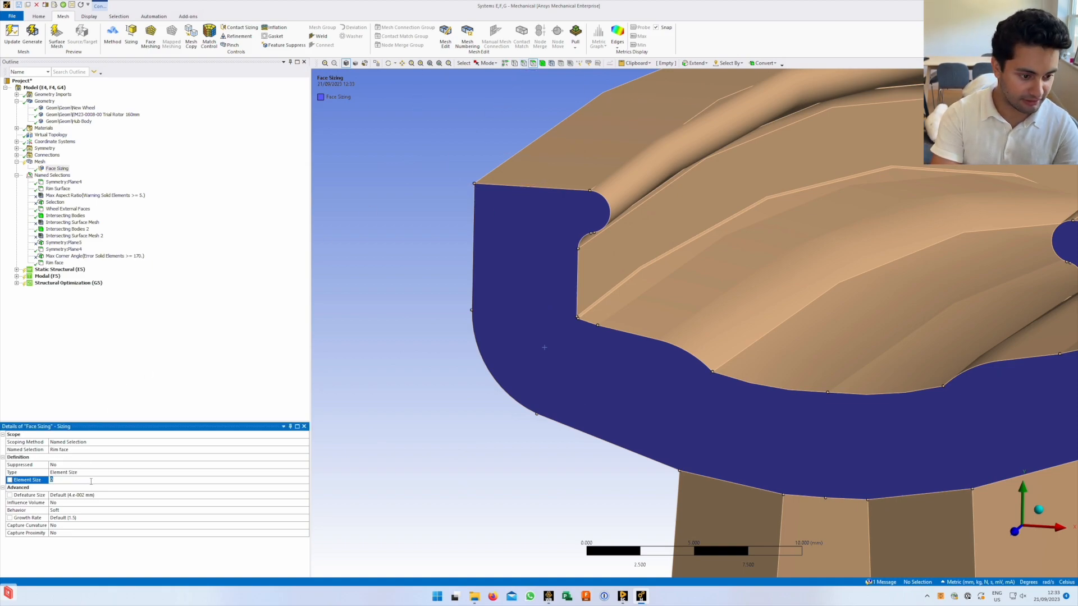
{"action": "type", "text": "3"}
{"action": "key", "text": "Return"}
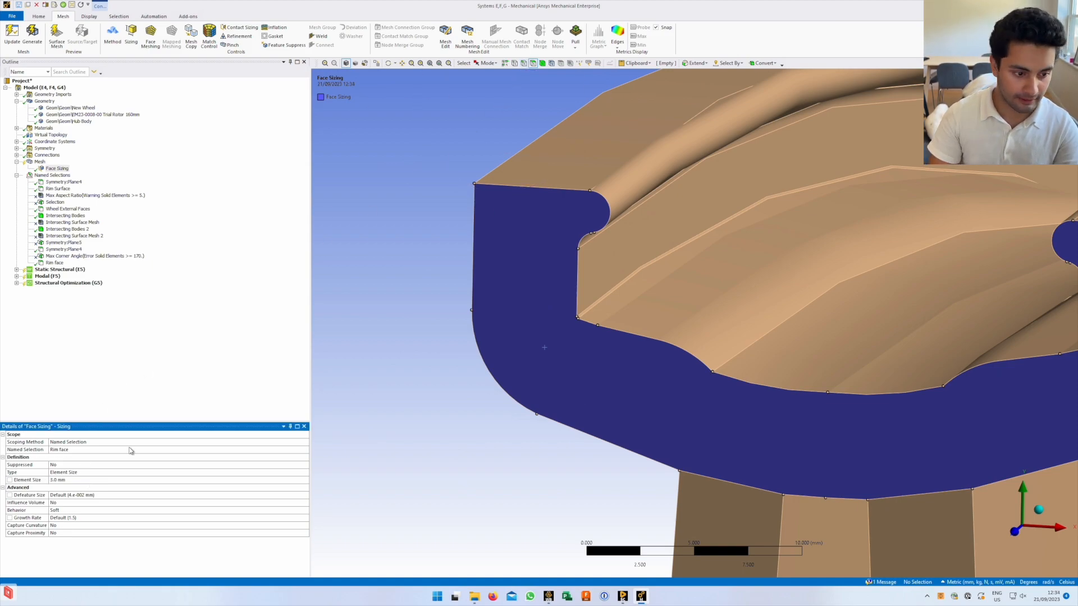
Change the Rim face element size from 3 mm to 2.5 mm
{"action": "middle_click_drag", "start_coordinate": [500, 218], "coordinate": [494, 223]}
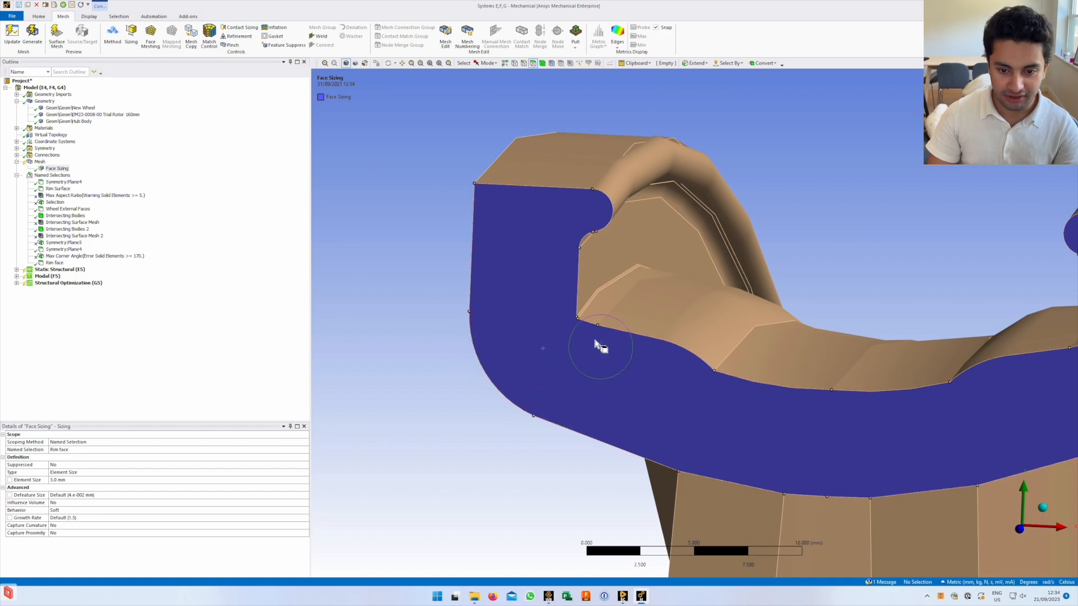
{"action": "middle_click_drag", "start_coordinate": [722, 438], "coordinate": [685, 387]}
{"action": "left_click", "coordinate": [135, 480]}
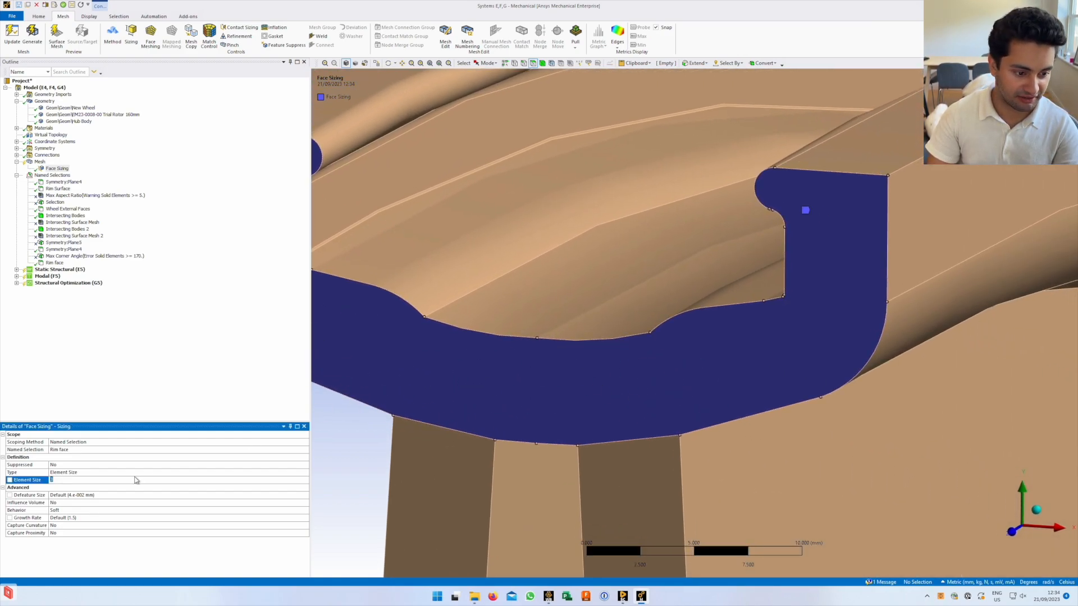
{"action": "type", "text": "2.5"}
{"action": "key", "text": "Return"}
{"action": "middle_click_drag", "start_coordinate": [474, 344], "coordinate": [650, 375]}
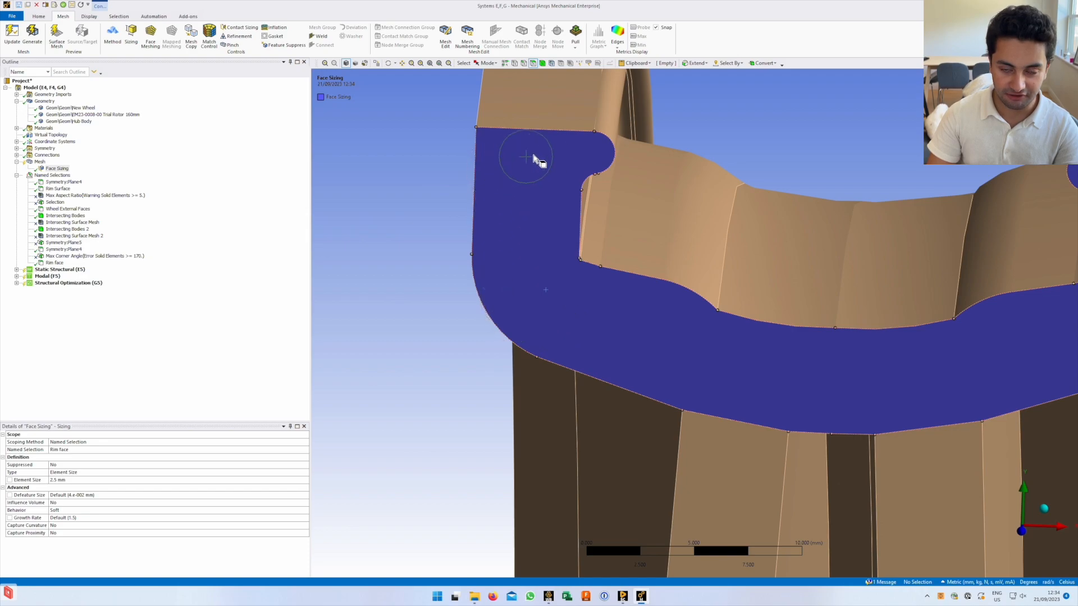
{"action": "middle_click_drag", "start_coordinate": [587, 159], "coordinate": [580, 184]}
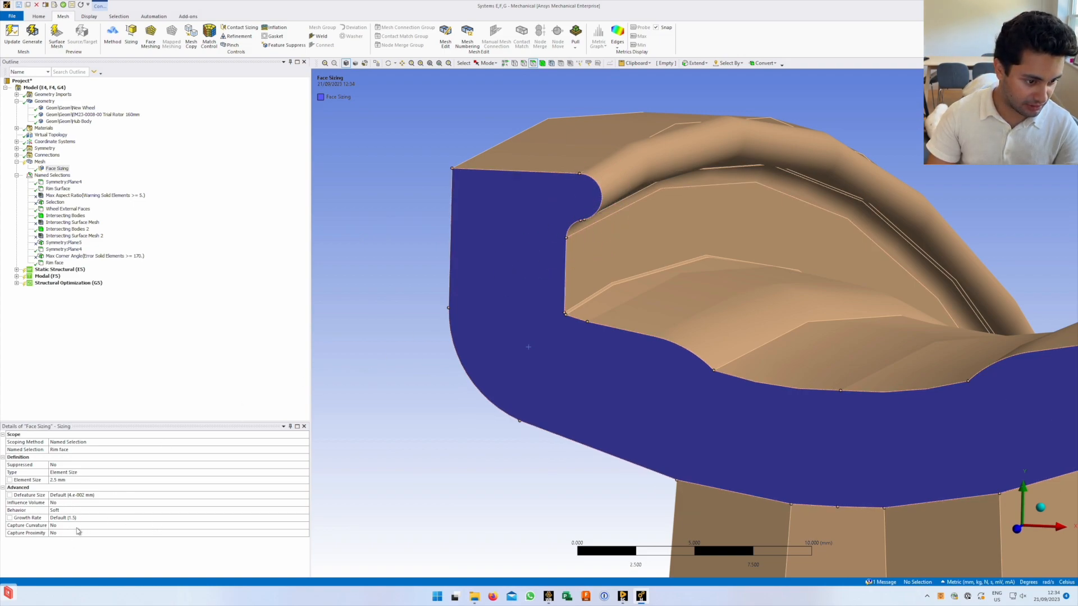
Set Capture Curvature to Yes on the 2.5 mm Rim face sizing
{"action": "left_click", "coordinate": [79, 526]}
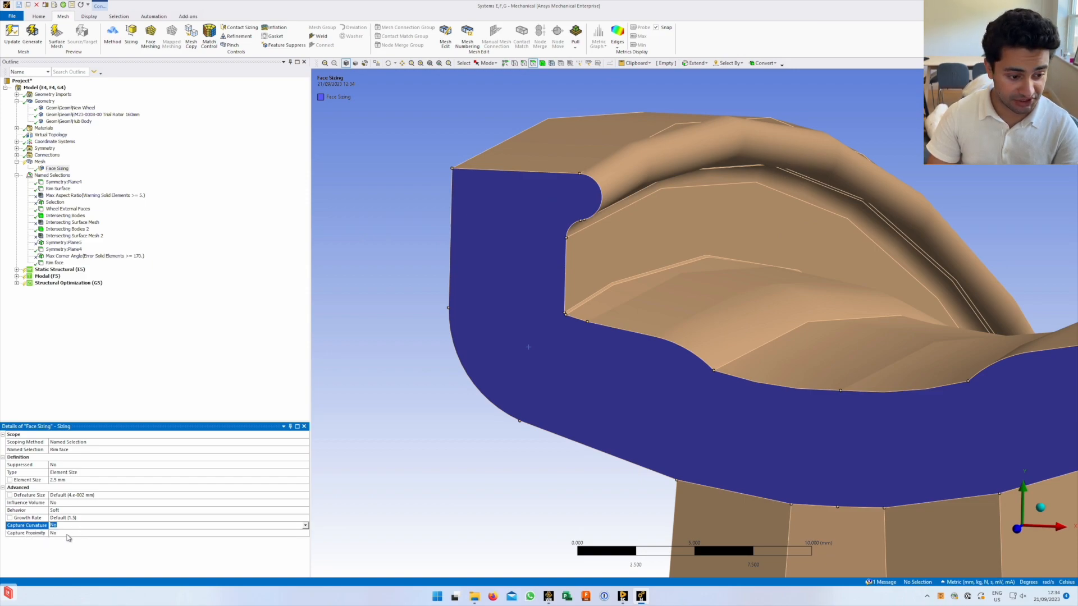
{"action": "left_click", "coordinate": [83, 532]}
{"action": "left_click", "coordinate": [98, 526]}
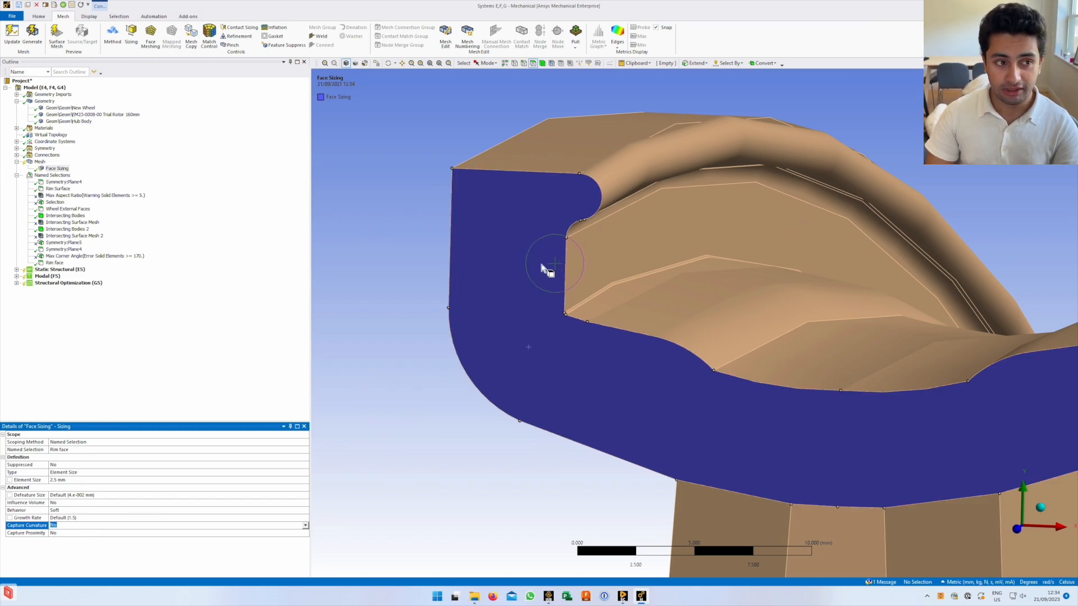
{"action": "middle_click_drag", "start_coordinate": [525, 348], "coordinate": [514, 352]}
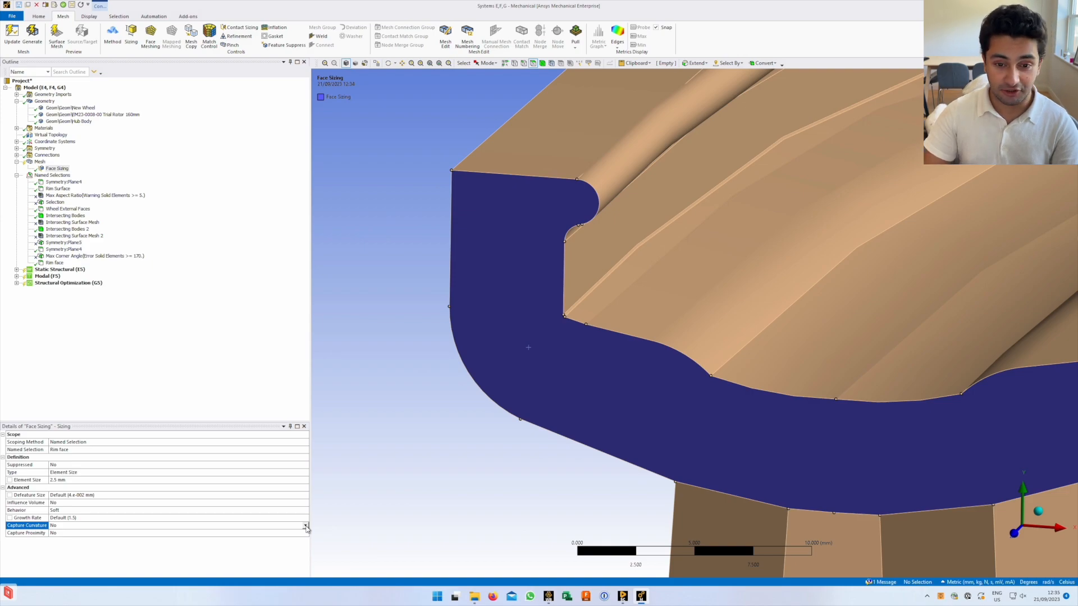
{"action": "mouse_move", "coordinate": [583, 205]}
{"action": "middle_mouse_down"}
{"action": "mouse_move", "coordinate": [584, 176]}
{"action": "mouse_move", "coordinate": [564, 205]}
{"action": "middle_mouse_up"}
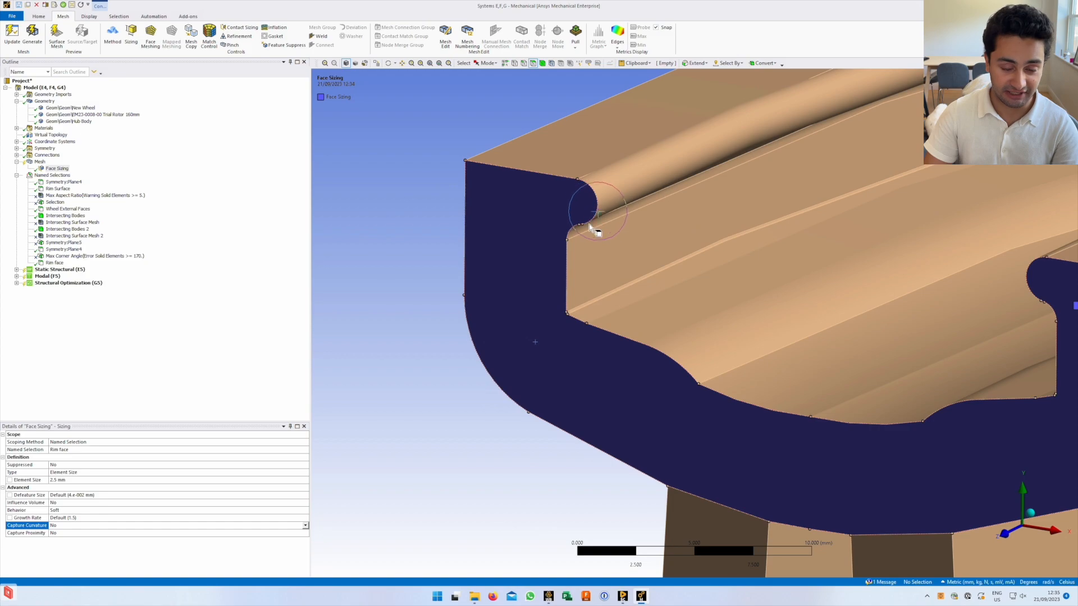
{"action": "left_click", "coordinate": [305, 527]}
{"action": "left_click", "coordinate": [269, 534]}
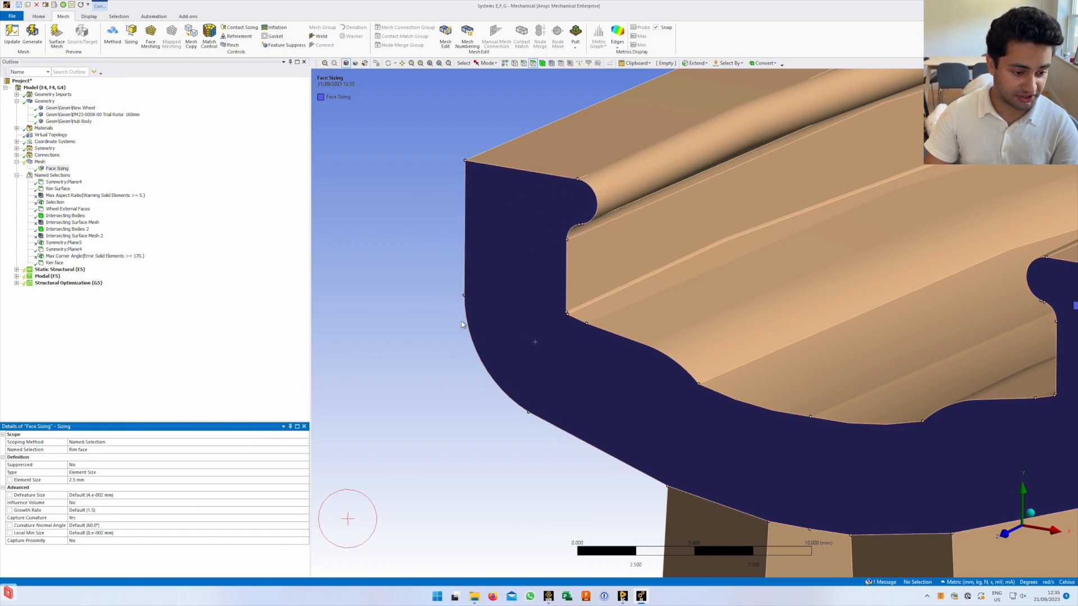
{"action": "middle_click_drag", "start_coordinate": [517, 234], "coordinate": [601, 211]}
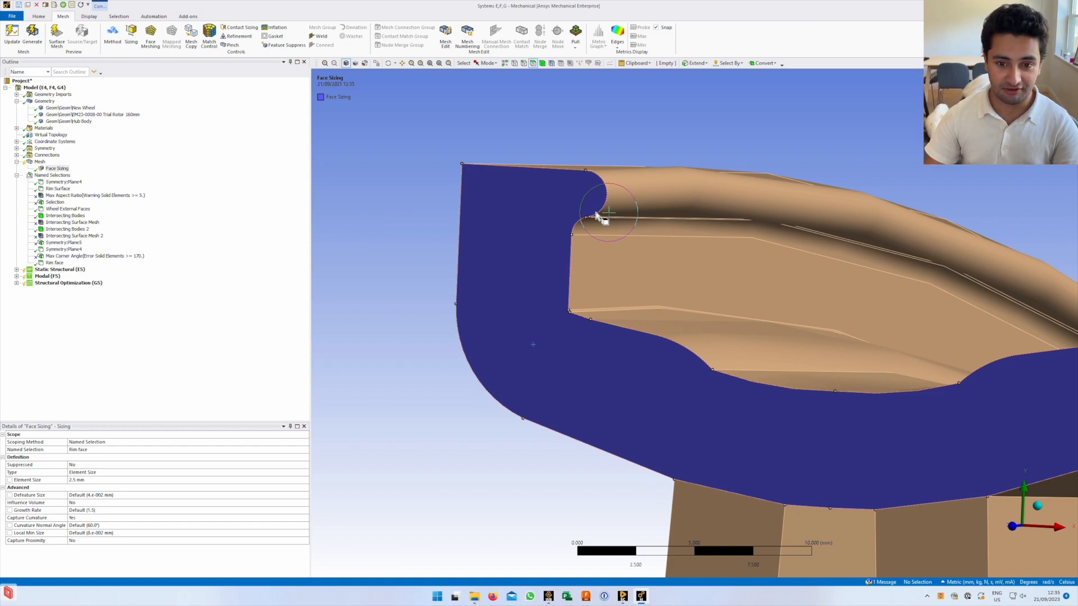
{"action": "middle_click_drag", "start_coordinate": [579, 176], "coordinate": [587, 181]}
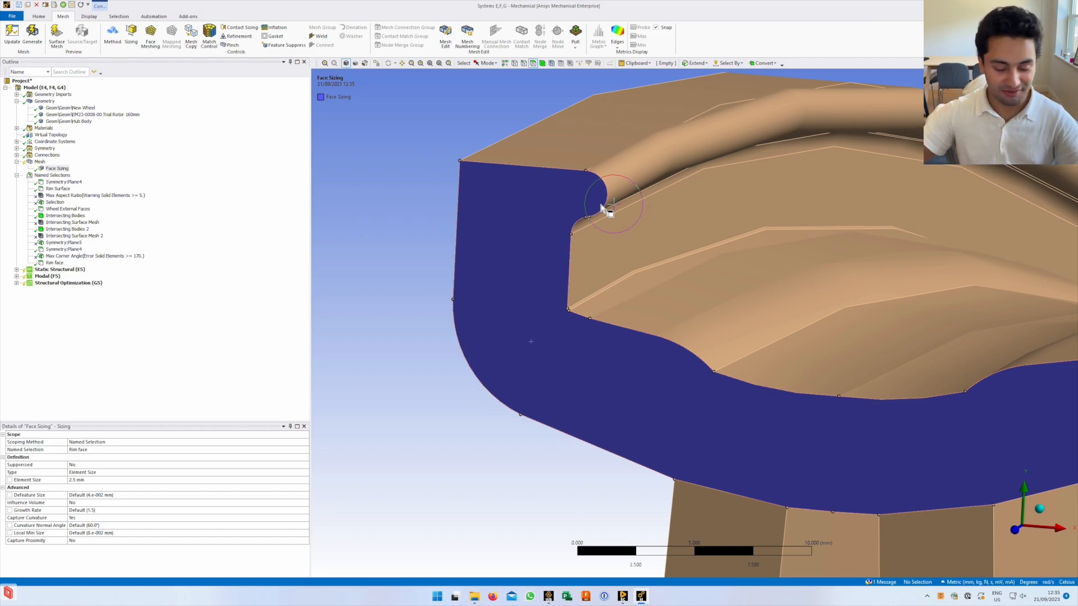
{"action": "left_click", "coordinate": [165, 542]}
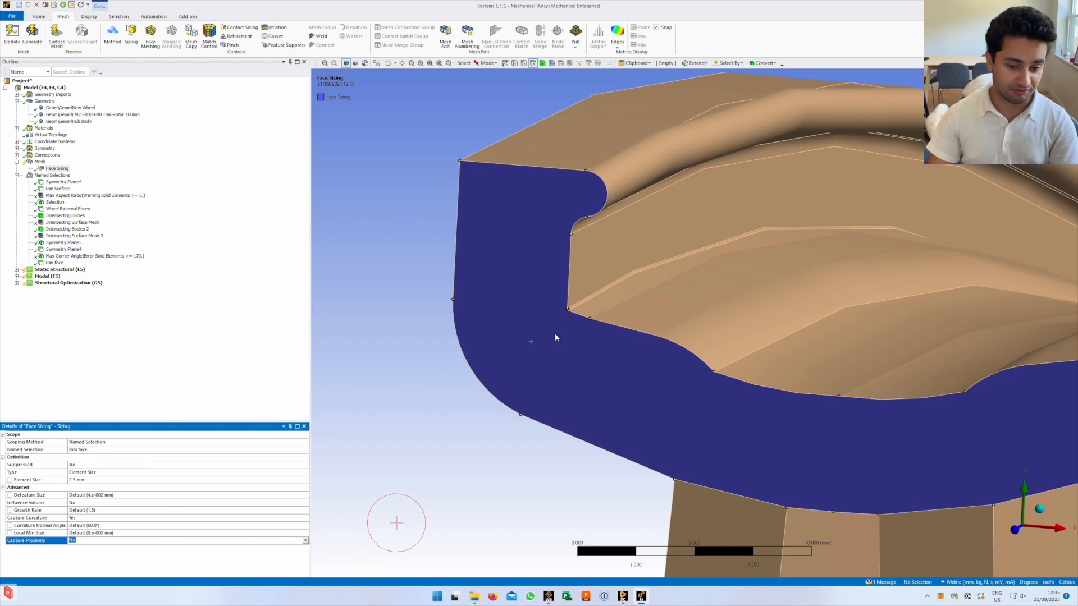
{"action": "mouse_move", "coordinate": [589, 320]}
{"action": "middle_mouse_down"}
{"action": "mouse_move", "coordinate": [578, 317]}
{"action": "mouse_move", "coordinate": [589, 337]}
{"action": "middle_mouse_up"}
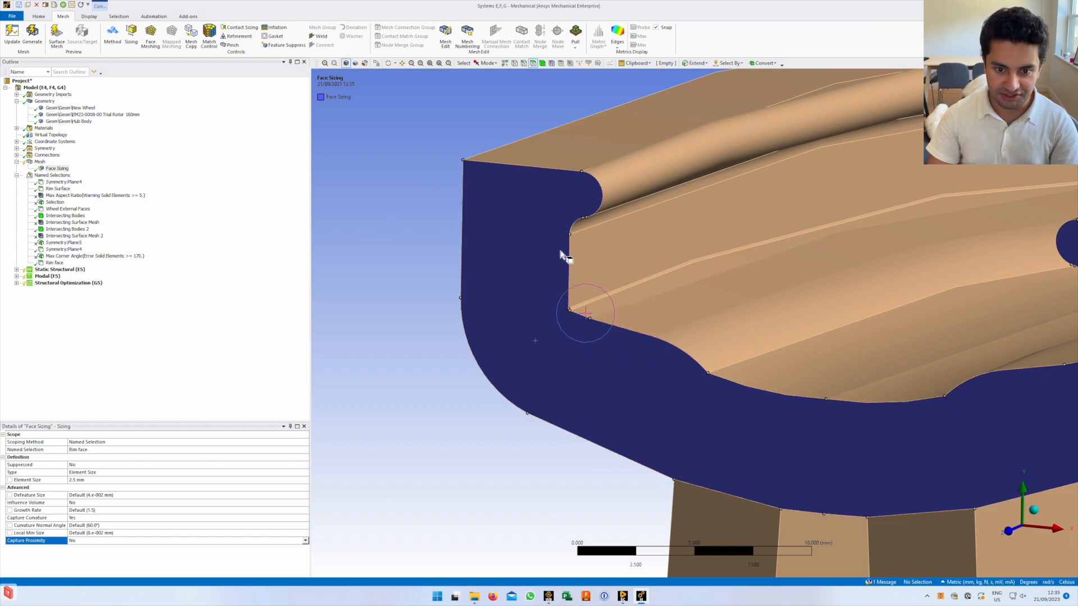
{"action": "middle_click_drag", "start_coordinate": [501, 285], "coordinate": [582, 213]}
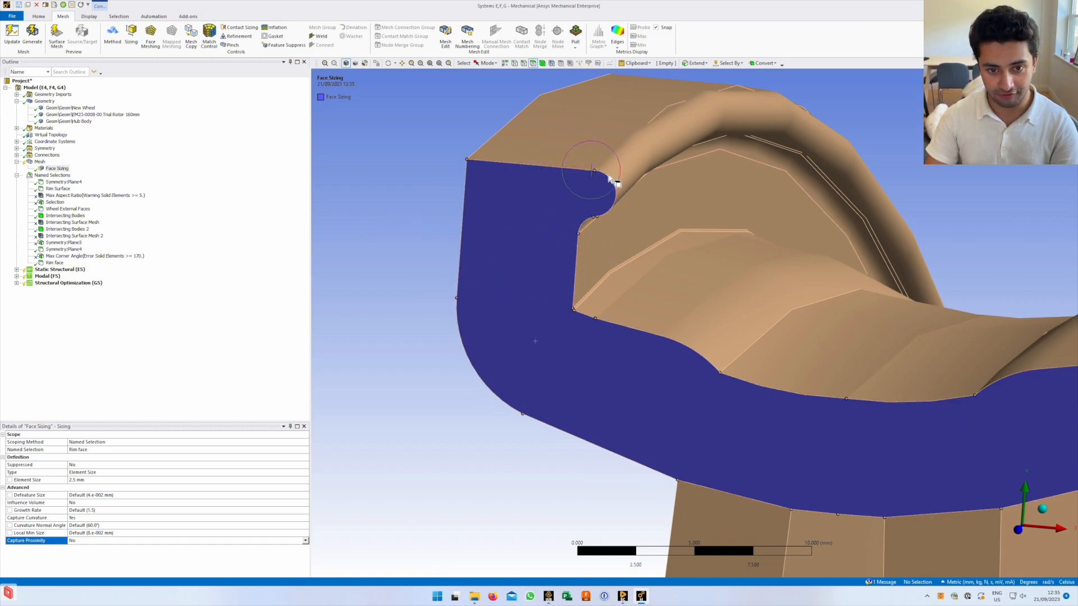
Set Capture Proximity to Yes in the Face Sizing details
{"action": "left_click", "coordinate": [302, 547]}
{"action": "left_click", "coordinate": [304, 542]}
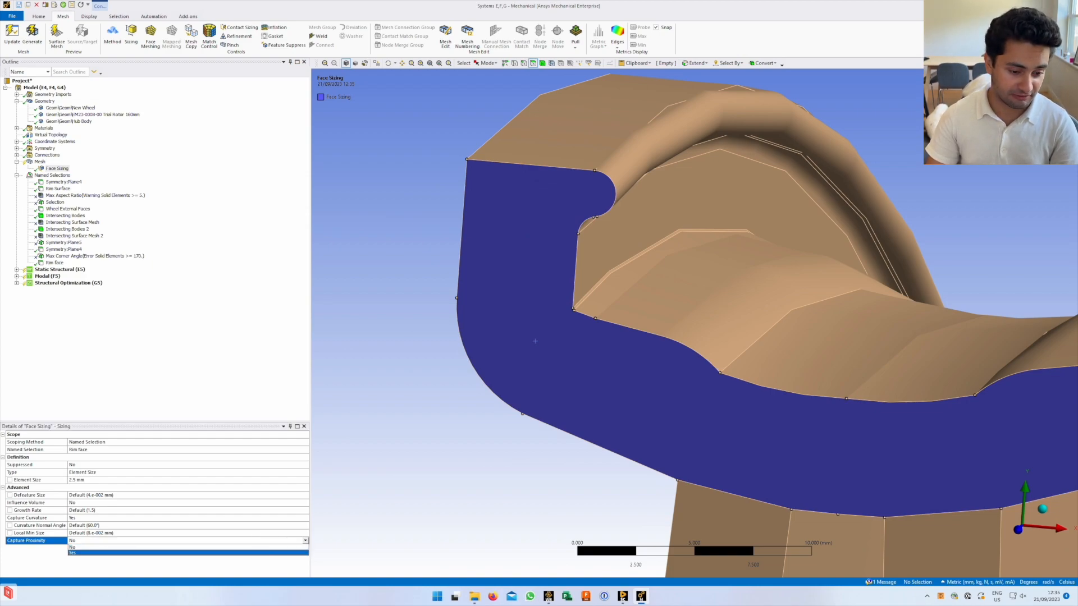
{"action": "left_click", "coordinate": [255, 553]}
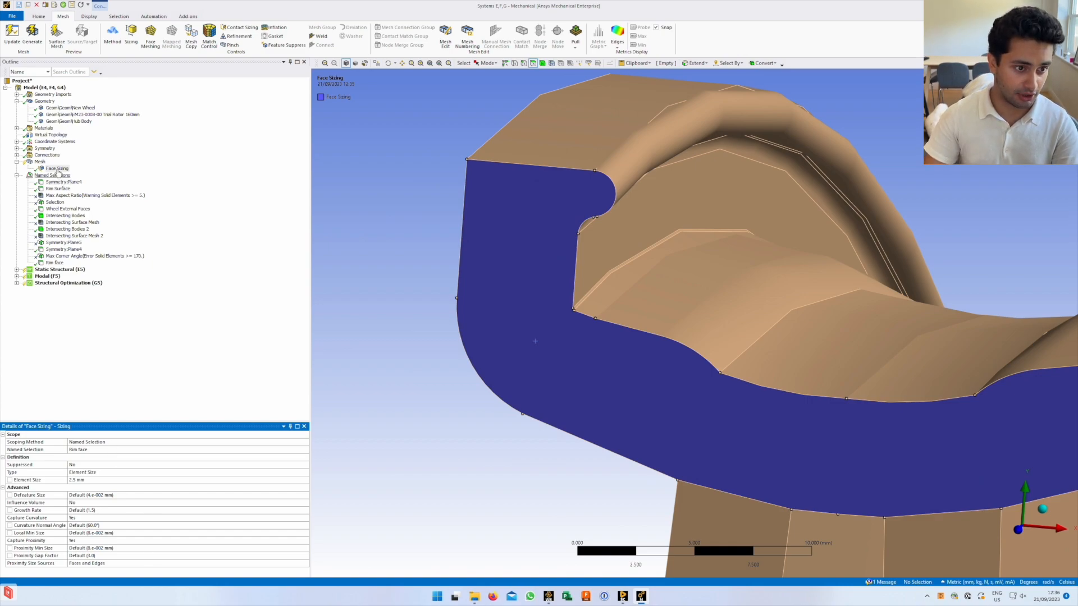
Show the mesh quality worksheet, enlarge the details pane, and insert a second Sizing control
{"action": "right_click", "coordinate": [39, 161]}
{"action": "left_click", "coordinate": [77, 331]}
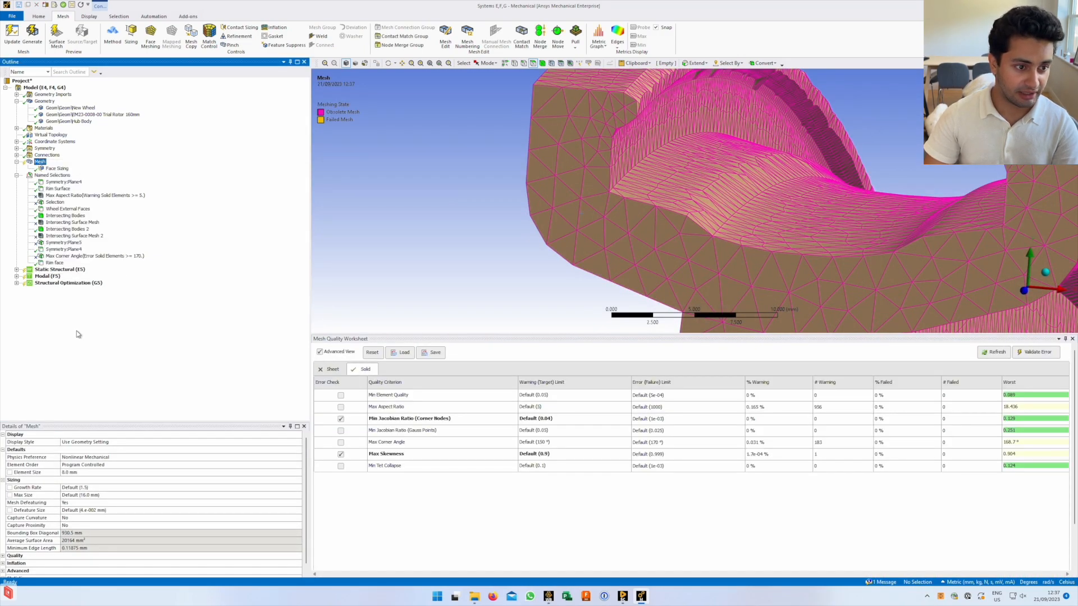
{"action": "left_click_drag", "start_coordinate": [171, 422], "coordinate": [171, 392]}
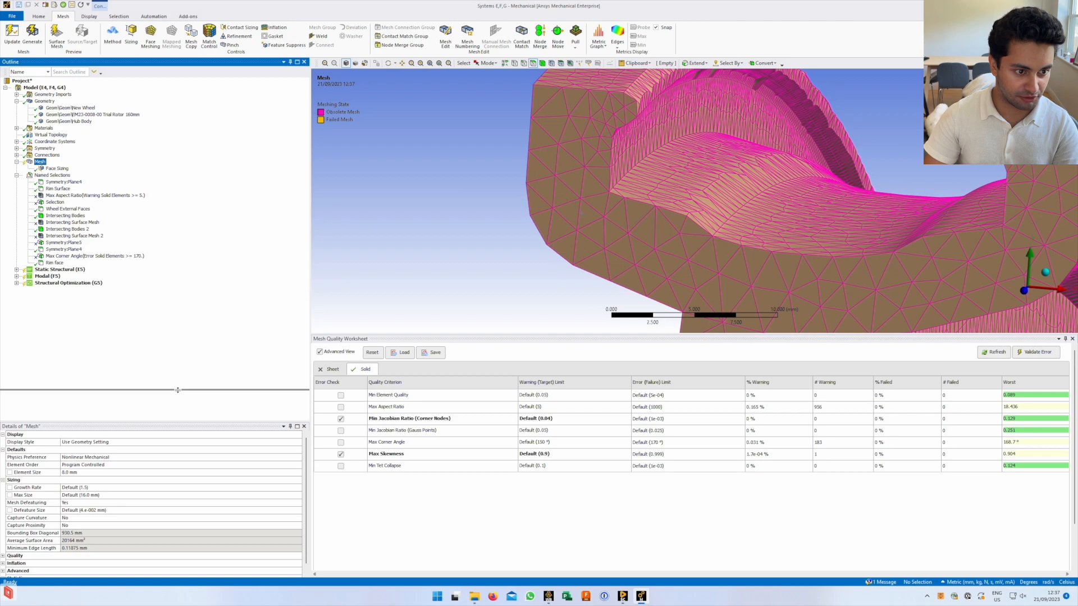
{"action": "right_click", "coordinate": [42, 164]}
{"action": "mouse_move", "coordinate": [73, 165]}
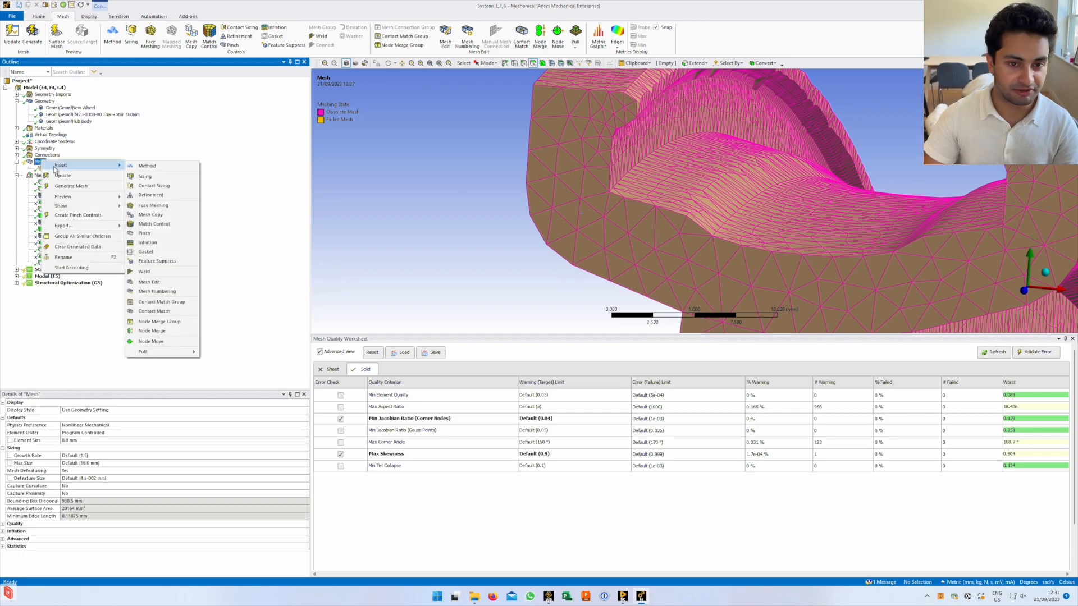
{"action": "left_click", "coordinate": [168, 177]}
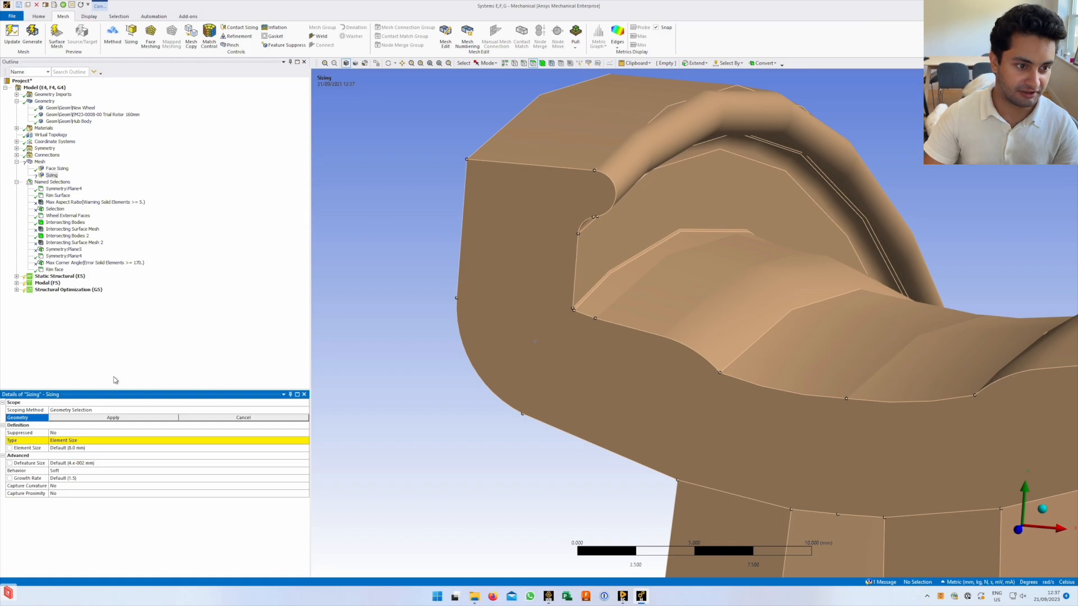
Pick the upper and lower inner rim faces for the new sizing
{"action": "left_click", "coordinate": [525, 60]}
{"action": "left_click", "coordinate": [609, 250]}
{"action": "left_click", "coordinate": [622, 278], "text": "ctrl"}
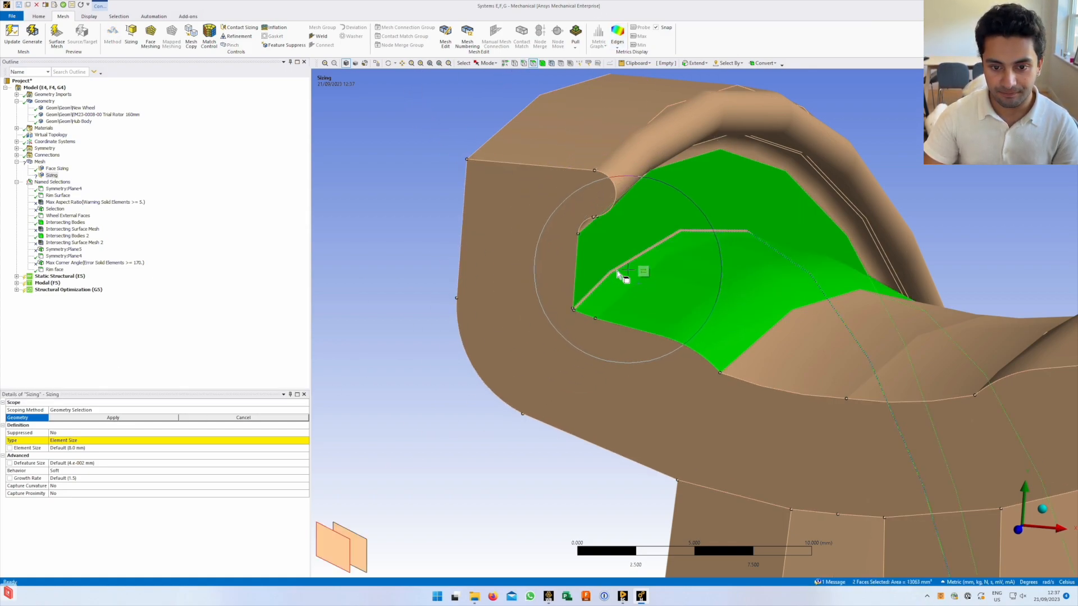
{"action": "left_click", "coordinate": [831, 334], "text": "ctrl"}
{"action": "left_click", "coordinate": [781, 150], "text": "ctrl"}
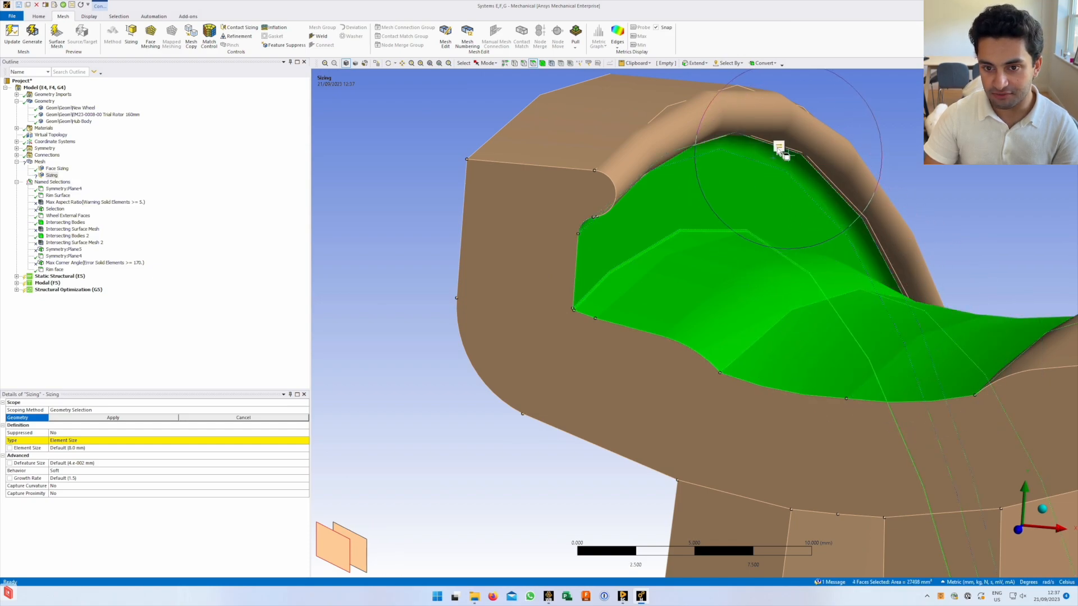
{"action": "scroll", "coordinate": [853, 412], "scroll_direction": "up", "scroll_amount": 2}
{"action": "scroll", "coordinate": [852, 410], "scroll_direction": "down", "scroll_amount": 5}
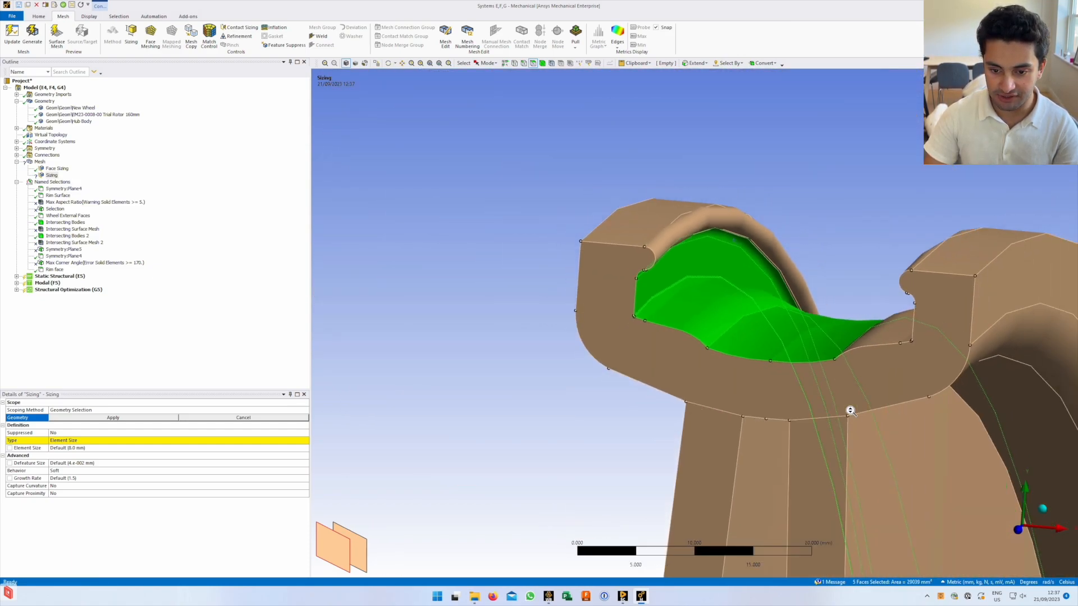
{"action": "scroll", "coordinate": [851, 410], "scroll_direction": "down", "scroll_amount": 2}
{"action": "middle_click_drag", "start_coordinate": [837, 361], "coordinate": [678, 377]}
{"action": "scroll", "coordinate": [663, 433], "scroll_direction": "down", "scroll_amount": 4}
{"action": "middle_click_drag", "start_coordinate": [672, 478], "coordinate": [664, 400], "text": "ctrl"}
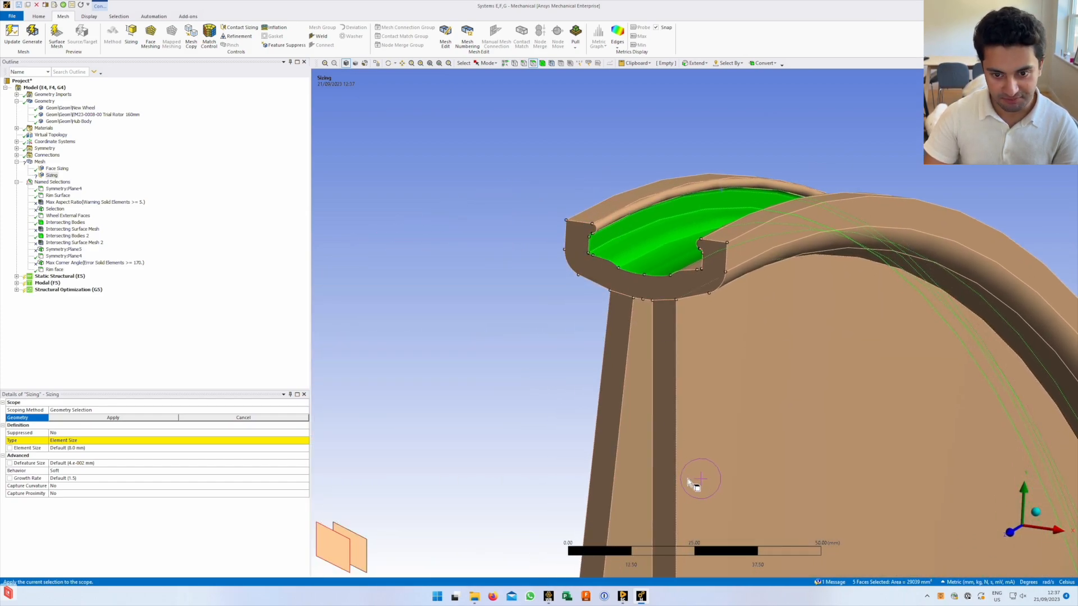
{"action": "middle_click_drag", "start_coordinate": [691, 482], "coordinate": [593, 185], "text": "ctrl"}
{"action": "scroll", "coordinate": [583, 478], "scroll_direction": "down", "scroll_amount": 4}
{"action": "middle_click_drag", "start_coordinate": [689, 467], "coordinate": [618, 306], "text": "ctrl"}
{"action": "scroll", "coordinate": [613, 442], "scroll_direction": "down", "scroll_amount": 4}
{"action": "middle_click_drag", "start_coordinate": [639, 499], "coordinate": [618, 310], "text": "ctrl"}
{"action": "middle_click_drag", "start_coordinate": [627, 373], "coordinate": [647, 414]}
{"action": "middle_click_drag", "start_coordinate": [617, 299], "coordinate": [631, 281]}
Pick the large front and back wheel faces, then cancel, leaving geometry unassigned
{"action": "left_click", "coordinate": [150, 418]}
{"action": "left_click", "coordinate": [150, 418]}
{"action": "left_click", "coordinate": [640, 341], "text": "ctrl"}
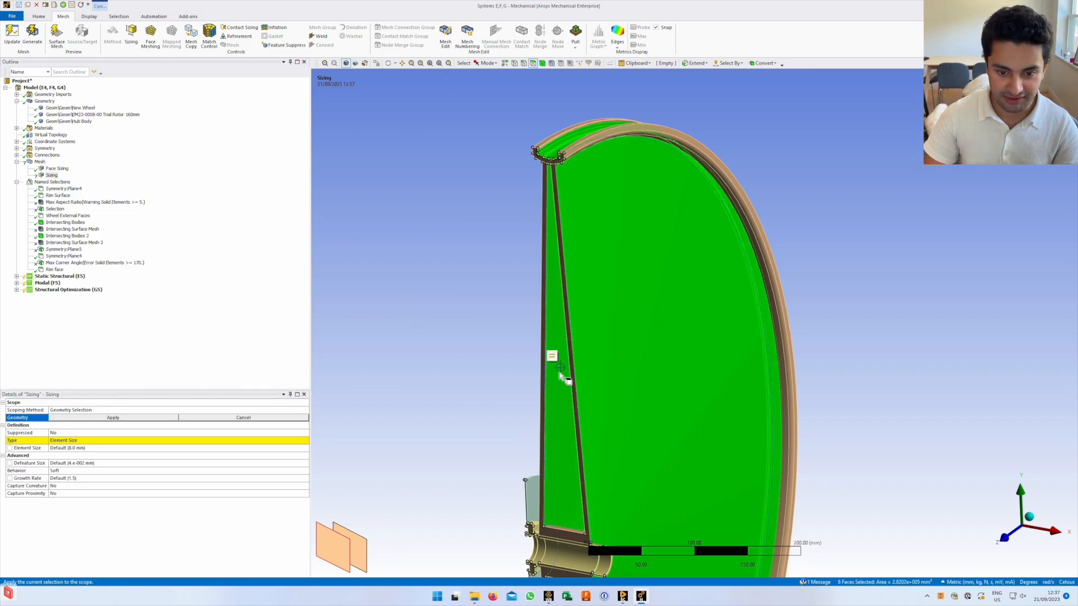
{"action": "middle_click_drag", "start_coordinate": [544, 376], "coordinate": [697, 365]}
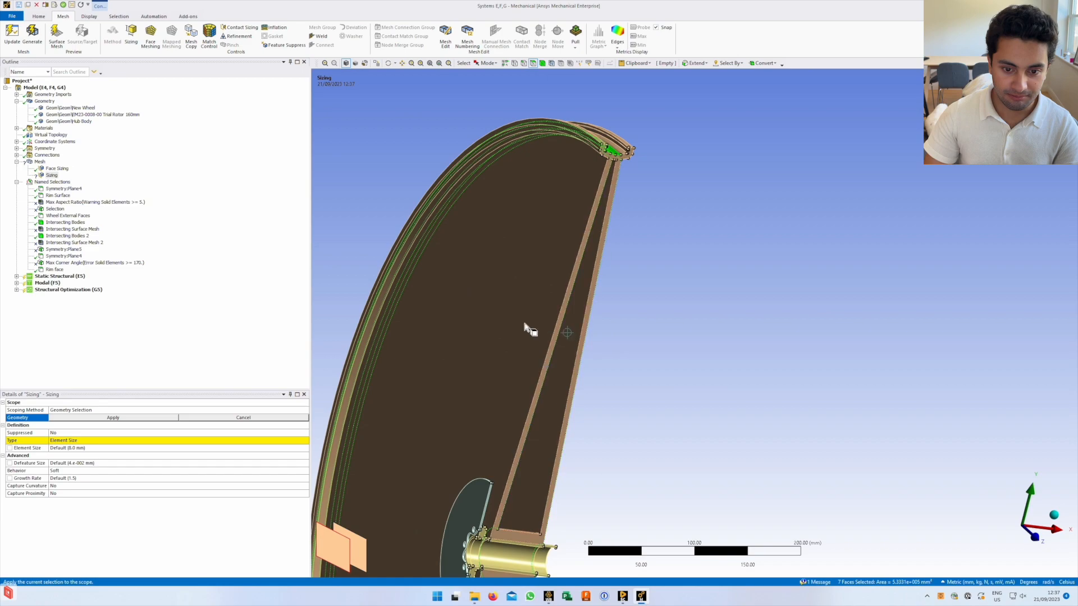
{"action": "left_click", "coordinate": [527, 328], "text": "ctrl"}
{"action": "middle_click_drag", "start_coordinate": [621, 363], "coordinate": [598, 351]}
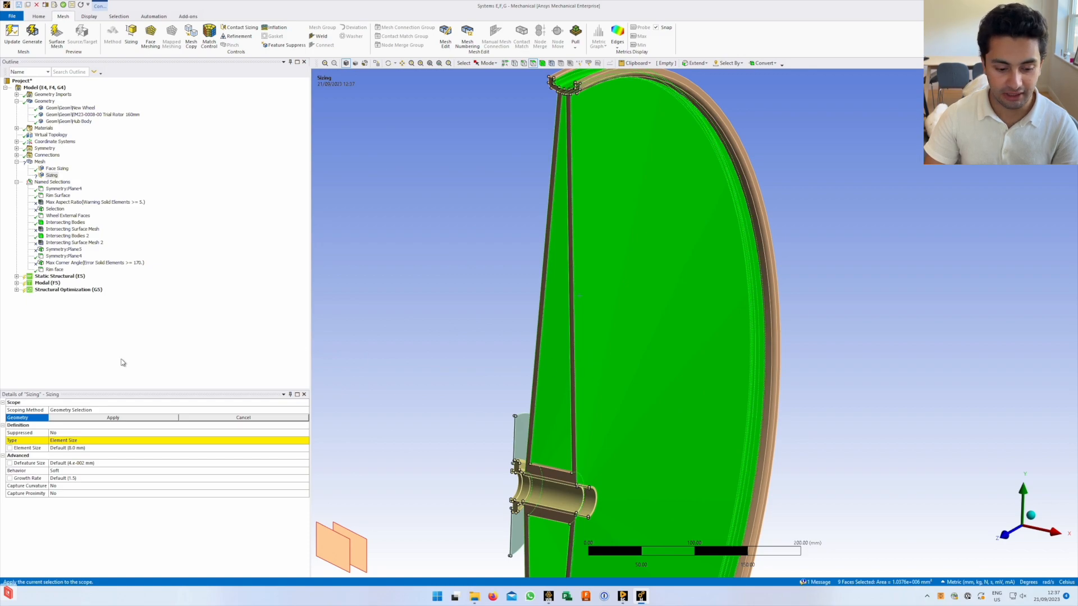
{"action": "left_click", "coordinate": [251, 420]}
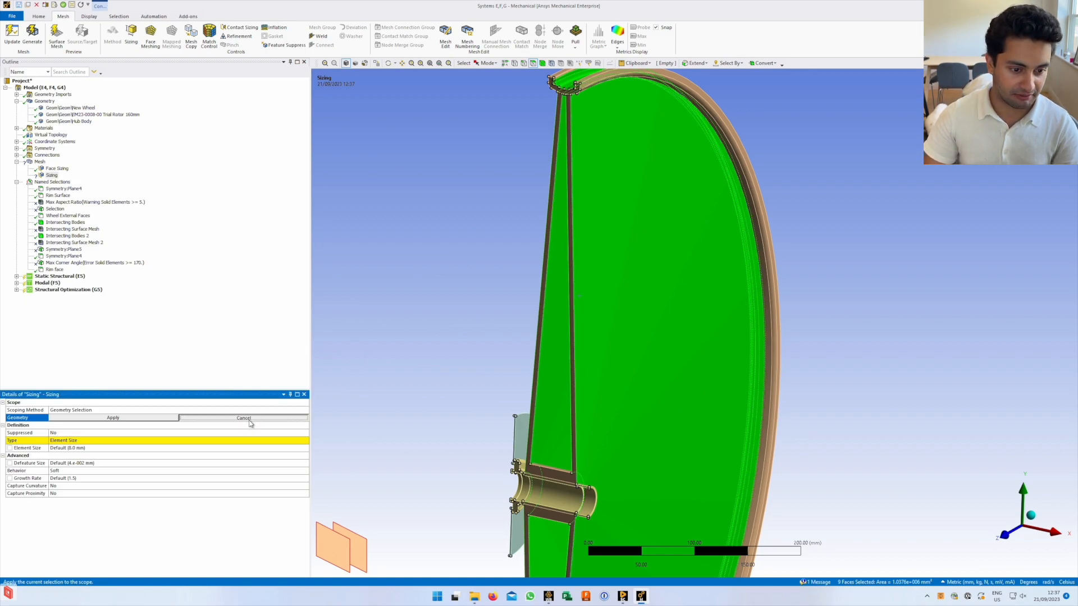
Select Mesh, enlarge its details, and review Display Style options without changing them
{"action": "left_click", "coordinate": [39, 161]}
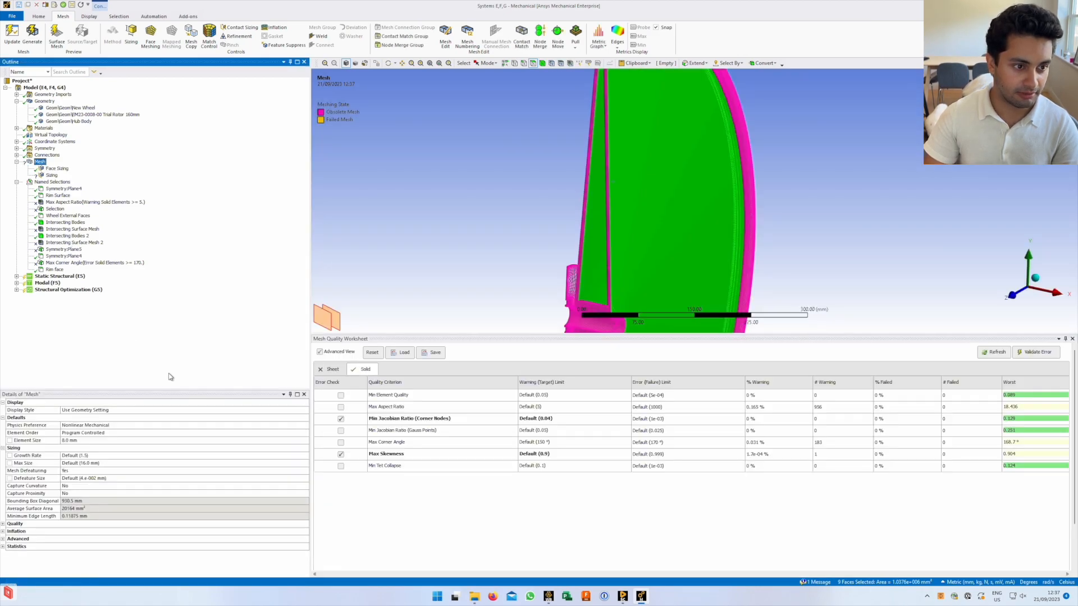
{"action": "left_click_drag", "start_coordinate": [224, 386], "coordinate": [223, 315]}
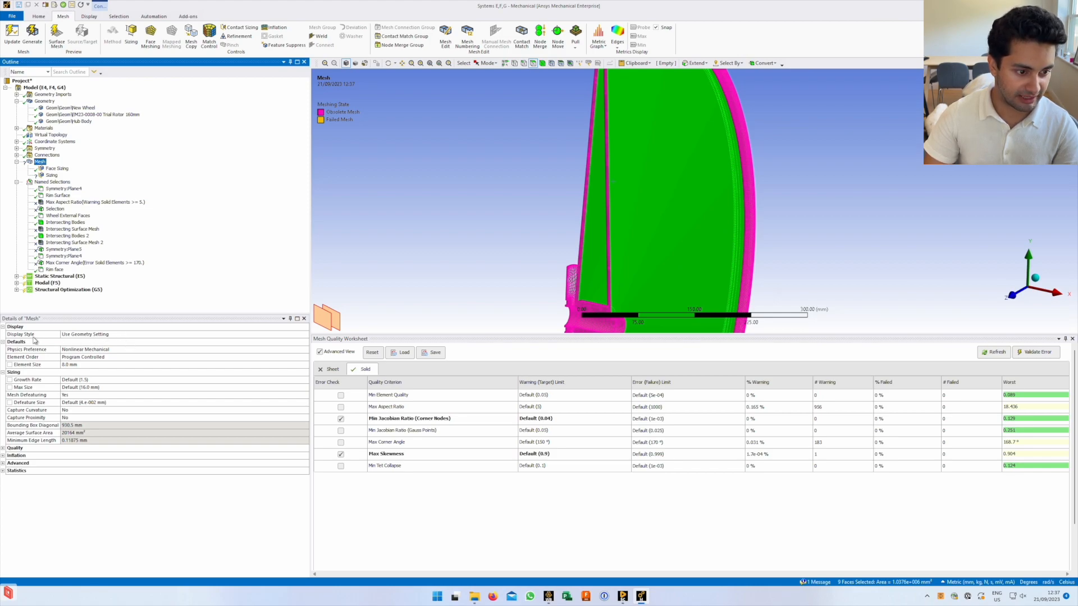
{"action": "left_click", "coordinate": [254, 336]}
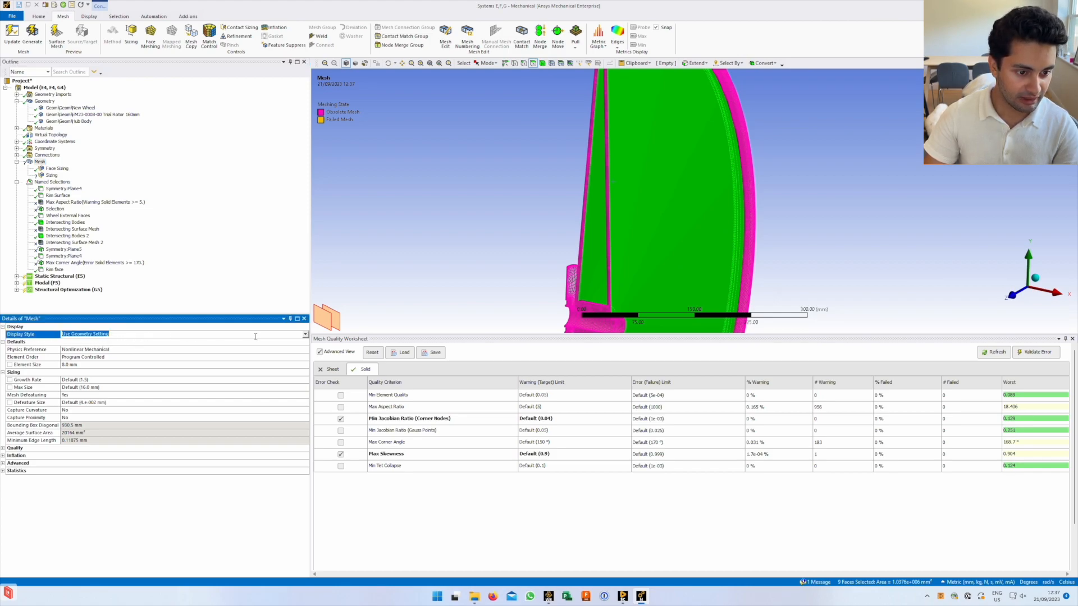
{"action": "left_click", "coordinate": [306, 336]}
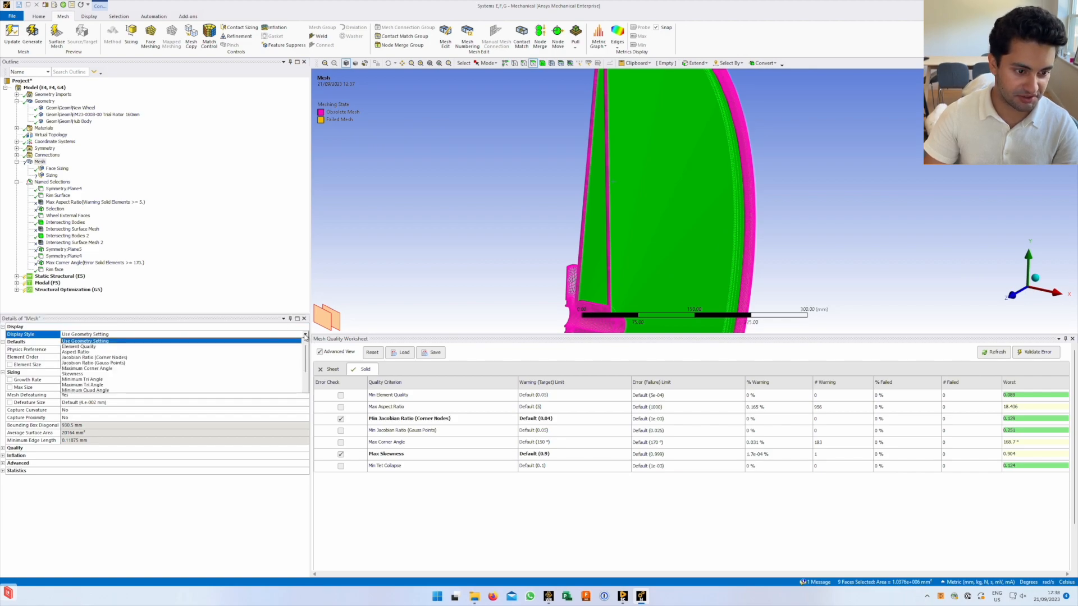
{"action": "left_click", "coordinate": [306, 335]}
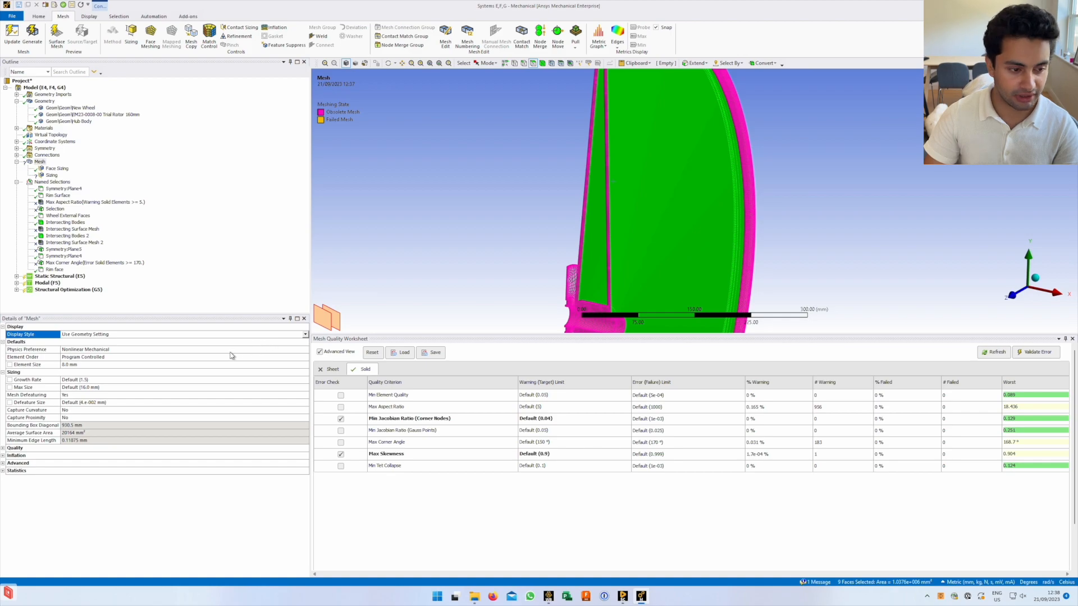
Review the Physics Preference choices, keeping Nonlinear Mechanical
{"action": "left_click", "coordinate": [124, 347]}
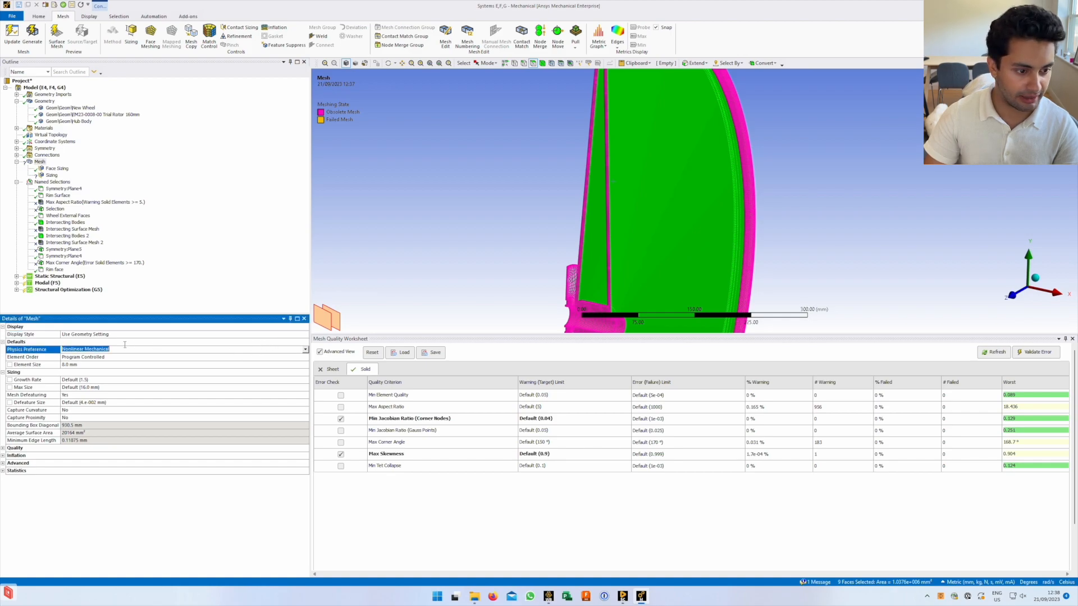
{"action": "left_click", "coordinate": [305, 350]}
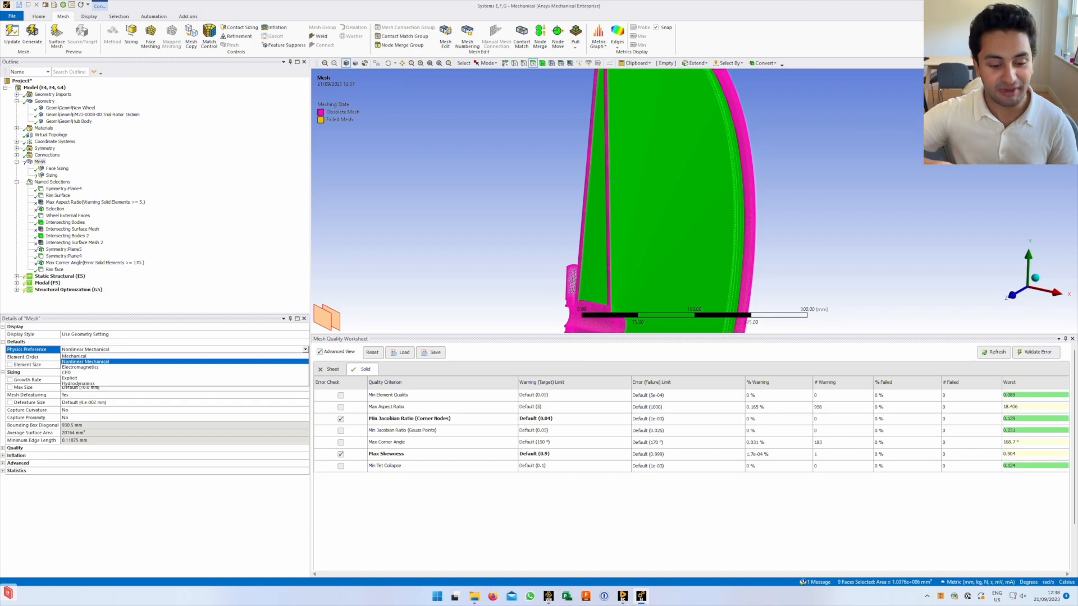
{"action": "left_click", "coordinate": [63, 361]}
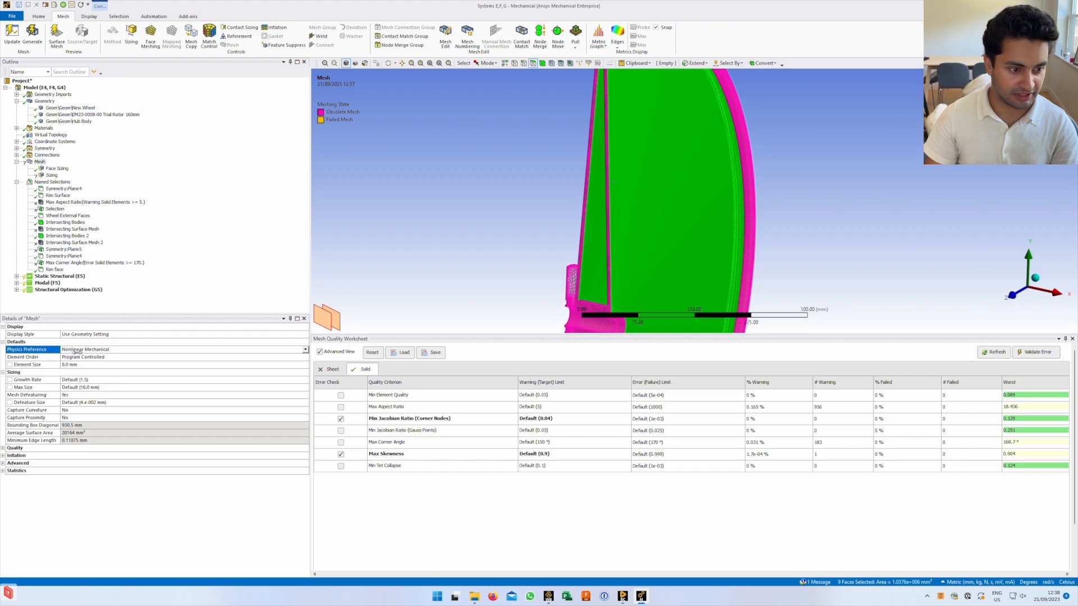
{"action": "left_click", "coordinate": [39, 357]}
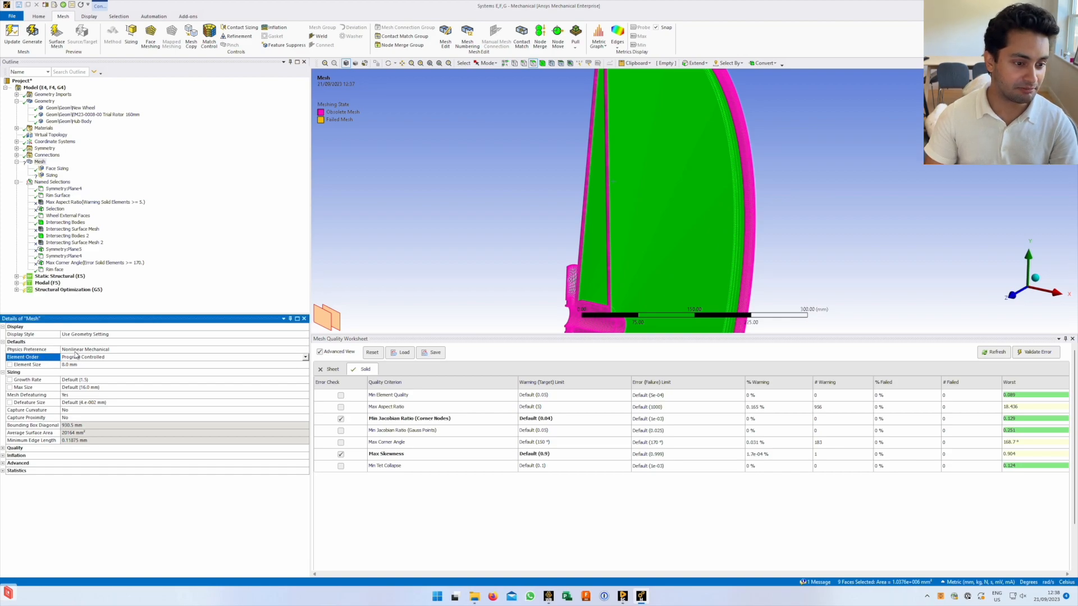
{"action": "left_click", "coordinate": [39, 350]}
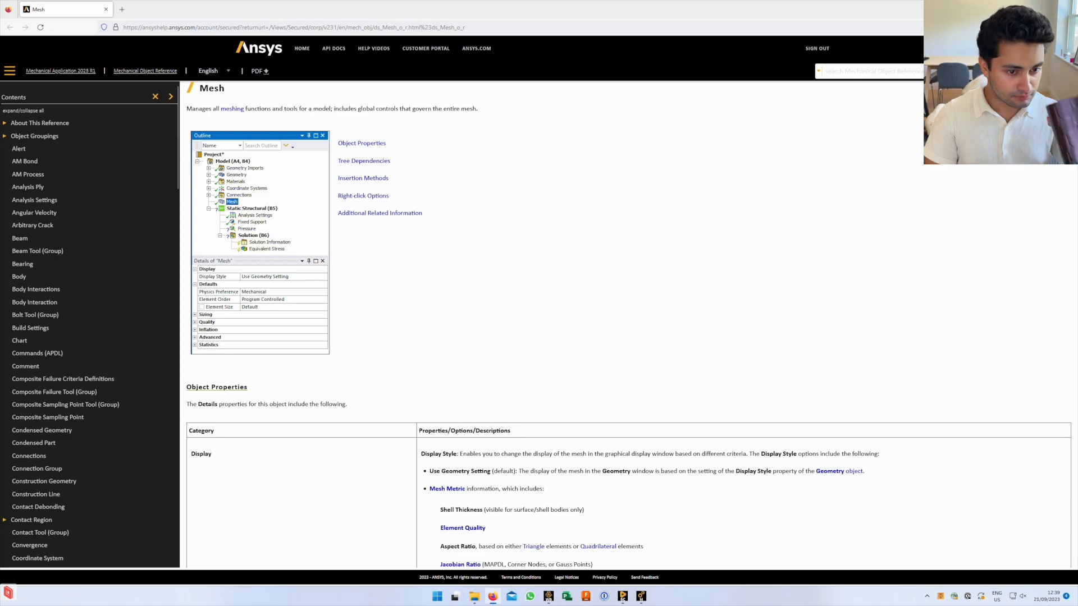
Scroll the Mesh object's Object Properties table and follow the Physics Preference link
{"action": "scroll", "coordinate": [473, 368], "scroll_direction": "down", "scroll_amount": 2}
{"action": "scroll", "coordinate": [473, 367], "scroll_direction": "down", "scroll_amount": 6}
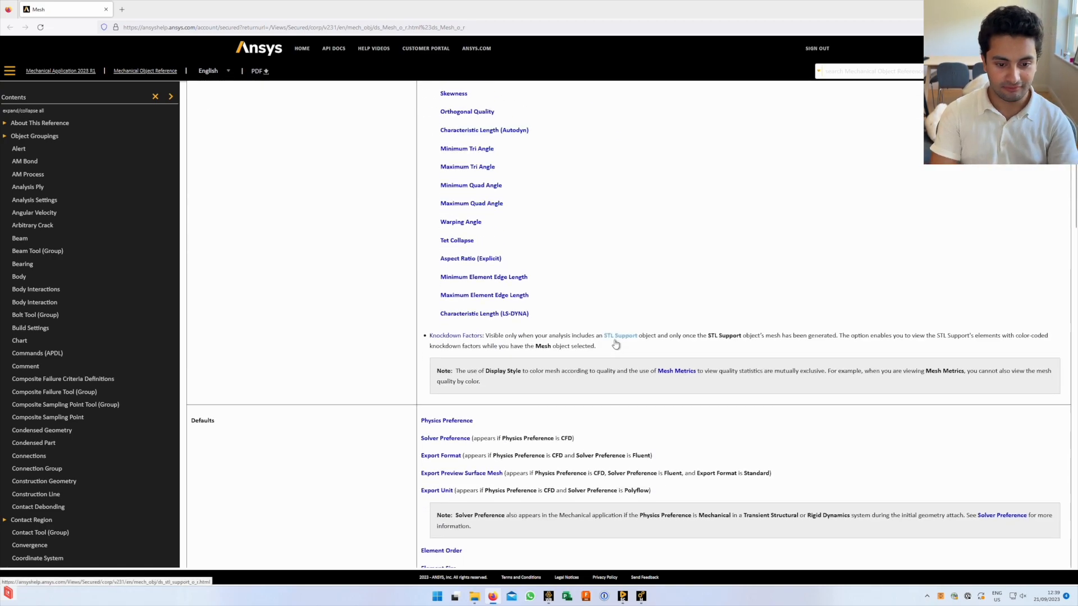
{"action": "scroll", "coordinate": [616, 344], "scroll_direction": "down", "scroll_amount": 2}
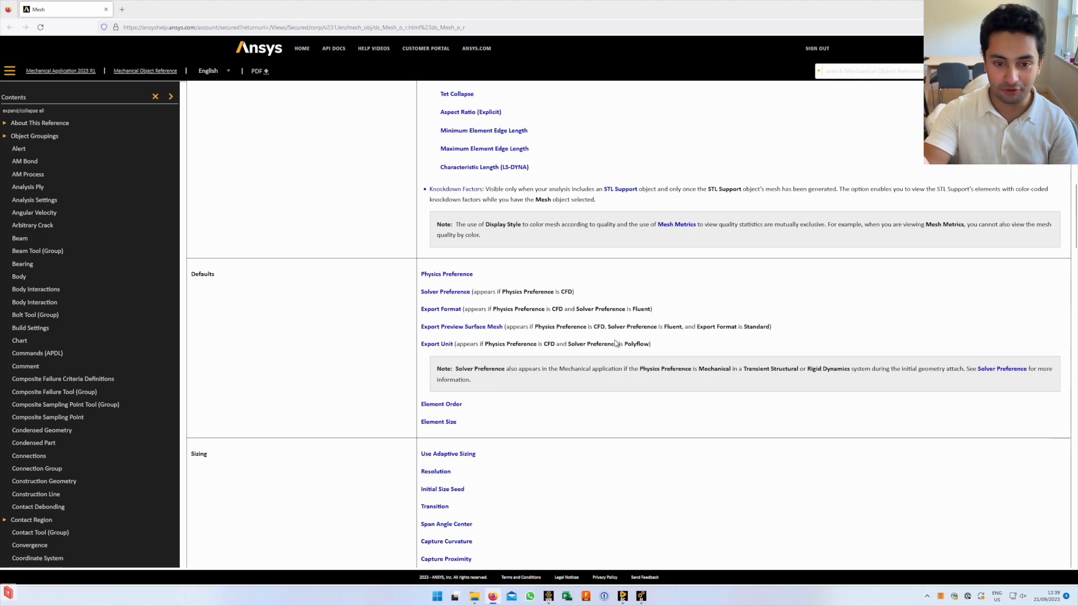
{"action": "scroll", "coordinate": [616, 343], "scroll_direction": "down", "scroll_amount": 9}
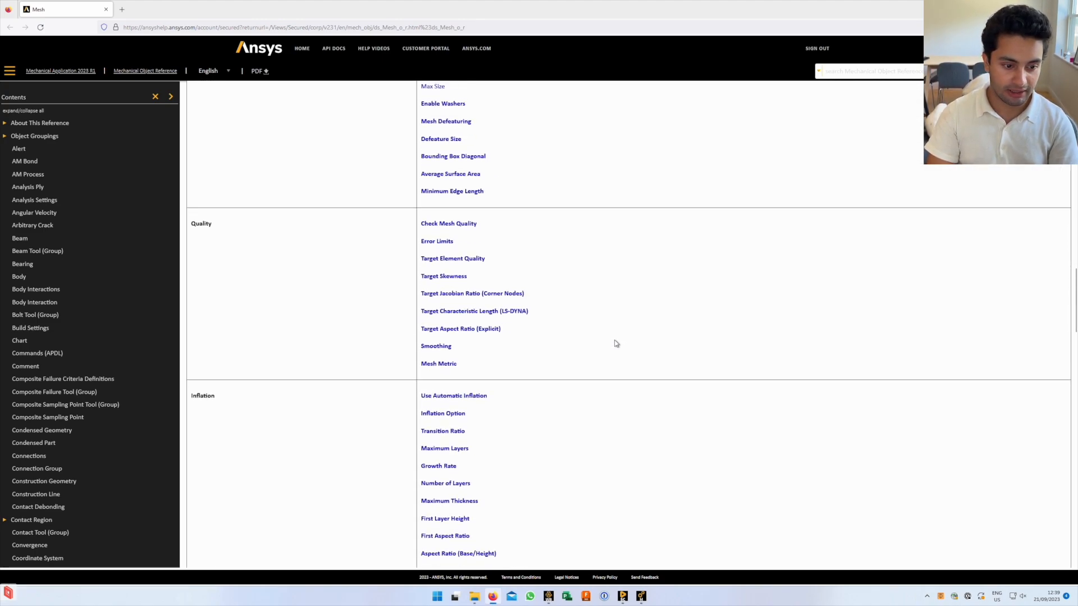
{"action": "scroll", "coordinate": [520, 365], "scroll_direction": "down", "scroll_amount": 3}
{"action": "scroll", "coordinate": [519, 365], "scroll_direction": "down", "scroll_amount": 20}
{"action": "scroll", "coordinate": [519, 366], "scroll_direction": "up", "scroll_amount": 10}
{"action": "scroll", "coordinate": [475, 304], "scroll_direction": "up", "scroll_amount": 15}
{"action": "scroll", "coordinate": [464, 329], "scroll_direction": "down", "scroll_amount": 5}
{"action": "scroll", "coordinate": [463, 341], "scroll_direction": "down", "scroll_amount": 6}
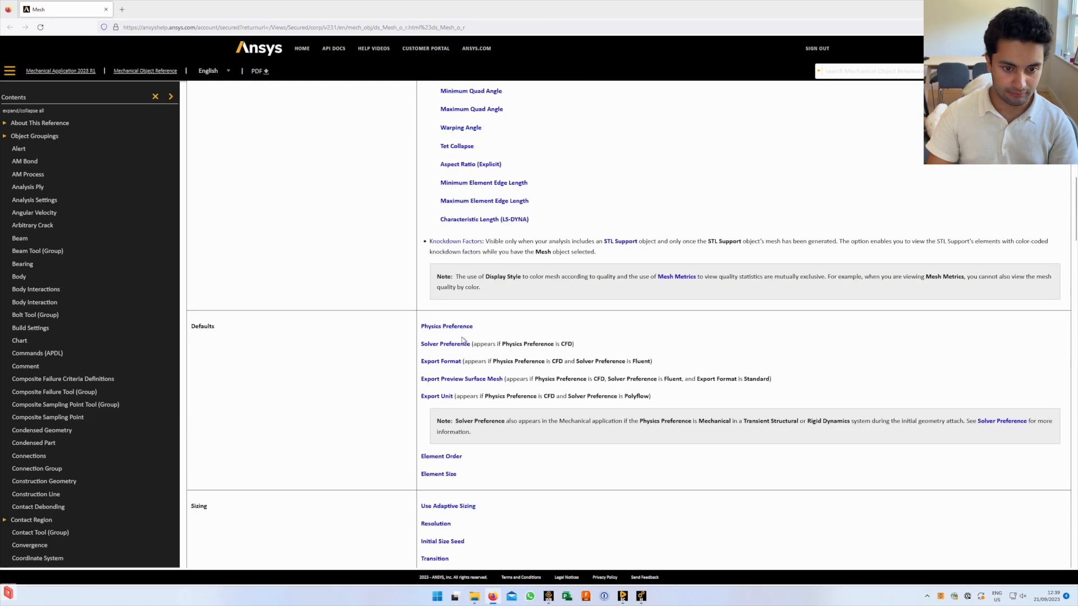
{"action": "left_click", "coordinate": [456, 328]}
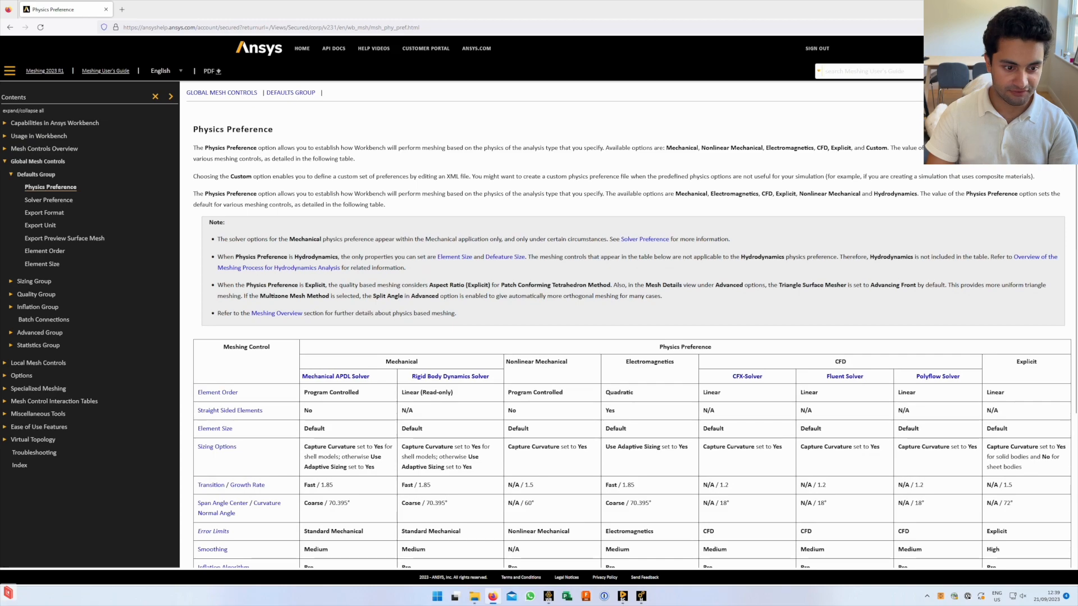
Read the Physics Preference defaults table, then return to the Mechanical window
{"action": "scroll", "coordinate": [413, 340], "scroll_direction": "down", "scroll_amount": 1}
{"action": "scroll", "coordinate": [412, 340], "scroll_direction": "up", "scroll_amount": 1}
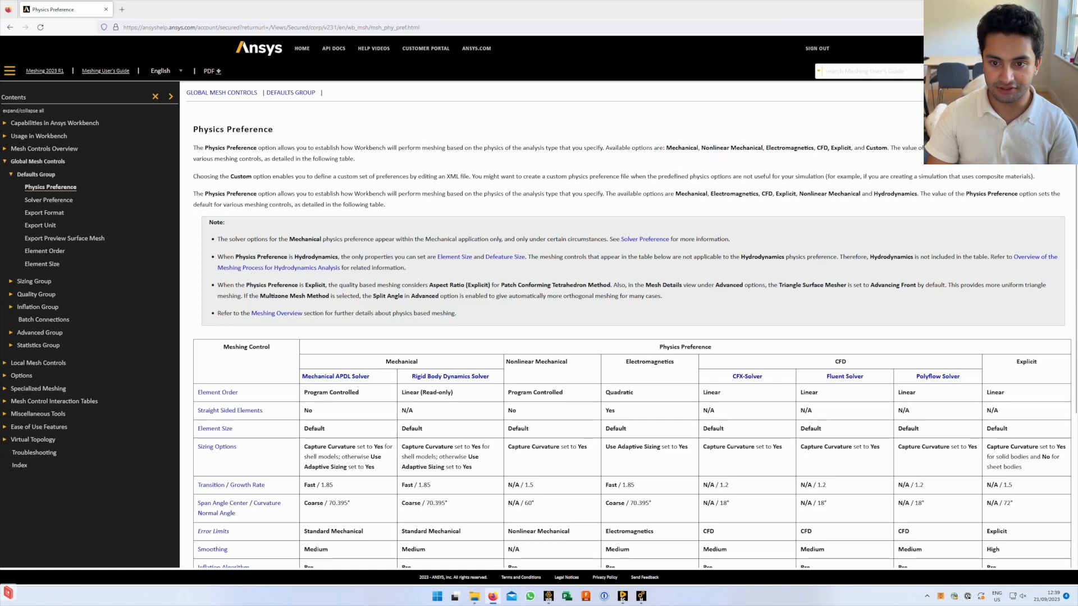
{"action": "scroll", "coordinate": [680, 336], "scroll_direction": "down", "scroll_amount": 4}
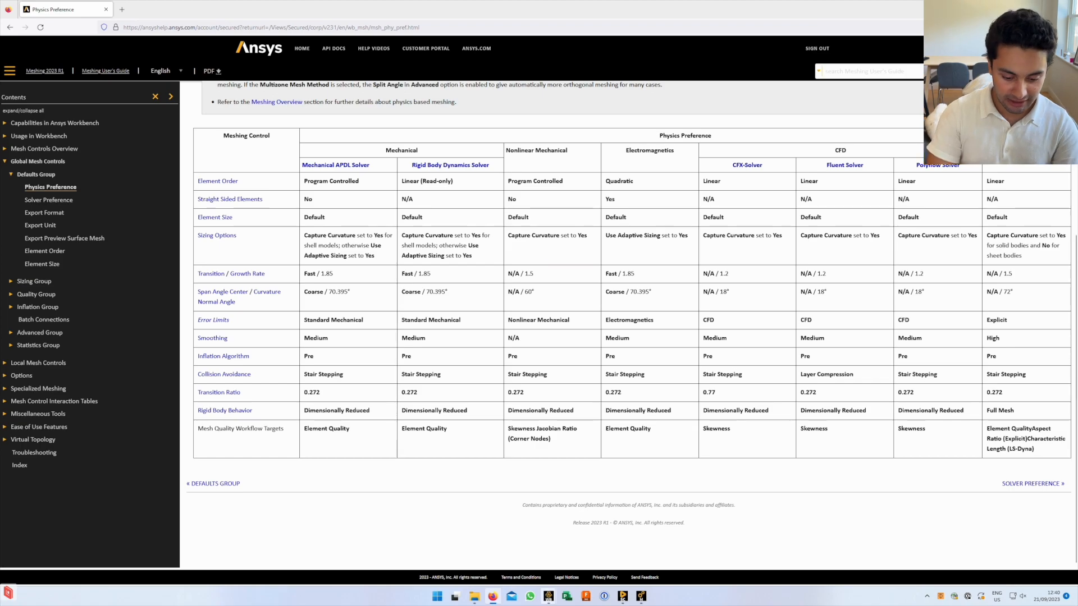
{"action": "mouse_move", "coordinate": [549, 597]}
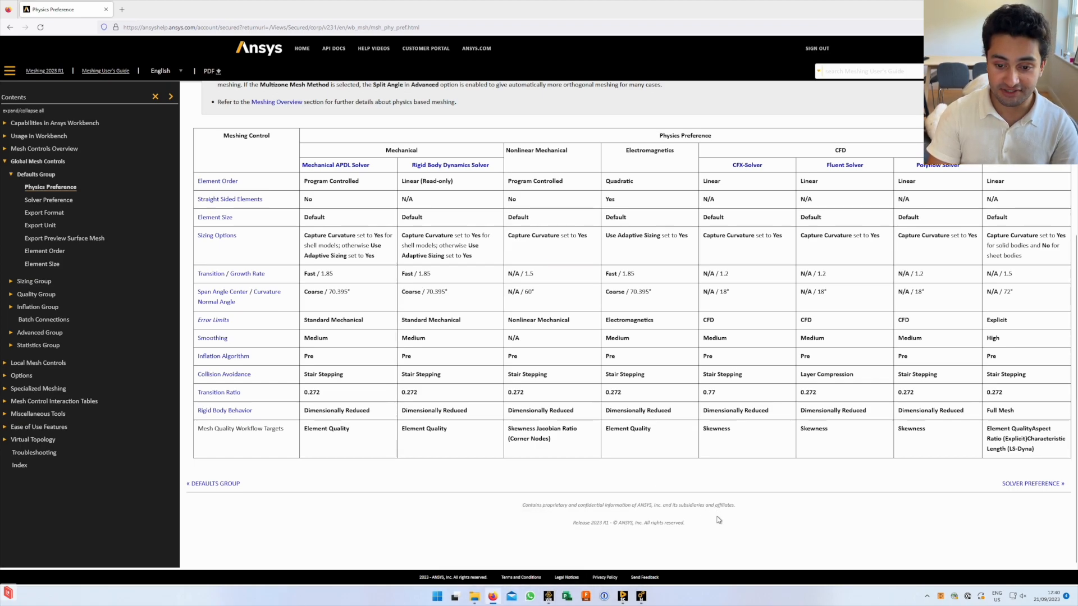
{"action": "key", "text": "alt+Tab"}
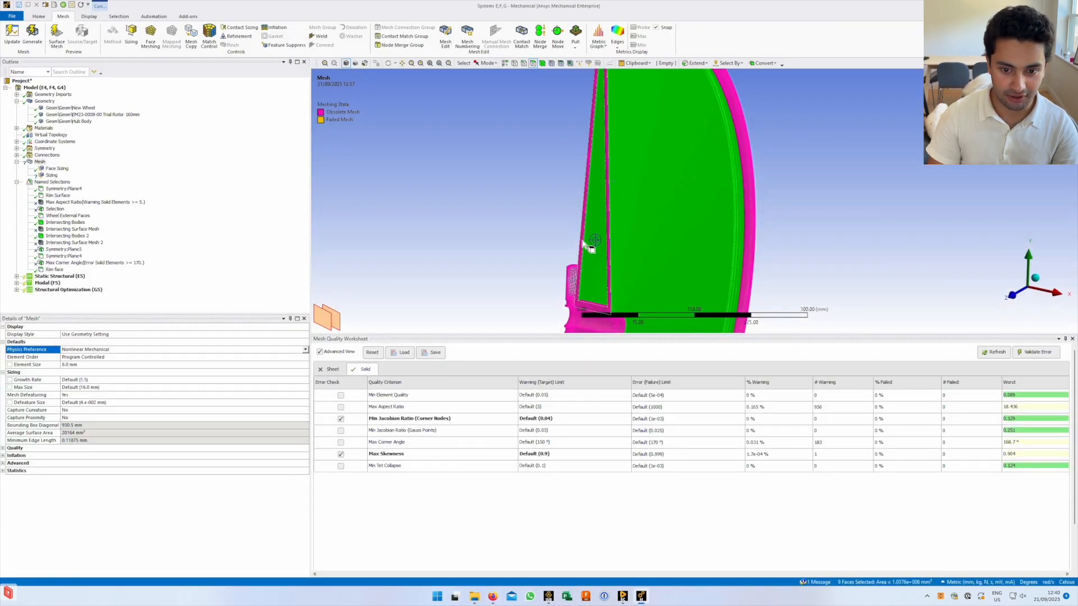
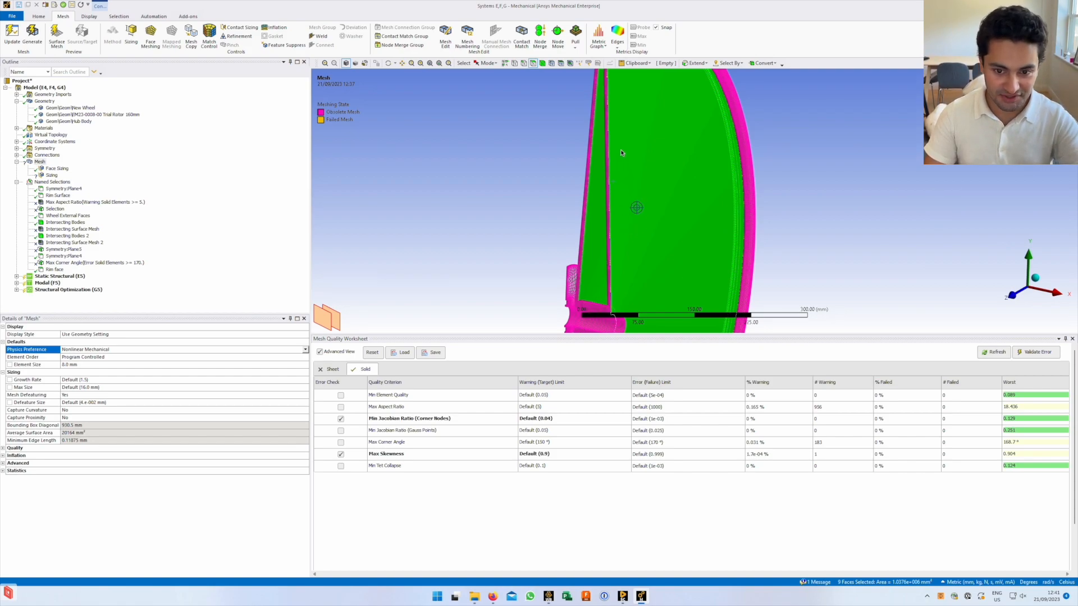
Orbit the wheel mesh, then clear the face selection and close the Mesh Quality Worksheet
{"action": "middle_click_drag", "start_coordinate": [634, 214], "coordinate": [616, 225]}
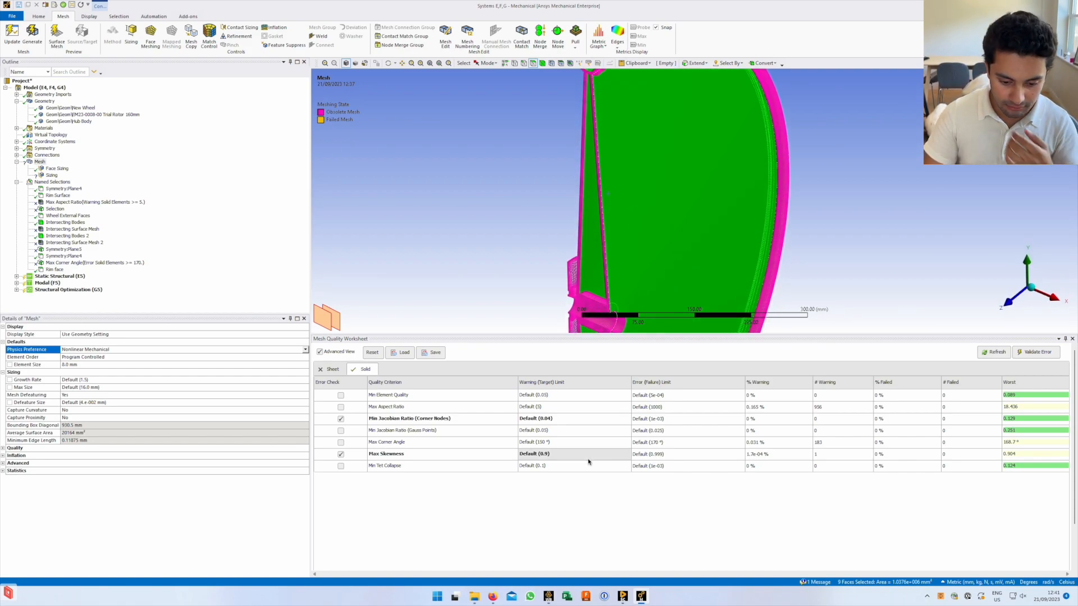
{"action": "mouse_move", "coordinate": [551, 593]}
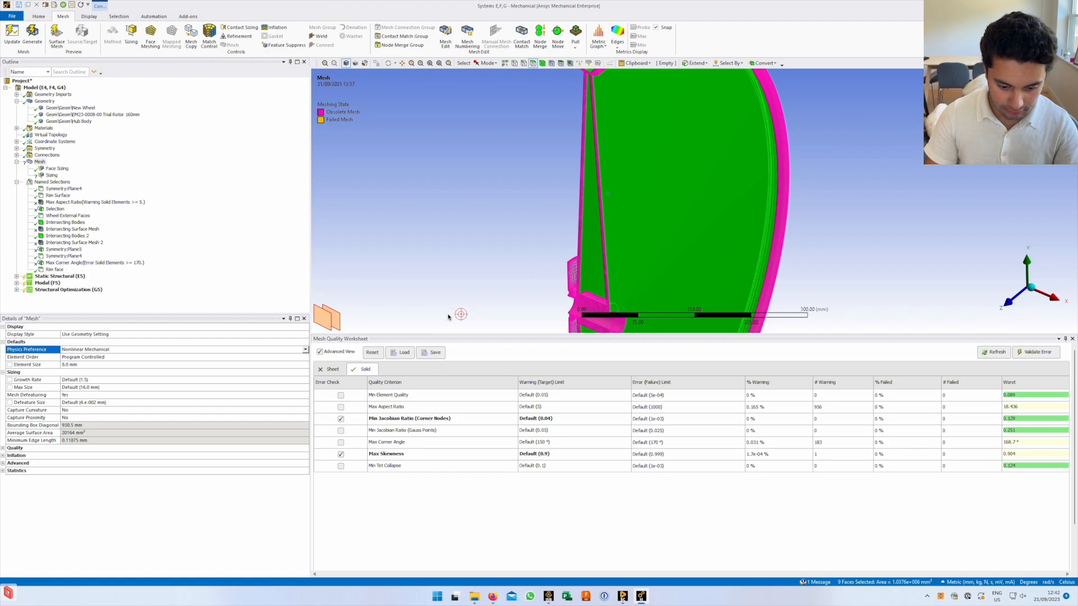
{"action": "middle_click_drag", "start_coordinate": [634, 218], "coordinate": [532, 212]}
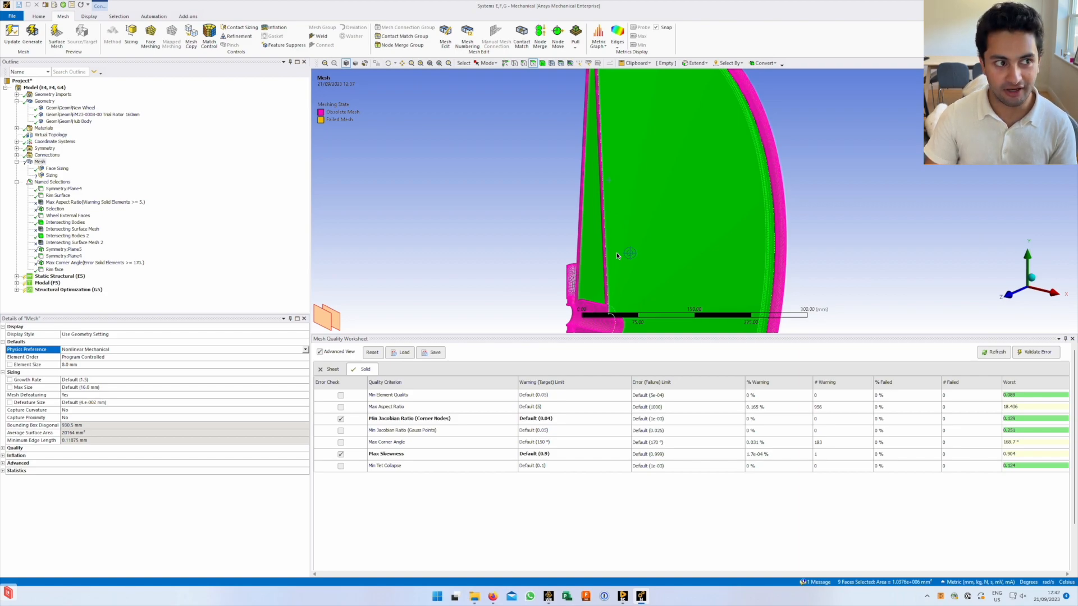
{"action": "middle_click_drag", "start_coordinate": [616, 253], "coordinate": [596, 238]}
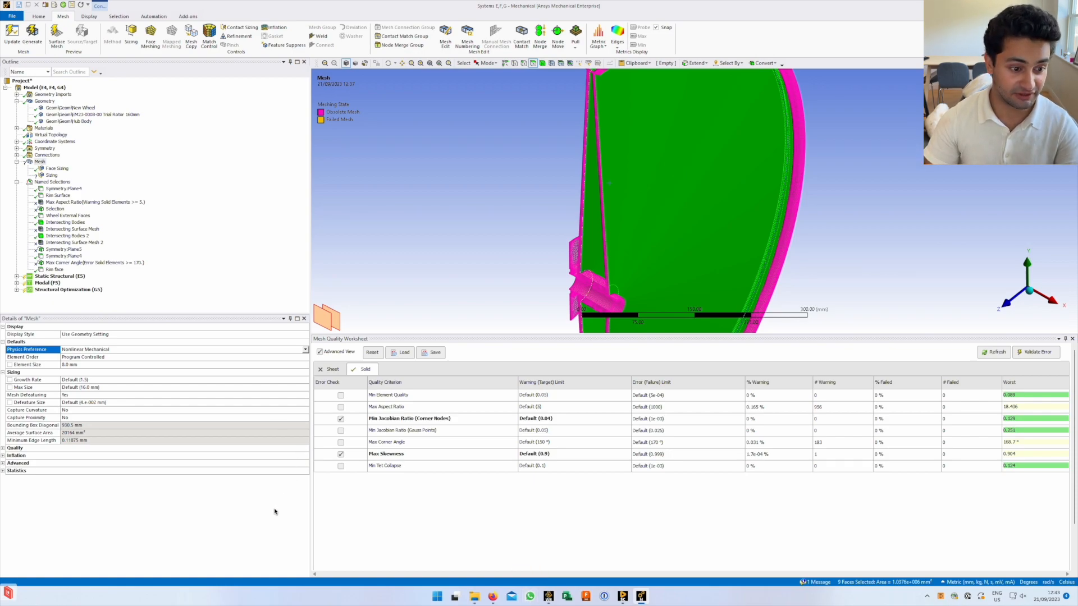
{"action": "middle_click_drag", "start_coordinate": [599, 194], "coordinate": [599, 171]}
{"action": "left_click", "coordinate": [886, 250]}
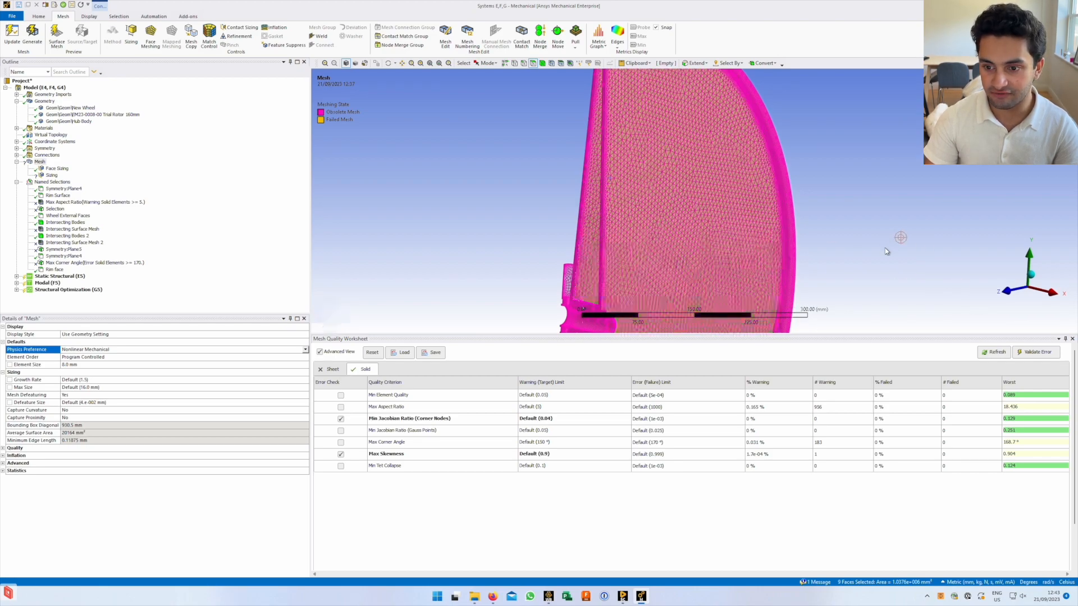
{"action": "left_click", "coordinate": [1072, 339]}
Reposition the wheel in view and list the mesh's Physics Preference choices
{"action": "middle_click_drag", "start_coordinate": [568, 87], "coordinate": [548, 288], "text": "ctrl"}
{"action": "scroll", "coordinate": [547, 290], "scroll_direction": "up", "scroll_amount": 3}
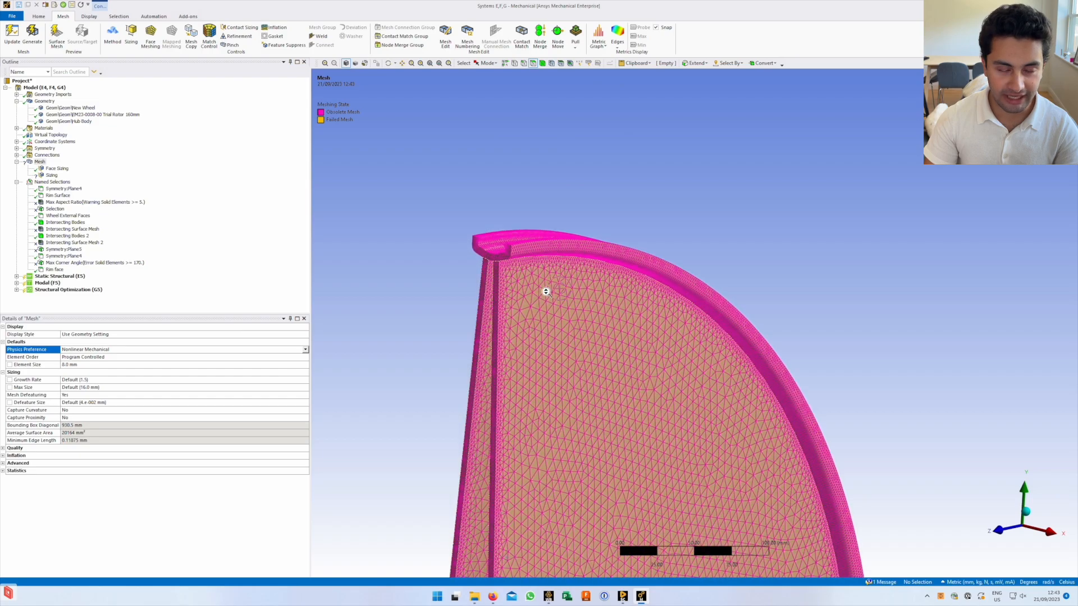
{"action": "middle_click_drag", "start_coordinate": [466, 286], "coordinate": [495, 267], "text": "ctrl"}
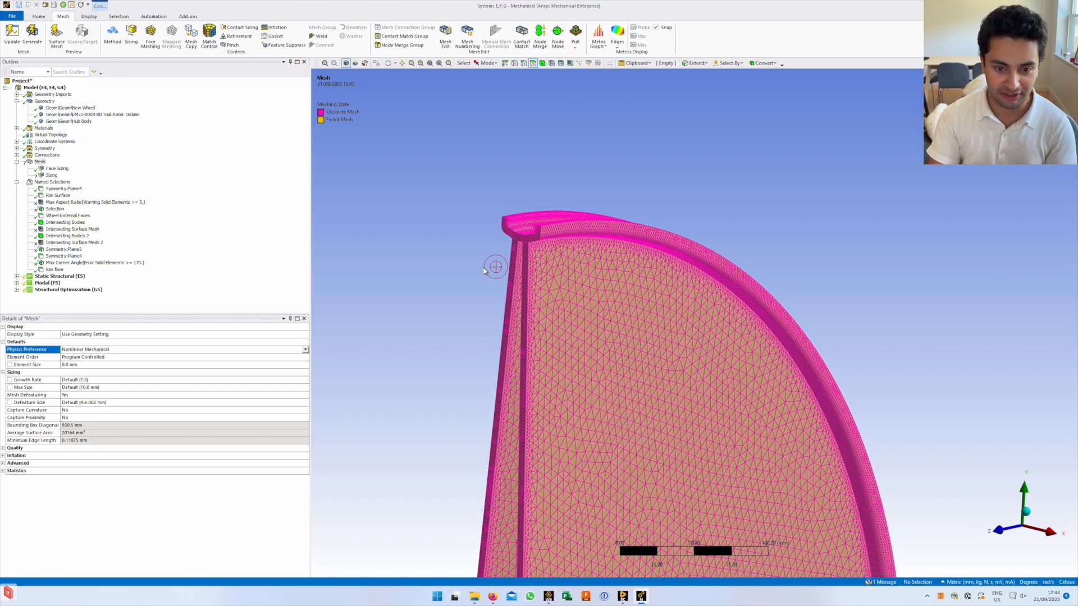
{"action": "middle_click_drag", "start_coordinate": [526, 244], "coordinate": [597, 251], "text": "ctrl"}
{"action": "scroll", "coordinate": [584, 252], "scroll_direction": "down", "scroll_amount": 6}
{"action": "scroll", "coordinate": [586, 273], "scroll_direction": "up", "scroll_amount": 1}
{"action": "scroll", "coordinate": [591, 274], "scroll_direction": "up", "scroll_amount": 1}
{"action": "scroll", "coordinate": [605, 283], "scroll_direction": "up", "scroll_amount": 2}
{"action": "scroll", "coordinate": [567, 258], "scroll_direction": "up", "scroll_amount": 2}
{"action": "middle_click_drag", "start_coordinate": [518, 207], "coordinate": [581, 280], "text": "ctrl"}
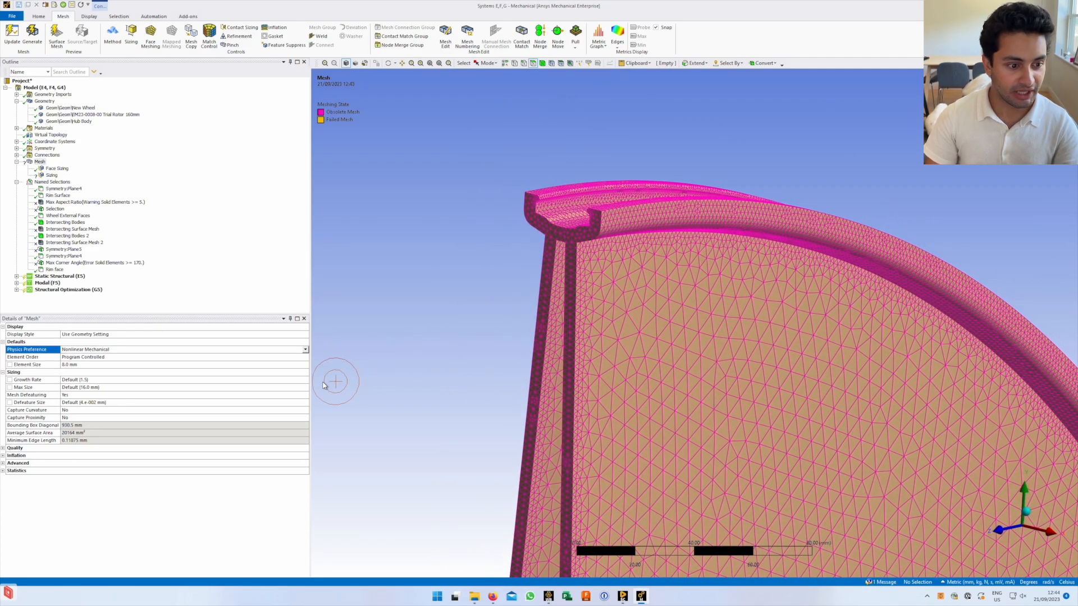
{"action": "left_click", "coordinate": [305, 350]}
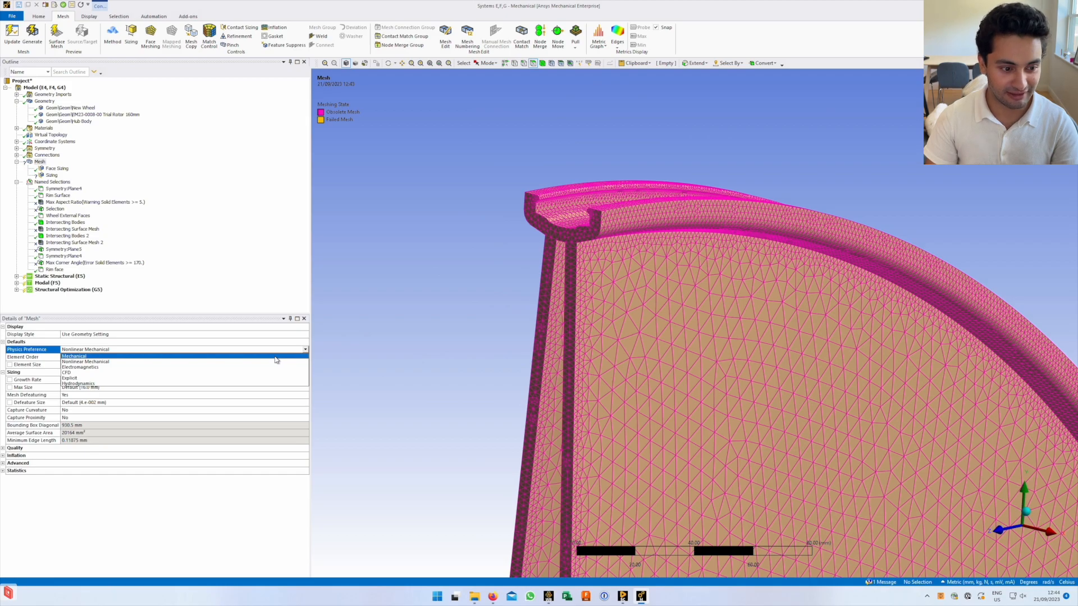
Dismiss the Physics Preference list, keeping Nonlinear Mechanical, and rotate the rim mesh view
{"action": "left_click", "coordinate": [349, 378]}
{"action": "middle_click_drag", "start_coordinate": [565, 270], "coordinate": [601, 278]}
{"action": "mouse_move", "coordinate": [623, 350]}
{"action": "middle_mouse_down"}
{"action": "mouse_move", "coordinate": [601, 342]}
{"action": "mouse_move", "coordinate": [607, 354]}
{"action": "middle_mouse_up"}
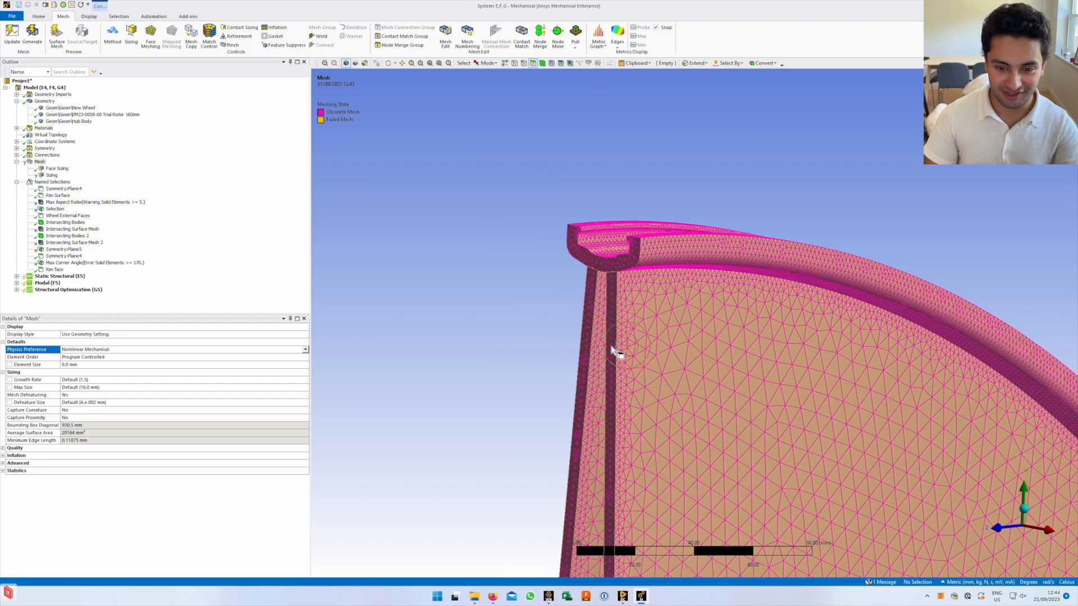
{"action": "scroll", "coordinate": [610, 353], "scroll_direction": "down", "scroll_amount": 2}
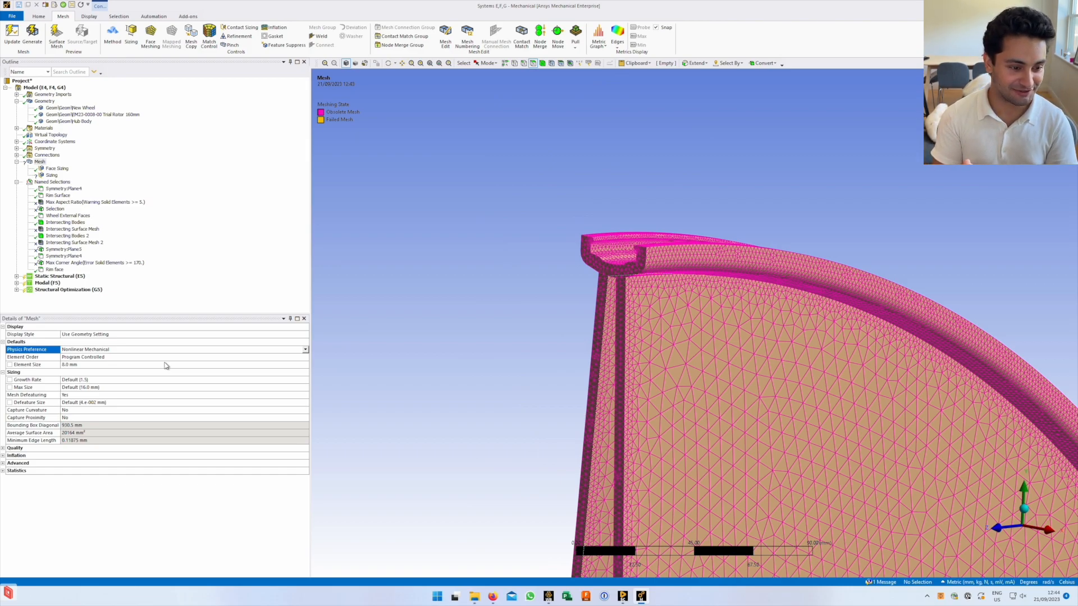
Enter 8.0 mm as the mesh Element Size
{"action": "left_click", "coordinate": [139, 366]}
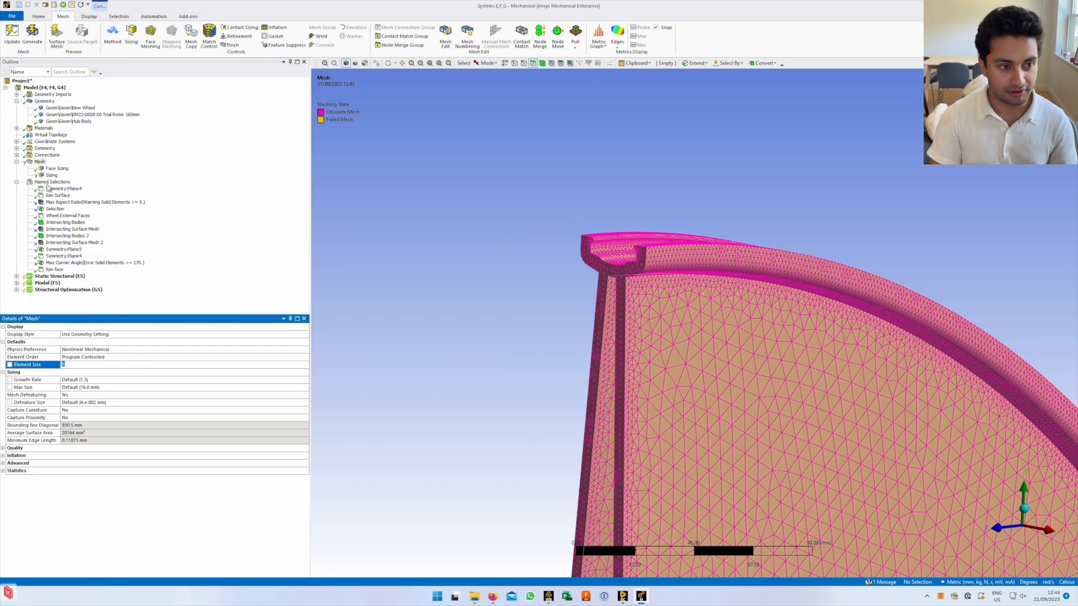
{"action": "left_click", "coordinate": [434, 352]}
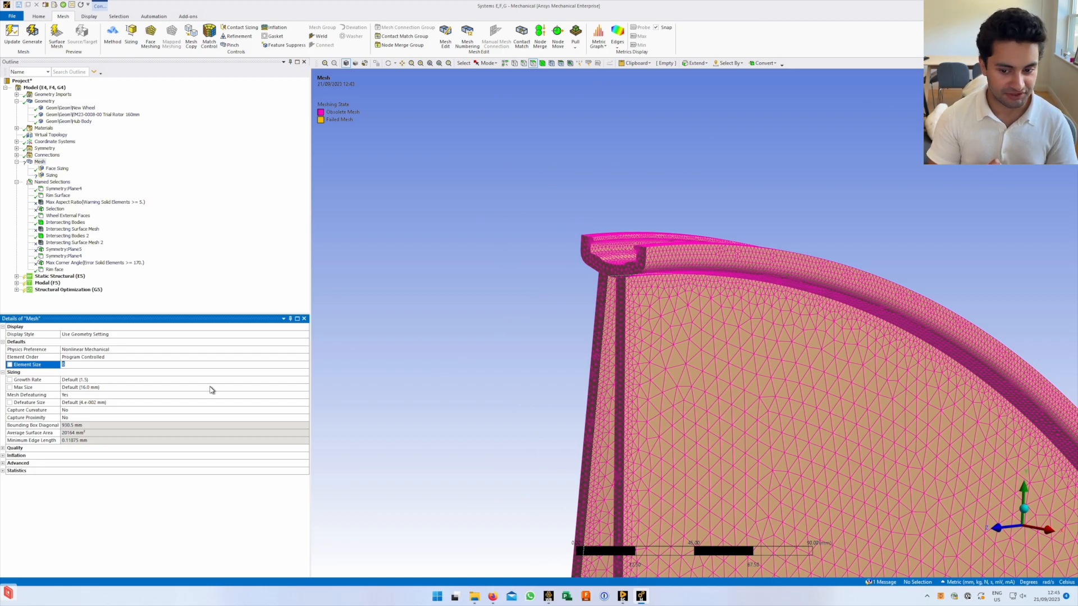
{"action": "left_click", "coordinate": [477, 335]}
{"action": "scroll", "coordinate": [715, 440], "scroll_direction": "up", "scroll_amount": 5}
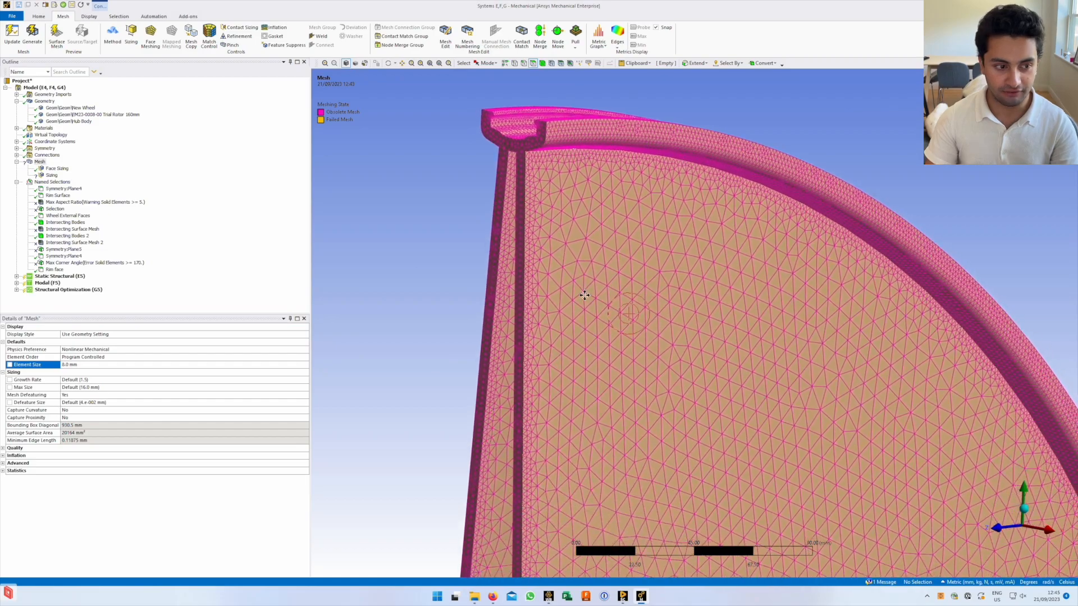
Pan, tilt and box-zoom onto the rim corner's cross-section mesh
{"action": "middle_click_drag", "start_coordinate": [556, 180], "coordinate": [561, 134], "text": "ctrl"}
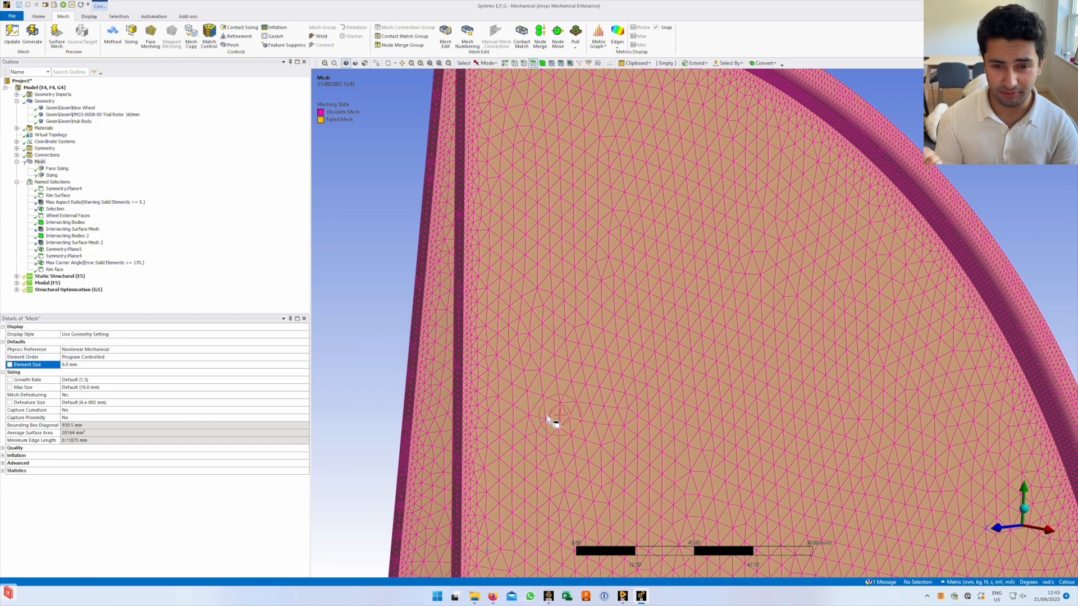
{"action": "scroll", "coordinate": [628, 420], "scroll_direction": "down", "scroll_amount": 3}
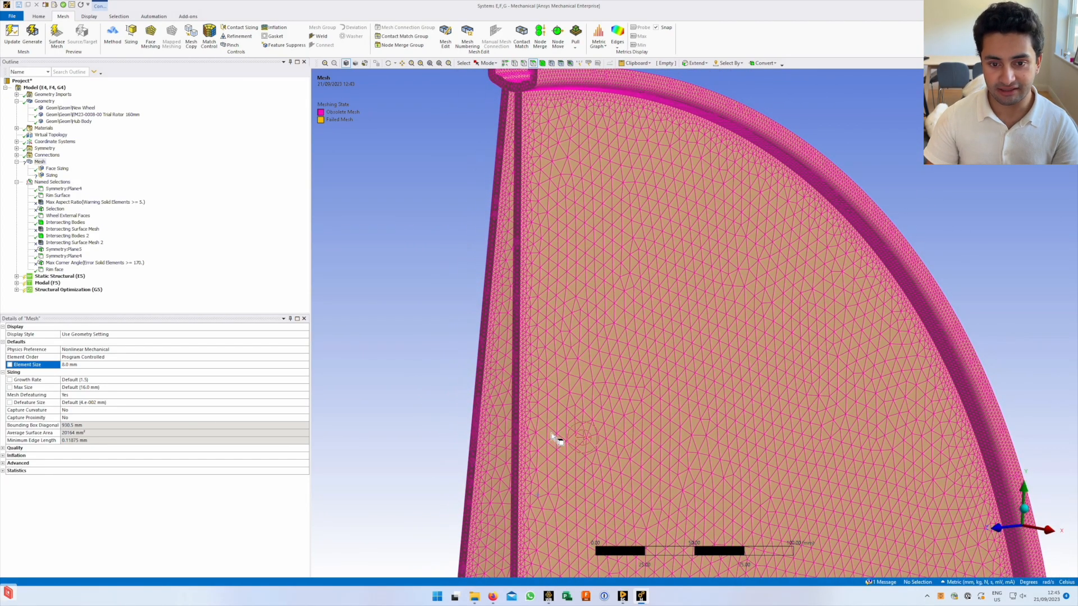
{"action": "middle_click_drag", "start_coordinate": [649, 221], "coordinate": [654, 421], "text": "ctrl"}
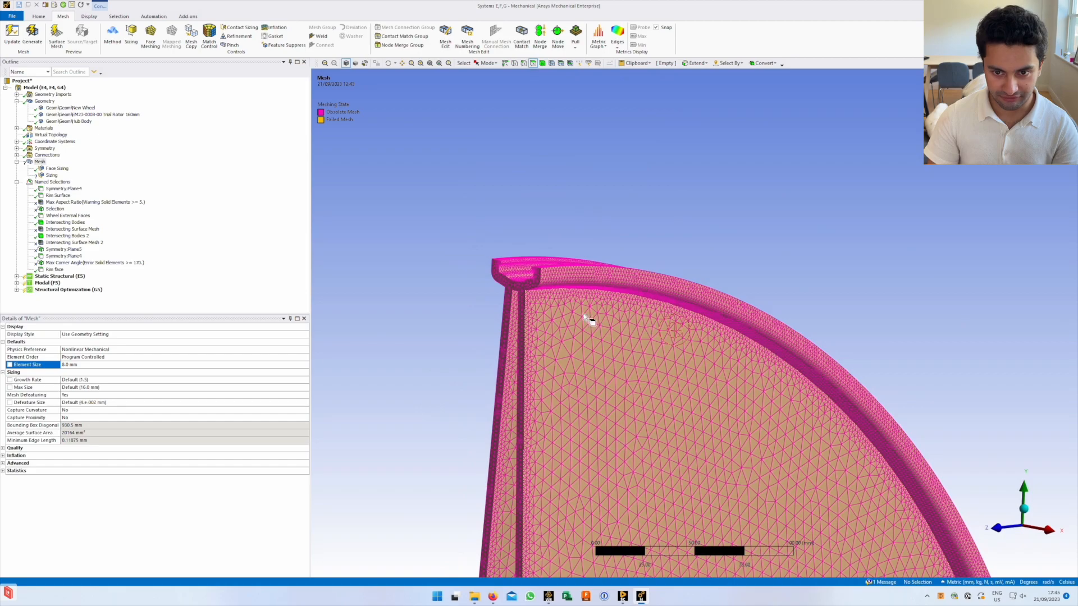
{"action": "middle_click_drag", "start_coordinate": [531, 284], "coordinate": [481, 238]}
{"action": "right_click_drag", "start_coordinate": [482, 237], "coordinate": [594, 334]}
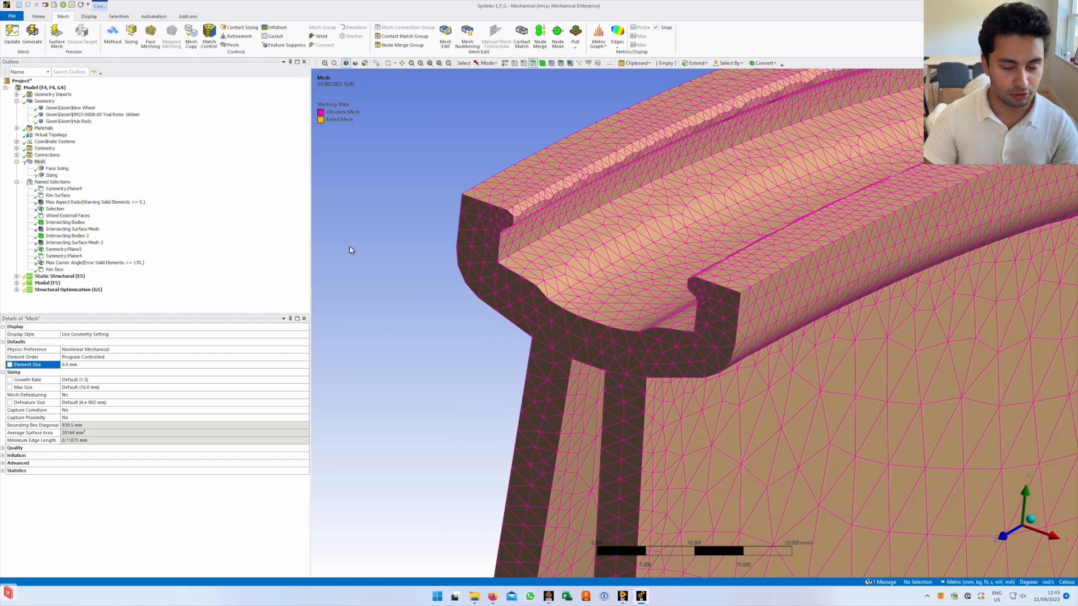
{"action": "middle_click_drag", "start_coordinate": [626, 258], "coordinate": [663, 234], "text": "ctrl"}
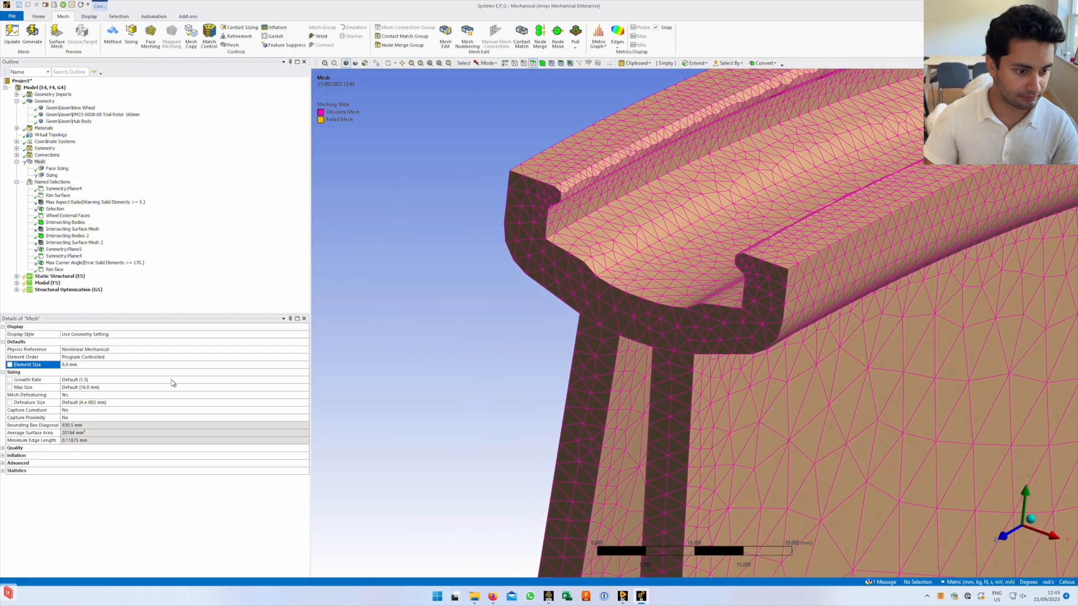
{"action": "left_click", "coordinate": [107, 380]}
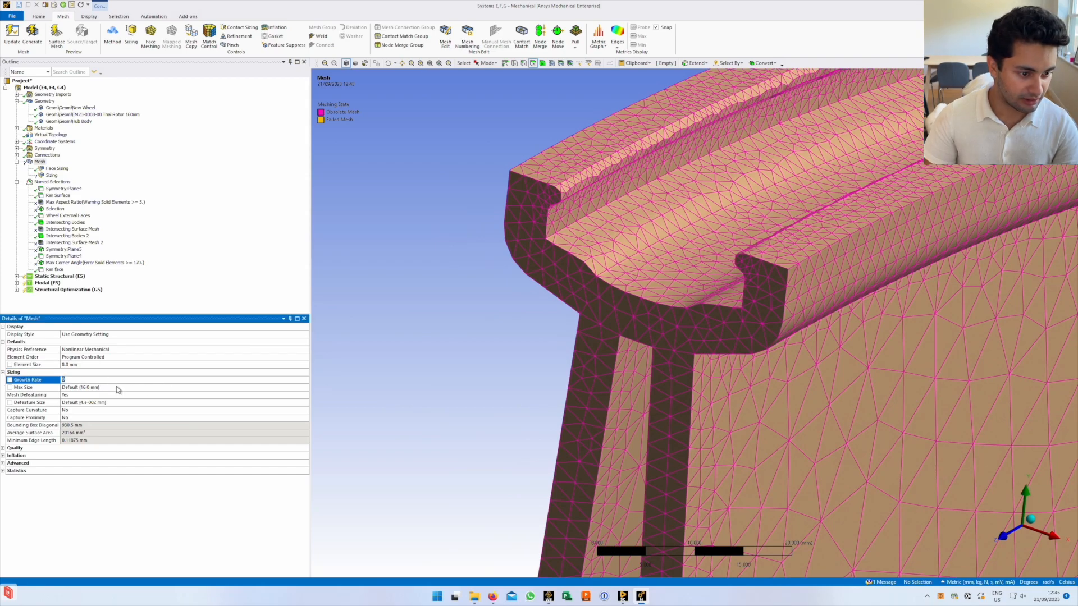
{"action": "left_click", "coordinate": [120, 388]}
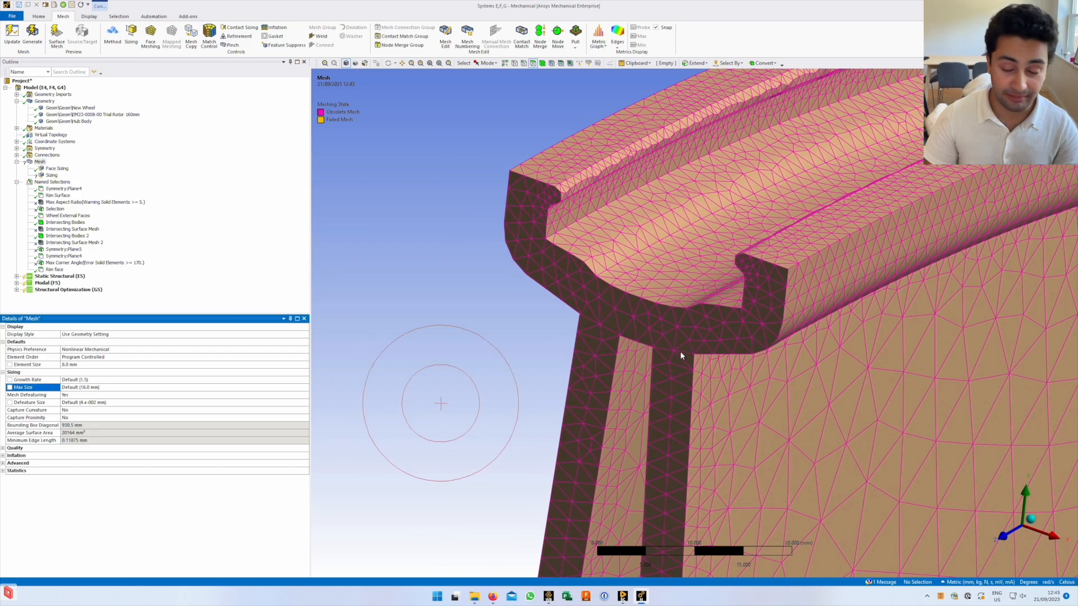
{"action": "middle_click_drag", "start_coordinate": [646, 330], "coordinate": [612, 405]}
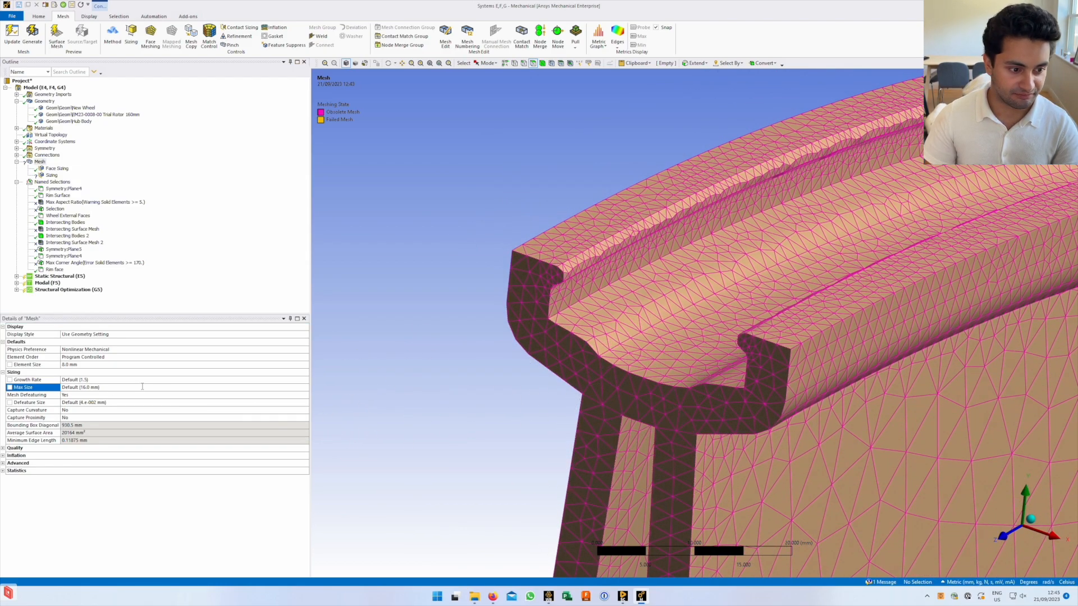
{"action": "left_click", "coordinate": [119, 402]}
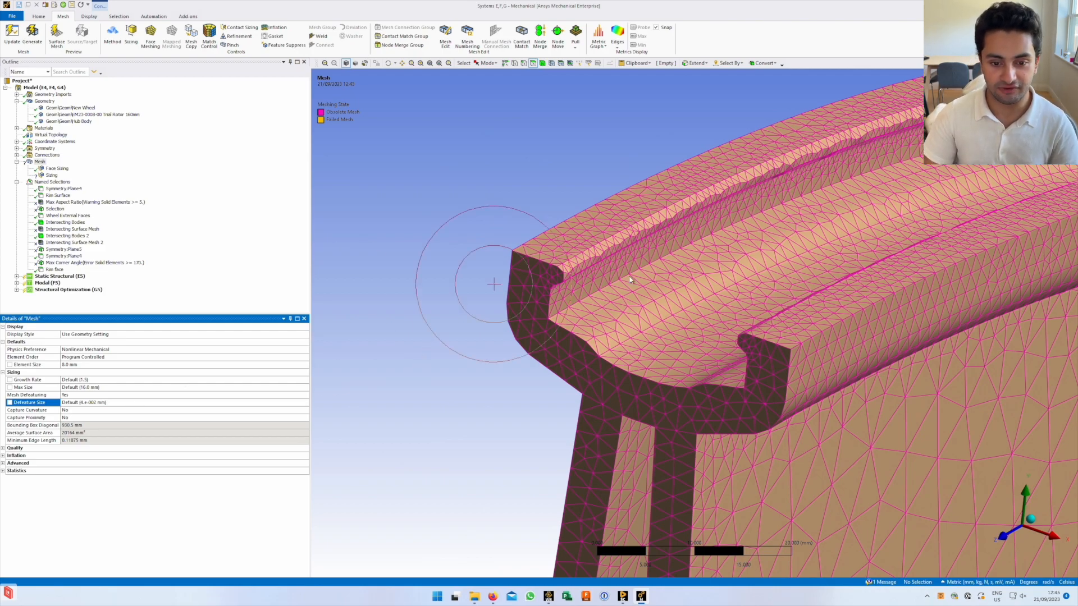
Rotate and shift the close-up of the rim corner mesh
{"action": "left_click_drag", "start_coordinate": [572, 333], "coordinate": [574, 334]}
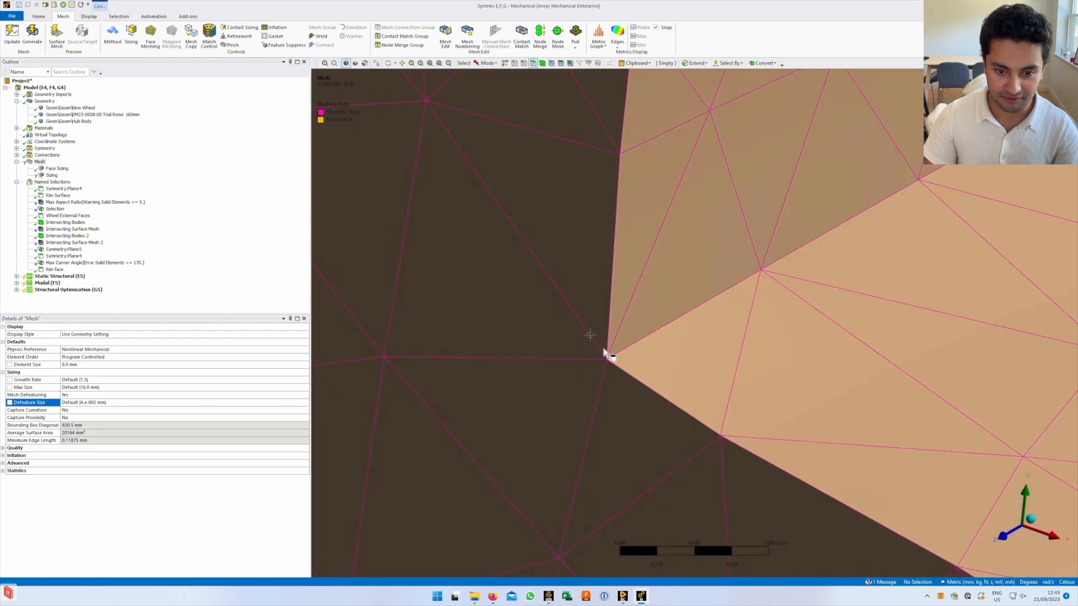
{"action": "mouse_move", "coordinate": [554, 407]}
{"action": "middle_mouse_down"}
{"action": "mouse_move", "coordinate": [570, 383]}
{"action": "mouse_move", "coordinate": [599, 373]}
{"action": "mouse_move", "coordinate": [554, 392]}
{"action": "middle_mouse_up"}
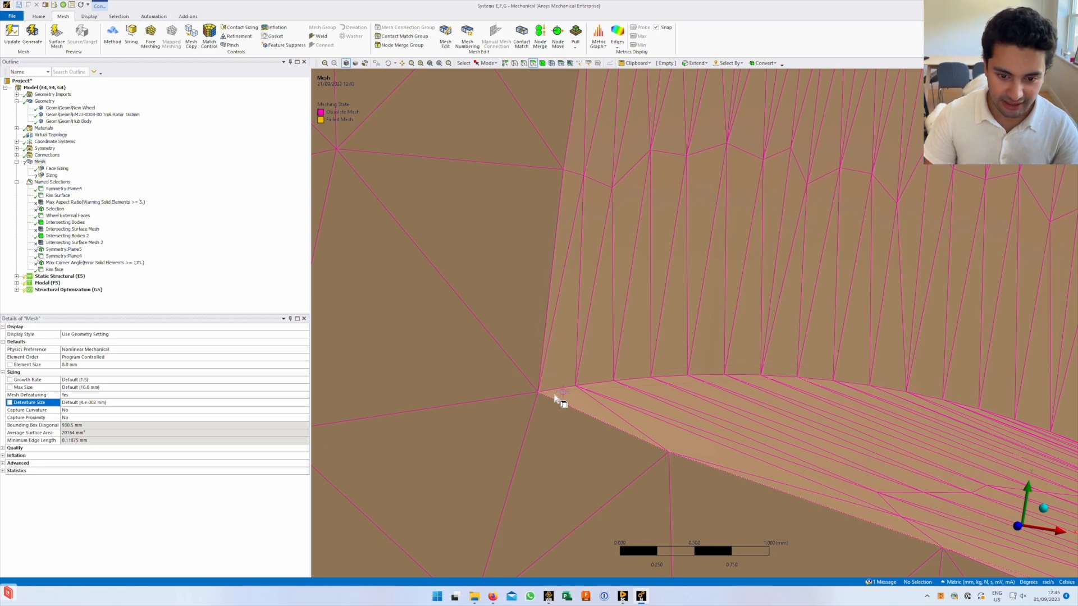
{"action": "middle_click_drag", "start_coordinate": [599, 389], "coordinate": [570, 402]}
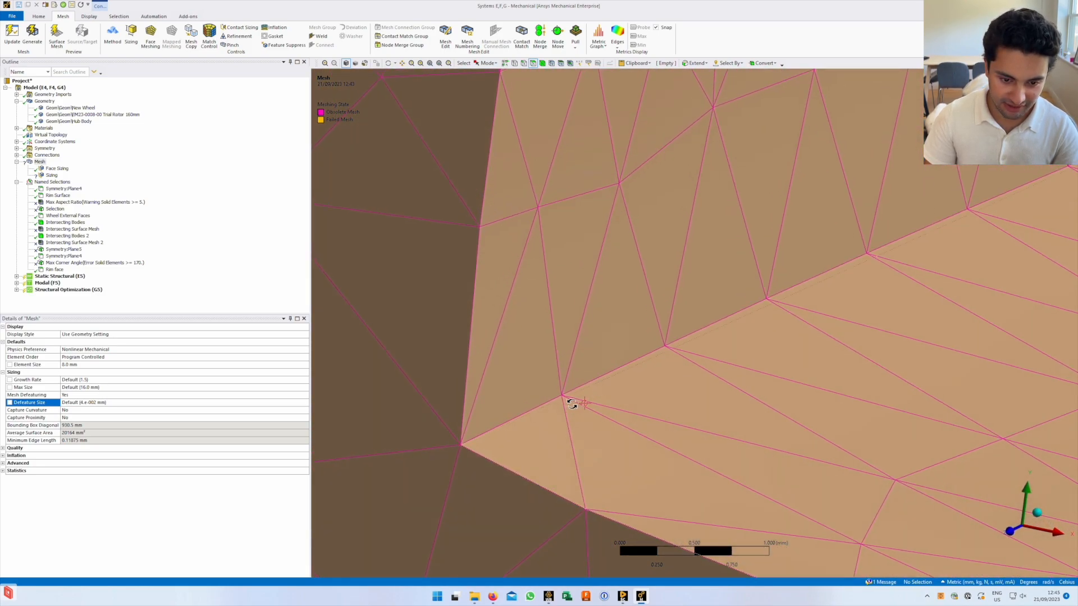
{"action": "scroll", "coordinate": [465, 444], "scroll_direction": "down", "scroll_amount": 1}
{"action": "scroll", "coordinate": [462, 444], "scroll_direction": "up", "scroll_amount": 1}
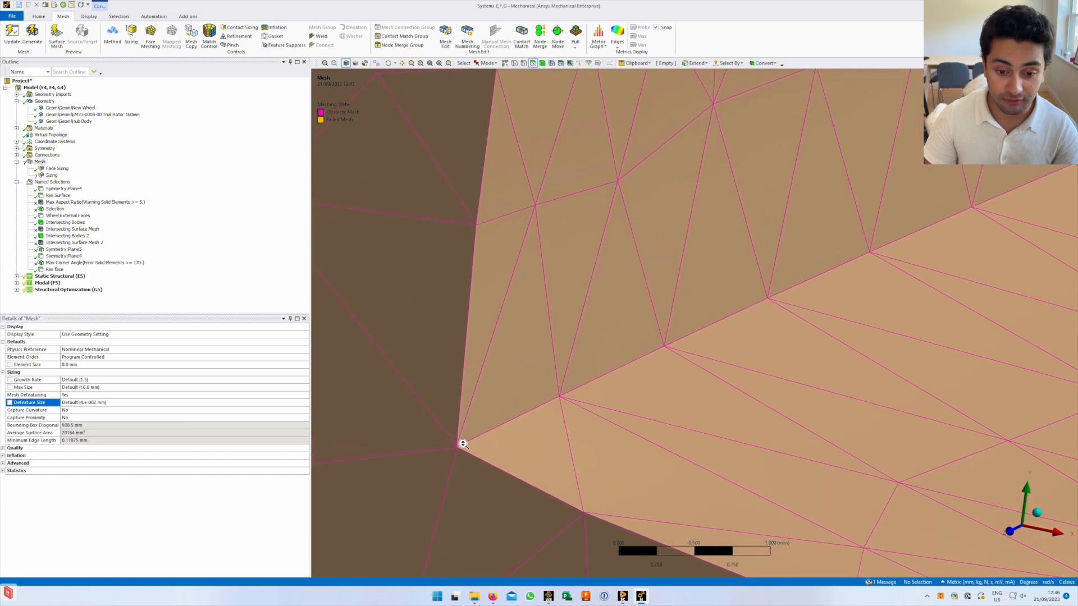
{"action": "middle_click_drag", "start_coordinate": [492, 435], "coordinate": [556, 374], "text": "ctrl"}
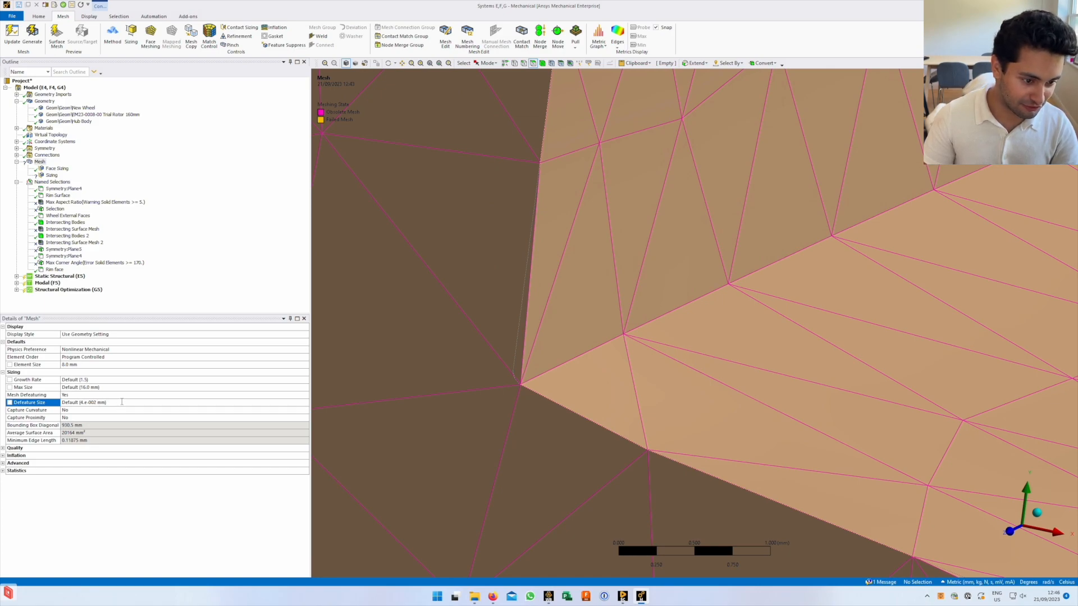
Zoom out and orbit to show the full rim cross-section mesh
{"action": "scroll", "coordinate": [583, 365], "scroll_direction": "down", "scroll_amount": 5}
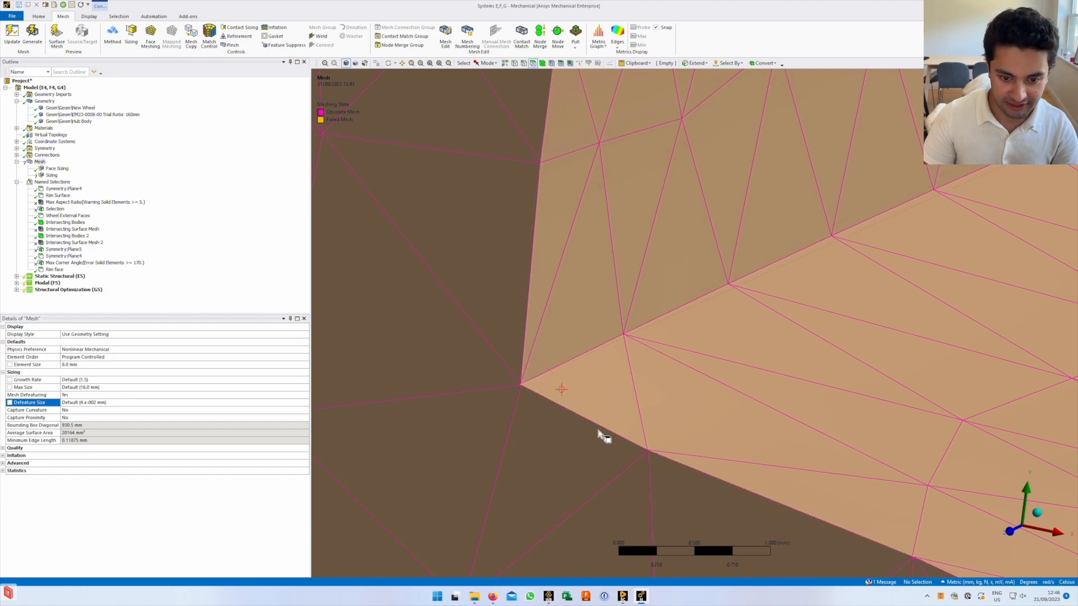
{"action": "scroll", "coordinate": [718, 425], "scroll_direction": "down", "scroll_amount": 5}
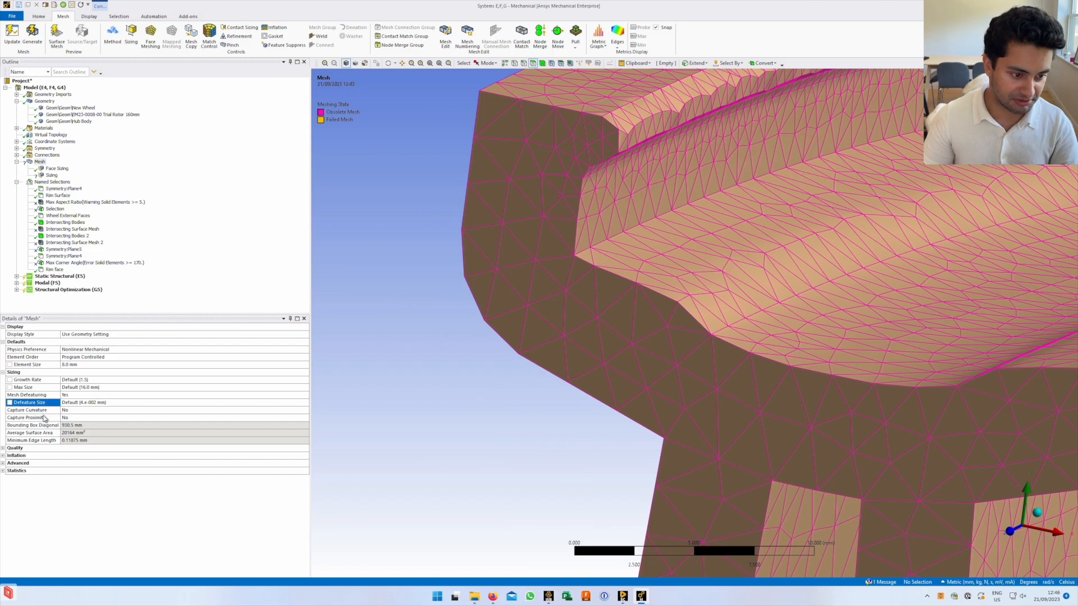
{"action": "scroll", "coordinate": [792, 457], "scroll_direction": "down", "scroll_amount": 10}
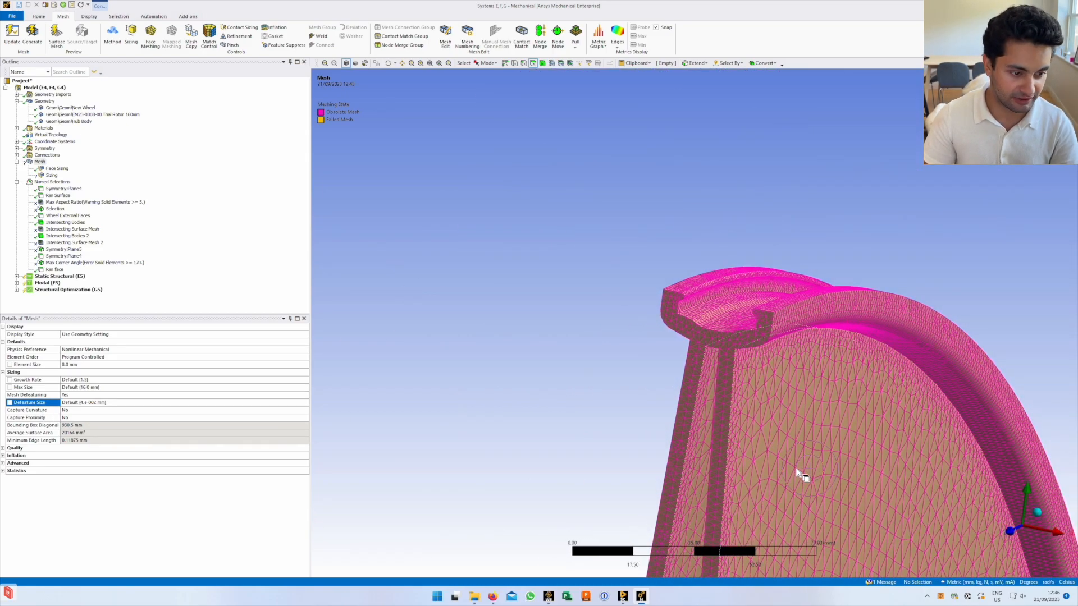
{"action": "scroll", "coordinate": [682, 429], "scroll_direction": "down", "scroll_amount": 5}
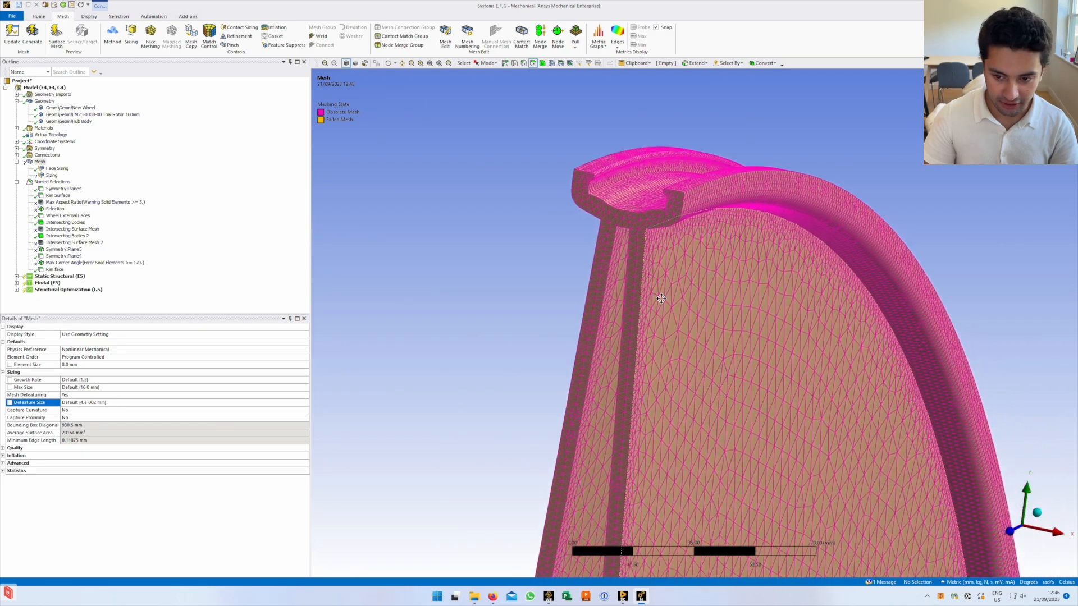
{"action": "middle_click_drag", "start_coordinate": [687, 516], "coordinate": [667, 80], "text": "ctrl"}
{"action": "middle_click_drag", "start_coordinate": [757, 380], "coordinate": [522, 298]}
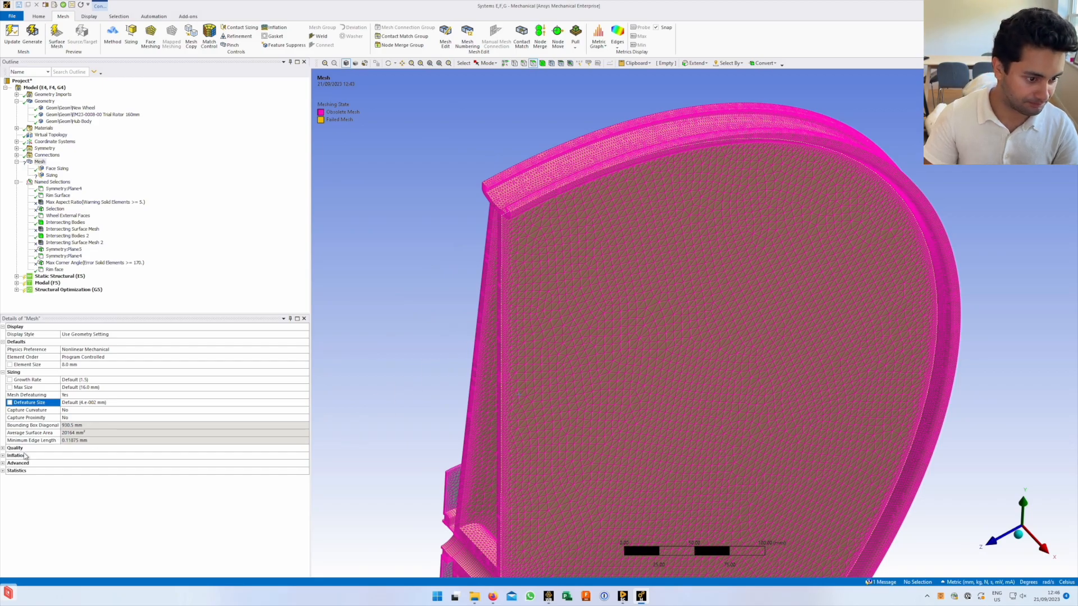
Expand mesh Quality settings, keeping Check Mesh Quality on Mesh Quality Worksheet with 0.9 target skewness
{"action": "left_click", "coordinate": [4, 449]}
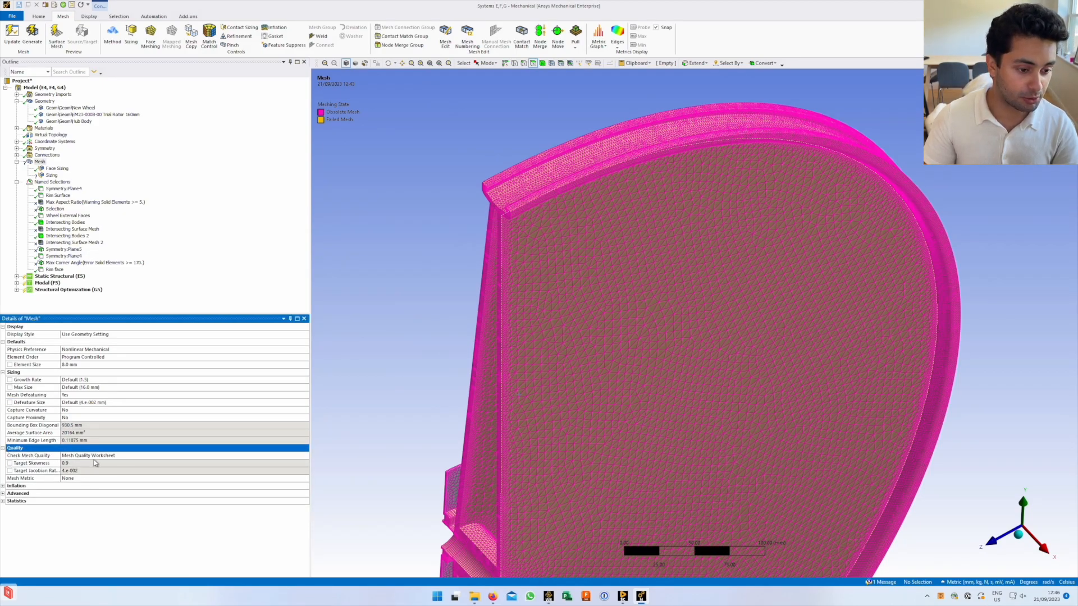
{"action": "left_click", "coordinate": [100, 457]}
{"action": "left_click", "coordinate": [39, 456]}
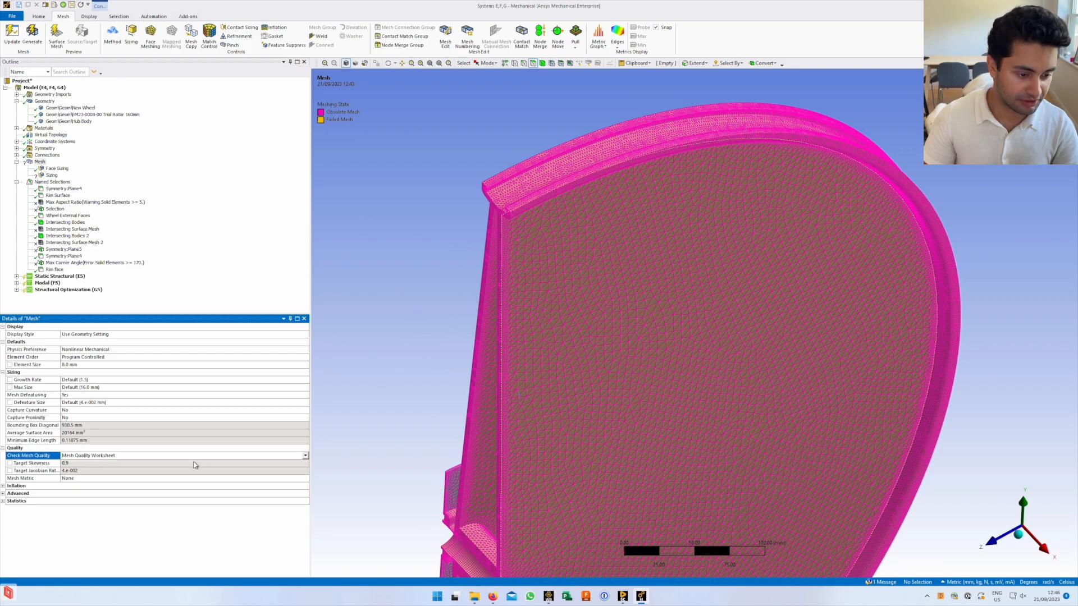
{"action": "left_click", "coordinate": [306, 456]}
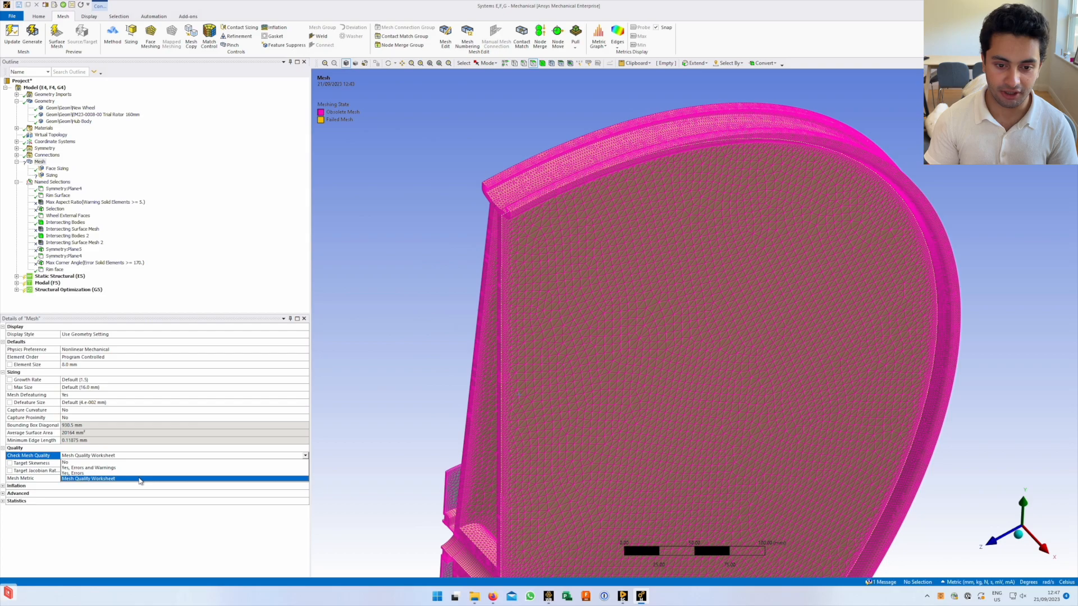
{"action": "middle_click_drag", "start_coordinate": [574, 424], "coordinate": [623, 419]}
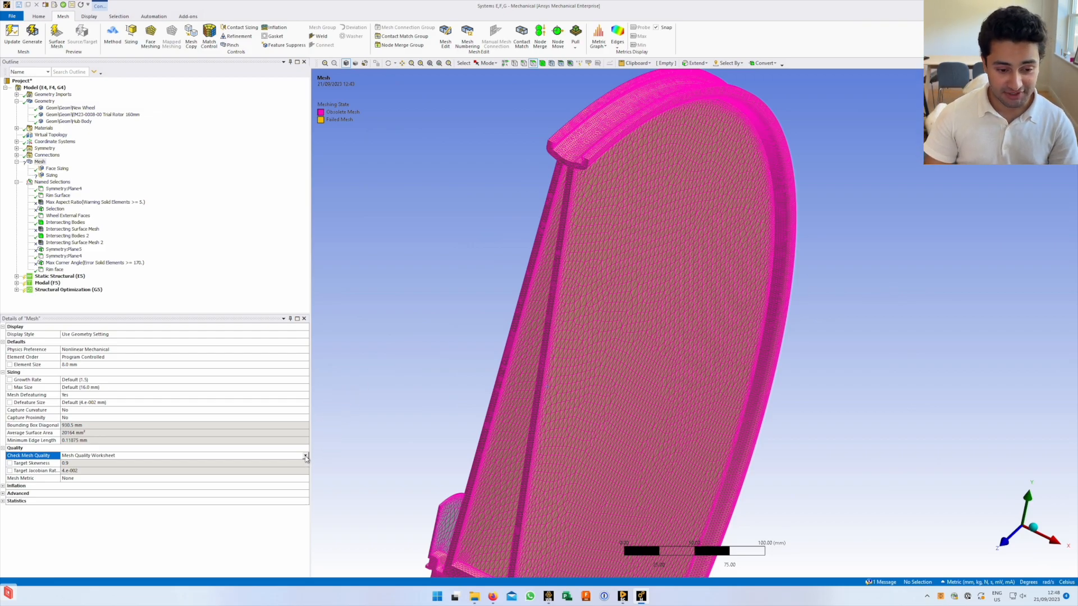
Recheck the Check Mesh Quality options, keeping Mesh Quality Worksheet
{"action": "middle_click_drag", "start_coordinate": [533, 436], "coordinate": [585, 330], "text": "ctrl"}
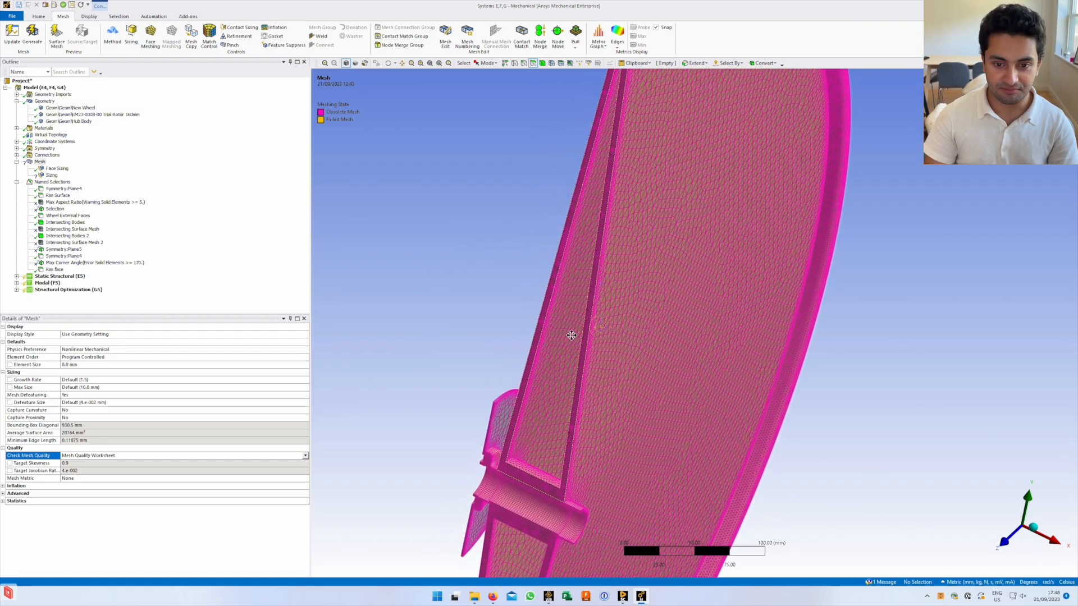
{"action": "left_click", "coordinate": [305, 456]}
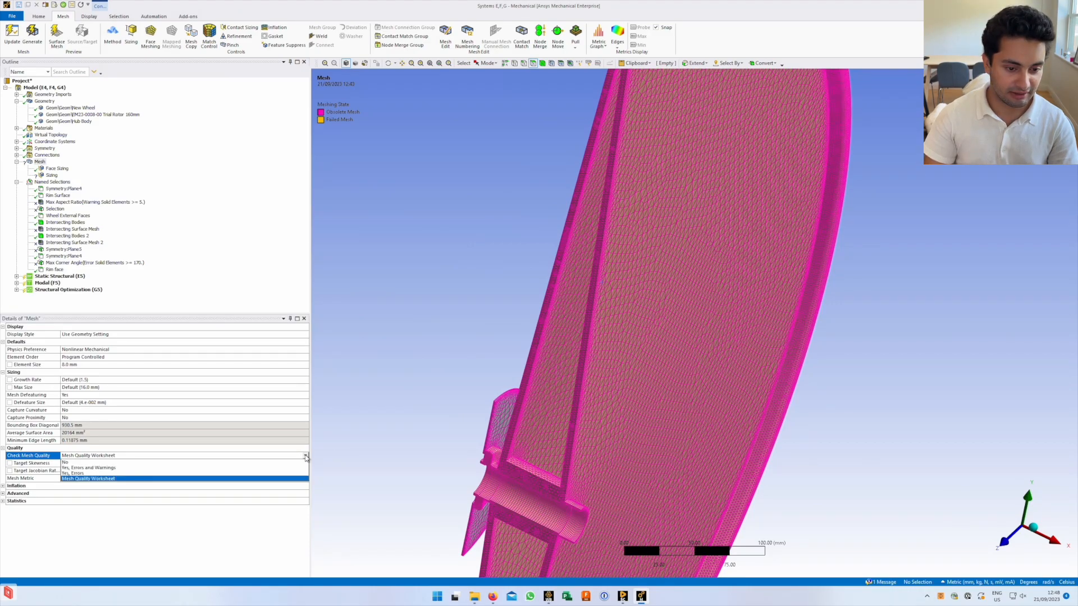
{"action": "left_click", "coordinate": [247, 444]}
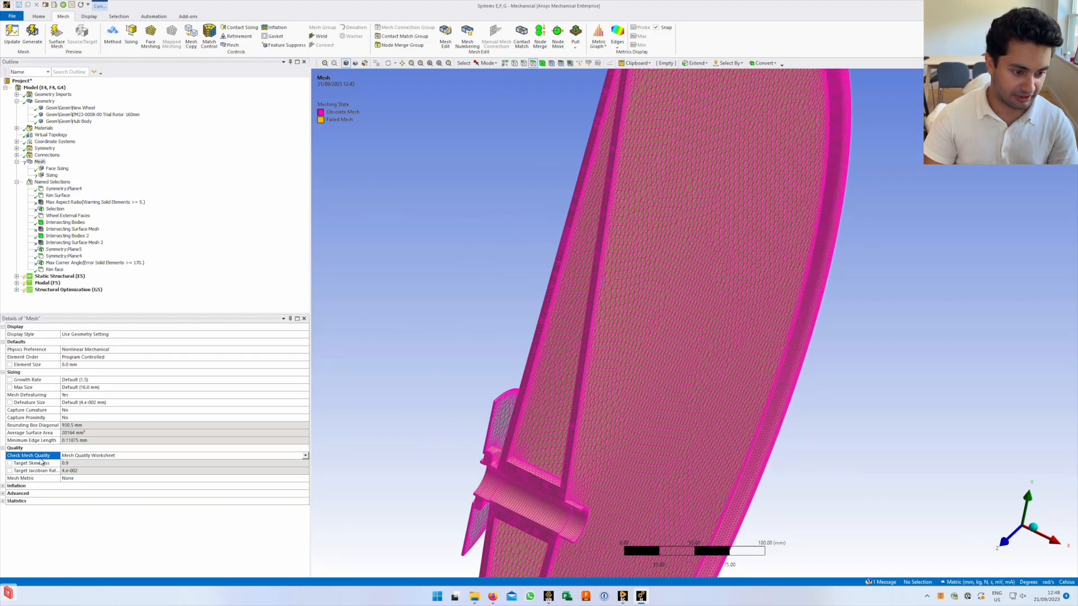
{"action": "left_click", "coordinate": [159, 455]}
{"action": "left_click", "coordinate": [193, 538]}
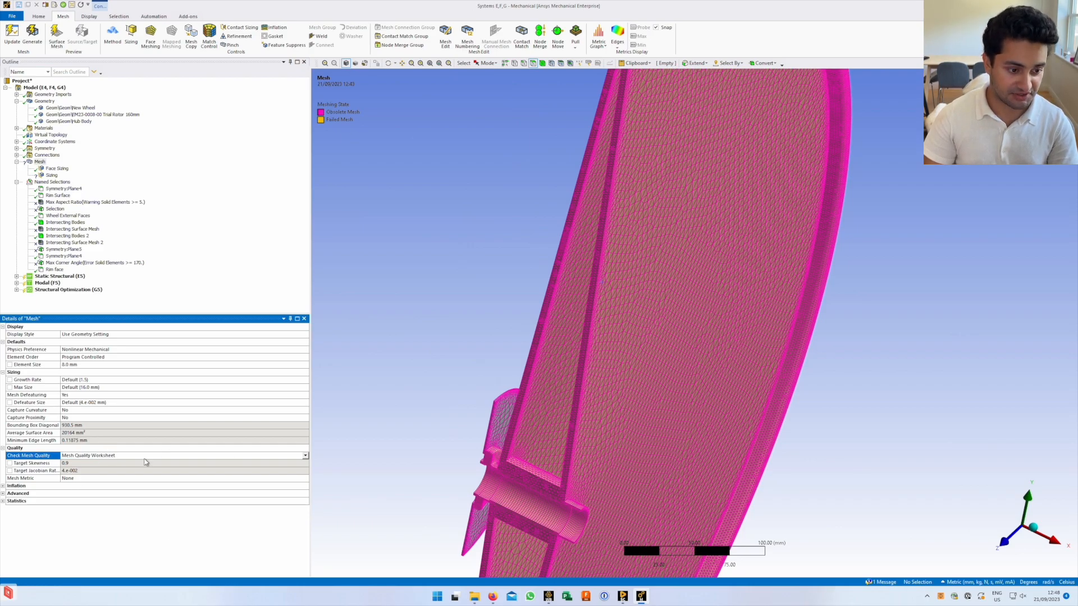
{"action": "left_click", "coordinate": [305, 456]}
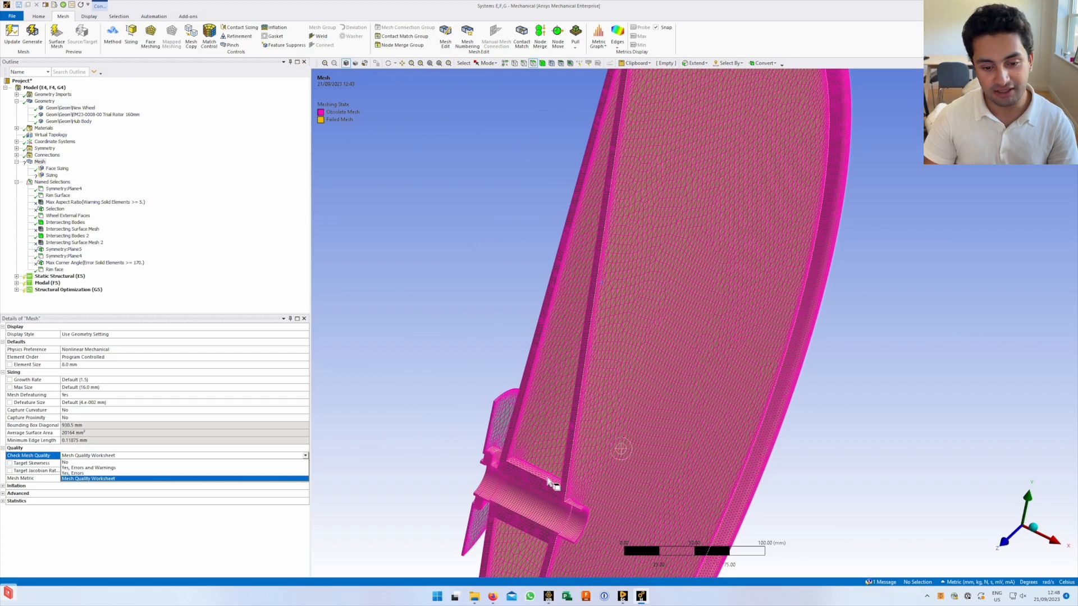
{"action": "left_click", "coordinate": [97, 478]}
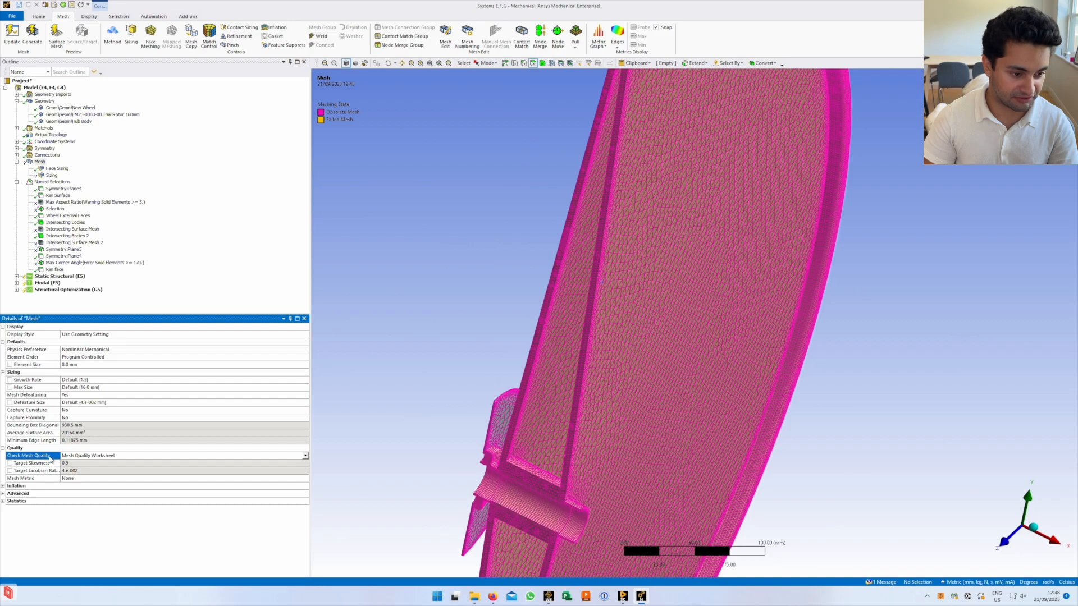
Select the Mesh node to display the Mesh Quality Worksheet's solid element criteria
{"action": "left_click", "coordinate": [54, 209]}
{"action": "left_click", "coordinate": [43, 162]}
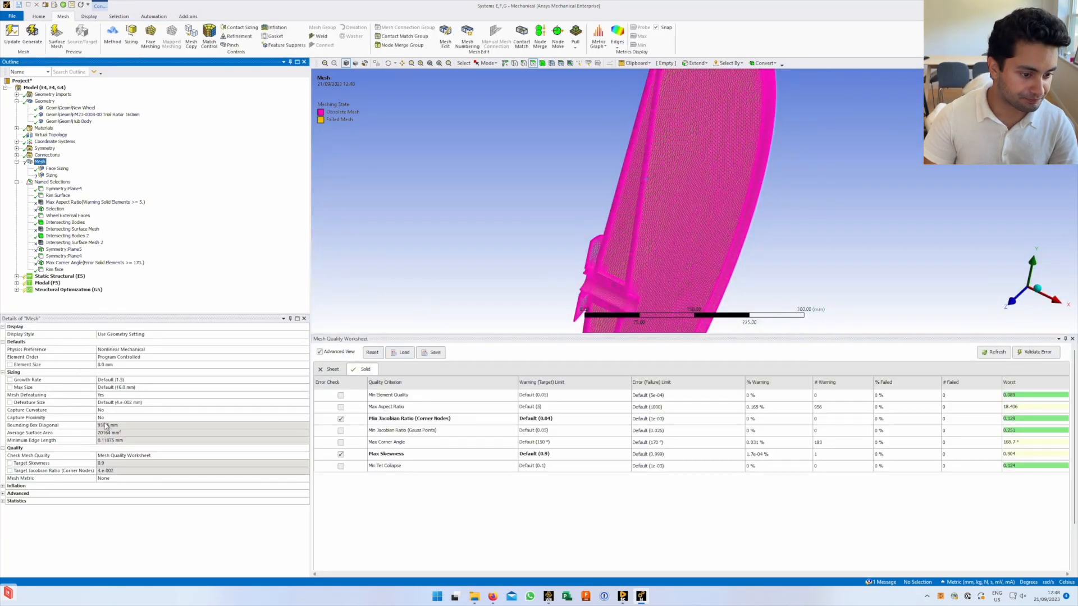
{"action": "left_click", "coordinate": [292, 456]}
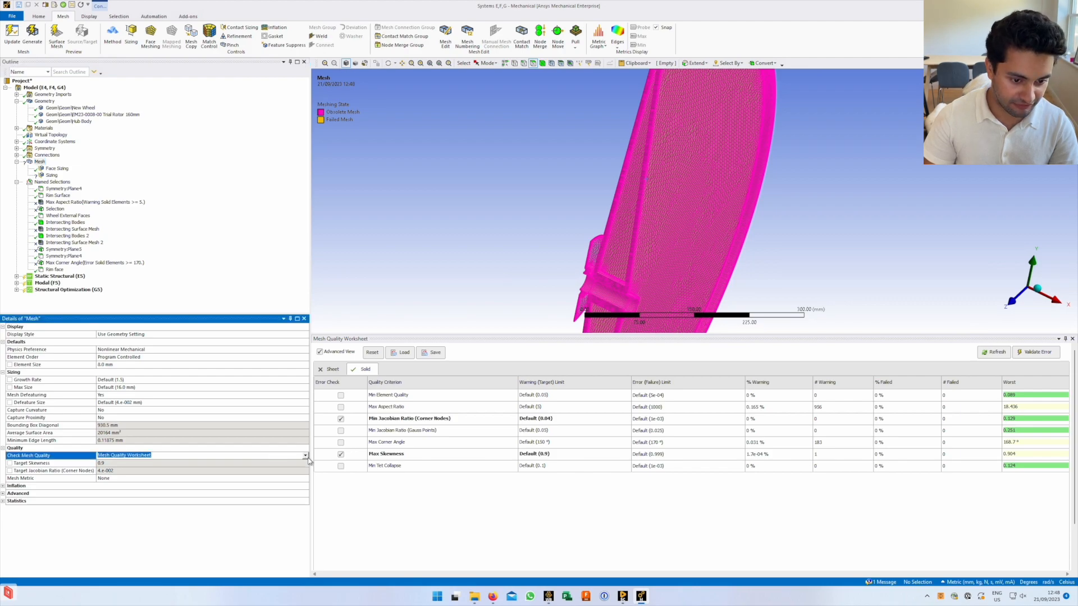
{"action": "left_click", "coordinate": [305, 456]}
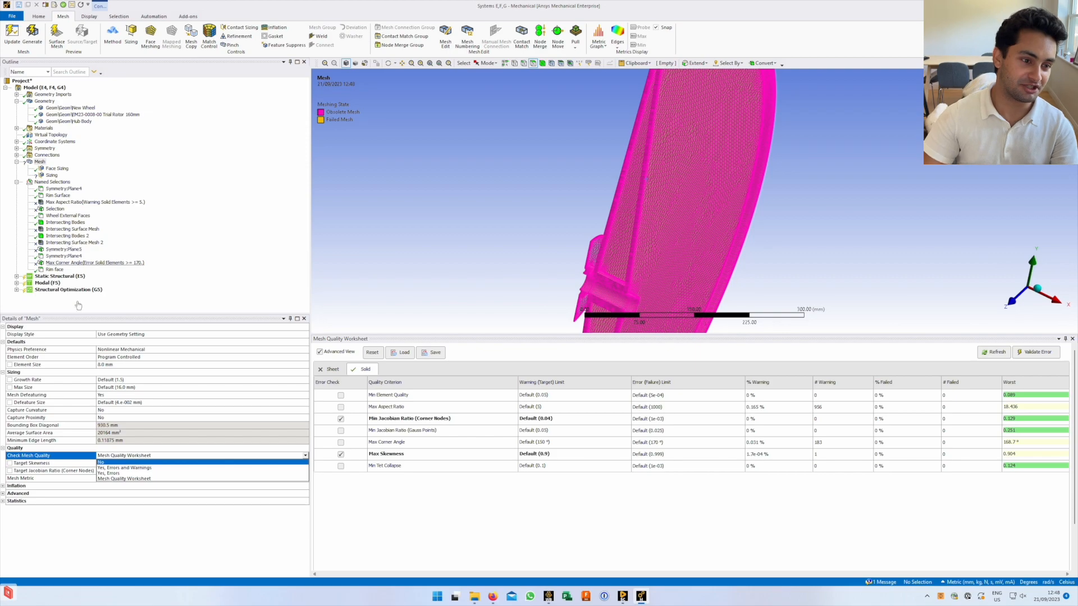
{"action": "left_click", "coordinate": [49, 276]}
Expand Static Structural, show the messages list, and set Solution Information output to Solution History
{"action": "left_click", "coordinate": [16, 277]}
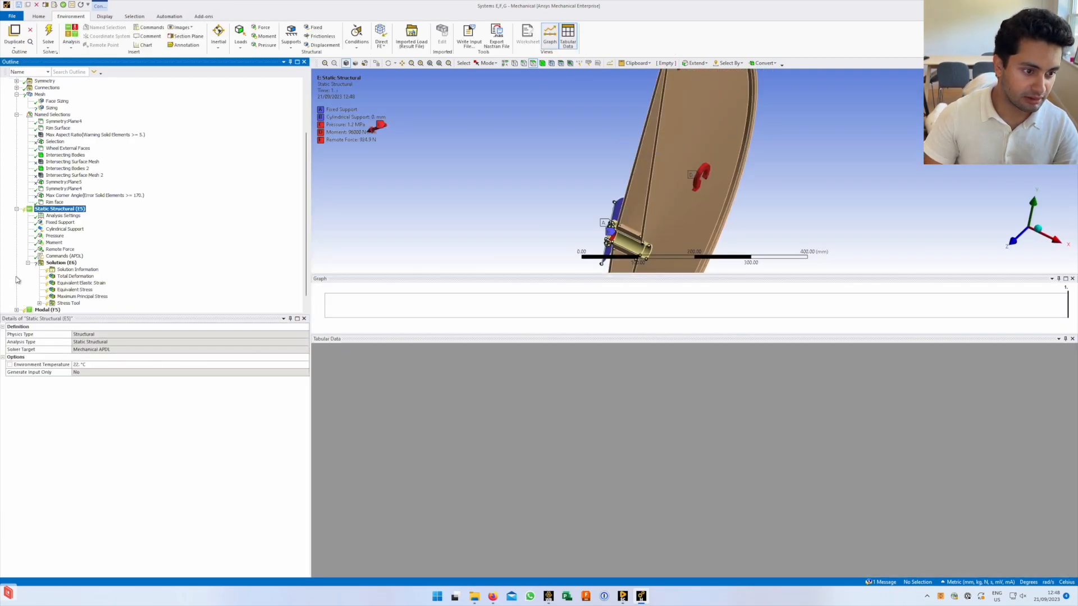
{"action": "left_click", "coordinate": [884, 583]}
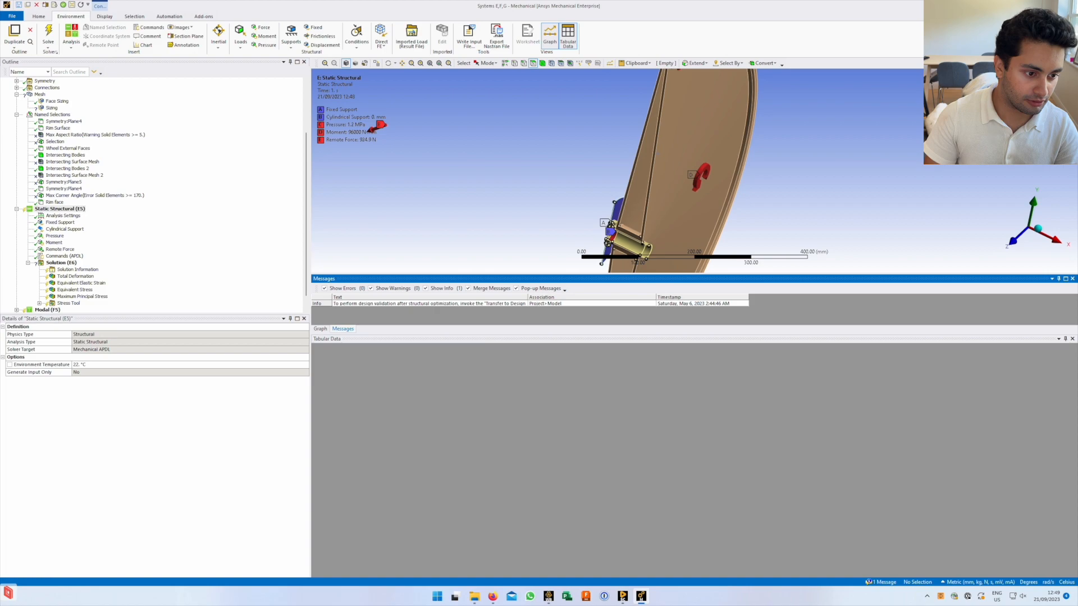
{"action": "left_click", "coordinate": [72, 270]}
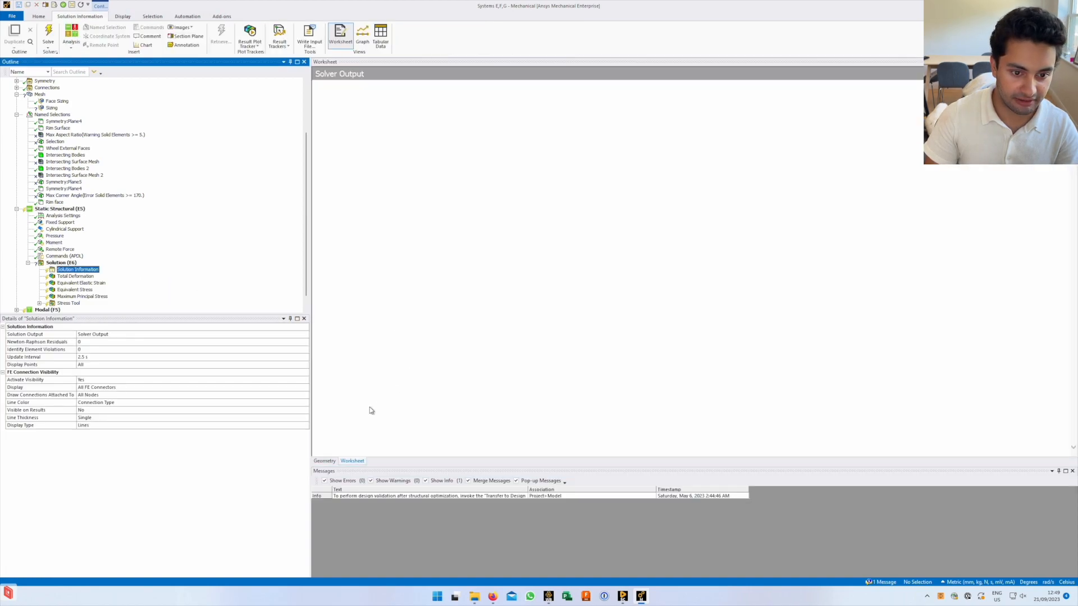
{"action": "left_click", "coordinate": [279, 335]}
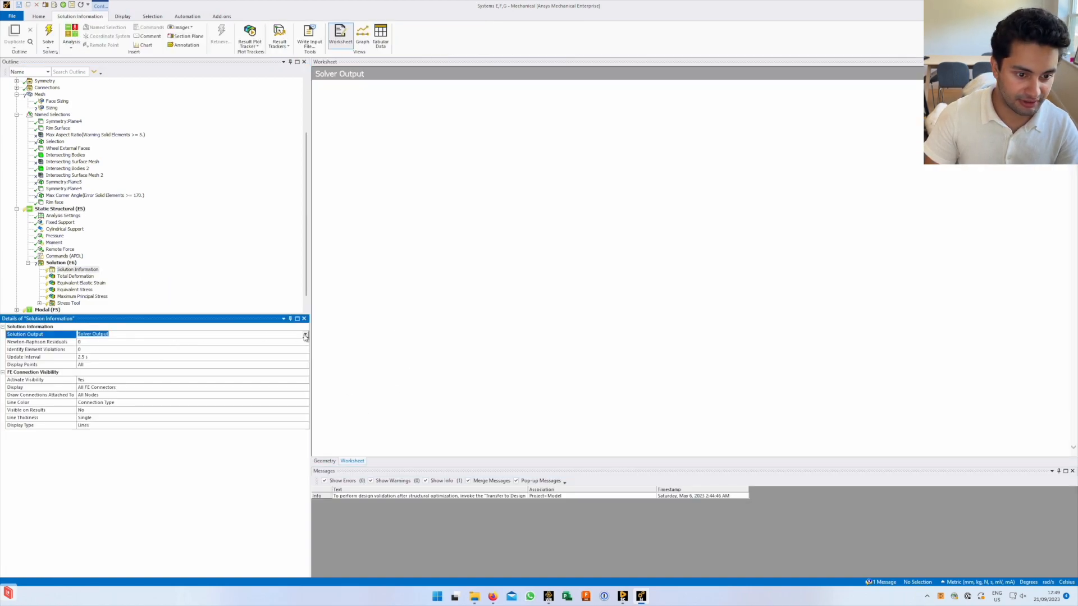
{"action": "left_click", "coordinate": [305, 336]}
{"action": "left_click", "coordinate": [241, 354]}
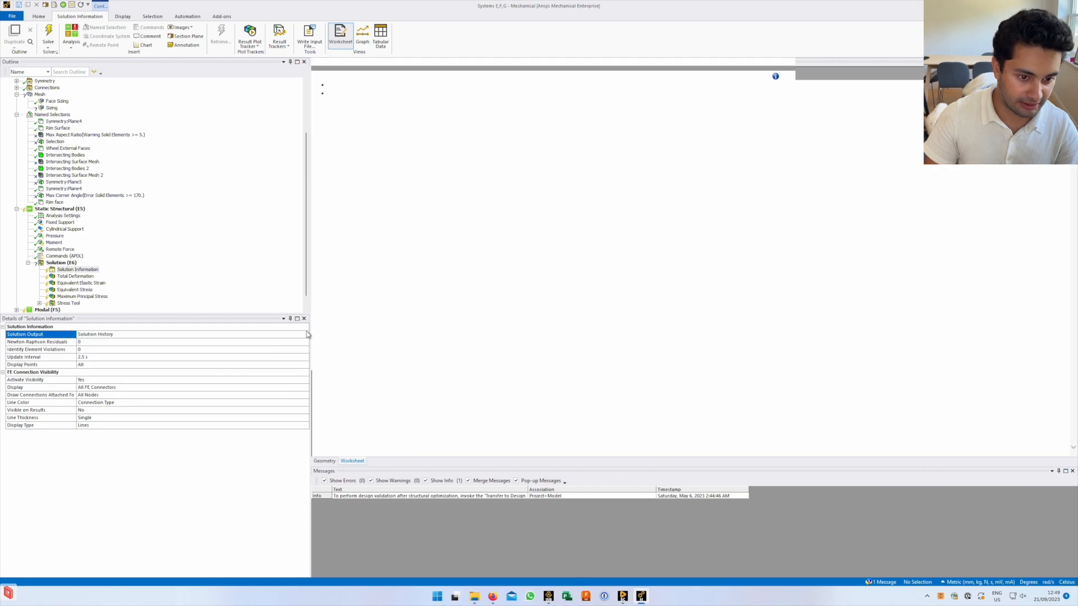
Restore Solver Output, review Analysis Settings, and return to the Mesh settings
{"action": "left_click", "coordinate": [306, 334]}
{"action": "left_click", "coordinate": [247, 341]}
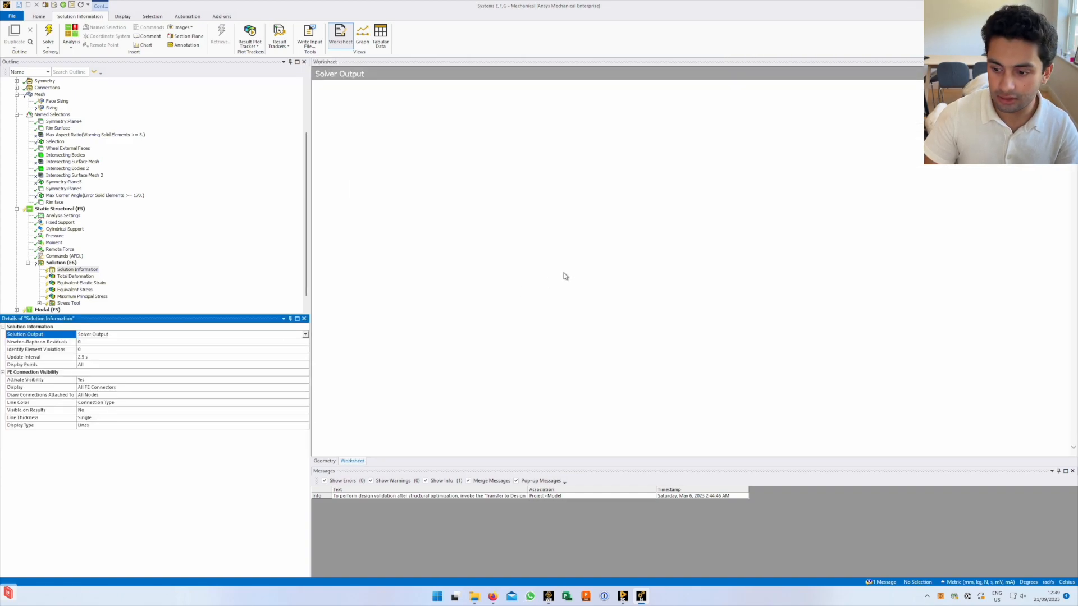
{"action": "left_click", "coordinate": [53, 216]}
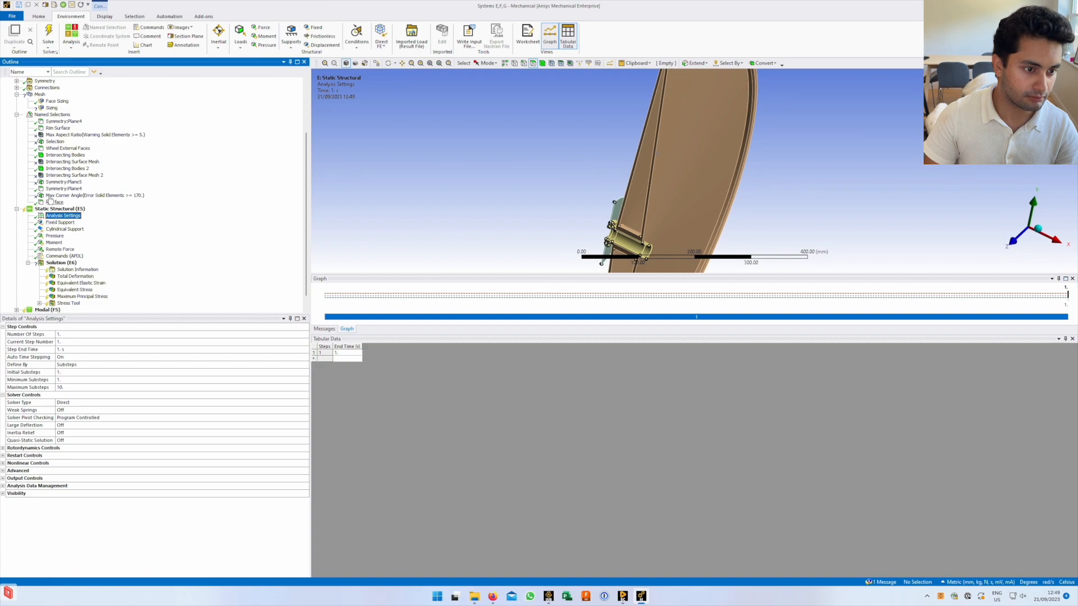
{"action": "left_click", "coordinate": [39, 95]}
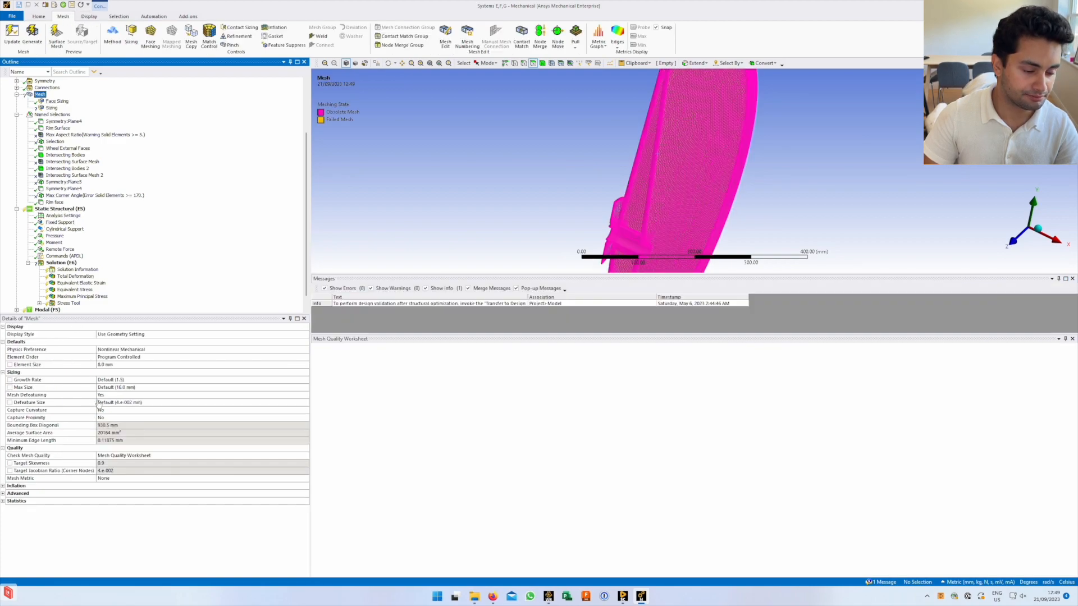
Reopen the Mesh Quality Worksheet and pick the 956 Max Aspect Ratio warning count
{"action": "left_click", "coordinate": [136, 454]}
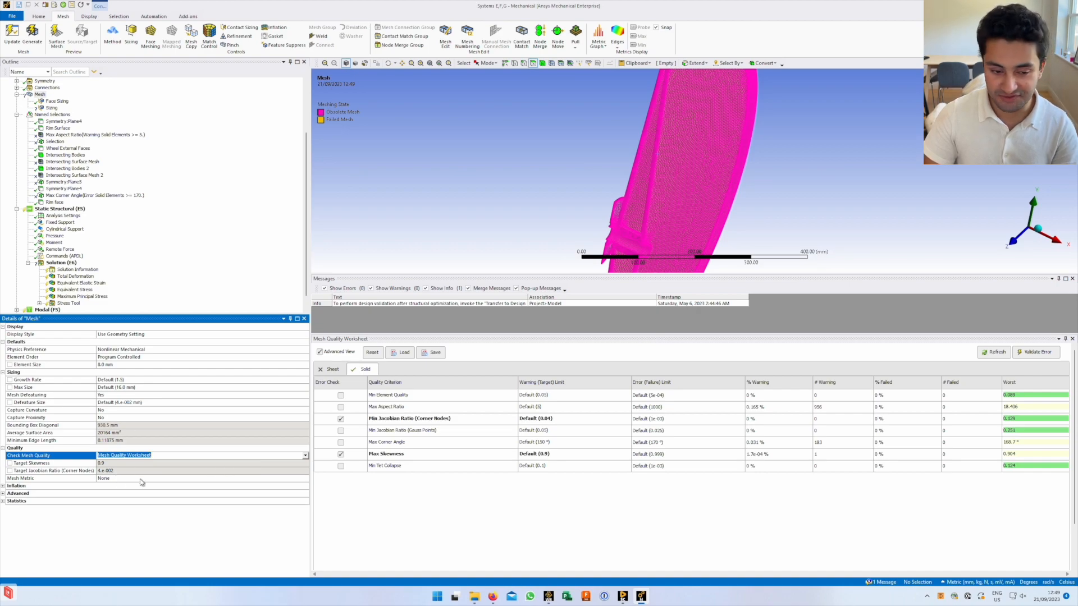
{"action": "left_click", "coordinate": [341, 508]}
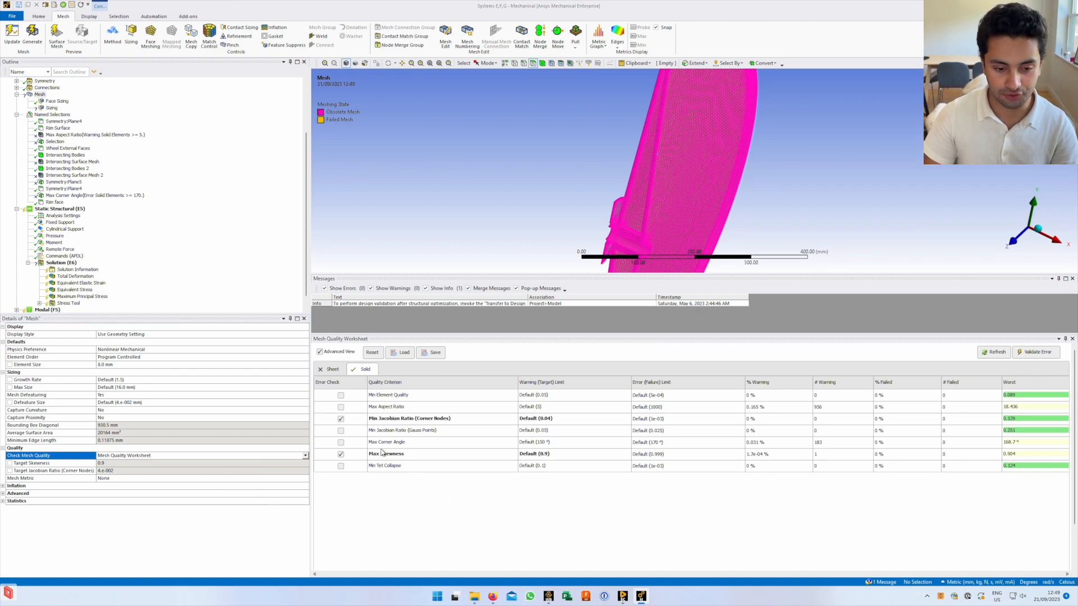
{"action": "mouse_move", "coordinate": [406, 397]}
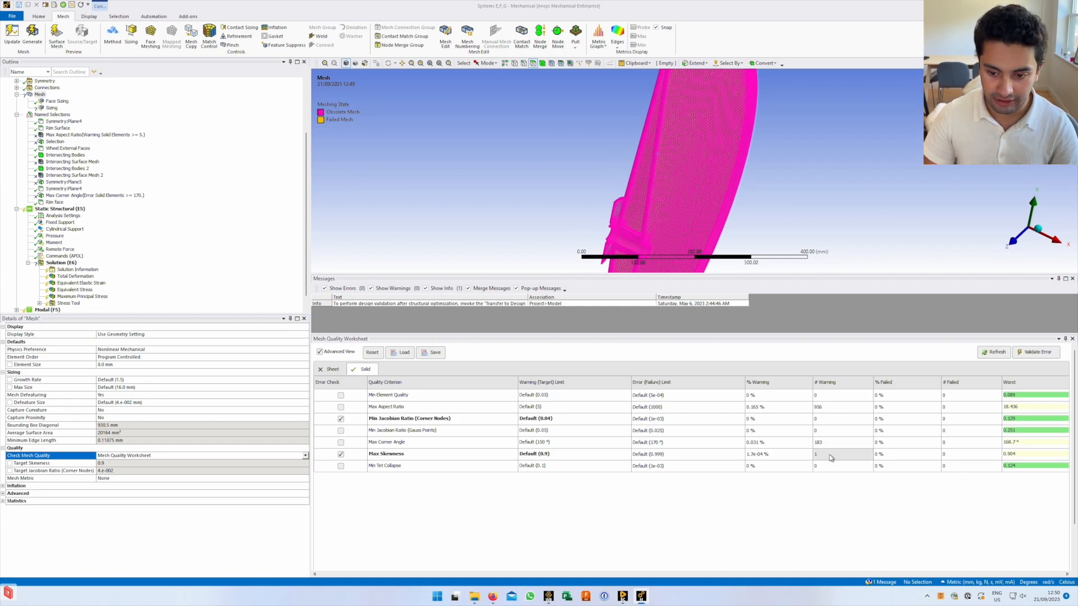
{"action": "left_click", "coordinate": [842, 412]}
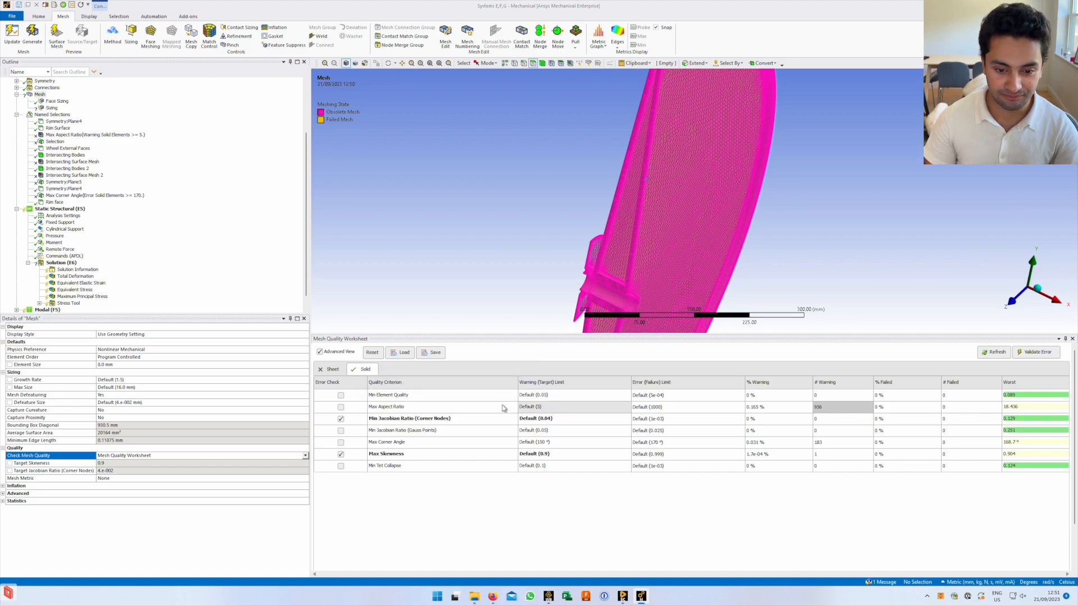
Create a named selection of the Max Aspect Ratio warning elements with Show Warning Elements
{"action": "right_click", "coordinate": [419, 405]}
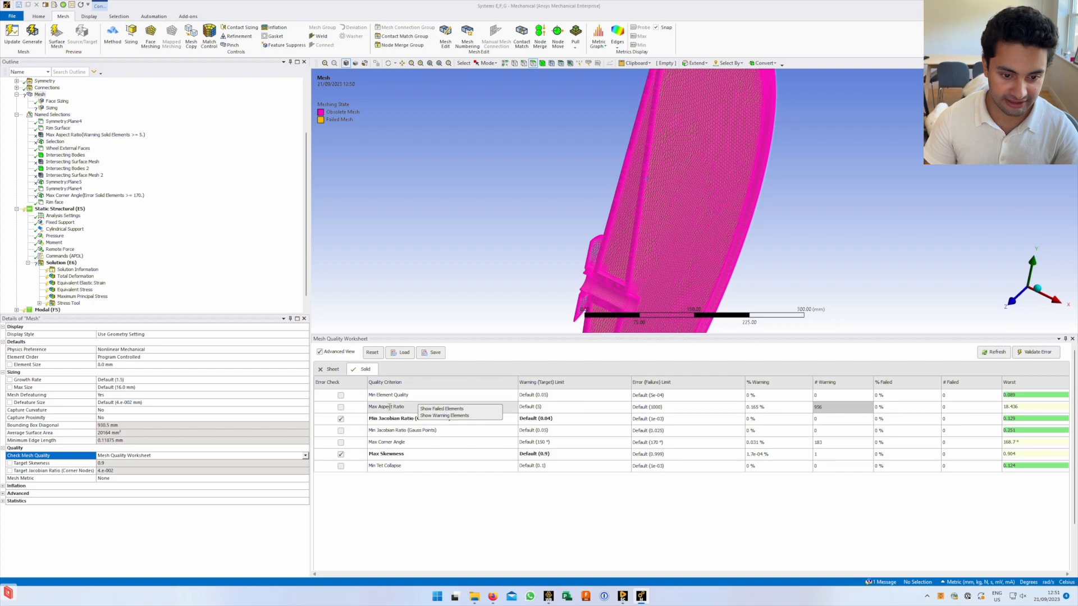
{"action": "left_click", "coordinate": [403, 407]}
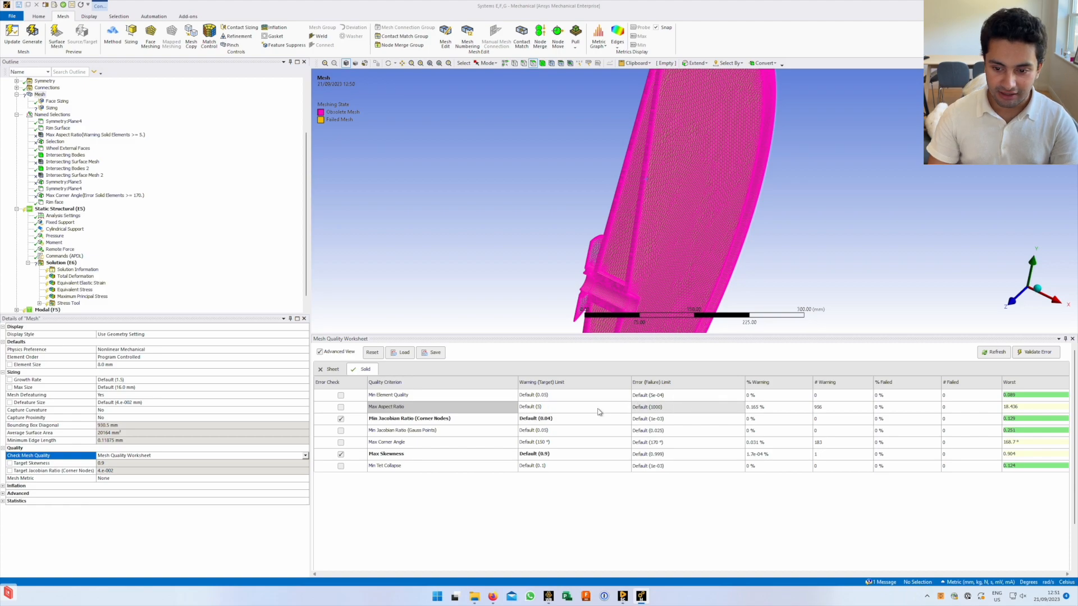
{"action": "mouse_move", "coordinate": [448, 408]}
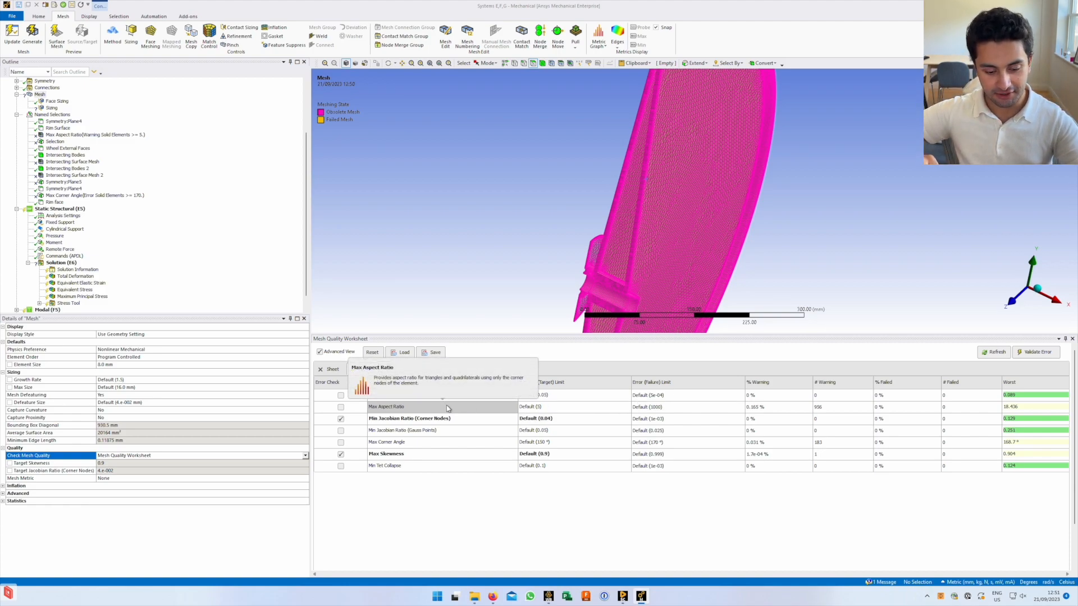
{"action": "right_click", "coordinate": [448, 408]}
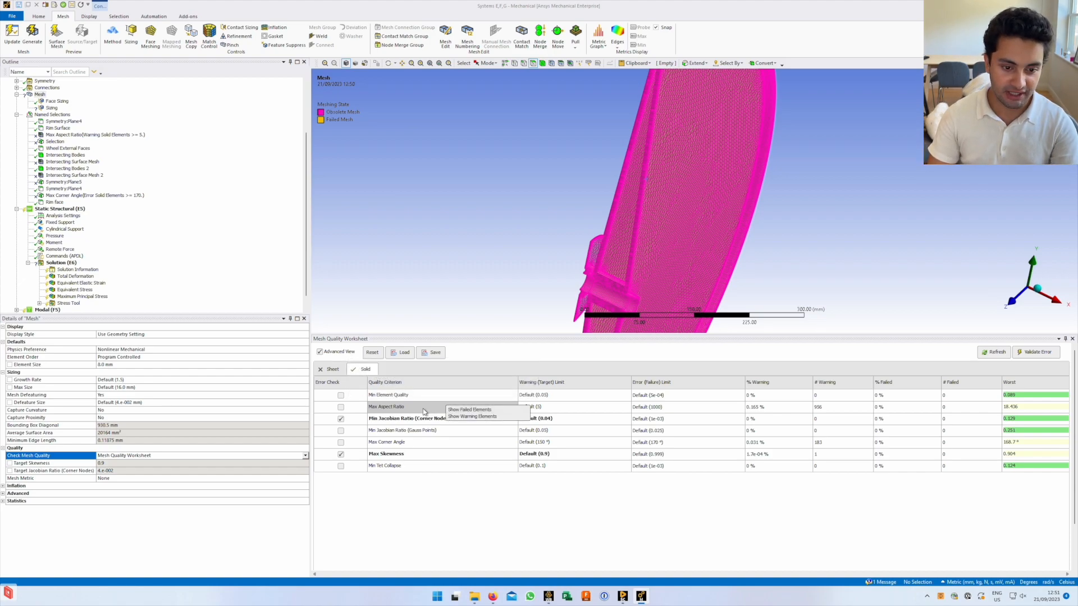
{"action": "left_click", "coordinate": [476, 416]}
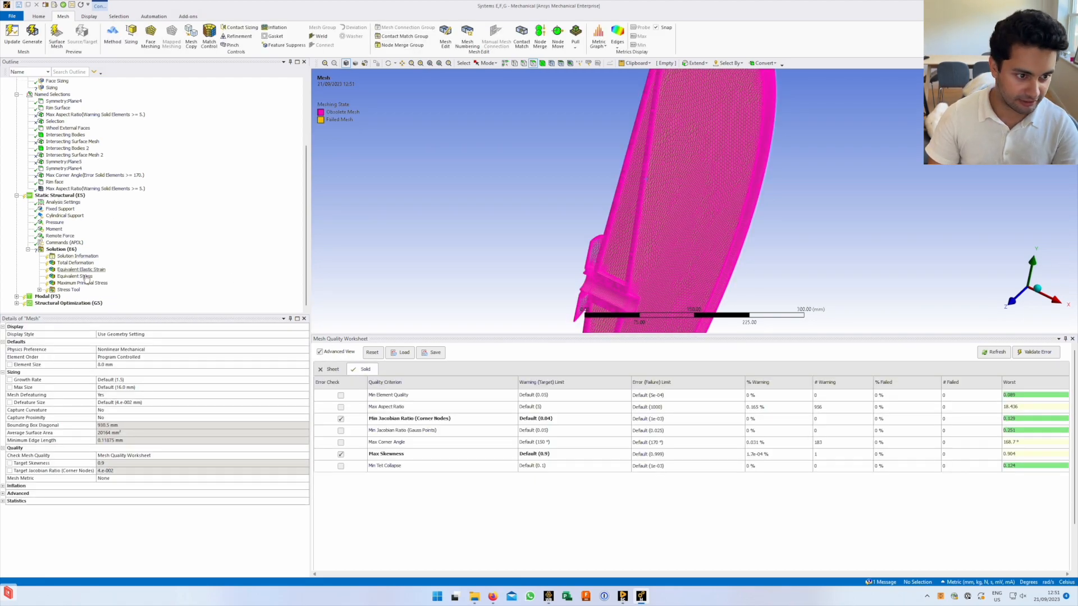
{"action": "scroll", "coordinate": [79, 259], "scroll_direction": "up", "scroll_amount": 1}
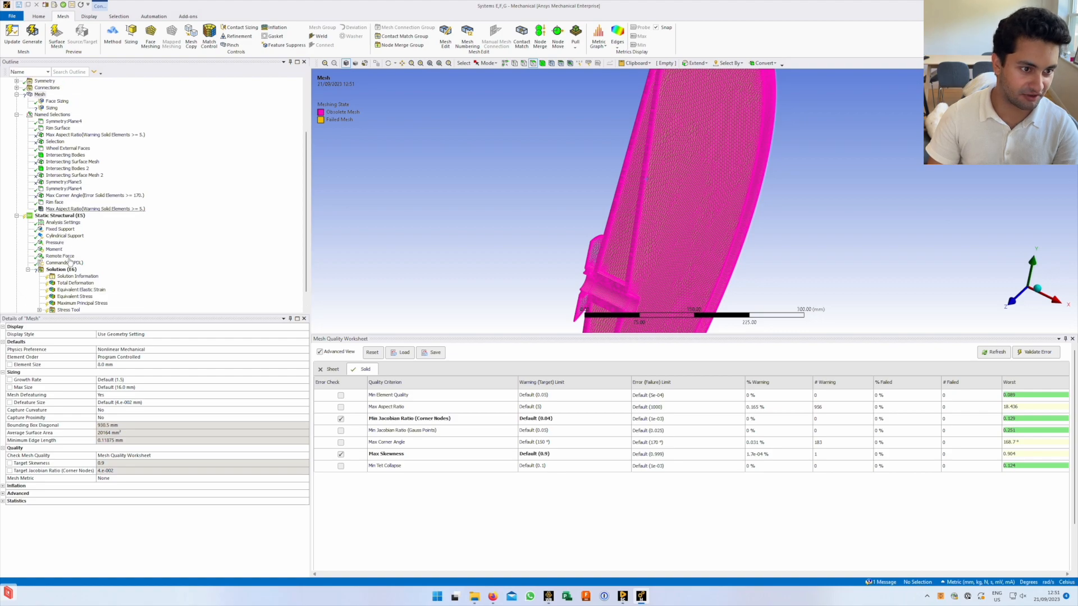
Display the Max Aspect Ratio named selection in an enlarged 3D view, zooming toward the hub
{"action": "left_click", "coordinate": [60, 210]}
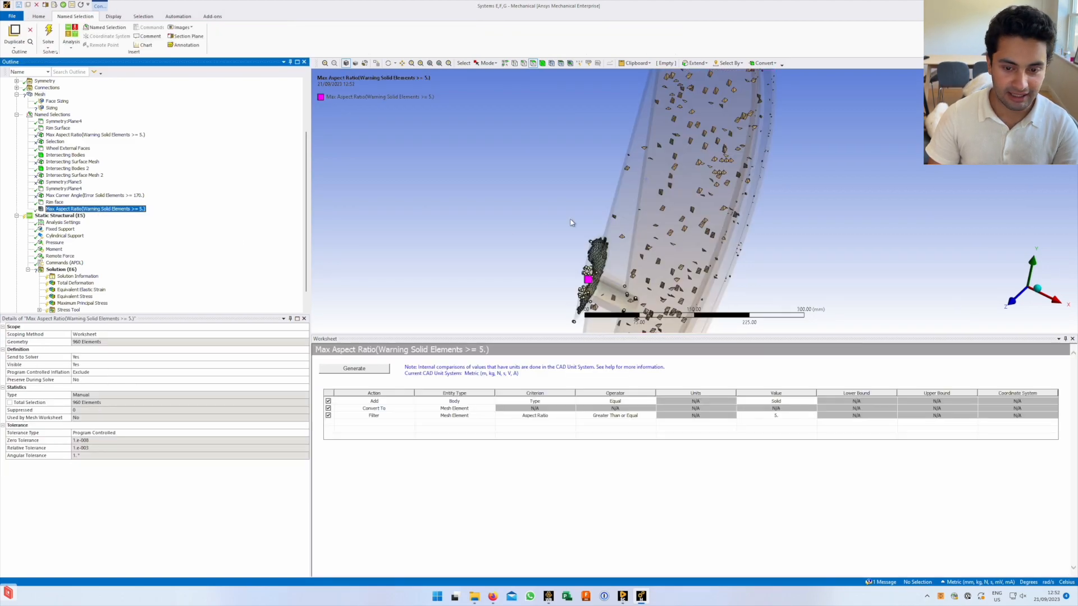
{"action": "left_click_drag", "start_coordinate": [935, 335], "coordinate": [921, 418]}
{"action": "scroll", "coordinate": [635, 295], "scroll_direction": "down", "scroll_amount": 5}
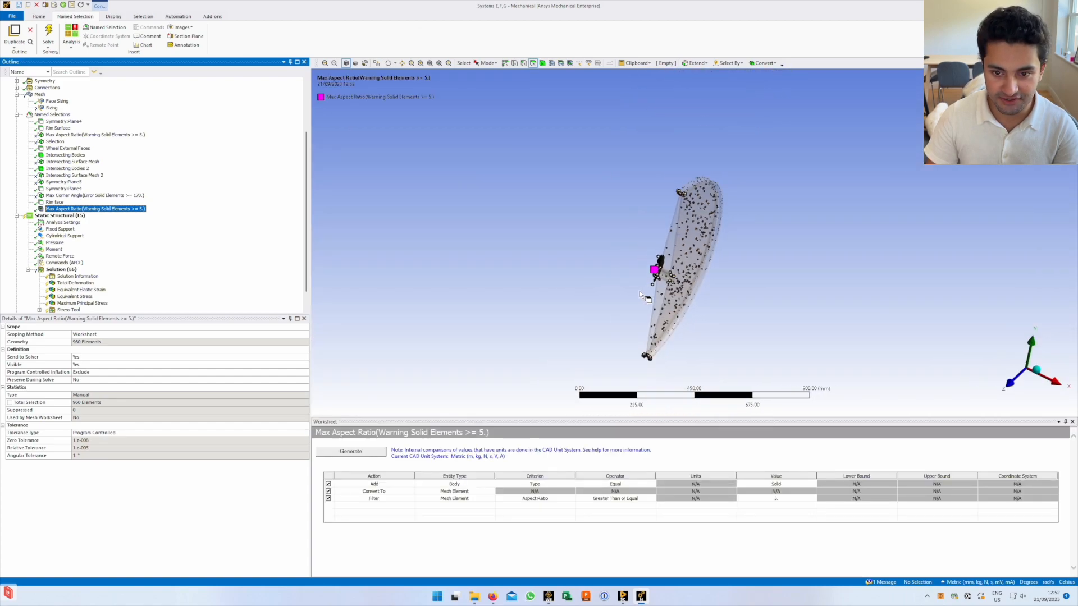
{"action": "middle_click_drag", "start_coordinate": [607, 262], "coordinate": [562, 261]}
{"action": "right_click_drag", "start_coordinate": [562, 261], "coordinate": [685, 333]}
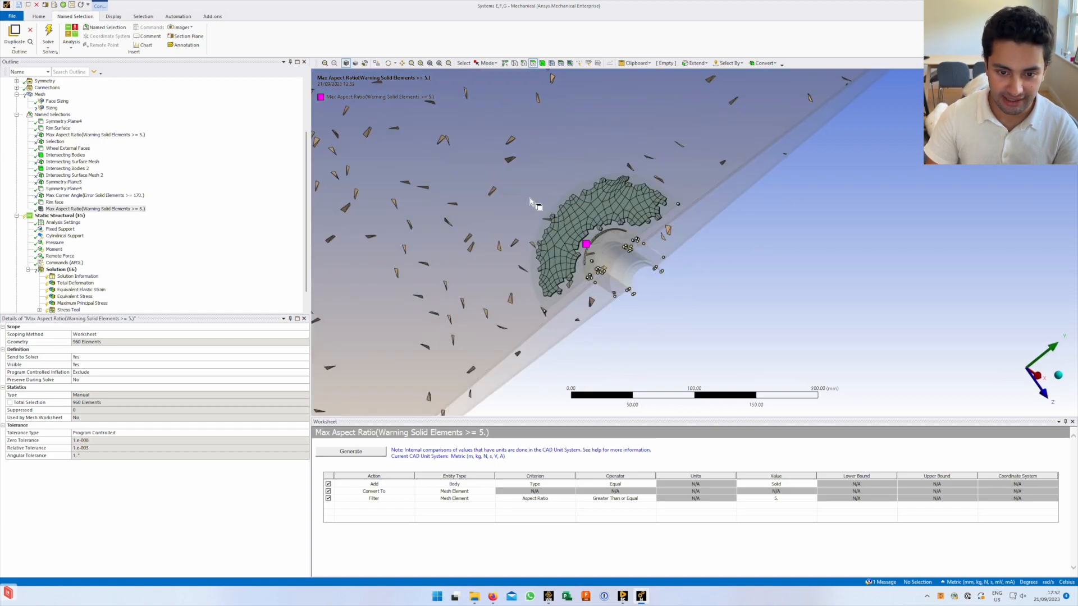
{"action": "middle_click_drag", "start_coordinate": [573, 220], "coordinate": [596, 236]}
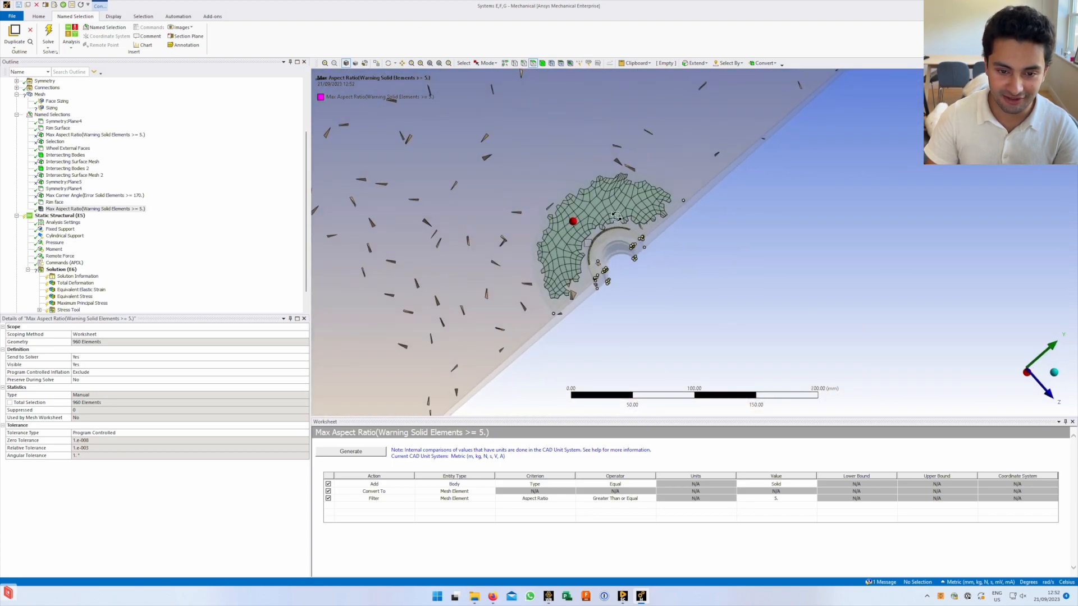
{"action": "right_click_drag", "start_coordinate": [514, 163], "coordinate": [723, 301]}
{"action": "middle_click_drag", "start_coordinate": [594, 270], "coordinate": [613, 216]}
Orbit and zoom around the rim to inspect how the 960 warning elements spread
{"action": "scroll", "coordinate": [590, 280], "scroll_direction": "up", "scroll_amount": 2}
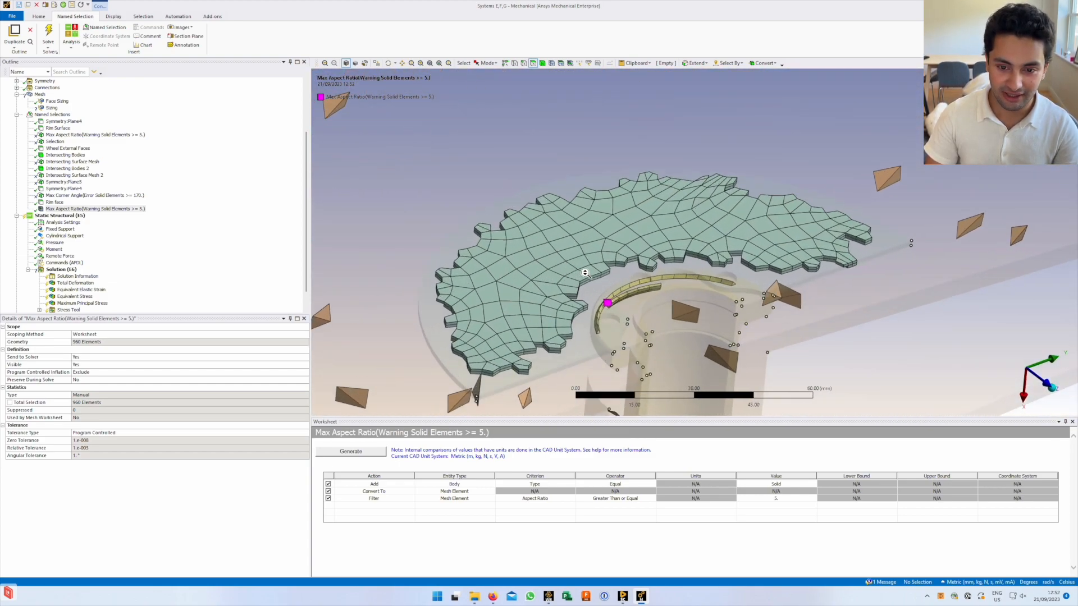
{"action": "scroll", "coordinate": [650, 254], "scroll_direction": "up", "scroll_amount": 2}
{"action": "middle_click_drag", "start_coordinate": [540, 298], "coordinate": [785, 269]}
{"action": "scroll", "coordinate": [646, 274], "scroll_direction": "down", "scroll_amount": 2}
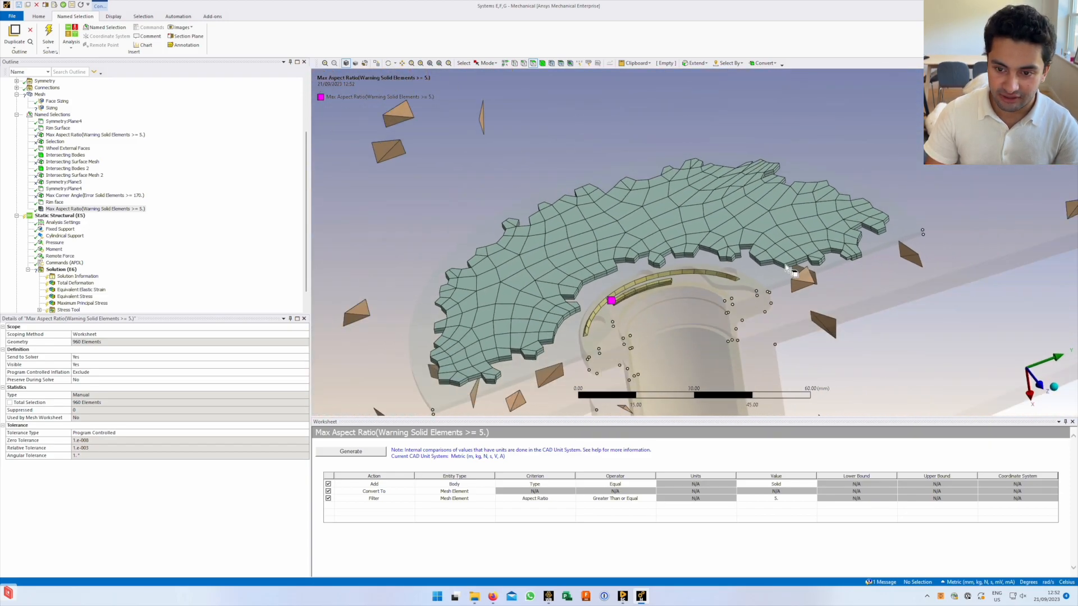
{"action": "mouse_move", "coordinate": [548, 294]}
{"action": "middle_mouse_down"}
{"action": "mouse_move", "coordinate": [561, 278]}
{"action": "mouse_move", "coordinate": [569, 291]}
{"action": "middle_mouse_up"}
{"action": "scroll", "coordinate": [569, 291], "scroll_direction": "down", "scroll_amount": 2}
{"action": "scroll", "coordinate": [569, 291], "scroll_direction": "down", "scroll_amount": 7}
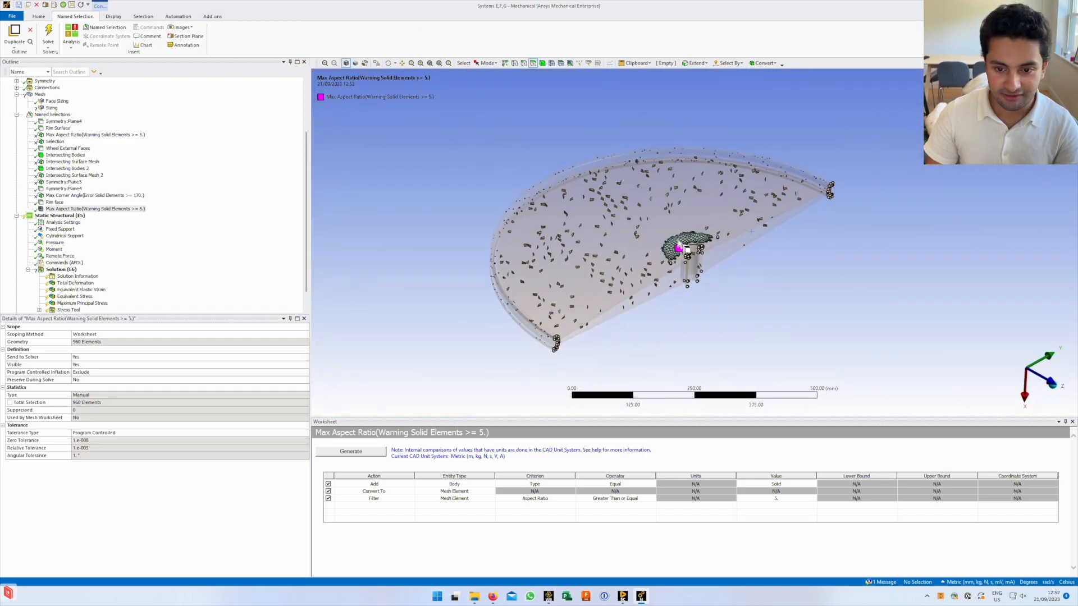
{"action": "mouse_move", "coordinate": [673, 251]}
{"action": "middle_mouse_down"}
{"action": "mouse_move", "coordinate": [658, 256]}
{"action": "mouse_move", "coordinate": [668, 269]}
{"action": "middle_mouse_up"}
{"action": "mouse_move", "coordinate": [714, 234]}
{"action": "middle_mouse_down"}
{"action": "mouse_move", "coordinate": [678, 232]}
{"action": "mouse_move", "coordinate": [592, 168]}
{"action": "mouse_move", "coordinate": [624, 193]}
{"action": "mouse_move", "coordinate": [595, 207]}
{"action": "middle_mouse_up"}
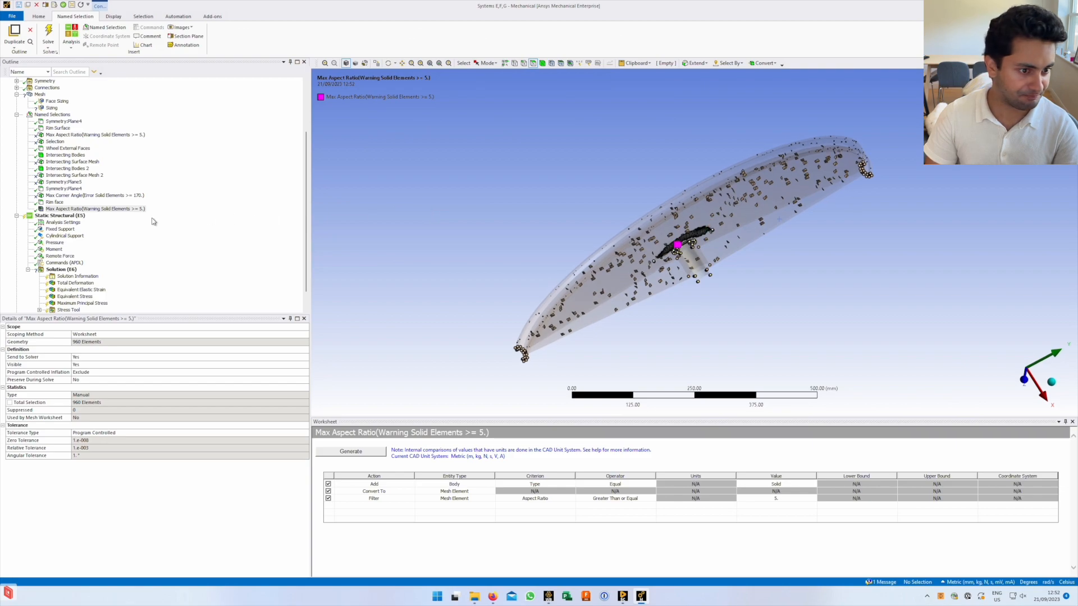
{"action": "scroll", "coordinate": [54, 261], "scroll_direction": "down", "scroll_amount": 1}
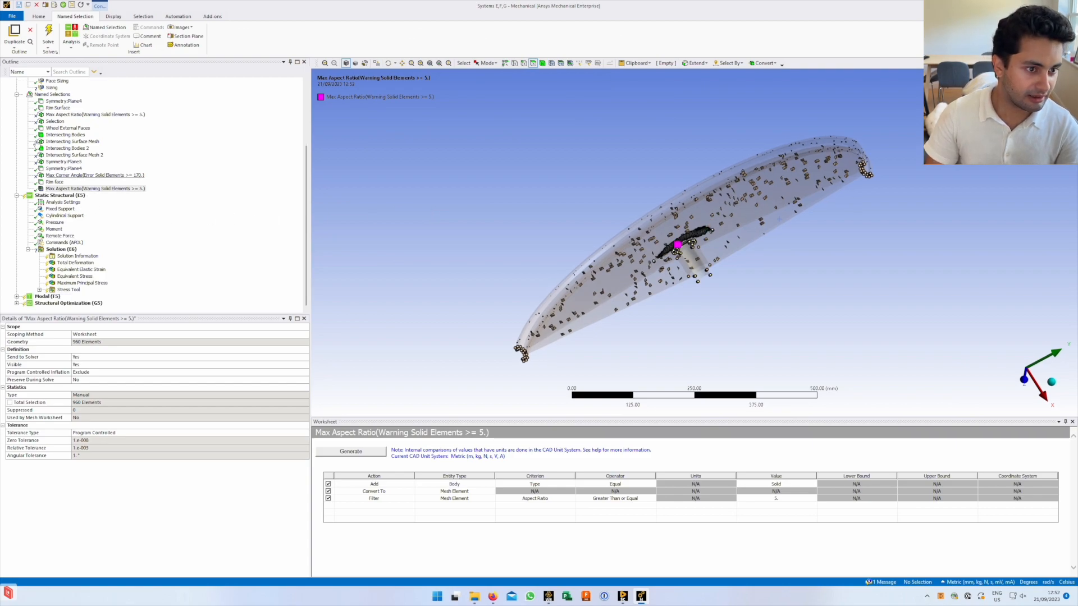
{"action": "scroll", "coordinate": [37, 147], "scroll_direction": "up", "scroll_amount": 5}
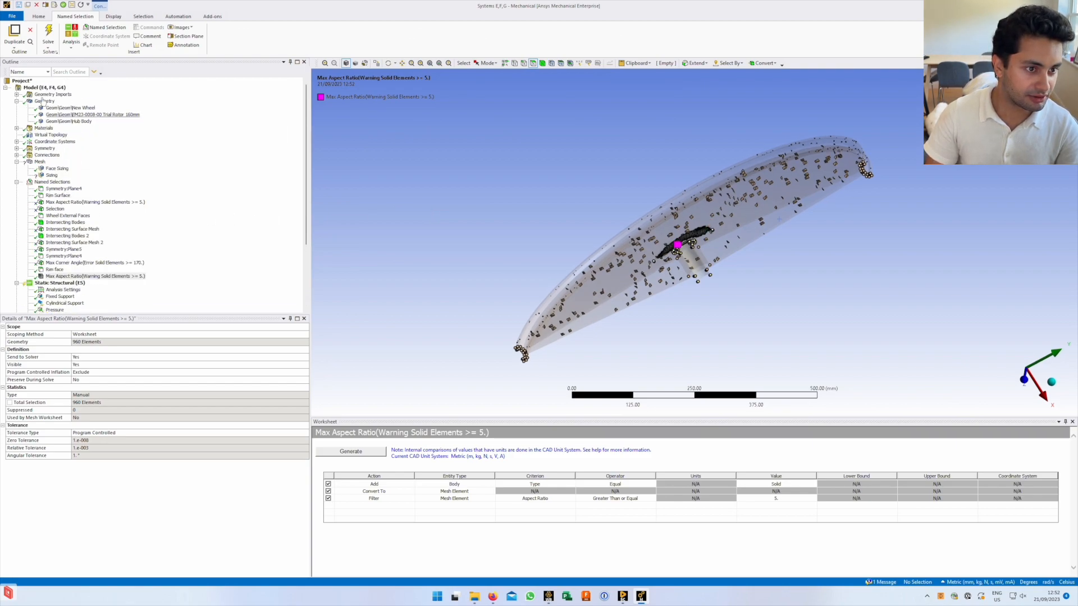
From the mesh quality worksheet, create a named selection of Max Corner Angle warning elements (≥150°)
{"action": "left_click", "coordinate": [42, 162]}
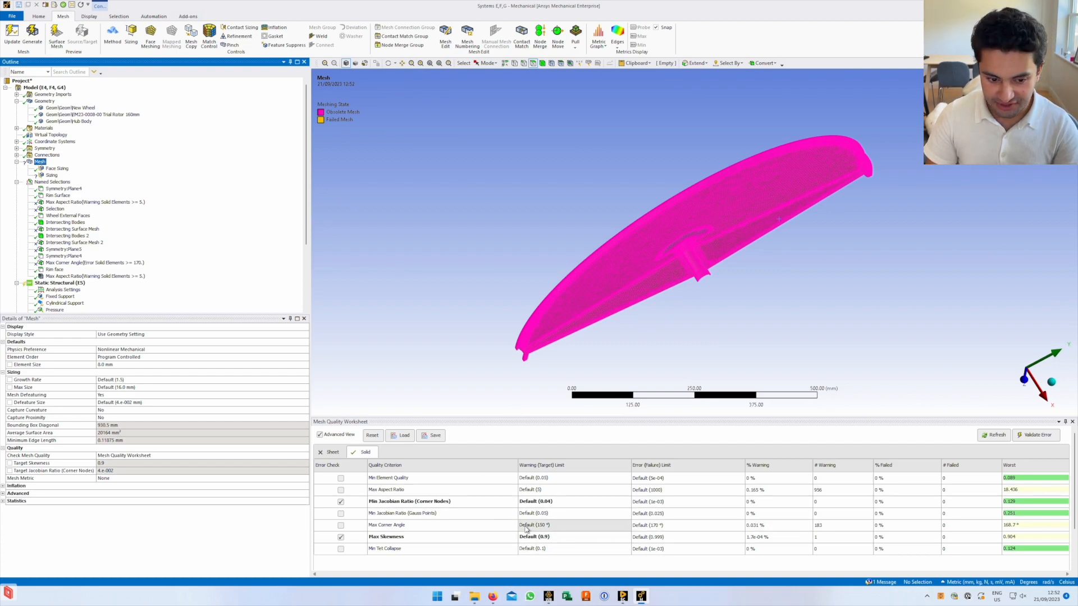
{"action": "left_click", "coordinate": [574, 528]}
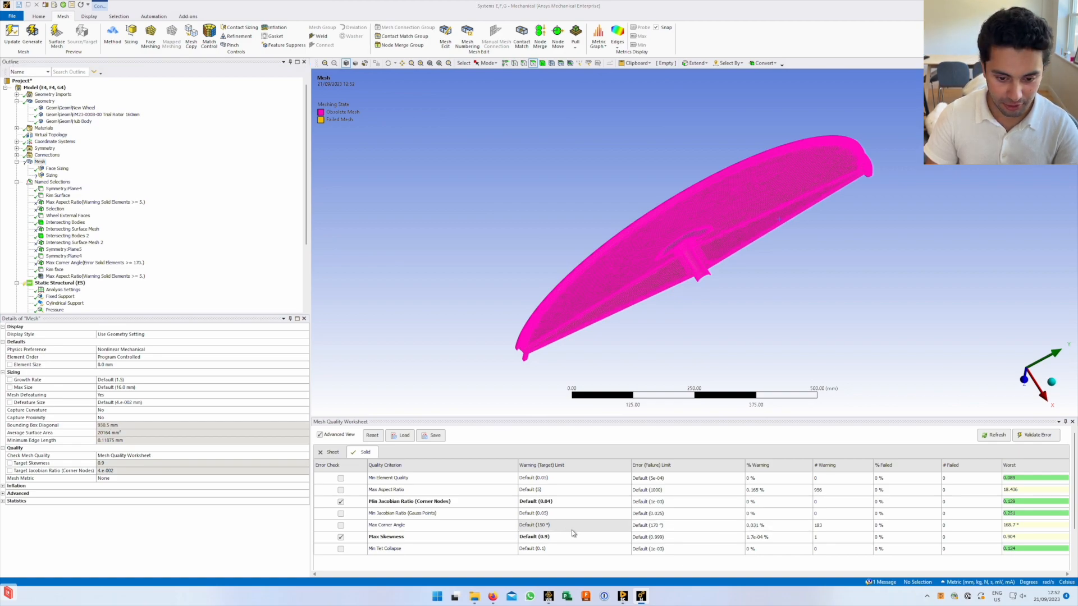
{"action": "right_click", "coordinate": [432, 529]}
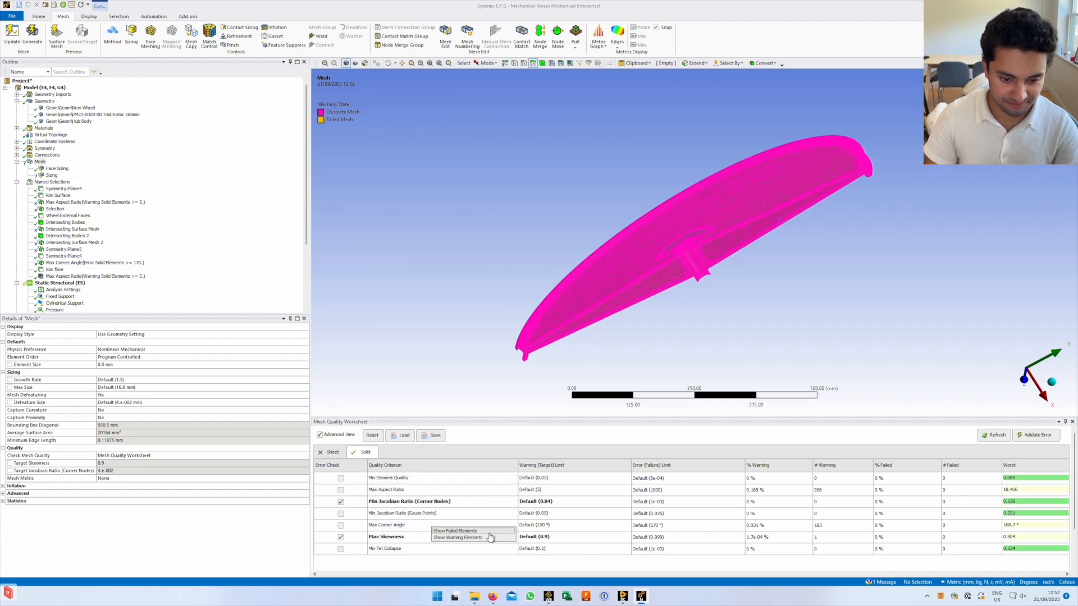
{"action": "left_click", "coordinate": [474, 538]}
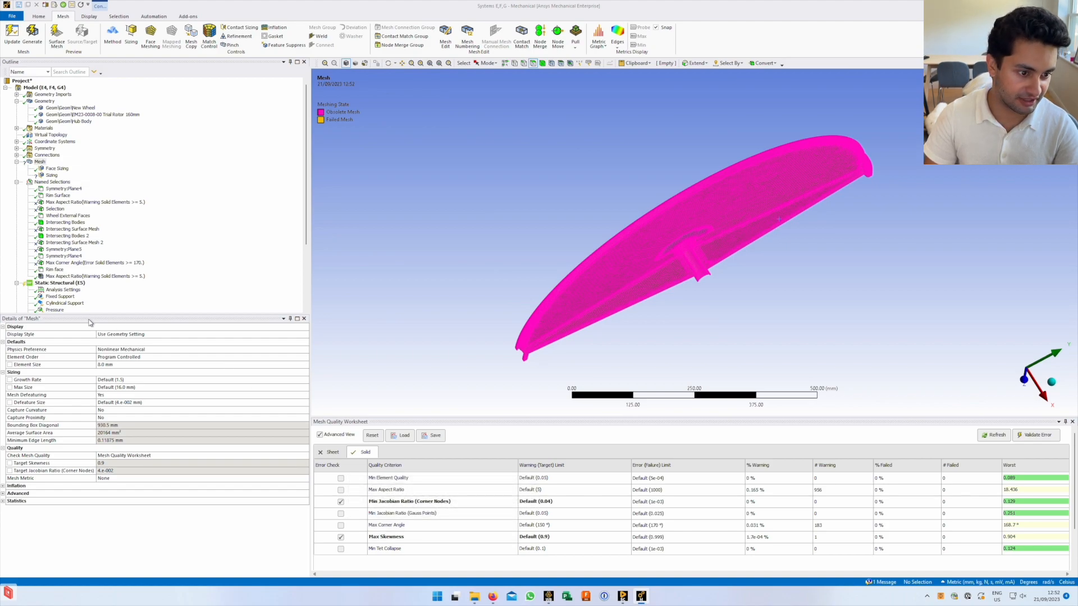
View the 184 Max Corner Angle elements on the rim, then display the Static Structural loads and supports
{"action": "left_click", "coordinate": [96, 202]}
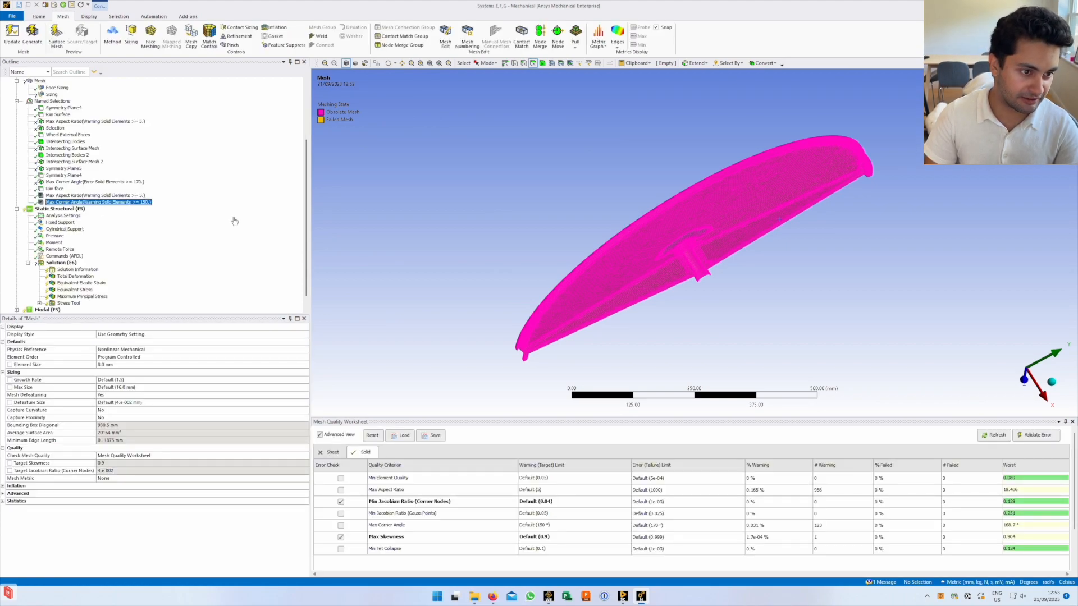
{"action": "middle_click_drag", "start_coordinate": [692, 257], "coordinate": [558, 257]}
{"action": "middle_click_drag", "start_coordinate": [719, 246], "coordinate": [641, 262], "text": "ctrl"}
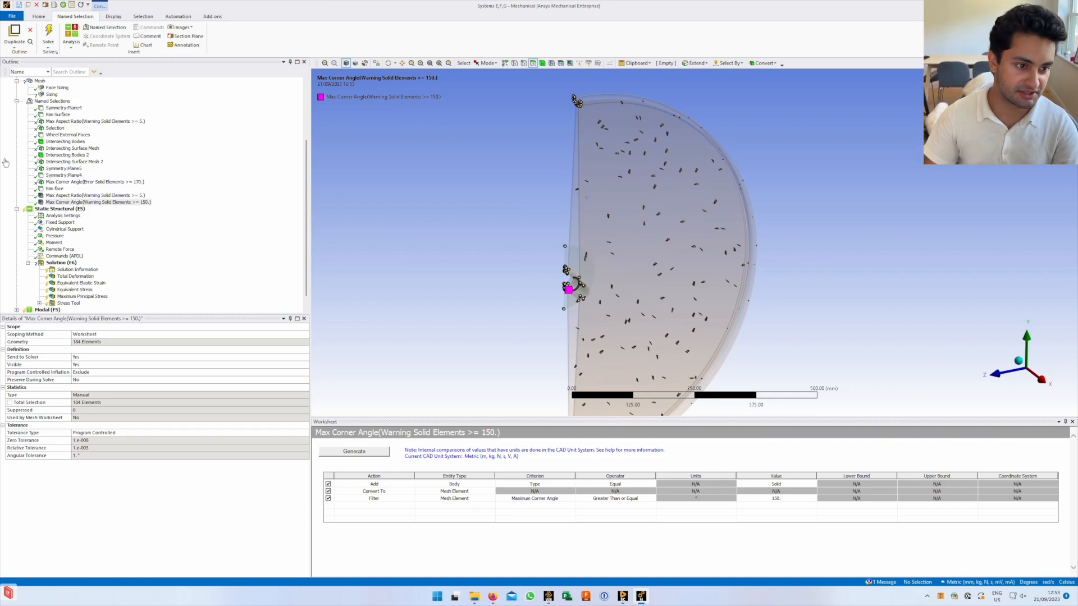
{"action": "scroll", "coordinate": [50, 211], "scroll_direction": "down", "scroll_amount": 1}
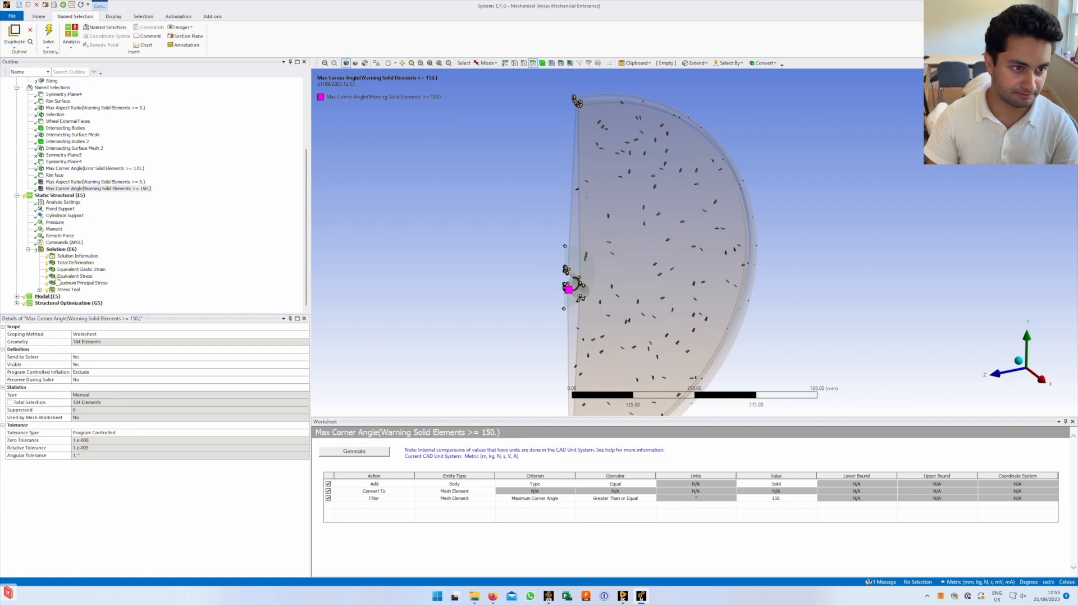
{"action": "left_click", "coordinate": [48, 196]}
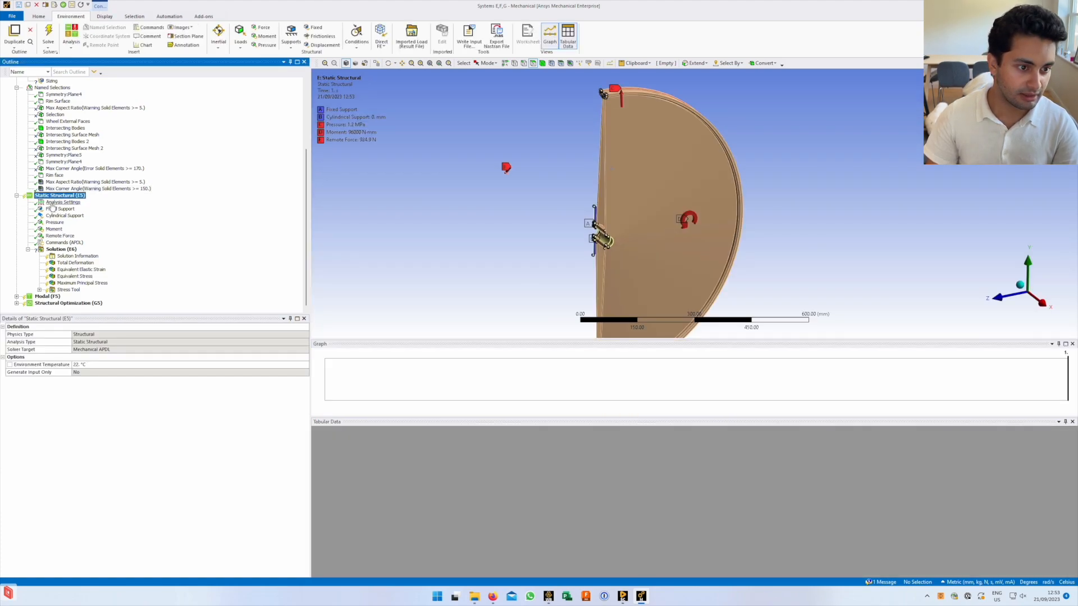
{"action": "scroll", "coordinate": [51, 209], "scroll_direction": "up", "scroll_amount": 5}
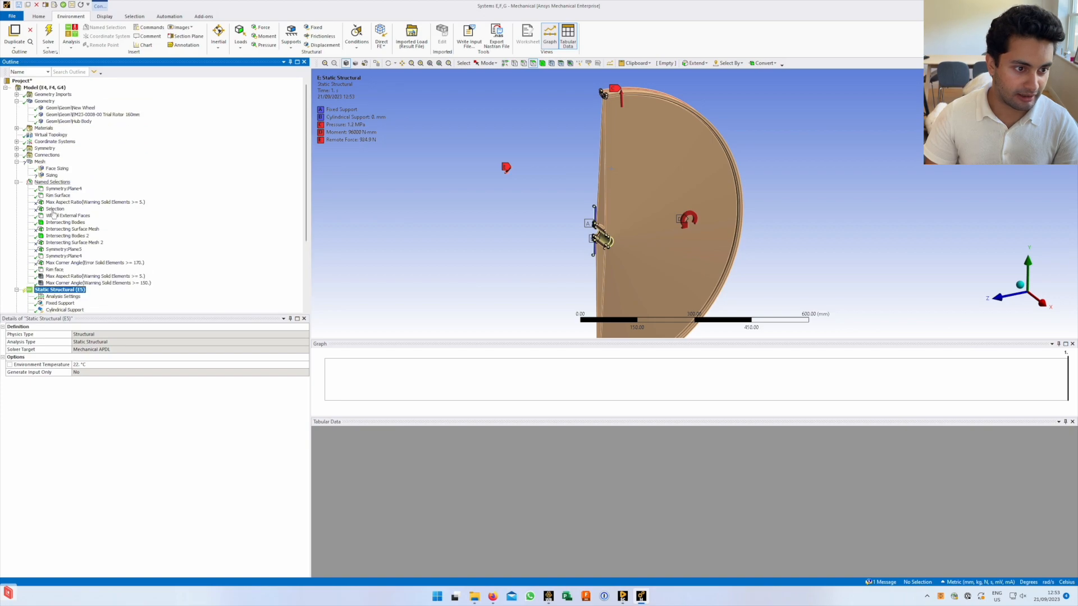
Collapse Named Selections and Mesh, then expand Connections and view its details
{"action": "left_click", "coordinate": [17, 183]}
{"action": "left_click", "coordinate": [16, 163]}
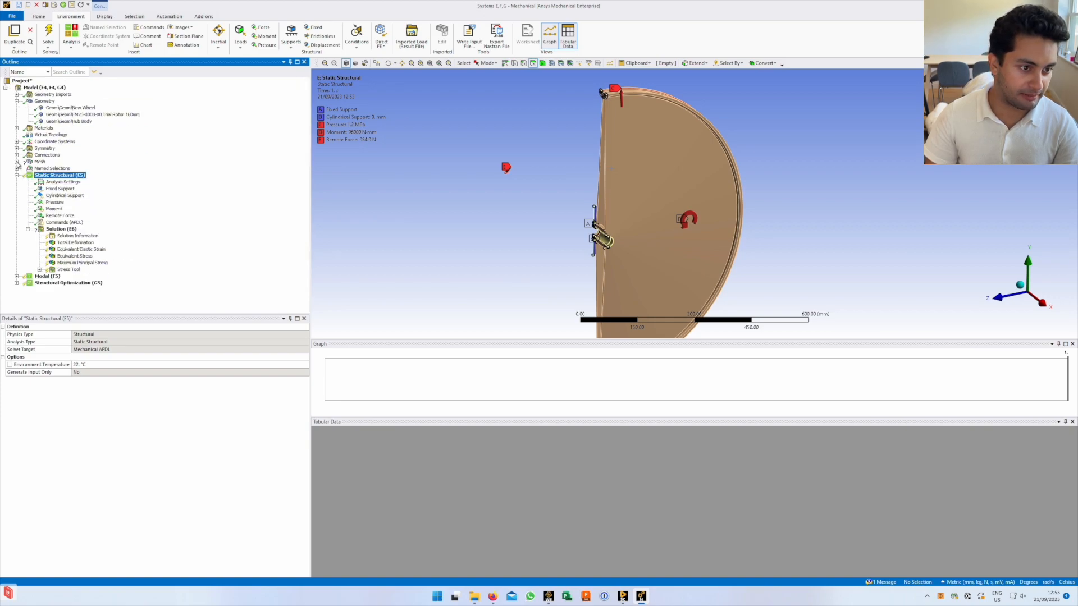
{"action": "left_click", "coordinate": [17, 156]}
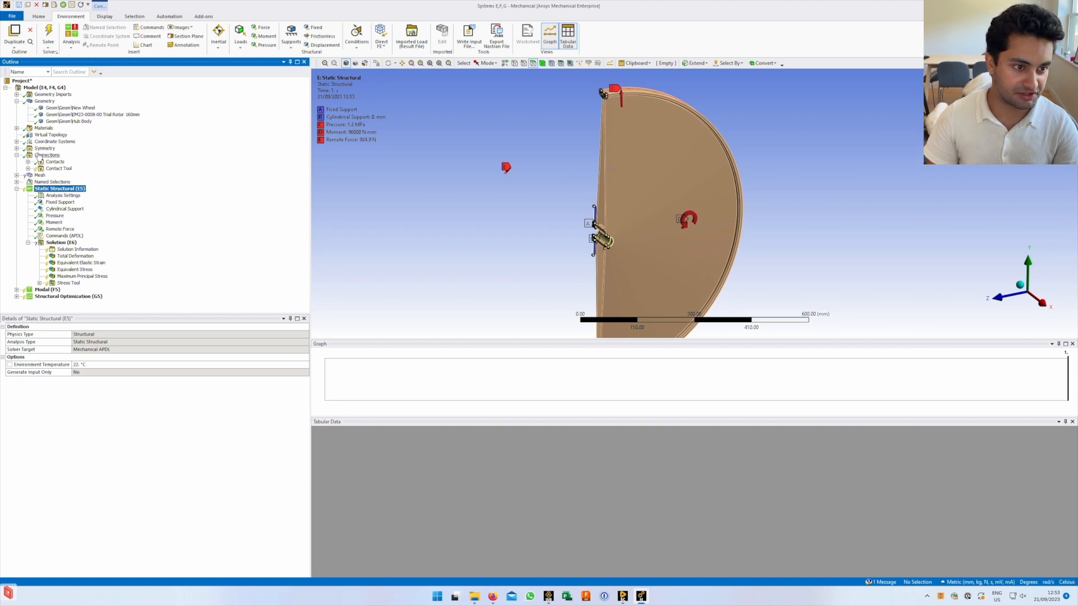
{"action": "left_click", "coordinate": [46, 155]}
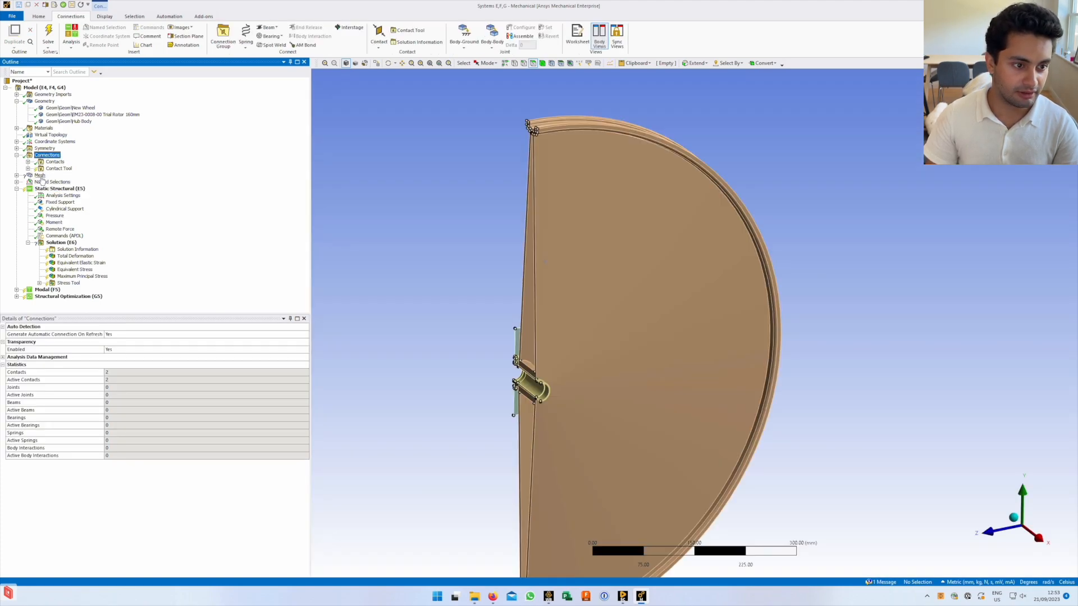
{"action": "left_click", "coordinate": [40, 175]}
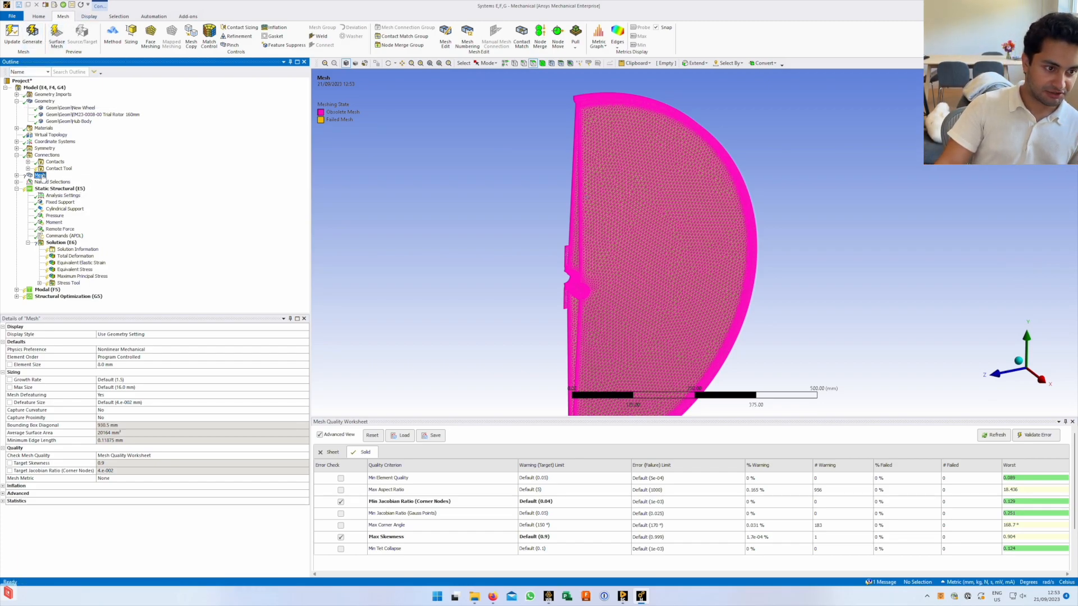
{"action": "right_click", "coordinate": [42, 177]}
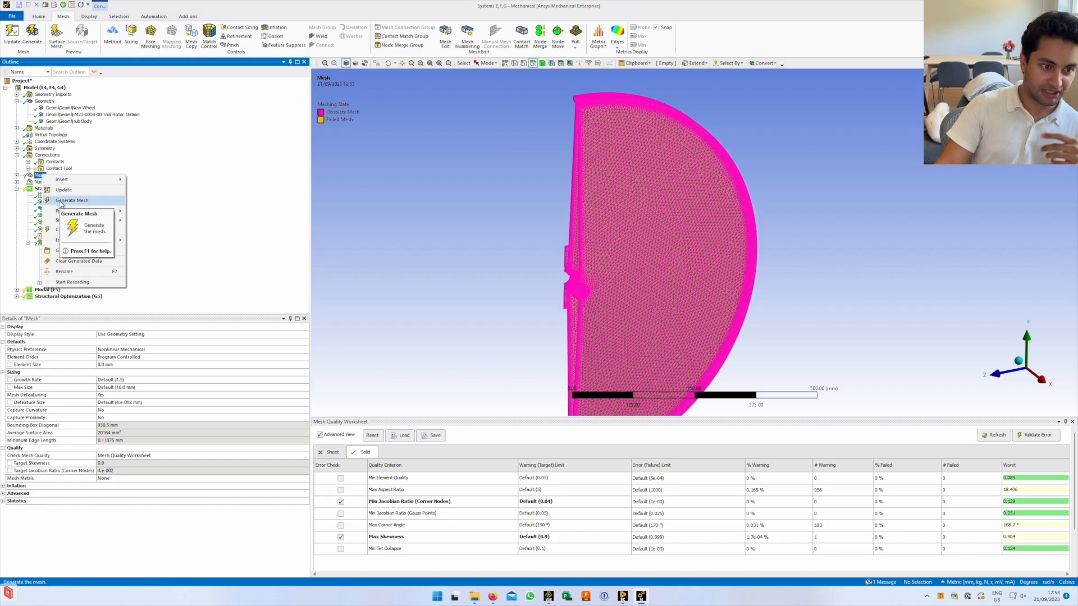
{"action": "left_click", "coordinate": [248, 189]}
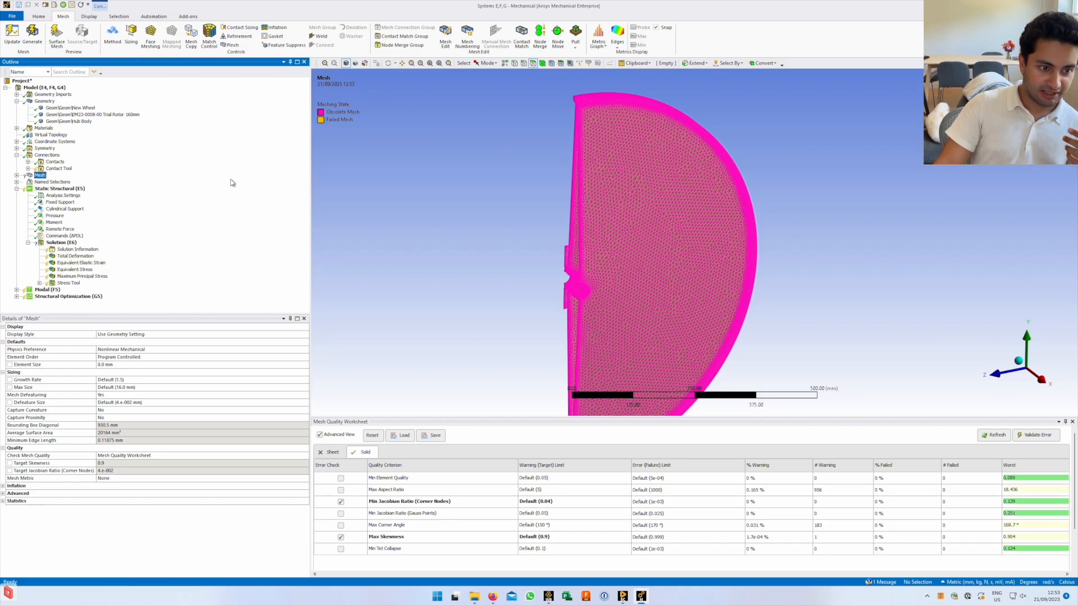
{"action": "left_click", "coordinate": [46, 156]}
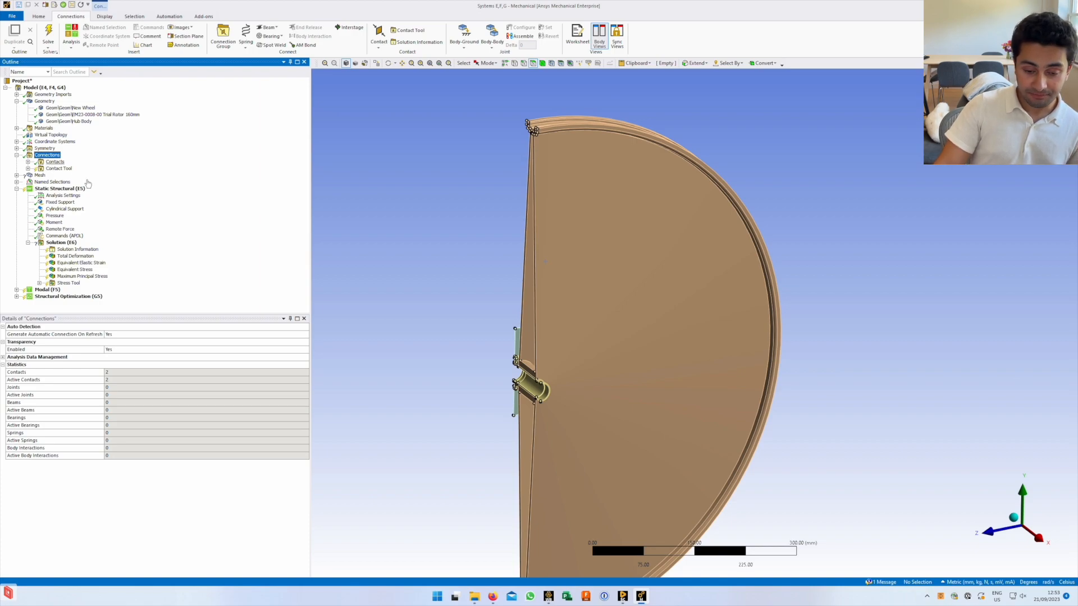
Expand Contacts to list both contact regions and show the 0.1 mm auto-detection settings
{"action": "left_click", "coordinate": [27, 162]}
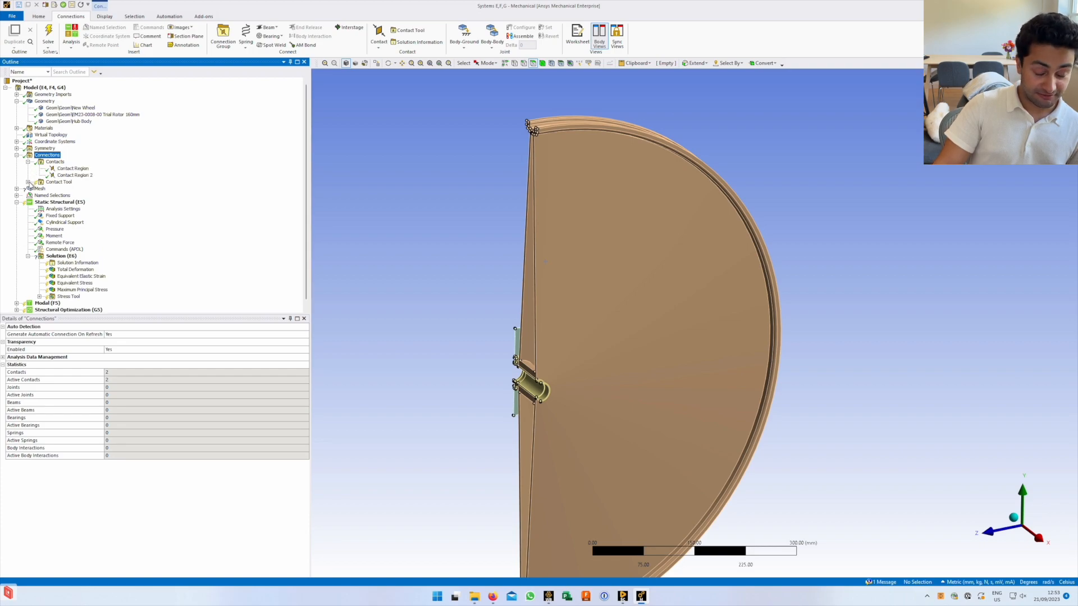
{"action": "middle_click_drag", "start_coordinate": [554, 382], "coordinate": [614, 352]}
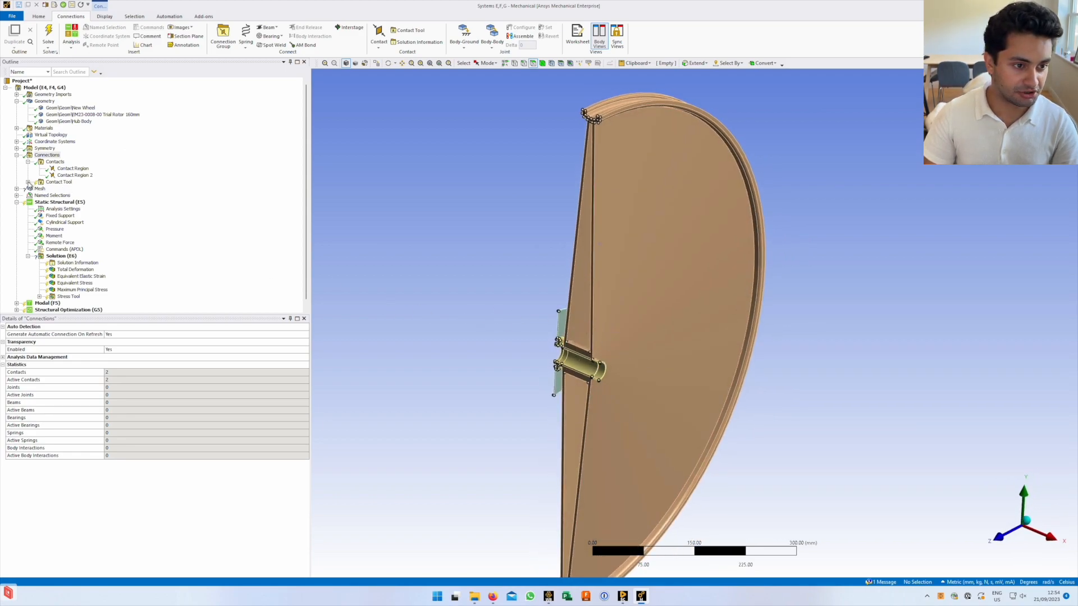
{"action": "left_click", "coordinate": [55, 162]}
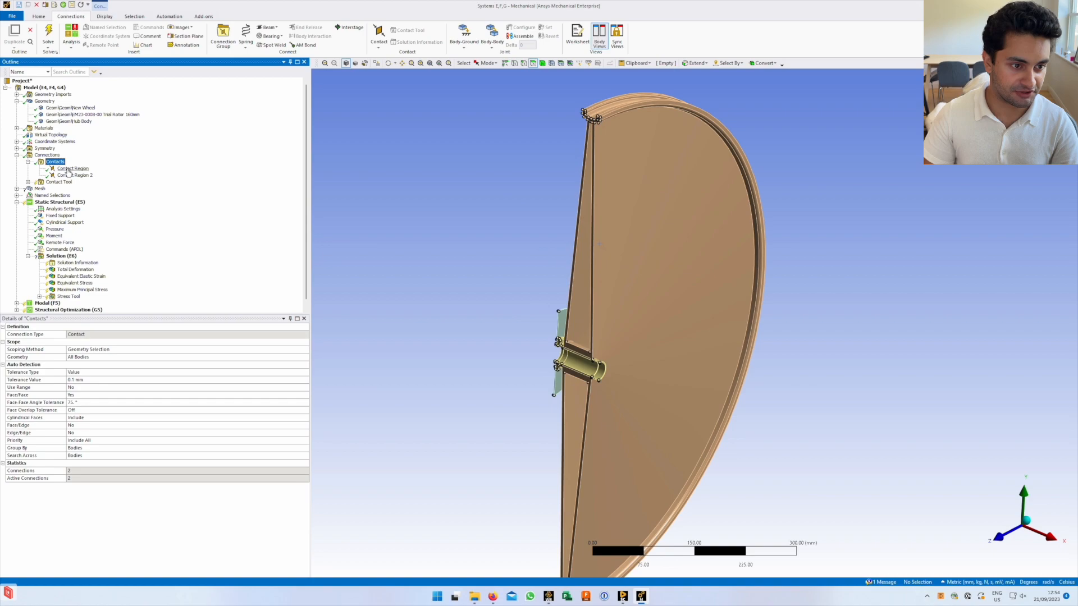
Inspect the first Contact Region's faces, rotating and zooming the contact and target body previews
{"action": "left_click", "coordinate": [68, 169]}
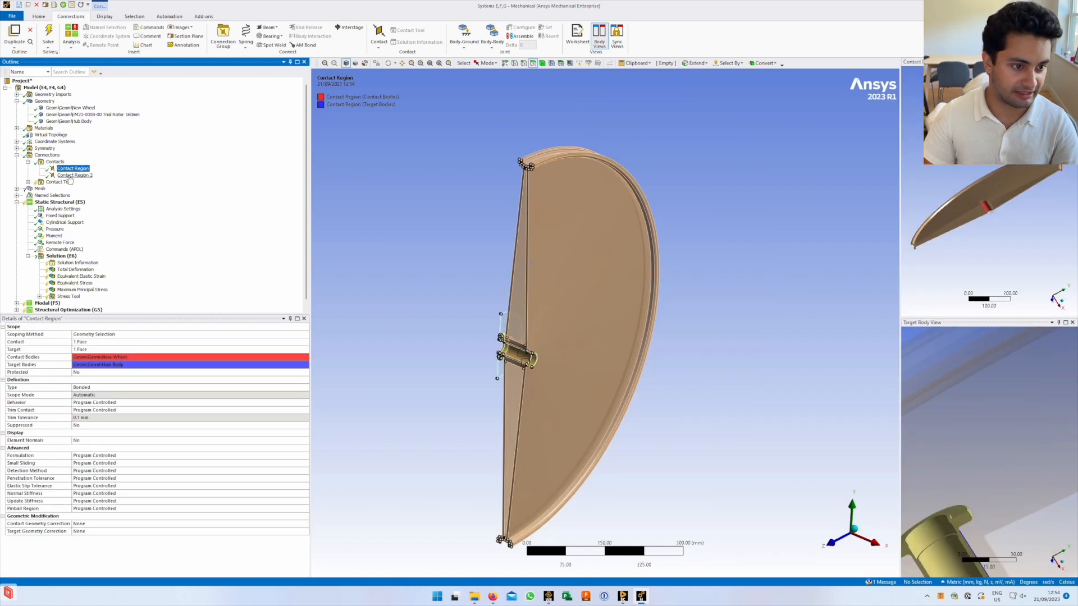
{"action": "left_click", "coordinate": [69, 176]}
{"action": "left_click", "coordinate": [70, 169]}
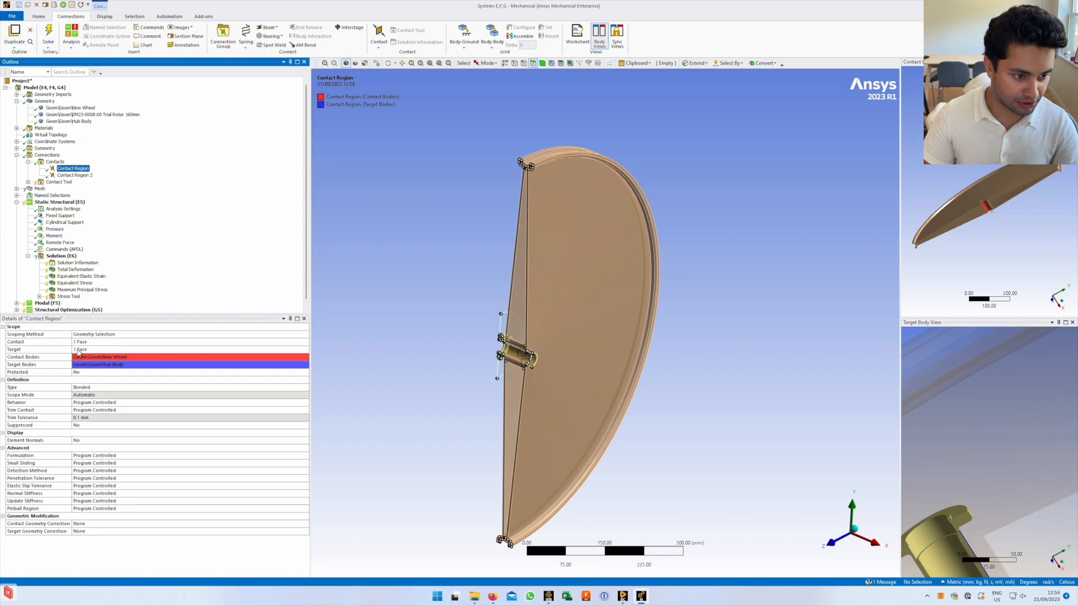
{"action": "middle_click_drag", "start_coordinate": [1024, 223], "coordinate": [960, 199]}
{"action": "scroll", "coordinate": [959, 197], "scroll_direction": "up", "scroll_amount": 5}
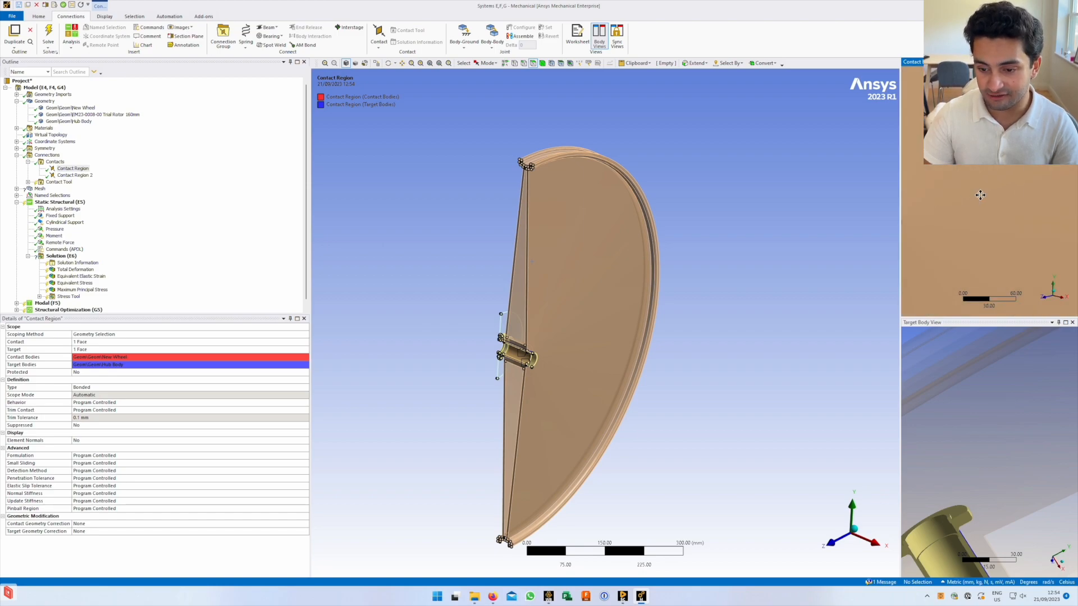
{"action": "scroll", "coordinate": [960, 197], "scroll_direction": "up", "scroll_amount": 5}
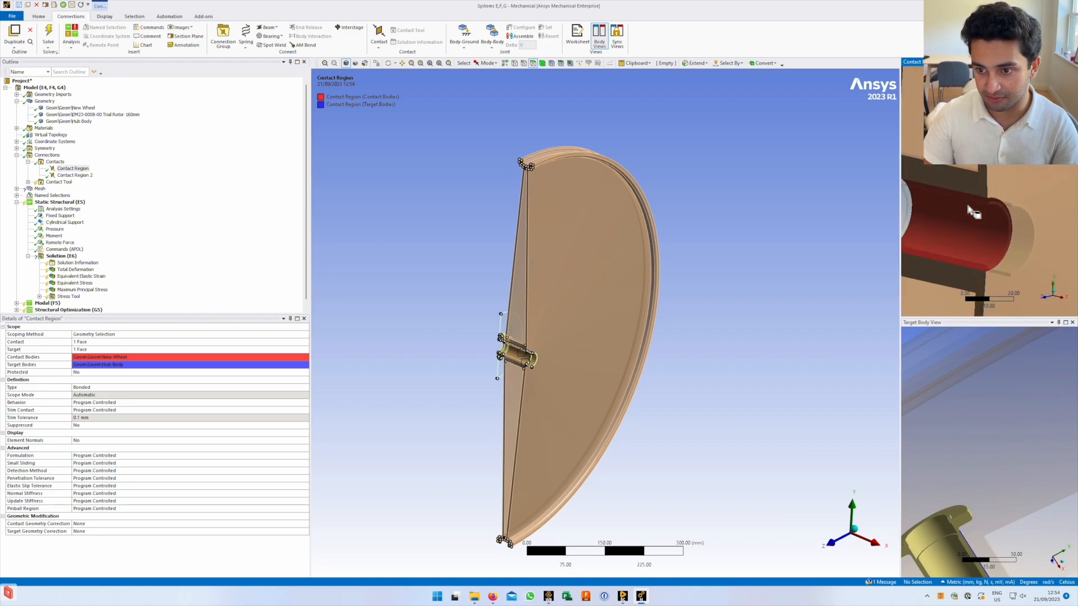
{"action": "middle_click_drag", "start_coordinate": [959, 198], "coordinate": [1023, 237]}
{"action": "mouse_move", "coordinate": [989, 501]}
{"action": "middle_mouse_down", "text": "ctrl"}
{"action": "mouse_move", "coordinate": [1001, 387]}
{"action": "mouse_move", "coordinate": [1001, 474]}
{"action": "mouse_move", "coordinate": [1019, 450]}
{"action": "mouse_move", "coordinate": [1006, 393]}
{"action": "mouse_move", "coordinate": [965, 368]}
{"action": "mouse_move", "coordinate": [1021, 472]}
{"action": "middle_mouse_up", "text": "ctrl"}
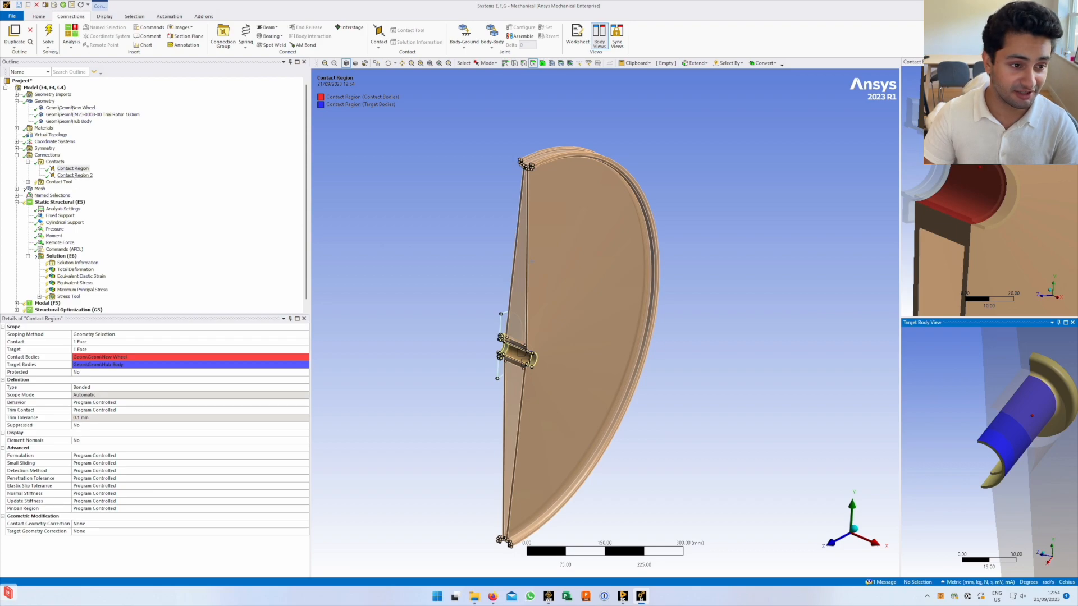
Show Contact Region 2 between the Trial Rotor 160mm and Hub Body, orbiting both previews
{"action": "left_click", "coordinate": [75, 175]}
{"action": "mouse_move", "coordinate": [958, 171]}
{"action": "middle_mouse_down"}
{"action": "mouse_move", "coordinate": [977, 163]}
{"action": "mouse_move", "coordinate": [950, 160]}
{"action": "middle_mouse_up"}
{"action": "middle_click_drag", "start_coordinate": [948, 122], "coordinate": [970, 167], "text": "ctrl"}
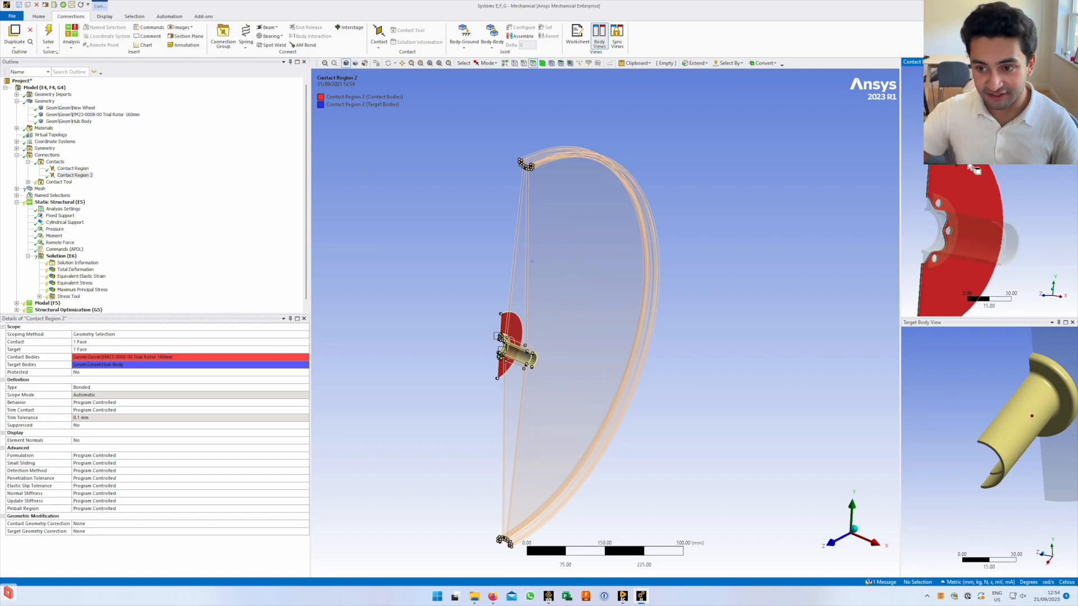
{"action": "middle_click_drag", "start_coordinate": [1053, 366], "coordinate": [955, 413]}
{"action": "mouse_move", "coordinate": [966, 405]}
{"action": "middle_mouse_down"}
{"action": "mouse_move", "coordinate": [936, 449]}
{"action": "mouse_move", "coordinate": [948, 462]}
{"action": "mouse_move", "coordinate": [964, 408]}
{"action": "middle_mouse_up"}
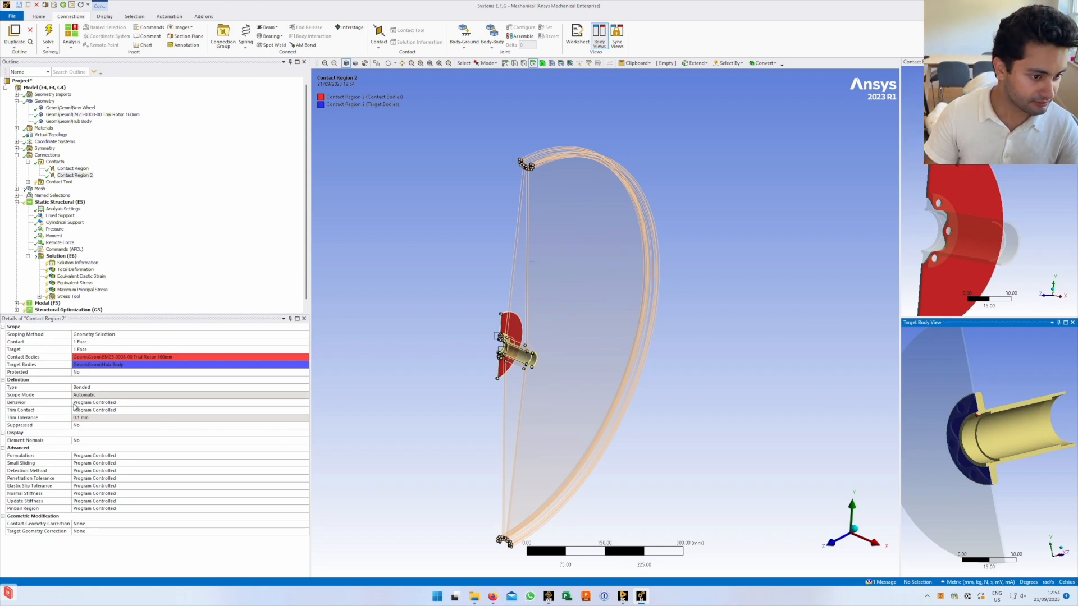
Review the contact Type options for Contact Region 2 and keep it Bonded
{"action": "left_click", "coordinate": [94, 388]}
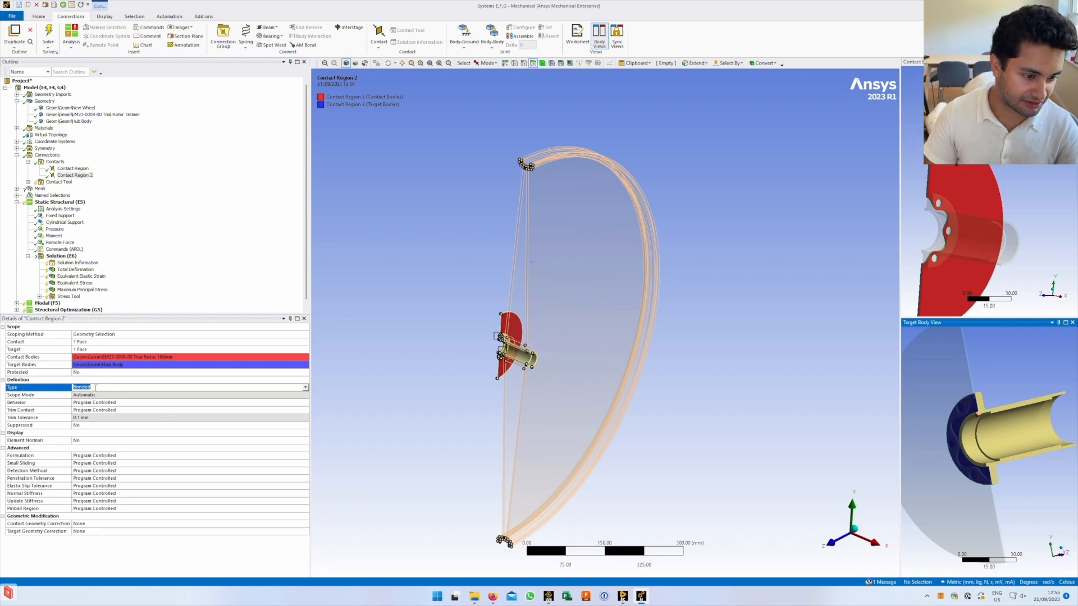
{"action": "left_click", "coordinate": [306, 388]}
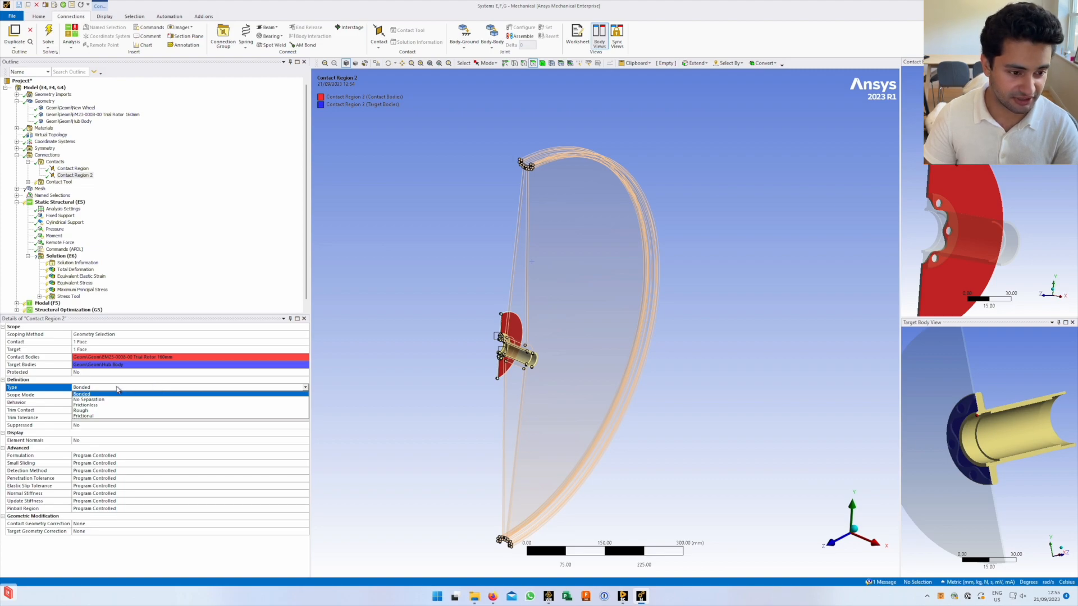
{"action": "left_click", "coordinate": [144, 388]}
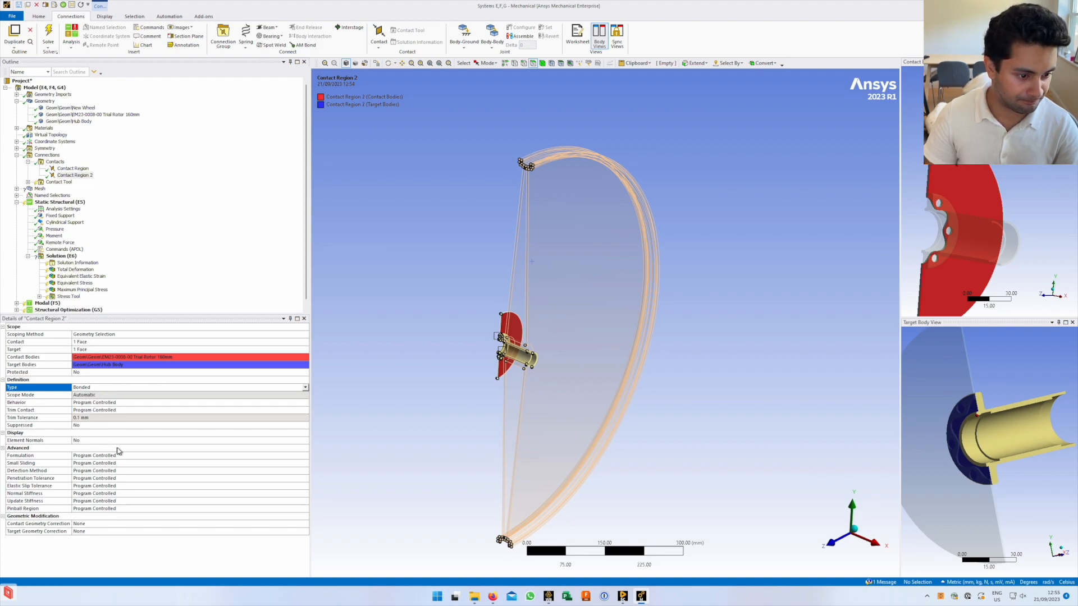
{"action": "left_click", "coordinate": [91, 380]}
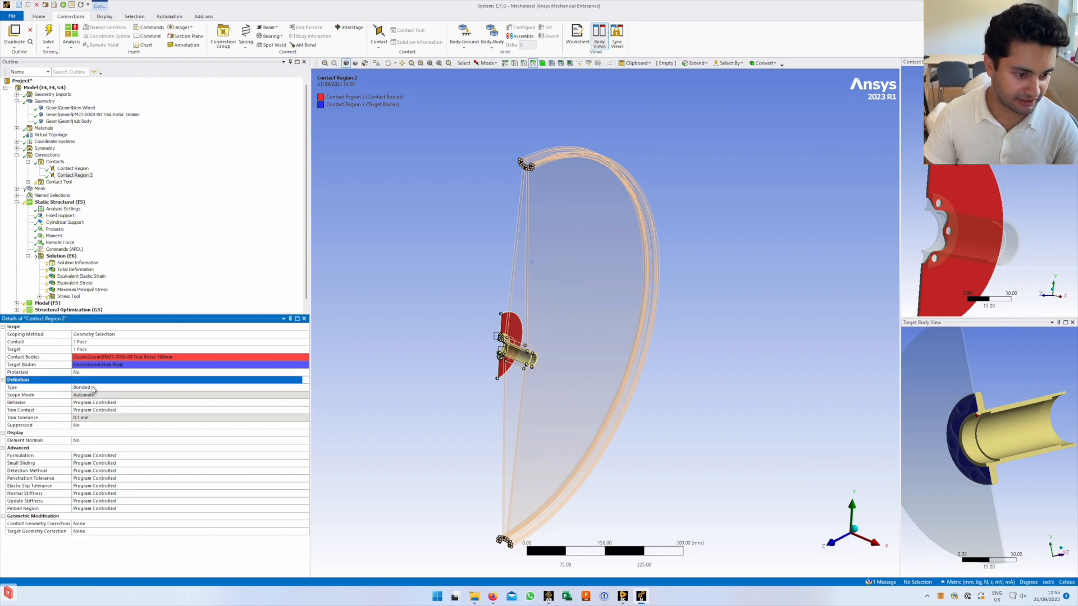
{"action": "left_click", "coordinate": [35, 388]}
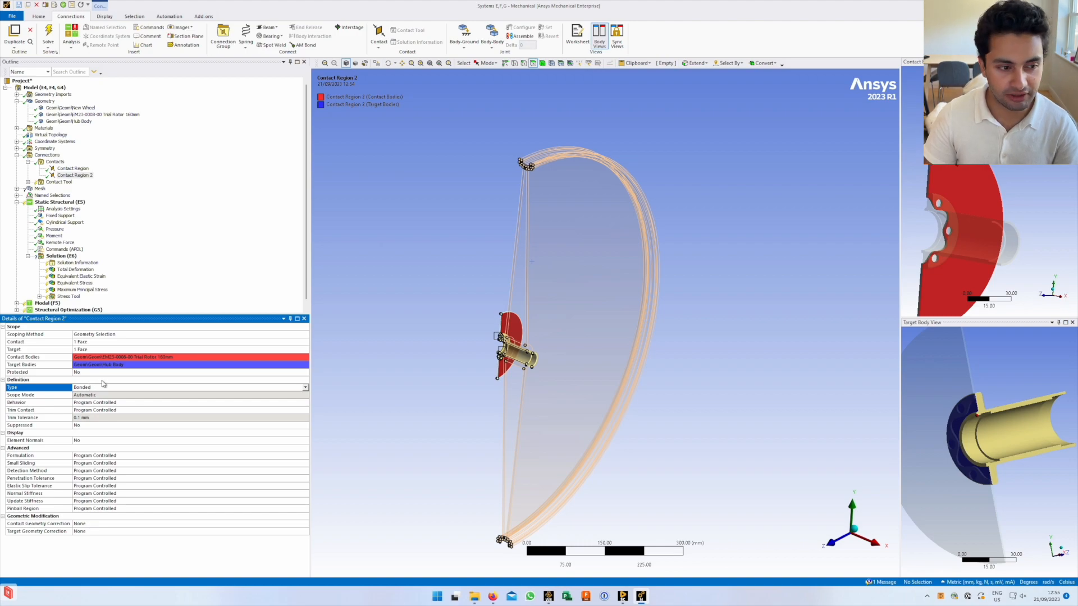
Inspect the existing contact tool's Initial Information and worksheet
{"action": "left_click", "coordinate": [27, 182]}
{"action": "left_click", "coordinate": [62, 188]}
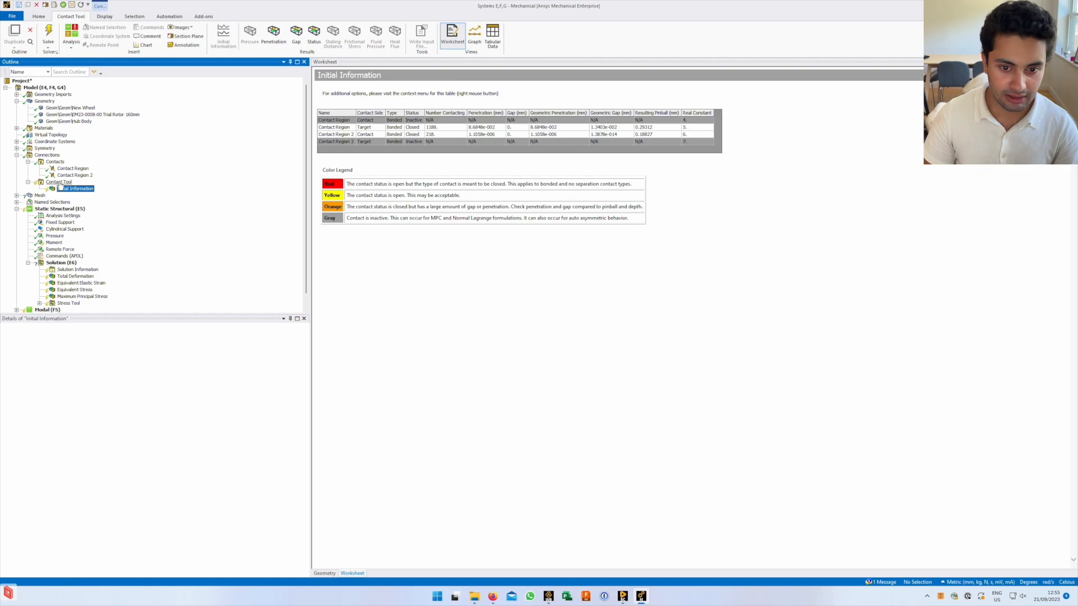
{"action": "left_click", "coordinate": [56, 183]}
{"action": "right_click", "coordinate": [52, 183]}
Insert Contact Tool 2 under Connections, its worksheet covering both contact regions
{"action": "left_click", "coordinate": [46, 155]}
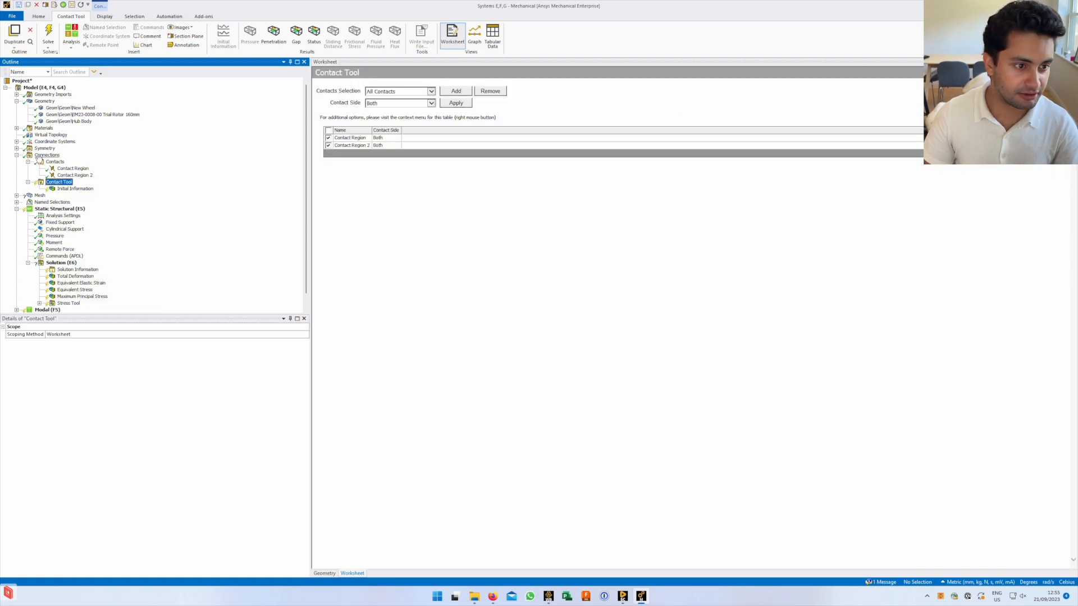
{"action": "right_click", "coordinate": [43, 155]}
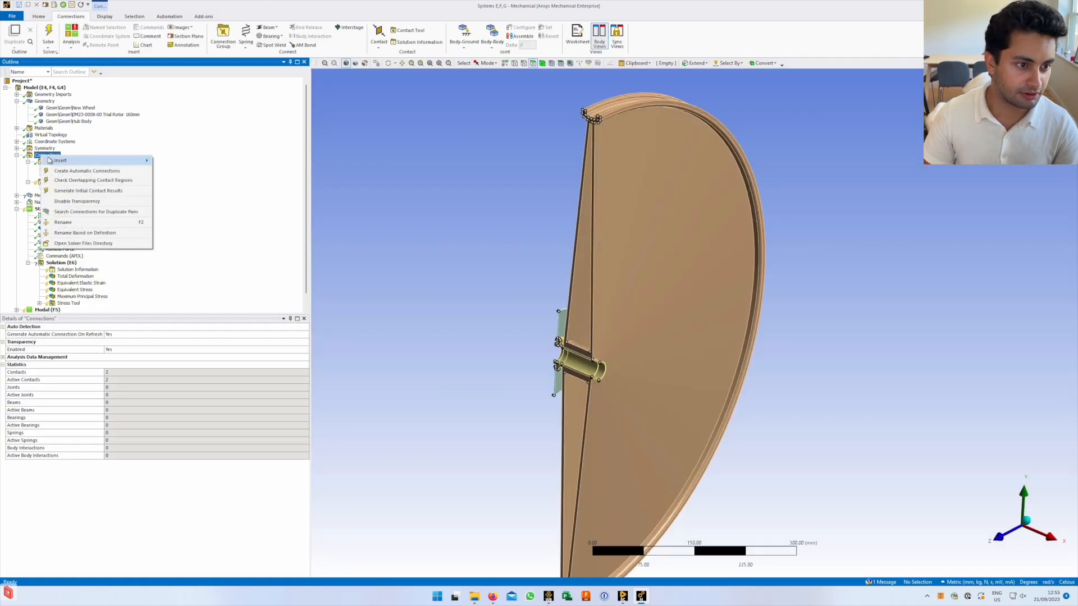
{"action": "left_click", "coordinate": [41, 156]}
{"action": "right_click", "coordinate": [41, 155]}
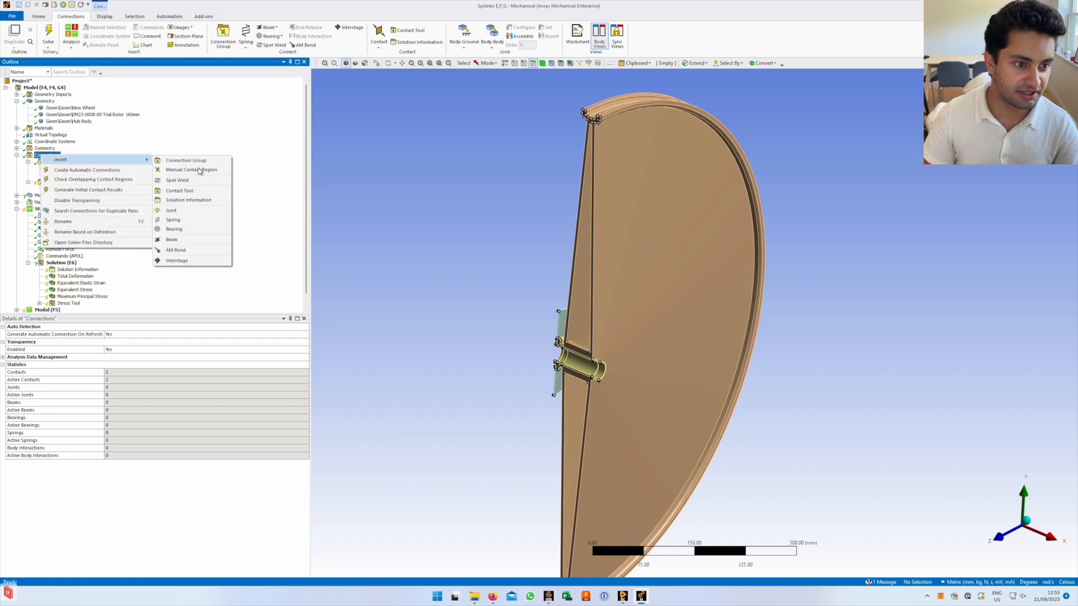
{"action": "left_click", "coordinate": [195, 191]}
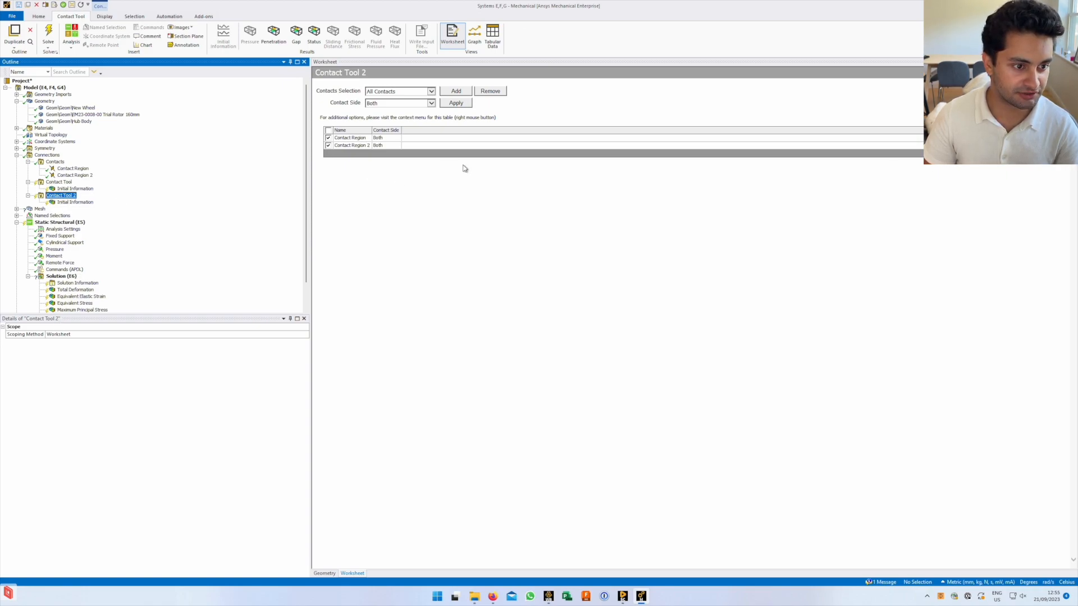
Set Contact Tool 2 to All Contacts on Both sides, then Add and Apply
{"action": "left_click", "coordinate": [432, 91]}
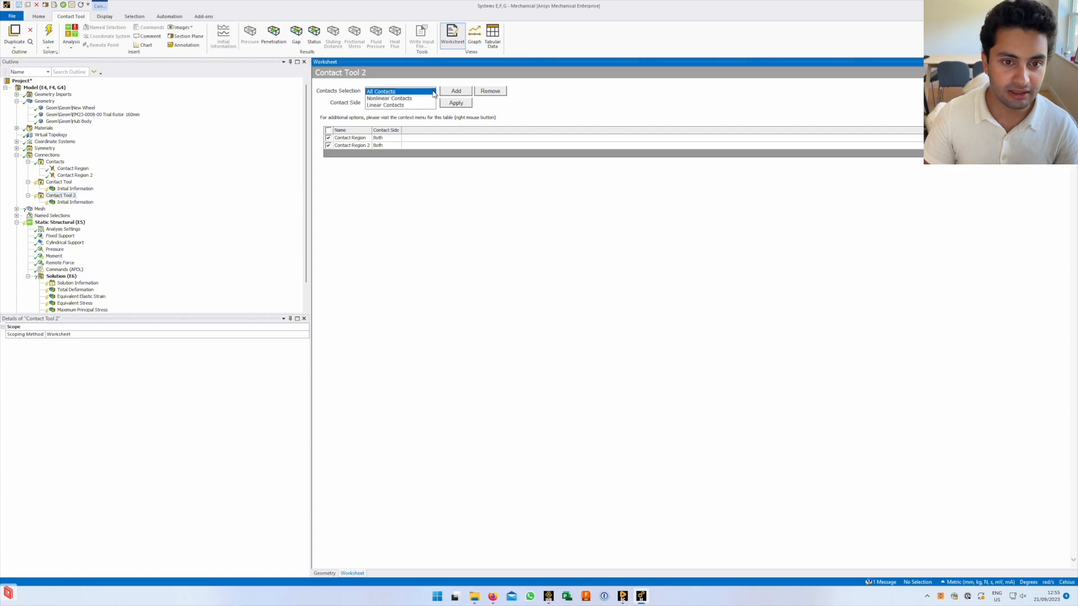
{"action": "left_click", "coordinate": [430, 91]}
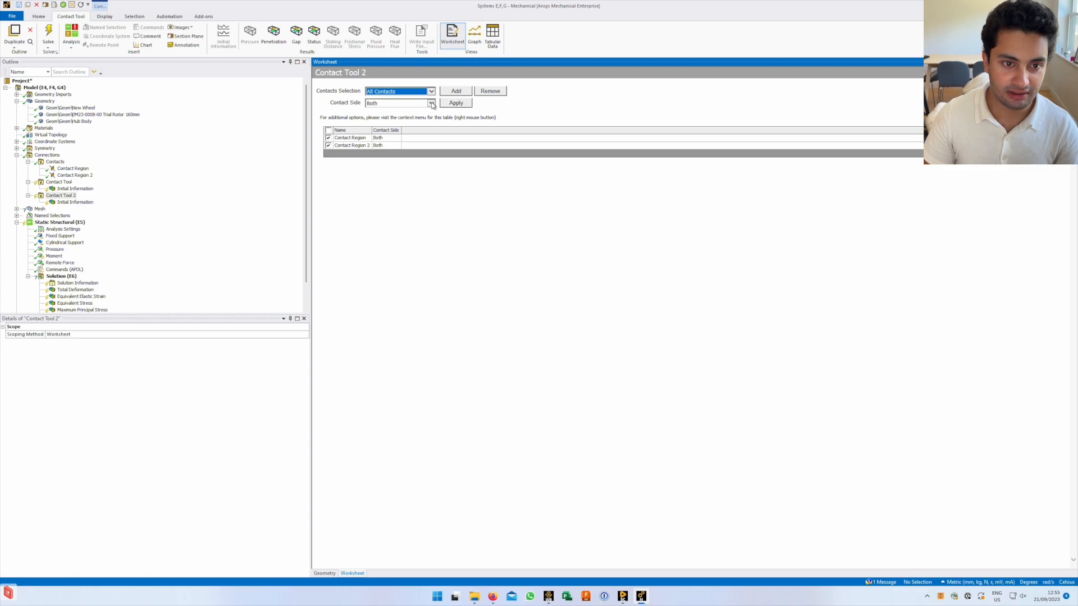
{"action": "left_click", "coordinate": [431, 103]}
{"action": "left_click", "coordinate": [431, 103]}
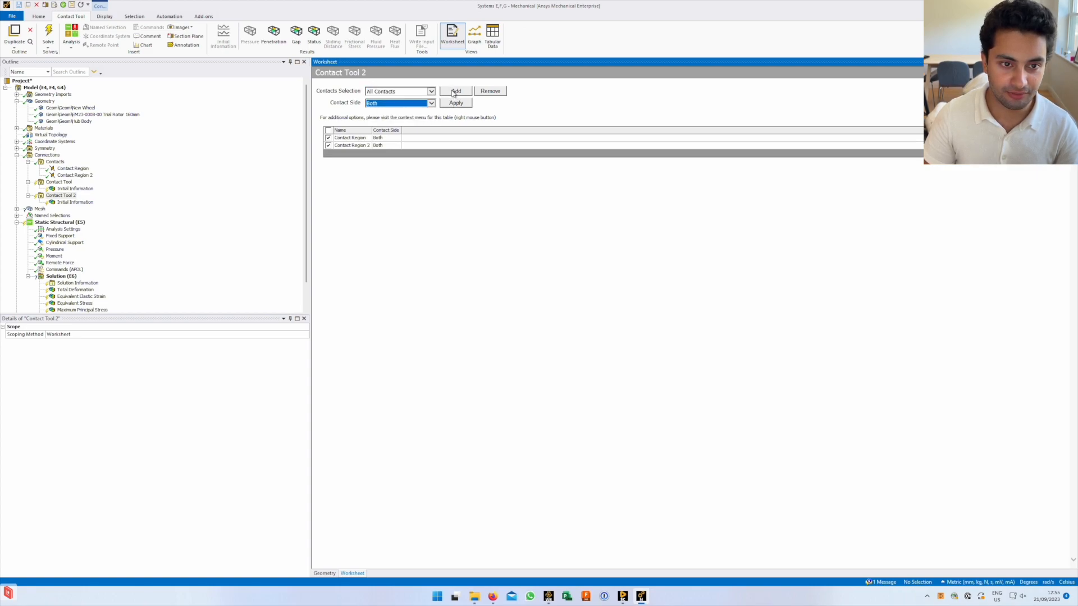
{"action": "left_click", "coordinate": [455, 91]}
{"action": "left_click", "coordinate": [458, 104]}
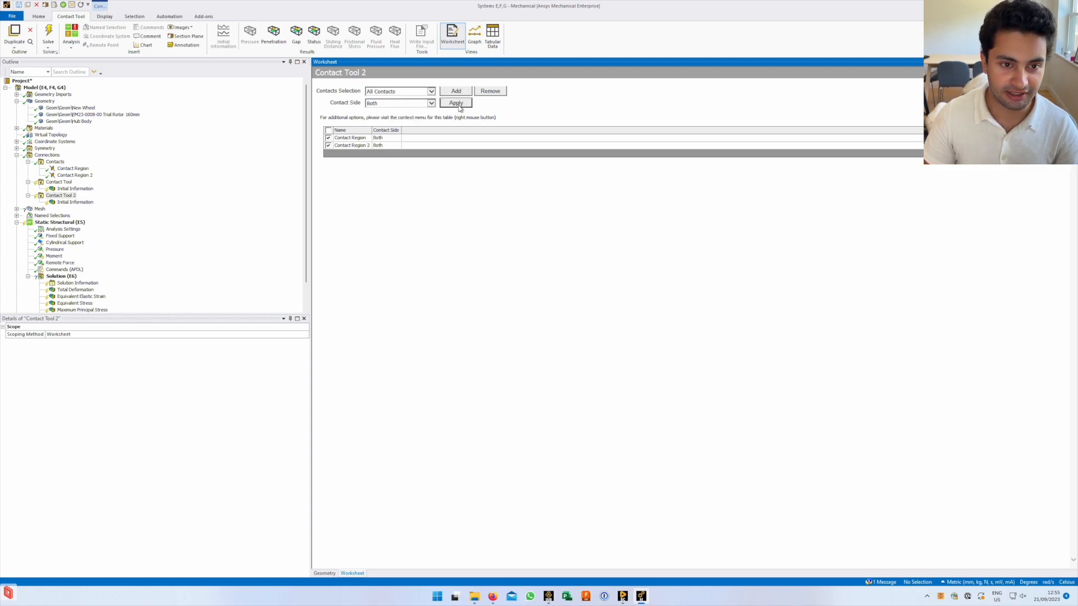
Generate initial contact results for Contact Tool 2, dismiss the script error, and view Initial Information
{"action": "right_click", "coordinate": [61, 189]}
{"action": "left_click", "coordinate": [93, 205]}
{"action": "right_click", "coordinate": [56, 196]}
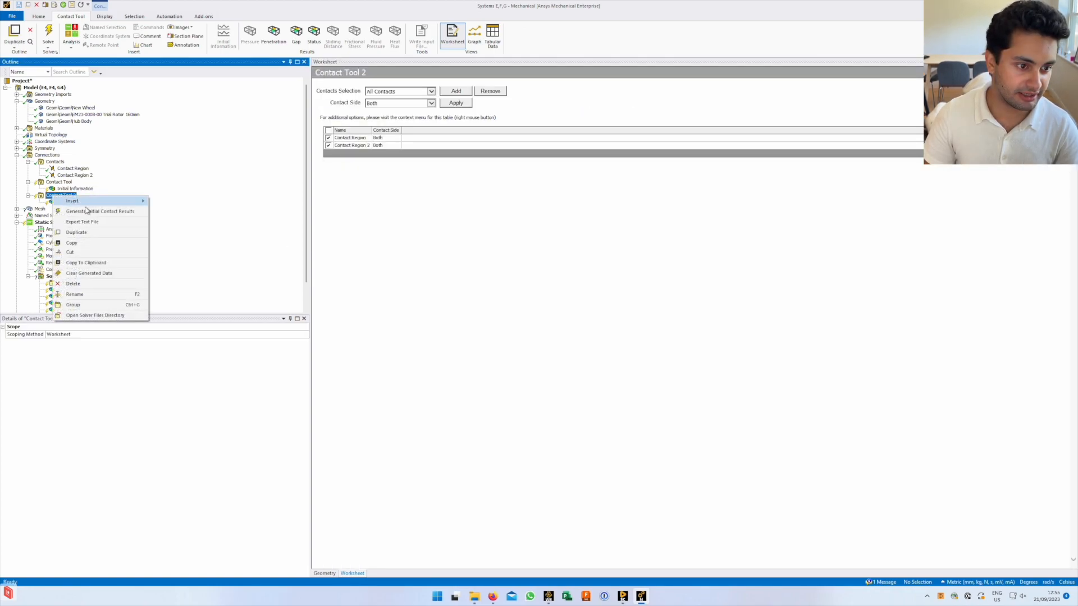
{"action": "left_click", "coordinate": [89, 212]}
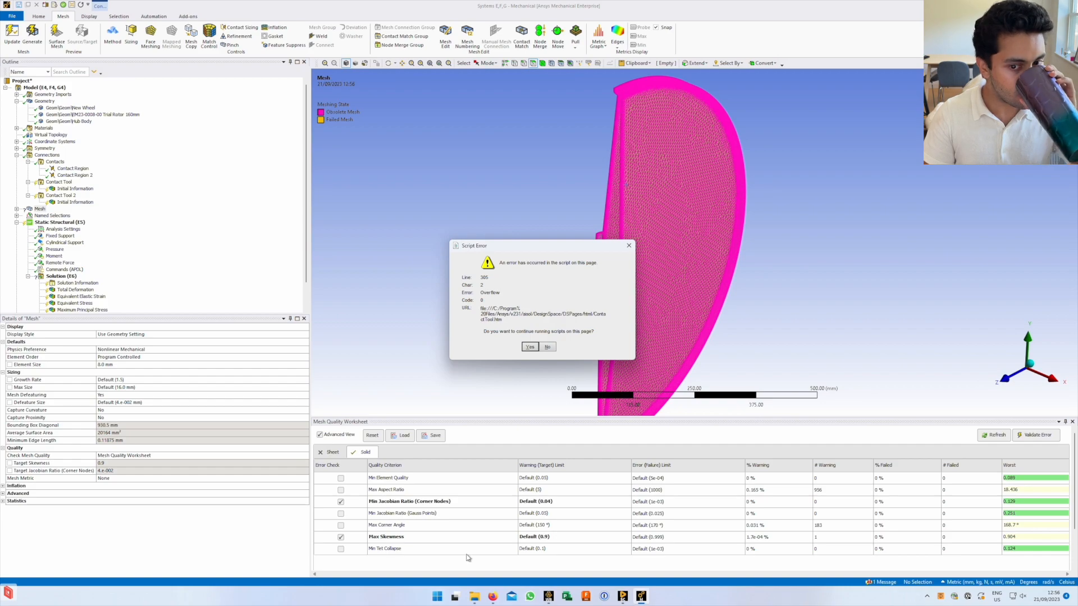
{"action": "left_click", "coordinate": [531, 348]}
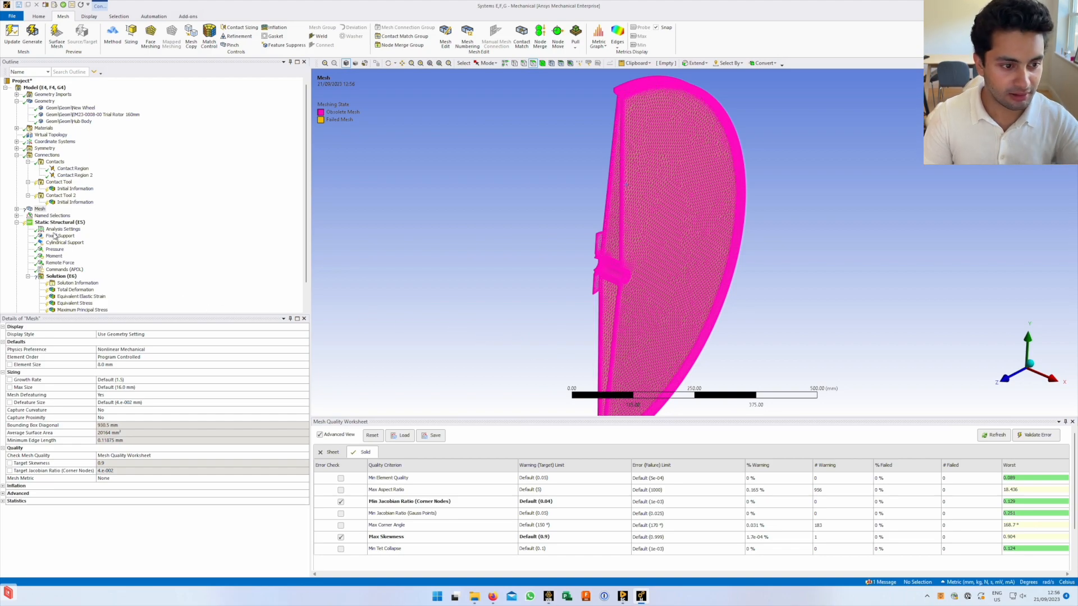
{"action": "left_click", "coordinate": [74, 203]}
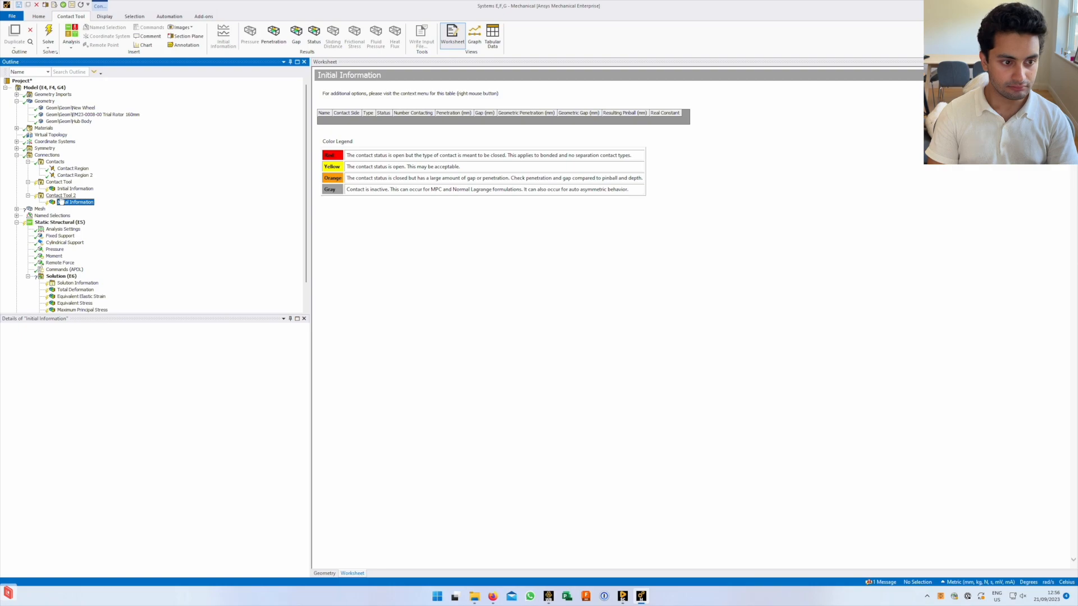
Compare both tools' Initial Information and select the Contact Region and Contact Region 2 rows in the status table
{"action": "left_click", "coordinate": [61, 195]}
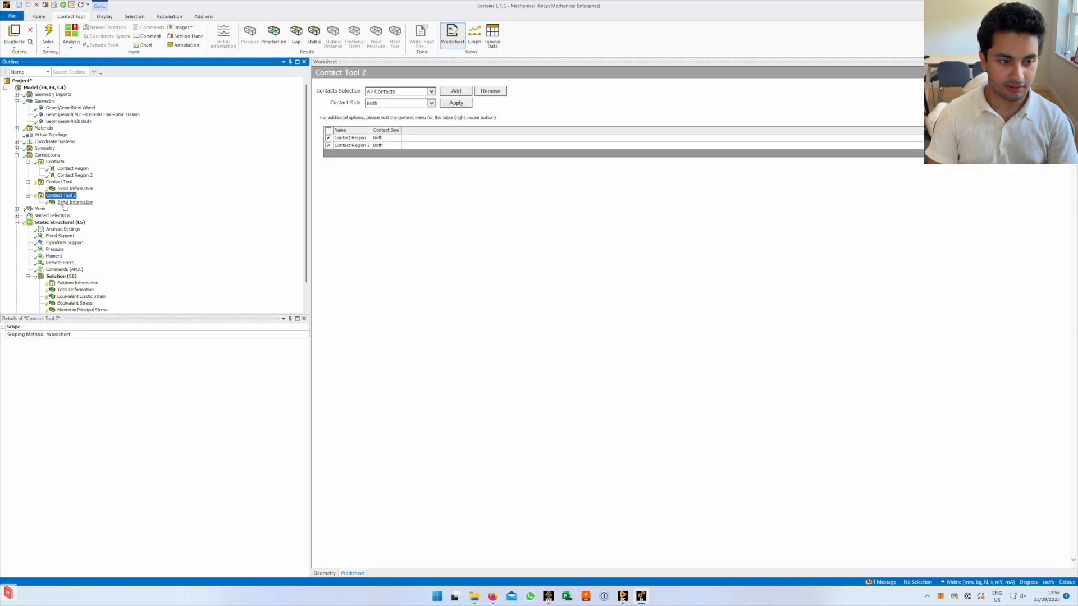
{"action": "left_click", "coordinate": [66, 189]}
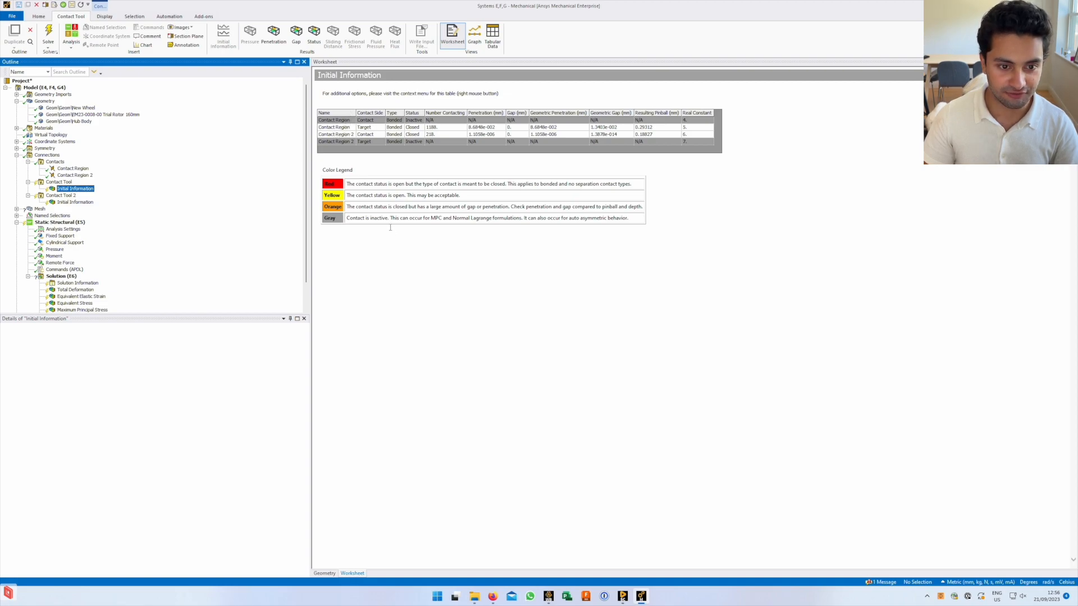
{"action": "left_click", "coordinate": [351, 219]}
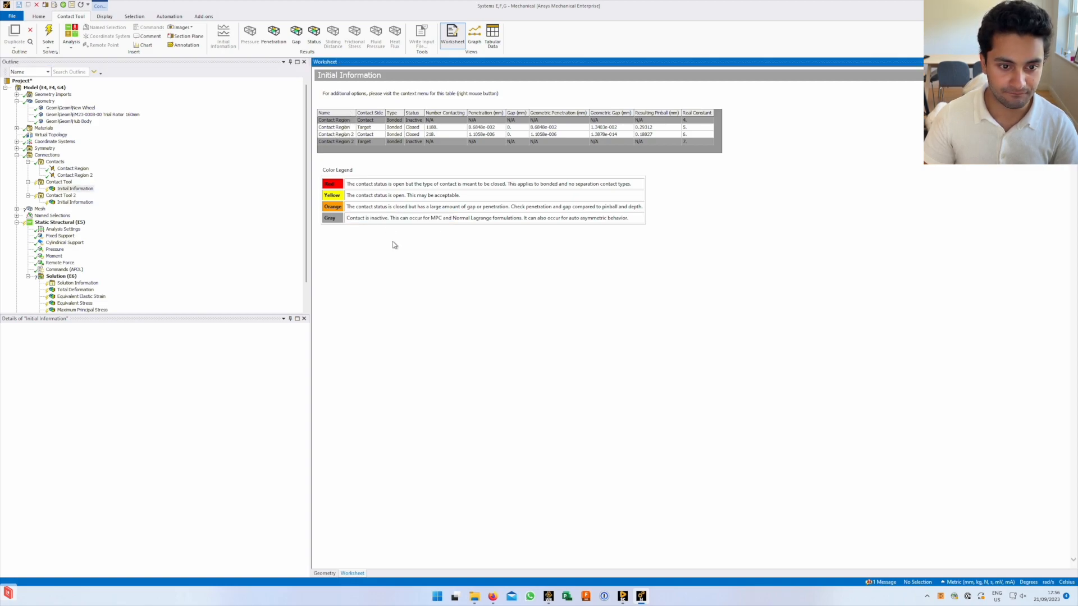
{"action": "left_click", "coordinate": [352, 128]}
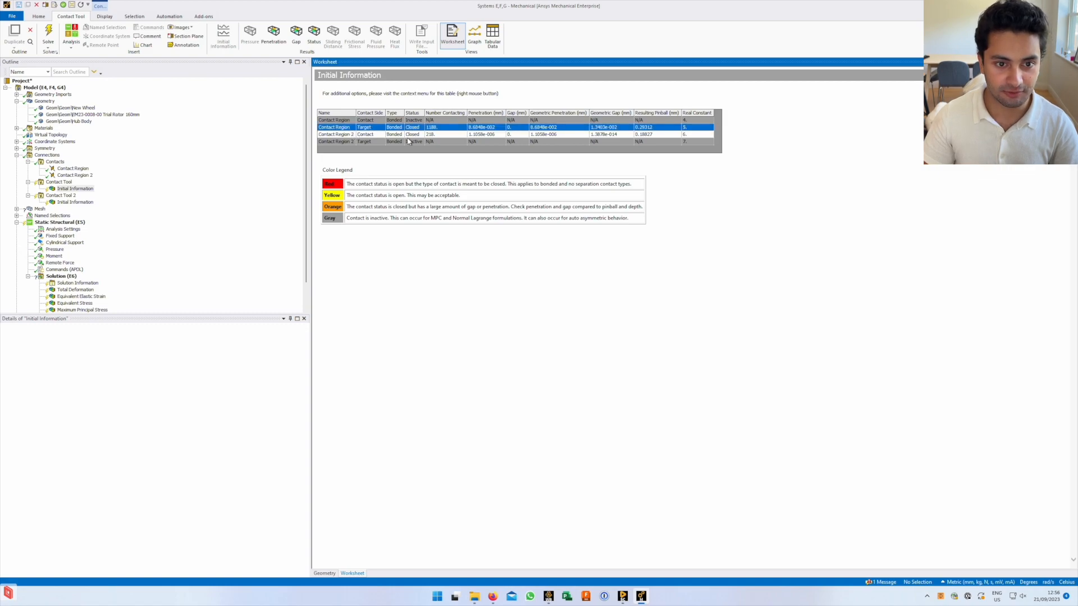
{"action": "left_click", "coordinate": [382, 135], "text": "ctrl"}
{"action": "left_click", "coordinate": [378, 122]}
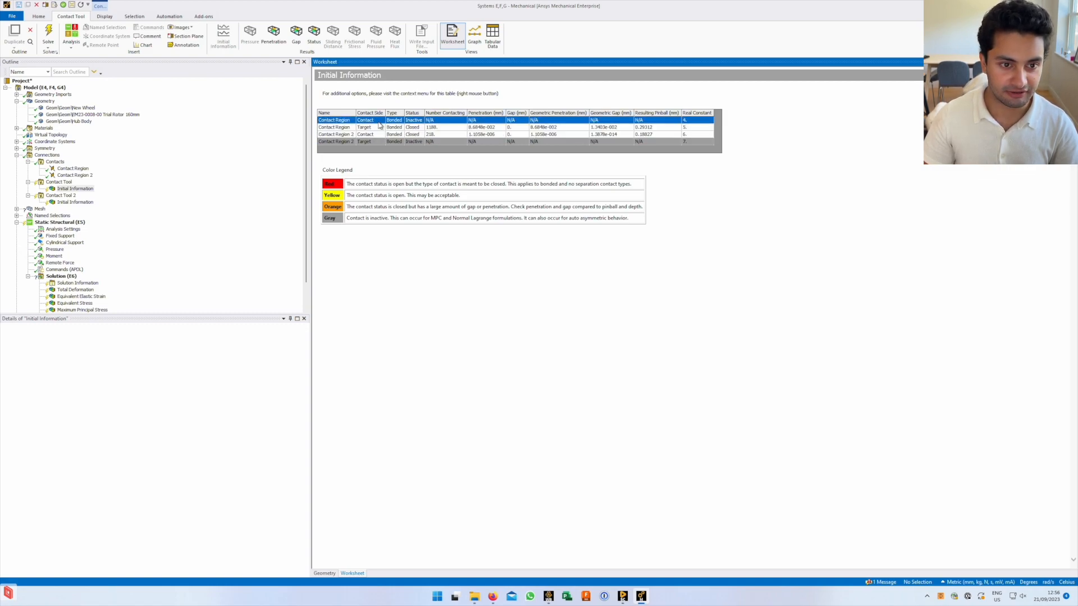
{"action": "left_click", "coordinate": [378, 142]}
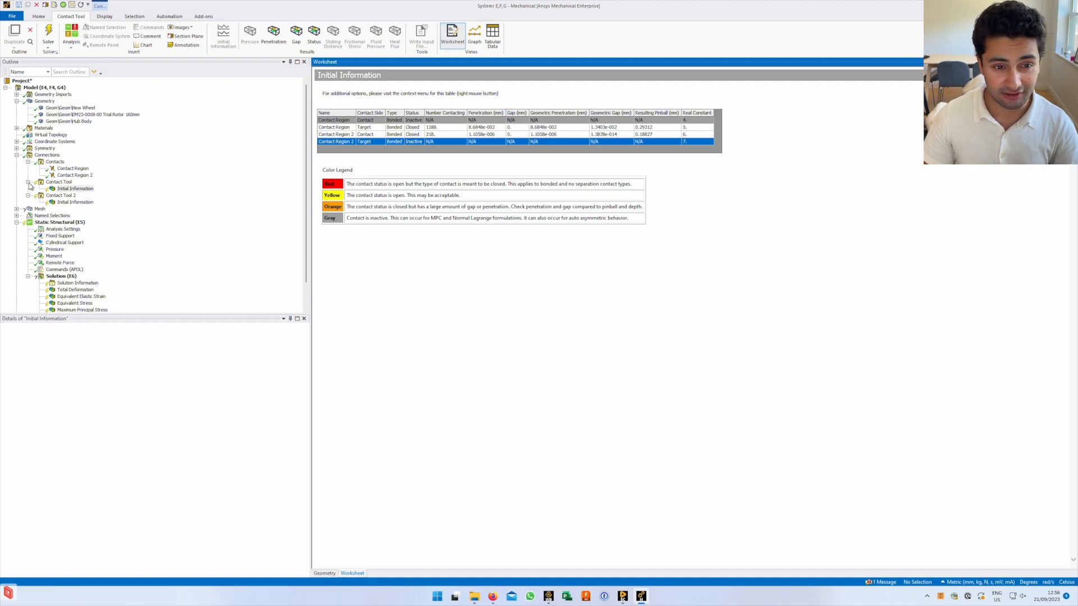
{"action": "left_click", "coordinate": [418, 166]}
{"action": "left_click", "coordinate": [380, 145]}
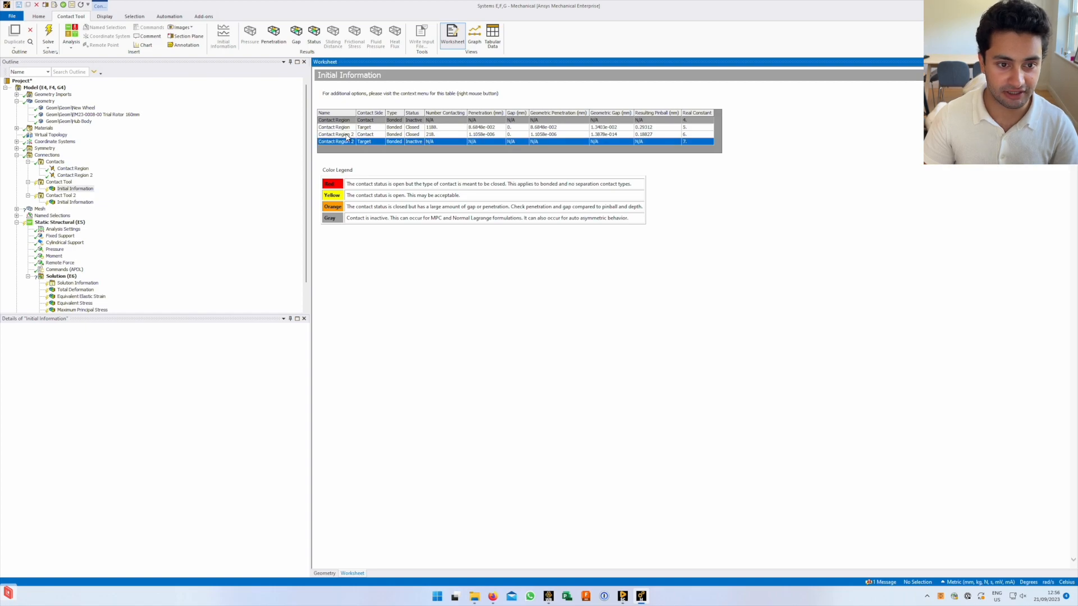
{"action": "left_click_drag", "start_coordinate": [347, 137], "coordinate": [347, 130]}
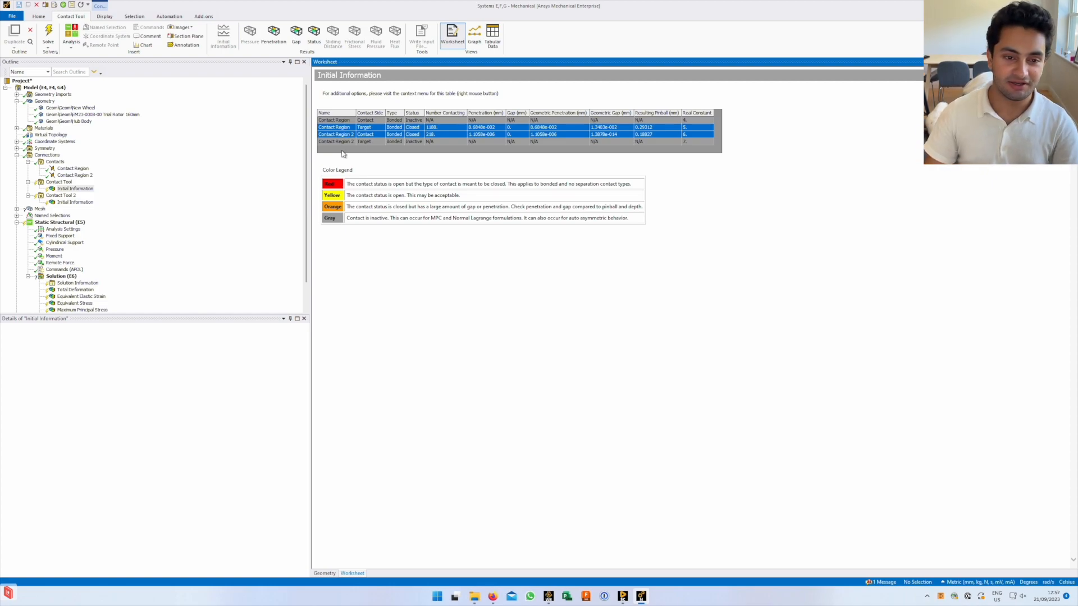
{"action": "left_click", "coordinate": [360, 171]}
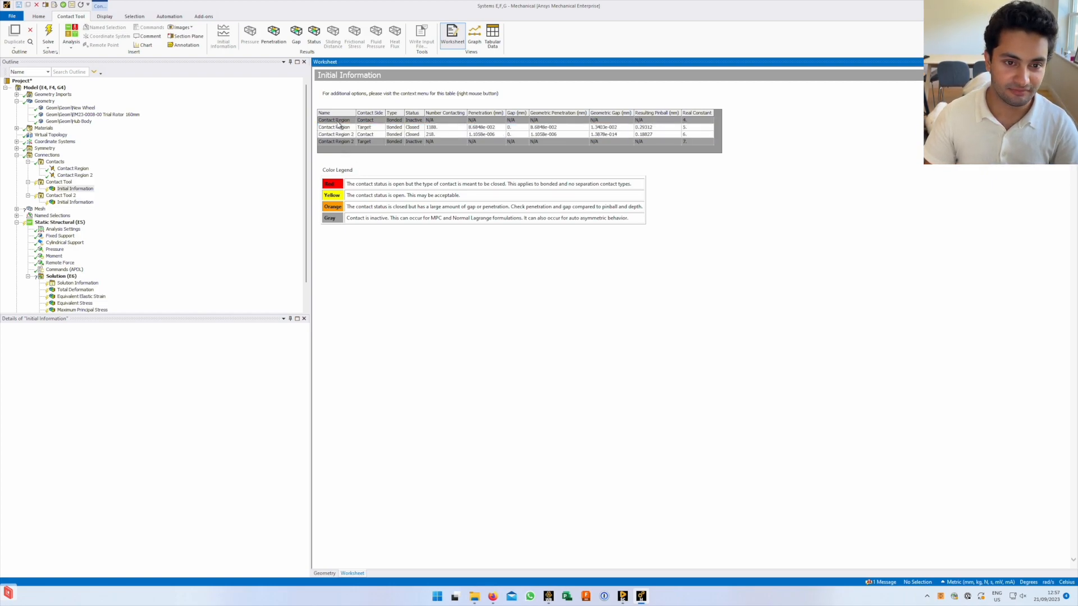
{"action": "left_click_drag", "start_coordinate": [339, 125], "coordinate": [341, 136]}
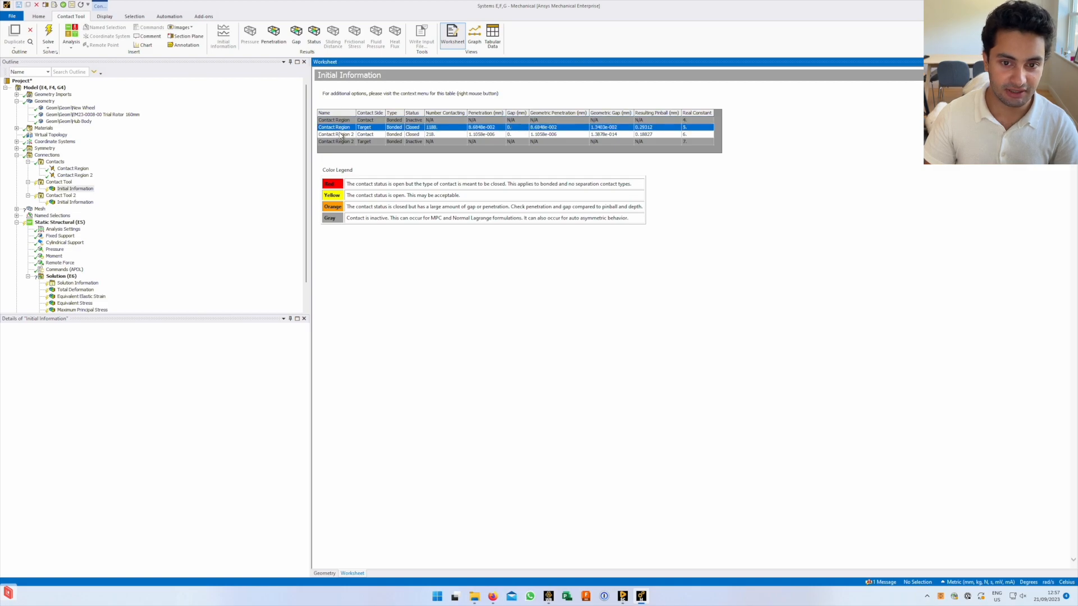
{"action": "left_click", "coordinate": [431, 168]}
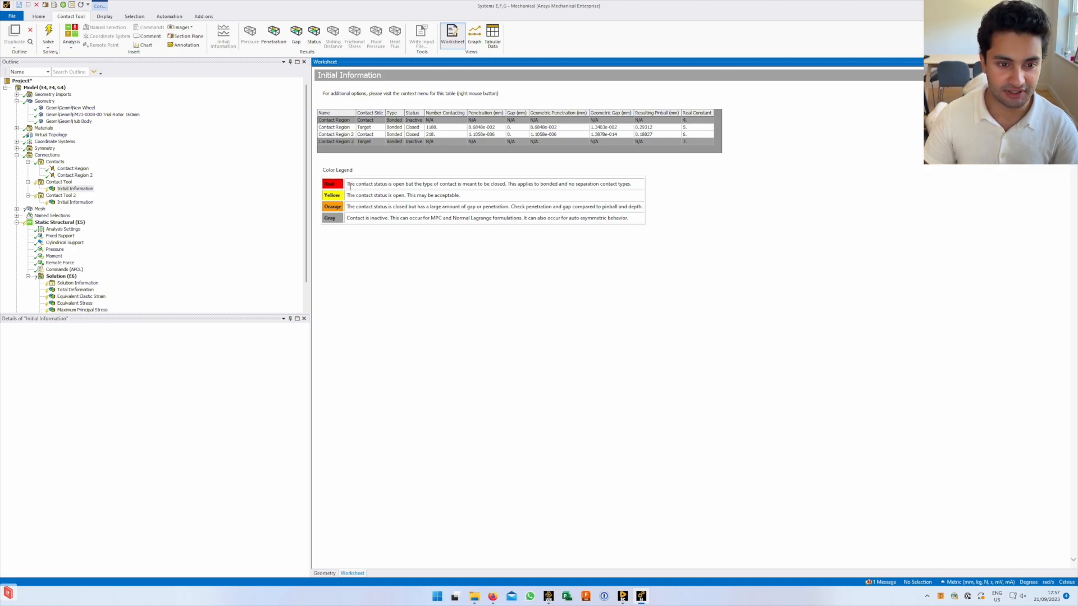
Read the Orange legend note on gap, penetration and pinball depth, then show Contact Region's bonded details
{"action": "key", "text": "XF86MonBrightnessDown"}
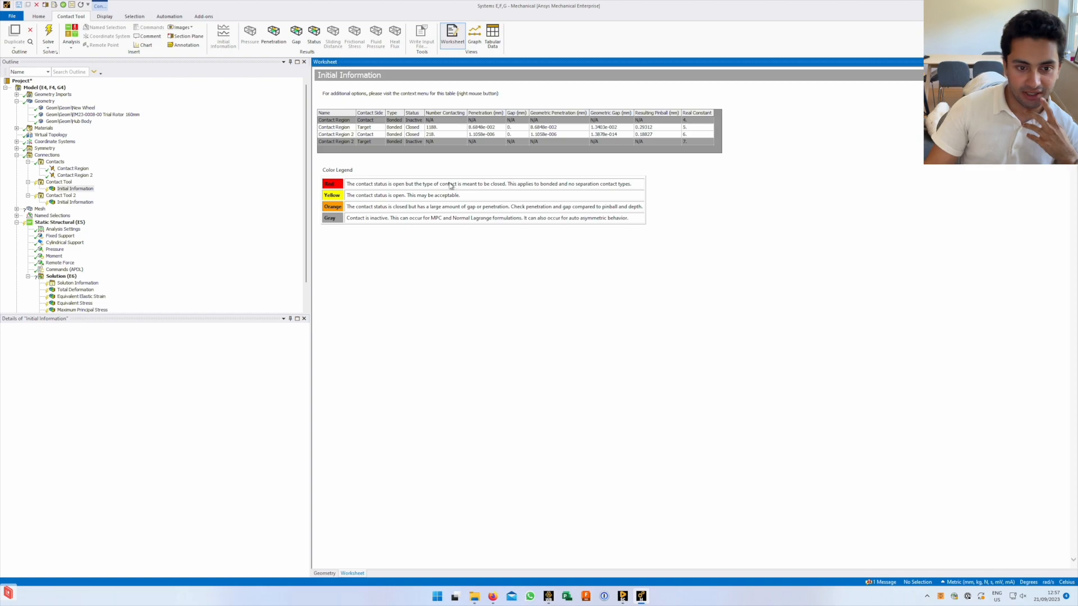
{"action": "left_click_drag", "start_coordinate": [382, 209], "coordinate": [460, 209]}
{"action": "left_click", "coordinate": [380, 210]}
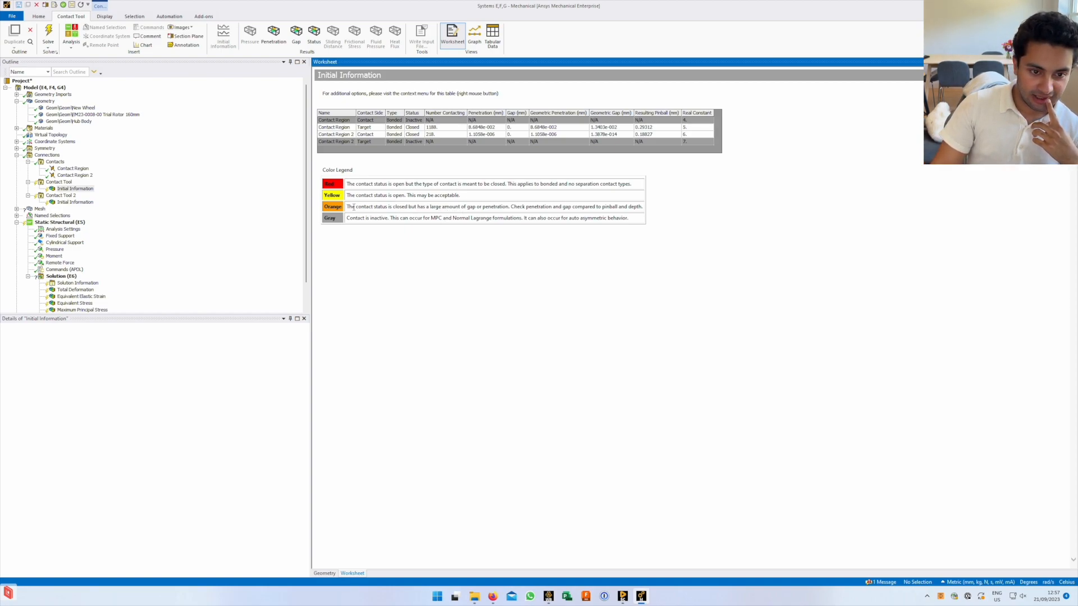
{"action": "left_click_drag", "start_coordinate": [347, 208], "coordinate": [442, 207]}
{"action": "left_click", "coordinate": [457, 207]}
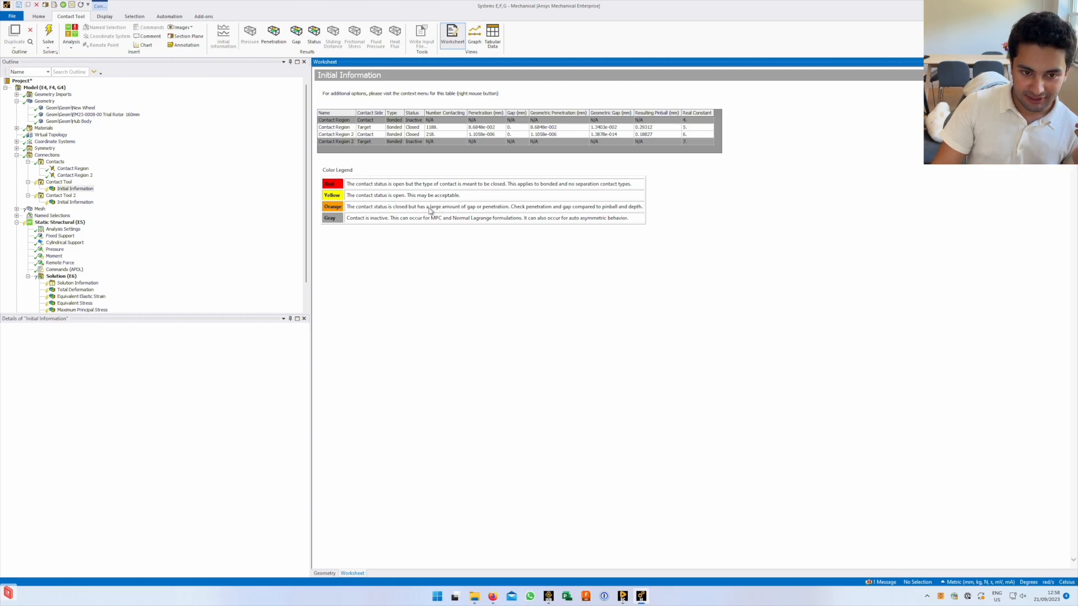
{"action": "left_click_drag", "start_coordinate": [442, 207], "coordinate": [537, 203]}
{"action": "left_click", "coordinate": [505, 209]}
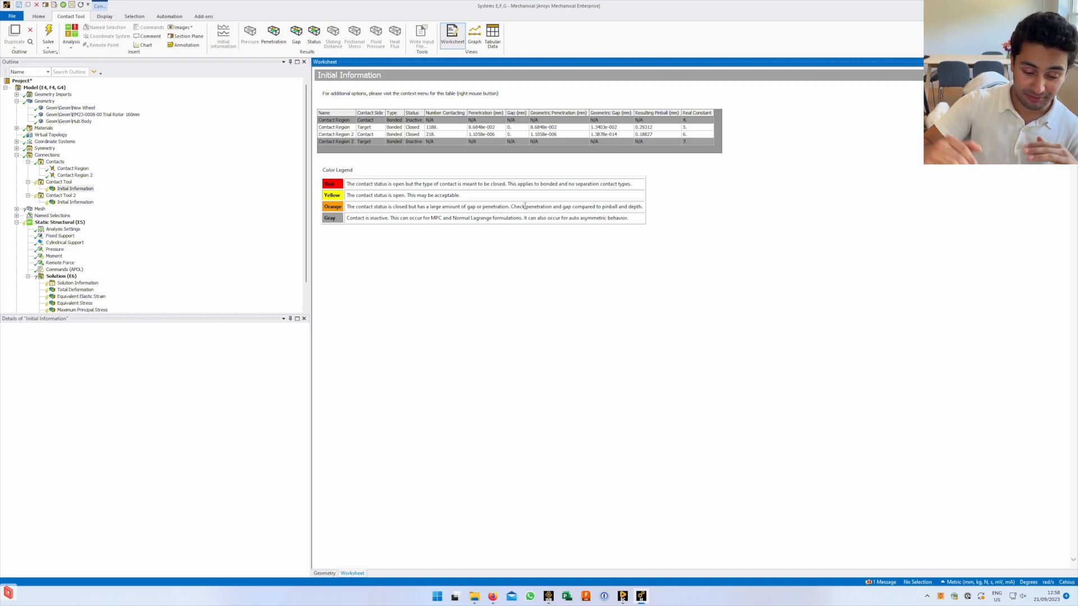
{"action": "left_click_drag", "start_coordinate": [525, 207], "coordinate": [667, 208]}
{"action": "left_click", "coordinate": [605, 207]}
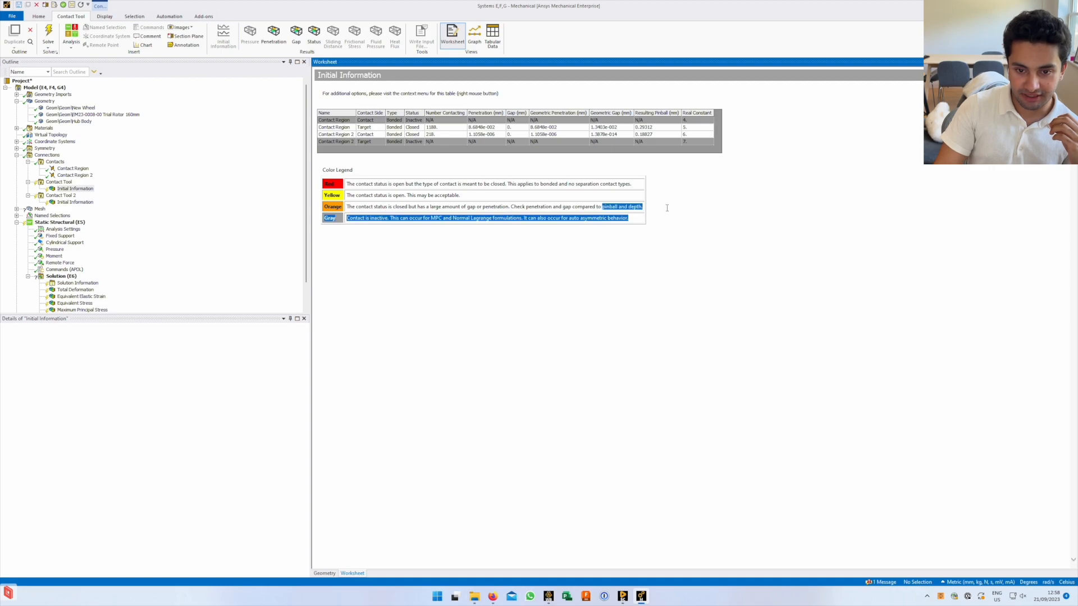
{"action": "left_click", "coordinate": [535, 208]}
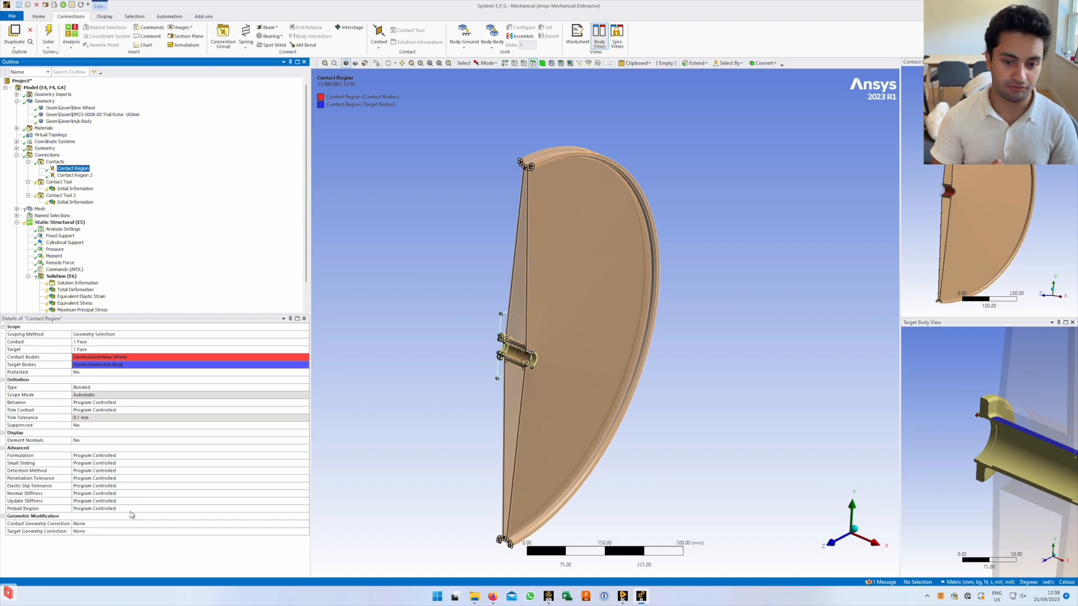
Box-zoom onto the hub bore and compare Contact Region 2 with Contact Region's blue target face
{"action": "scroll", "coordinate": [517, 344], "scroll_direction": "down", "scroll_amount": 3}
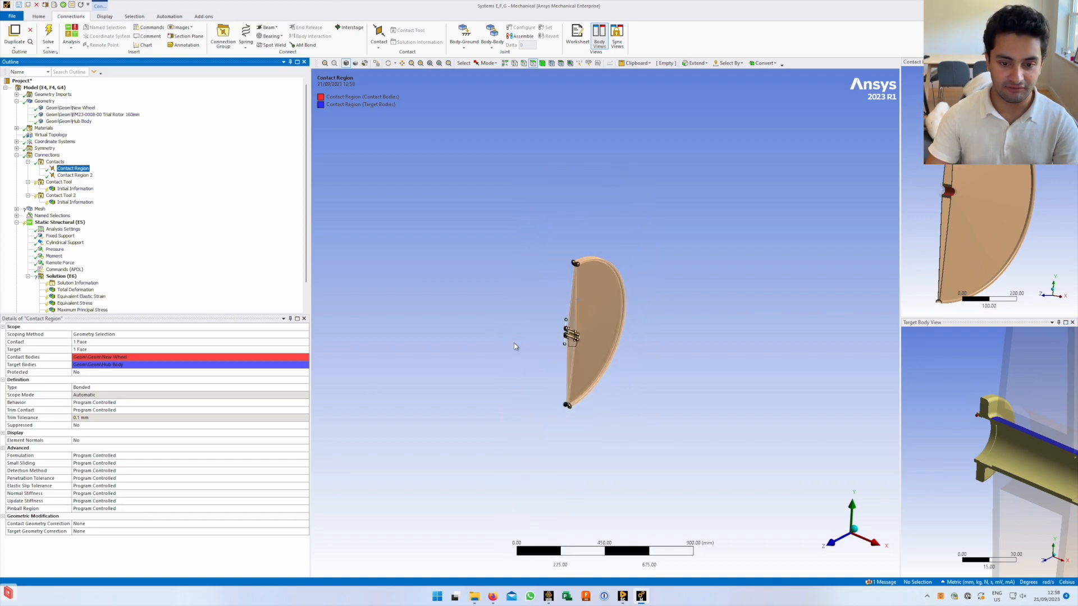
{"action": "scroll", "coordinate": [508, 319], "scroll_direction": "up", "scroll_amount": 1}
{"action": "right_click_drag", "start_coordinate": [509, 319], "coordinate": [574, 384]}
{"action": "right_click_drag", "start_coordinate": [559, 219], "coordinate": [772, 401]}
{"action": "scroll", "coordinate": [690, 366], "scroll_direction": "up", "scroll_amount": 2}
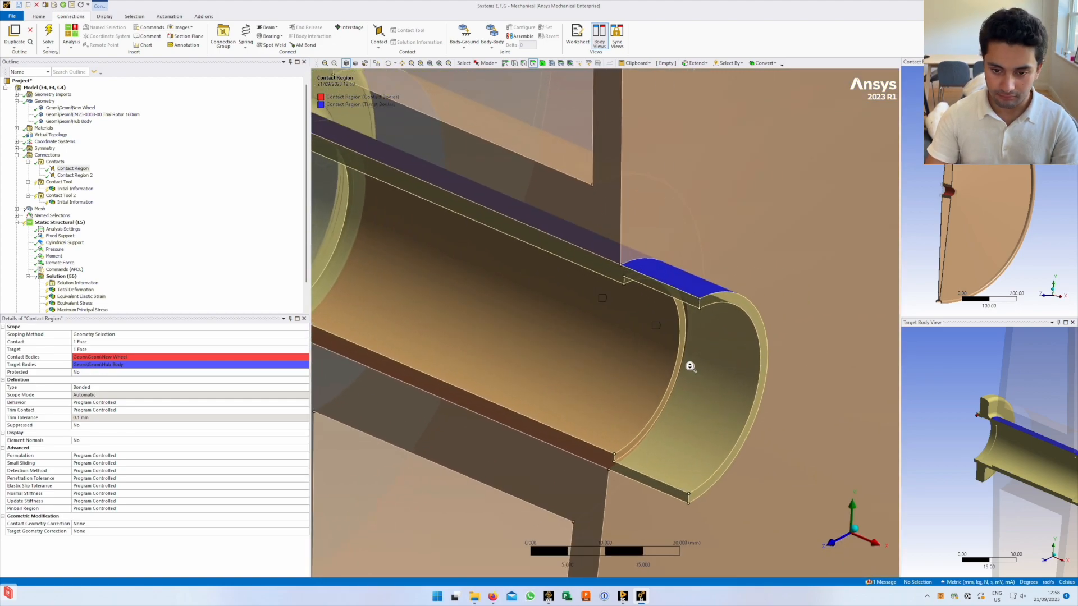
{"action": "left_click", "coordinate": [65, 175]}
{"action": "left_click", "coordinate": [67, 168]}
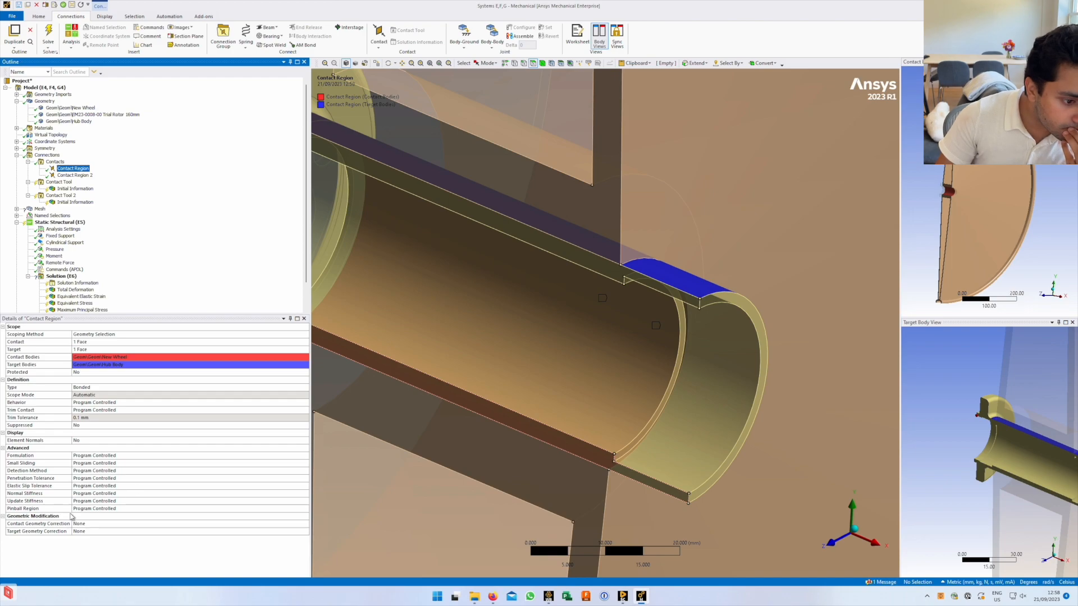
Insert a manual contact region and assign the hub's cylindrical face as its contact side
{"action": "left_click", "coordinate": [47, 155]}
{"action": "right_click", "coordinate": [53, 155]}
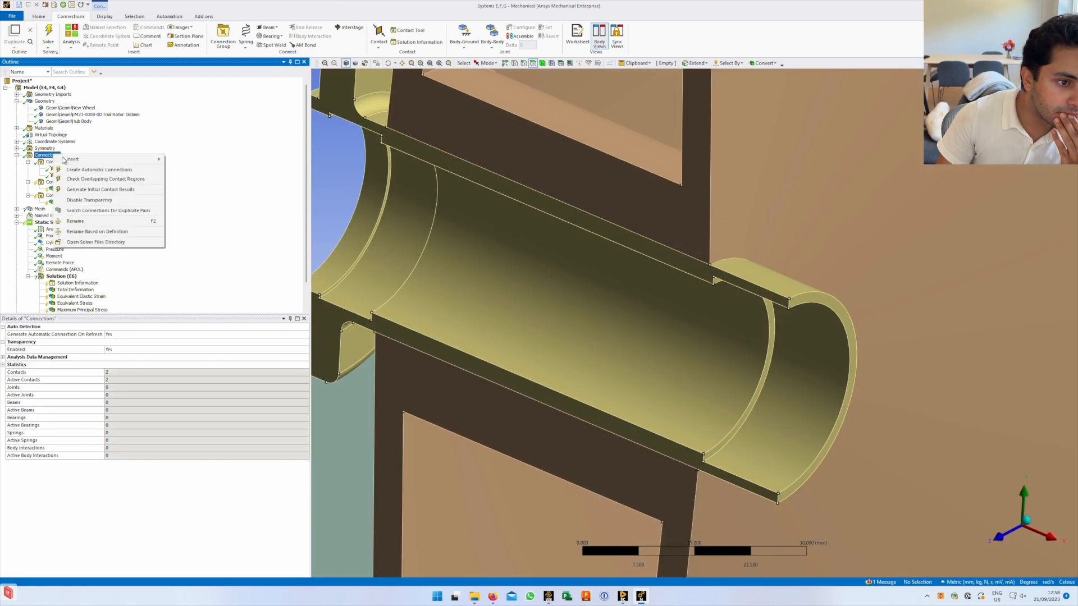
{"action": "mouse_move", "coordinate": [74, 160]}
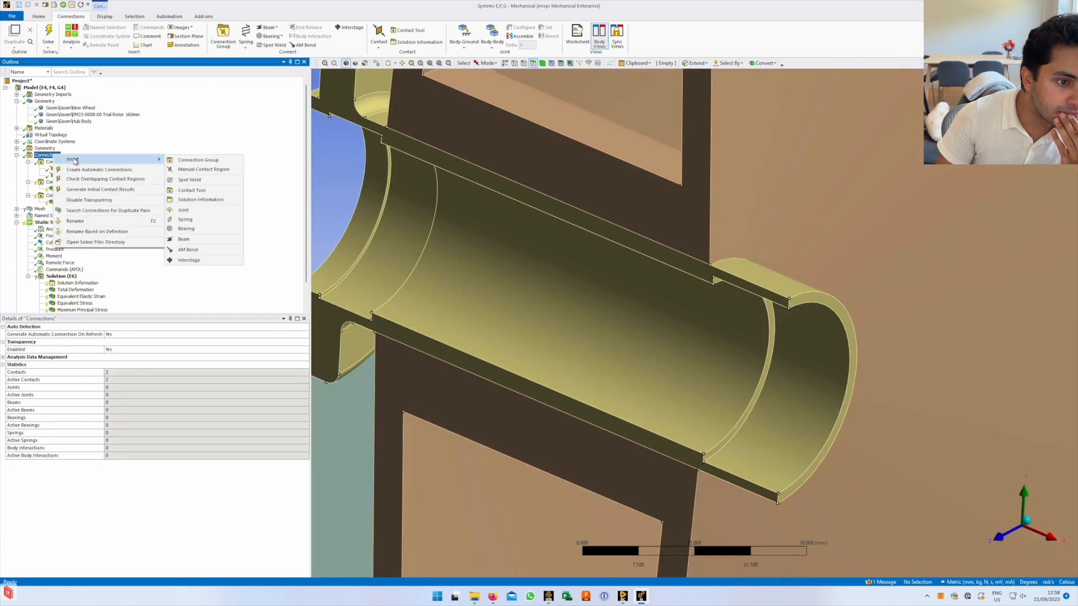
{"action": "left_click", "coordinate": [204, 170]}
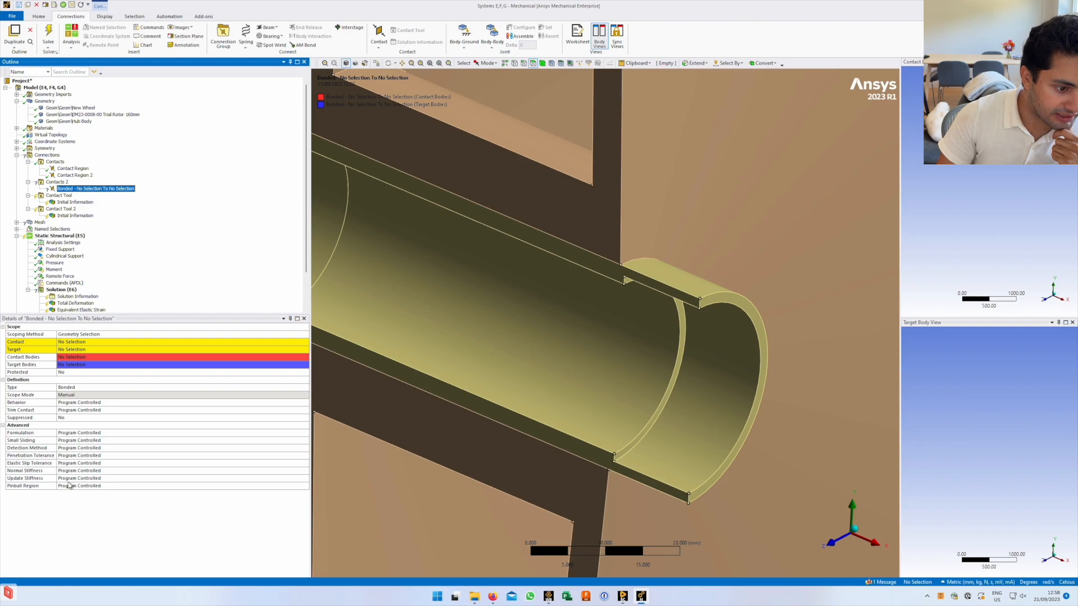
{"action": "left_click", "coordinate": [99, 344]}
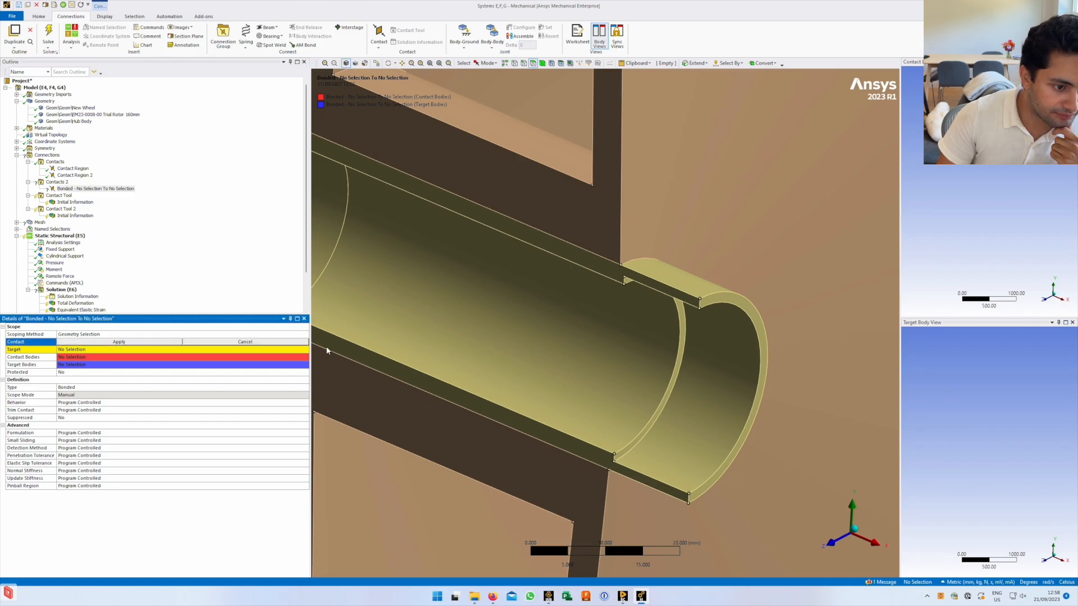
{"action": "middle_click_drag", "start_coordinate": [722, 292], "coordinate": [645, 296]}
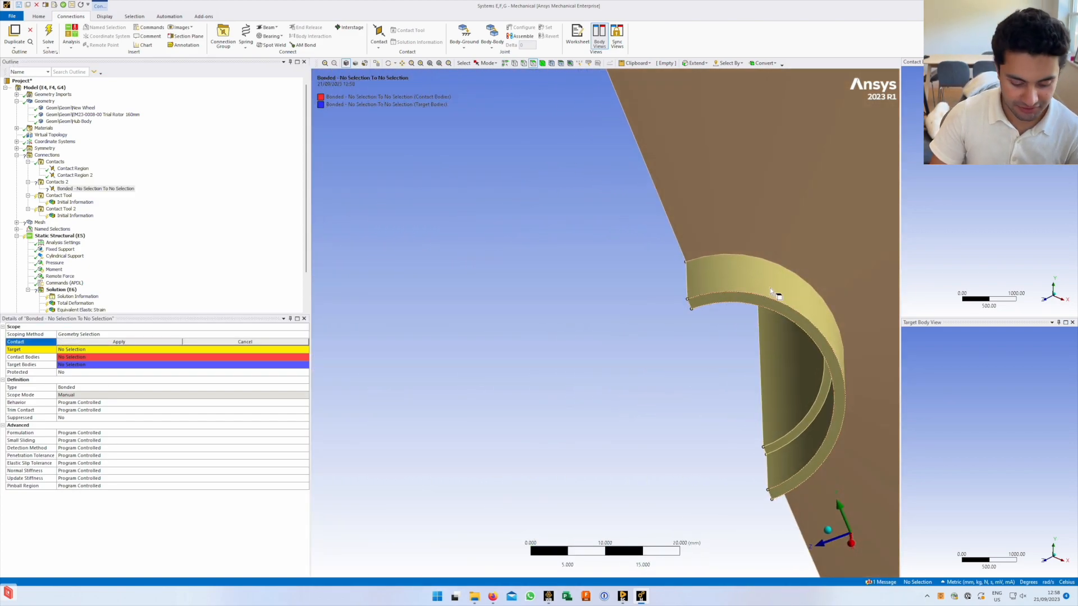
{"action": "left_click", "coordinate": [771, 277]}
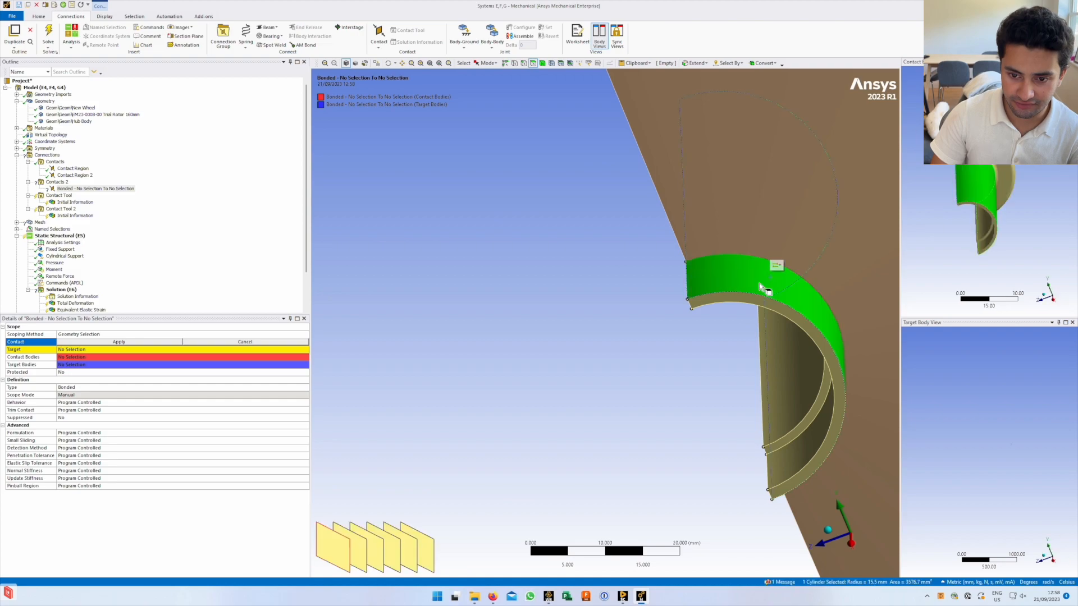
{"action": "left_click", "coordinate": [145, 343]}
Hide the wheel body covering the hub, then assign the New Wheel's cylindrical bore face as target
{"action": "left_click", "coordinate": [125, 352]}
{"action": "middle_click_drag", "start_coordinate": [752, 308], "coordinate": [741, 206]}
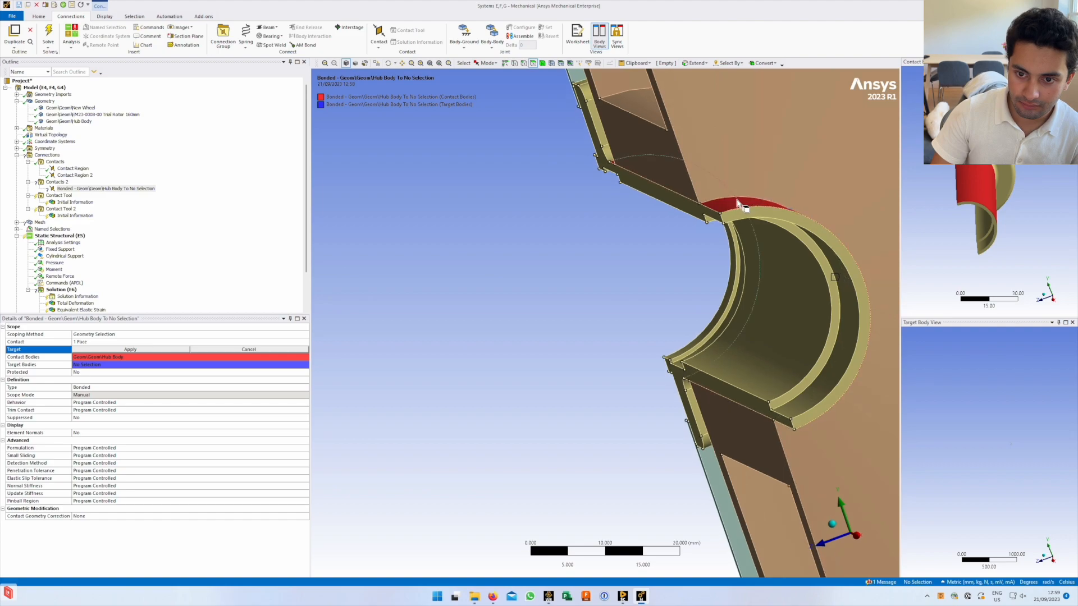
{"action": "middle_click_drag", "start_coordinate": [777, 307], "coordinate": [784, 286], "text": "ctrl"}
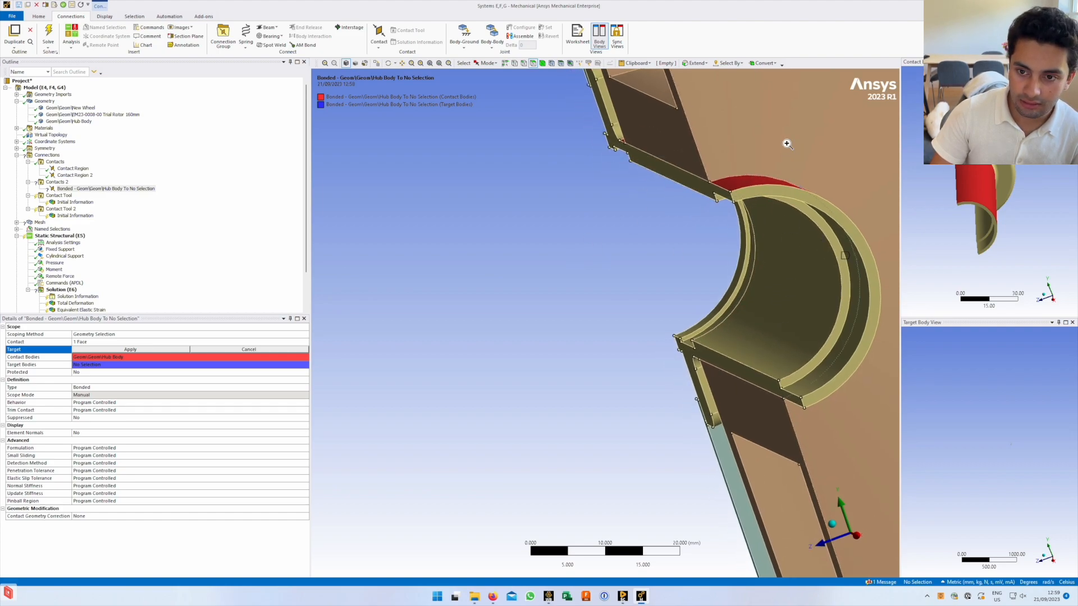
{"action": "right_click", "coordinate": [787, 144]}
{"action": "left_click", "coordinate": [543, 66]}
{"action": "right_click", "coordinate": [776, 120]}
{"action": "left_click", "coordinate": [742, 124]}
{"action": "right_click", "coordinate": [742, 126]}
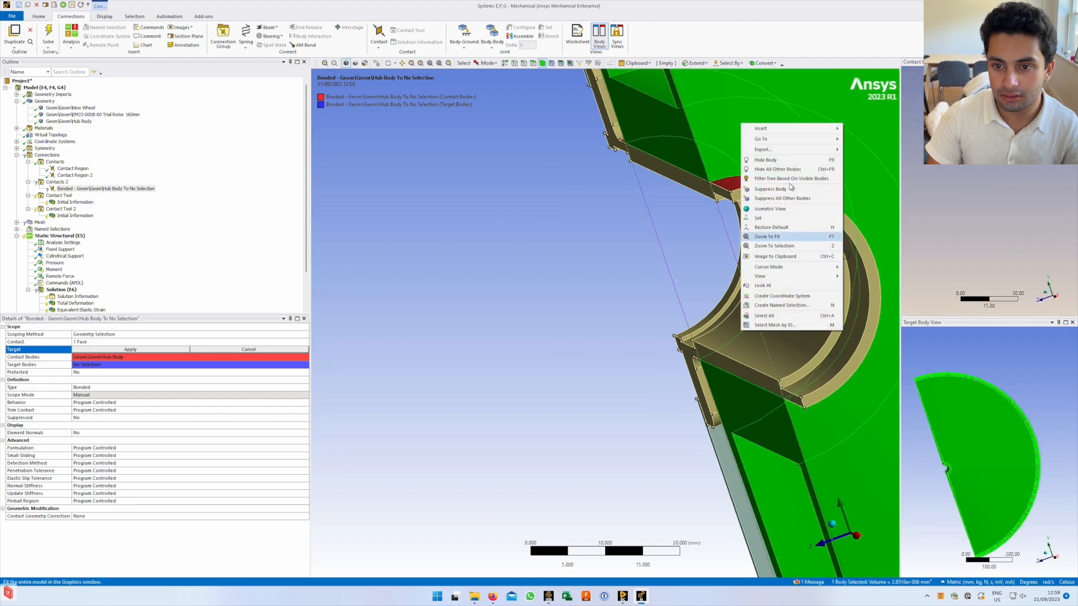
{"action": "left_click", "coordinate": [767, 161]}
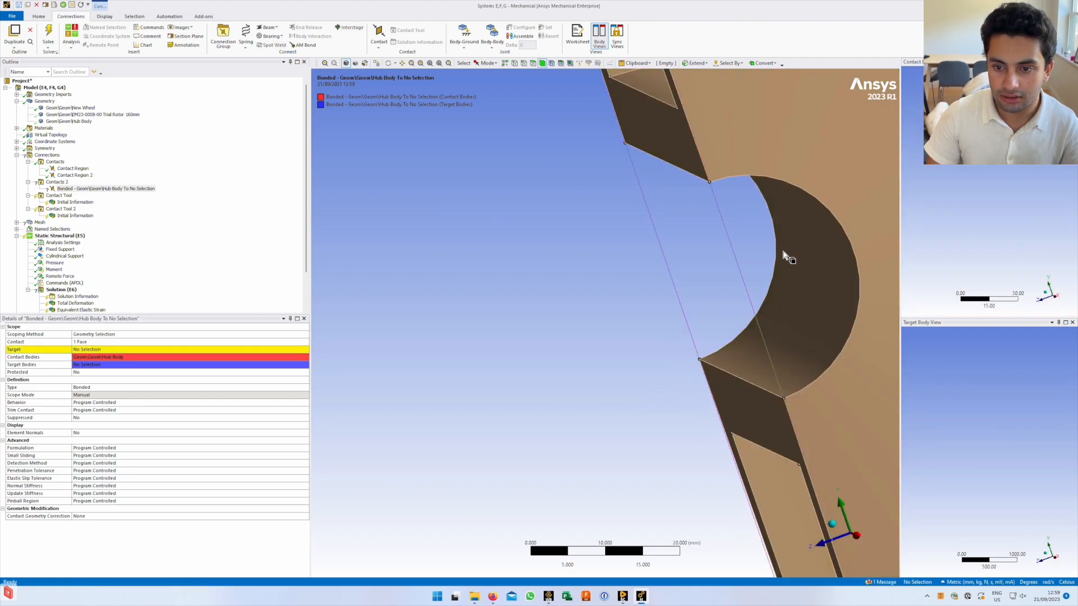
{"action": "left_click", "coordinate": [108, 349]}
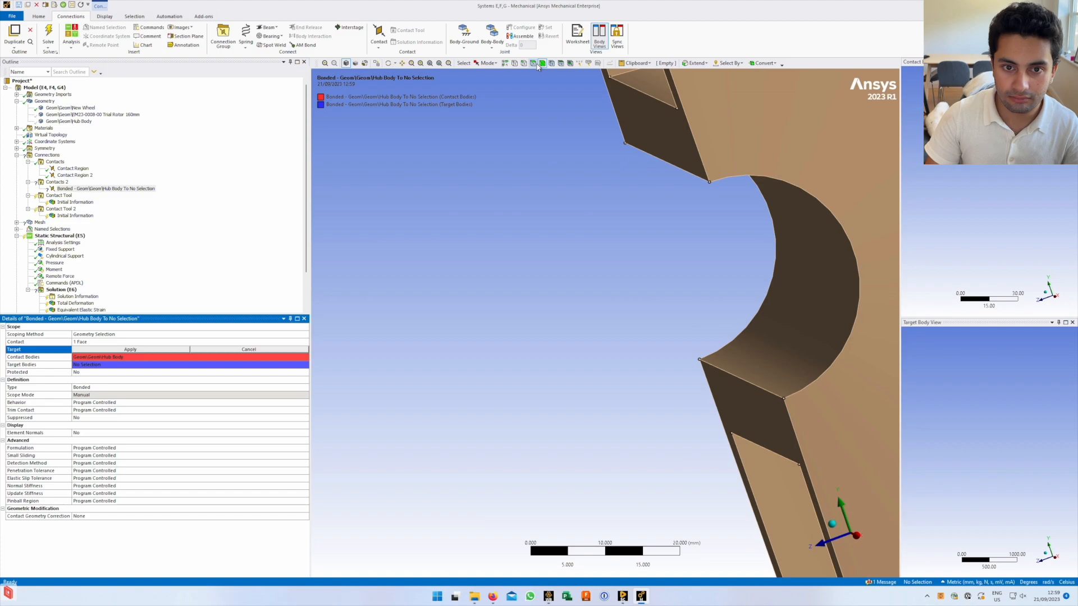
{"action": "left_click", "coordinate": [827, 263]}
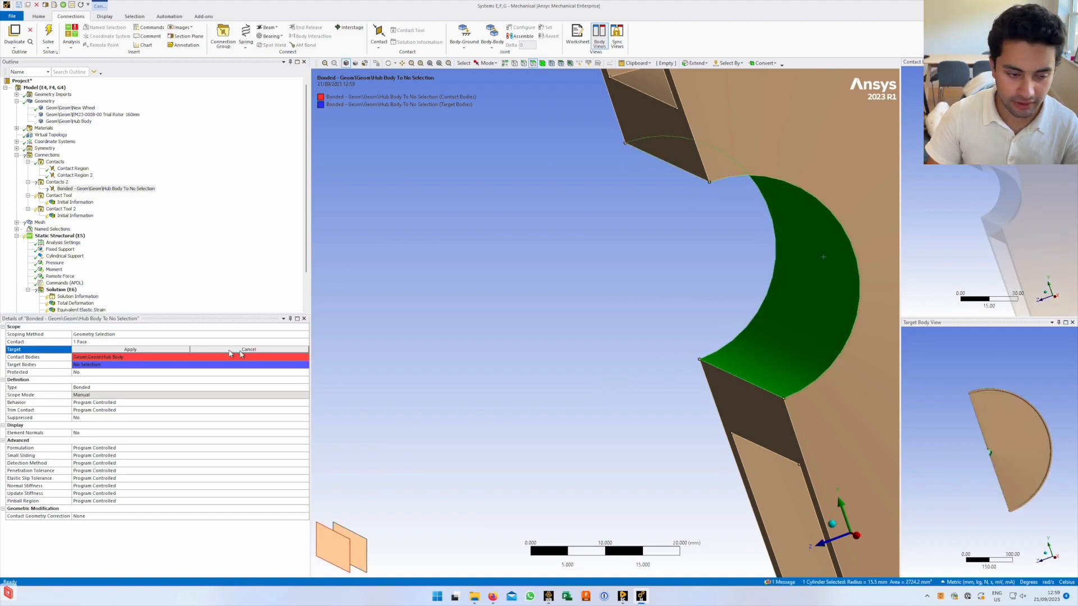
{"action": "left_click", "coordinate": [140, 349]}
{"action": "middle_click_drag", "start_coordinate": [806, 276], "coordinate": [572, 267]}
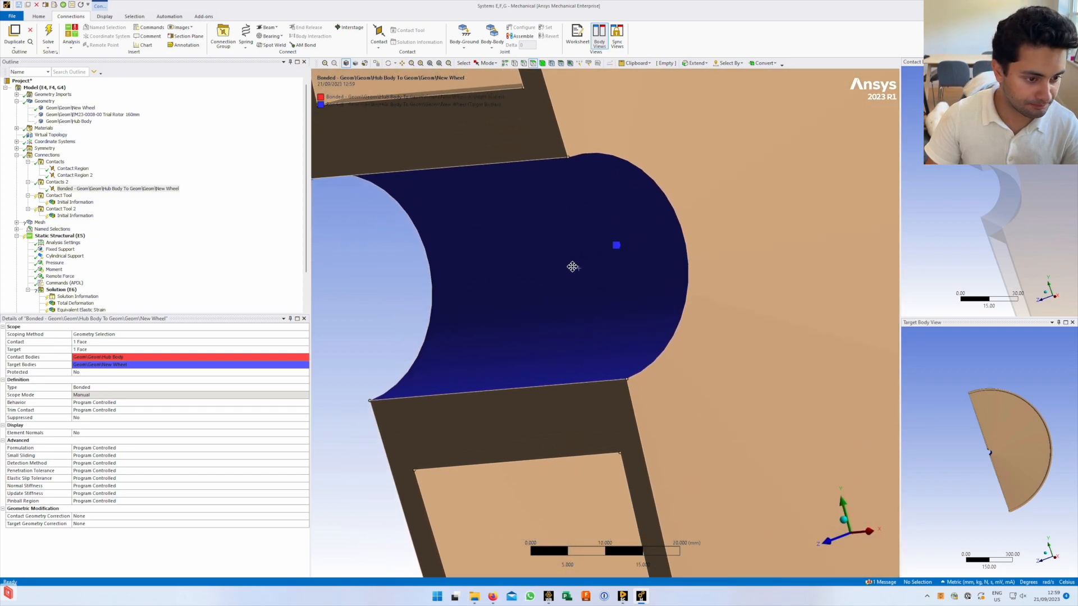
Set the bonded contact's Pinball Region to Radius with a 1 mm pinball radius
{"action": "middle_click_drag", "start_coordinate": [593, 343], "coordinate": [570, 347]}
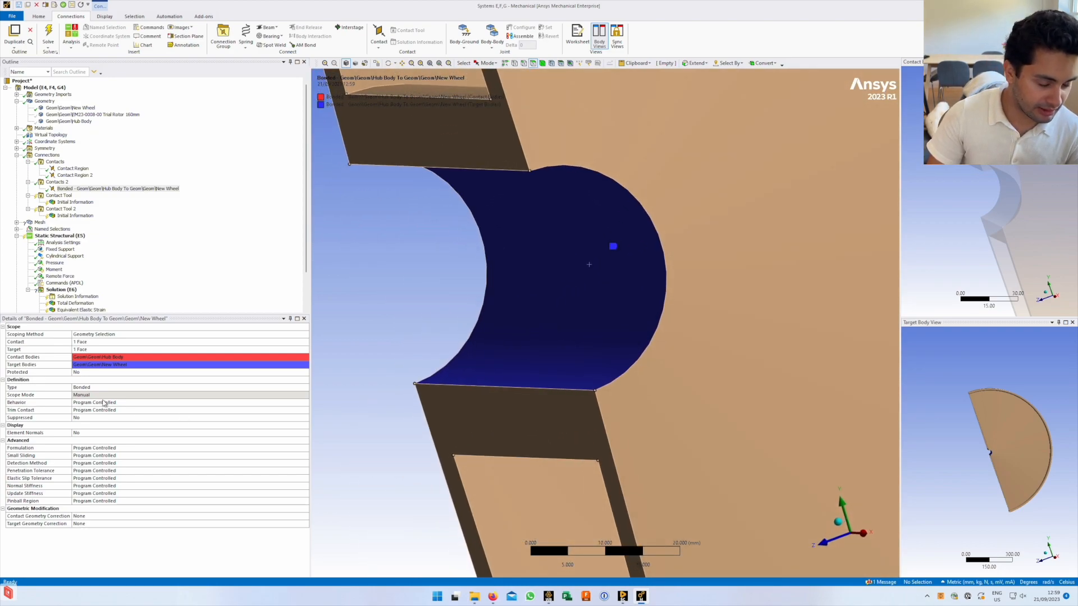
{"action": "left_click", "coordinate": [103, 501]}
{"action": "left_click", "coordinate": [305, 501]}
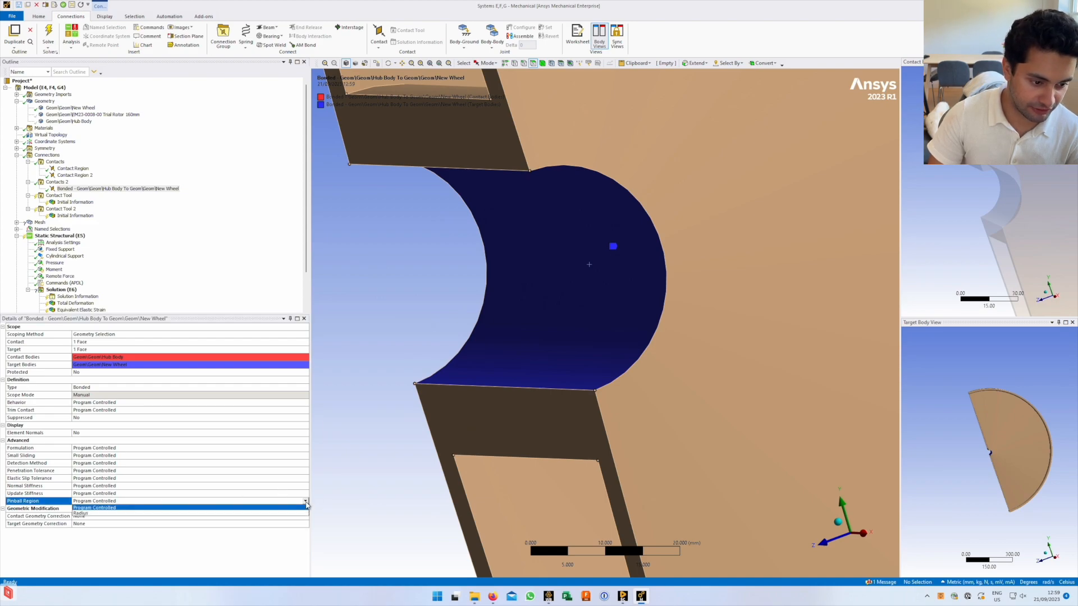
{"action": "left_click", "coordinate": [294, 513]}
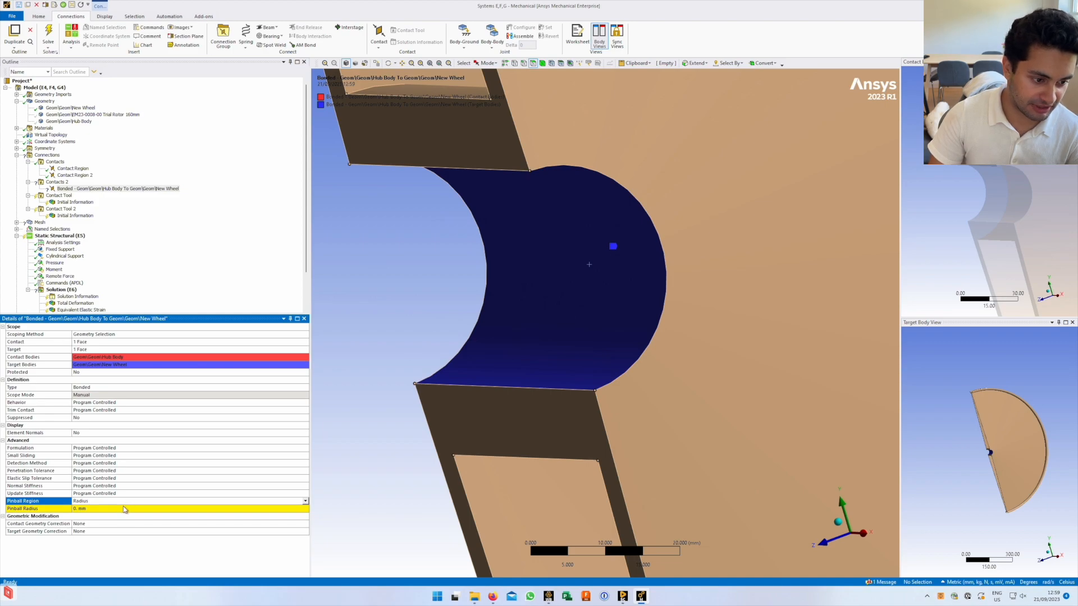
{"action": "left_click", "coordinate": [124, 509]}
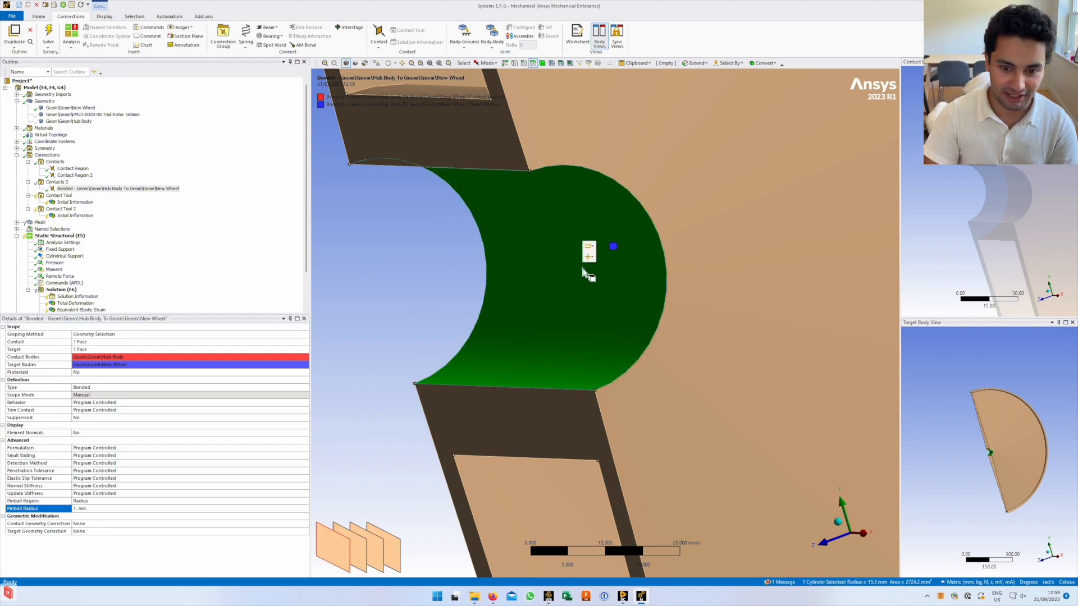
Orbit to check the contact faces, then collapse Connections to show 3 active contacts
{"action": "mouse_move", "coordinate": [630, 295]}
{"action": "middle_mouse_down"}
{"action": "mouse_move", "coordinate": [600, 308]}
{"action": "mouse_move", "coordinate": [614, 320]}
{"action": "mouse_move", "coordinate": [629, 310]}
{"action": "middle_mouse_up"}
{"action": "scroll", "coordinate": [626, 315], "scroll_direction": "up", "scroll_amount": 6}
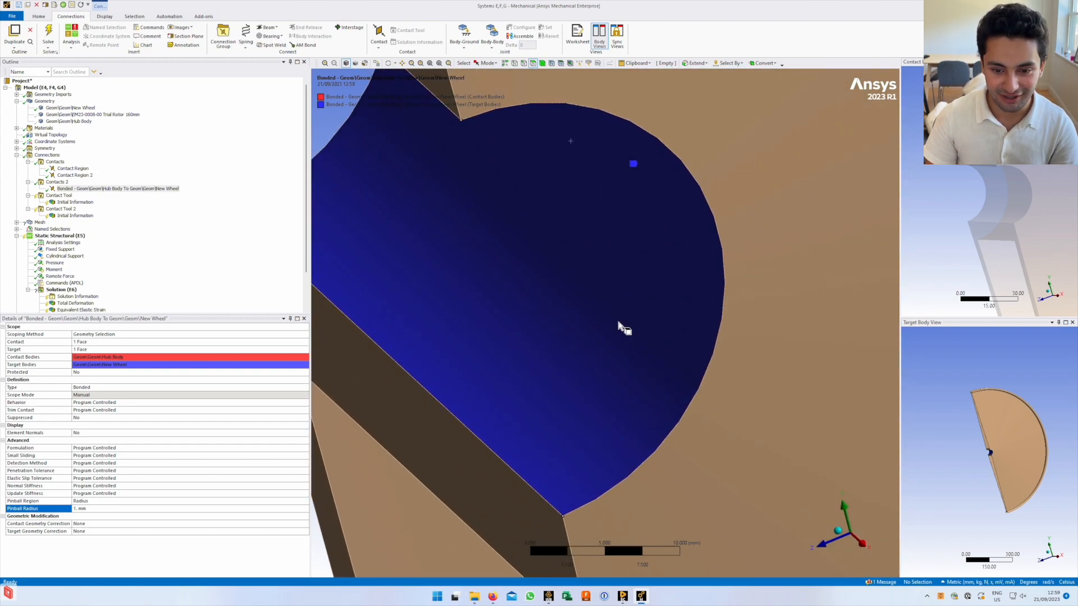
{"action": "scroll", "coordinate": [605, 353], "scroll_direction": "down", "scroll_amount": 5}
{"action": "middle_click_drag", "start_coordinate": [601, 399], "coordinate": [560, 358]}
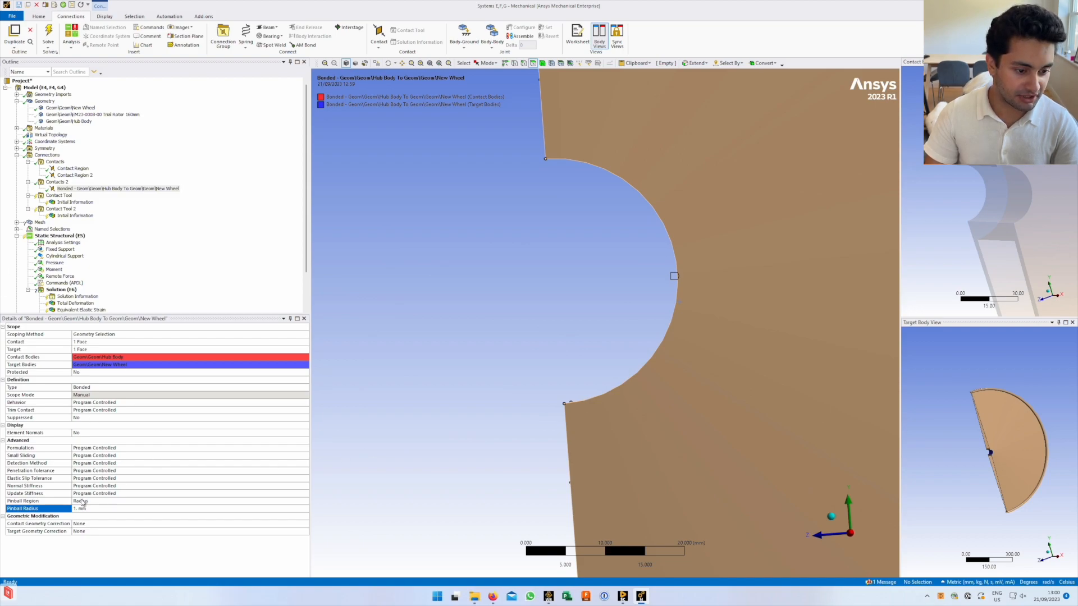
{"action": "scroll", "coordinate": [58, 270], "scroll_direction": "down", "scroll_amount": 2}
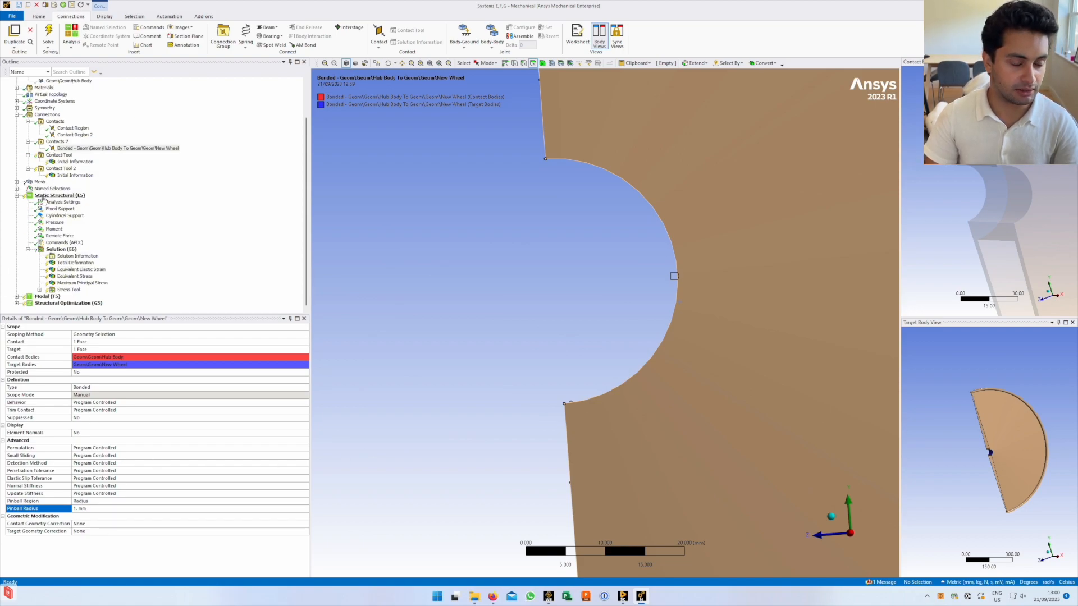
{"action": "left_click", "coordinate": [17, 115]}
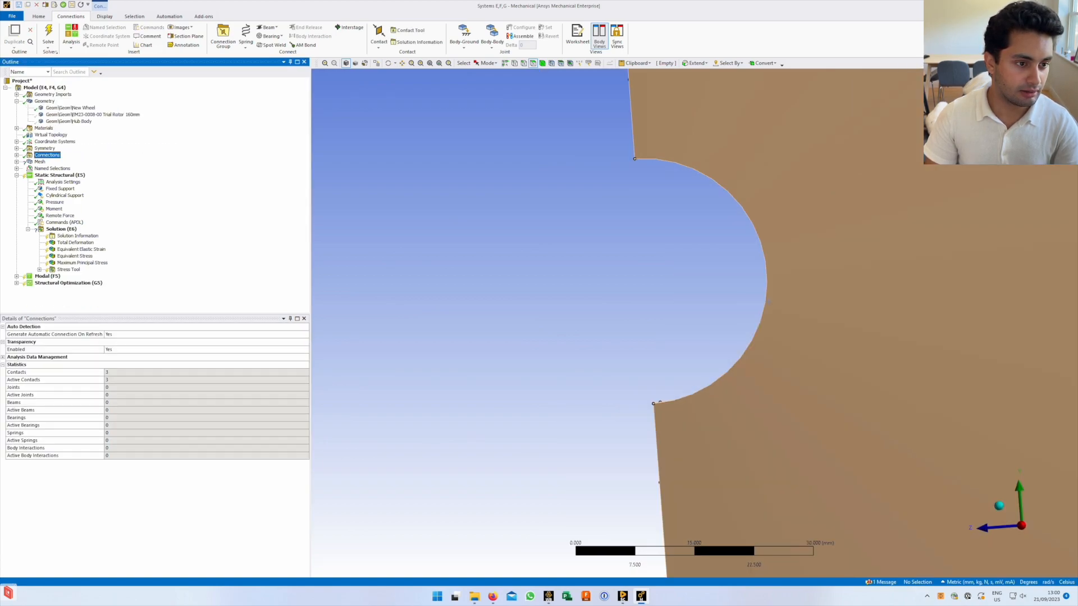
Review the Aluminum Alloy material, the virtual topology settings and the mesh quality metrics
{"action": "left_click", "coordinate": [44, 129]}
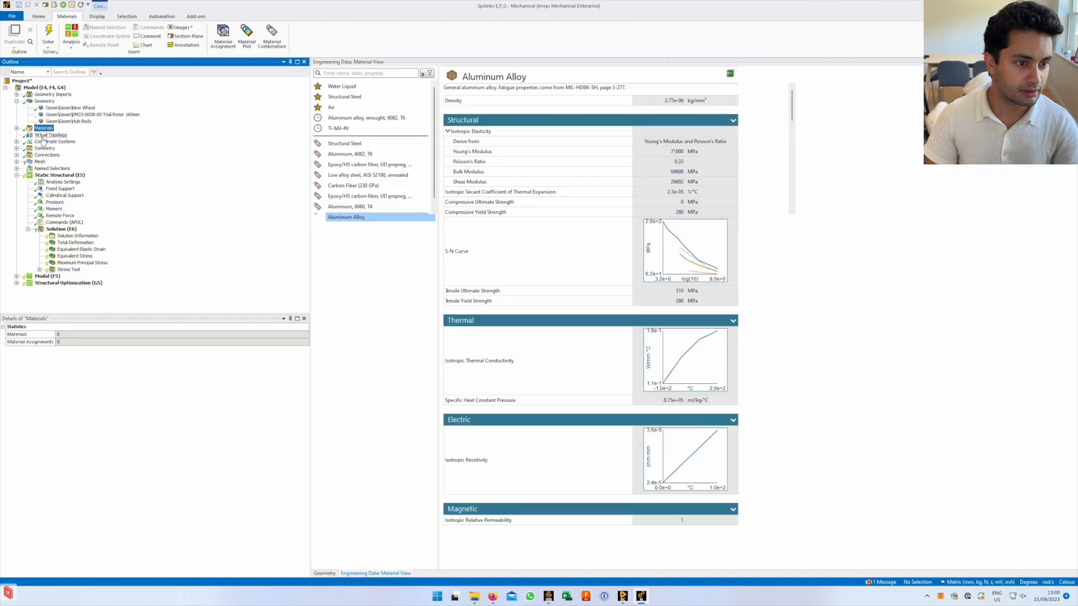
{"action": "left_click", "coordinate": [49, 135]}
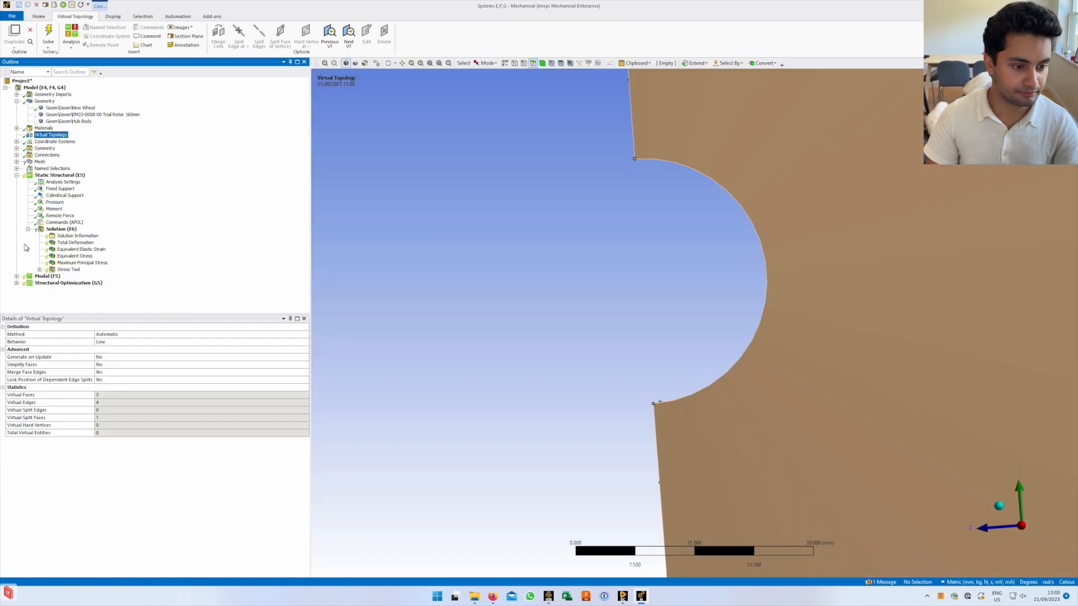
{"action": "left_click", "coordinate": [57, 176]}
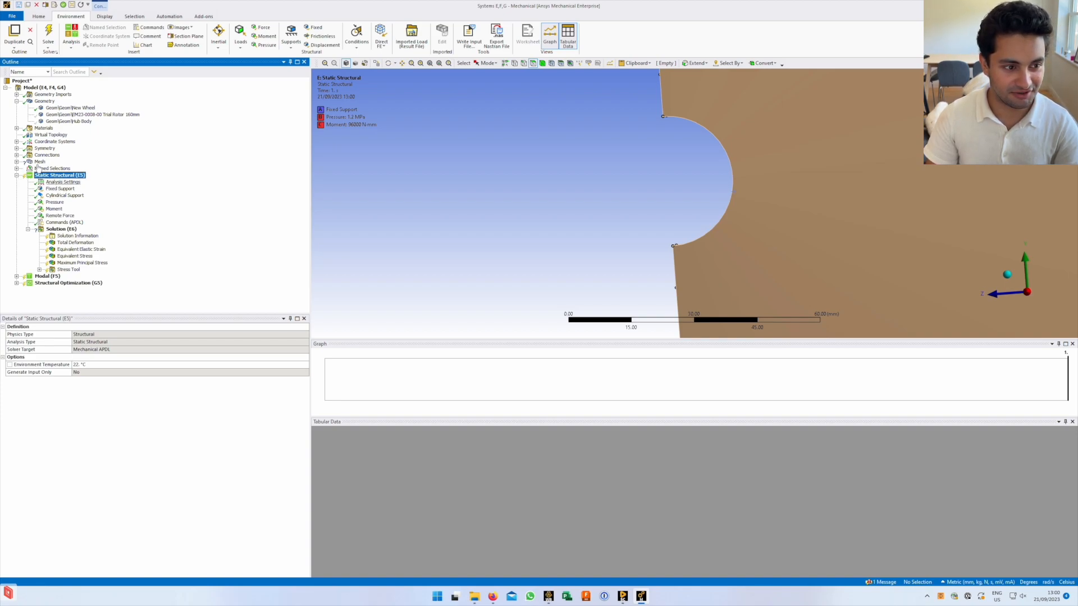
{"action": "left_click", "coordinate": [39, 162]}
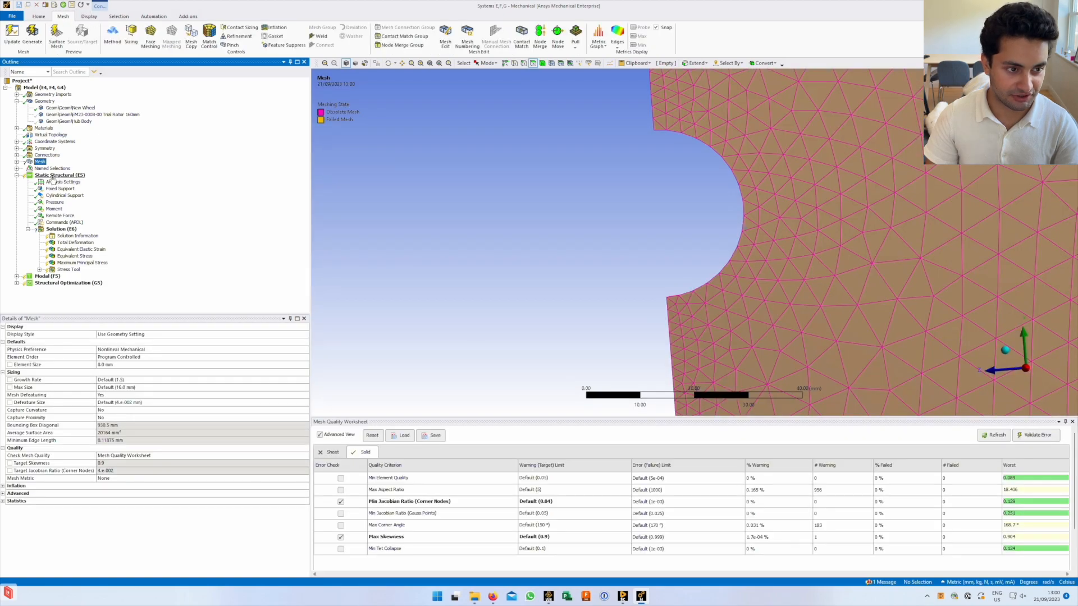
{"action": "left_click", "coordinate": [53, 175]}
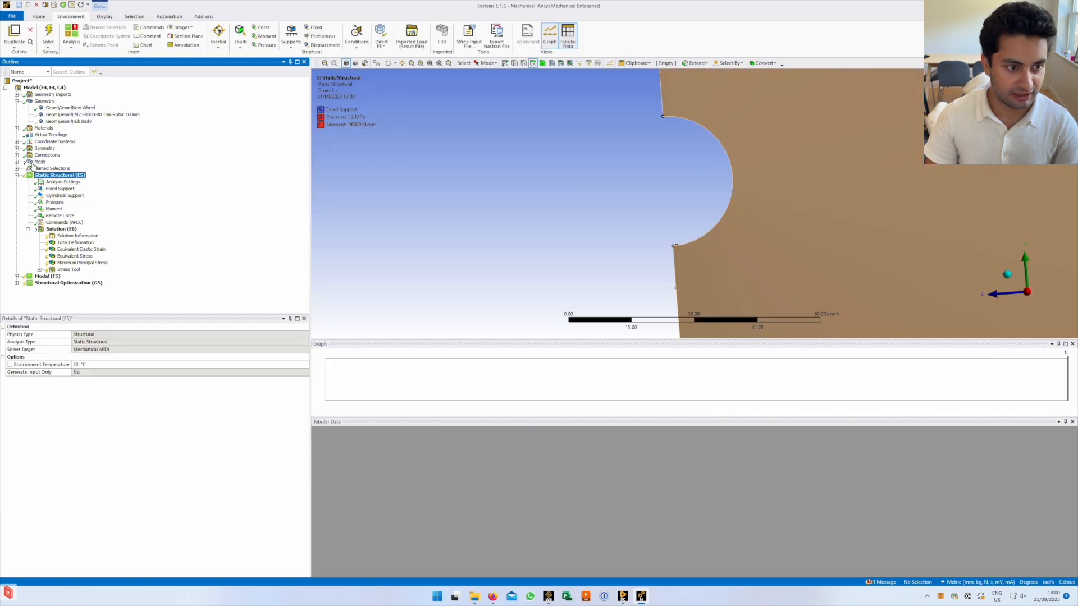
{"action": "left_click", "coordinate": [38, 162]}
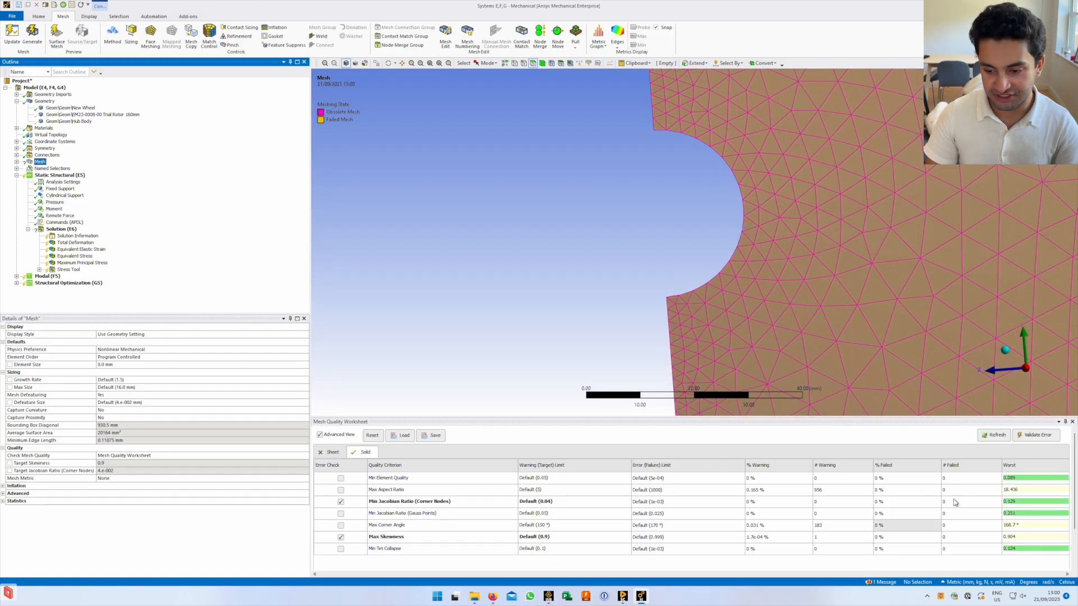
{"action": "left_click", "coordinate": [57, 176]}
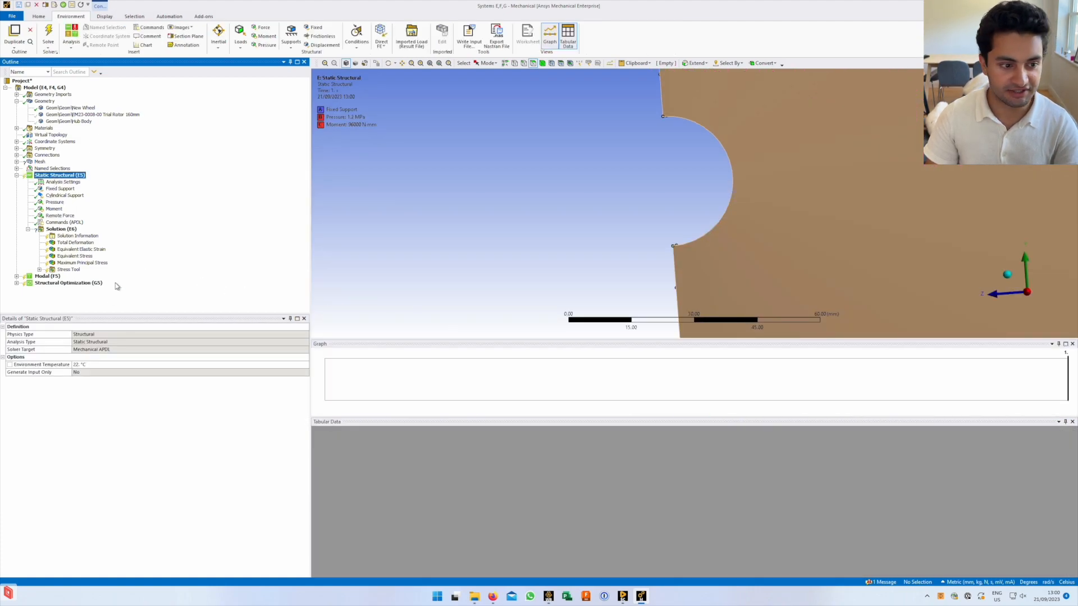
Rotate the part to an oblique view and hide the Tabular Data and Graph panes
{"action": "middle_click_drag", "start_coordinate": [708, 164], "coordinate": [950, 352]}
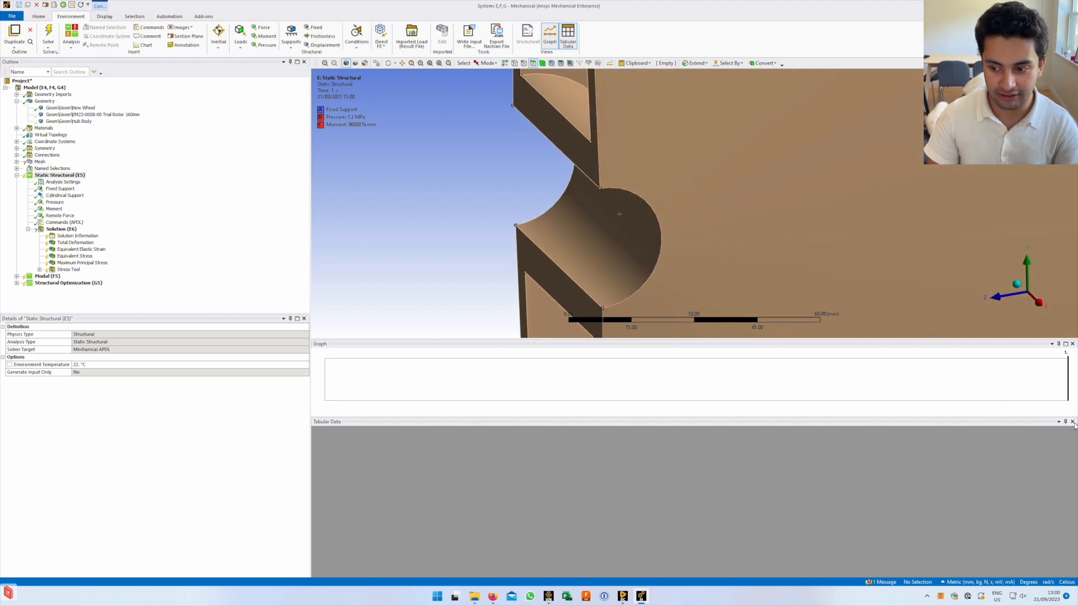
{"action": "left_click", "coordinate": [1072, 421]}
{"action": "left_click", "coordinate": [1073, 472]}
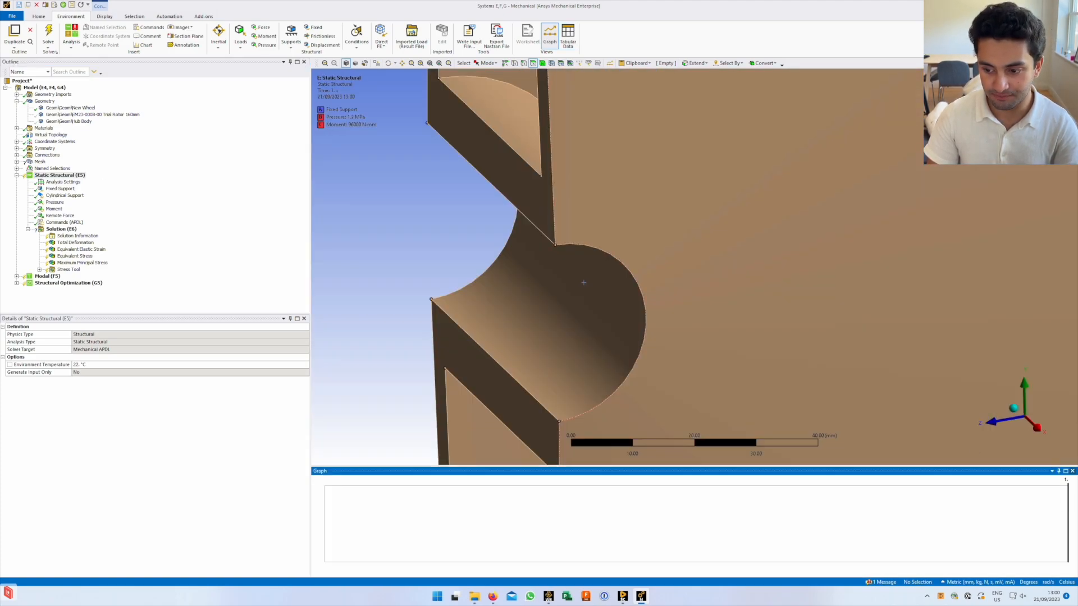
{"action": "scroll", "coordinate": [685, 404], "scroll_direction": "down", "scroll_amount": 4}
{"action": "middle_click_drag", "start_coordinate": [662, 281], "coordinate": [653, 302], "text": "ctrl"}
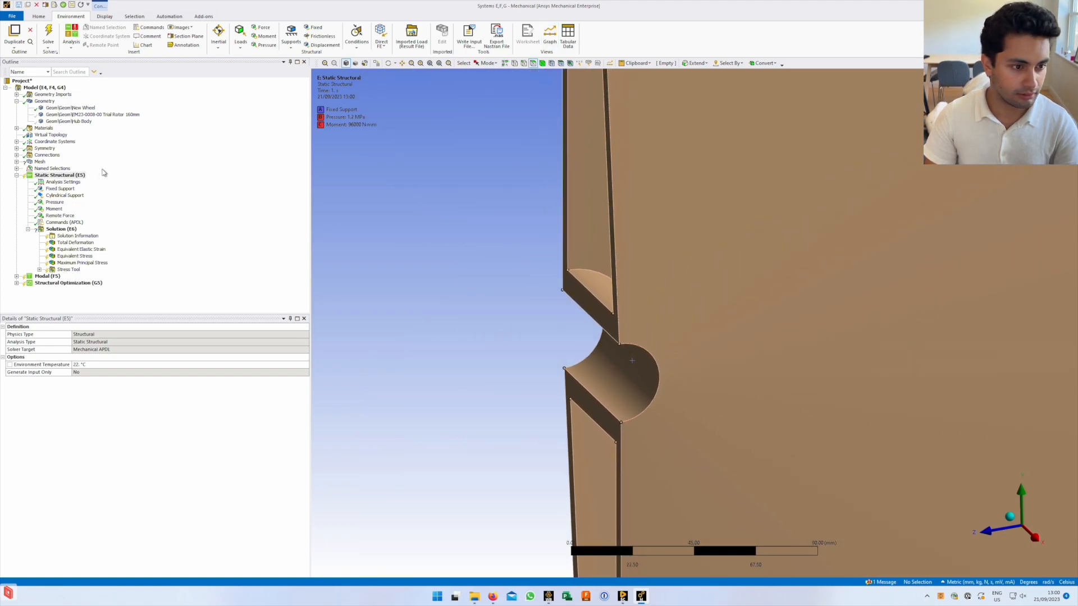
Suppress Fixed Support, Cylindrical Support, Pressure, Moment and Remote Force together
{"action": "left_click", "coordinate": [61, 183]}
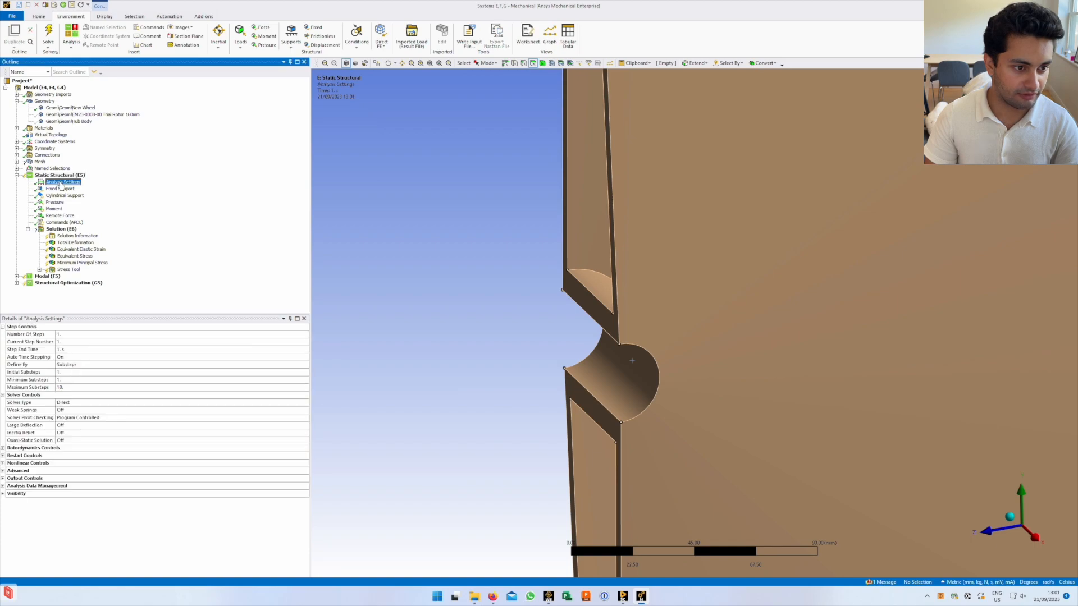
{"action": "left_click", "coordinate": [59, 190]}
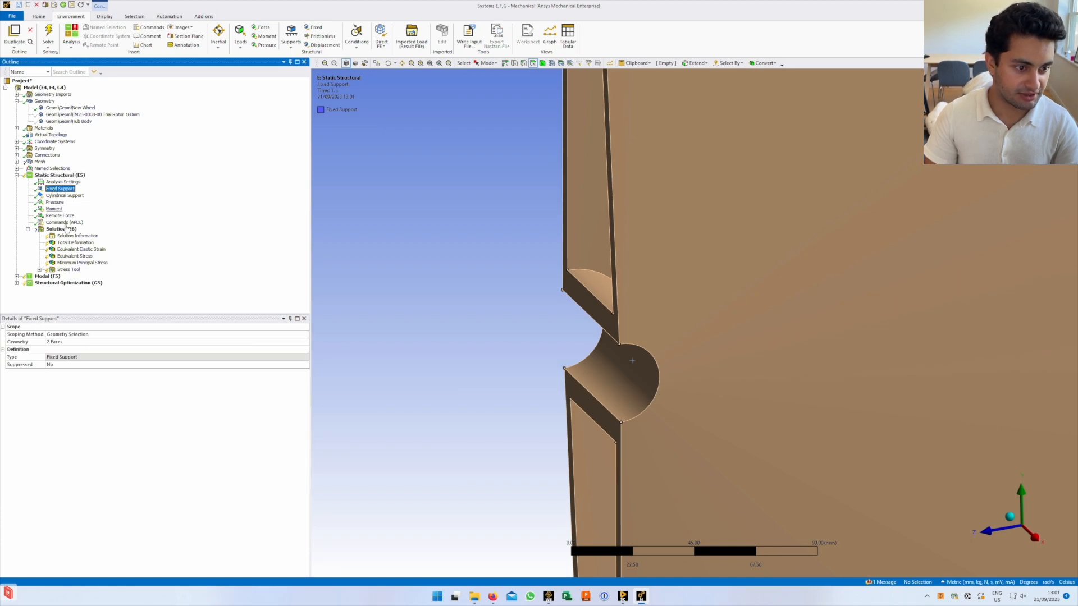
{"action": "left_click", "coordinate": [56, 216], "text": "shift"}
{"action": "right_click", "coordinate": [62, 210]}
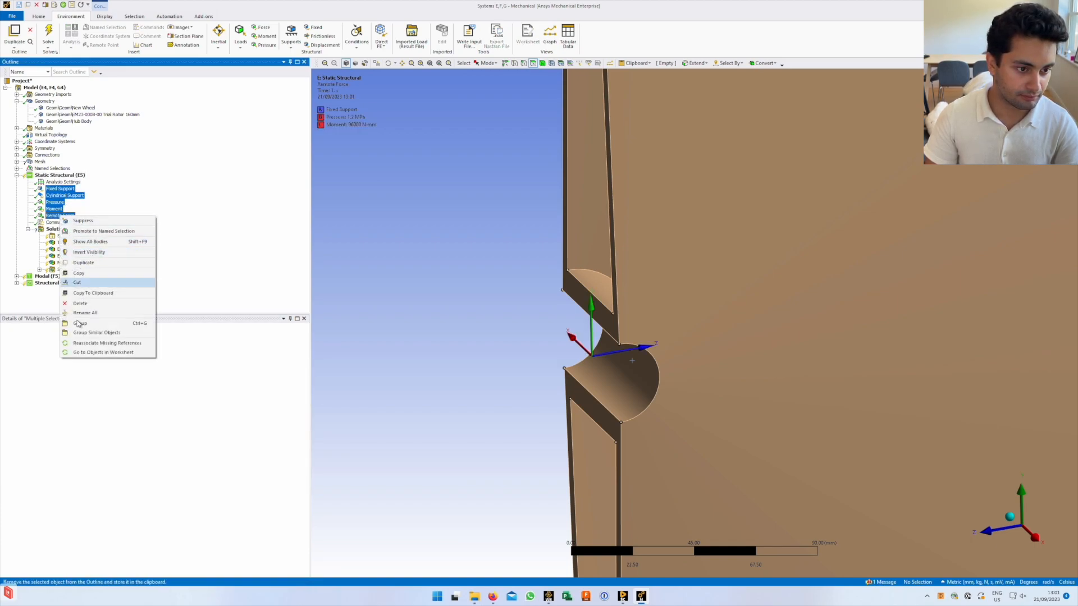
{"action": "left_click", "coordinate": [83, 221]}
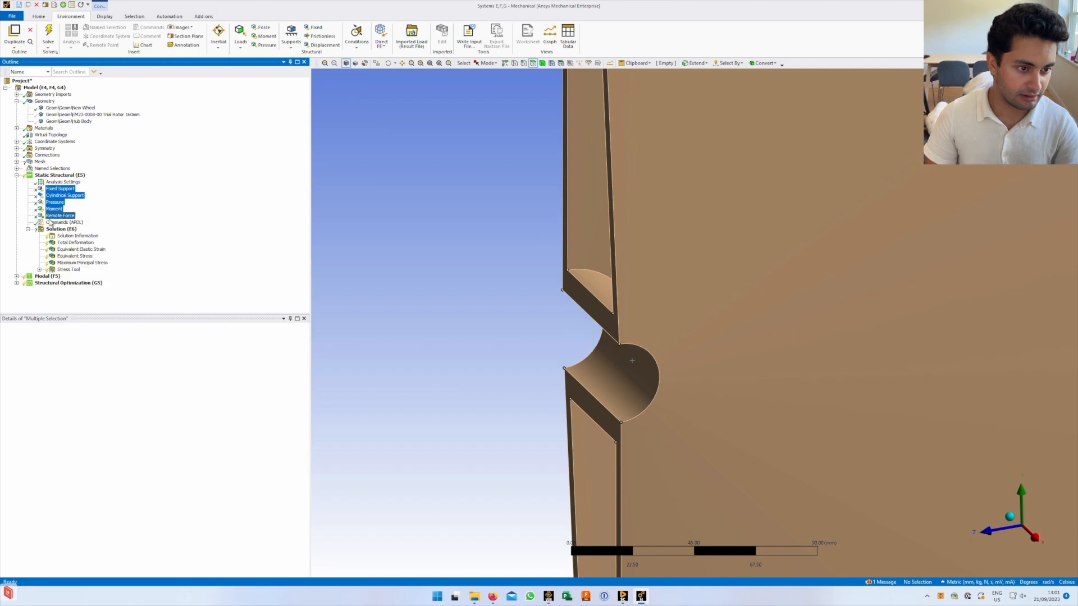
{"action": "left_click", "coordinate": [56, 175]}
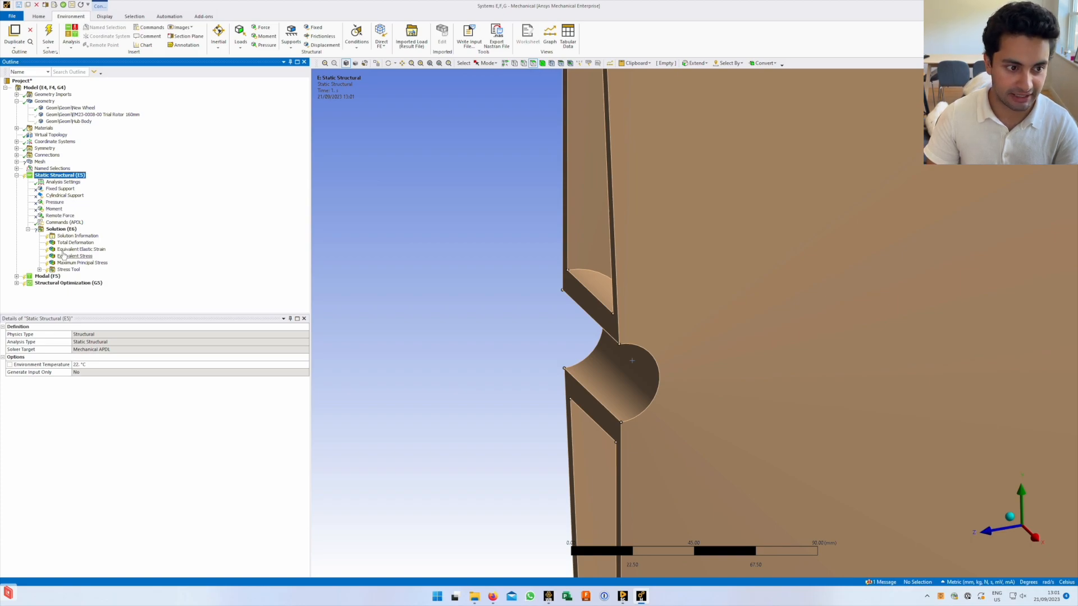
{"action": "left_click", "coordinate": [56, 182]}
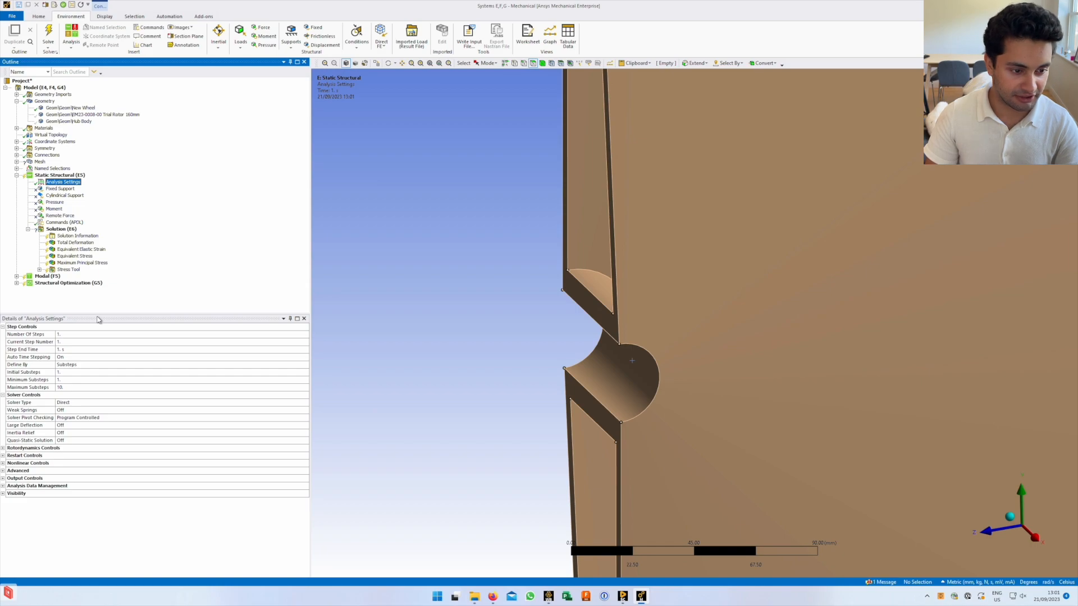
Inspect Analysis Settings: one step ending at 1 s, Direct solver, auto time stepping with 1/1/10 substeps
{"action": "middle_click_drag", "start_coordinate": [642, 353], "coordinate": [629, 378], "text": "ctrl"}
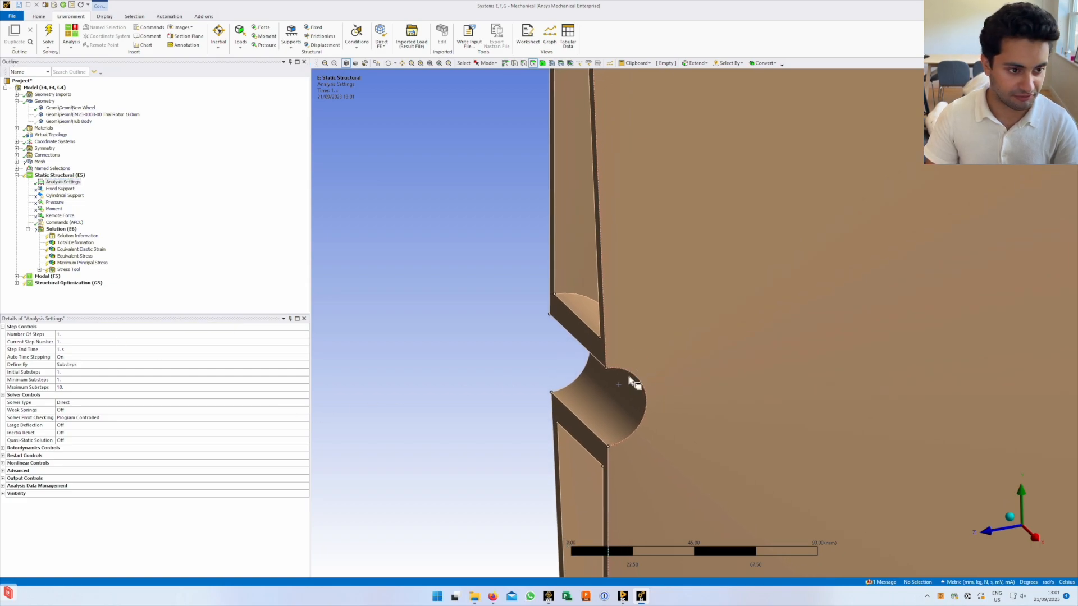
{"action": "left_click", "coordinate": [92, 244]}
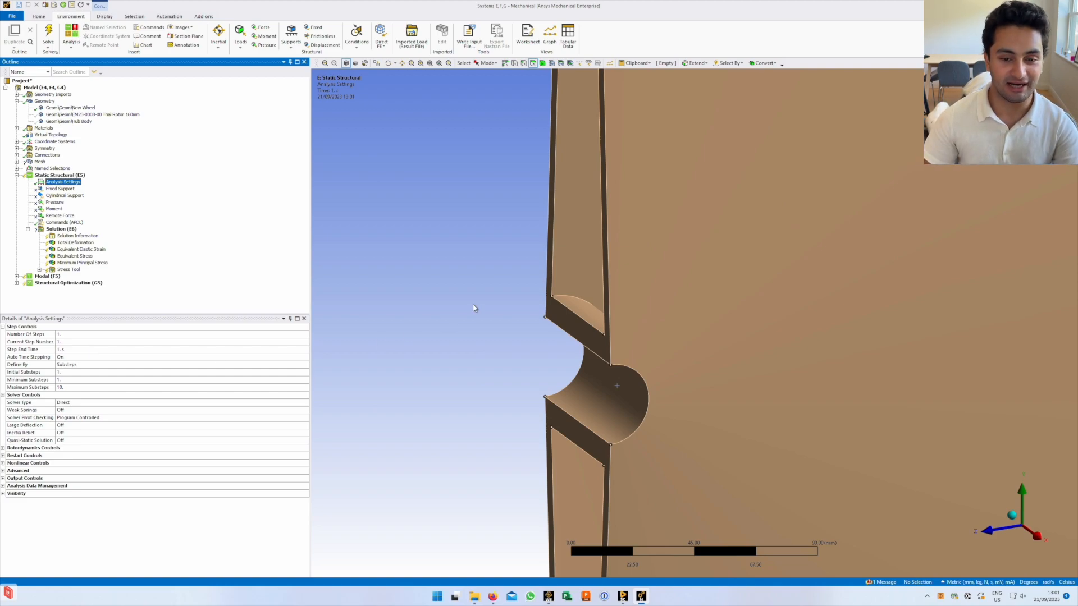
{"action": "middle_click_drag", "start_coordinate": [604, 299], "coordinate": [624, 338], "text": "ctrl"}
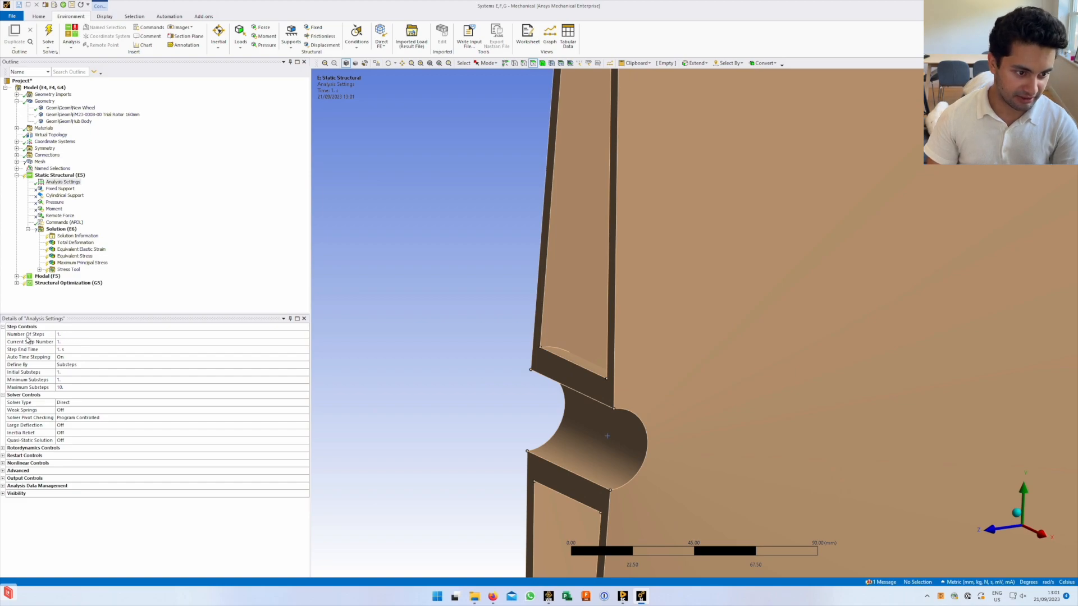
{"action": "left_click", "coordinate": [80, 335]}
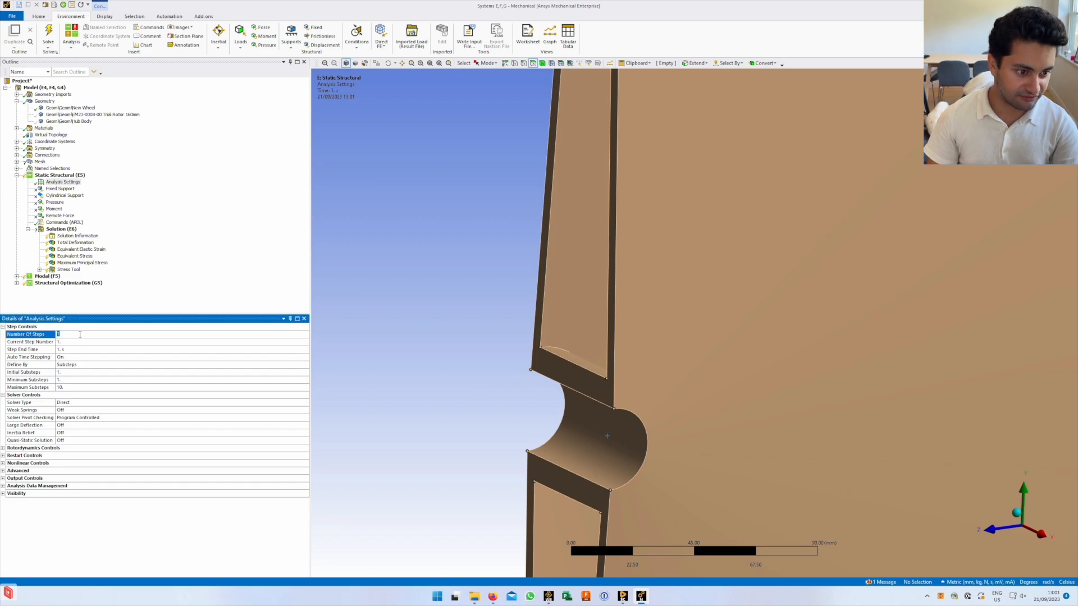
{"action": "key", "text": "Down"}
{"action": "key", "text": "Down"}
{"action": "left_click", "coordinate": [86, 337]}
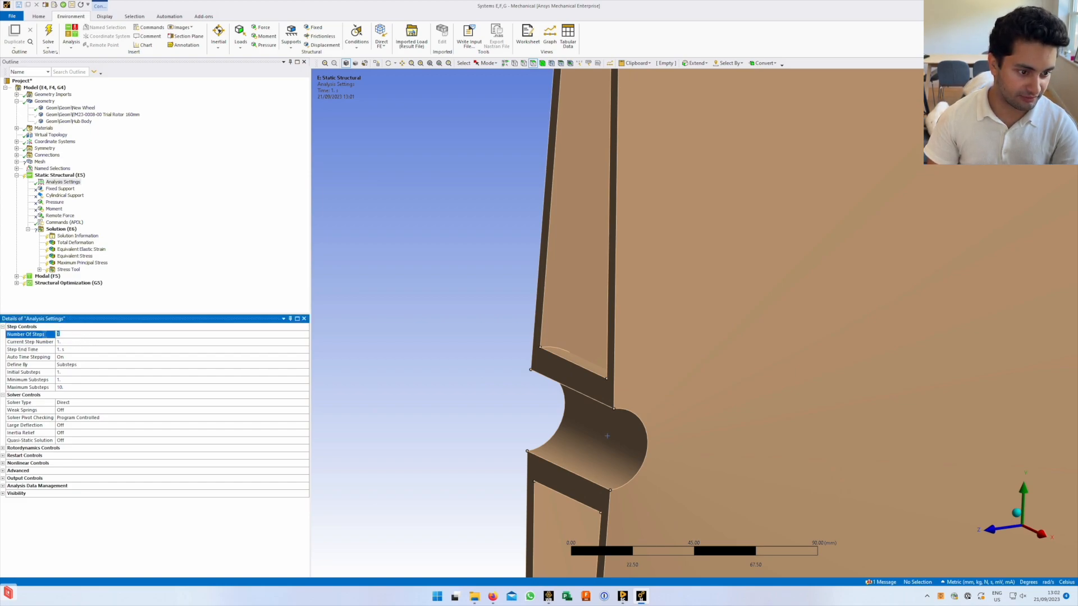
{"action": "left_click", "coordinate": [21, 350]}
{"action": "left_click", "coordinate": [29, 357]}
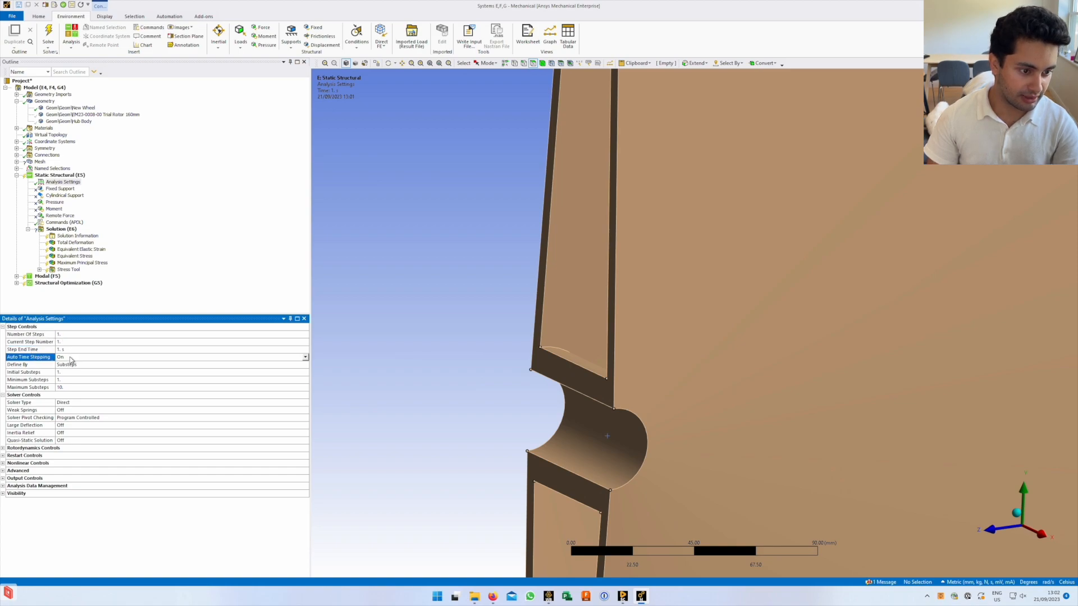
{"action": "left_click", "coordinate": [304, 358]}
{"action": "left_click", "coordinate": [304, 358]}
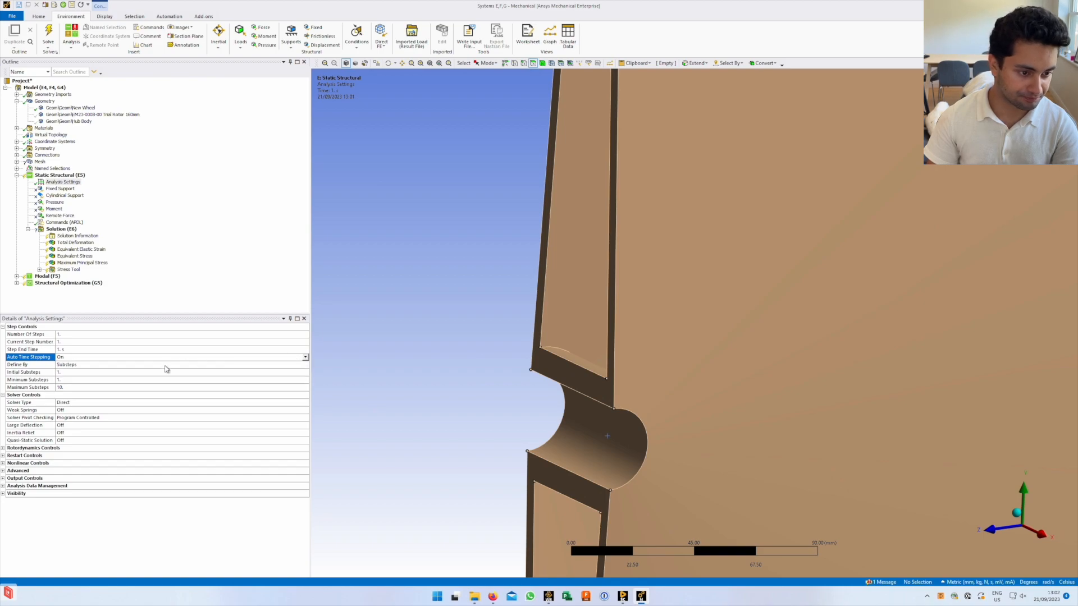
{"action": "left_click", "coordinate": [158, 366]}
{"action": "left_click", "coordinate": [305, 365]}
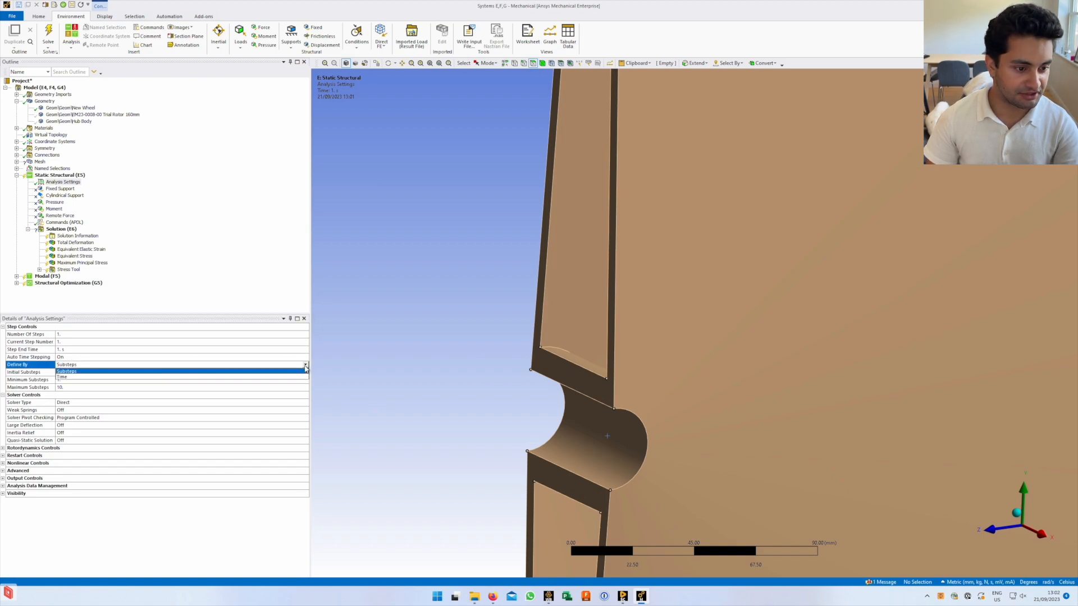
{"action": "left_click", "coordinate": [84, 371]}
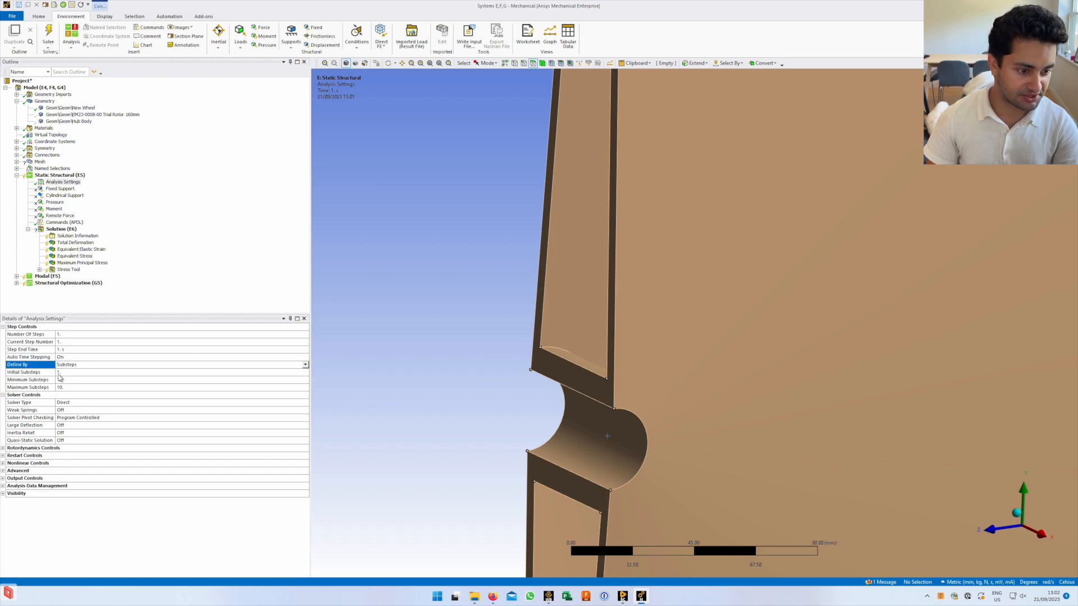
{"action": "left_click", "coordinate": [306, 365]}
{"action": "left_click", "coordinate": [257, 373]}
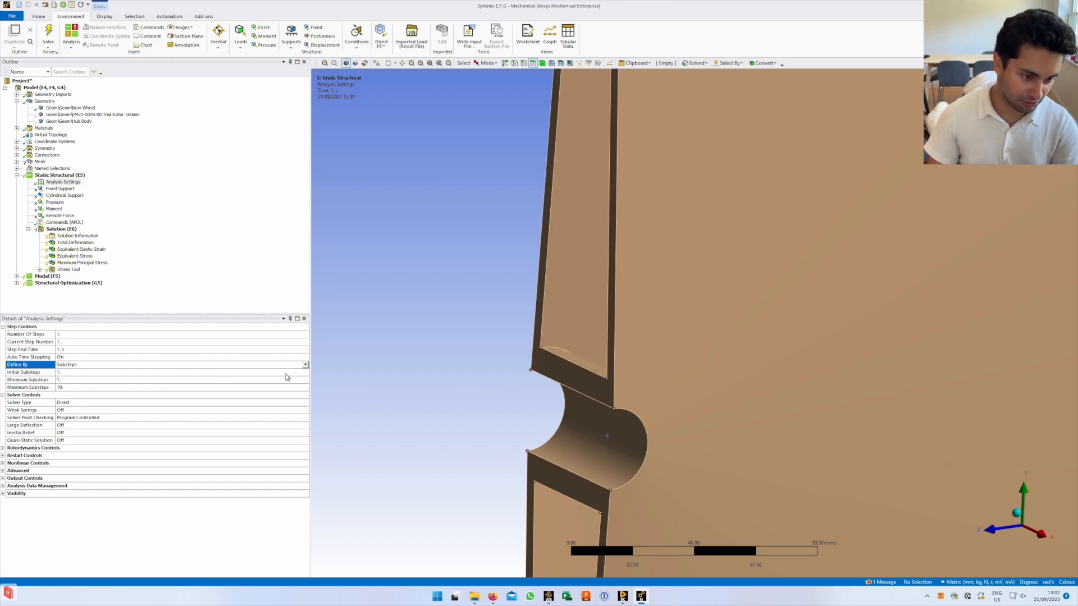
{"action": "left_click", "coordinate": [30, 373]}
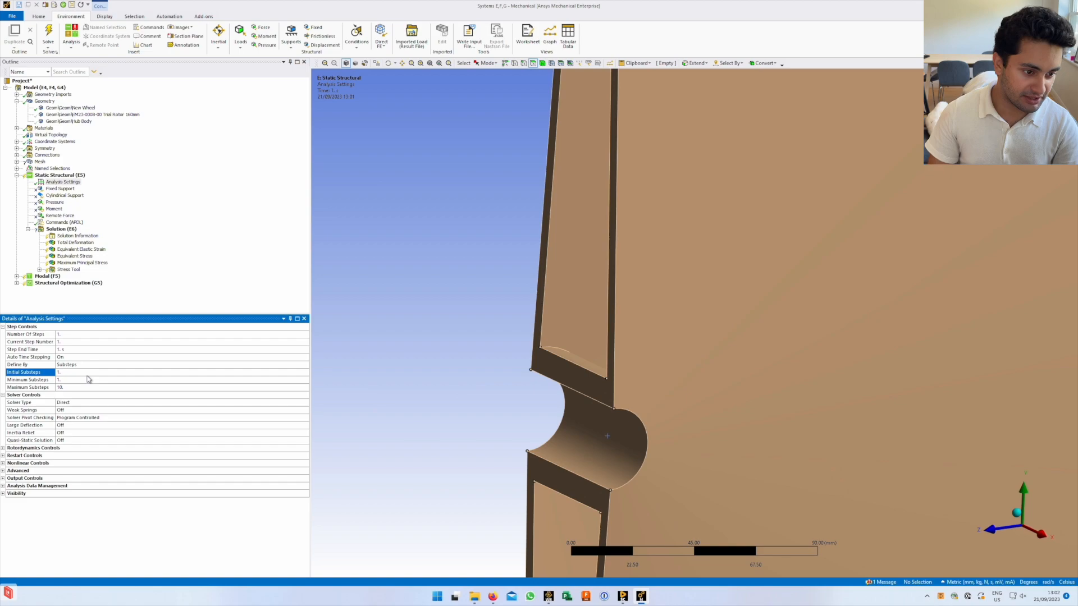
{"action": "left_click", "coordinate": [87, 379]}
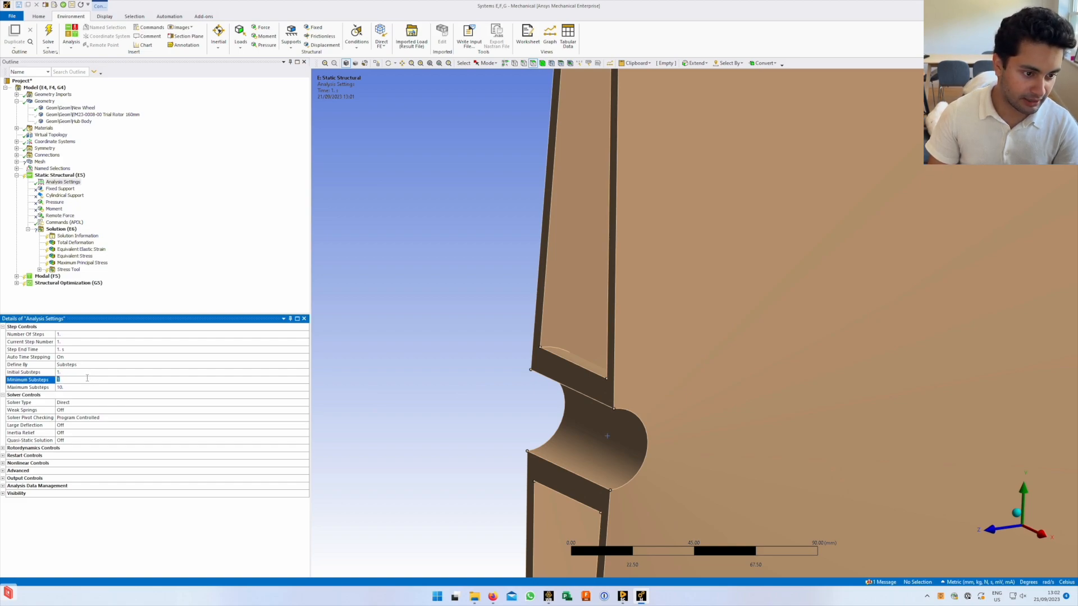
{"action": "left_click", "coordinate": [92, 388]}
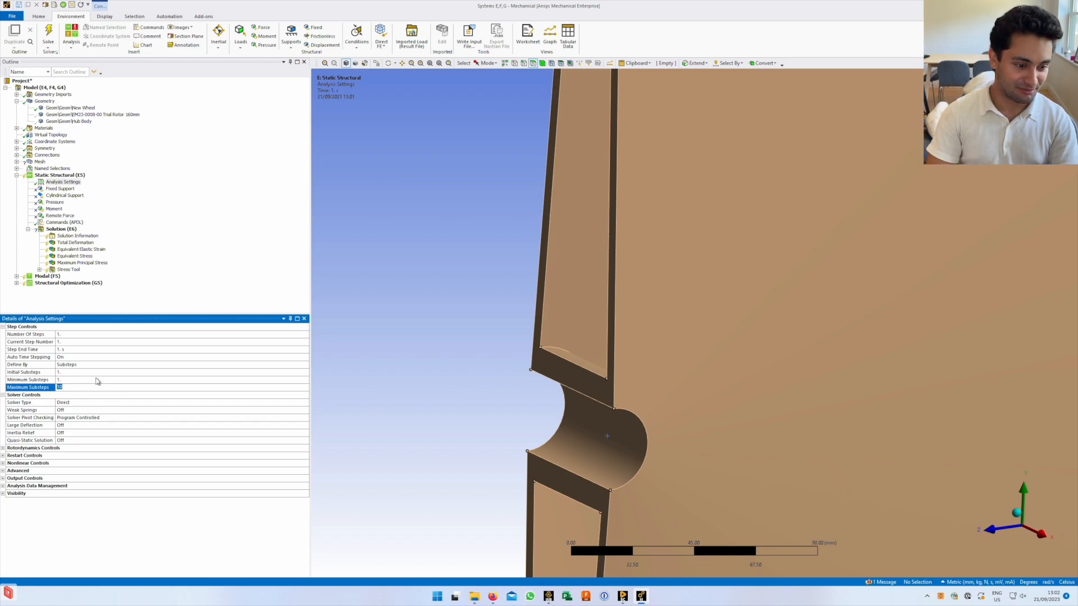
Keep the solver type as Direct and bring up the Solution (E6) details
{"action": "left_click", "coordinate": [74, 404]}
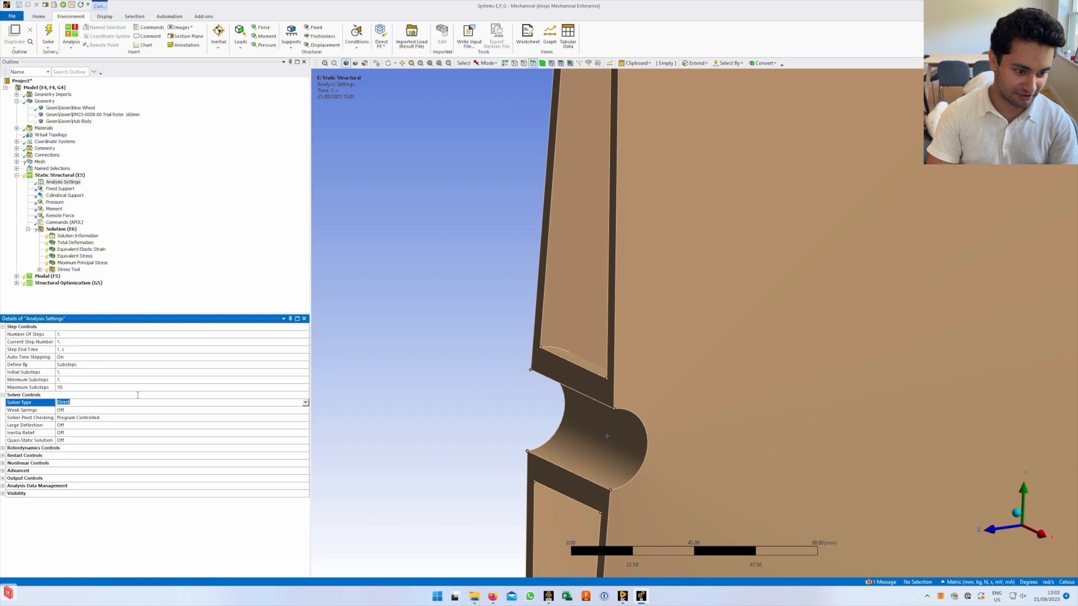
{"action": "left_click", "coordinate": [306, 404]}
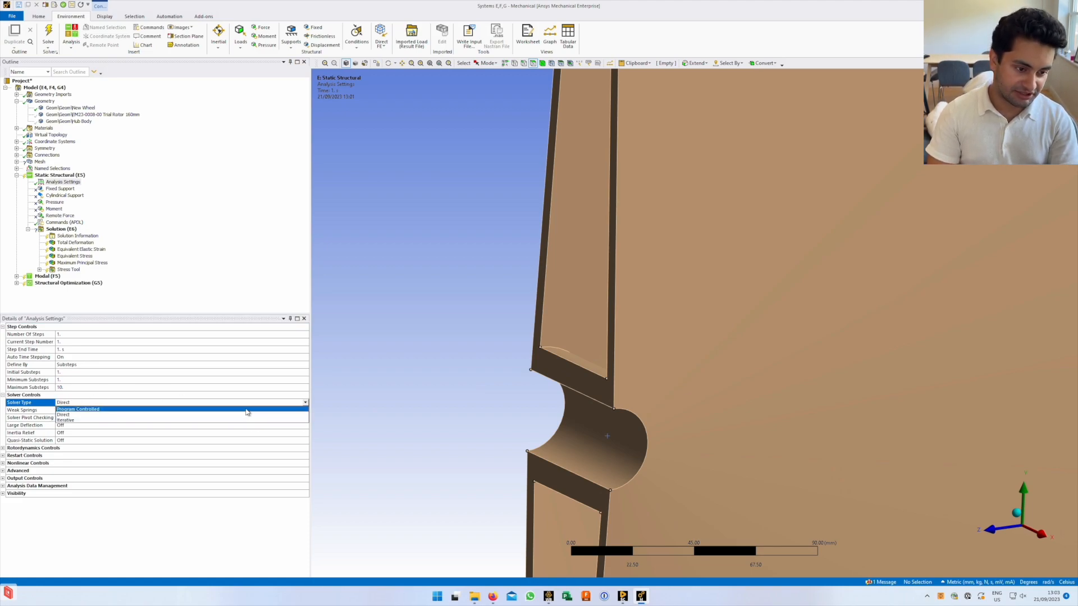
{"action": "key", "text": "Escape"}
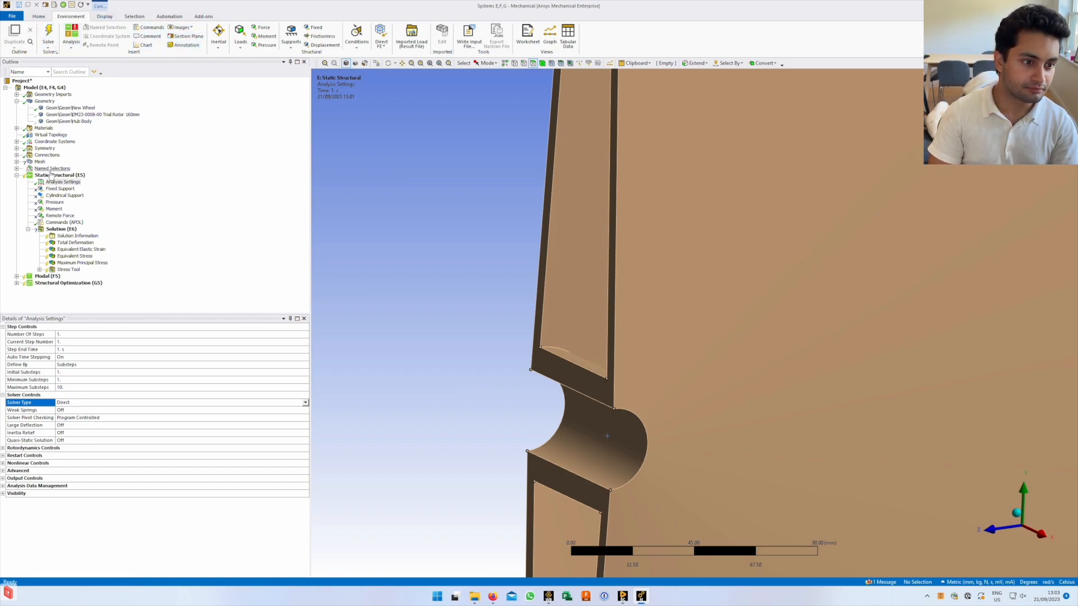
{"action": "left_click", "coordinate": [105, 15]}
{"action": "left_click", "coordinate": [67, 228]}
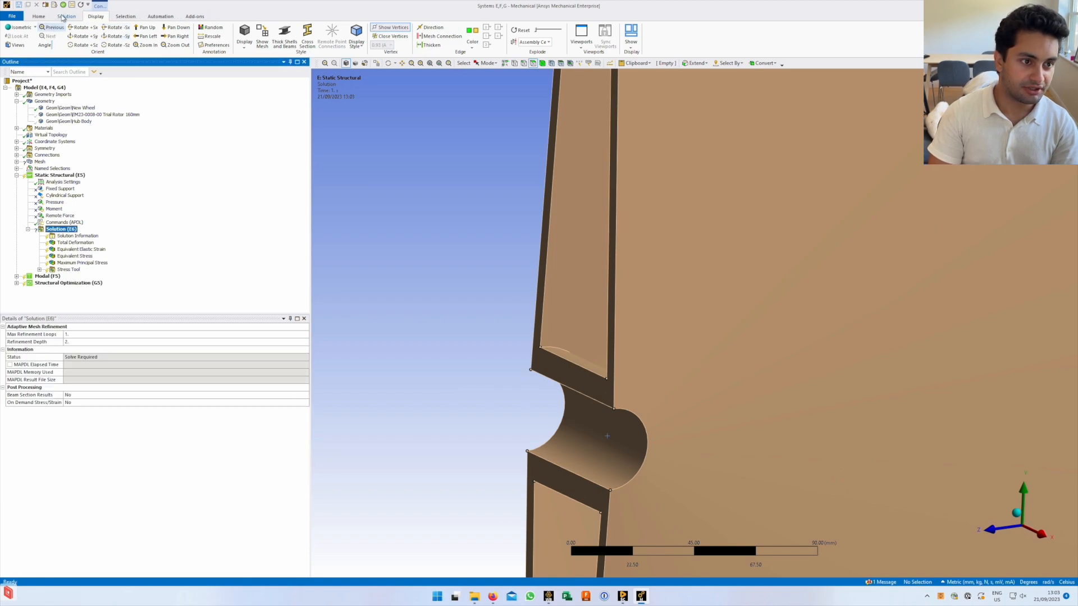
Run a Resource Prediction: Direct on 4 cores needs 1.8 min per step and 25 GB
{"action": "left_click", "coordinate": [65, 16]}
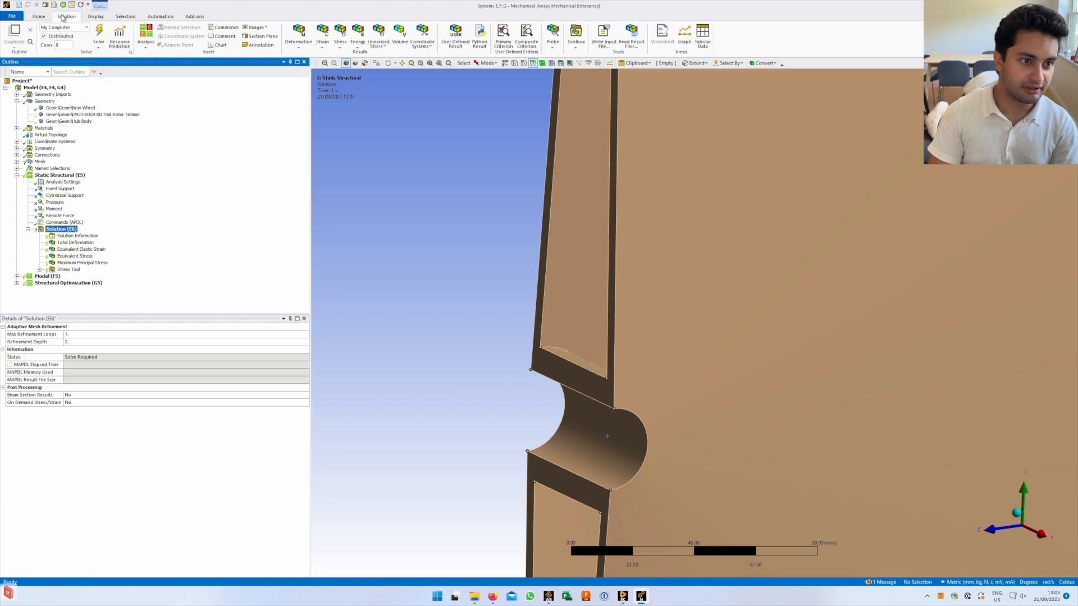
{"action": "left_click", "coordinate": [117, 38]}
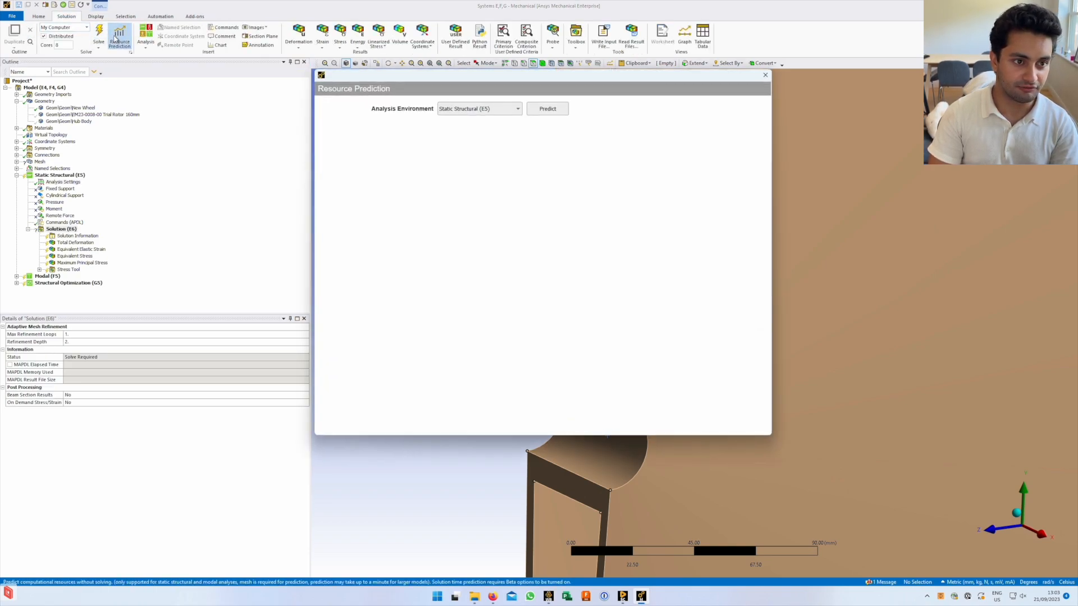
{"action": "left_click", "coordinate": [555, 109]}
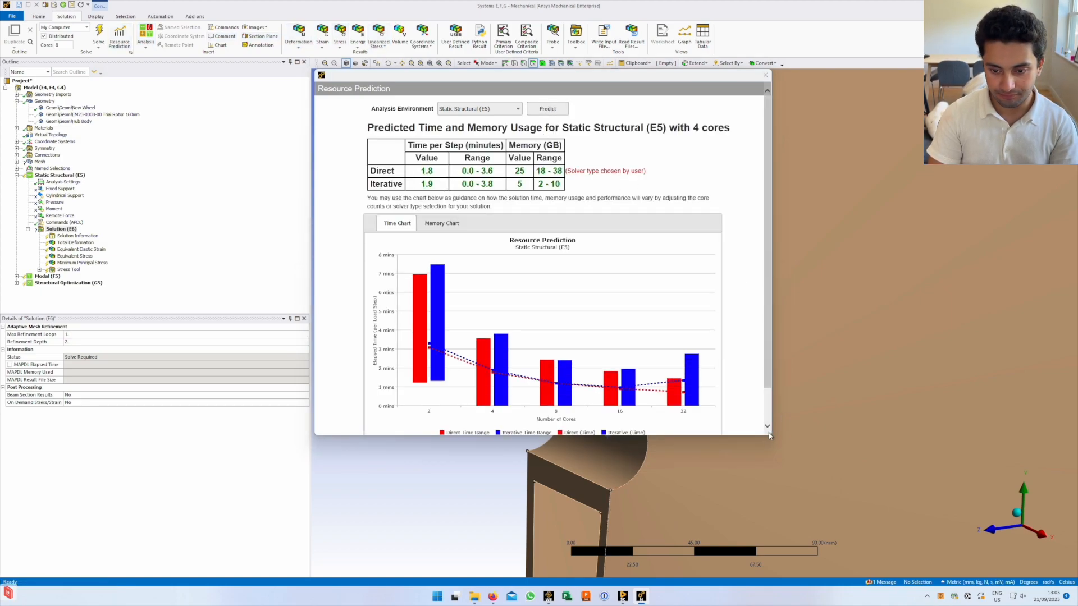
Enlarge the Resource Prediction window to show the full time chart and notes
{"action": "left_click_drag", "start_coordinate": [772, 437], "coordinate": [949, 552]}
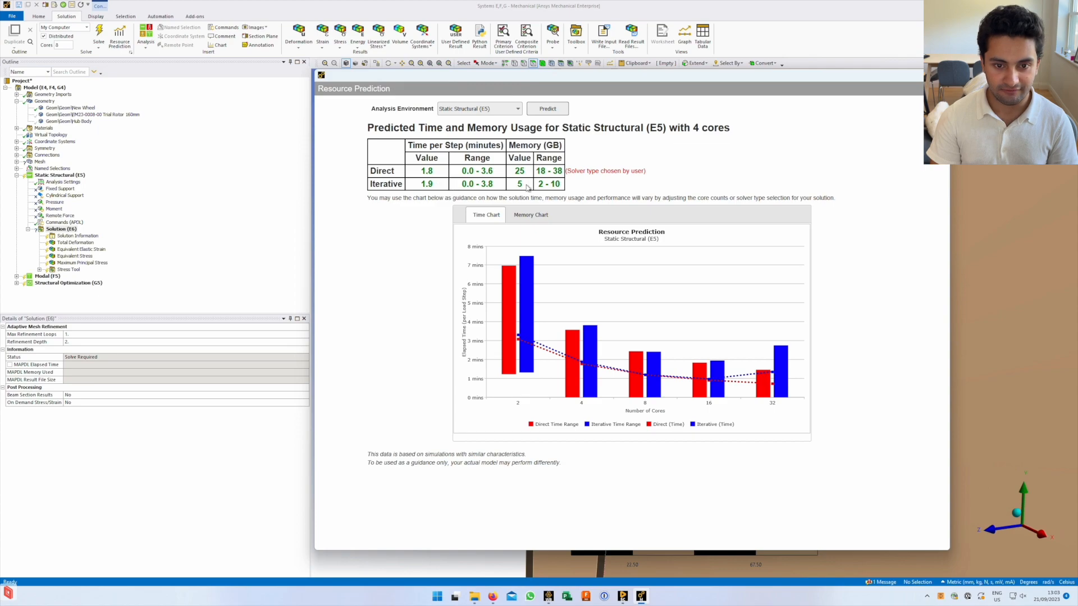
{"action": "left_click_drag", "start_coordinate": [537, 184], "coordinate": [561, 184]}
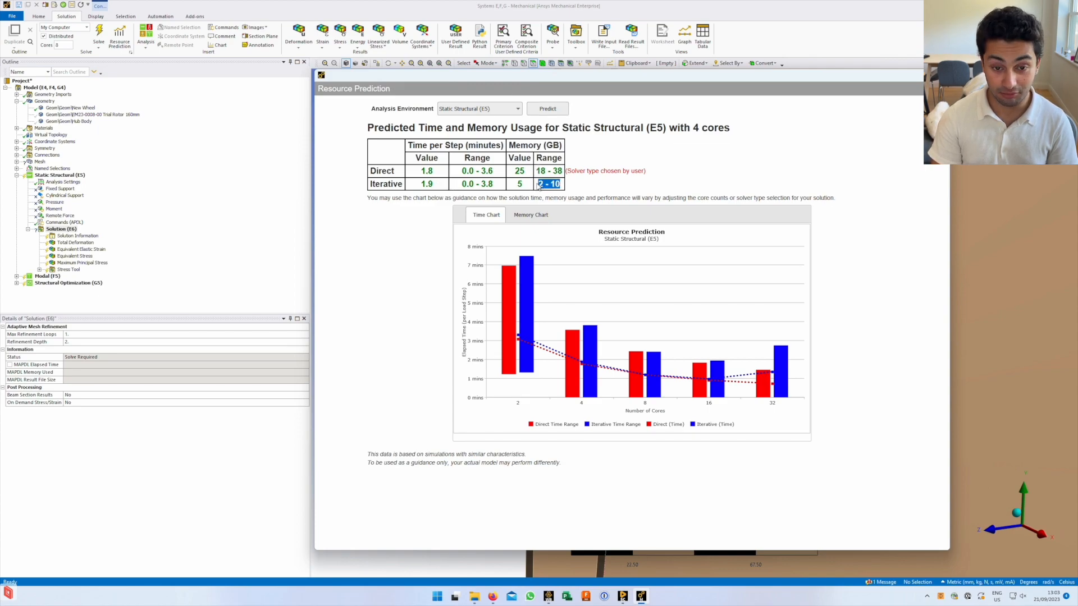
{"action": "left_click_drag", "start_coordinate": [517, 184], "coordinate": [522, 184]}
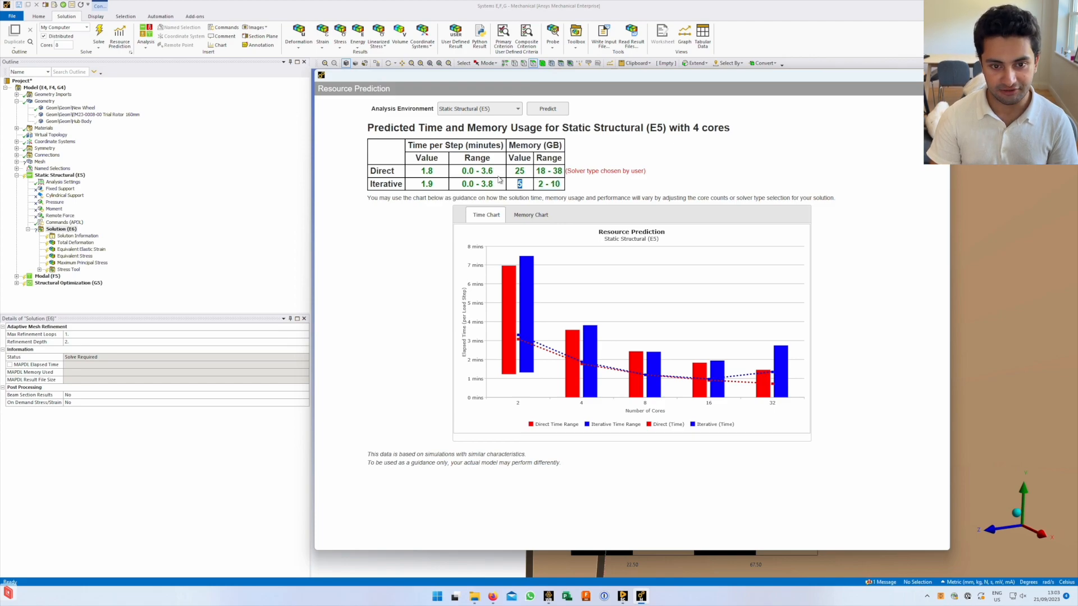
{"action": "left_click", "coordinate": [438, 191]}
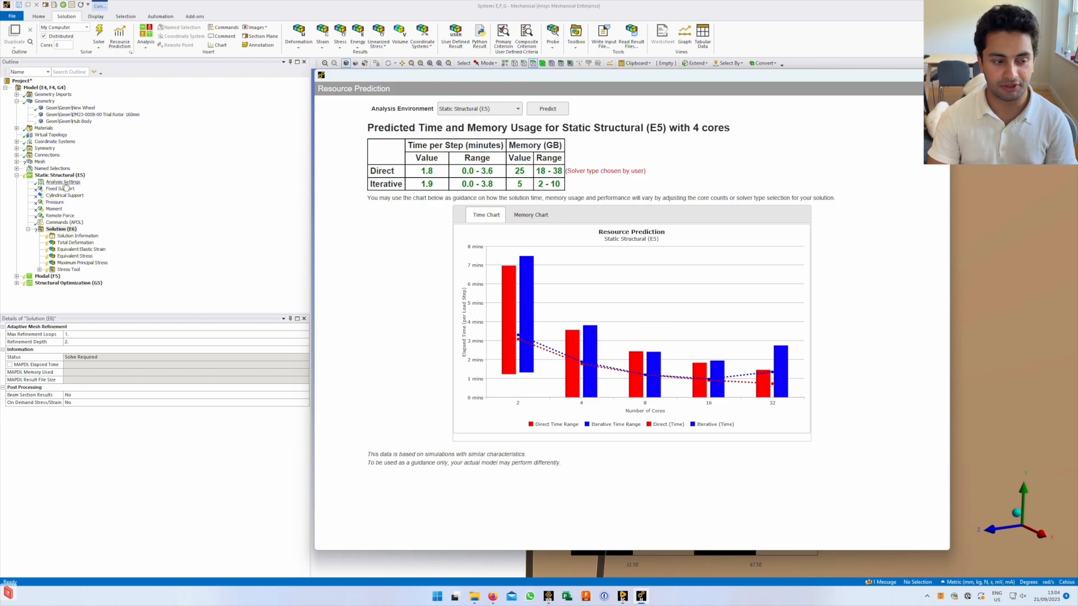
Compare the Direct and Iterative rows: Iterative on 4 cores needs 1.9 min and 5 GB
{"action": "left_click_drag", "start_coordinate": [423, 174], "coordinate": [563, 172]}
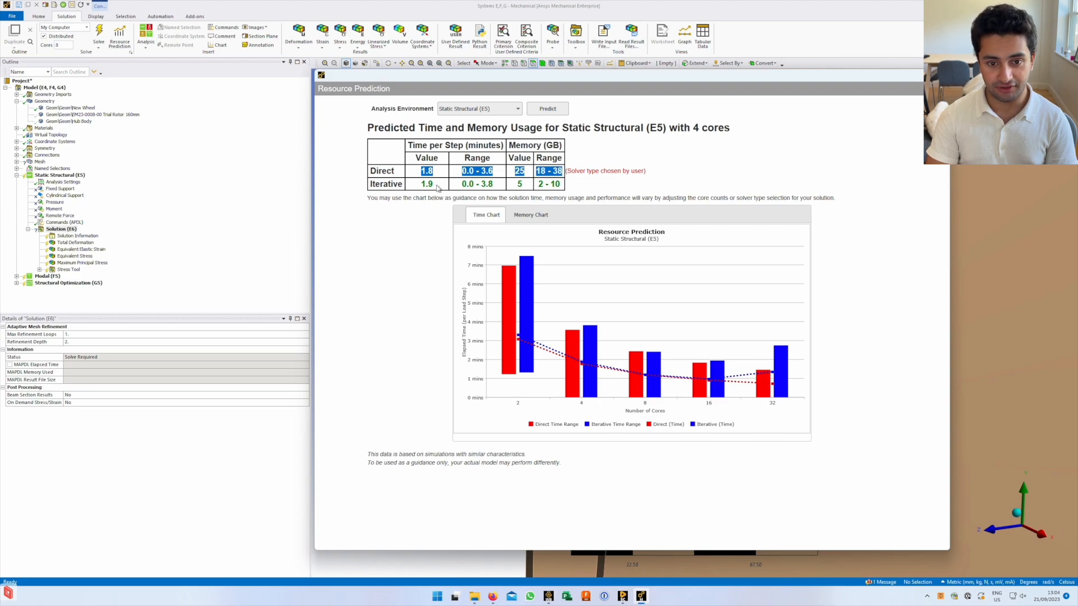
{"action": "left_click_drag", "start_coordinate": [418, 186], "coordinate": [560, 189]}
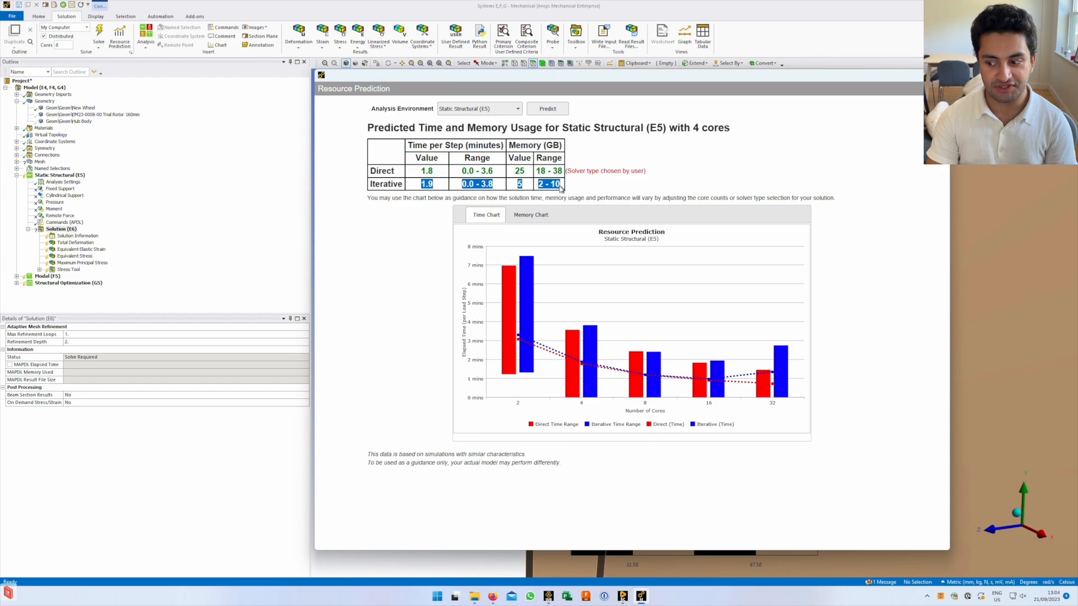
{"action": "left_click_drag", "start_coordinate": [418, 172], "coordinate": [561, 176]}
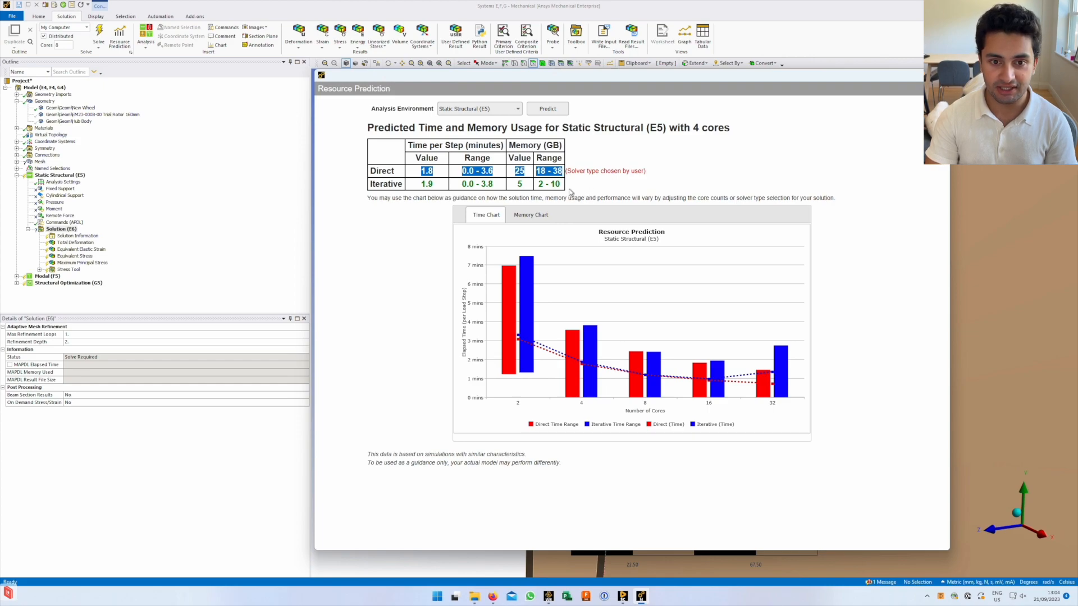
{"action": "left_click_drag", "start_coordinate": [561, 184], "coordinate": [417, 185]}
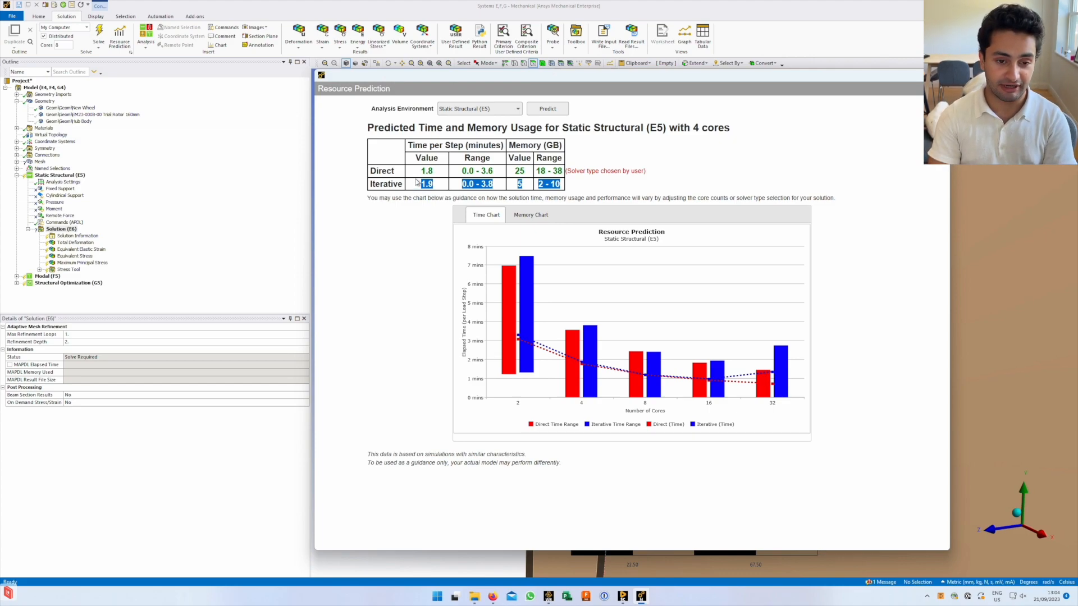
Show the Memory Chart comparing Direct (23–49 GB) with Iterative (3–13 GB) per core count
{"action": "left_click", "coordinate": [588, 164]}
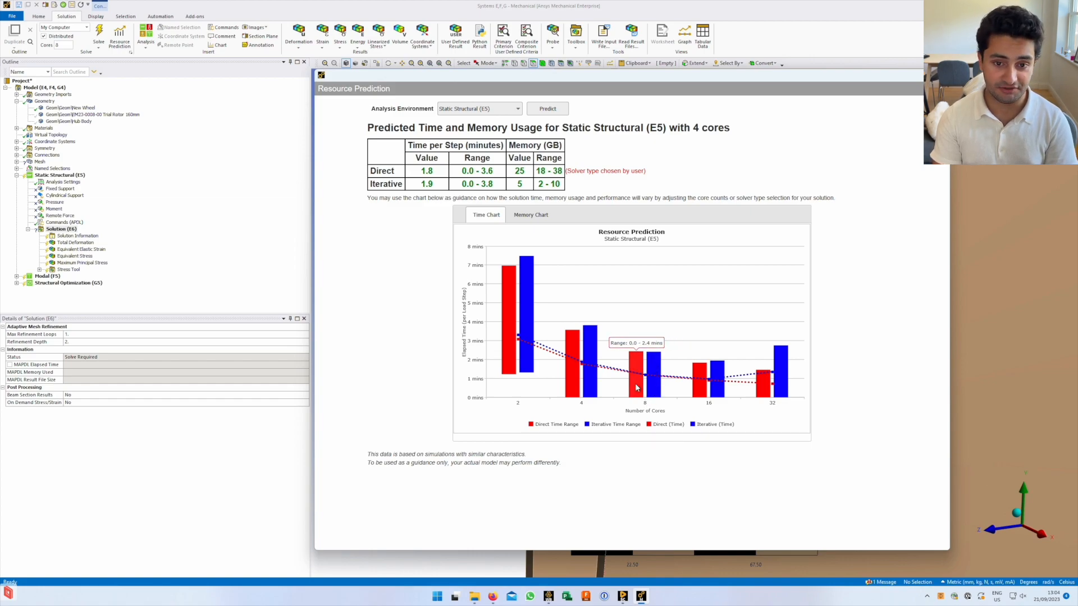
{"action": "left_click", "coordinate": [525, 218]}
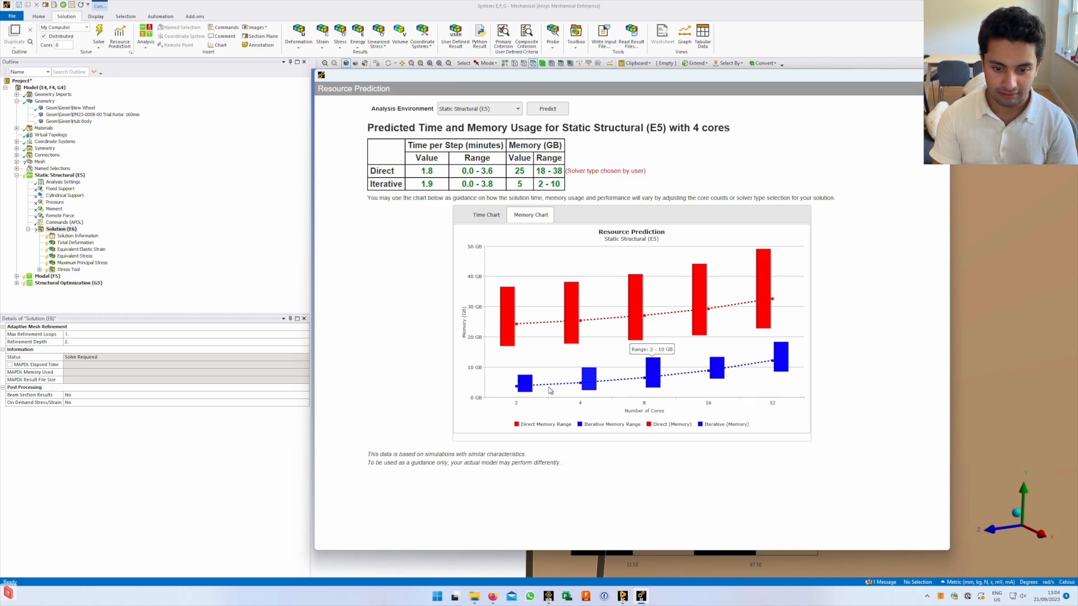
{"action": "mouse_move", "coordinate": [783, 360]}
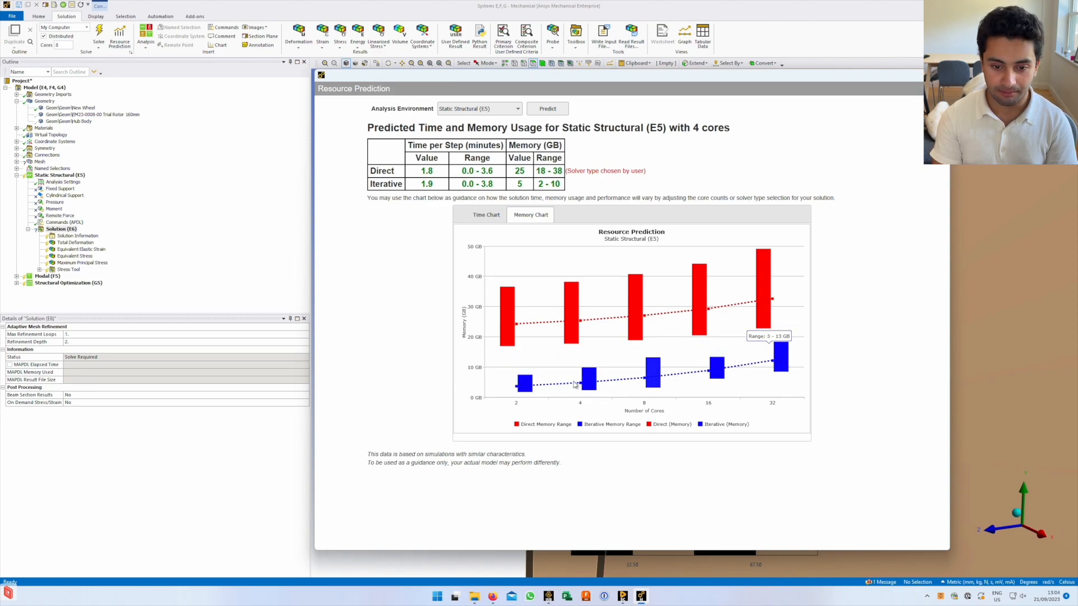
{"action": "mouse_move", "coordinate": [763, 285]}
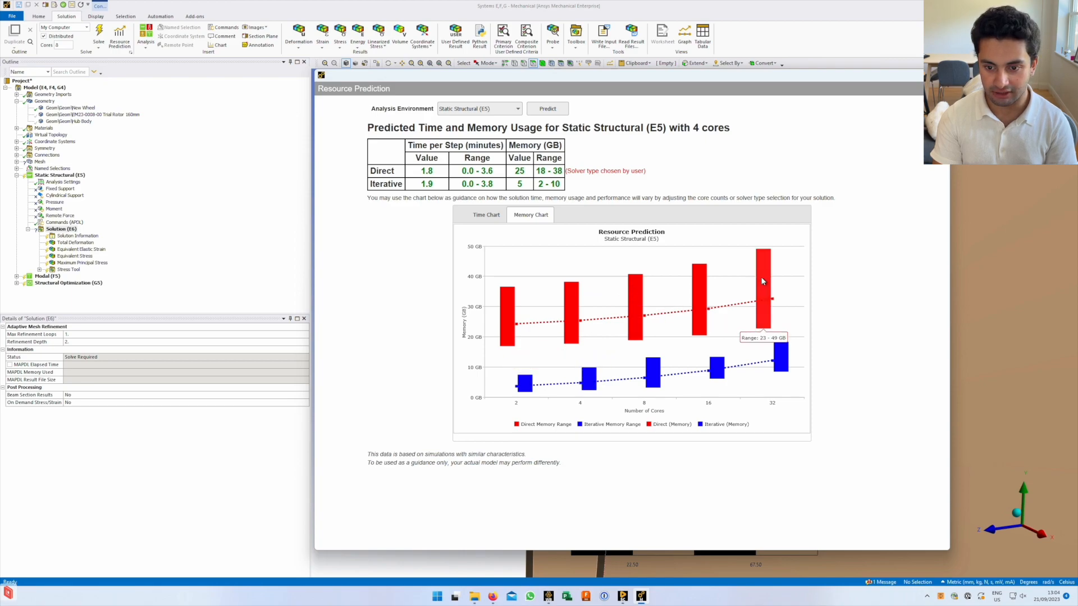
{"action": "mouse_move", "coordinate": [634, 299]}
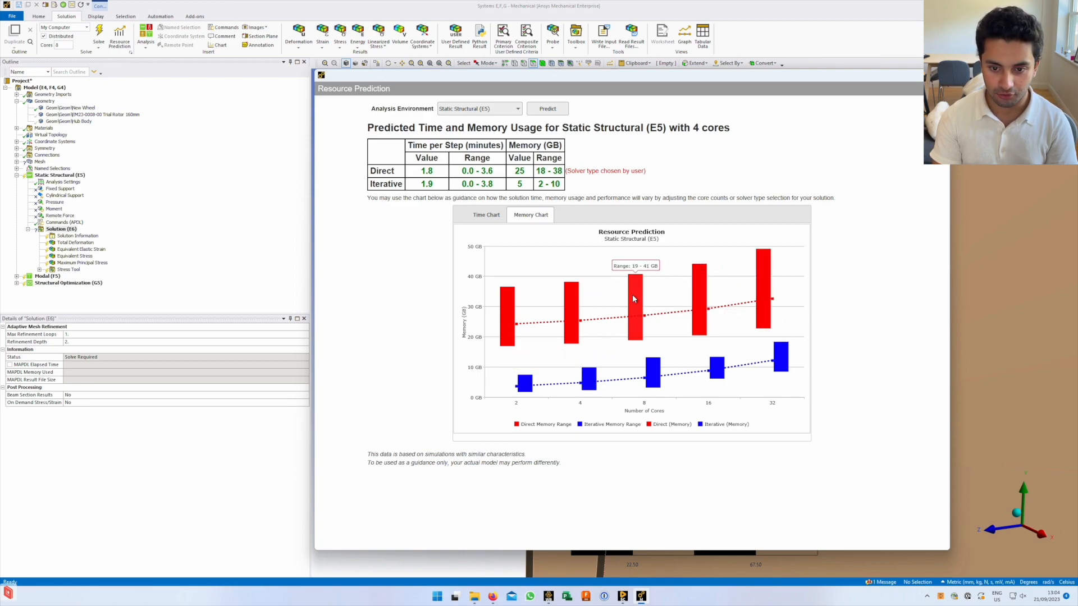
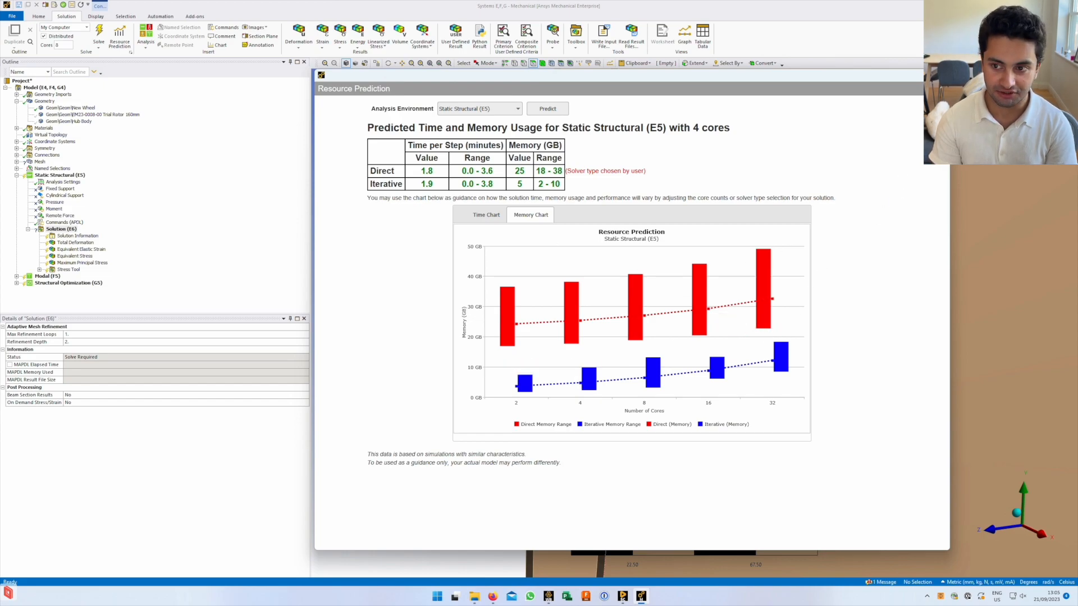
Close the Resource Prediction window (25 GB direct, 5 GB iterative) to see the half-wheel again
{"action": "left_click", "coordinate": [937, 74]}
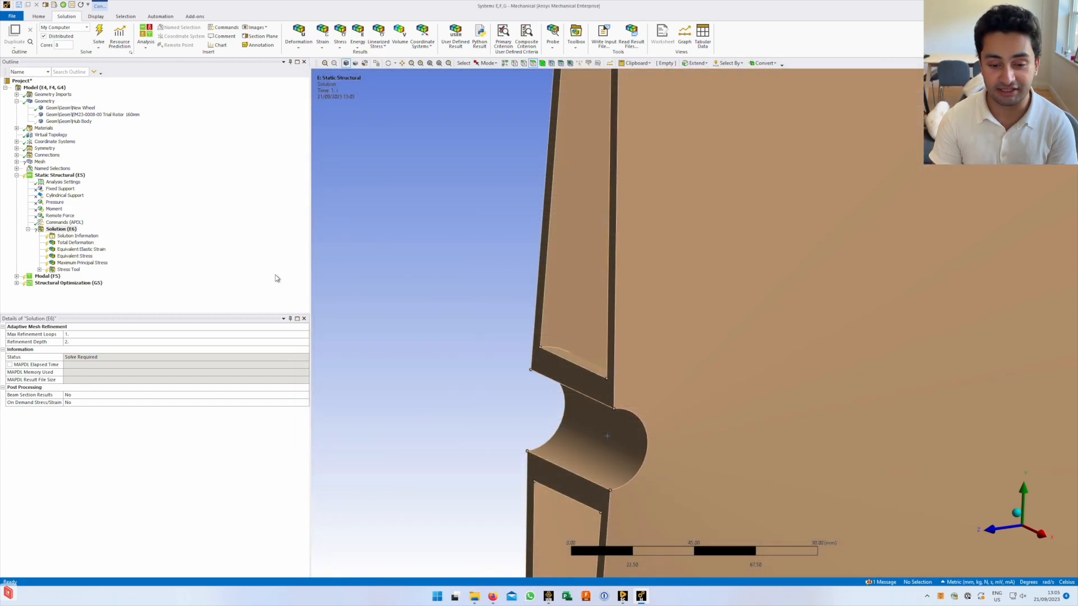
In Analysis Settings, keep Solver Type as Direct and list the Large Deflection options
{"action": "left_click", "coordinate": [63, 182]}
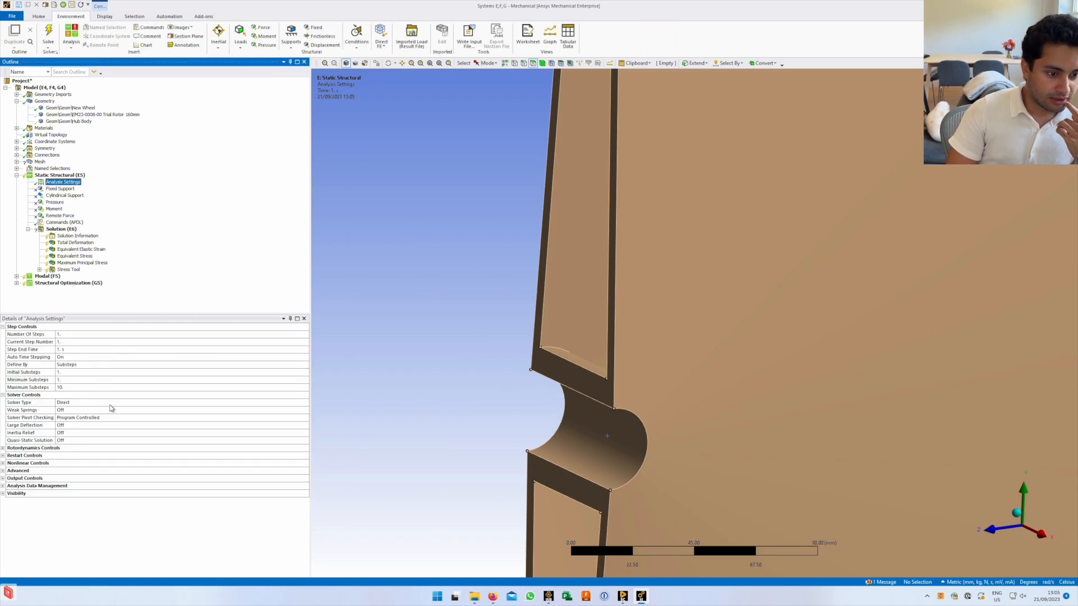
{"action": "left_click", "coordinate": [111, 404]}
{"action": "left_click", "coordinate": [306, 403]}
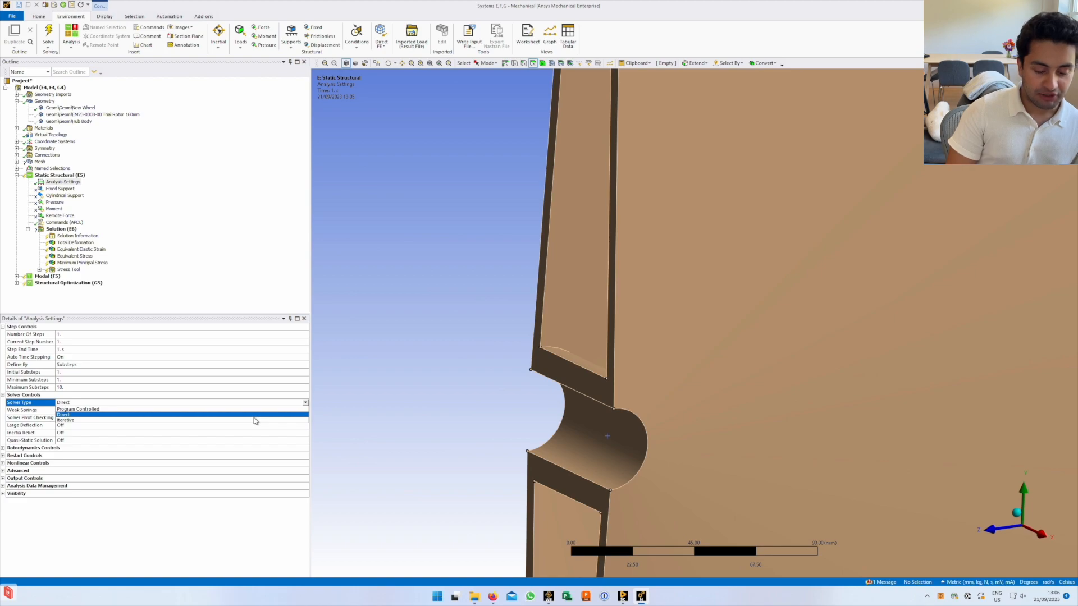
{"action": "left_click", "coordinate": [305, 404]}
{"action": "left_click", "coordinate": [305, 404]}
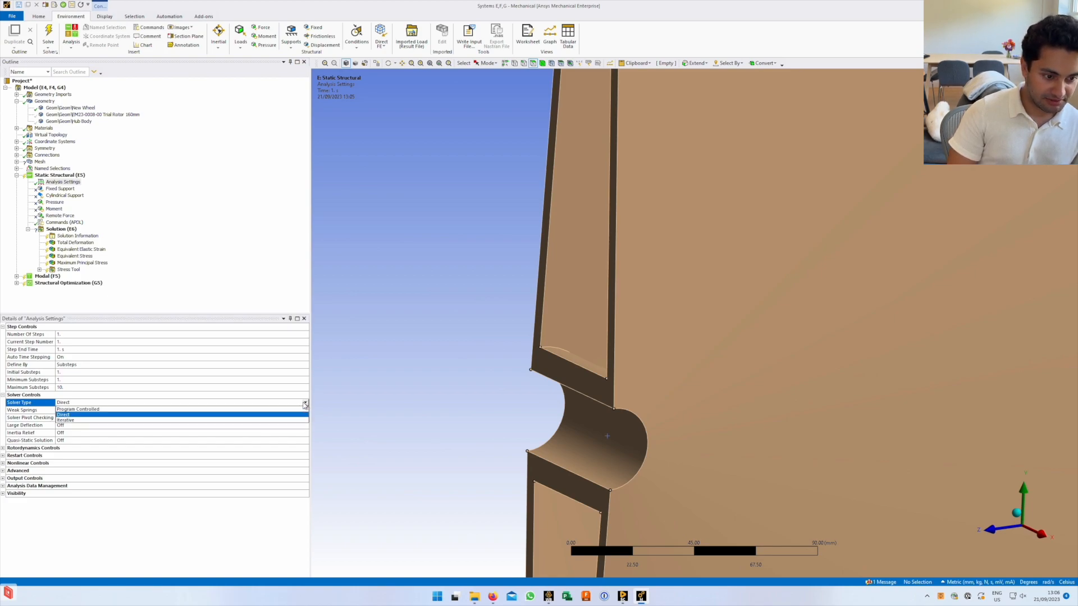
{"action": "left_click", "coordinate": [37, 408]}
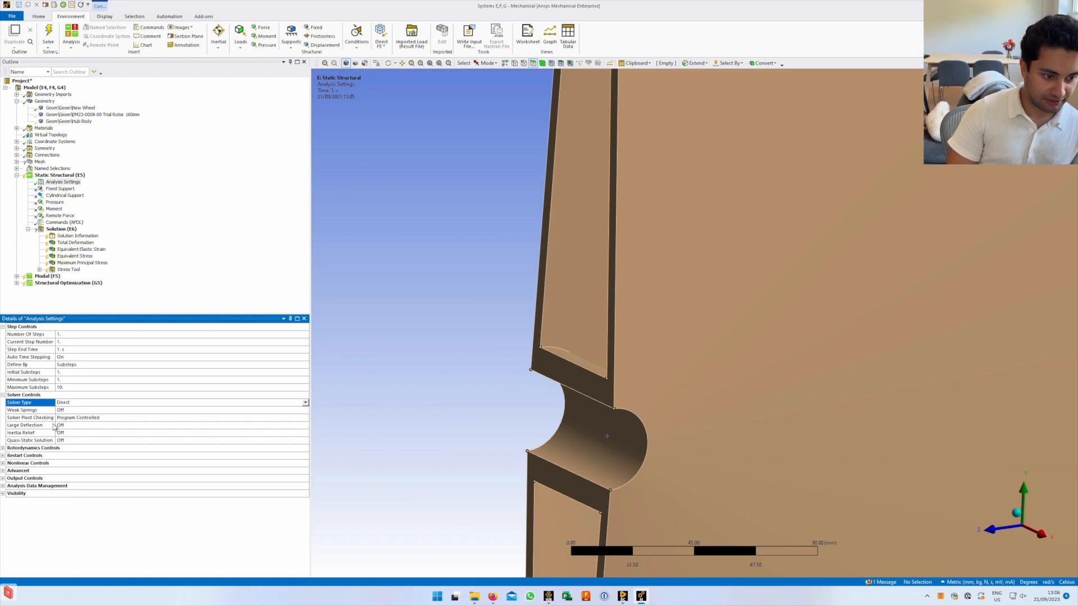
{"action": "left_click", "coordinate": [238, 426]}
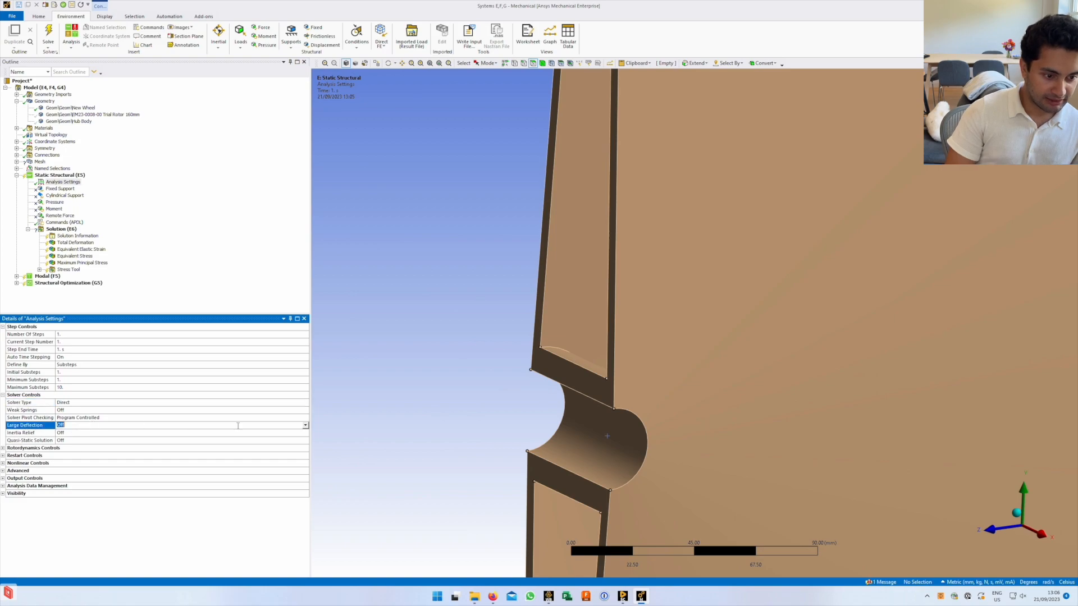
{"action": "left_click", "coordinate": [306, 426]}
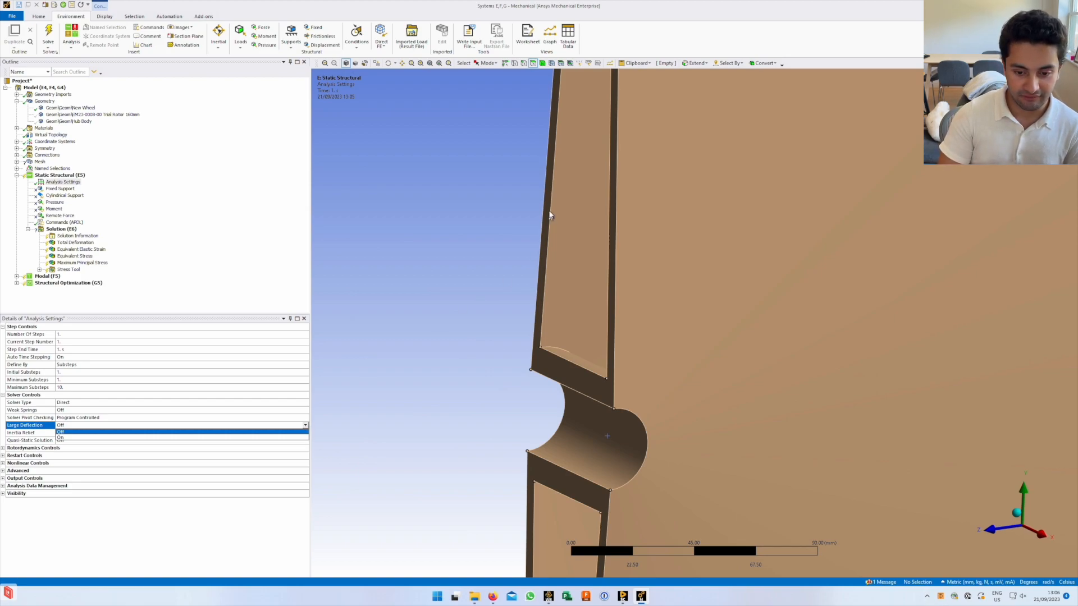
{"action": "left_click", "coordinate": [152, 438]}
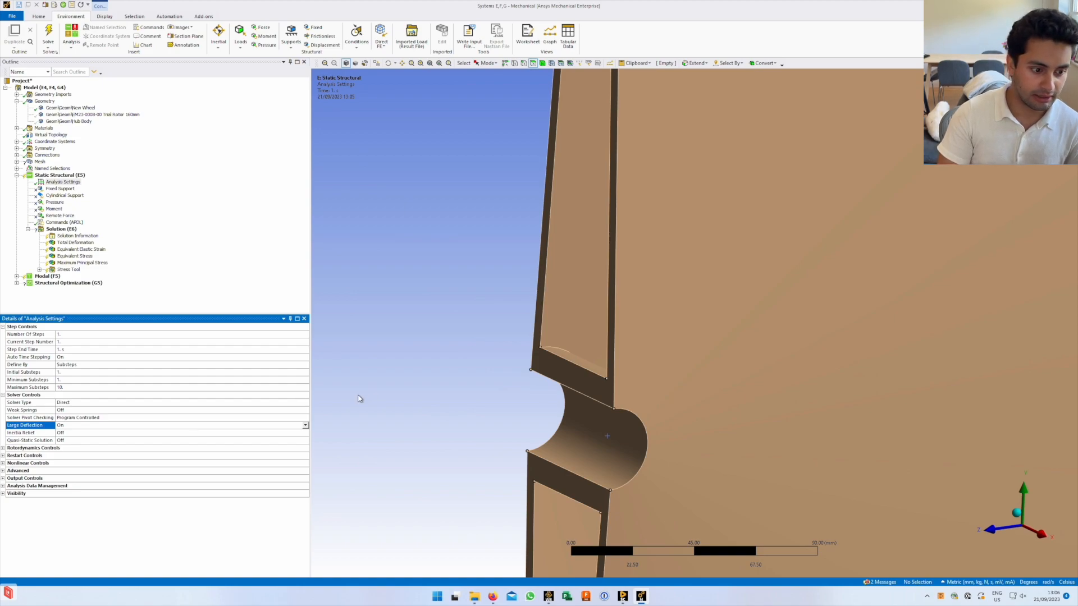
{"action": "left_click", "coordinate": [306, 425]}
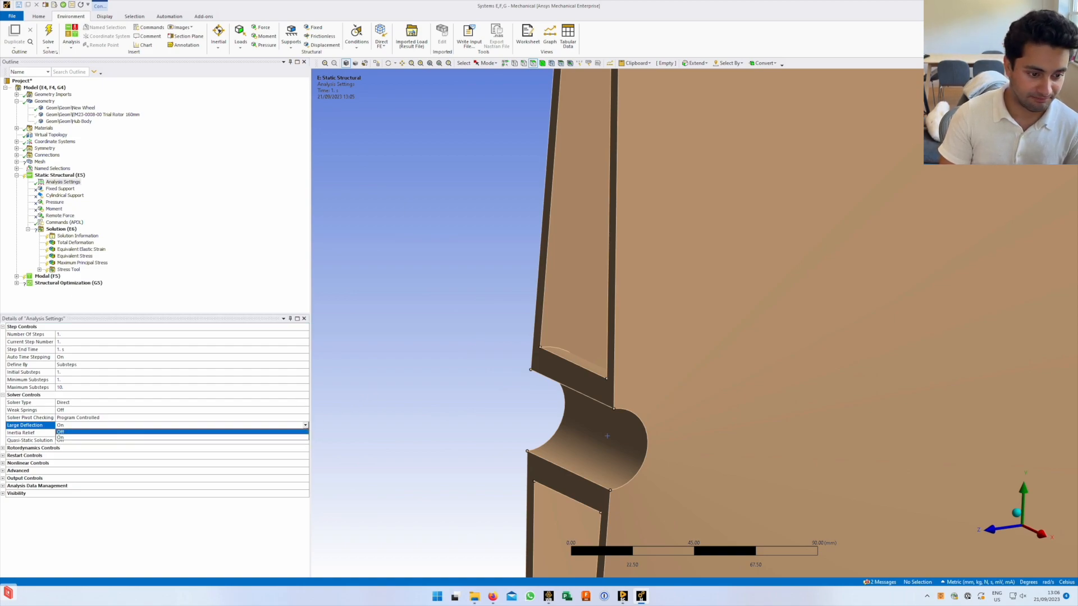
{"action": "left_click", "coordinate": [272, 433]}
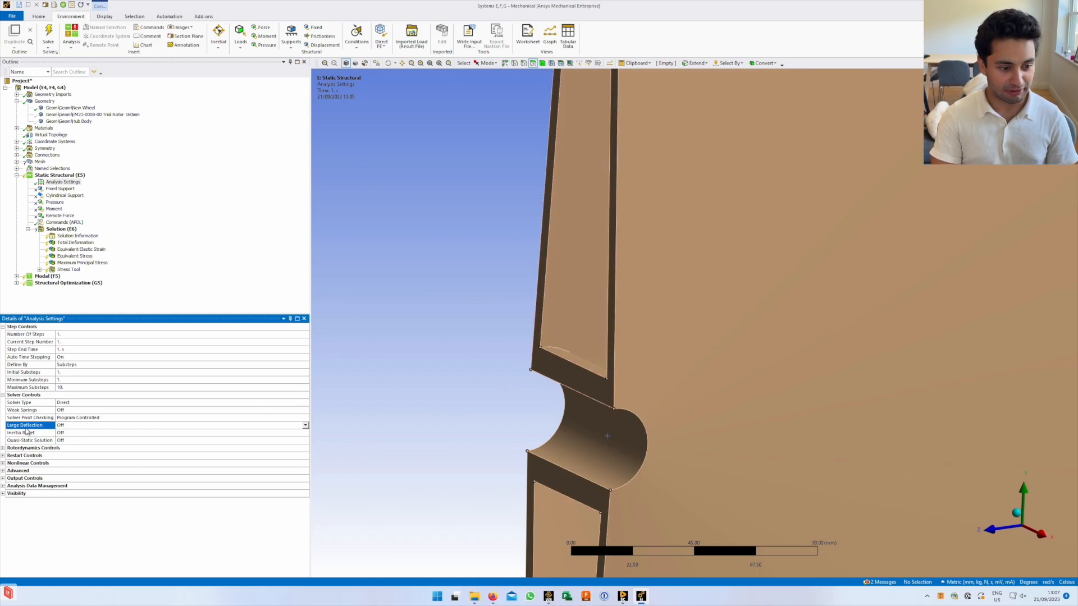
{"action": "left_click", "coordinate": [305, 426]}
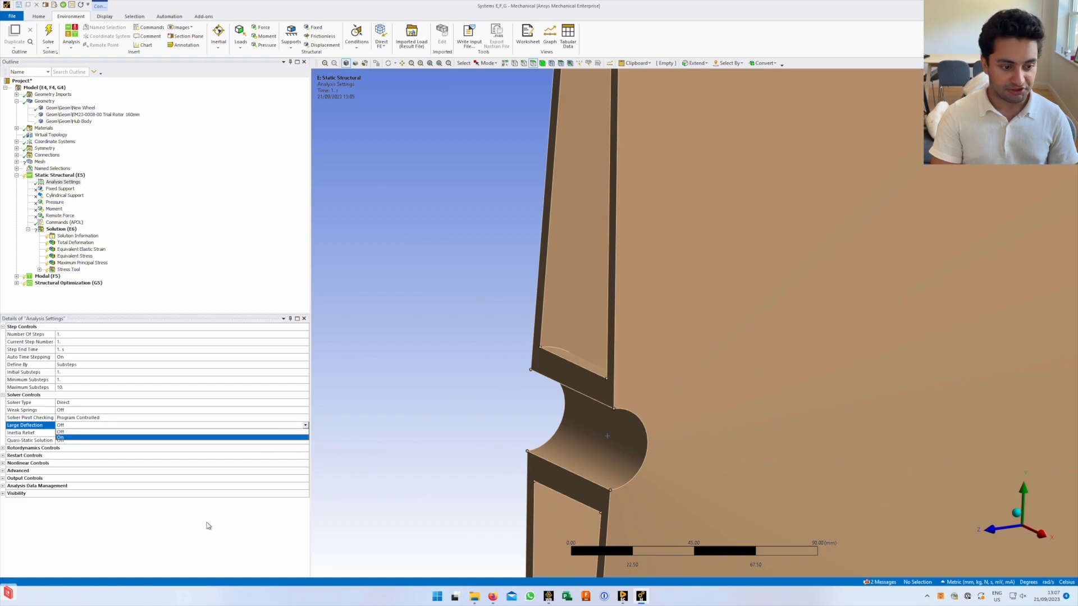
{"action": "left_click", "coordinate": [205, 523]}
{"action": "left_click", "coordinate": [305, 425]}
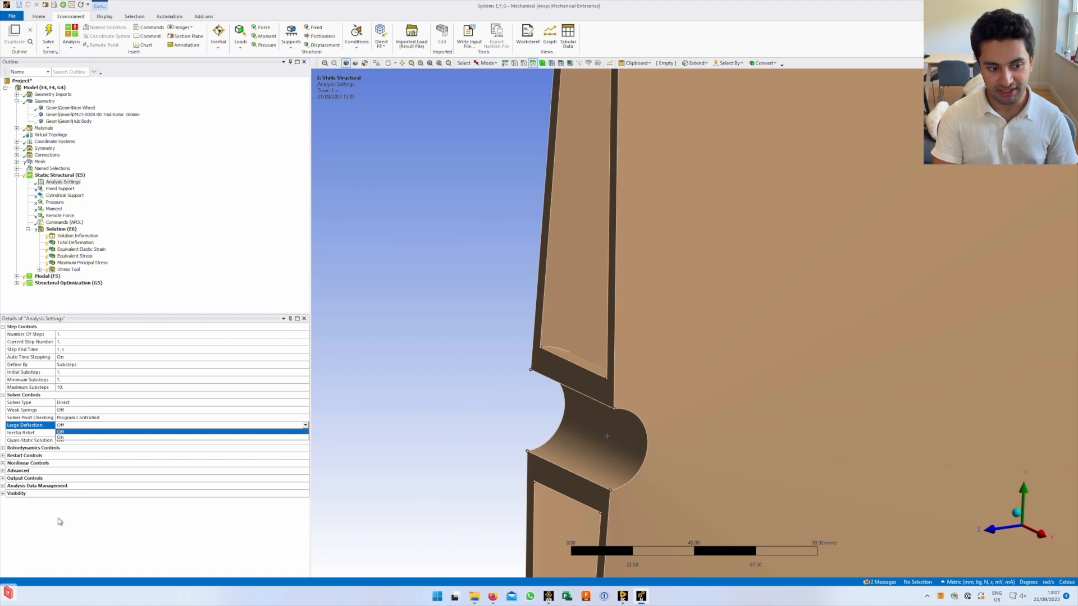
{"action": "left_click", "coordinate": [68, 537]}
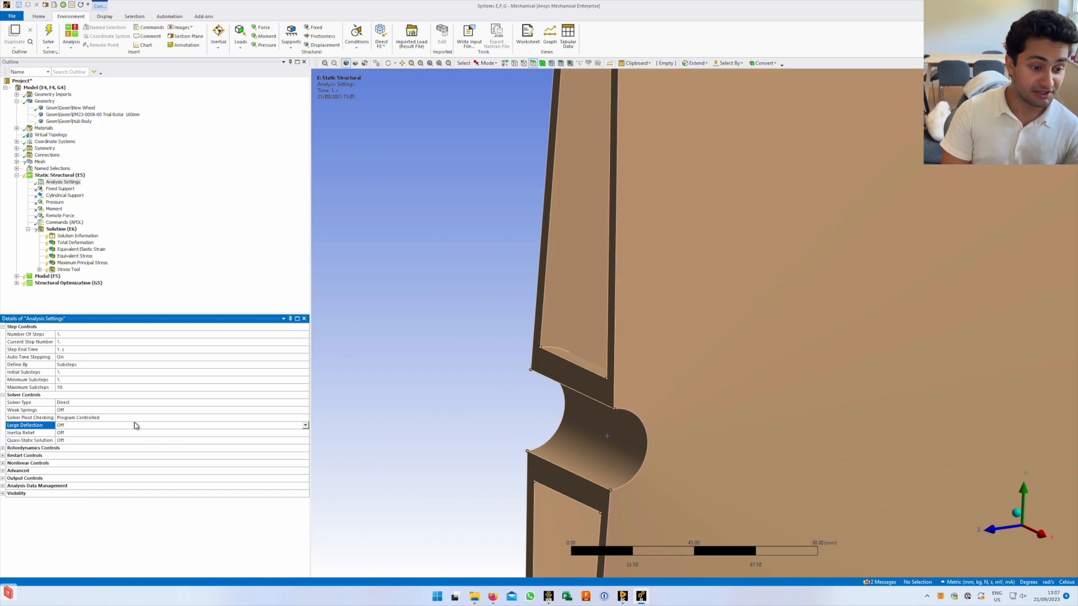
{"action": "left_click", "coordinate": [73, 426]}
{"action": "left_click", "coordinate": [70, 533]}
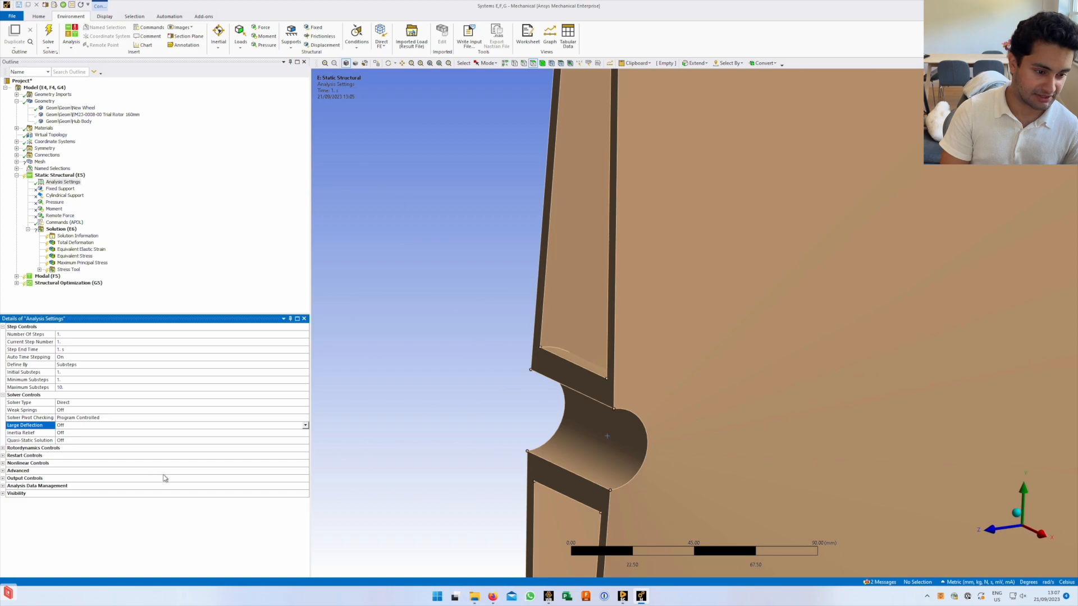
Expand Rotordynamics and Restart Controls, keep restart points Program Controlled, and widen the name column
{"action": "left_click", "coordinate": [4, 449]}
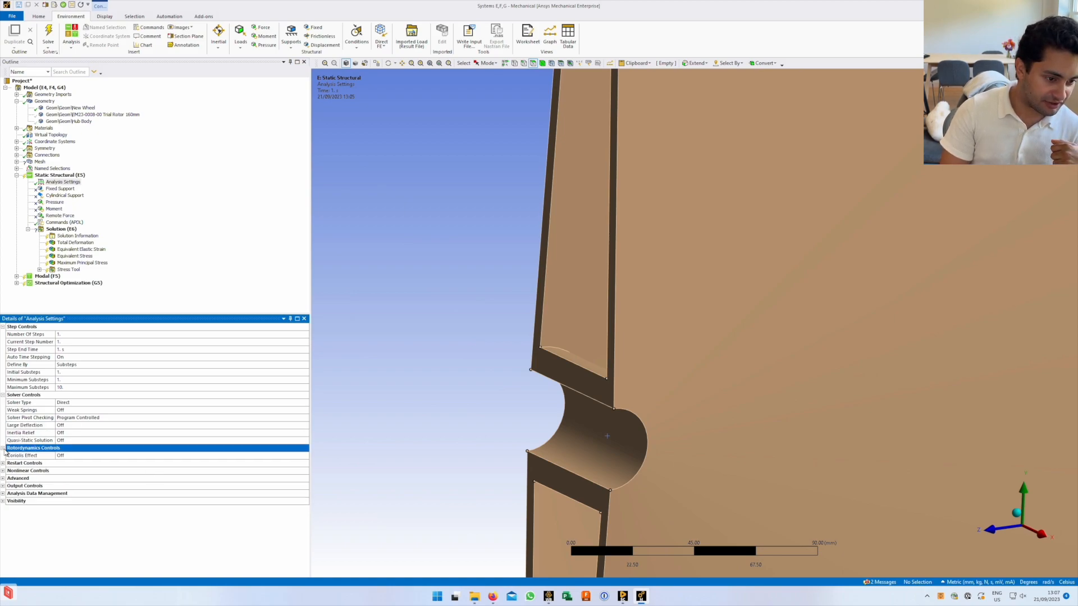
{"action": "left_click", "coordinate": [4, 464]}
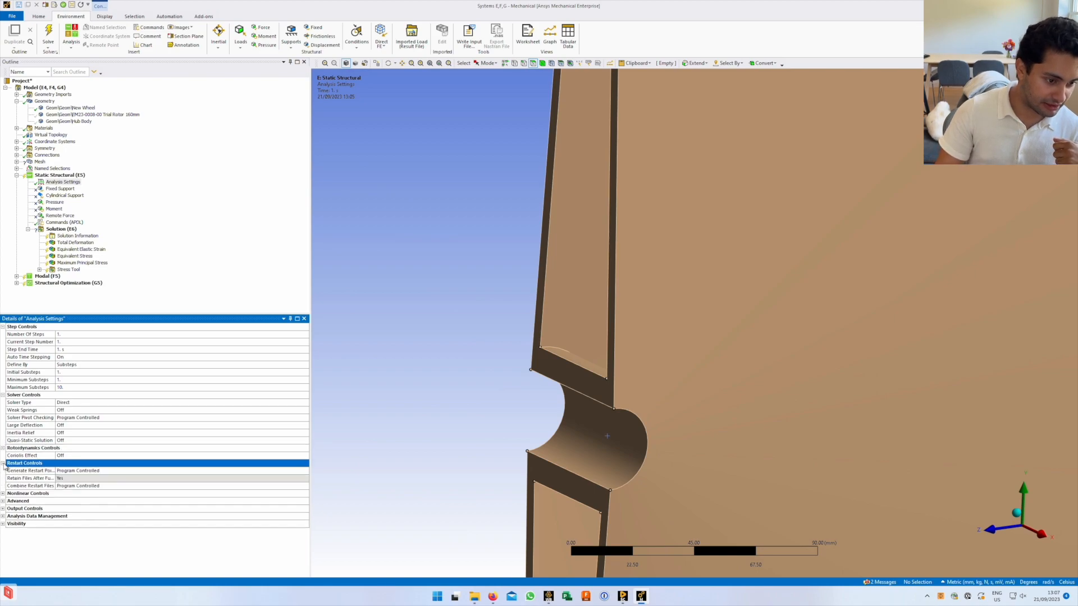
{"action": "left_click", "coordinate": [115, 472]}
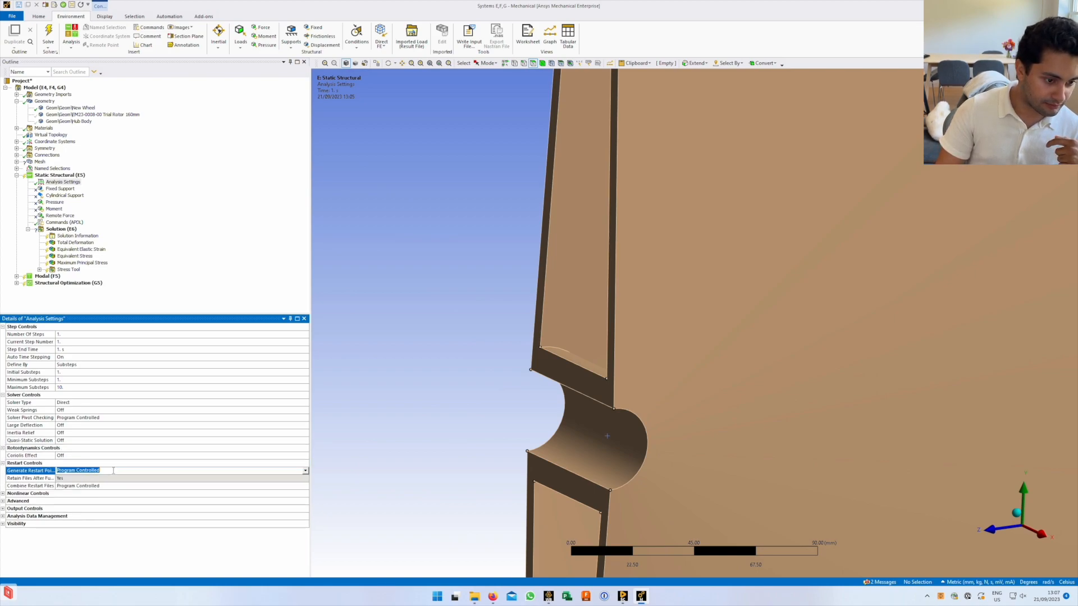
{"action": "left_click", "coordinate": [306, 471]}
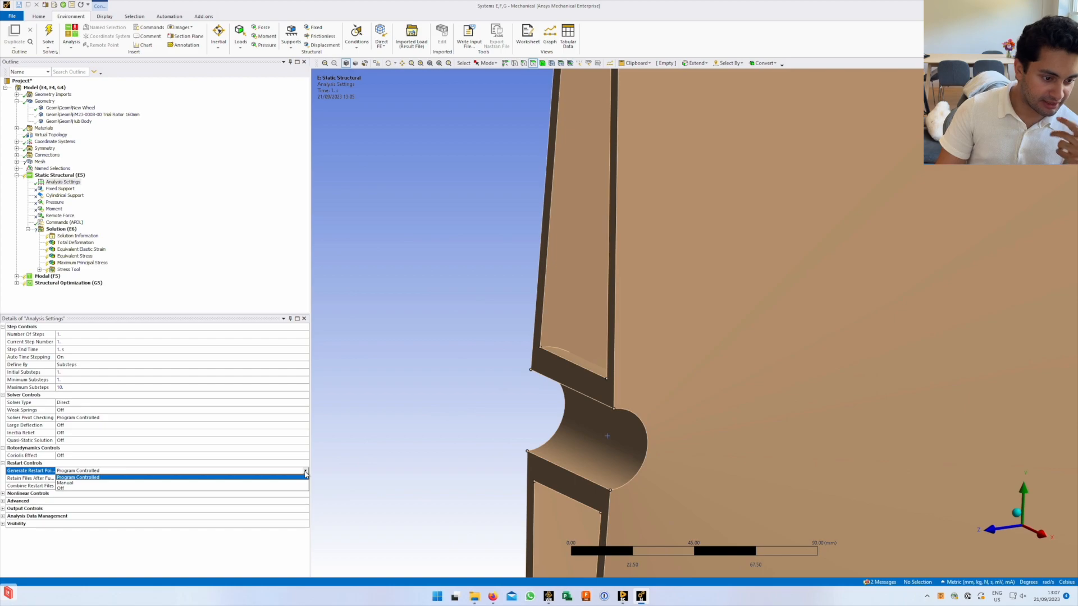
{"action": "left_click", "coordinate": [26, 478]}
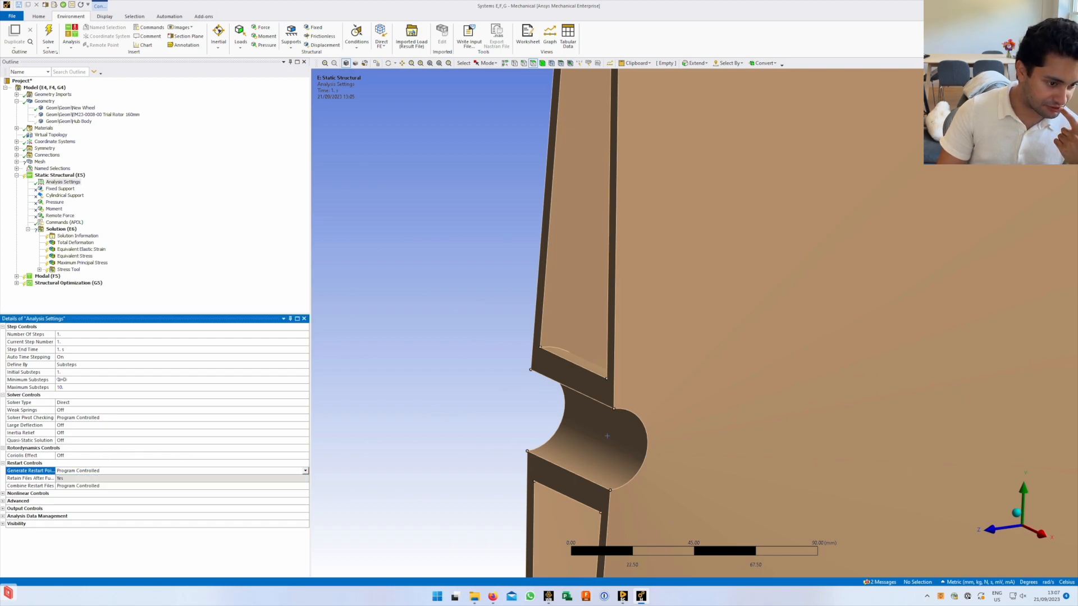
{"action": "left_click_drag", "start_coordinate": [56, 336], "coordinate": [119, 335]}
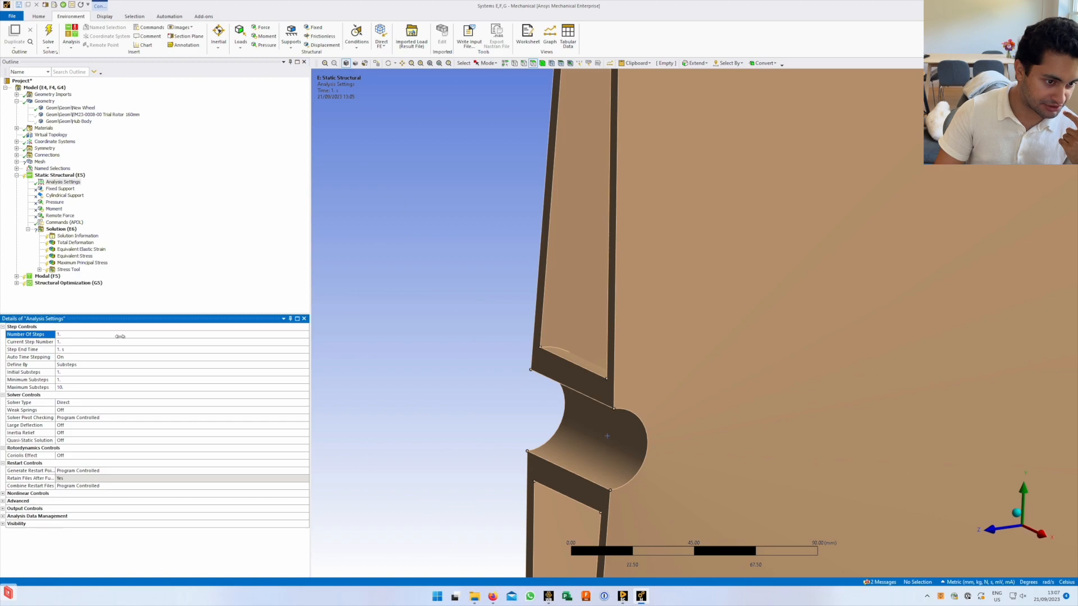
{"action": "left_click", "coordinate": [83, 472]}
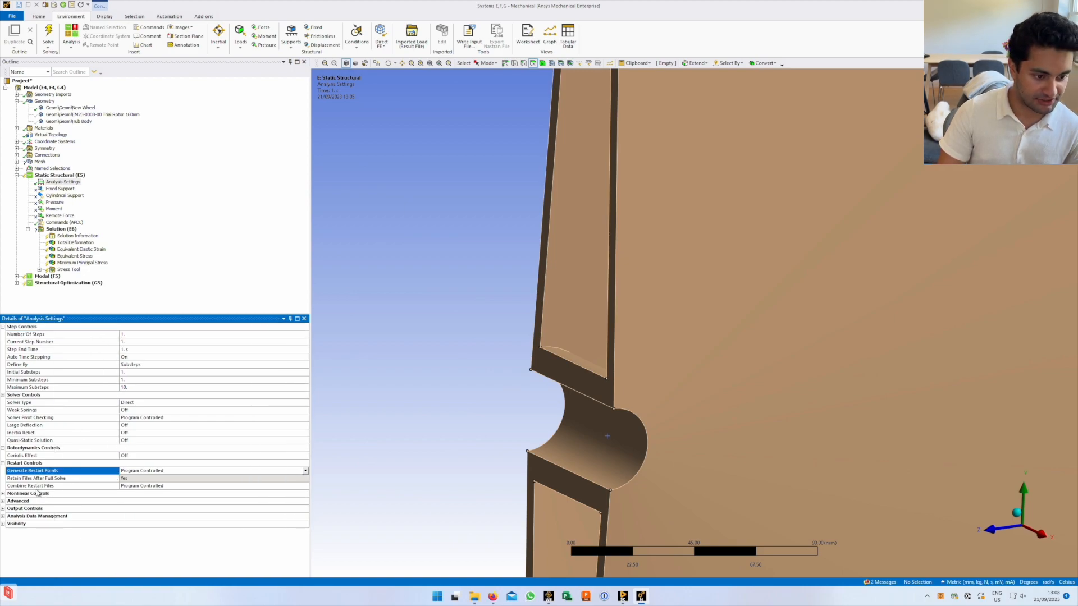
Expand and collapse Nonlinear Controls, then expand the Advanced and Output Controls groups
{"action": "left_click", "coordinate": [4, 494]}
{"action": "scroll", "coordinate": [6, 495], "scroll_direction": "down", "scroll_amount": 1}
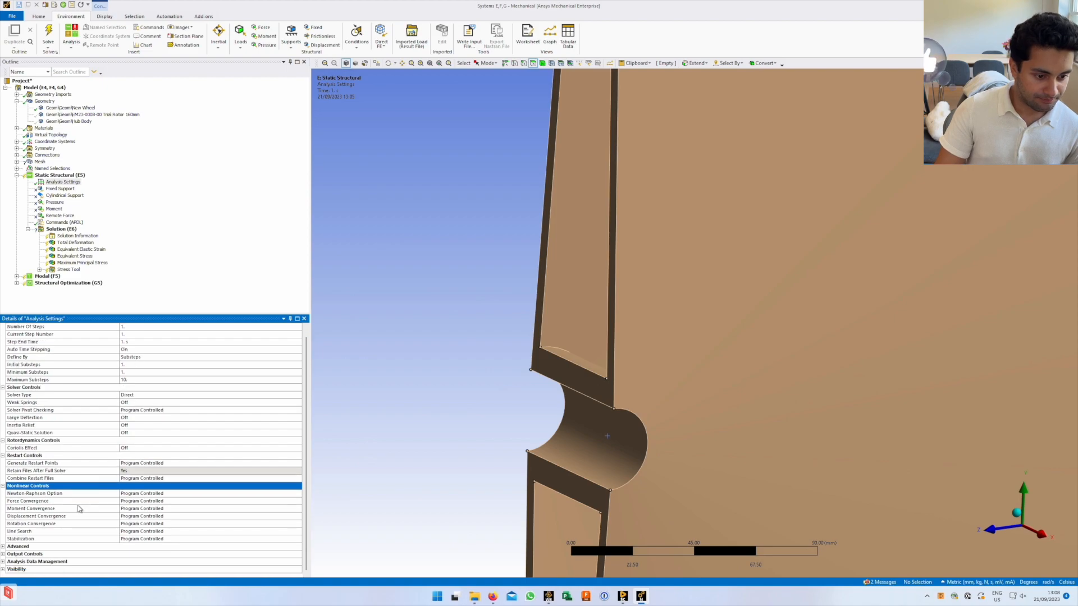
{"action": "left_click", "coordinate": [3, 487]}
{"action": "left_click", "coordinate": [4, 502]}
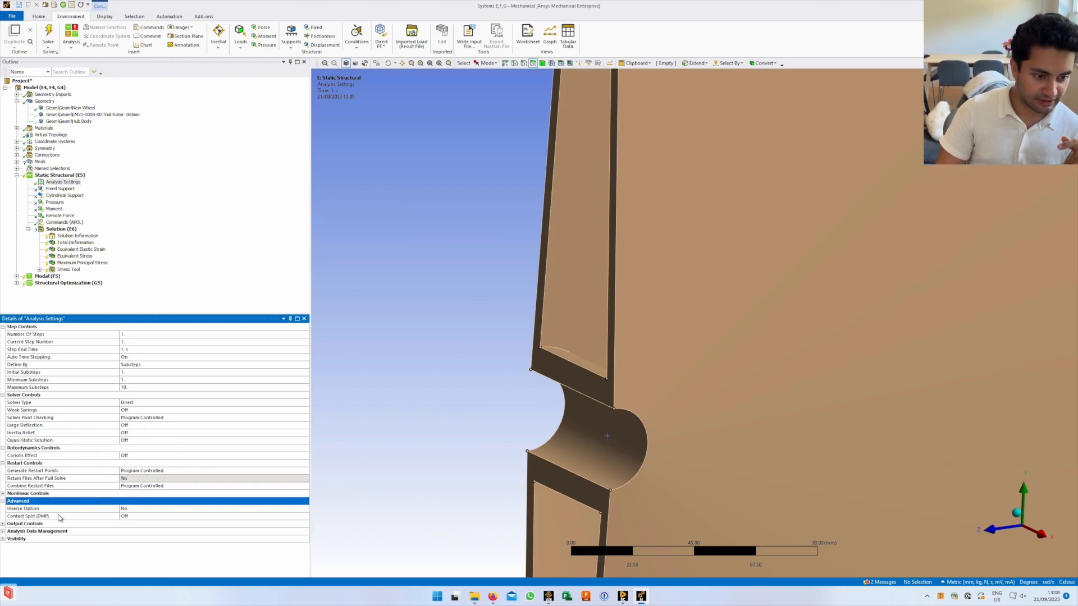
{"action": "scroll", "coordinate": [57, 520], "scroll_direction": "down", "scroll_amount": 3}
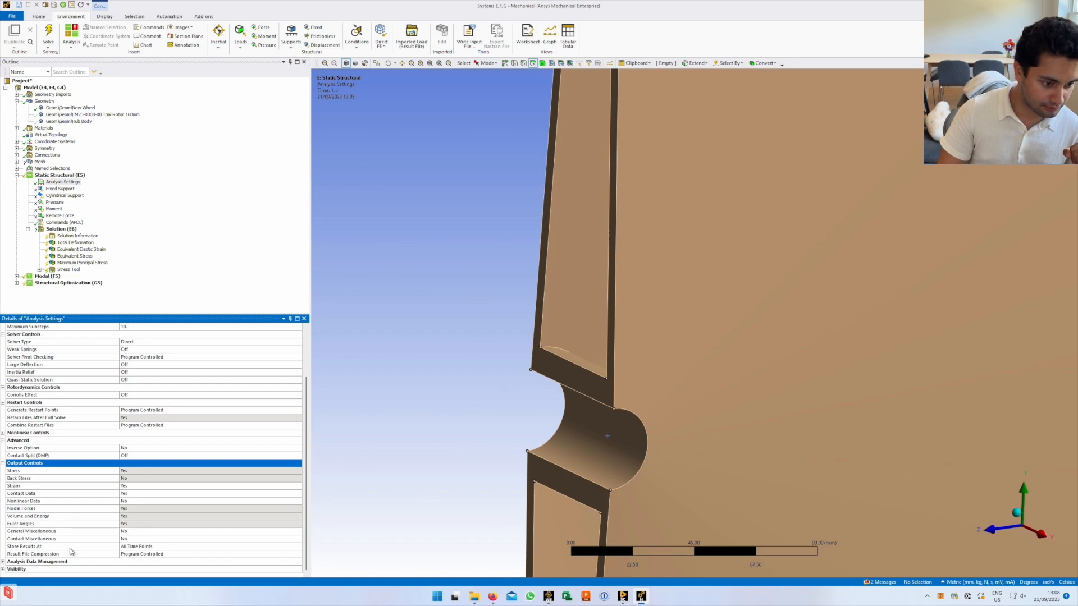
Keep results stored at All Time Points, review Result File Compression, and expand Analysis Data Management and Visibility
{"action": "left_click", "coordinate": [158, 547]}
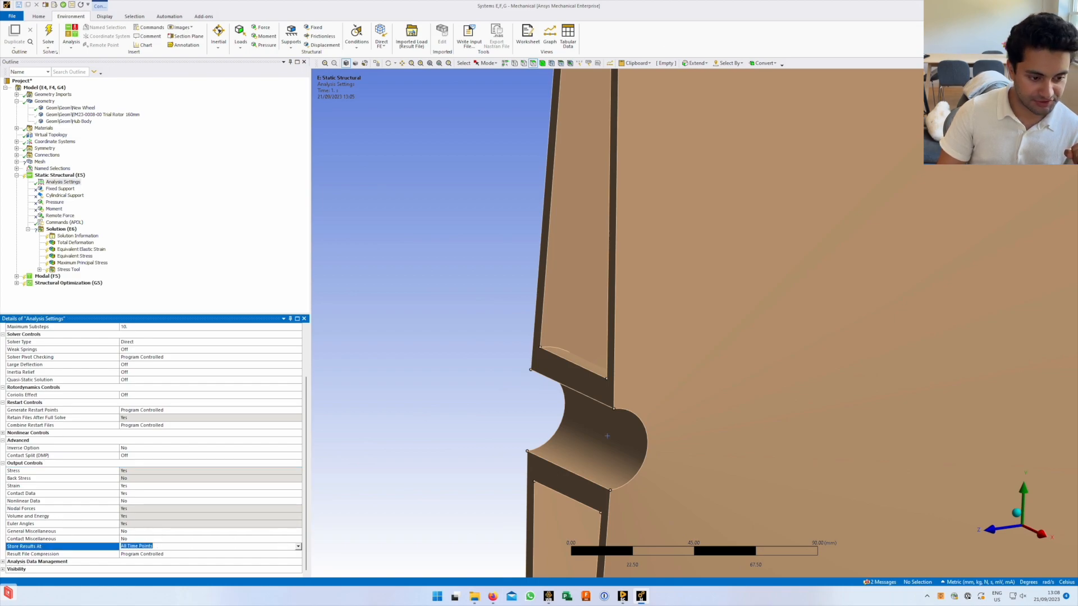
{"action": "left_click", "coordinate": [298, 547]}
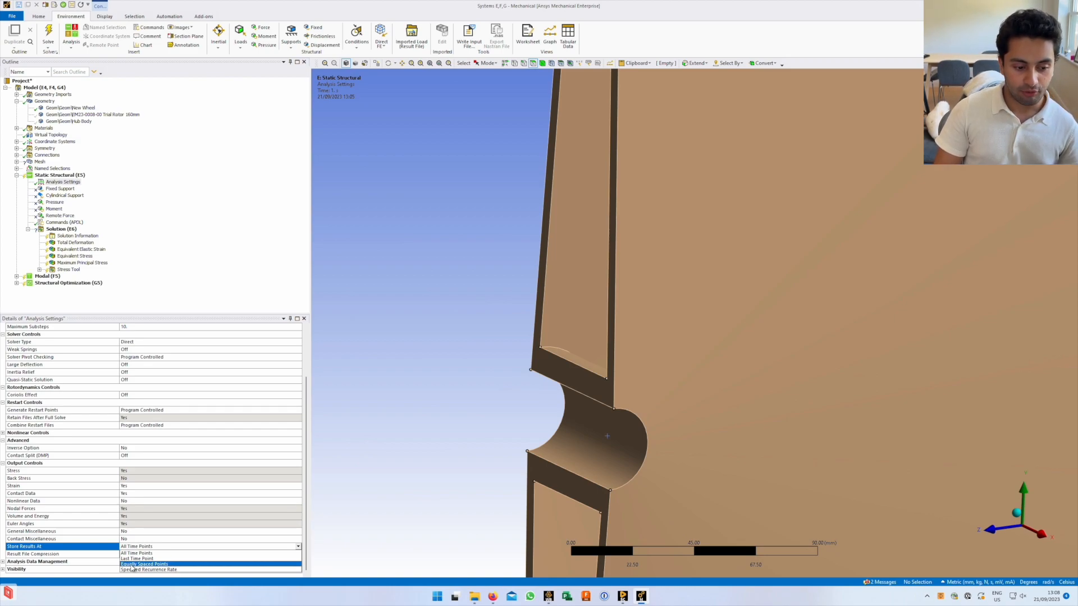
{"action": "left_click", "coordinate": [295, 542]}
{"action": "left_click", "coordinate": [289, 555]}
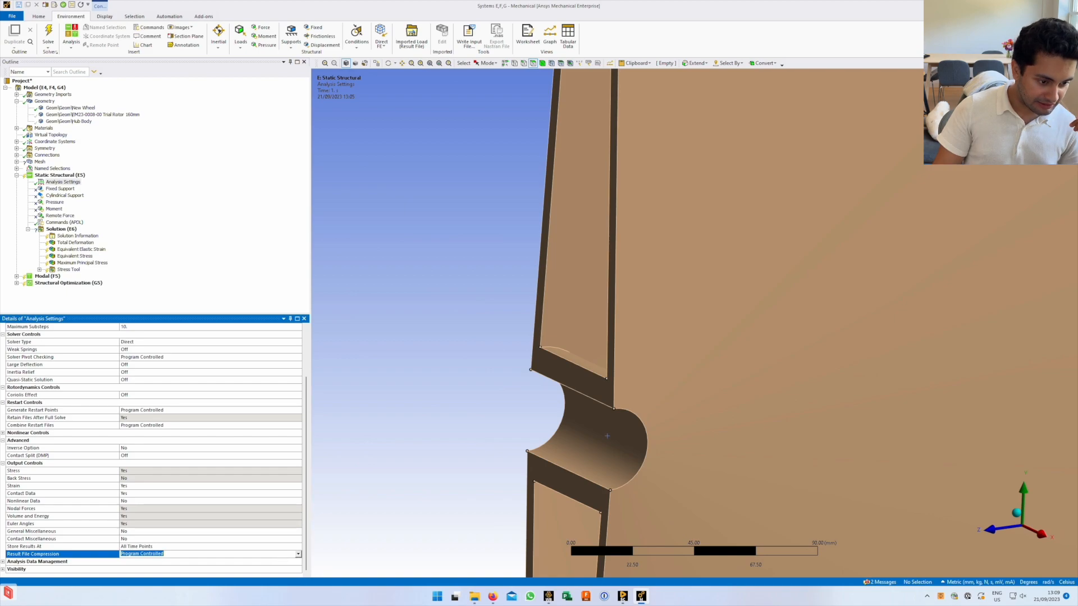
{"action": "left_click", "coordinate": [298, 555]}
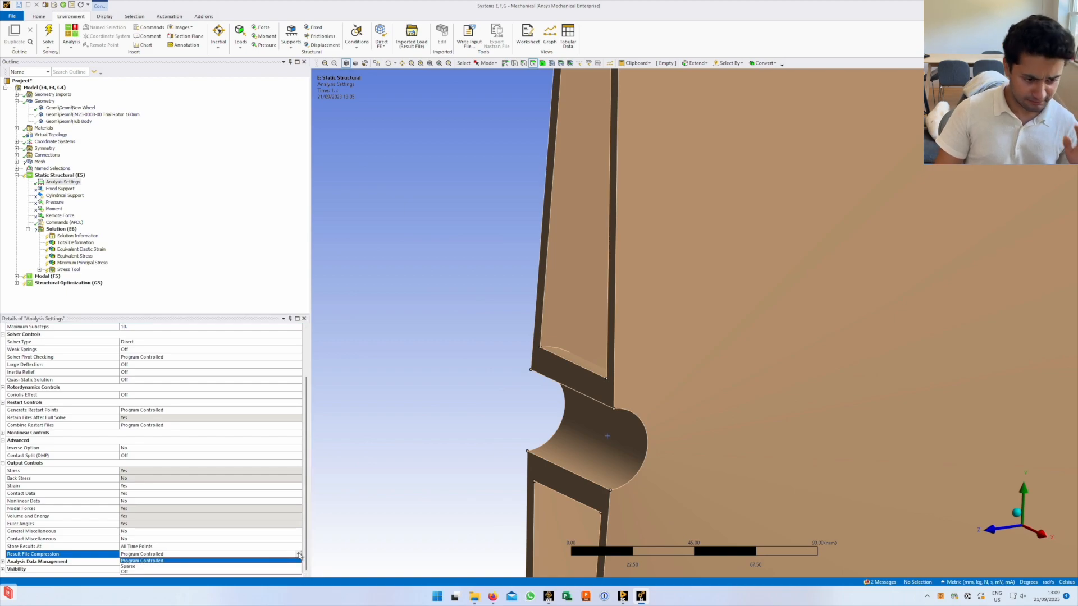
{"action": "left_click", "coordinate": [3, 562]}
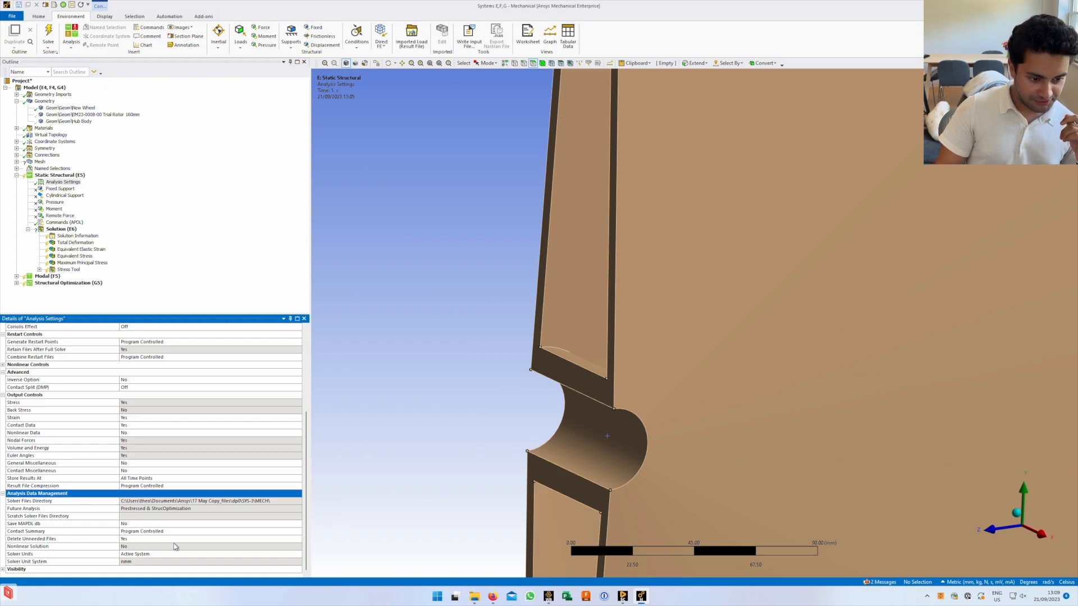
{"action": "left_click", "coordinate": [3, 570]}
{"action": "scroll", "coordinate": [82, 541], "scroll_direction": "down", "scroll_amount": 3}
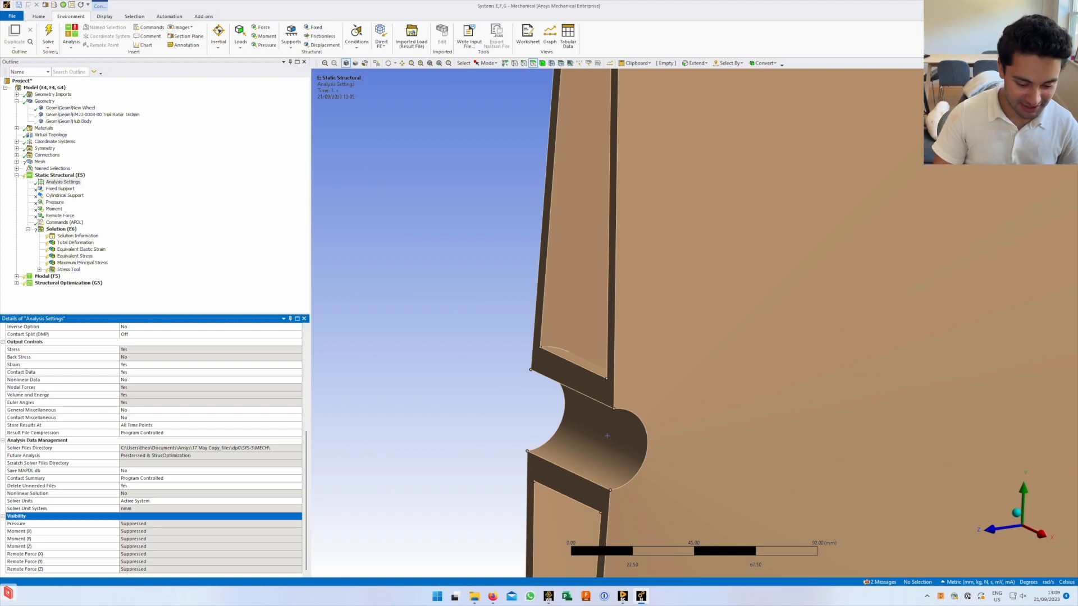
Check the Fixed Support, return to Analysis Settings, recentre the half-wheel, and bring up the report PDF
{"action": "left_click", "coordinate": [61, 189]}
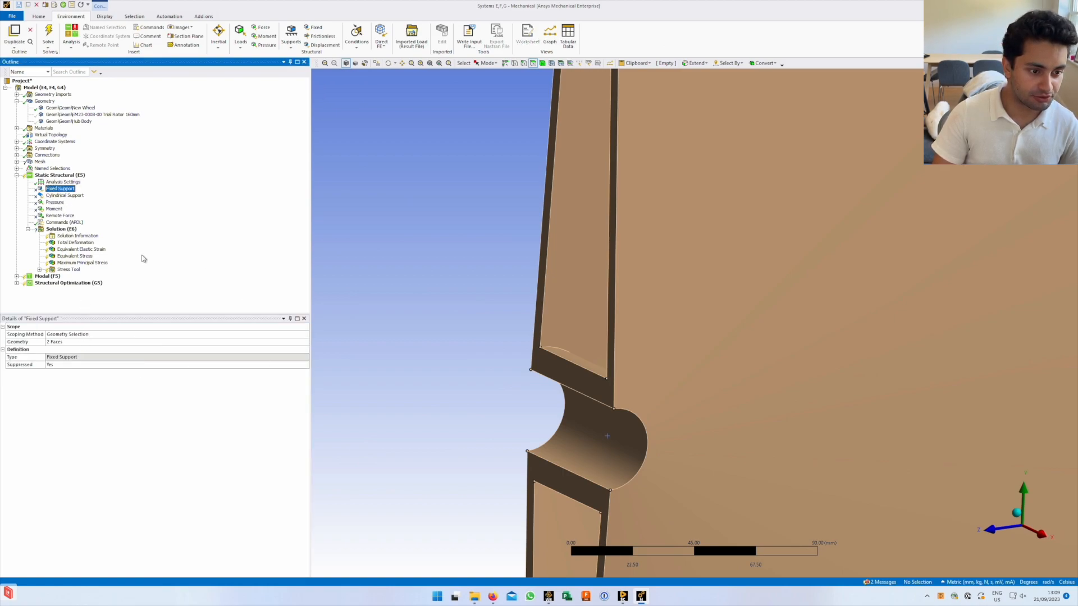
{"action": "left_click", "coordinate": [63, 182]}
{"action": "scroll", "coordinate": [598, 336], "scroll_direction": "down", "scroll_amount": 10}
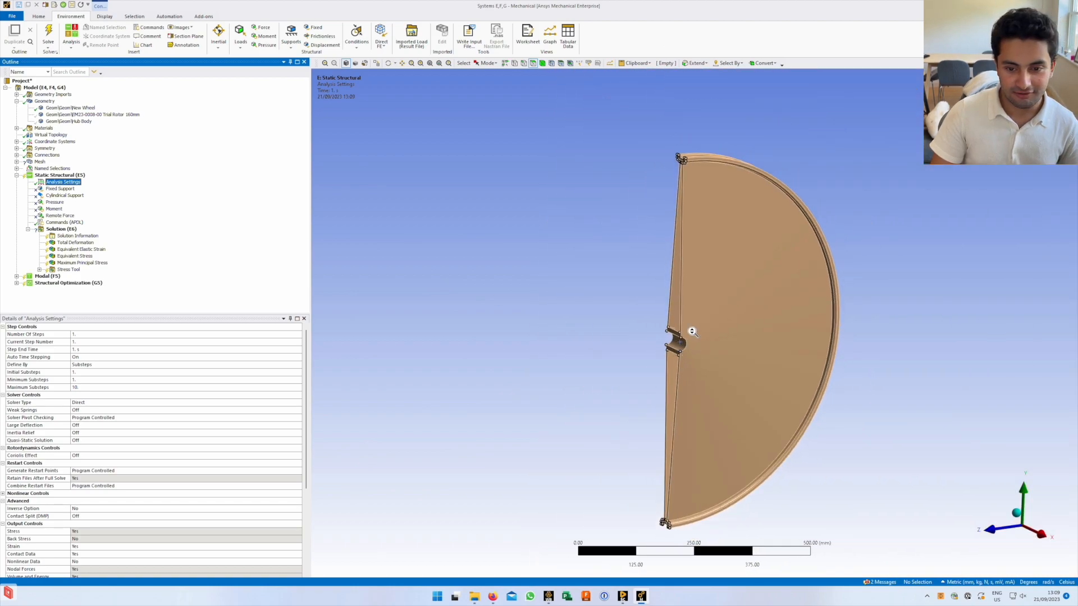
{"action": "middle_click_drag", "start_coordinate": [695, 304], "coordinate": [683, 340], "text": "ctrl"}
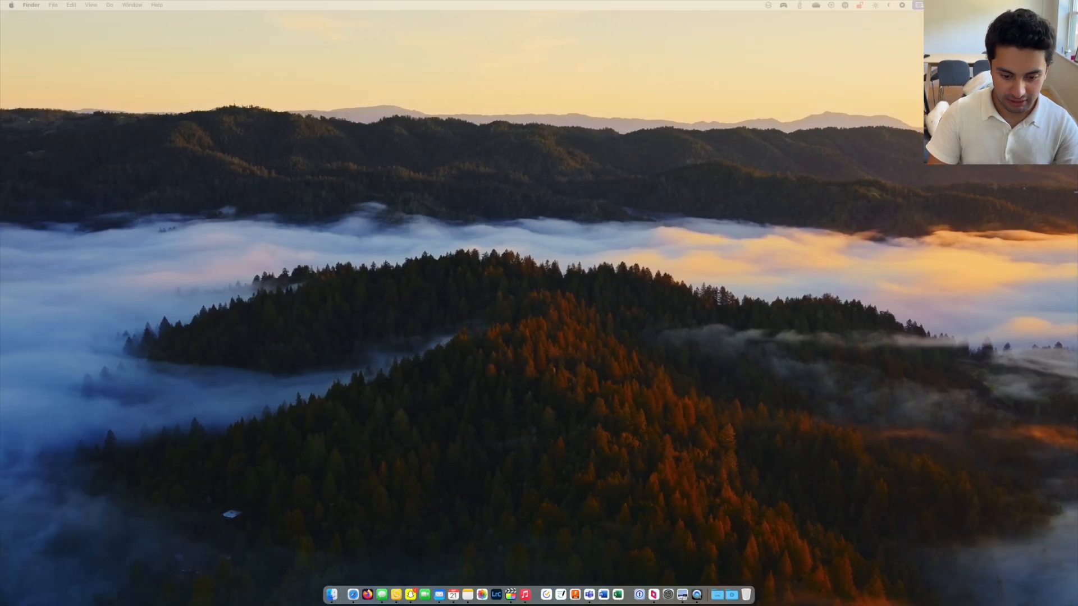
{"action": "left_click_drag", "start_coordinate": [536, 605], "coordinate": [573, 181]}
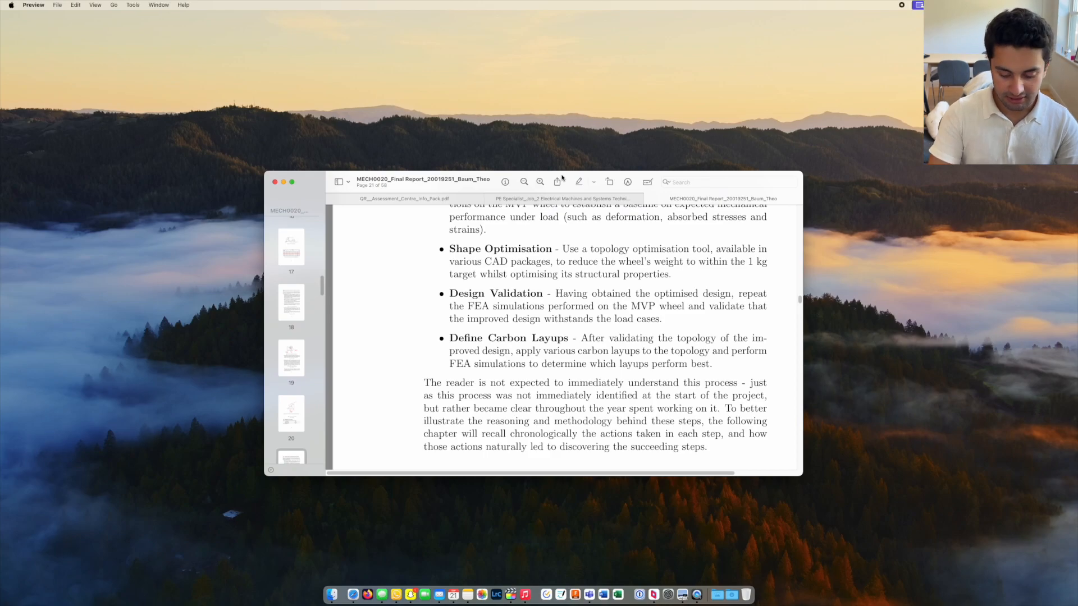
Maximize the report PDF and scroll through the load-case table and Figures 5.3 and 5.4
{"action": "double_click", "coordinate": [573, 180]}
{"action": "scroll", "coordinate": [511, 387], "scroll_direction": "down", "scroll_amount": 5, "text": "ctrl"}
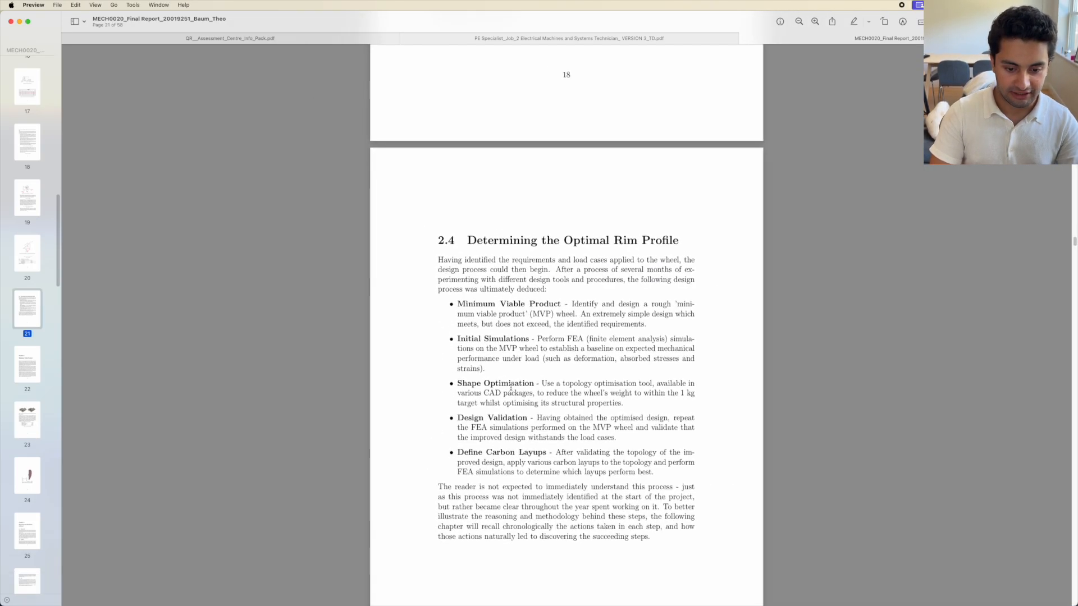
{"action": "scroll", "coordinate": [511, 388], "scroll_direction": "up", "scroll_amount": 8}
{"action": "scroll", "coordinate": [511, 388], "scroll_direction": "up", "scroll_amount": 10}
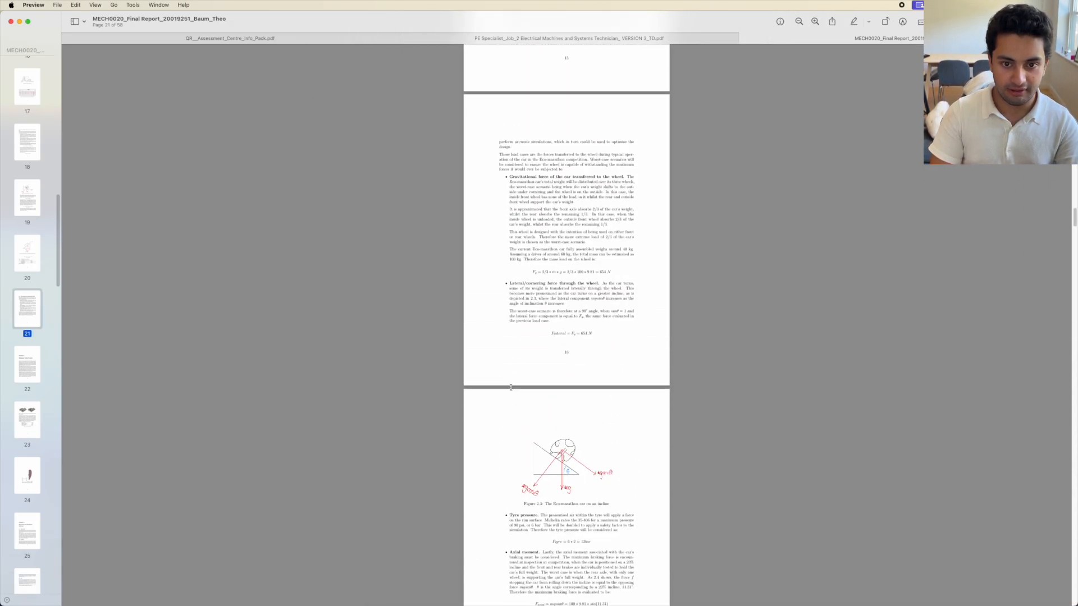
{"action": "scroll", "coordinate": [511, 388], "scroll_direction": "down", "scroll_amount": 5}
{"action": "scroll", "coordinate": [511, 388], "scroll_direction": "down", "scroll_amount": 4}
{"action": "scroll", "coordinate": [511, 388], "scroll_direction": "up", "scroll_amount": 5, "text": "ctrl"}
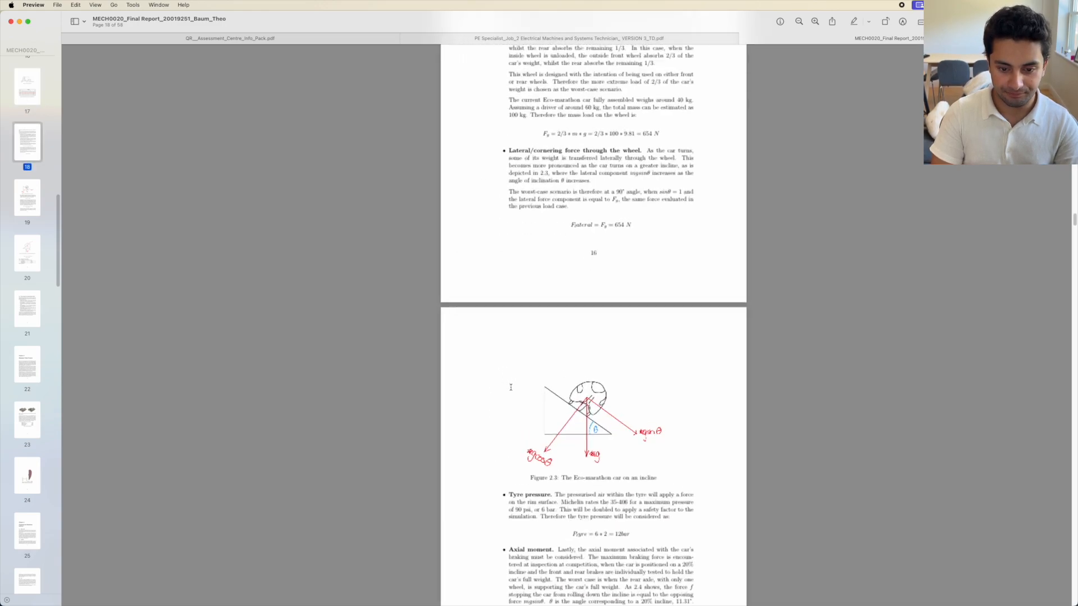
{"action": "scroll", "coordinate": [511, 388], "scroll_direction": "down", "scroll_amount": 3}
{"action": "scroll", "coordinate": [529, 340], "scroll_direction": "down", "scroll_amount": 15}
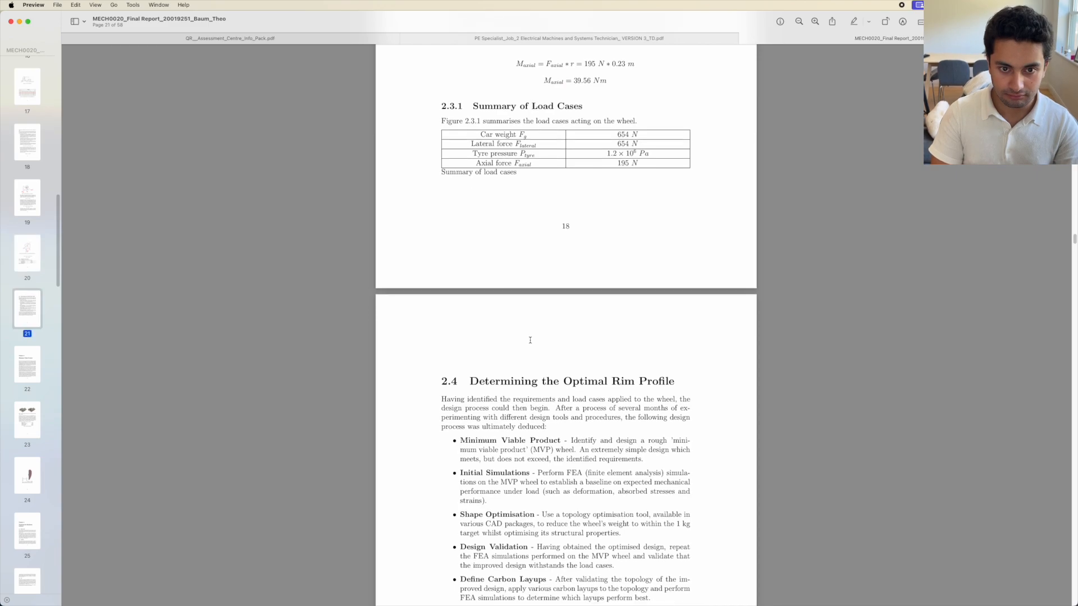
{"action": "scroll", "coordinate": [529, 340], "scroll_direction": "up", "scroll_amount": 5}
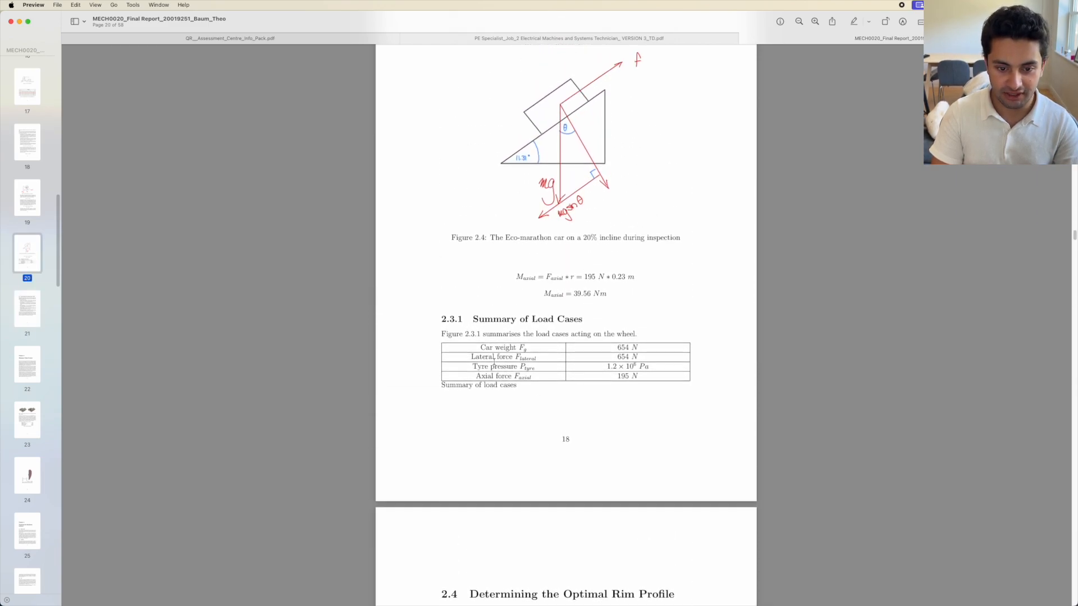
{"action": "scroll", "coordinate": [539, 357], "scroll_direction": "up", "scroll_amount": 2}
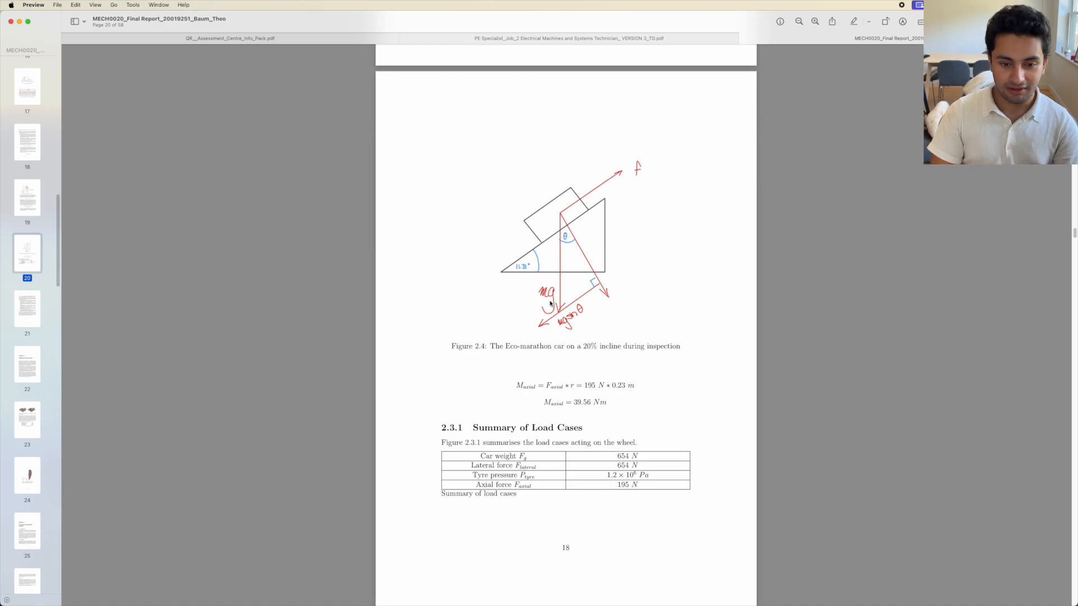
{"action": "scroll", "coordinate": [550, 303], "scroll_direction": "up", "scroll_amount": 5}
{"action": "scroll", "coordinate": [548, 360], "scroll_direction": "down", "scroll_amount": 4}
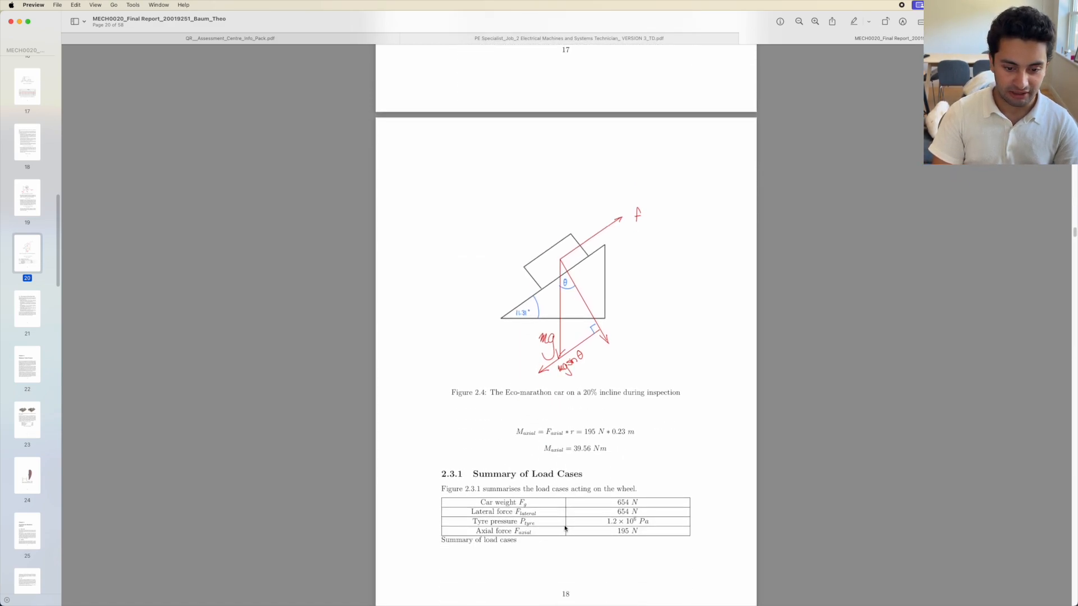
{"action": "scroll", "coordinate": [601, 522], "scroll_direction": "down", "scroll_amount": 10}
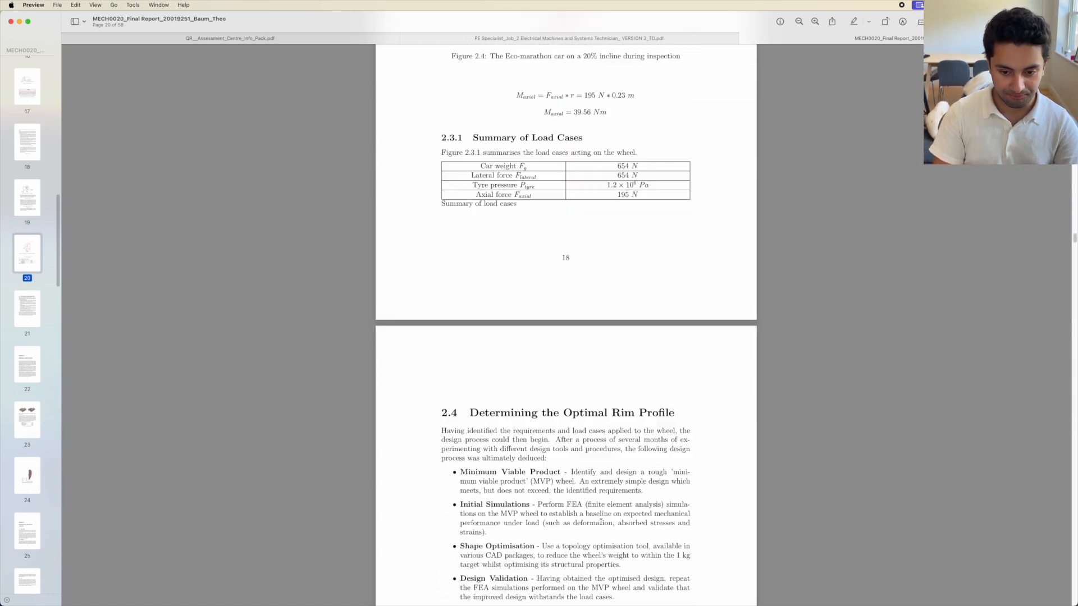
{"action": "scroll", "coordinate": [601, 522], "scroll_direction": "down", "scroll_amount": 20}
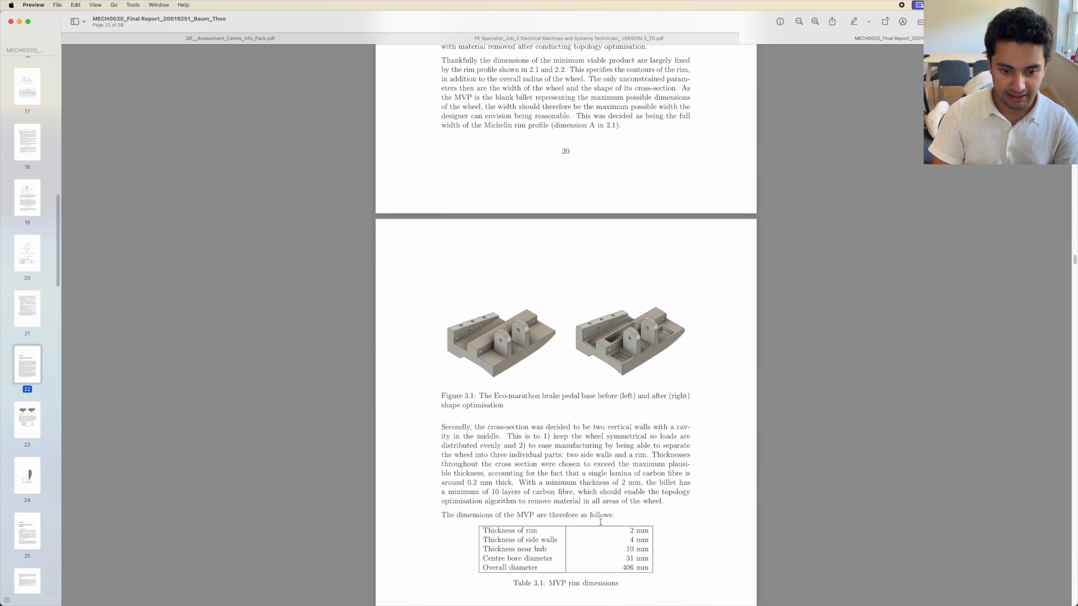
{"action": "scroll", "coordinate": [601, 523], "scroll_direction": "down", "scroll_amount": 20}
{"action": "scroll", "coordinate": [601, 522], "scroll_direction": "up", "scroll_amount": 20}
{"action": "scroll", "coordinate": [601, 522], "scroll_direction": "up", "scroll_amount": 20}
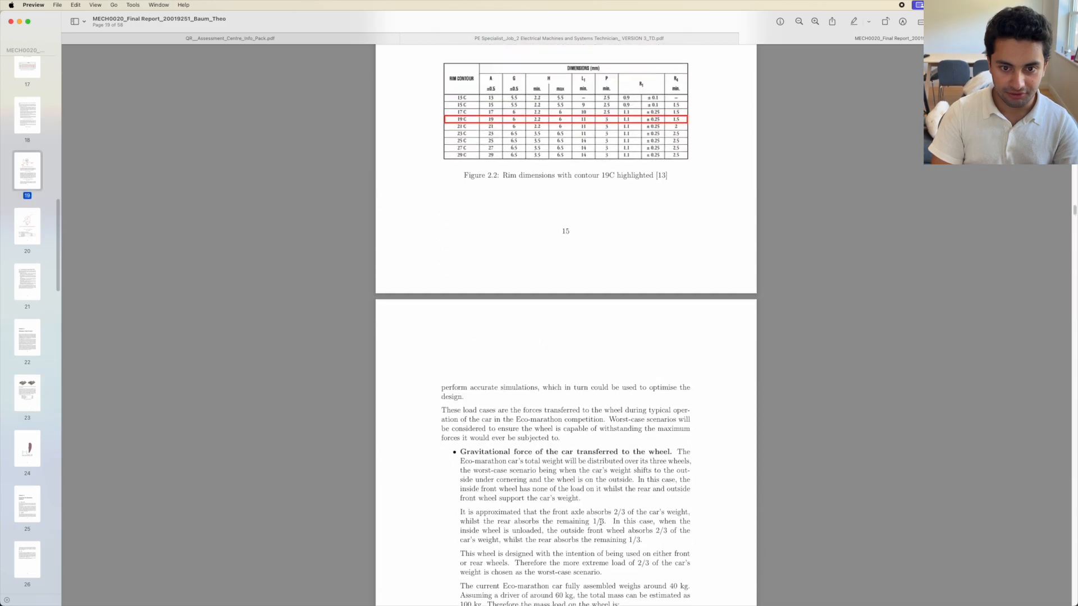
{"action": "scroll", "coordinate": [601, 523], "scroll_direction": "up", "scroll_amount": 20}
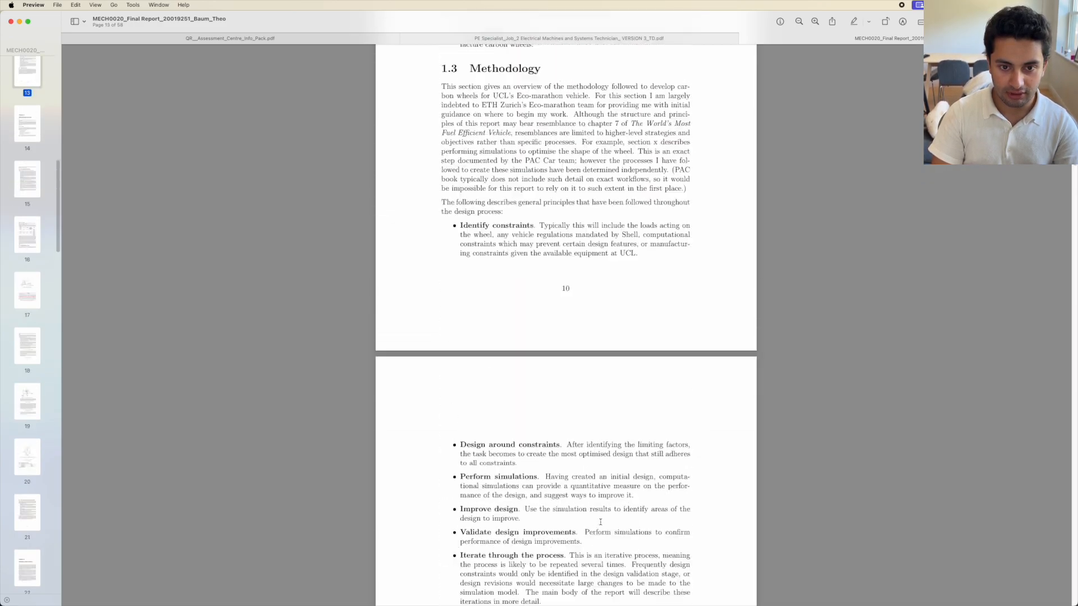
{"action": "scroll", "coordinate": [600, 523], "scroll_direction": "down", "scroll_amount": 20}
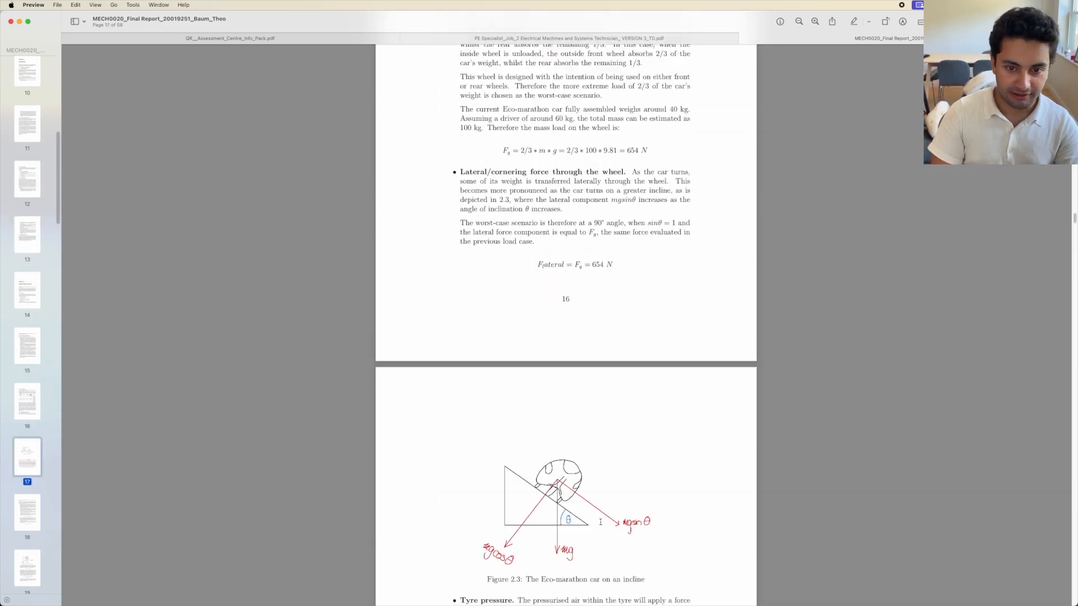
{"action": "scroll", "coordinate": [601, 522], "scroll_direction": "down", "scroll_amount": 20}
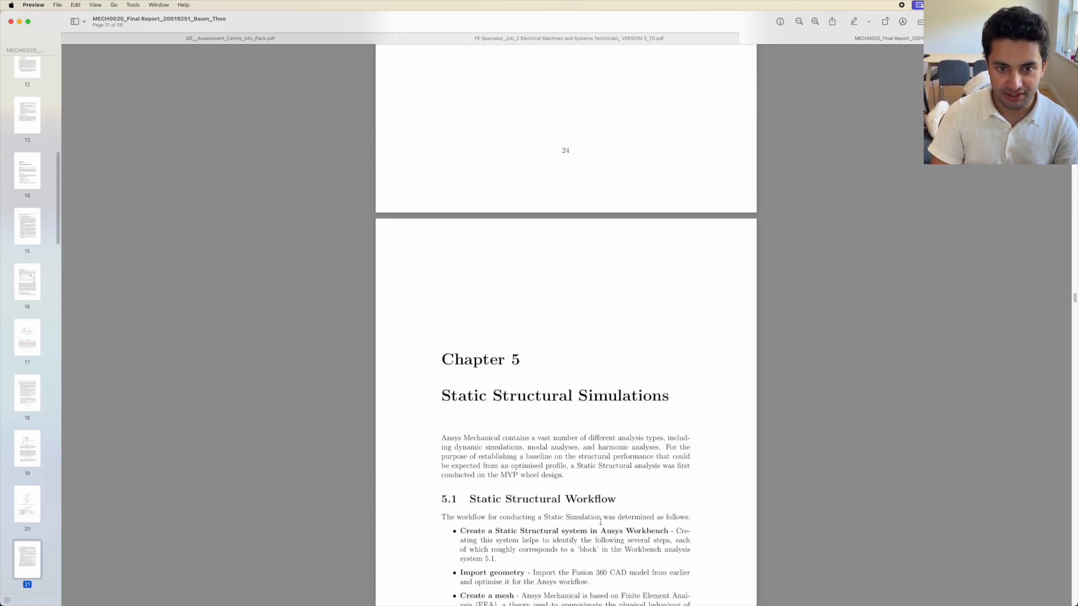
{"action": "scroll", "coordinate": [600, 522], "scroll_direction": "up", "scroll_amount": 6}
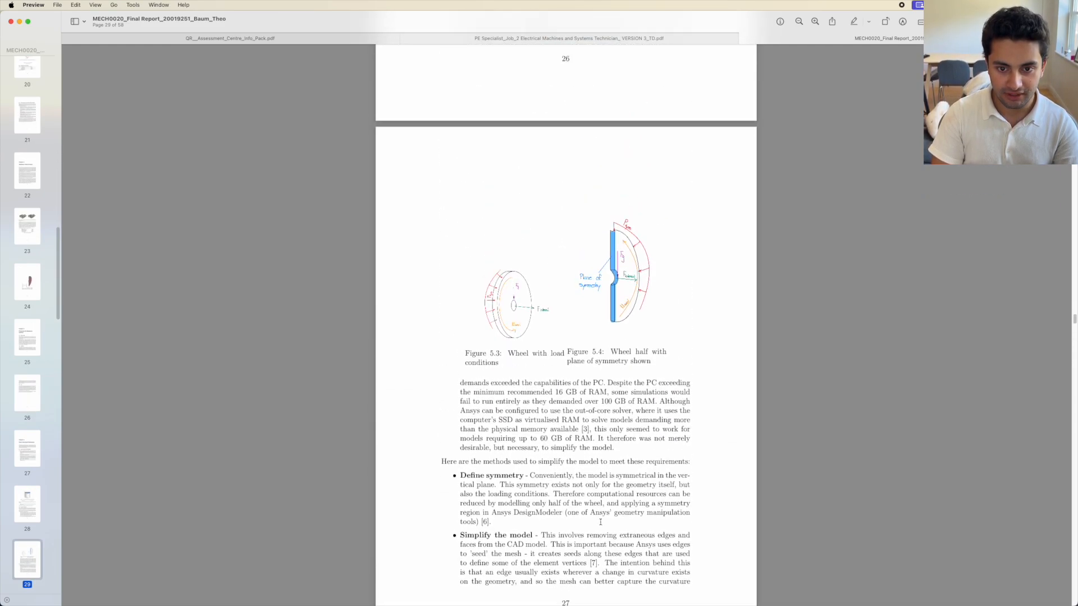
{"action": "scroll", "coordinate": [640, 329], "scroll_direction": "up", "scroll_amount": 5, "text": "ctrl"}
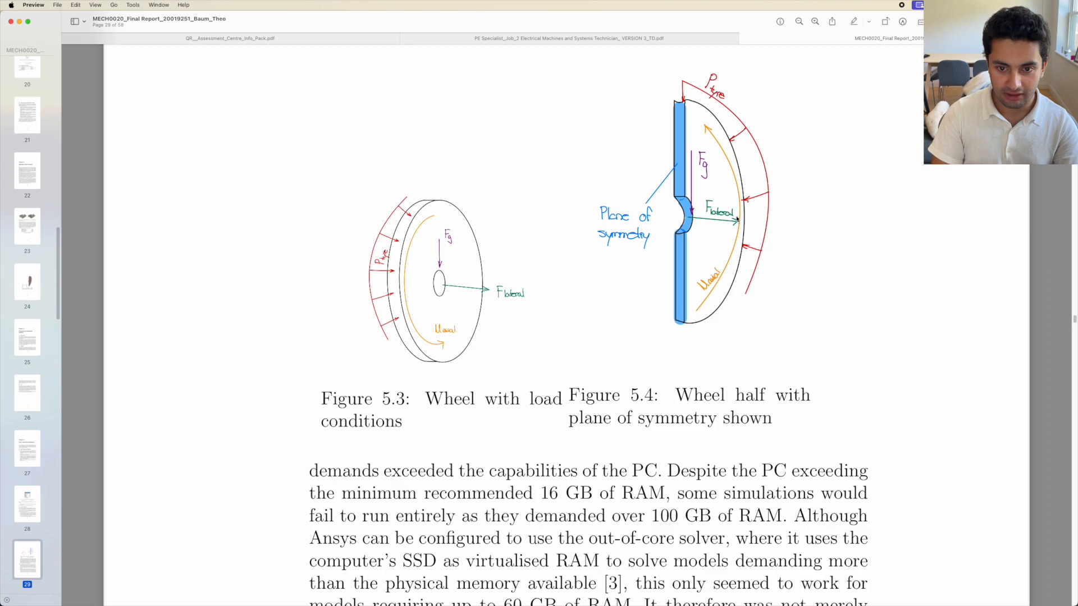
{"action": "scroll", "coordinate": [737, 219], "scroll_direction": "up", "scroll_amount": 5, "text": "ctrl"}
{"action": "scroll", "coordinate": [737, 219], "scroll_direction": "down", "scroll_amount": 1}
{"action": "scroll", "coordinate": [736, 219], "scroll_direction": "down", "scroll_amount": 1, "text": "ctrl"}
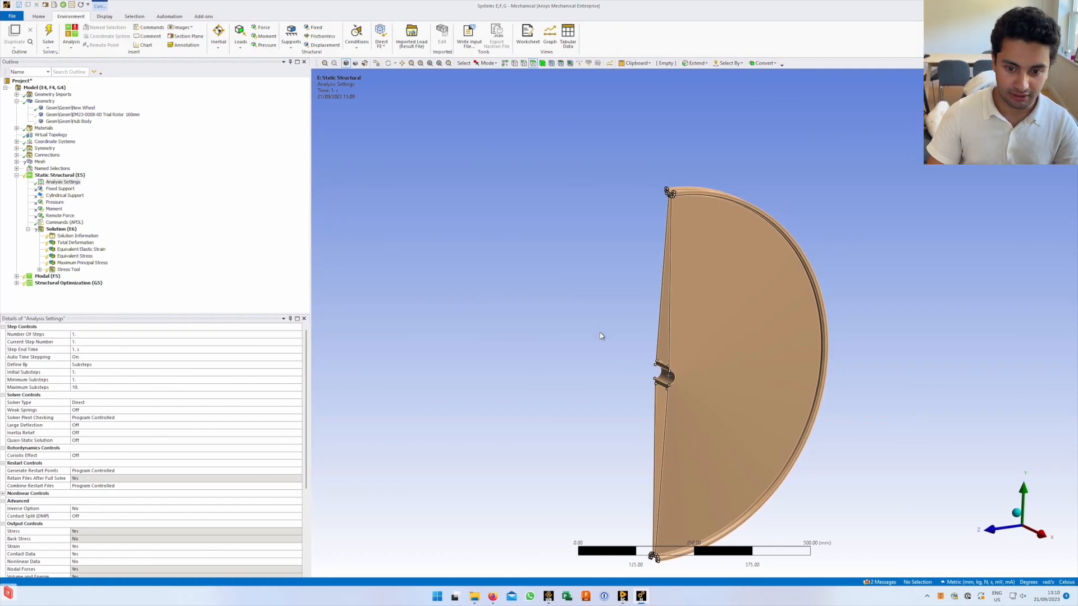
Select the hub bore faces and move the view in toward the hub
{"action": "right_click", "coordinate": [600, 333]}
{"action": "left_click", "coordinate": [634, 358]}
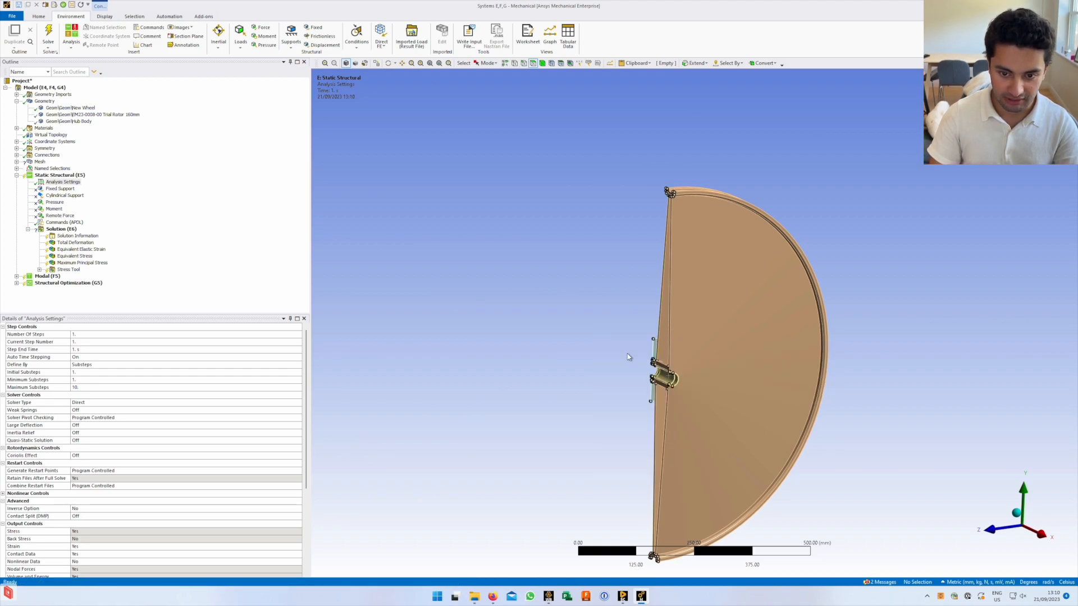
{"action": "scroll", "coordinate": [659, 378], "scroll_direction": "up", "scroll_amount": 3}
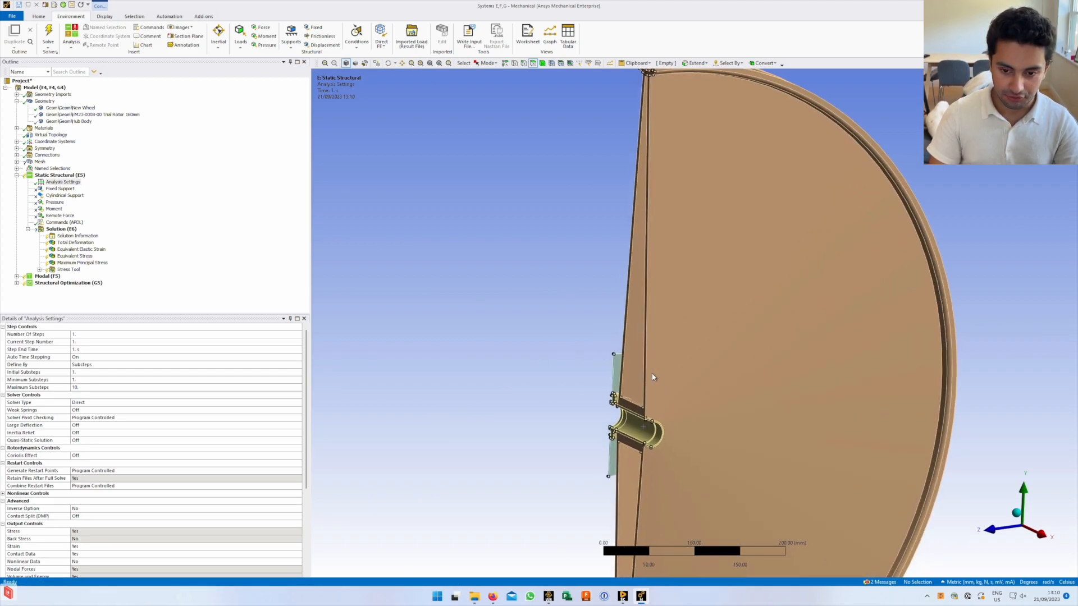
{"action": "scroll", "coordinate": [572, 406], "scroll_direction": "up", "scroll_amount": 6}
{"action": "middle_click_drag", "start_coordinate": [573, 429], "coordinate": [853, 120], "text": "ctrl"}
{"action": "middle_click_drag", "start_coordinate": [483, 457], "coordinate": [730, 314], "text": "ctrl"}
{"action": "scroll", "coordinate": [630, 359], "scroll_direction": "down", "scroll_amount": 5}
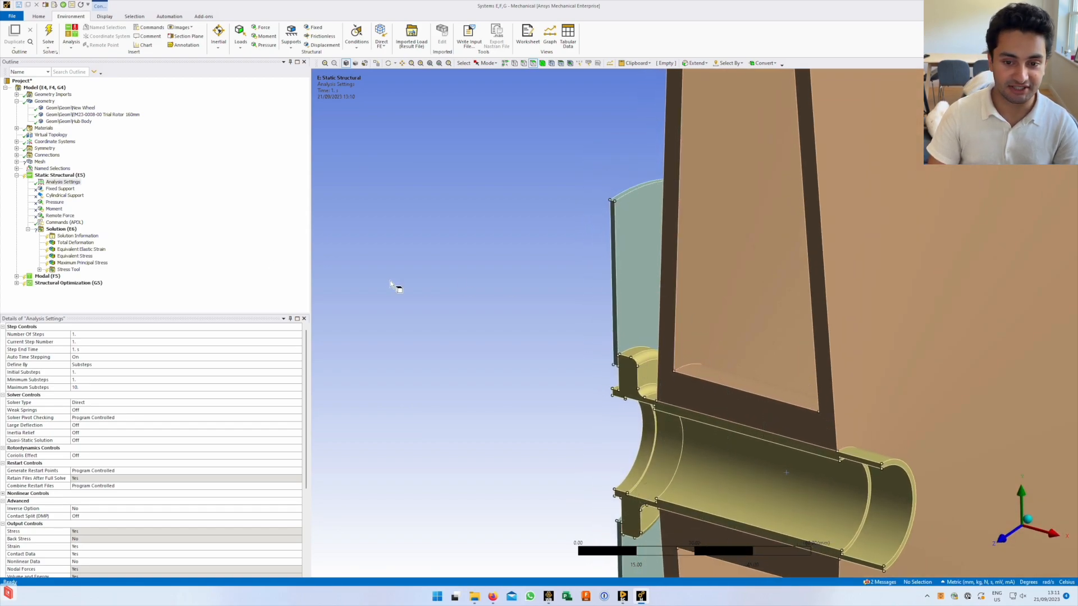
Insert Fixed Support 2 on the blade side face and disc face, then view the hub side-on
{"action": "right_click", "coordinate": [54, 175]}
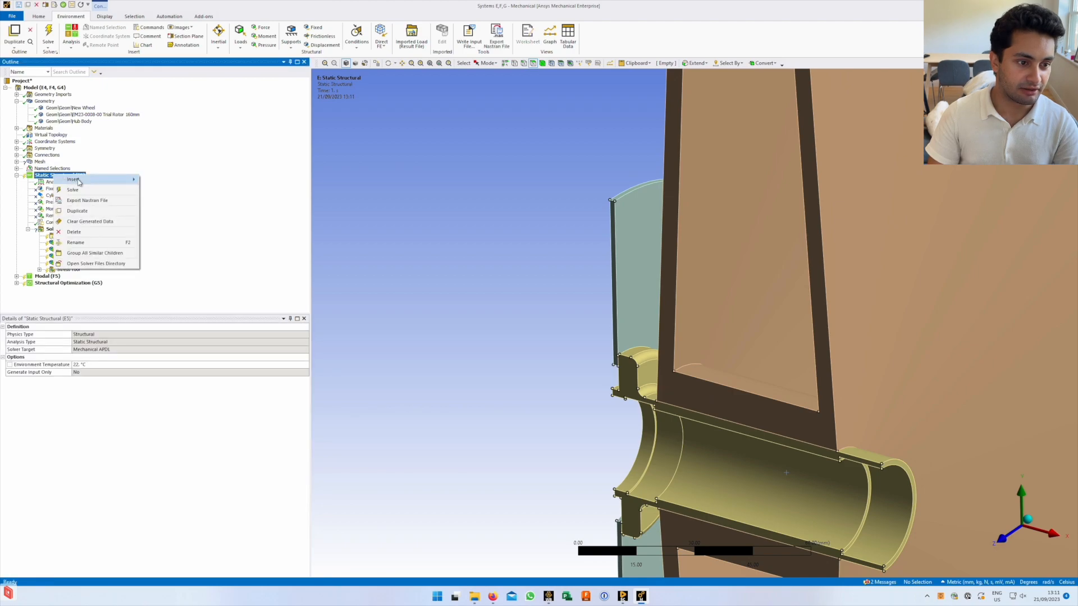
{"action": "mouse_move", "coordinate": [80, 182]}
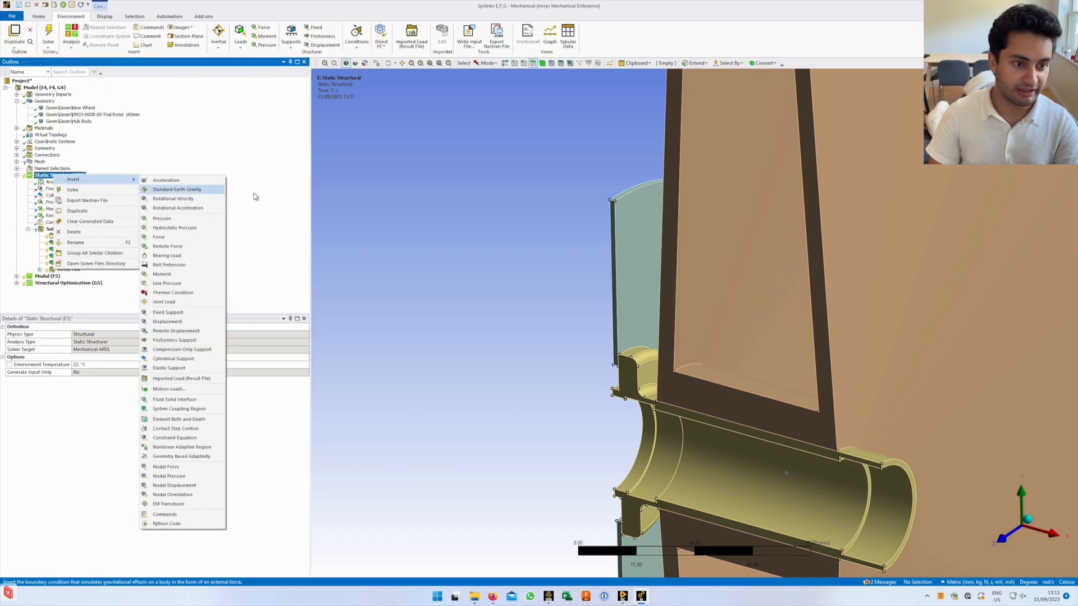
{"action": "left_click", "coordinate": [175, 312]}
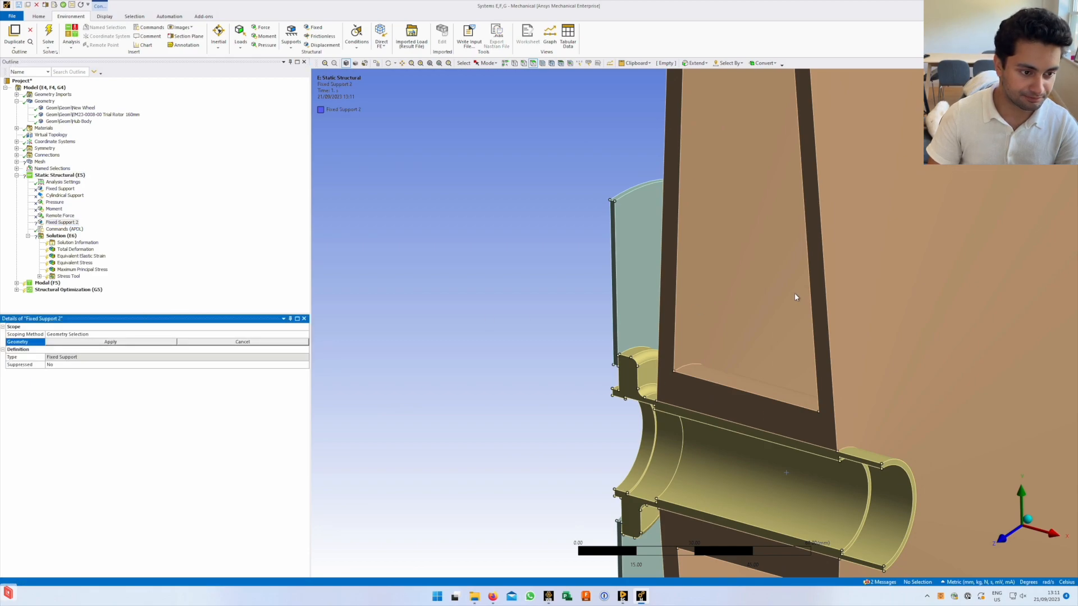
{"action": "left_click", "coordinate": [647, 313]}
{"action": "middle_click_drag", "start_coordinate": [655, 317], "coordinate": [616, 265]}
{"action": "left_click", "coordinate": [621, 264], "text": "ctrl"}
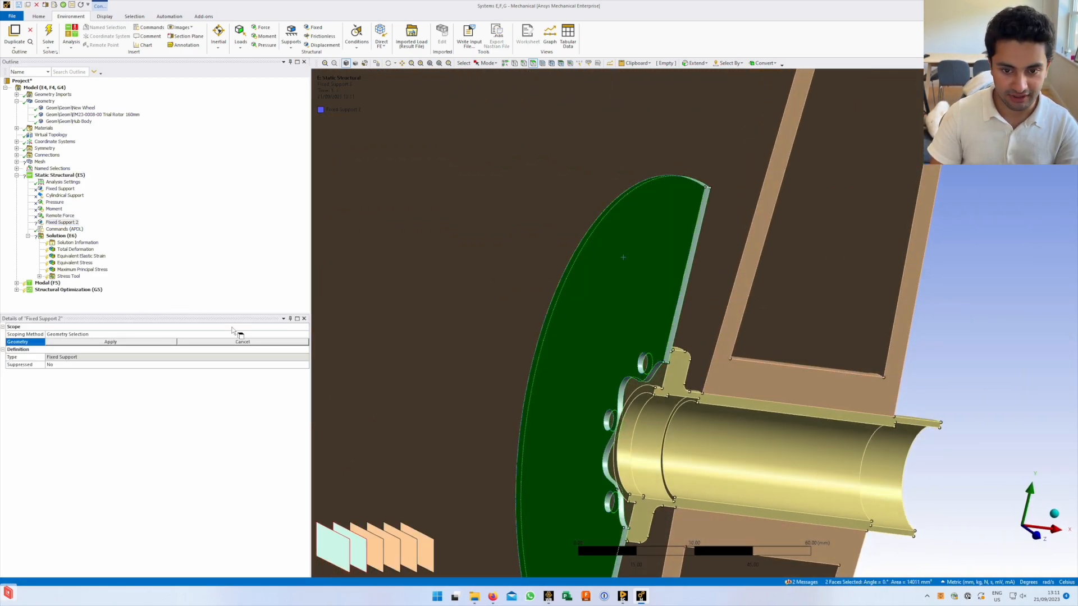
{"action": "left_click", "coordinate": [106, 342]}
{"action": "middle_click_drag", "start_coordinate": [662, 350], "coordinate": [510, 351]}
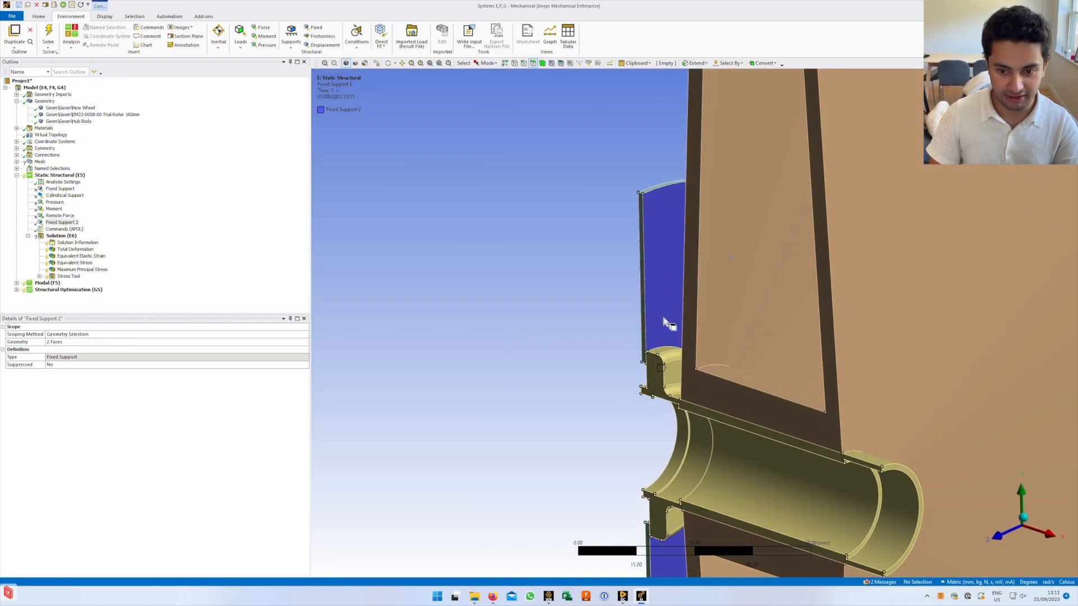
{"action": "middle_click_drag", "start_coordinate": [650, 310], "coordinate": [586, 235], "text": "ctrl"}
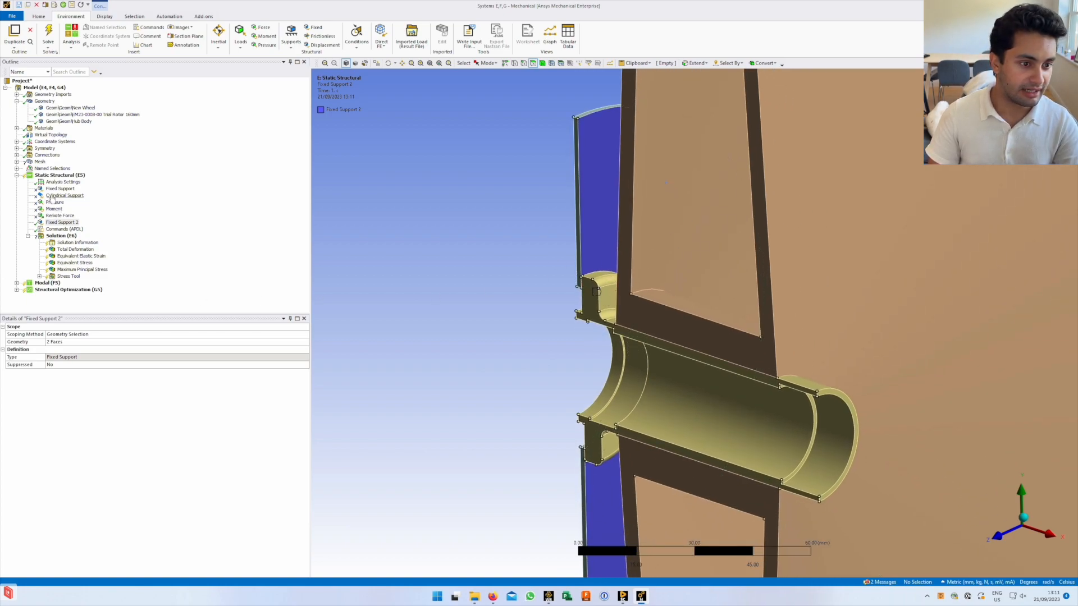
{"action": "mouse_move", "coordinate": [718, 398]}
{"action": "middle_mouse_down"}
{"action": "mouse_move", "coordinate": [736, 361]}
{"action": "mouse_move", "coordinate": [699, 382]}
{"action": "mouse_move", "coordinate": [732, 381]}
{"action": "middle_mouse_up"}
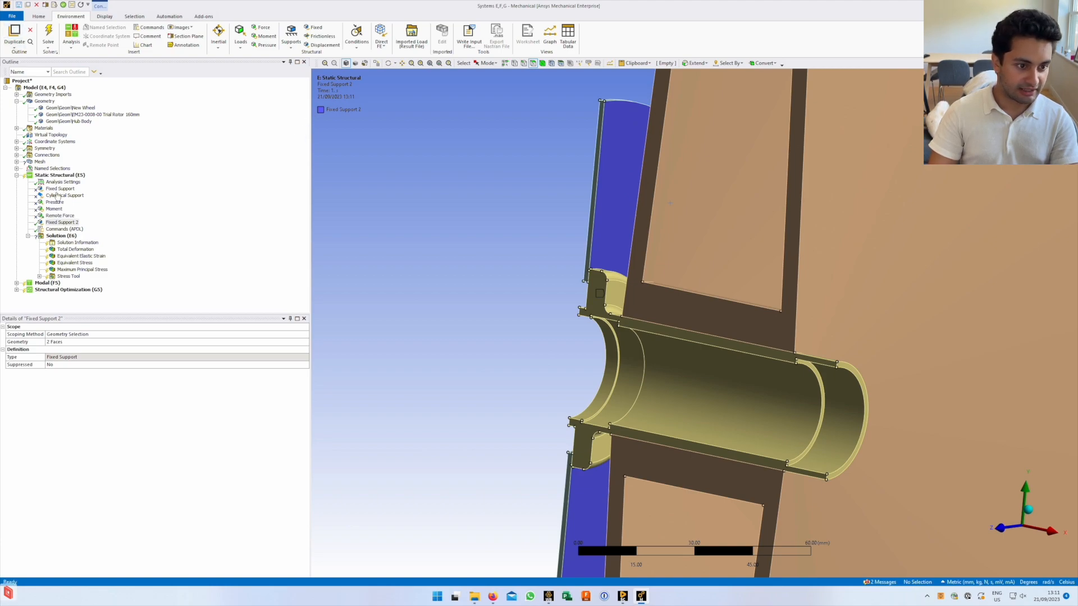
Insert Cylindrical Support 2 and apply it to the two inner hub bore faces
{"action": "right_click", "coordinate": [55, 175]}
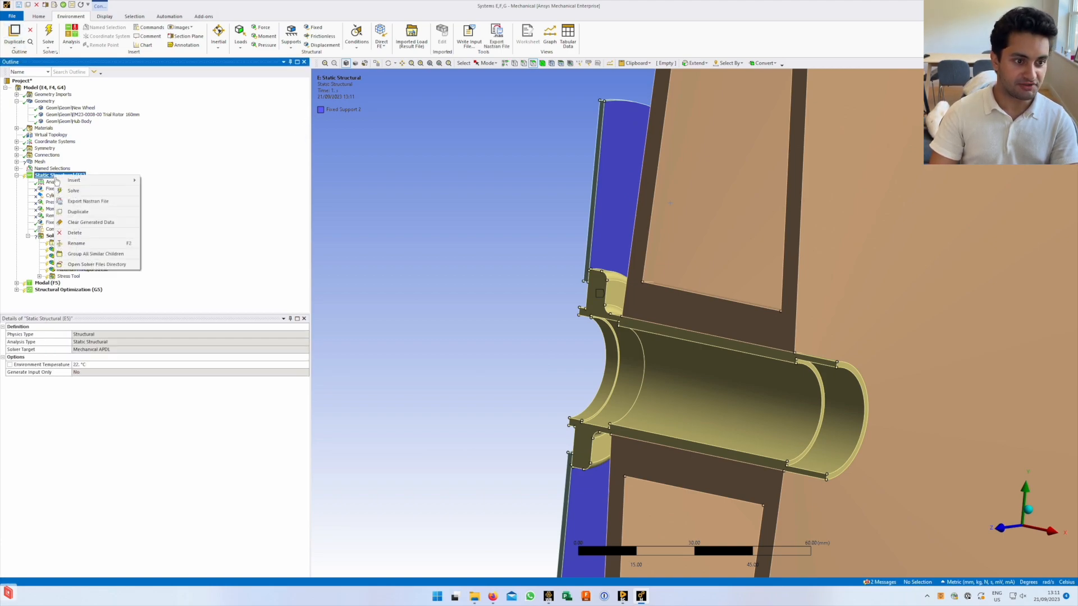
{"action": "mouse_move", "coordinate": [103, 186]}
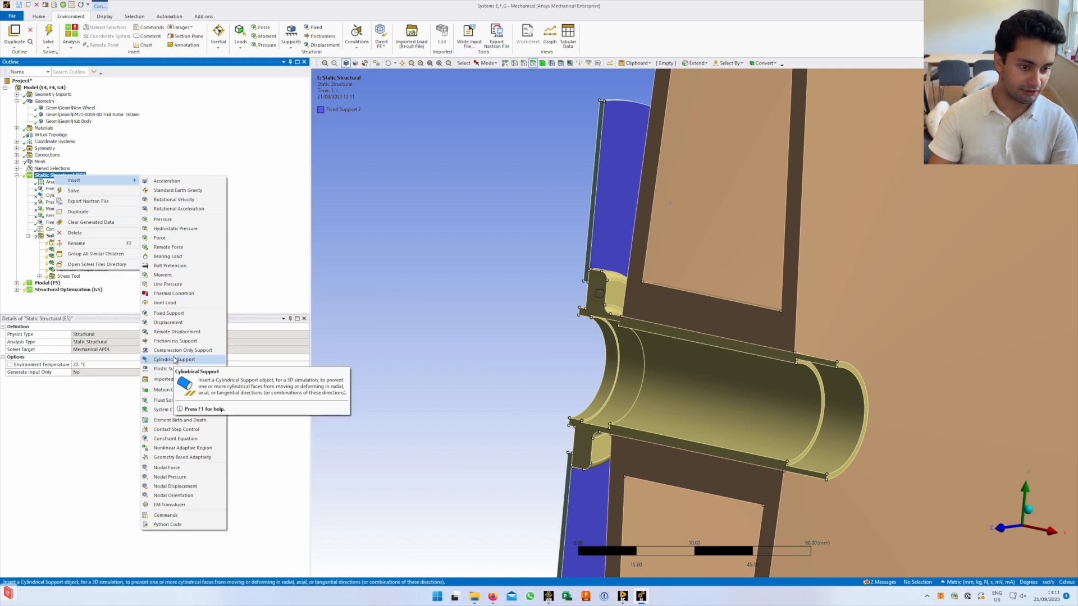
{"action": "left_click", "coordinate": [174, 360]}
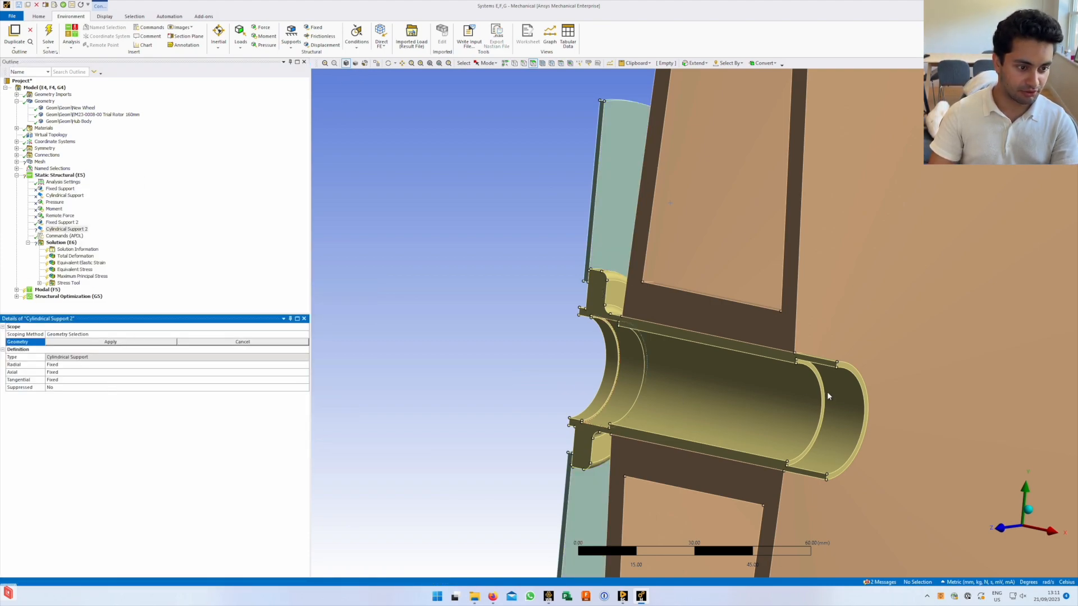
{"action": "scroll", "coordinate": [755, 413], "scroll_direction": "down", "scroll_amount": 4}
{"action": "scroll", "coordinate": [743, 423], "scroll_direction": "up", "scroll_amount": 3}
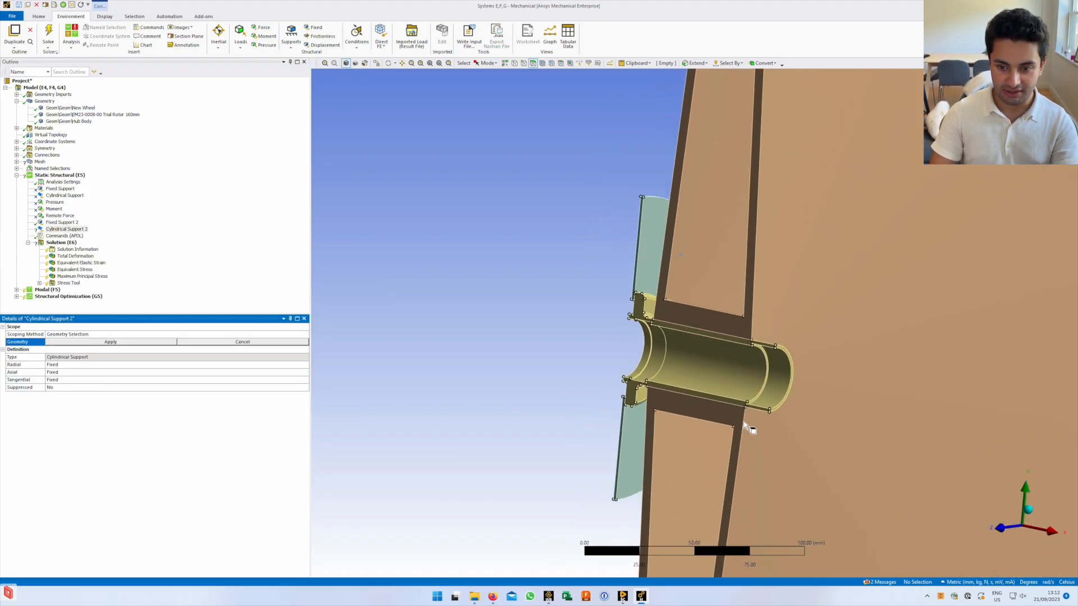
{"action": "left_click", "coordinate": [774, 382]}
{"action": "left_click", "coordinate": [657, 372], "text": "ctrl"}
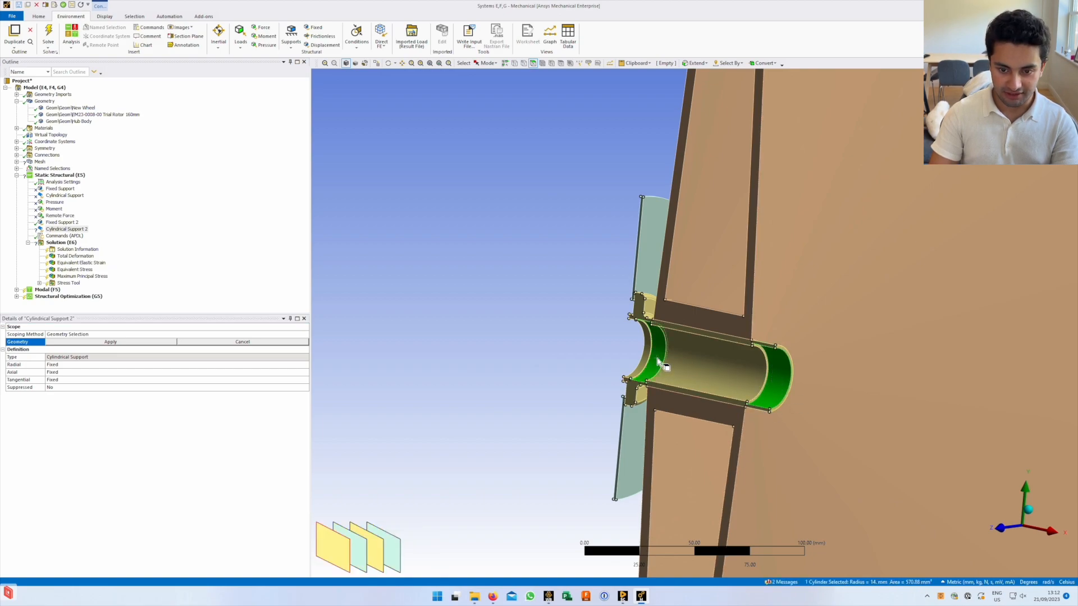
{"action": "left_click", "coordinate": [111, 342]}
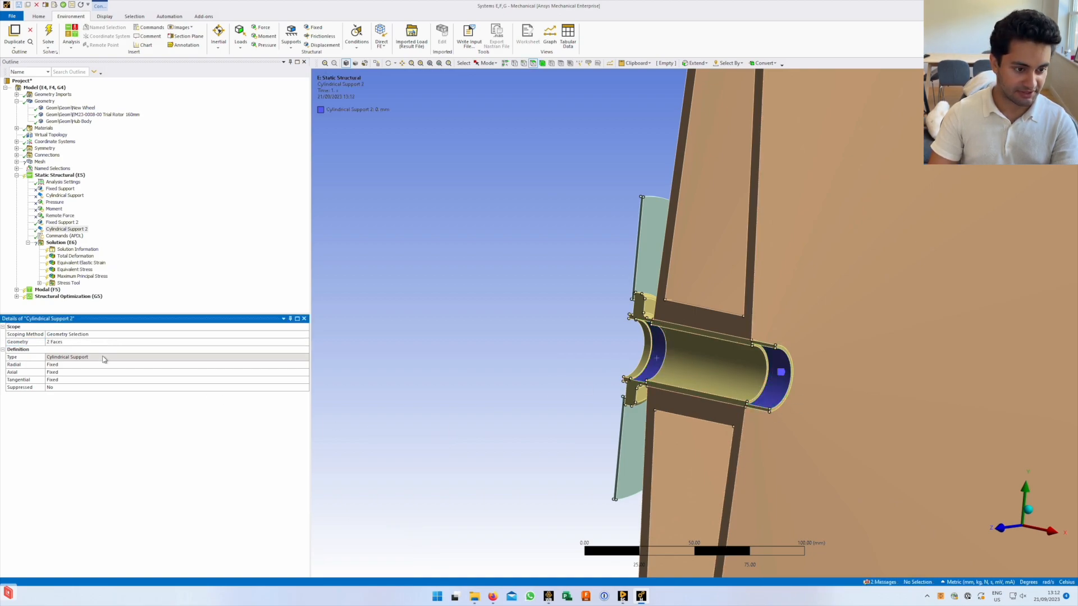
Try the constraint options, setting Axial and then Radial to Free
{"action": "left_click", "coordinate": [81, 382]}
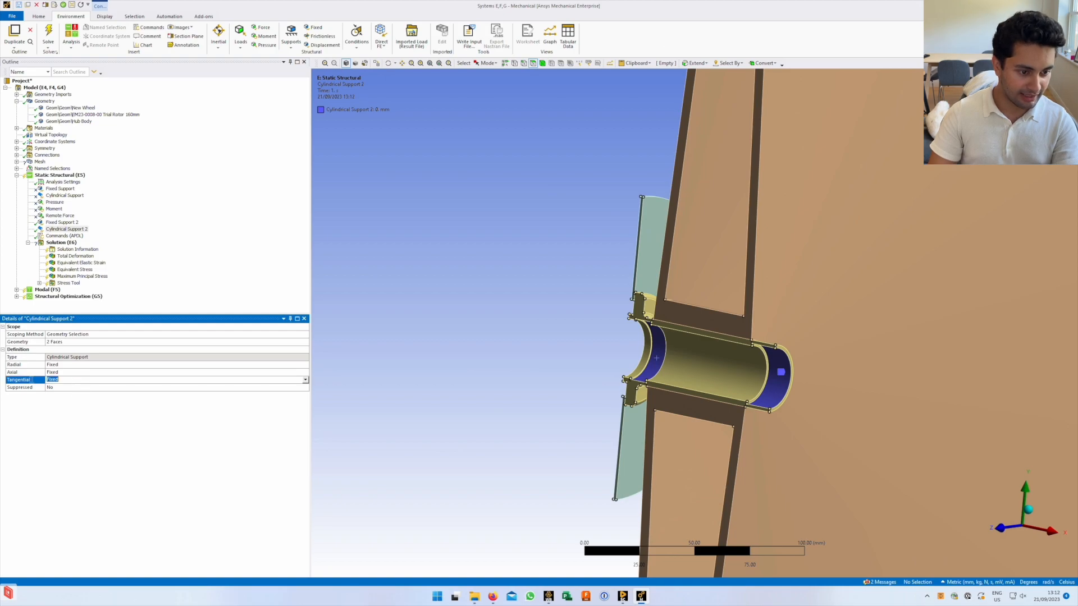
{"action": "left_click", "coordinate": [38, 366]}
{"action": "left_click", "coordinate": [306, 365]}
{"action": "left_click", "coordinate": [163, 469]}
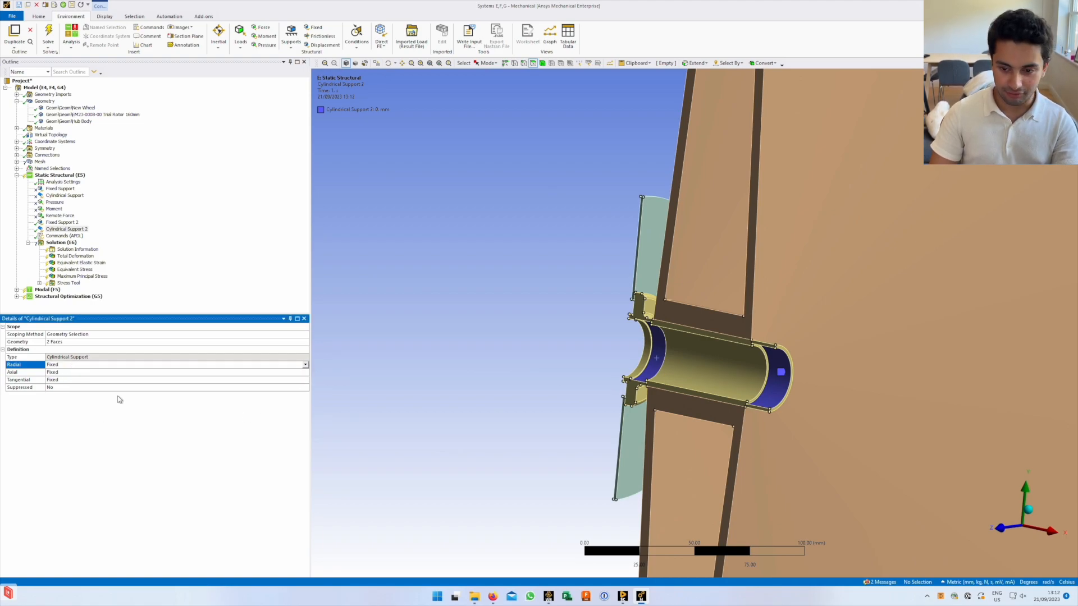
{"action": "left_click", "coordinate": [84, 373]}
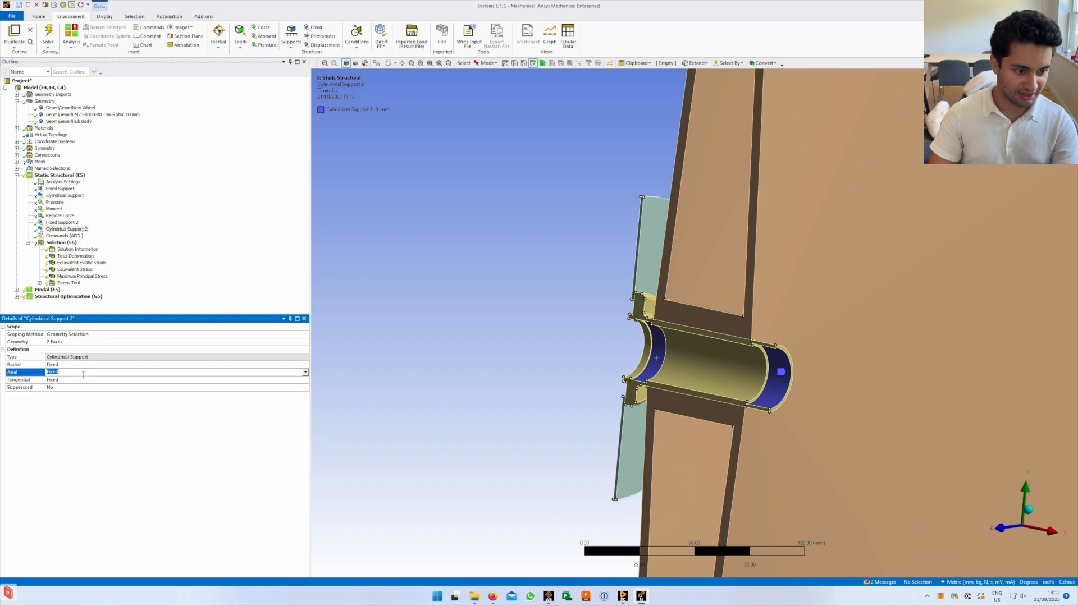
{"action": "left_click", "coordinate": [82, 381]}
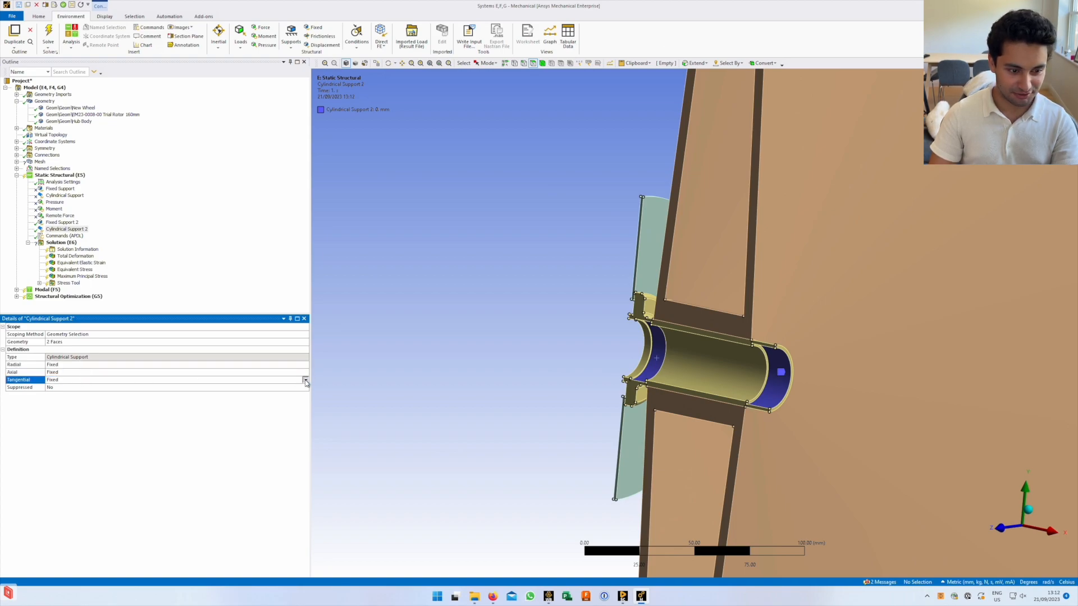
{"action": "left_click", "coordinate": [306, 380]}
{"action": "left_click", "coordinate": [37, 378]}
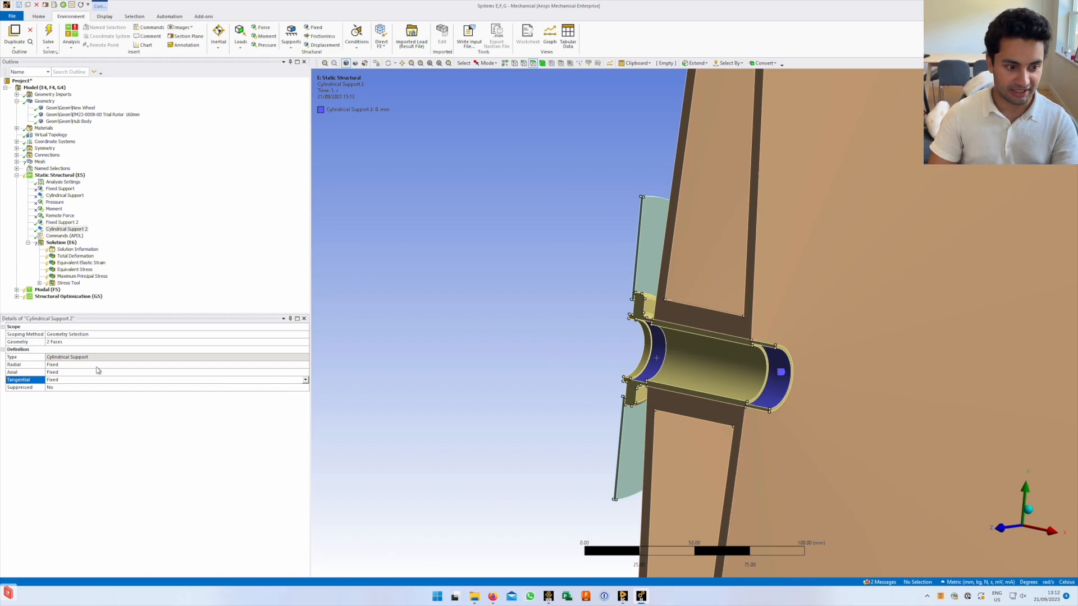
{"action": "left_click", "coordinate": [97, 372]}
{"action": "left_click", "coordinate": [305, 373]}
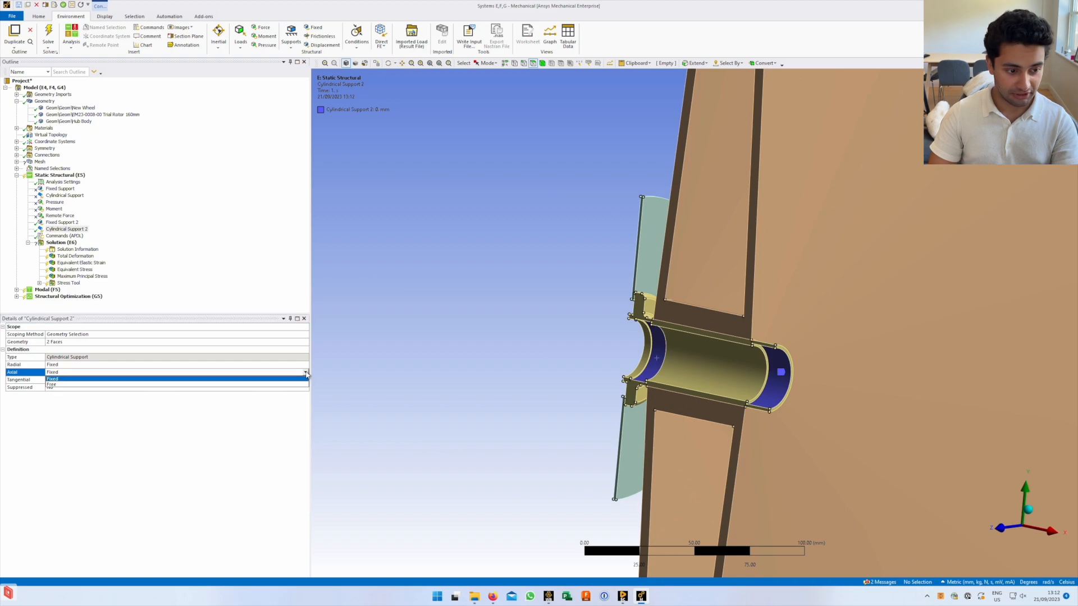
{"action": "left_click", "coordinate": [292, 384]}
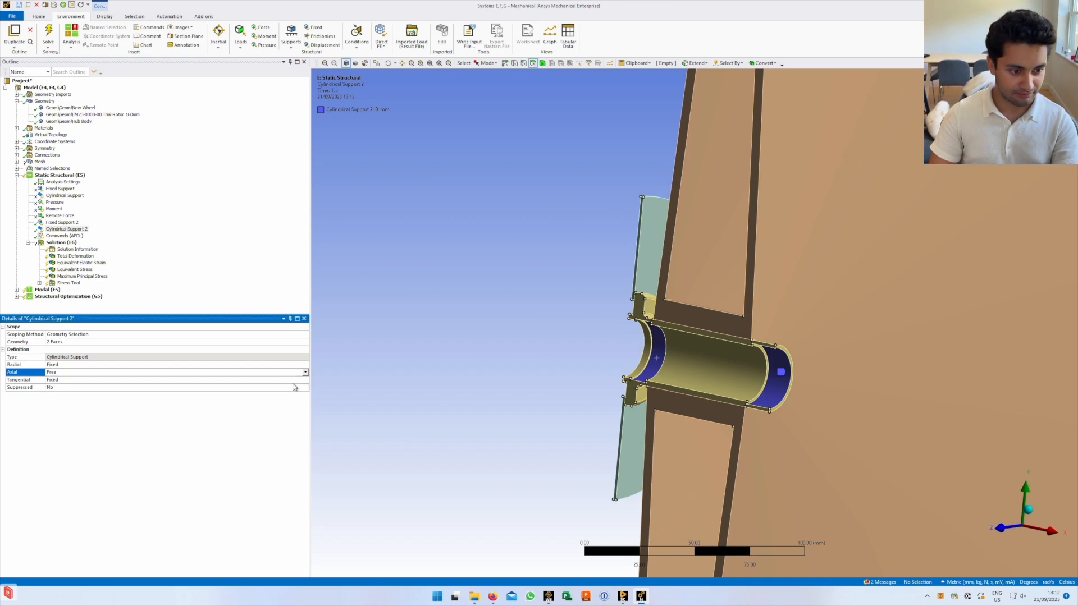
{"action": "left_click", "coordinate": [262, 365]}
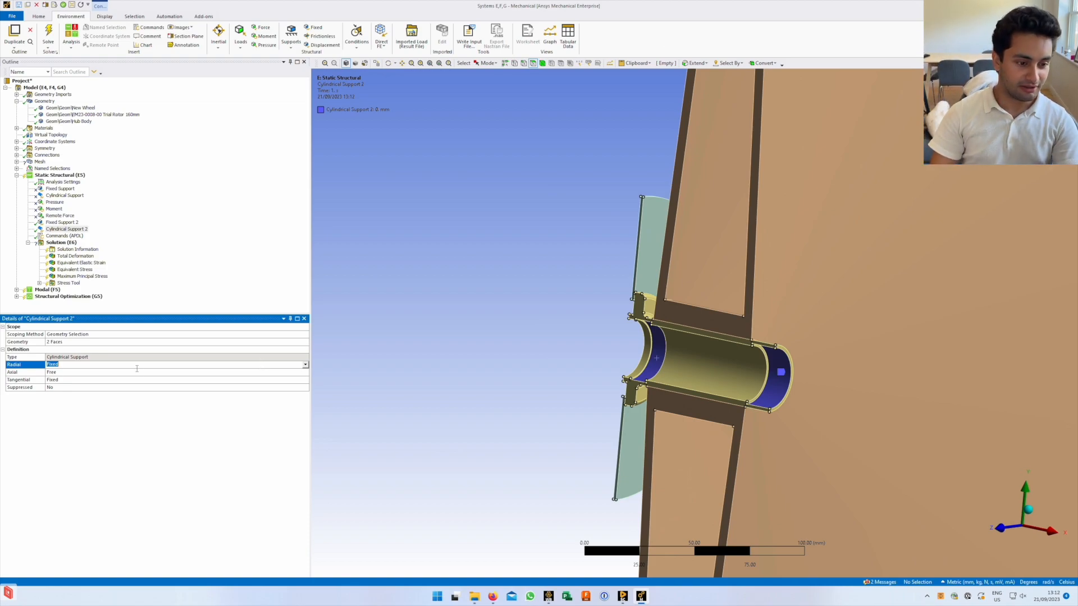
{"action": "left_click", "coordinate": [305, 365]}
{"action": "left_click", "coordinate": [117, 381]}
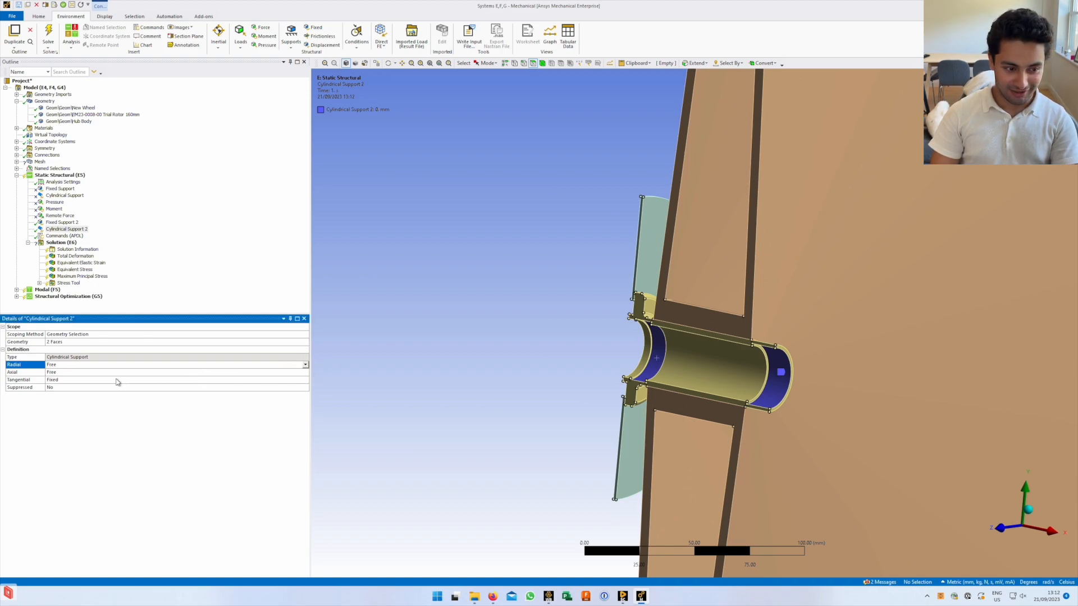
Restore Axial and Radial to Fixed, set Tangential to Free, and check the original support
{"action": "left_click", "coordinate": [116, 380]}
{"action": "left_click", "coordinate": [98, 373]}
{"action": "left_click", "coordinate": [105, 365]}
{"action": "left_click", "coordinate": [117, 372]}
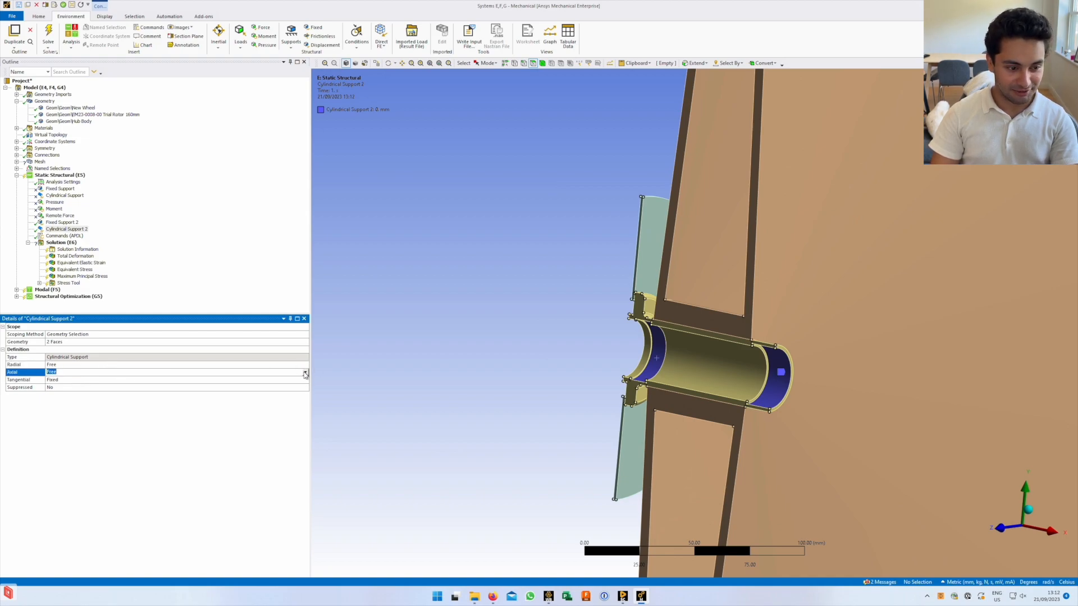
{"action": "left_click", "coordinate": [306, 374]}
{"action": "left_click", "coordinate": [269, 387]}
{"action": "left_click", "coordinate": [292, 364]}
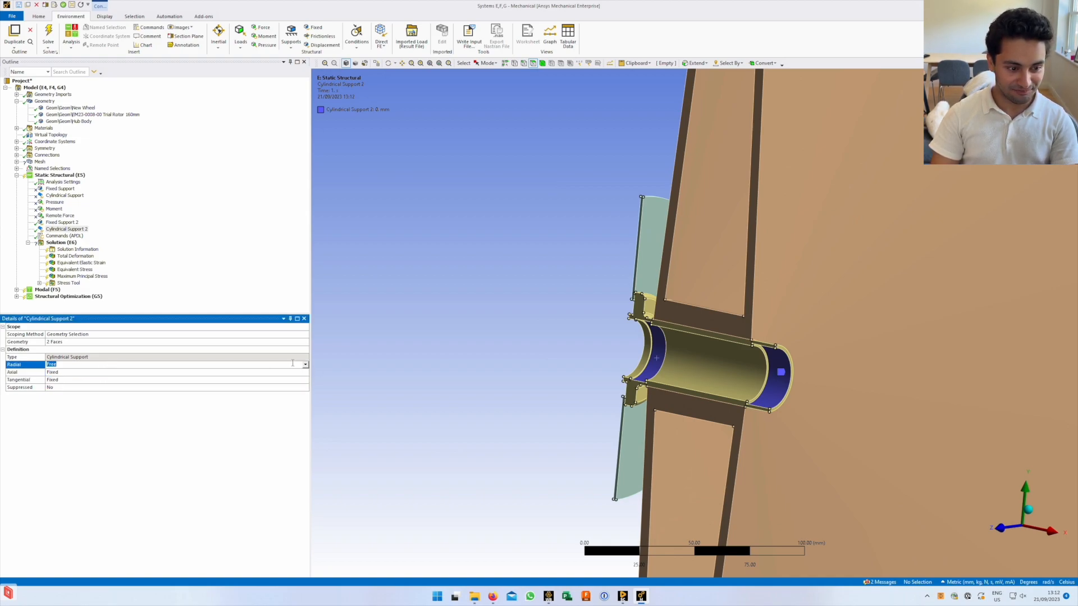
{"action": "left_click", "coordinate": [307, 365]}
{"action": "left_click", "coordinate": [293, 373]}
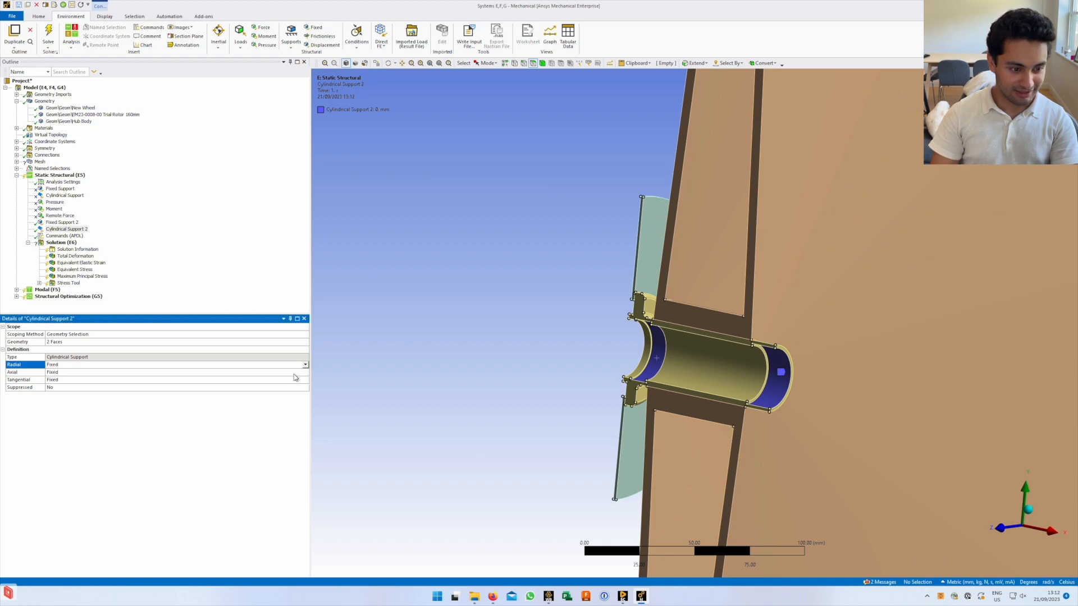
{"action": "left_click", "coordinate": [293, 373]}
{"action": "left_click", "coordinate": [275, 381]}
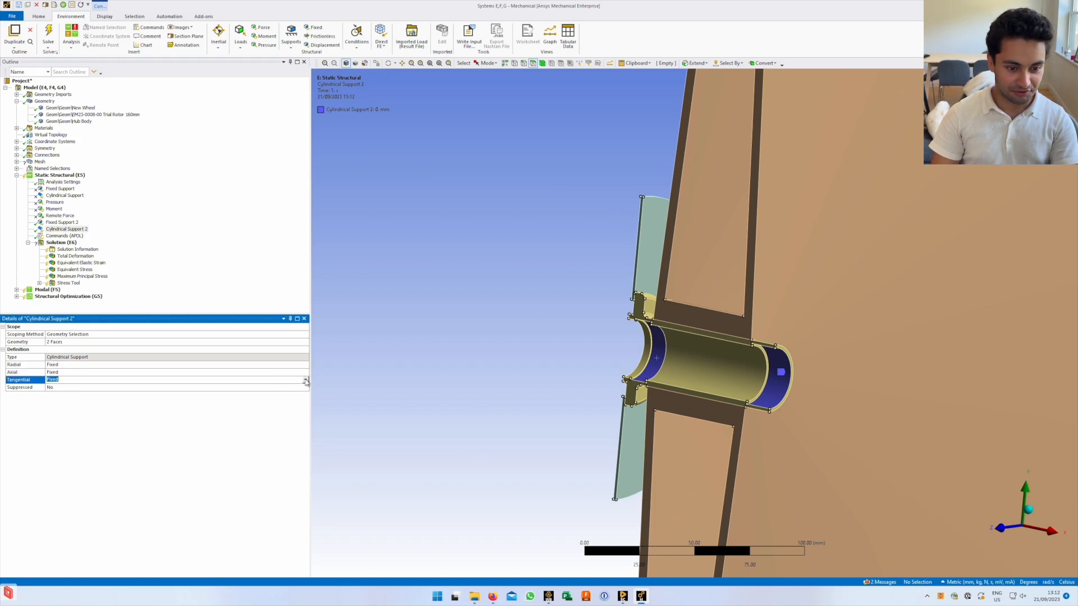
{"action": "left_click", "coordinate": [305, 380]}
{"action": "left_click", "coordinate": [282, 395]}
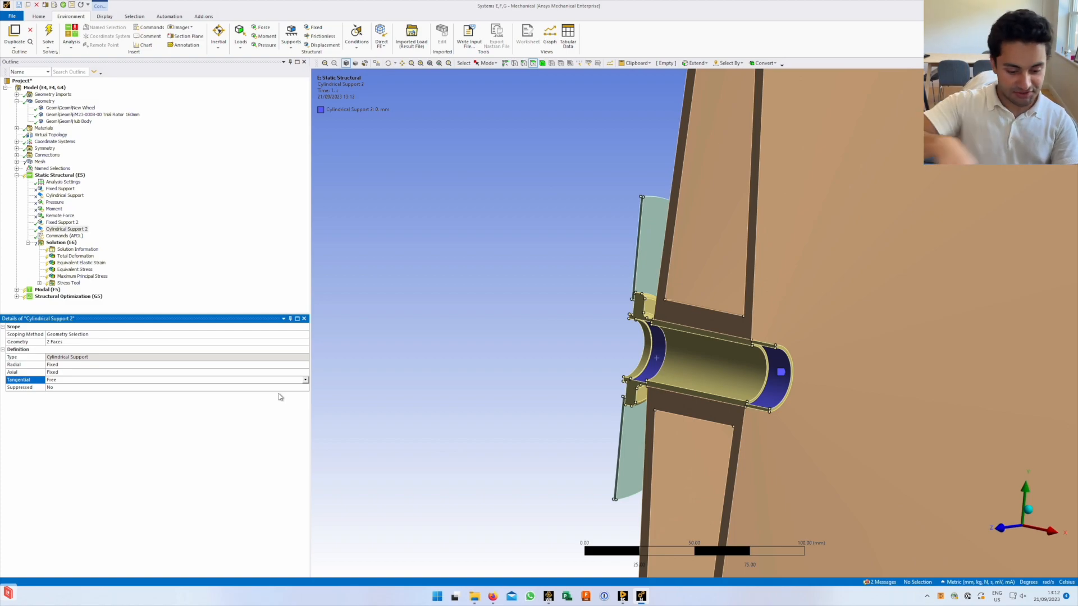
{"action": "left_click", "coordinate": [61, 197]}
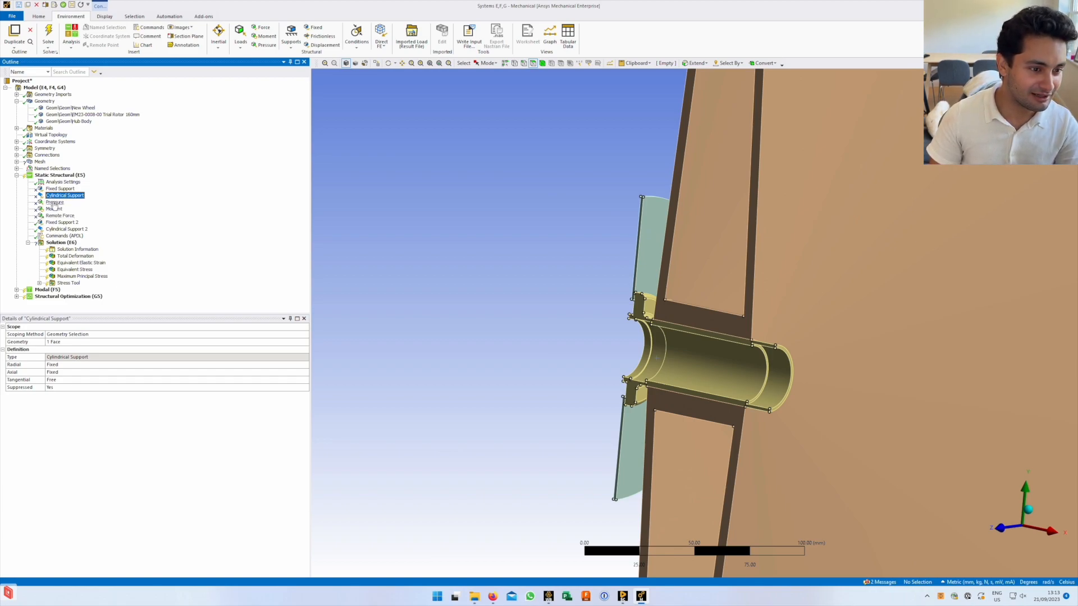
Insert Pressure 2 and zoom in on the wheel rim cross-section
{"action": "right_click", "coordinate": [56, 176]}
{"action": "mouse_move", "coordinate": [98, 179]}
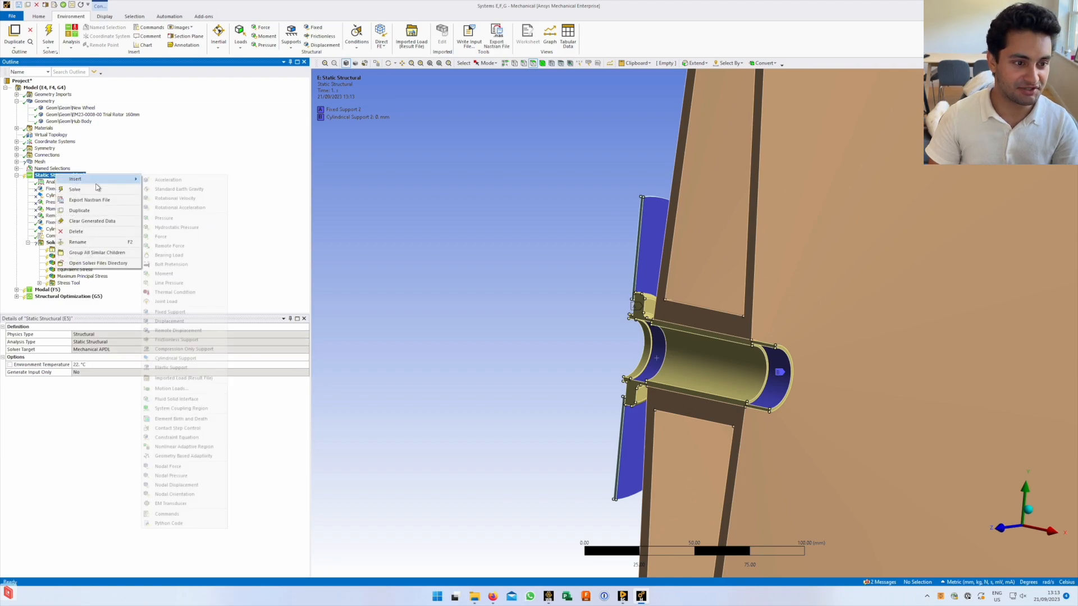
{"action": "left_click", "coordinate": [171, 219]}
{"action": "scroll", "coordinate": [722, 234], "scroll_direction": "down", "scroll_amount": 5}
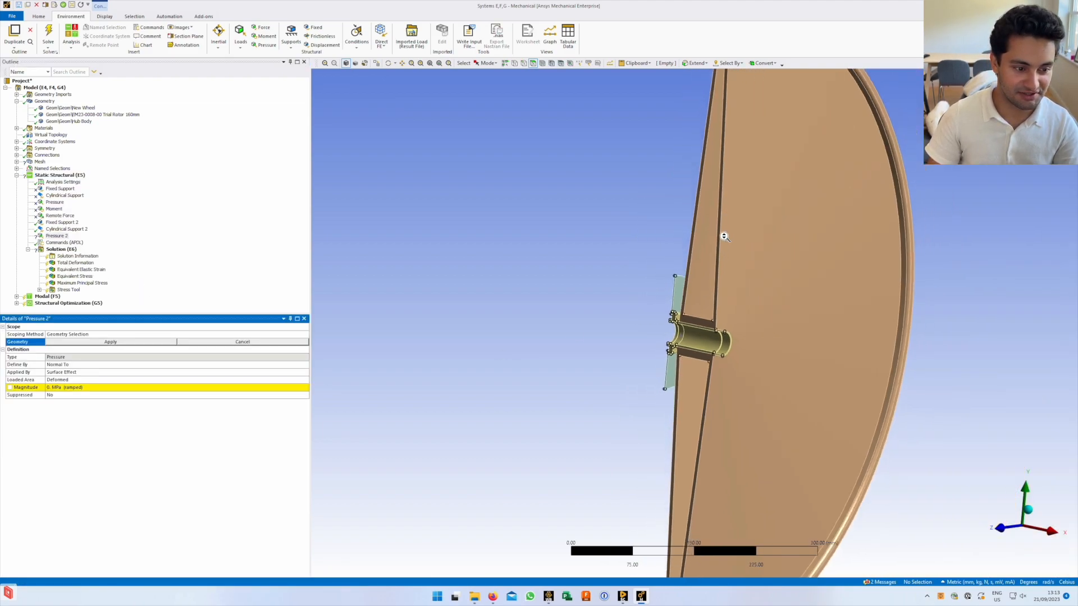
{"action": "middle_click_drag", "start_coordinate": [736, 150], "coordinate": [703, 253], "text": "ctrl"}
{"action": "right_click_drag", "start_coordinate": [656, 235], "coordinate": [740, 298]}
{"action": "right_click_drag", "start_coordinate": [465, 127], "coordinate": [692, 313]}
{"action": "middle_click_drag", "start_coordinate": [595, 152], "coordinate": [572, 273], "text": "ctrl"}
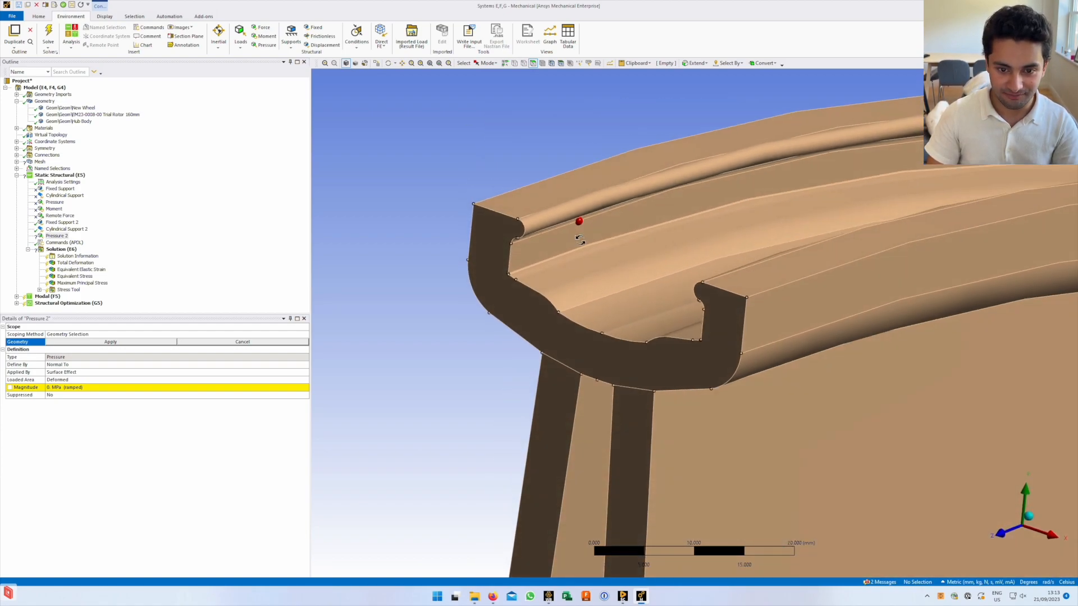
Scope Pressure 2 by Named Selection to the Rim Surface
{"action": "left_click", "coordinate": [264, 333]}
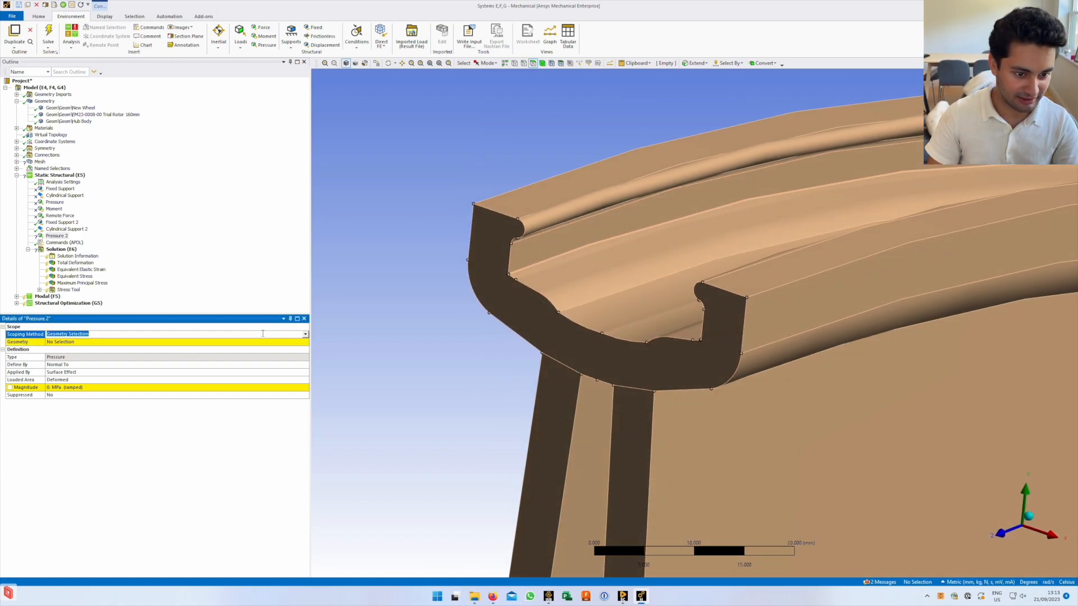
{"action": "left_click", "coordinate": [305, 334]}
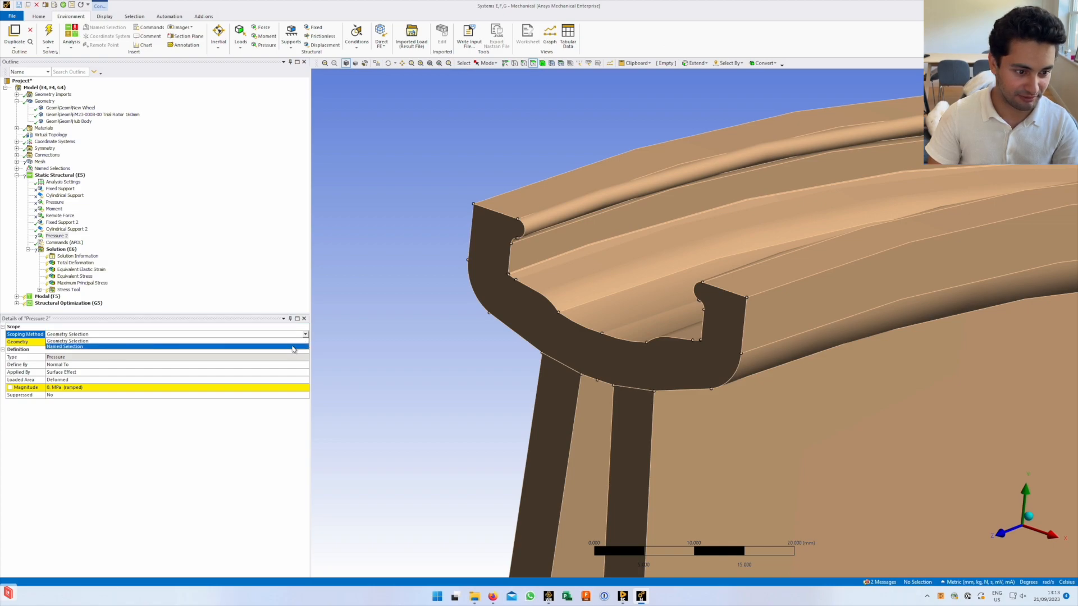
{"action": "left_click", "coordinate": [109, 349]}
{"action": "left_click", "coordinate": [155, 342]}
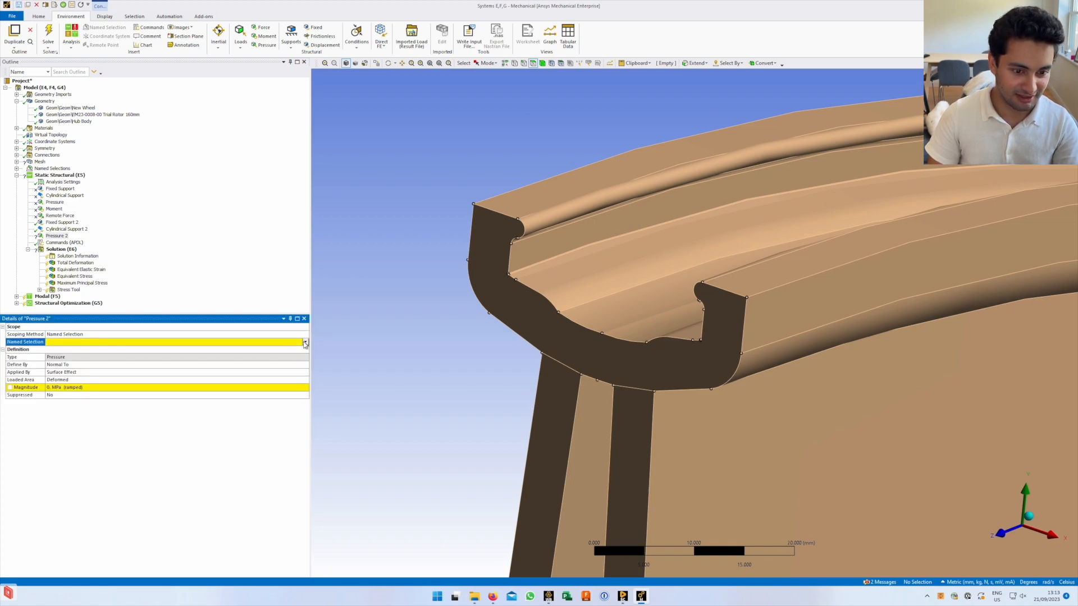
{"action": "left_click", "coordinate": [305, 343]}
{"action": "left_click", "coordinate": [241, 349]}
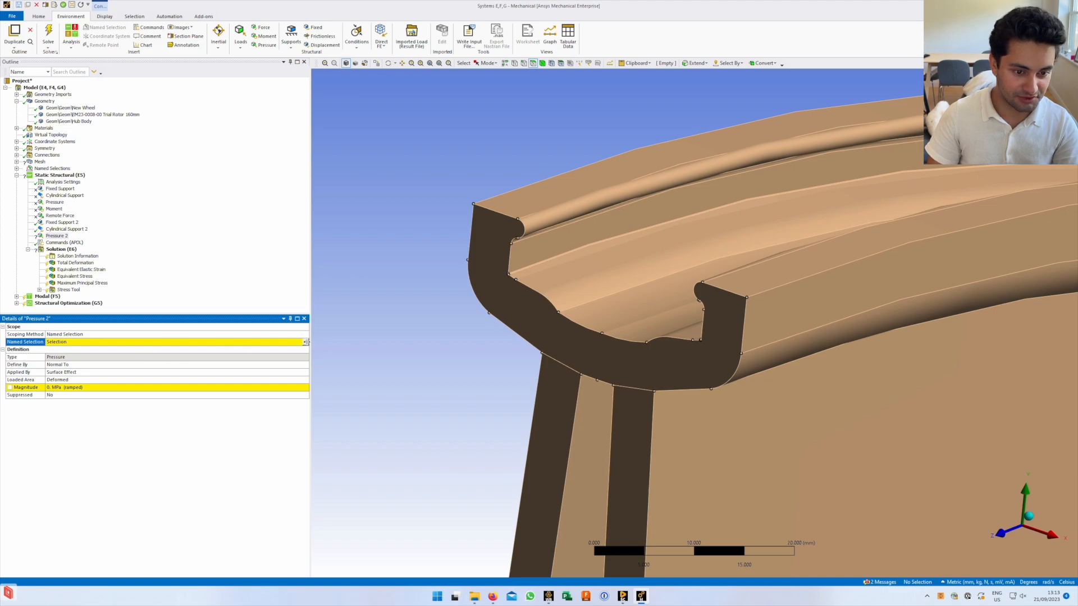
{"action": "left_click", "coordinate": [307, 342]}
{"action": "left_click", "coordinate": [221, 356]}
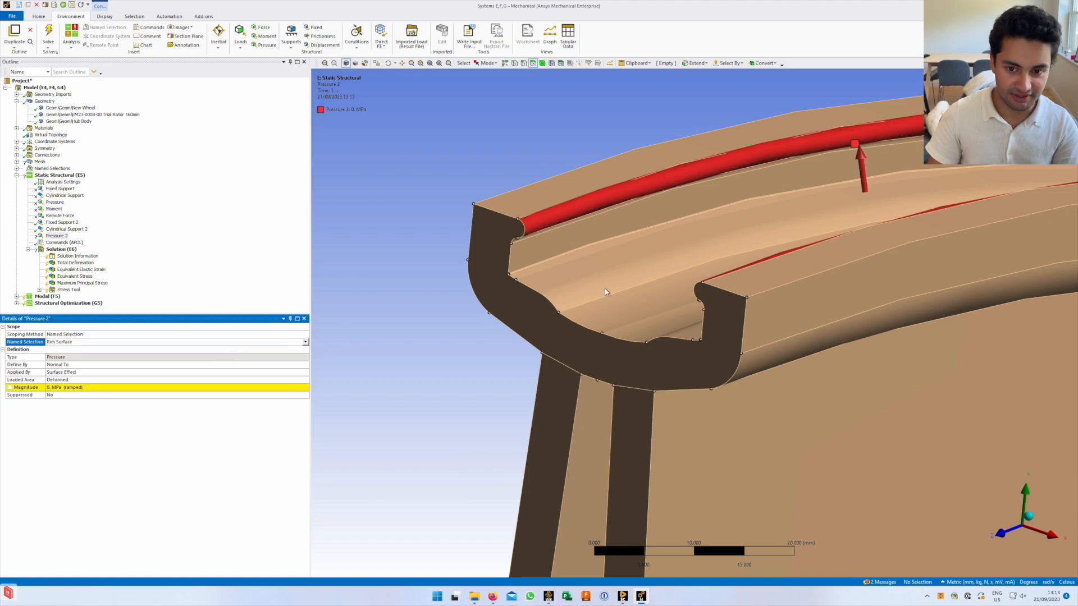
Recentre the rim, confirm Named Selection scoping, and select the Magnitude field for editing
{"action": "middle_click_drag", "start_coordinate": [660, 319], "coordinate": [634, 341], "text": "ctrl"}
{"action": "left_click", "coordinate": [250, 334]}
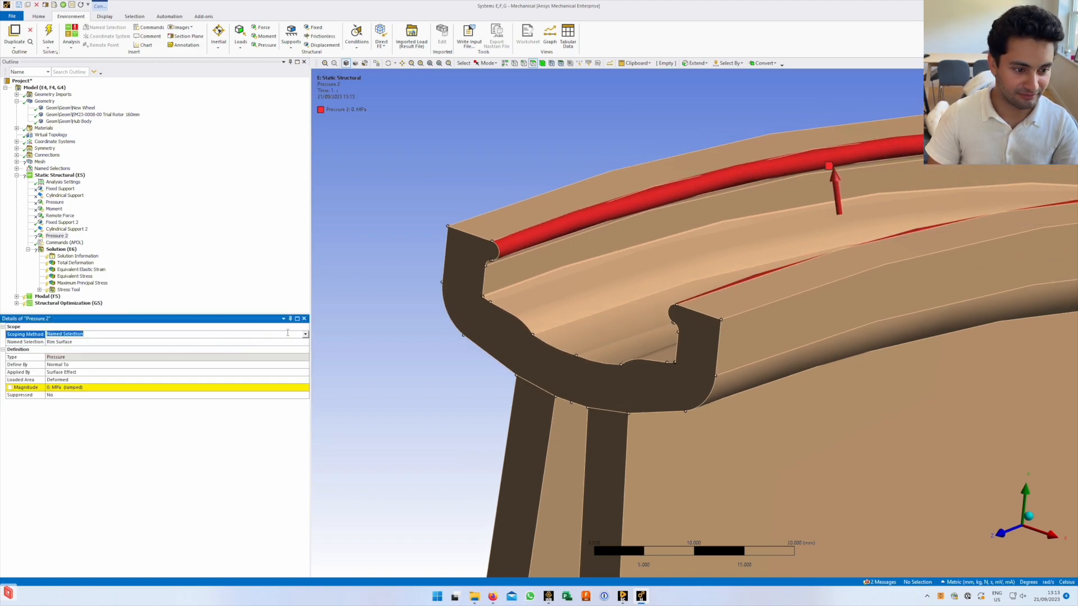
{"action": "left_click", "coordinate": [304, 335]}
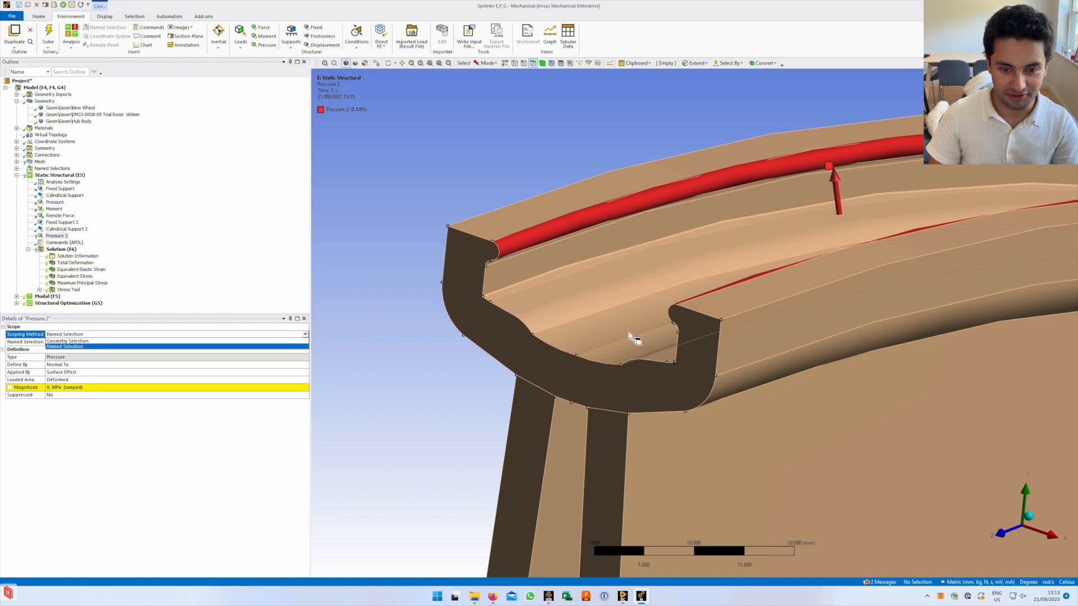
{"action": "left_click", "coordinate": [79, 394]}
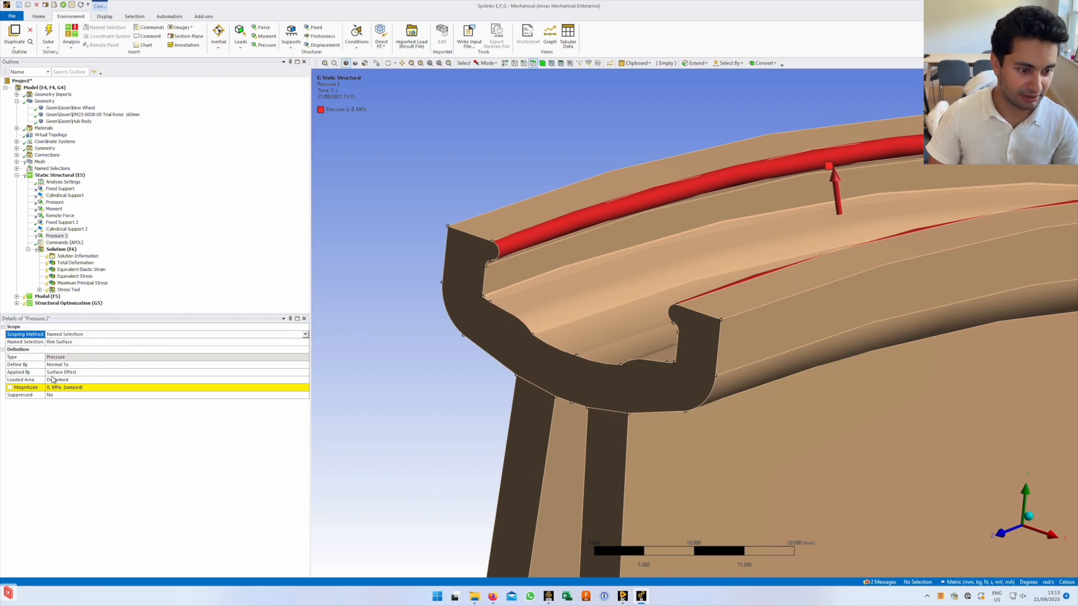
{"action": "left_click", "coordinate": [91, 390]}
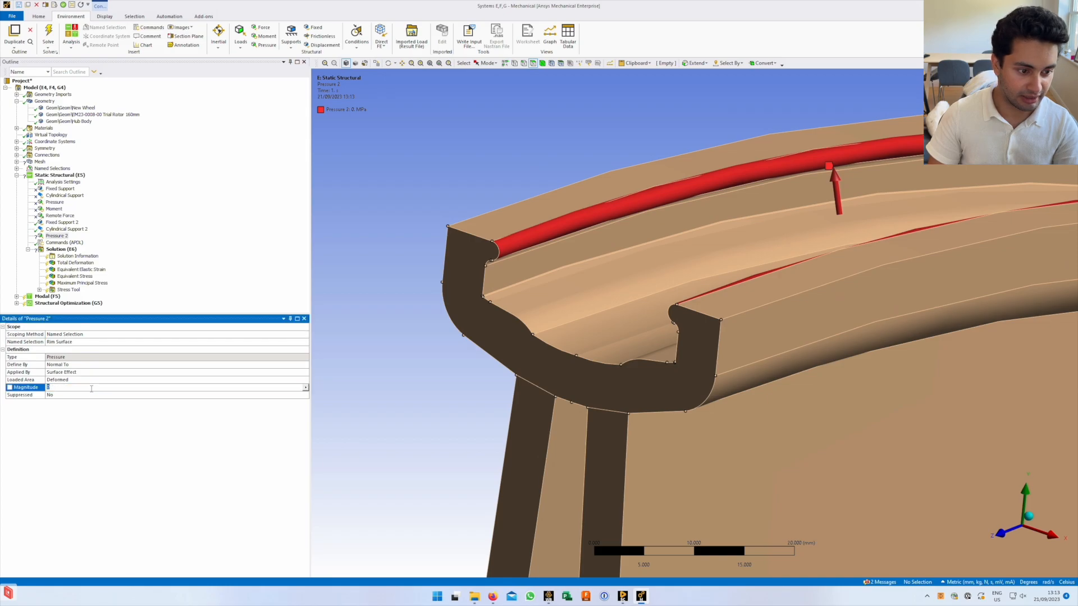
{"action": "key", "text": "ctrl+Left"}
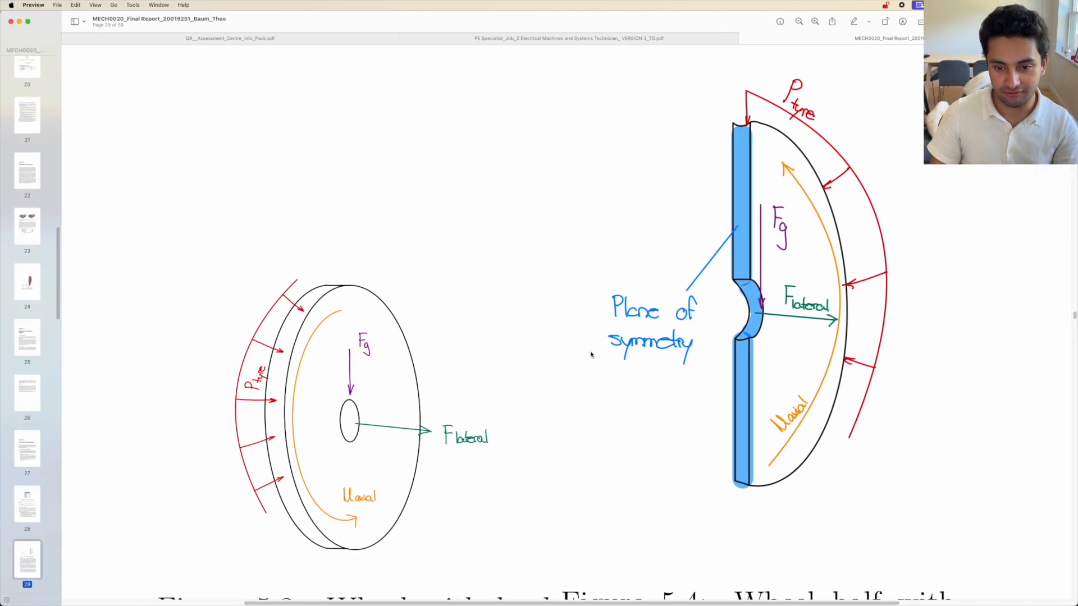
Scroll the report to the wheel half-model loading figure, then return to Mechanical
{"action": "scroll", "coordinate": [566, 361], "scroll_direction": "up", "scroll_amount": 9}
{"action": "scroll", "coordinate": [563, 361], "scroll_direction": "down", "scroll_amount": 9}
{"action": "scroll", "coordinate": [564, 361], "scroll_direction": "down", "scroll_amount": 10}
{"action": "scroll", "coordinate": [539, 366], "scroll_direction": "up", "scroll_amount": 10}
{"action": "key", "text": "ctrl+Right"}
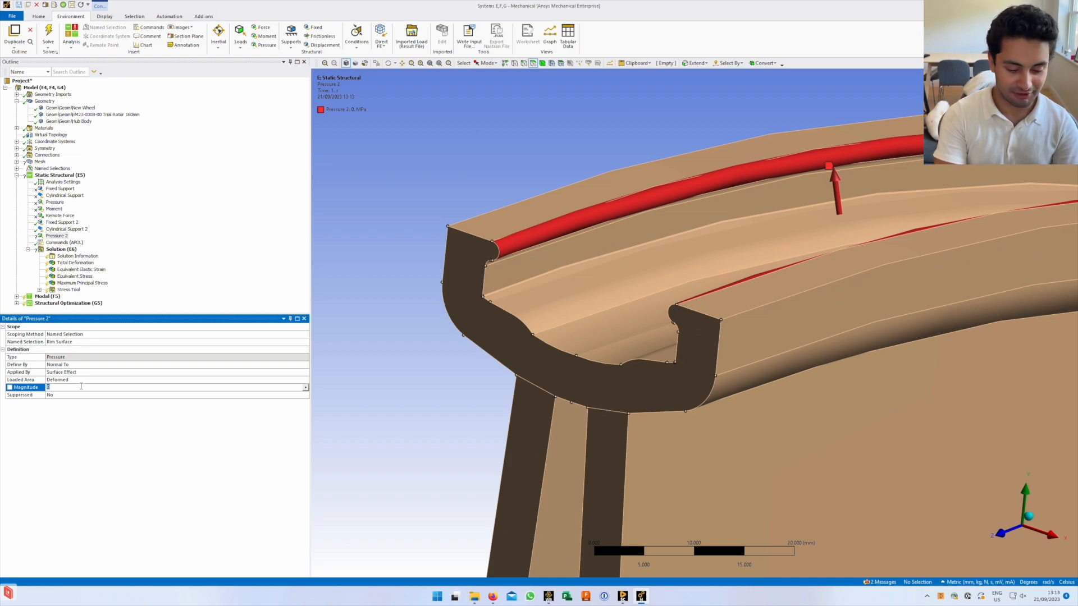
Confirm the 90 MPa rim pressure, then switch its Define By to Components and back to Vector
{"action": "key", "text": "Return"}
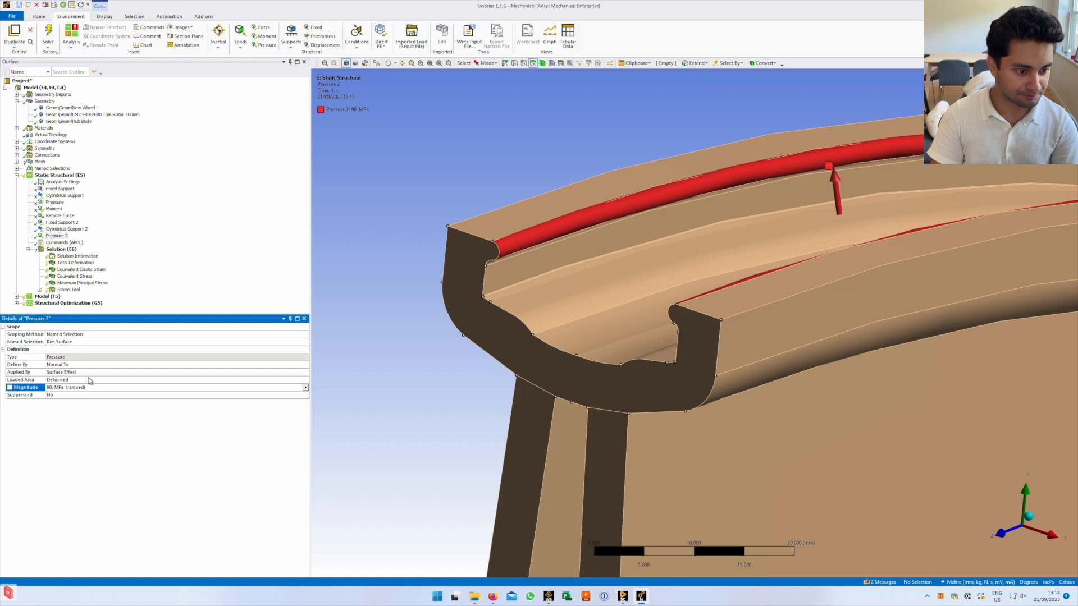
{"action": "left_click", "coordinate": [104, 365]}
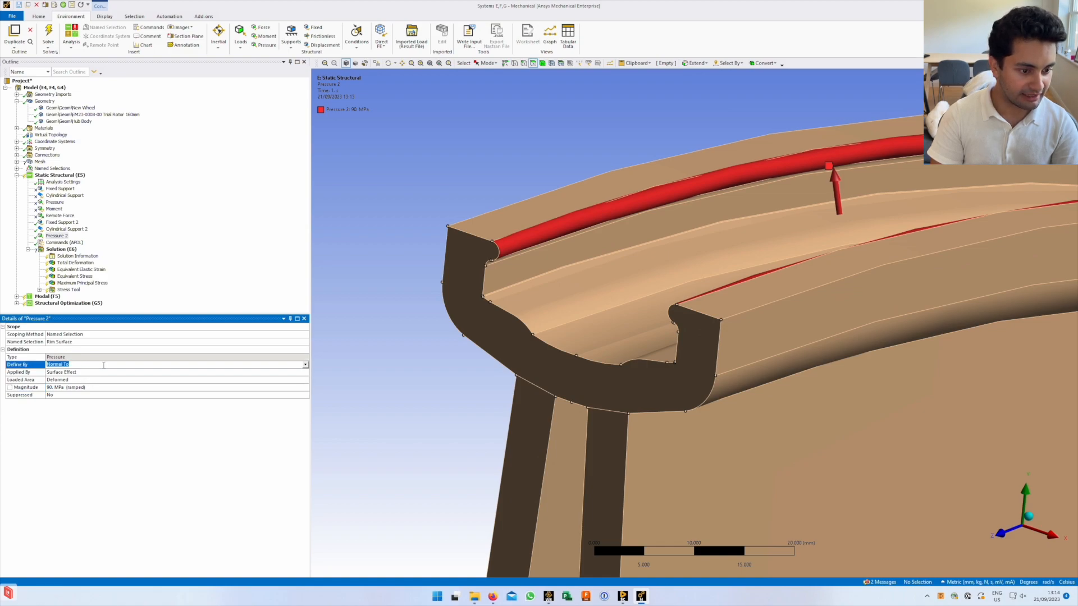
{"action": "left_click", "coordinate": [305, 366]}
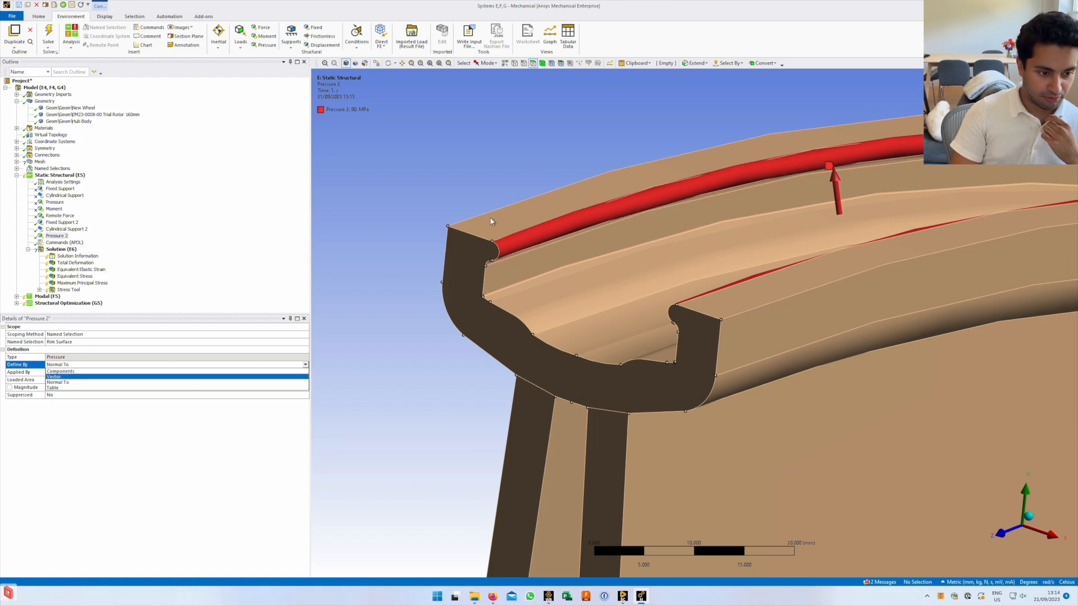
{"action": "middle_click_drag", "start_coordinate": [615, 315], "coordinate": [640, 308]}
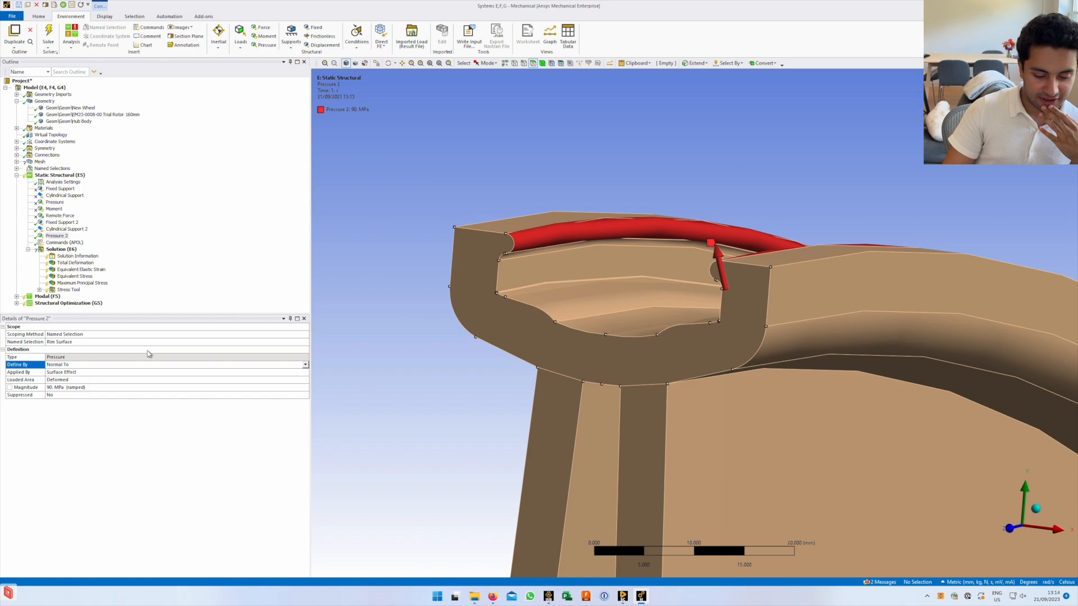
{"action": "left_click", "coordinate": [306, 365]}
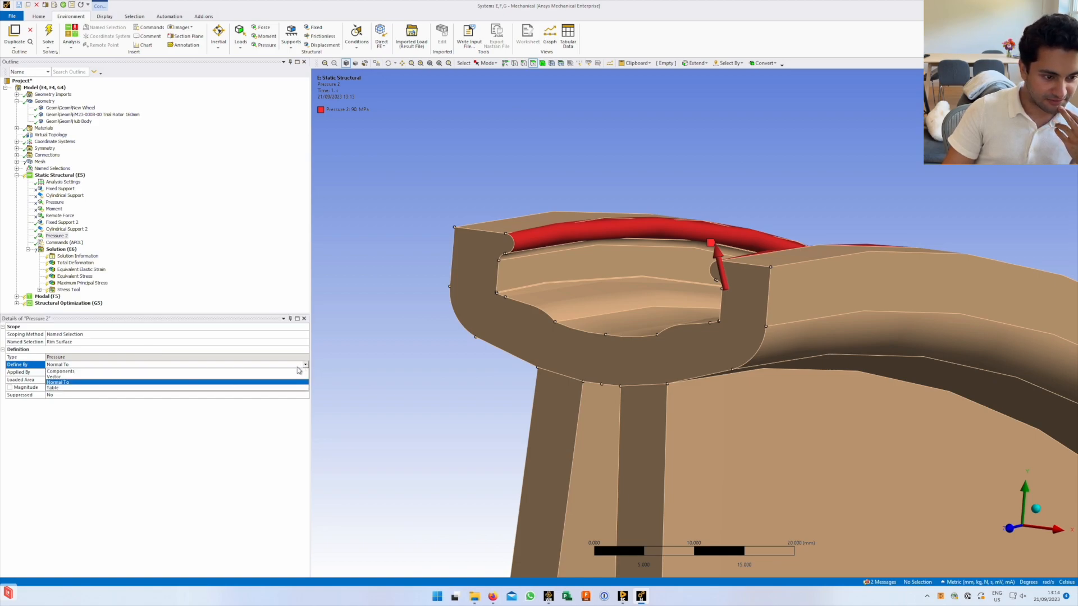
{"action": "left_click", "coordinate": [292, 371]}
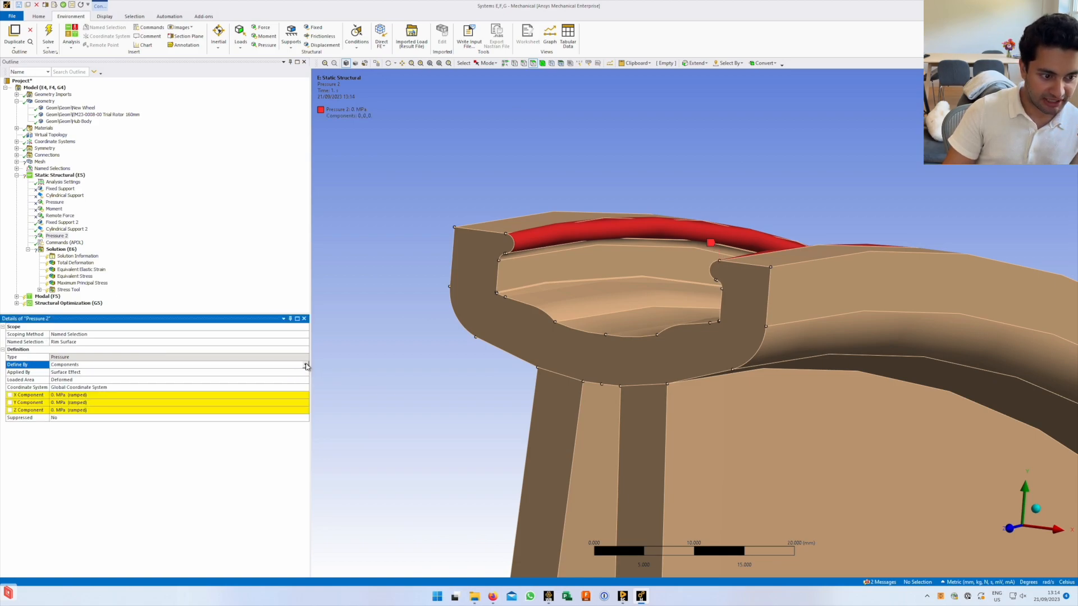
{"action": "left_click", "coordinate": [306, 366]}
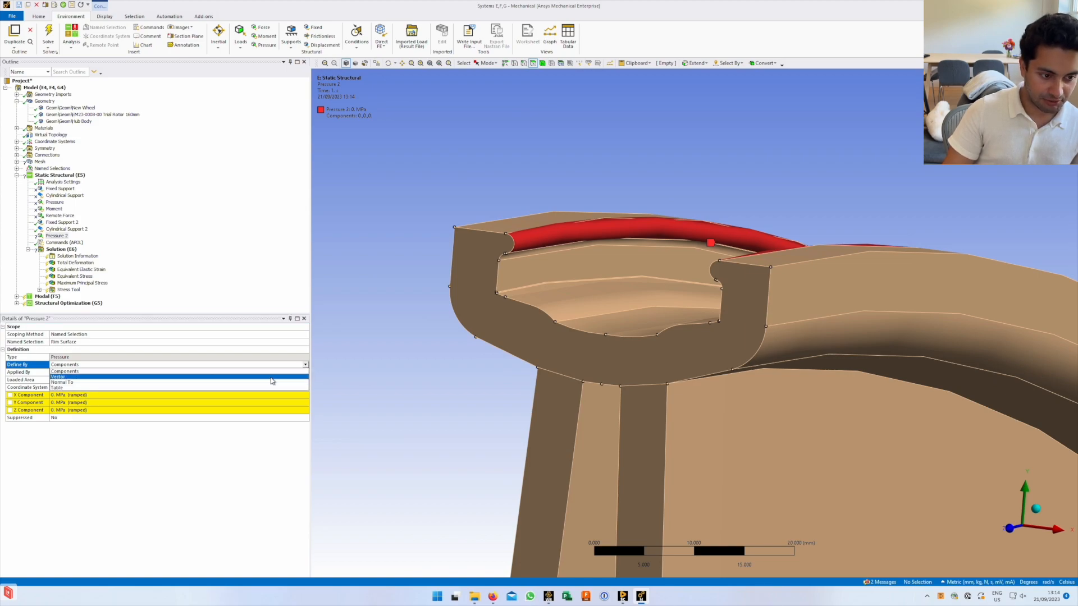
{"action": "left_click", "coordinate": [272, 377]}
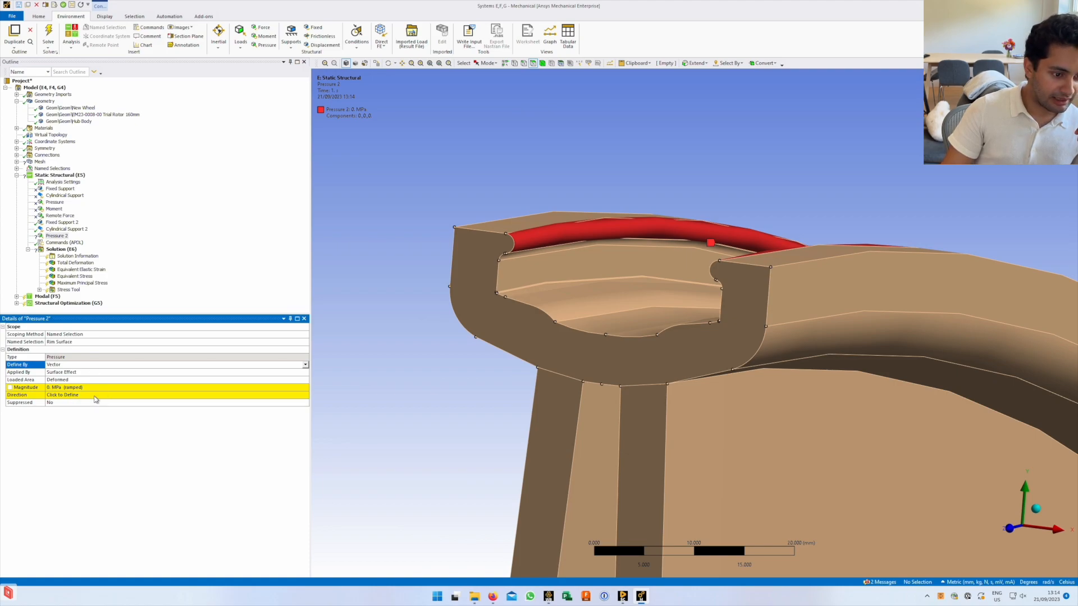
{"action": "left_click", "coordinate": [55, 209]}
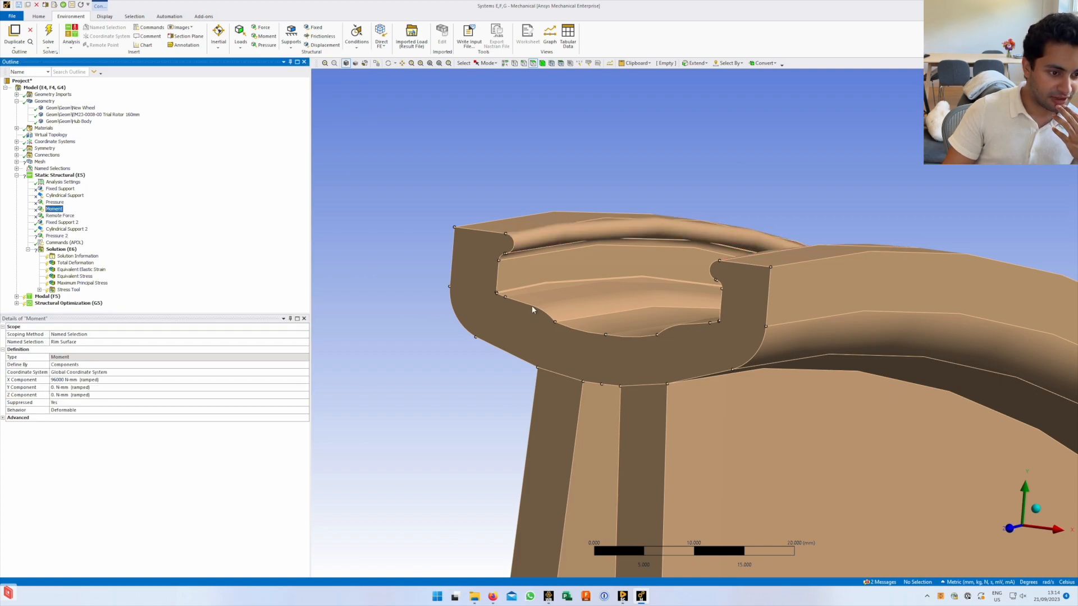
{"action": "scroll", "coordinate": [608, 345], "scroll_direction": "down", "scroll_amount": 1}
{"action": "middle_click_drag", "start_coordinate": [629, 305], "coordinate": [772, 155]}
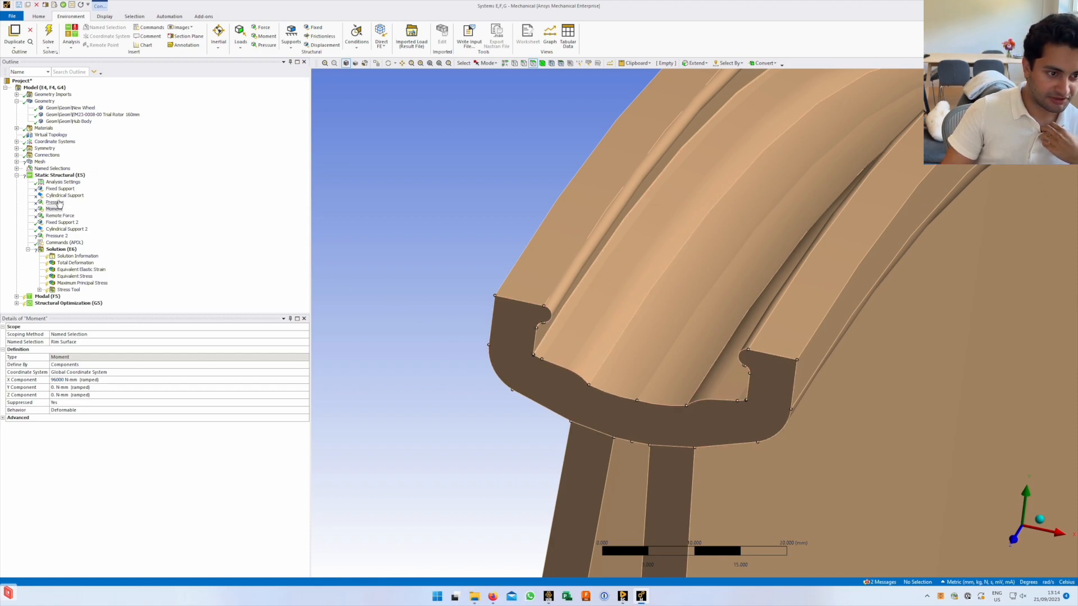
{"action": "right_click", "coordinate": [69, 176]}
{"action": "mouse_move", "coordinate": [103, 177]}
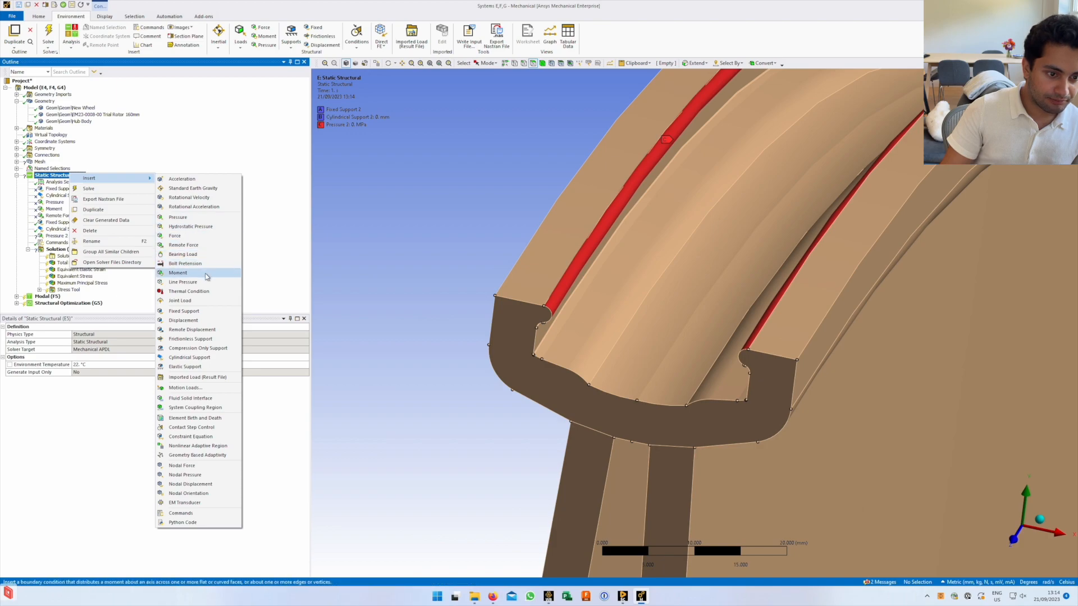
{"action": "left_click", "coordinate": [80, 406]}
{"action": "left_click", "coordinate": [54, 209]}
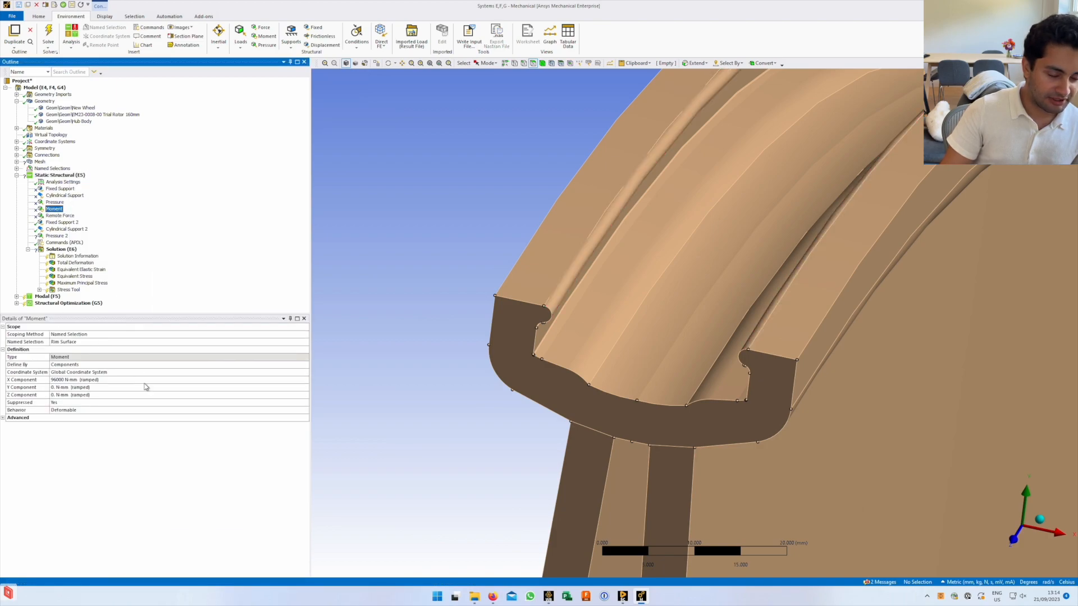
{"action": "middle_click_drag", "start_coordinate": [669, 341], "coordinate": [141, 365]}
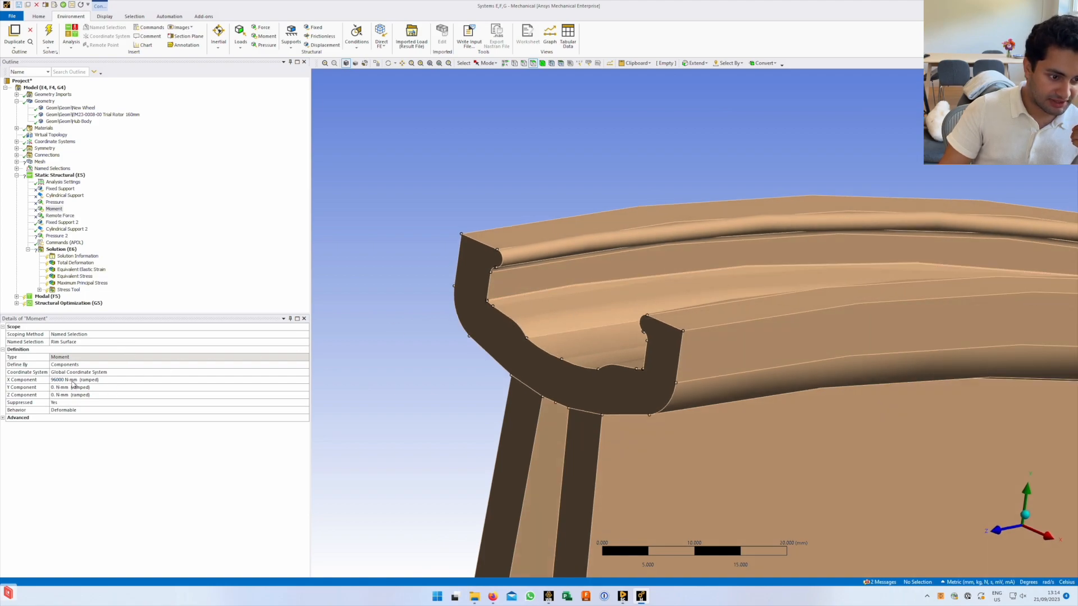
{"action": "left_click", "coordinate": [111, 366]}
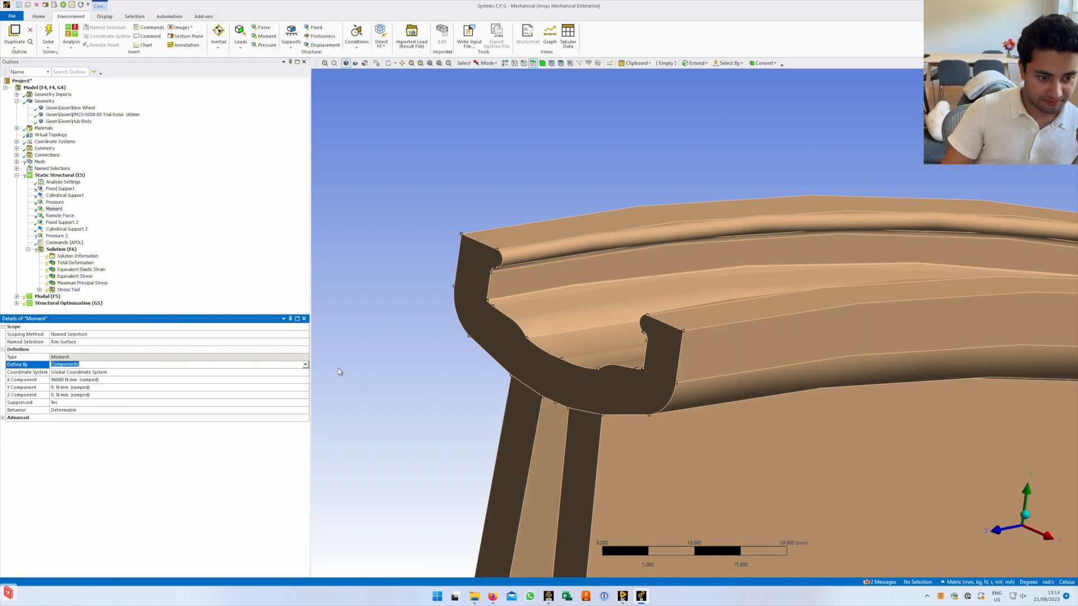
{"action": "left_click", "coordinate": [305, 366]}
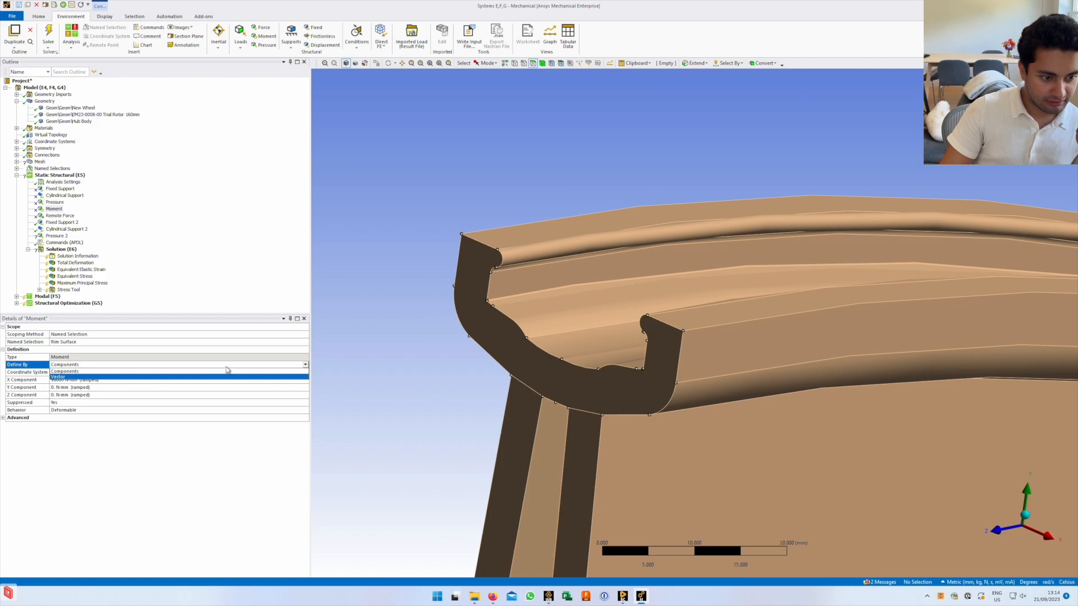
{"action": "left_click", "coordinate": [248, 468]}
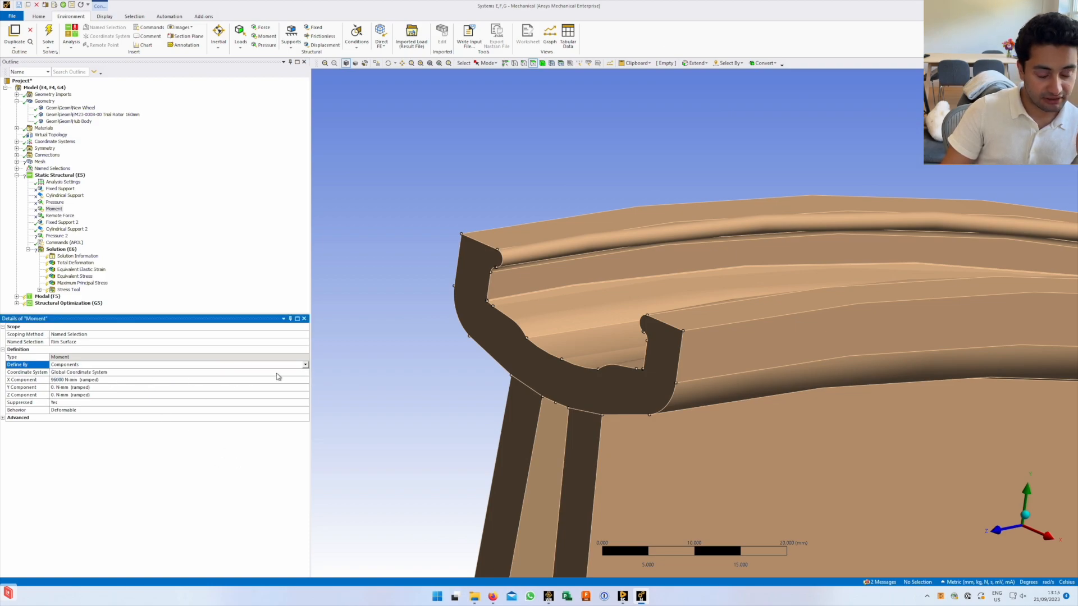
{"action": "scroll", "coordinate": [655, 405], "scroll_direction": "down", "scroll_amount": 5}
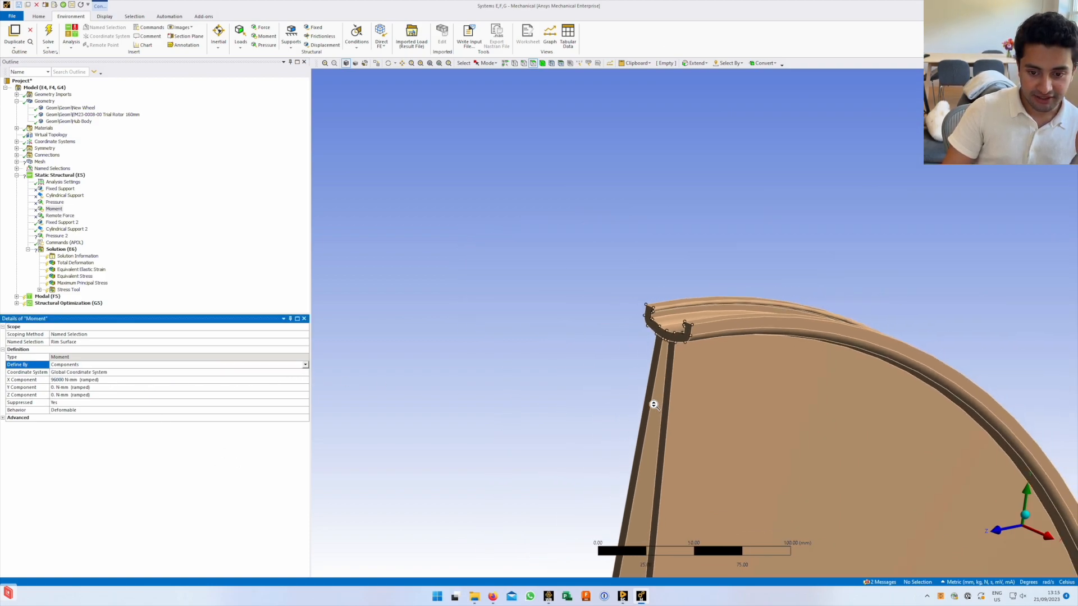
{"action": "scroll", "coordinate": [654, 405], "scroll_direction": "up", "scroll_amount": 5}
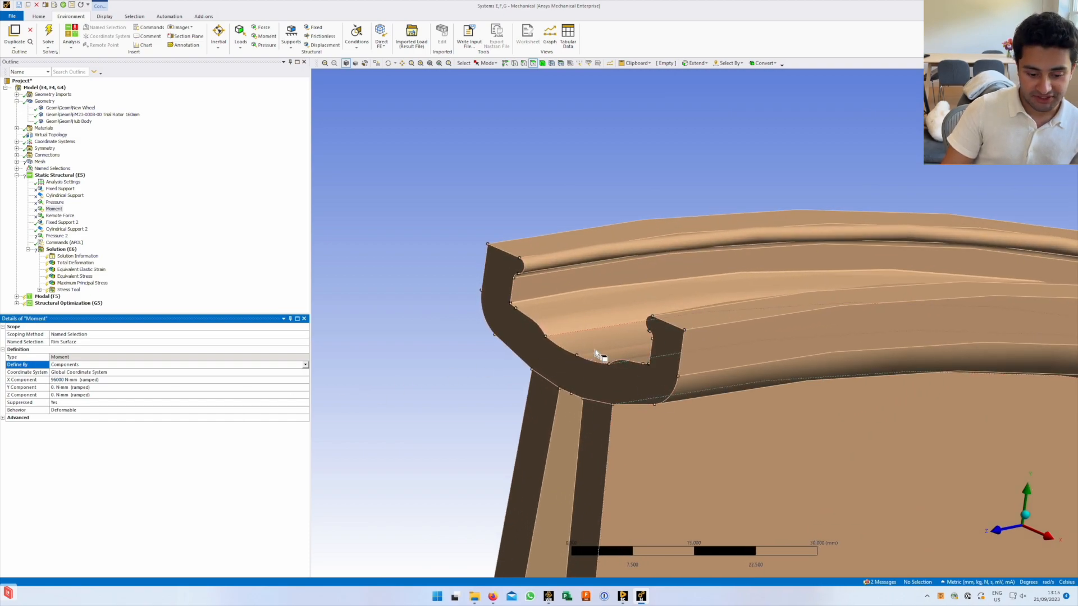
{"action": "middle_click_drag", "start_coordinate": [656, 365], "coordinate": [576, 333]}
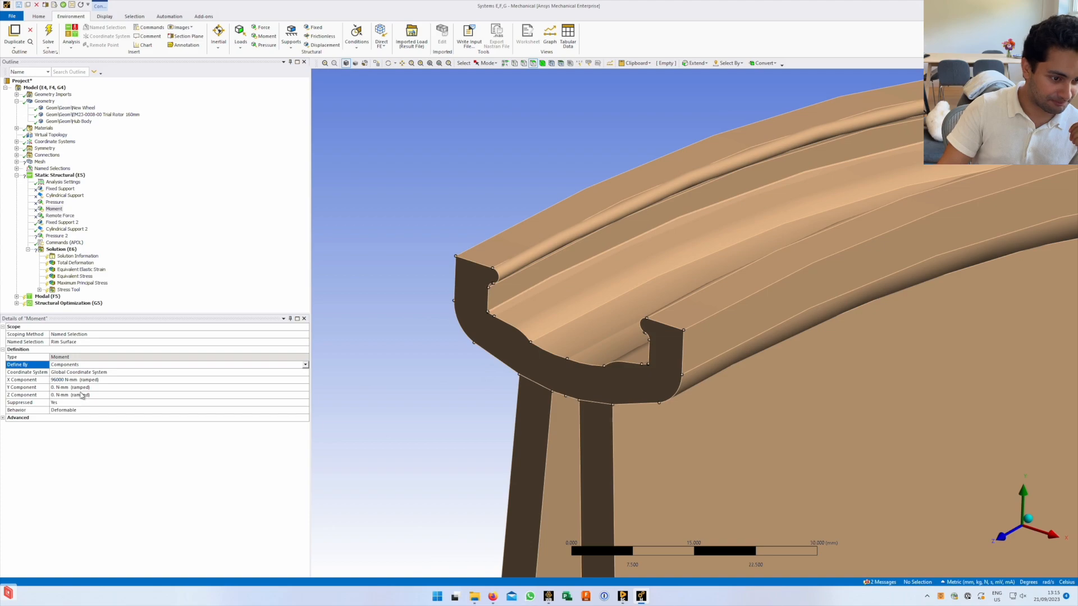
Select the Remote Force, review its details and bring the yellow hub into view
{"action": "left_click", "coordinate": [60, 215]}
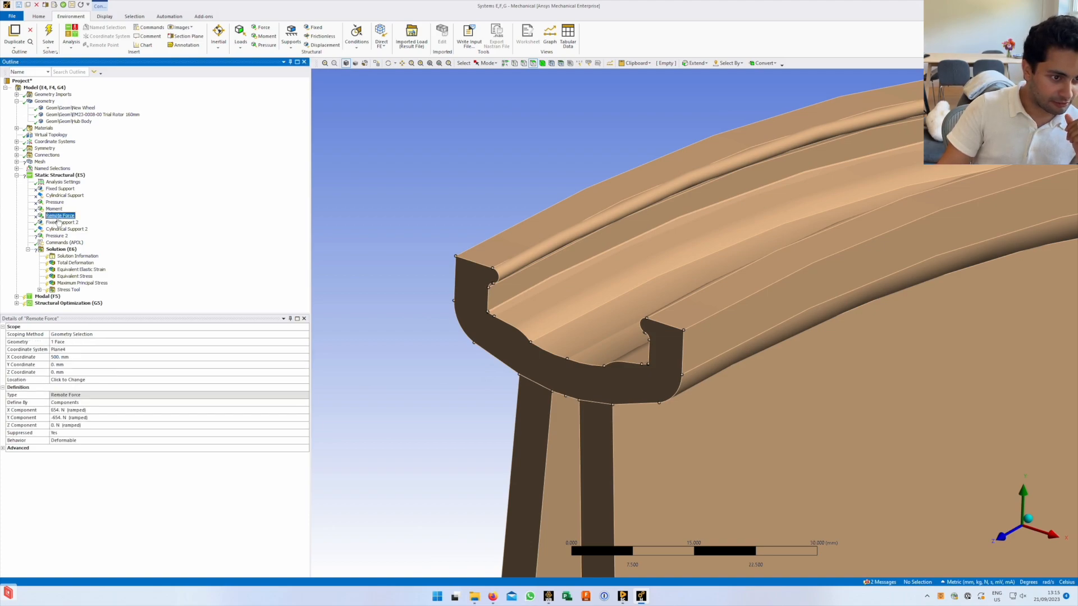
{"action": "scroll", "coordinate": [611, 394], "scroll_direction": "down", "scroll_amount": 3}
{"action": "scroll", "coordinate": [610, 394], "scroll_direction": "down", "scroll_amount": 10}
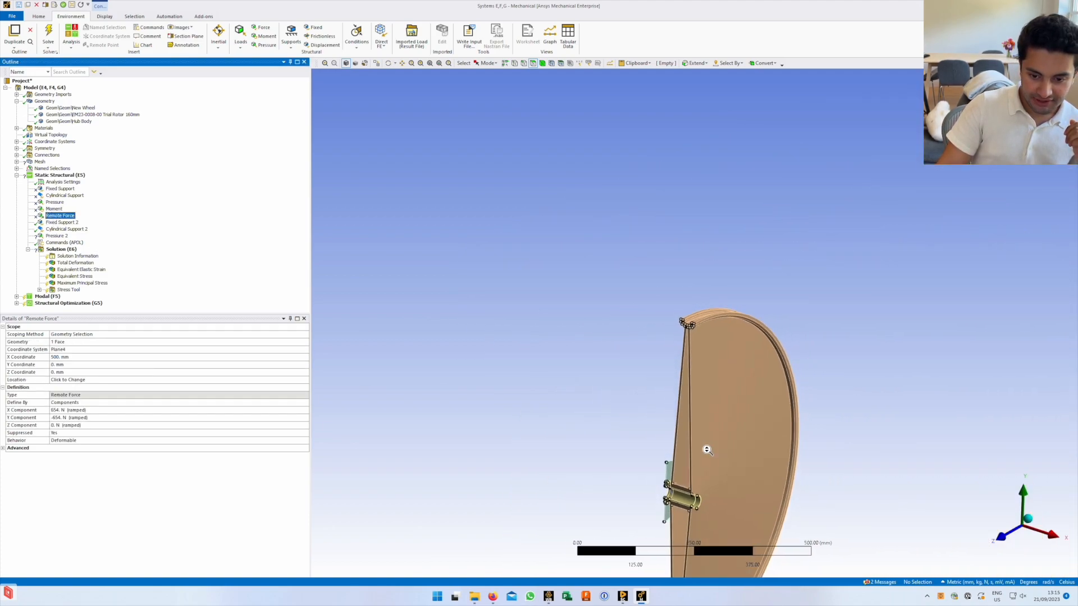
{"action": "scroll", "coordinate": [668, 477], "scroll_direction": "down", "scroll_amount": 3}
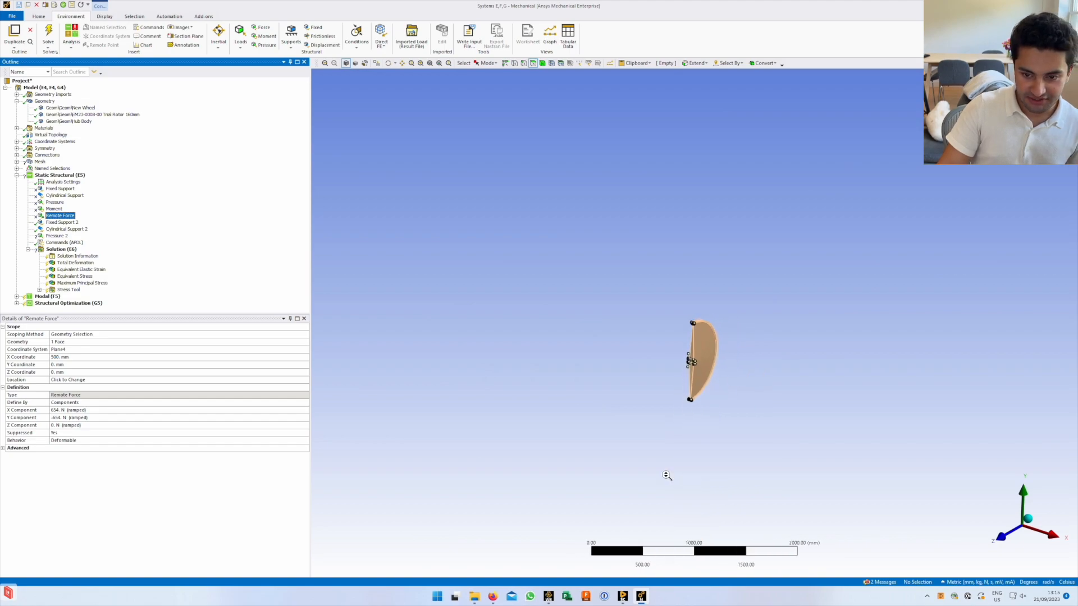
{"action": "scroll", "coordinate": [629, 387], "scroll_direction": "up", "scroll_amount": 12}
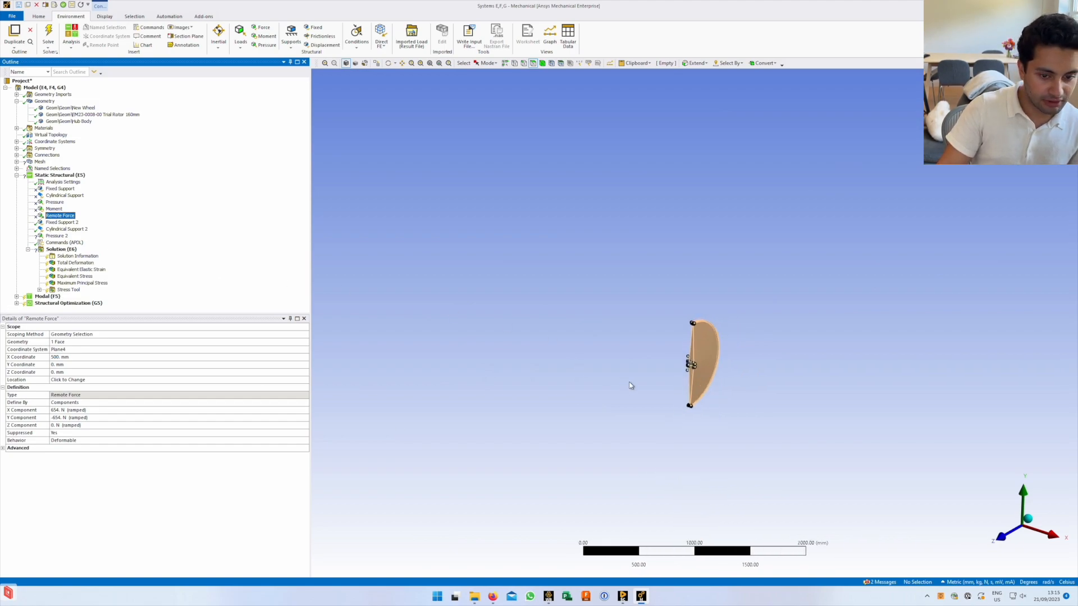
{"action": "mouse_move", "coordinate": [673, 511]}
{"action": "middle_mouse_down", "text": "ctrl"}
{"action": "mouse_move", "coordinate": [673, 337]}
{"action": "mouse_move", "coordinate": [673, 452]}
{"action": "mouse_move", "coordinate": [714, 104]}
{"action": "middle_mouse_up", "text": "ctrl"}
{"action": "middle_click_drag", "start_coordinate": [702, 423], "coordinate": [706, 99], "text": "ctrl"}
{"action": "middle_click_drag", "start_coordinate": [652, 350], "coordinate": [652, 102], "text": "ctrl"}
{"action": "middle_click_drag", "start_coordinate": [643, 407], "coordinate": [650, 313], "text": "ctrl"}
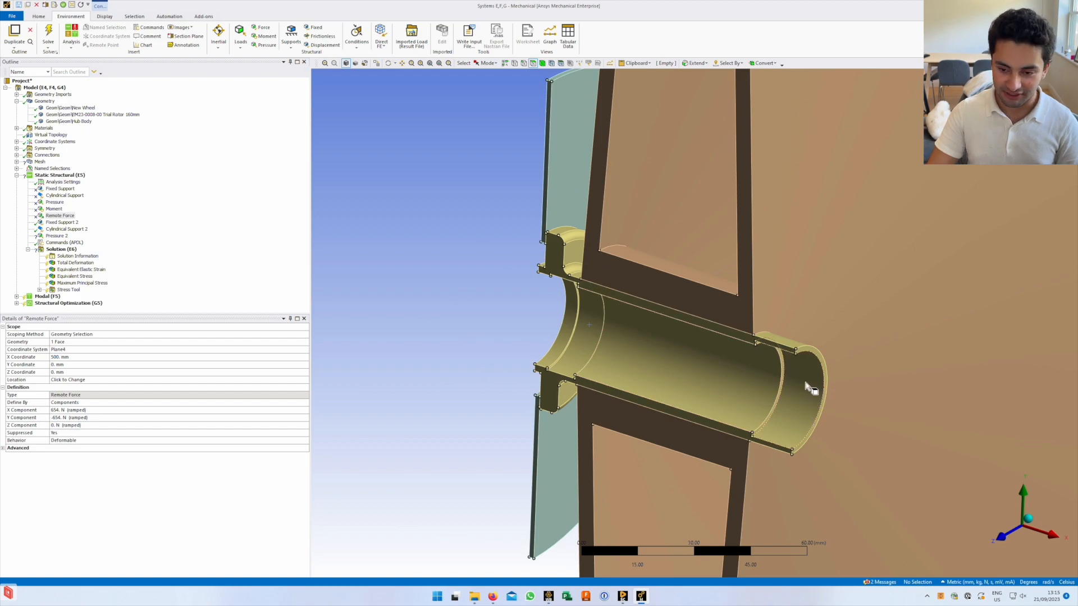
Scope the Remote Force to both hub bore faces and check its coordinate system
{"action": "left_click", "coordinate": [96, 345]}
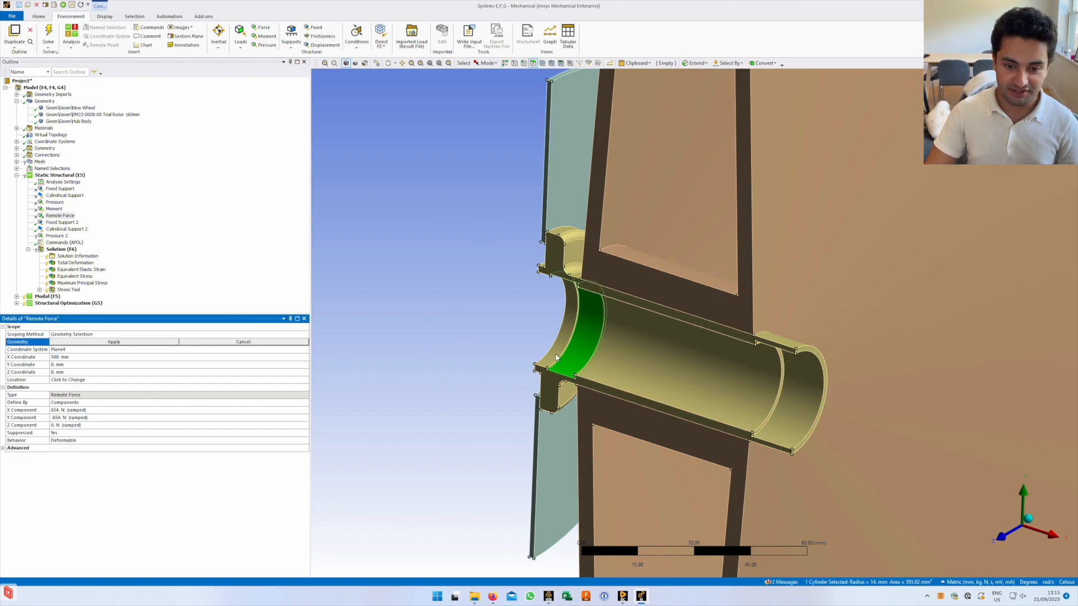
{"action": "left_click", "coordinate": [800, 414], "text": "ctrl"}
{"action": "left_click", "coordinate": [164, 343]}
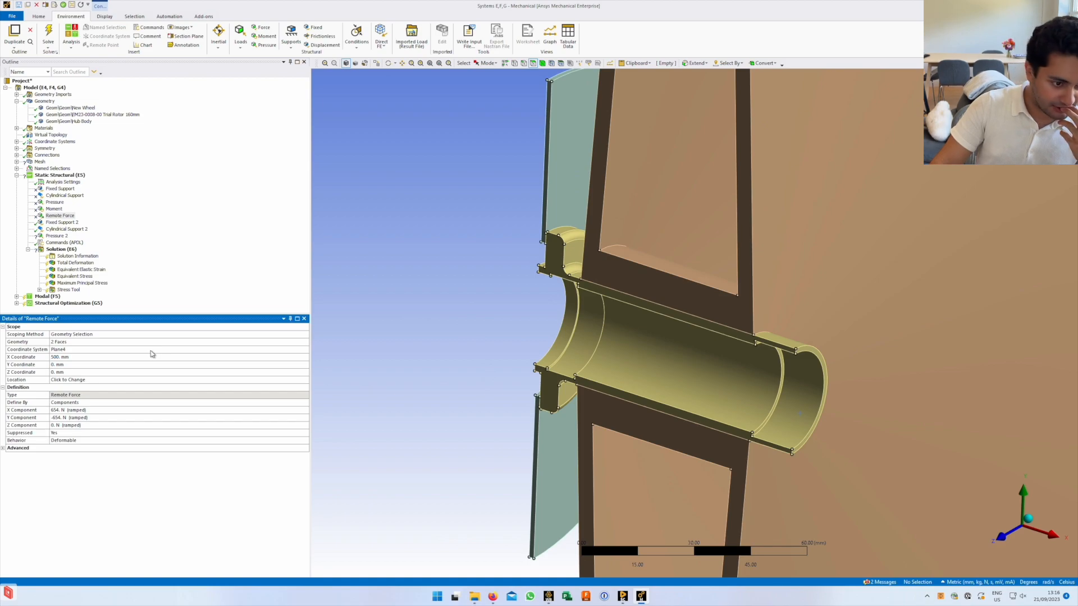
{"action": "left_click", "coordinate": [151, 350]}
{"action": "left_click", "coordinate": [169, 344]}
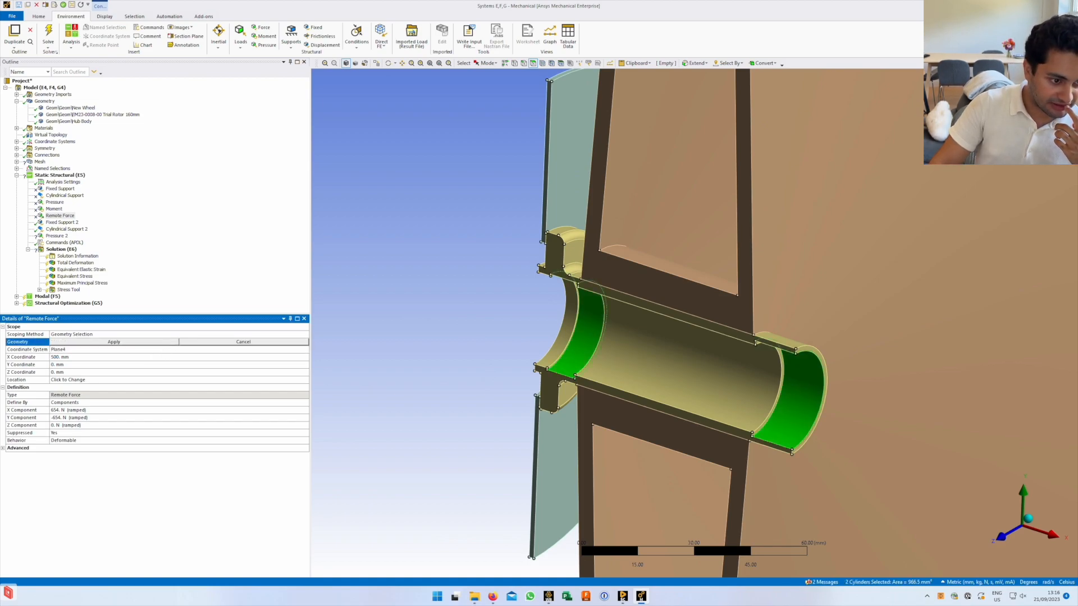
{"action": "scroll", "coordinate": [511, 317], "scroll_direction": "down", "scroll_amount": 5}
{"action": "scroll", "coordinate": [511, 317], "scroll_direction": "down", "scroll_amount": 3}
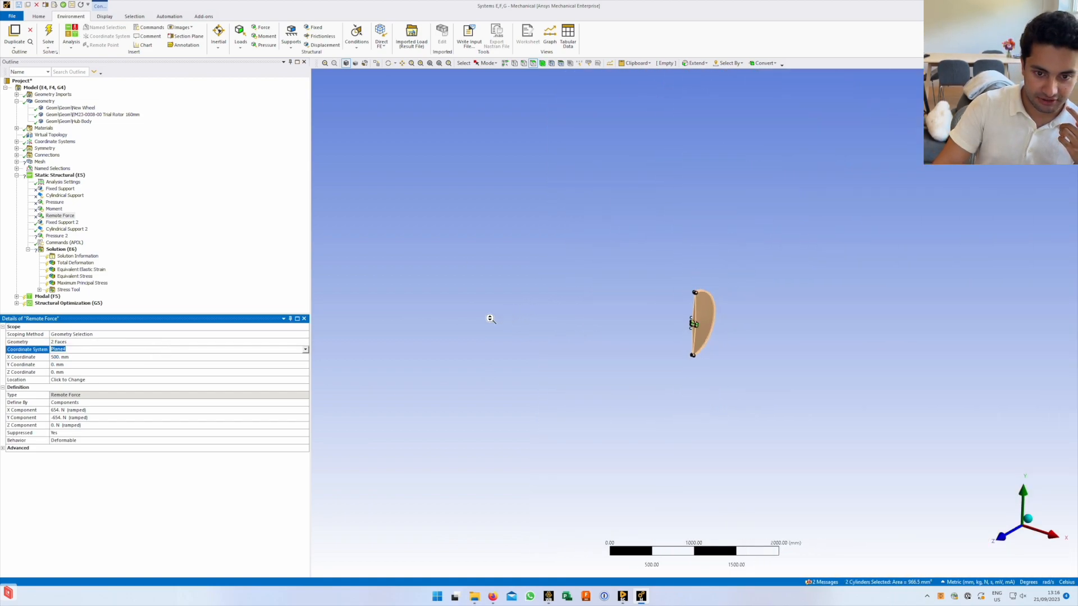
{"action": "left_click", "coordinate": [16, 142]}
{"action": "left_click", "coordinate": [53, 156]}
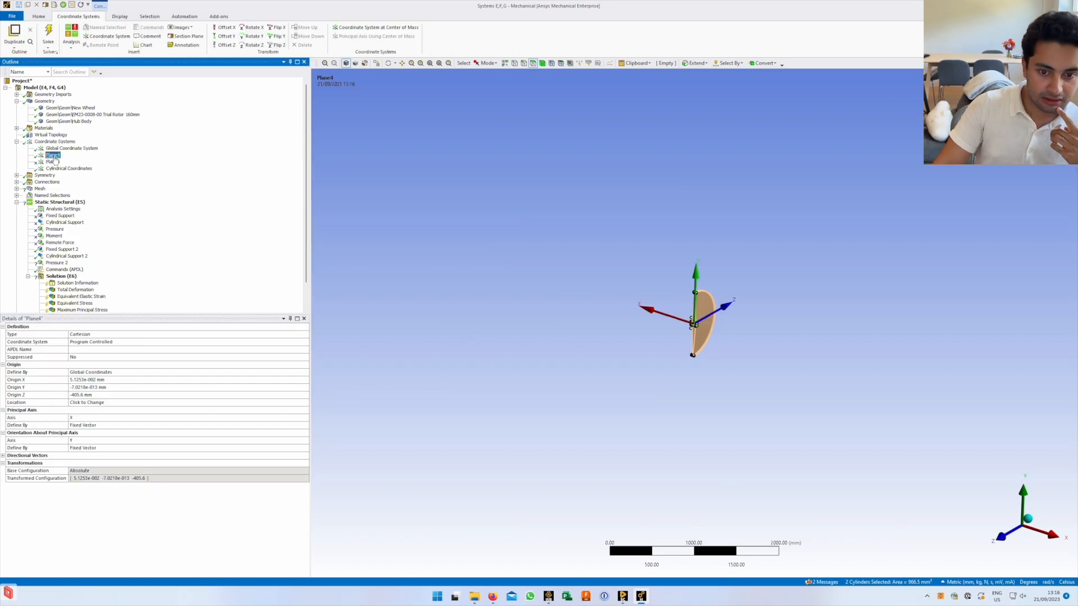
{"action": "scroll", "coordinate": [685, 377], "scroll_direction": "up", "scroll_amount": 10}
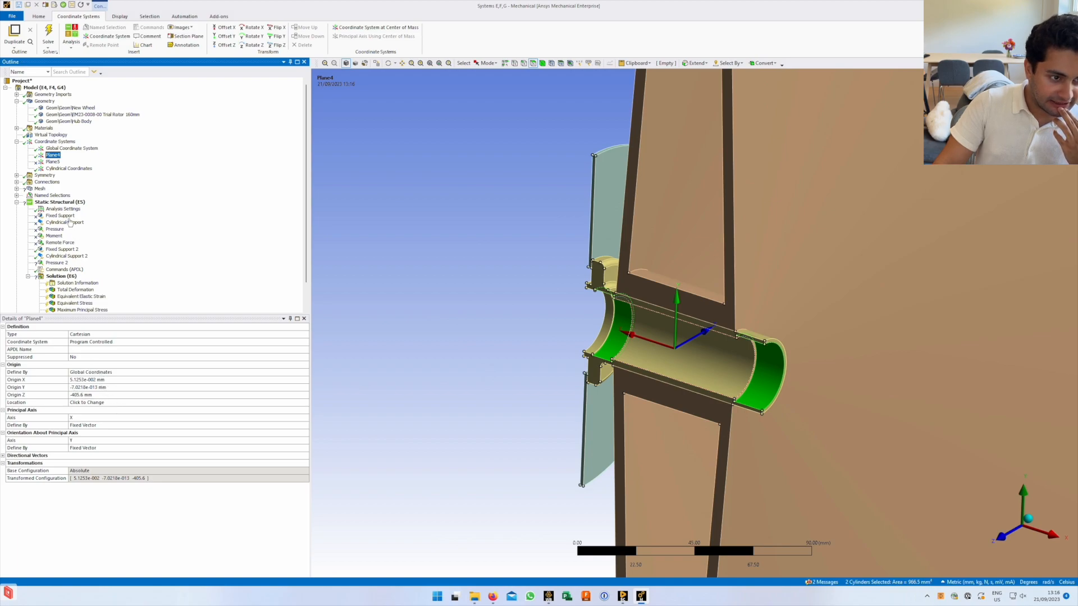
{"action": "scroll", "coordinate": [73, 297], "scroll_direction": "down", "scroll_amount": 2}
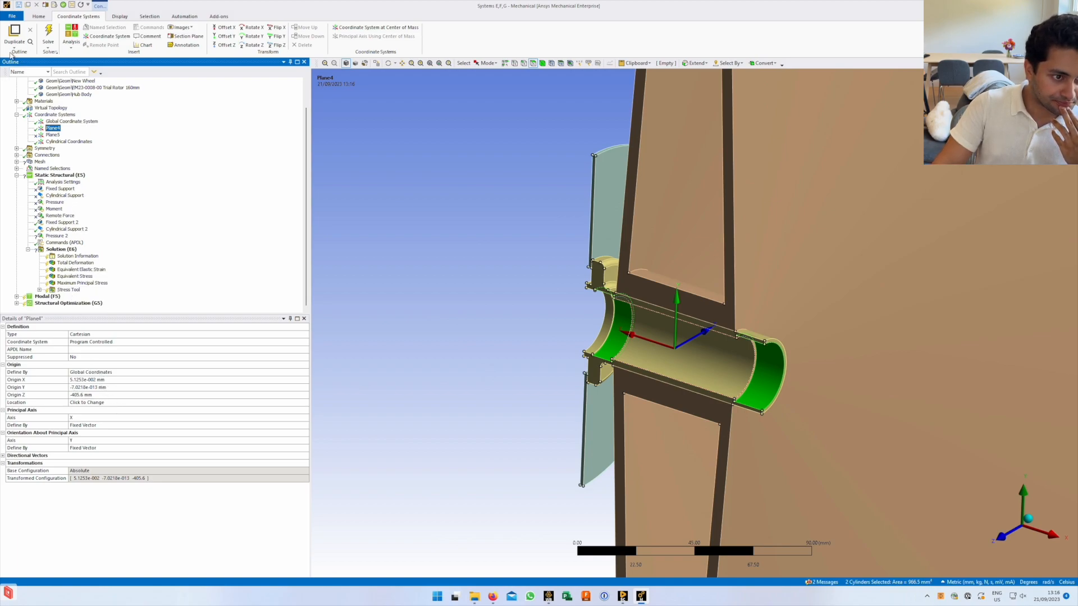
{"action": "left_click", "coordinate": [59, 217]}
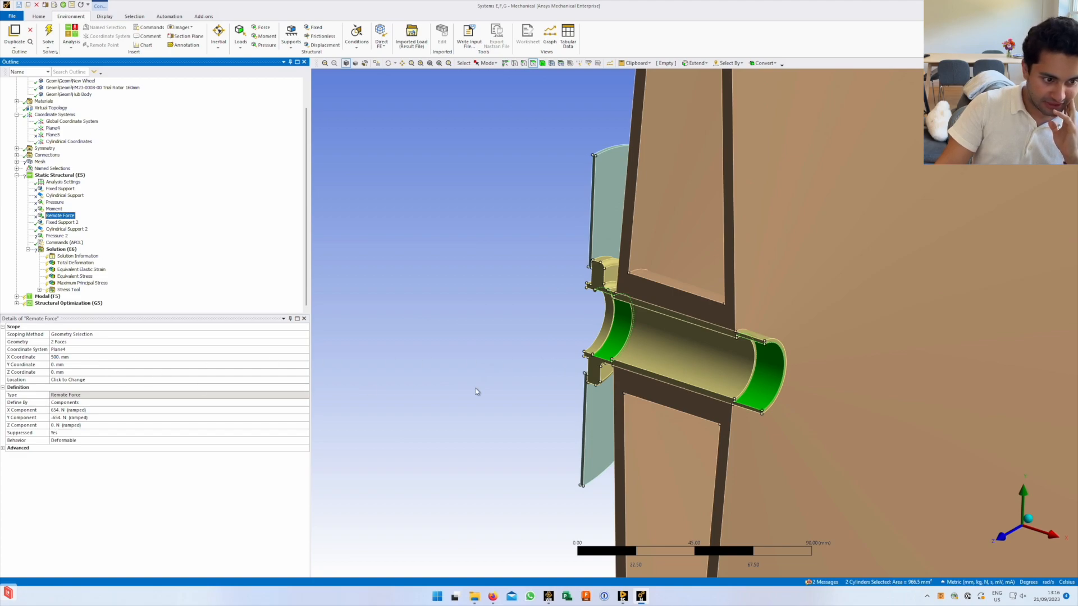
{"action": "scroll", "coordinate": [573, 363], "scroll_direction": "down", "scroll_amount": 5}
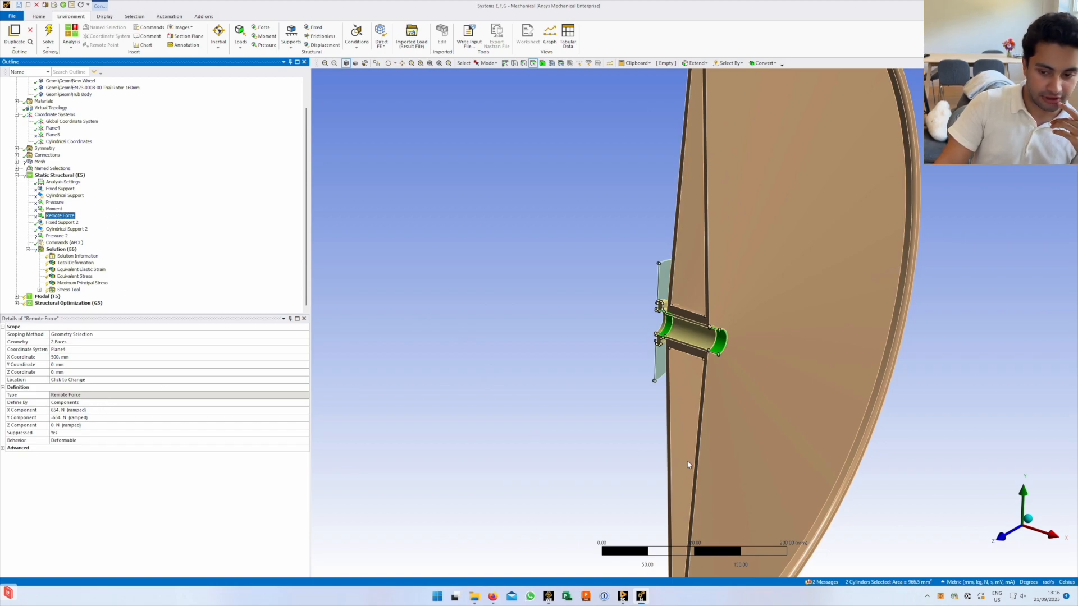
{"action": "left_click", "coordinate": [52, 129]}
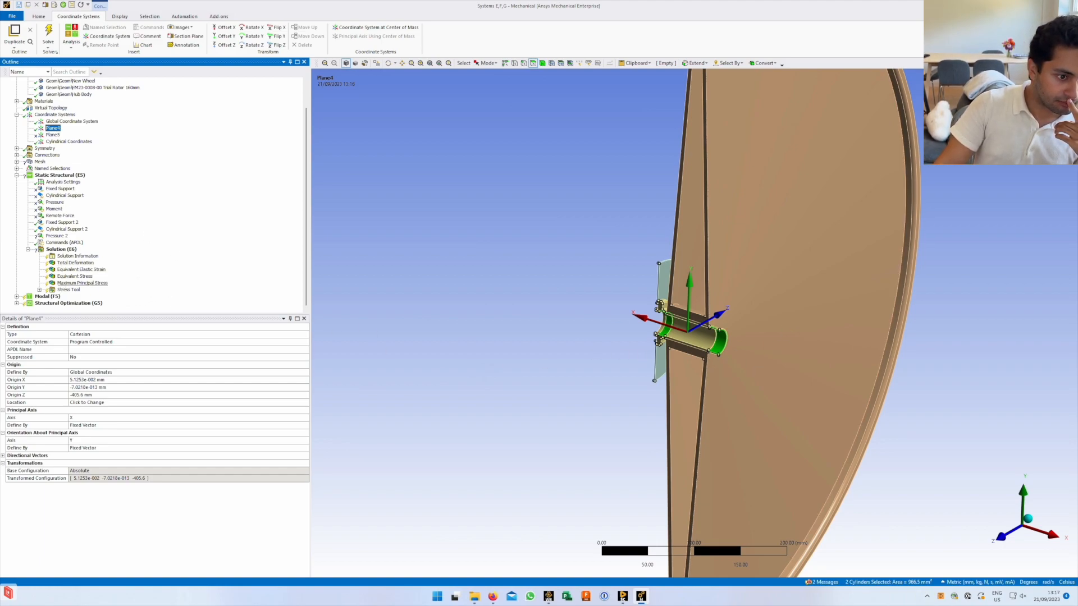
{"action": "left_click", "coordinate": [59, 216]}
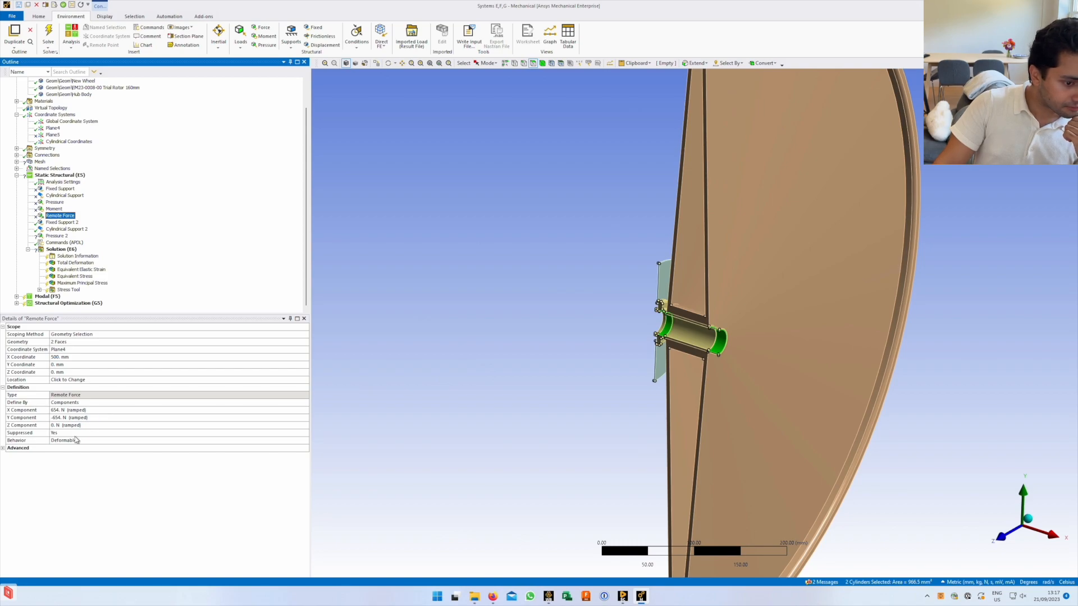
Select Solution and the Static Structural analysis, reviewing its context menu
{"action": "left_click", "coordinate": [60, 250]}
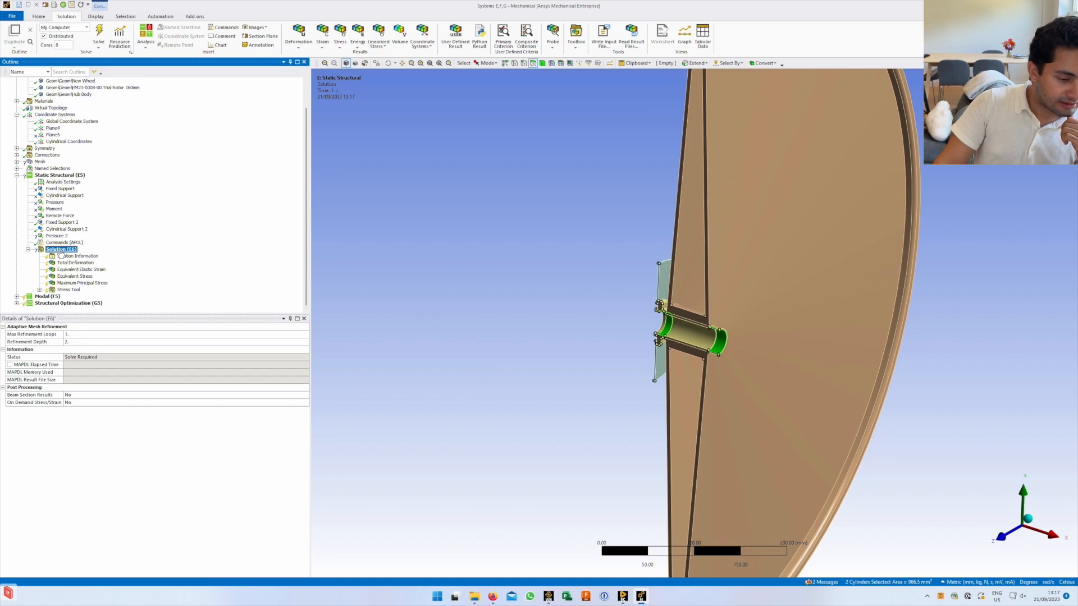
{"action": "left_click", "coordinate": [49, 177]}
{"action": "right_click", "coordinate": [51, 178]}
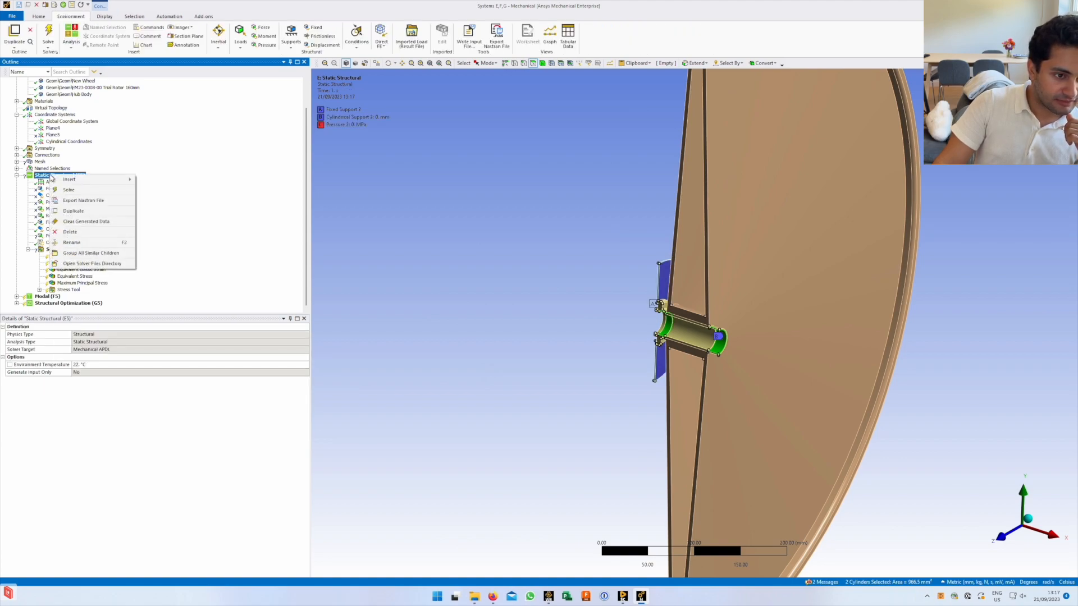
{"action": "left_click", "coordinate": [92, 506]}
Review the Static Structural actions again without choosing any, then save the project with Alt+1
{"action": "right_click", "coordinate": [57, 174]}
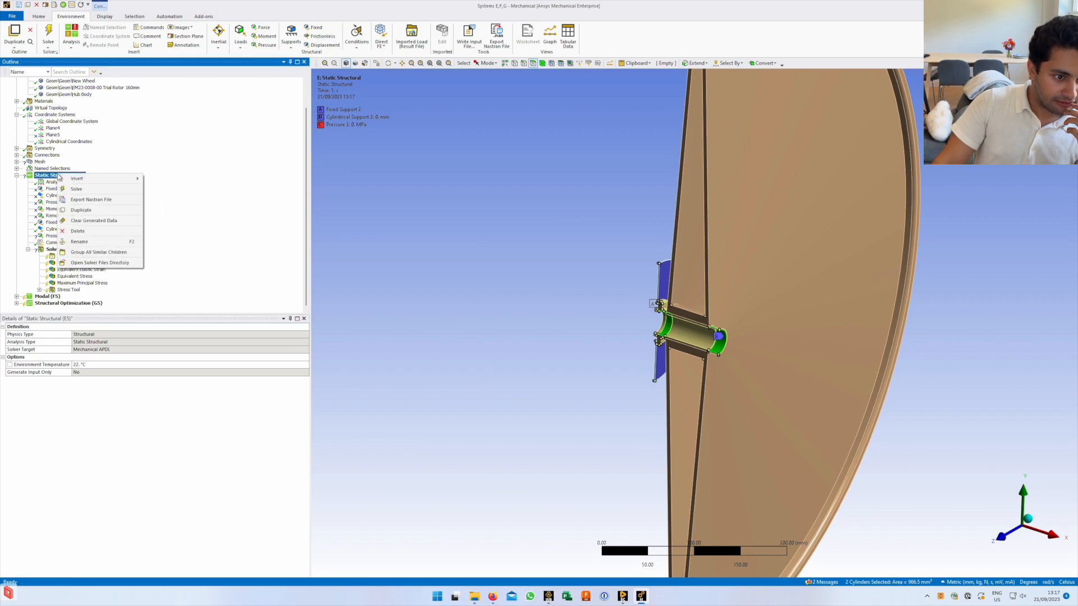
{"action": "left_click", "coordinate": [42, 202]}
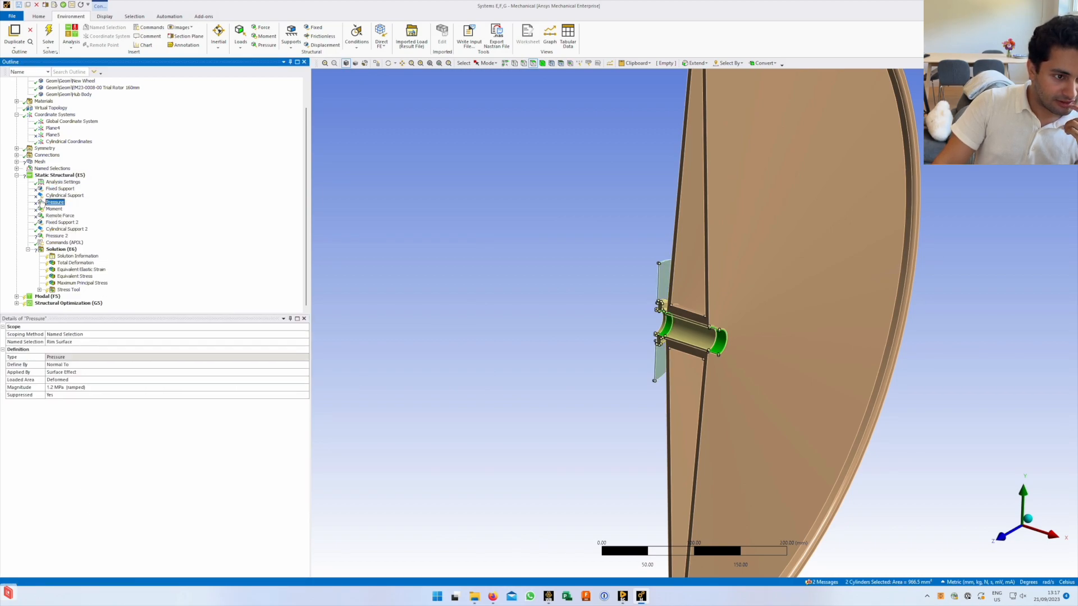
{"action": "right_click", "coordinate": [48, 178]}
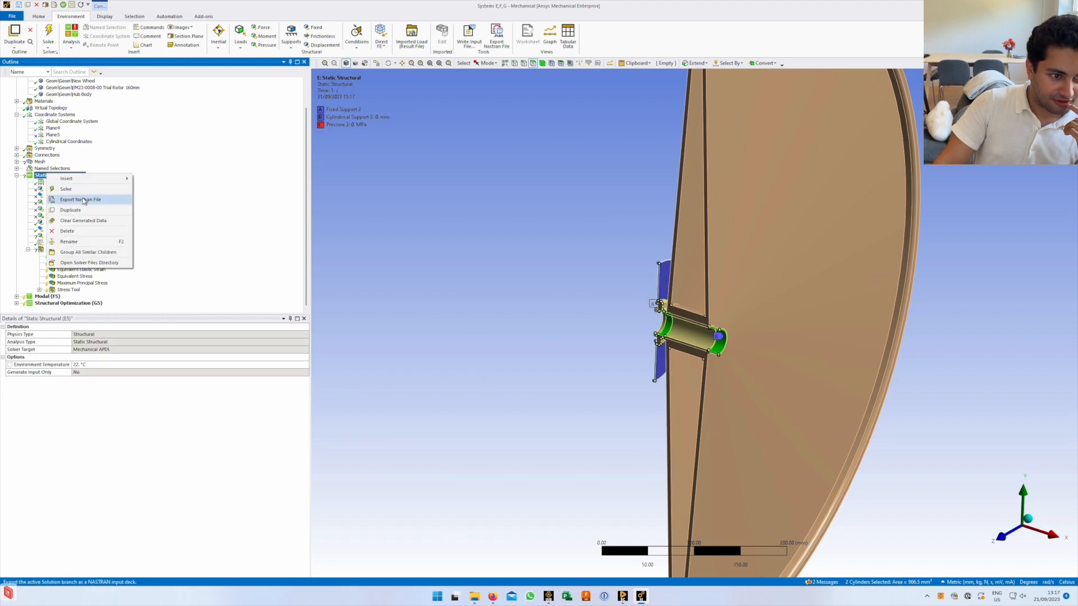
{"action": "left_click", "coordinate": [147, 479]}
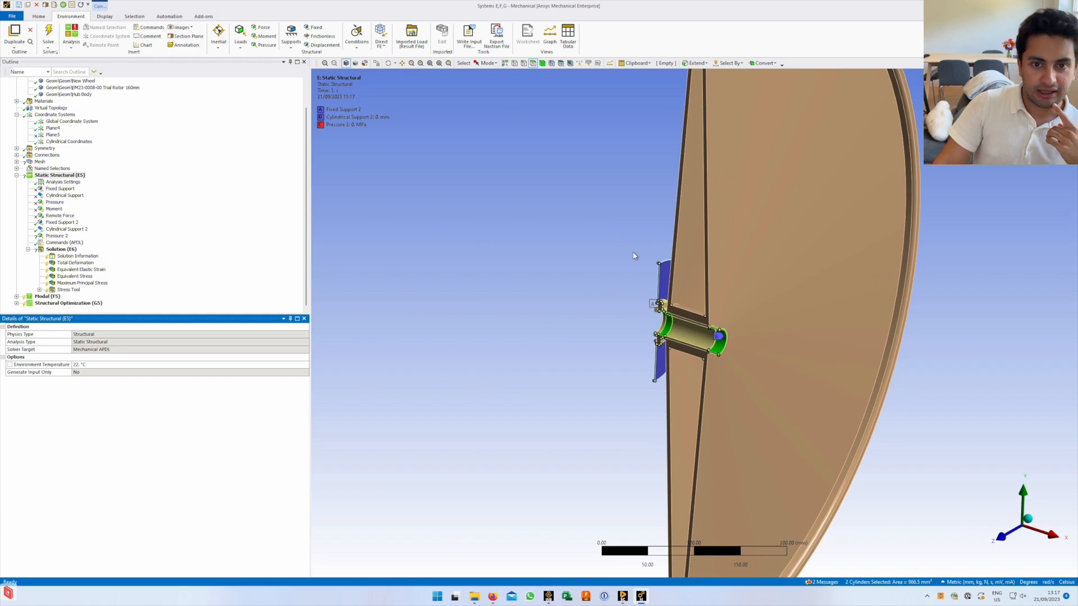
{"action": "key", "text": "alt"}
{"action": "key", "text": "1"}
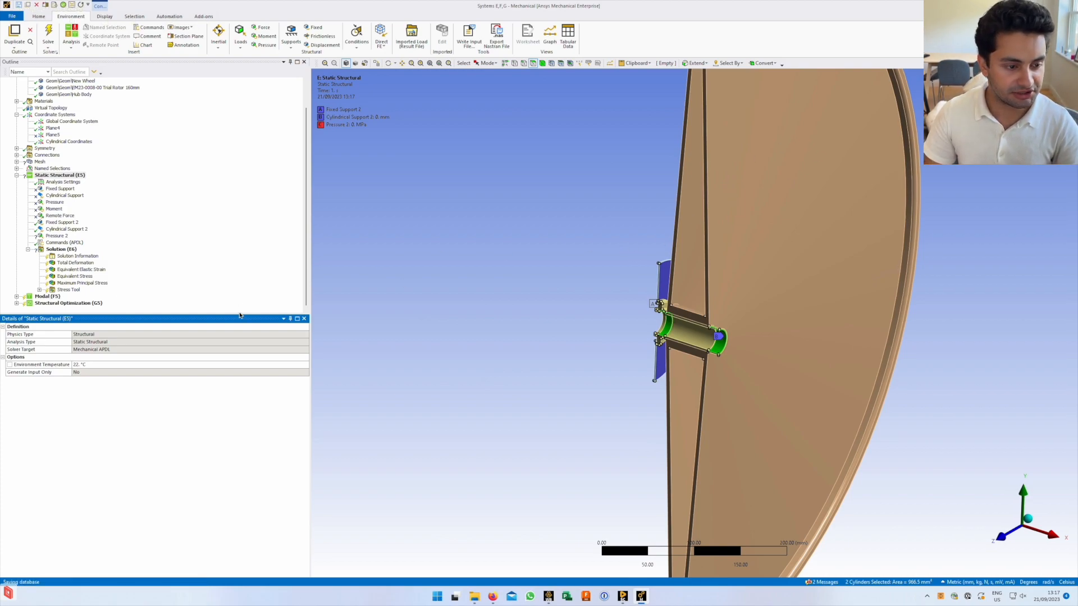